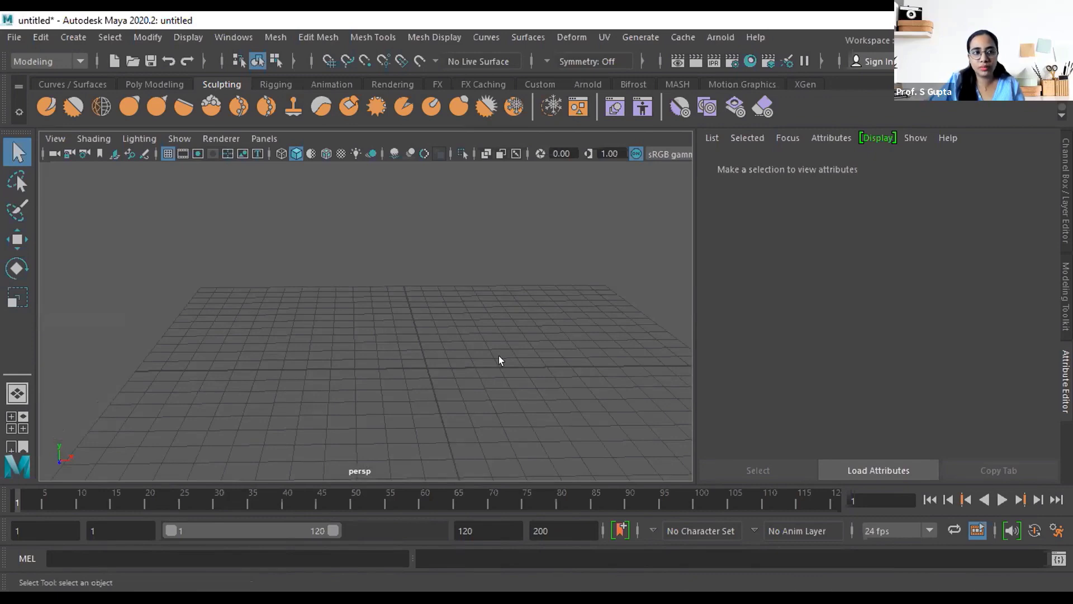
# Create a polygon plane and scale it along X and Z into a floor slightly wider than the grid
pyautogui.click(136, 82)
pyautogui.moveTo(401, 311)
pyautogui.keyDown('alt'); pyautogui.mouseDown()
pyautogui.moveTo(477, 412)
pyautogui.moveTo(522, 352)
pyautogui.moveTo(441, 362)
pyautogui.moveTo(498, 362)
pyautogui.moveTo(311, 352)
pyautogui.moveTo(389, 334)
pyautogui.mouseUp(); pyautogui.keyUp('alt')
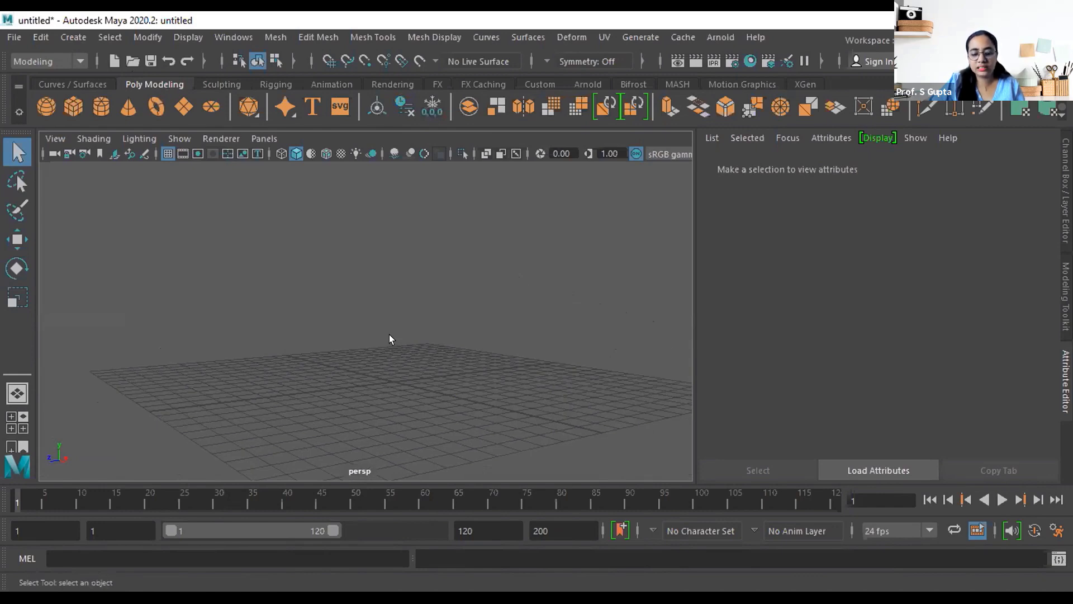
pyautogui.keyDown('alt'); pyautogui.moveTo(439, 379); pyautogui.dragTo(490, 395); pyautogui.keyUp('alt')
pyautogui.click(180, 106)
pyautogui.keyDown('alt'); pyautogui.moveTo(402, 403); pyautogui.dragTo(426, 435); pyautogui.keyUp('alt')
pyautogui.press('r')
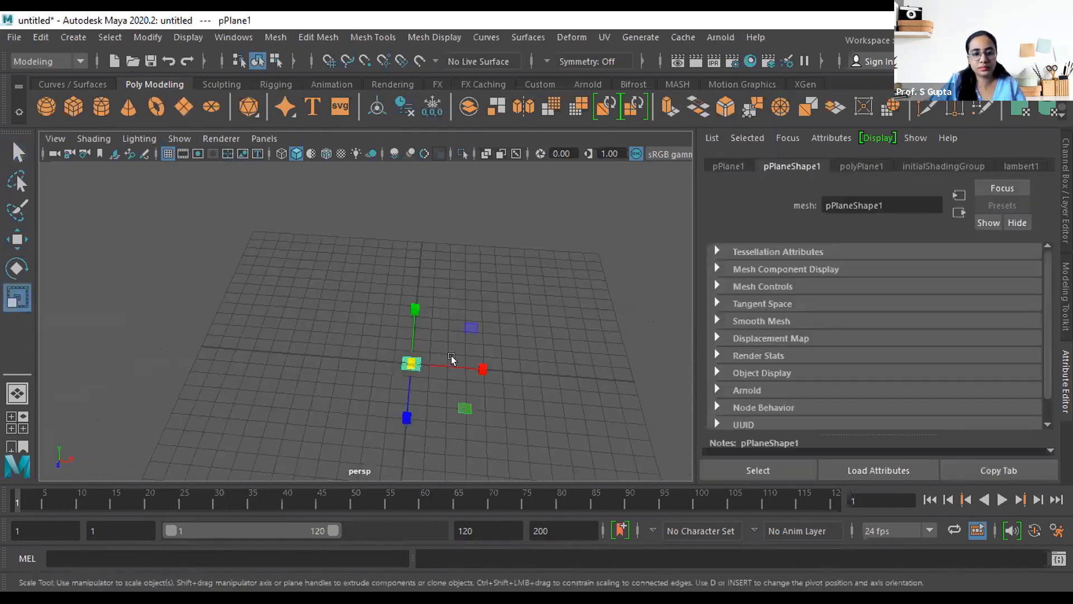
pyautogui.moveTo(484, 367); pyautogui.dragTo(851, 363)
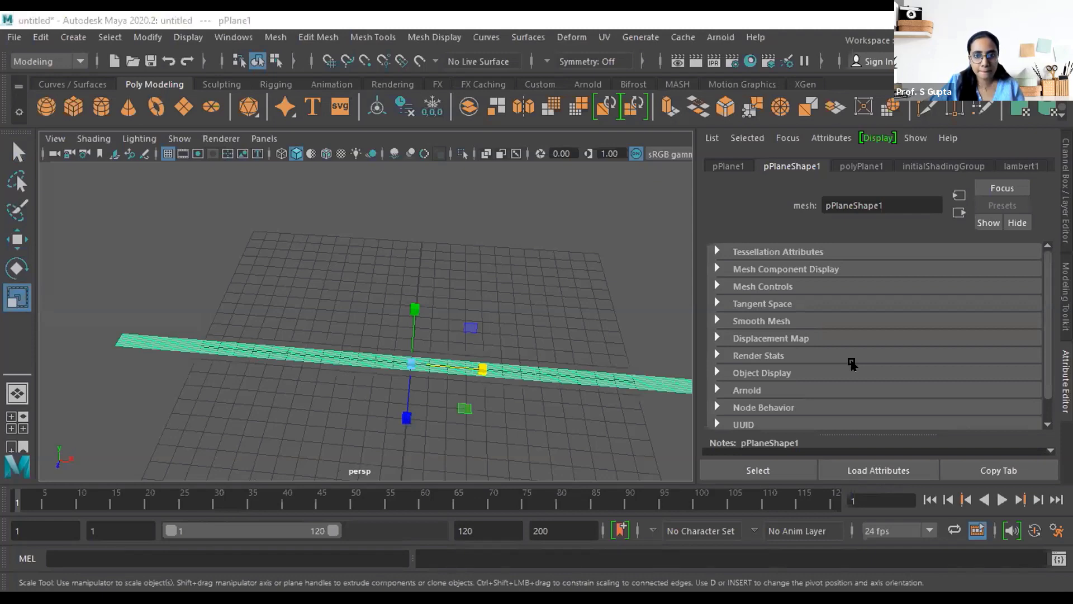
pyautogui.moveTo(463, 361); pyautogui.dragTo(648, 411)
pyautogui.keyDown('alt'); pyautogui.moveTo(492, 389); pyautogui.dragTo(415, 361); pyautogui.keyUp('alt')
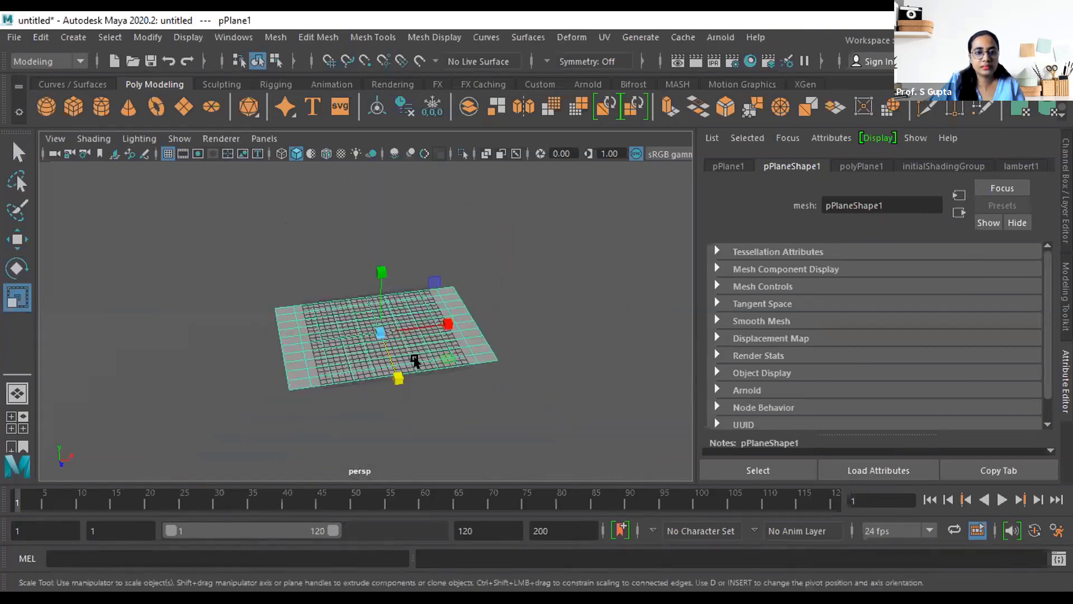
# Create a polygon sphere, enlarge it and place it at the floor's left end, about -13.6 cm in X
pyautogui.scroll(5, 405, 383)
pyautogui.keyDown('alt'); pyautogui.moveTo(440, 399); pyautogui.dragTo(415, 389); pyautogui.keyUp('alt')
pyautogui.click(47, 107)
pyautogui.scroll(-3, 342, 362)
pyautogui.press('w')
pyautogui.moveTo(400, 316); pyautogui.dragTo(400, 299)
pyautogui.press('r')
pyautogui.moveTo(403, 337); pyautogui.dragTo(288, 338)
pyautogui.press('w')
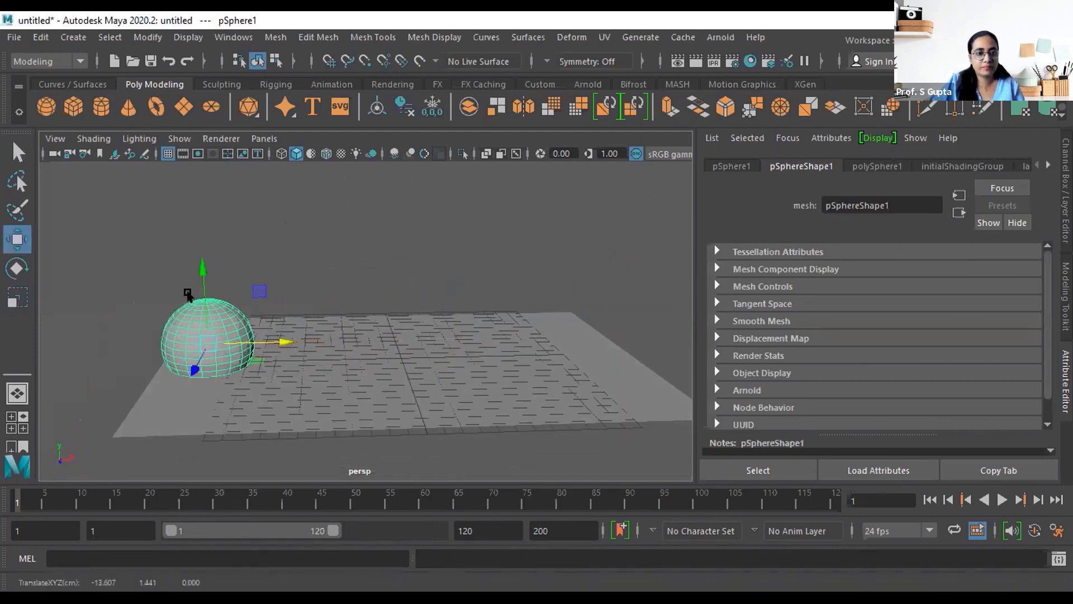
# Resize the sphere uniformly and raise it above the floor to about 2.59 cm in Y
pyautogui.moveTo(202, 265); pyautogui.dragTo(204, 262)
pyautogui.press('r')
pyautogui.moveTo(205, 319); pyautogui.dragTo(329, 351)
pyautogui.press('w')
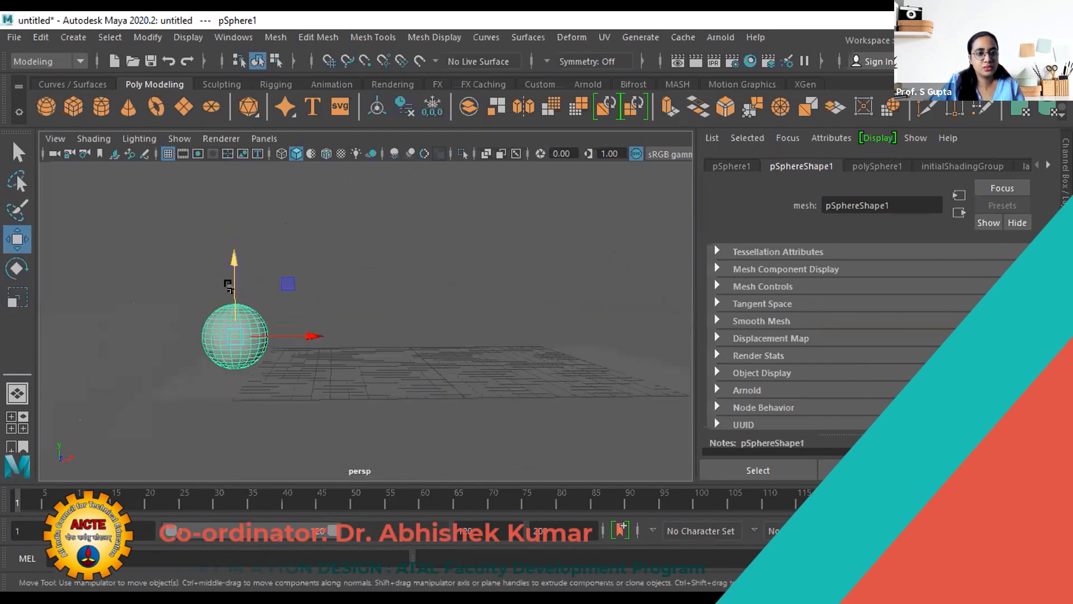
pyautogui.moveTo(230, 287); pyautogui.dragTo(230, 280)
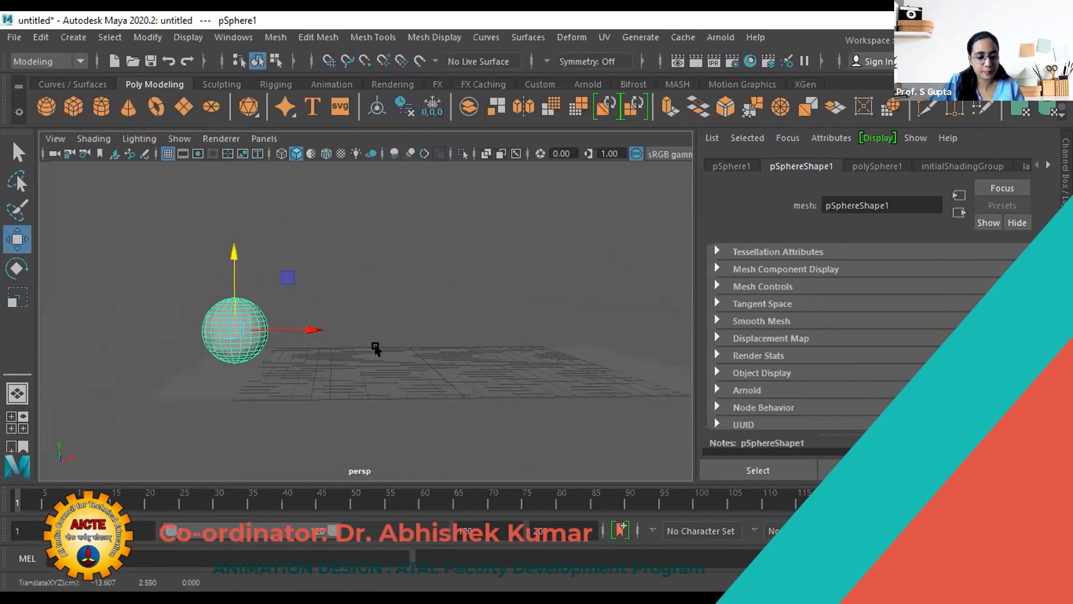
# Duplicate the sphere along X into an evenly spaced row of six spheres
pyautogui.hotkey('ctrl', 'd')
pyautogui.moveTo(299, 330); pyautogui.dragTo(363, 324)
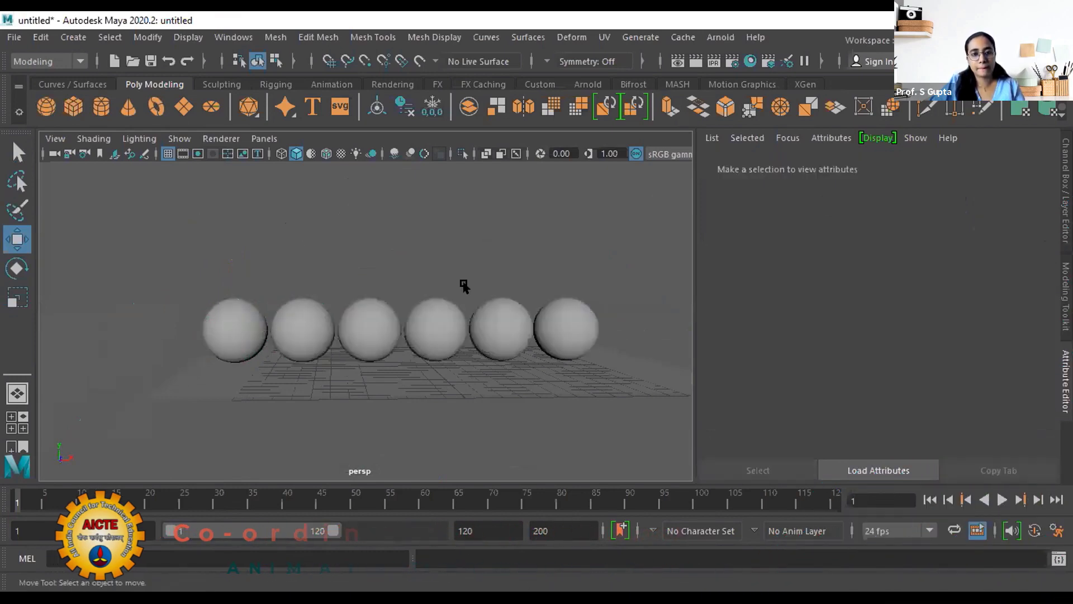
pyautogui.keyDown('alt'); pyautogui.moveTo(462, 286); pyautogui.dragTo(503, 254); pyautogui.keyUp('alt')
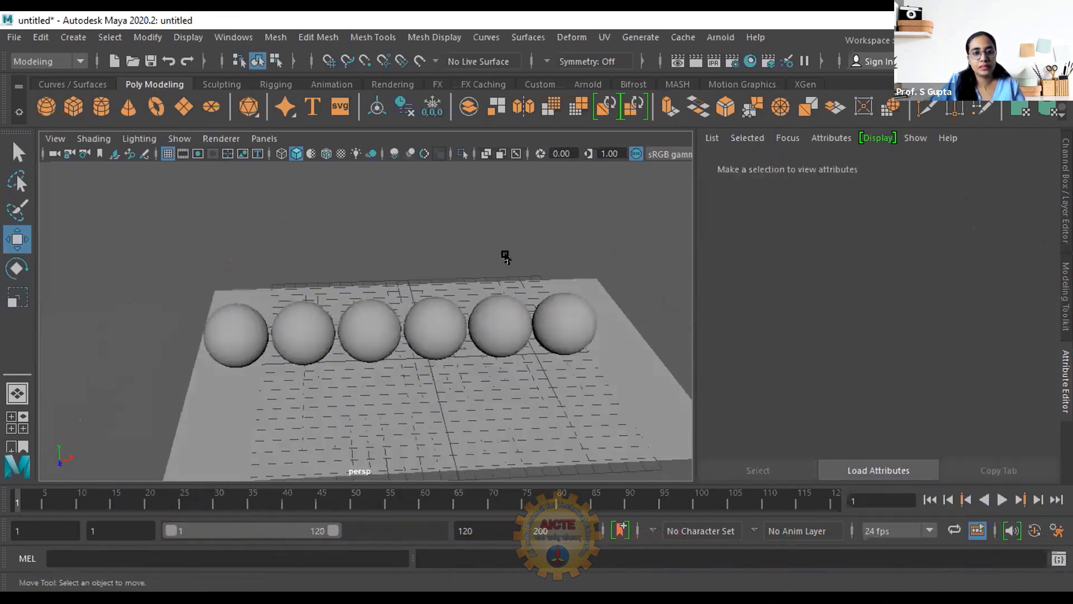
pyautogui.keyDown('alt'); pyautogui.moveTo(553, 338); pyautogui.dragTo(498, 270); pyautogui.keyUp('alt')
pyautogui.press('4')
pyautogui.click(370, 327)
pyautogui.click(365, 234)
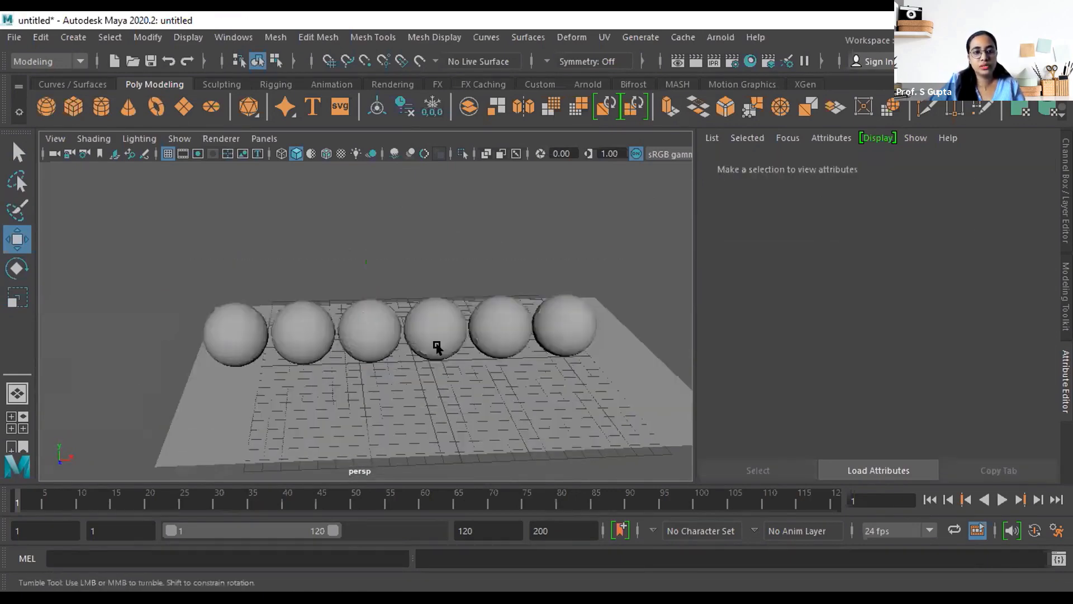
# Shift the floor plane under the row of spheres to about -1.94 cm in X
pyautogui.keyDown('alt'); pyautogui.moveTo(439, 348); pyautogui.dragTo(419, 322); pyautogui.keyUp('alt')
pyautogui.scroll(3, 419, 322)
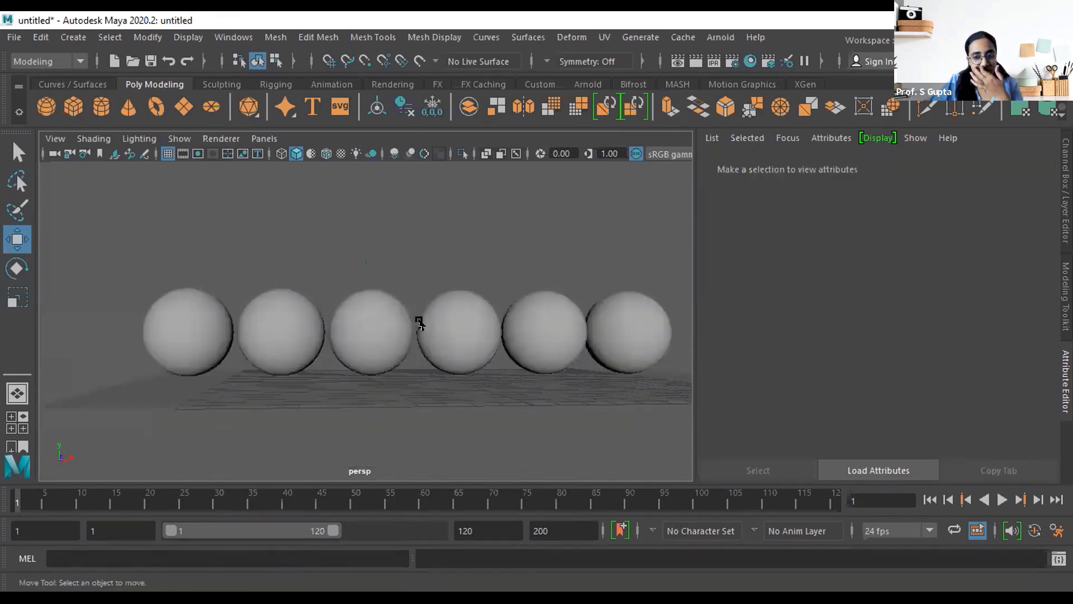
pyautogui.keyDown('alt'); pyautogui.moveTo(246, 382); pyautogui.dragTo(462, 379); pyautogui.keyUp('alt')
pyautogui.click(463, 386)
pyautogui.keyDown('alt'); pyautogui.moveTo(529, 399); pyautogui.dragTo(468, 369); pyautogui.keyUp('alt')
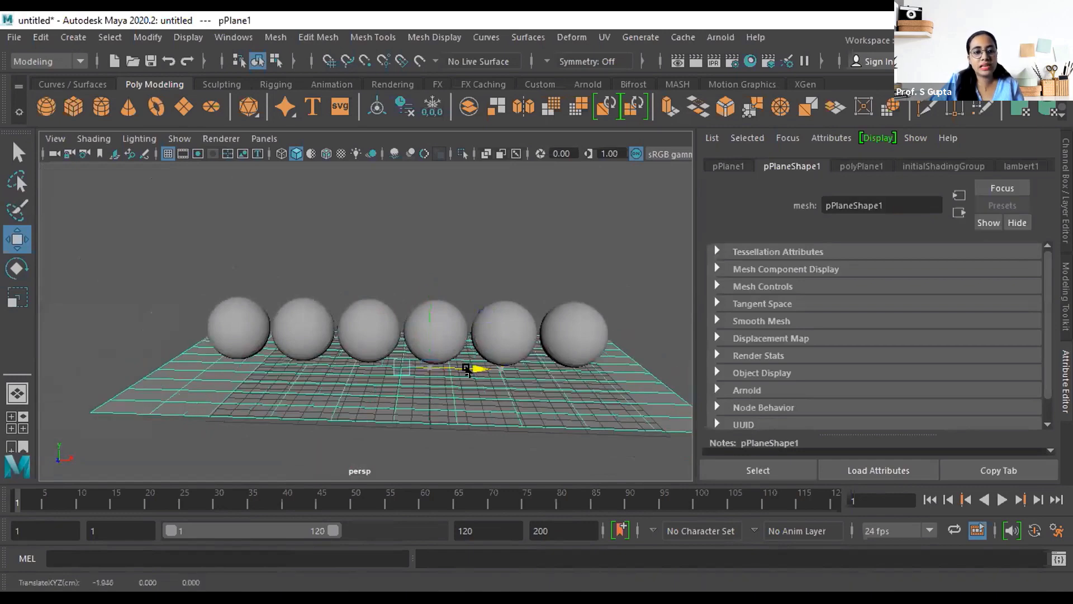
pyautogui.click(412, 206)
pyautogui.keyDown('alt'); pyautogui.moveTo(313, 321); pyautogui.dragTo(424, 313); pyautogui.keyUp('alt')
pyautogui.keyDown('alt'); pyautogui.moveTo(518, 320); pyautogui.dragTo(267, 331); pyautogui.keyUp('alt')
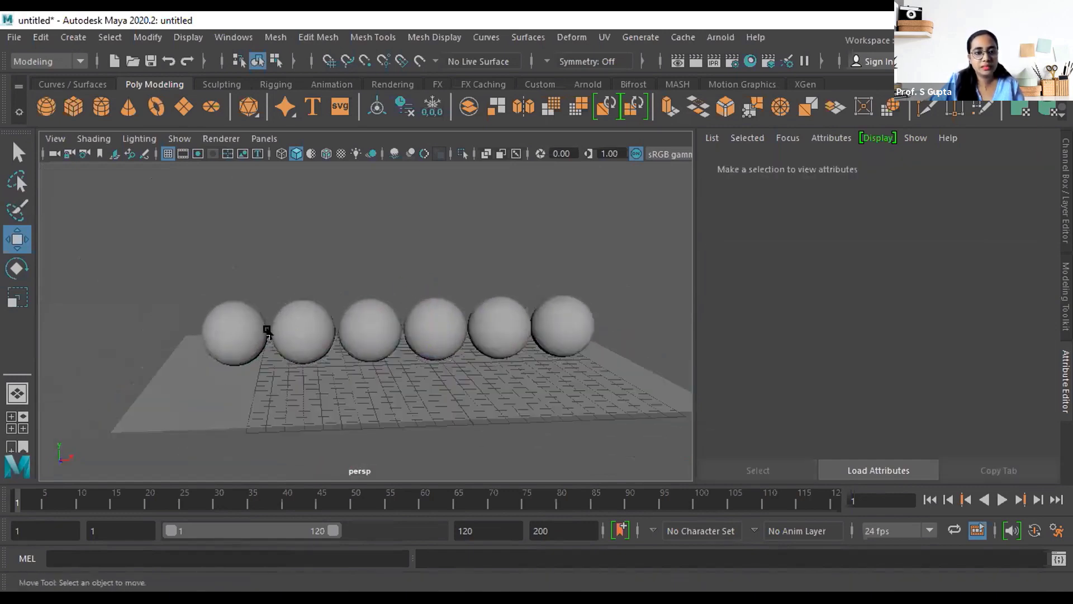
# Assign a new Lambert material to the sphere at the left end of the row
pyautogui.click(267, 331)
pyautogui.keyDown('alt'); pyautogui.moveTo(267, 331); pyautogui.dragTo(491, 371, button='right'); pyautogui.keyUp('alt')
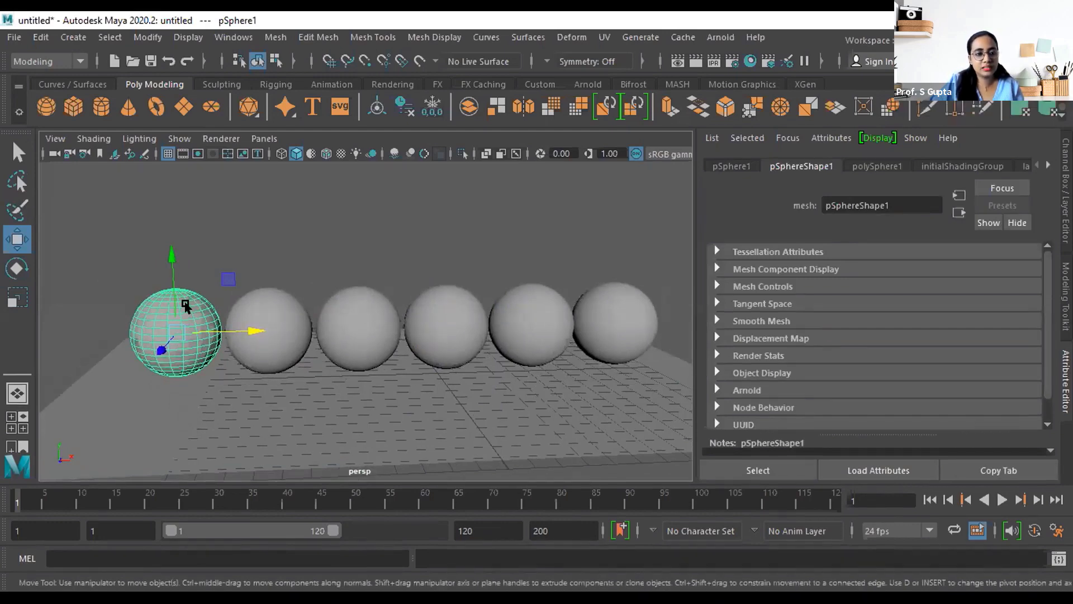
pyautogui.rightClick(182, 347)
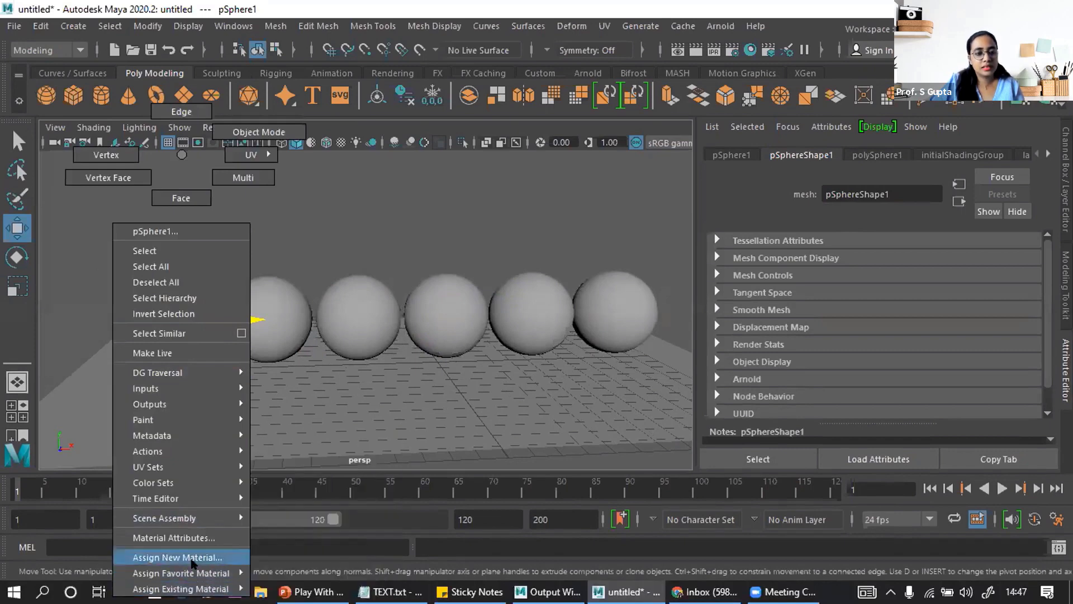
pyautogui.click(192, 561)
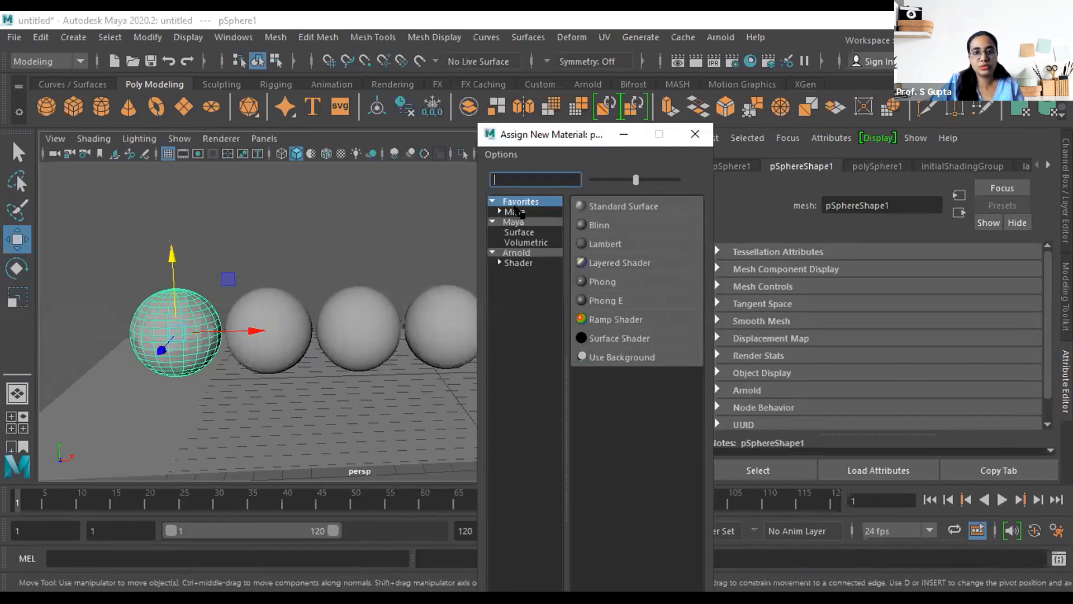
pyautogui.click(515, 211)
pyautogui.click(506, 222)
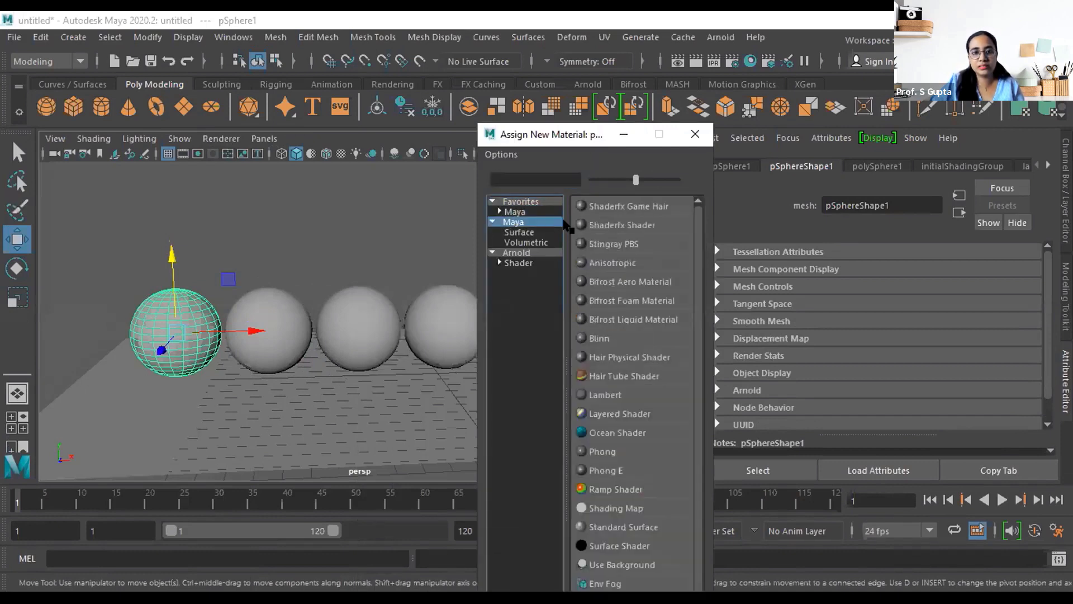
pyautogui.click(523, 201)
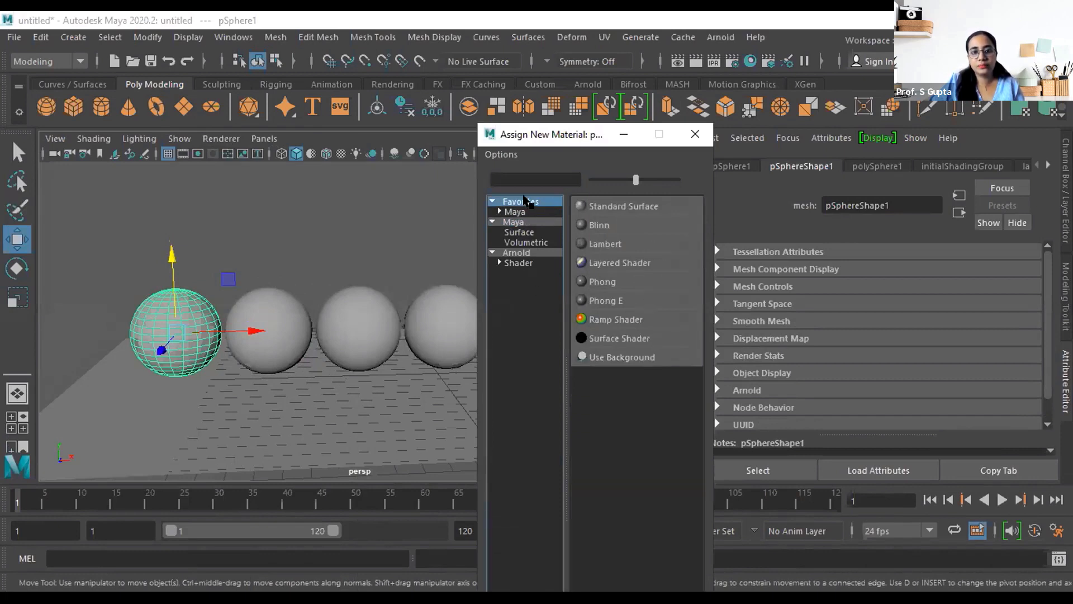
pyautogui.click(524, 223)
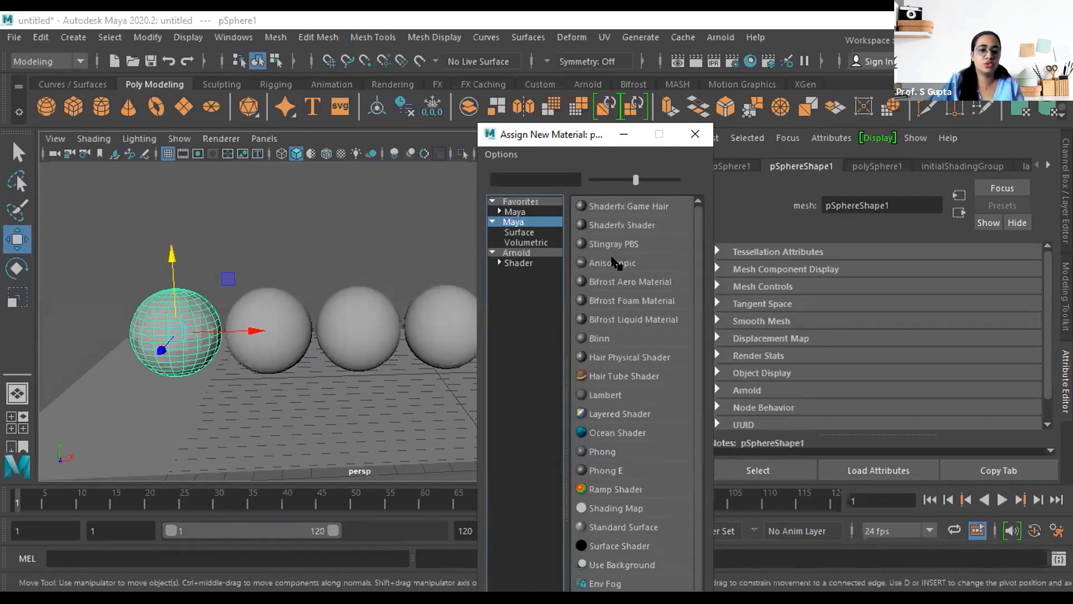
pyautogui.click(534, 255)
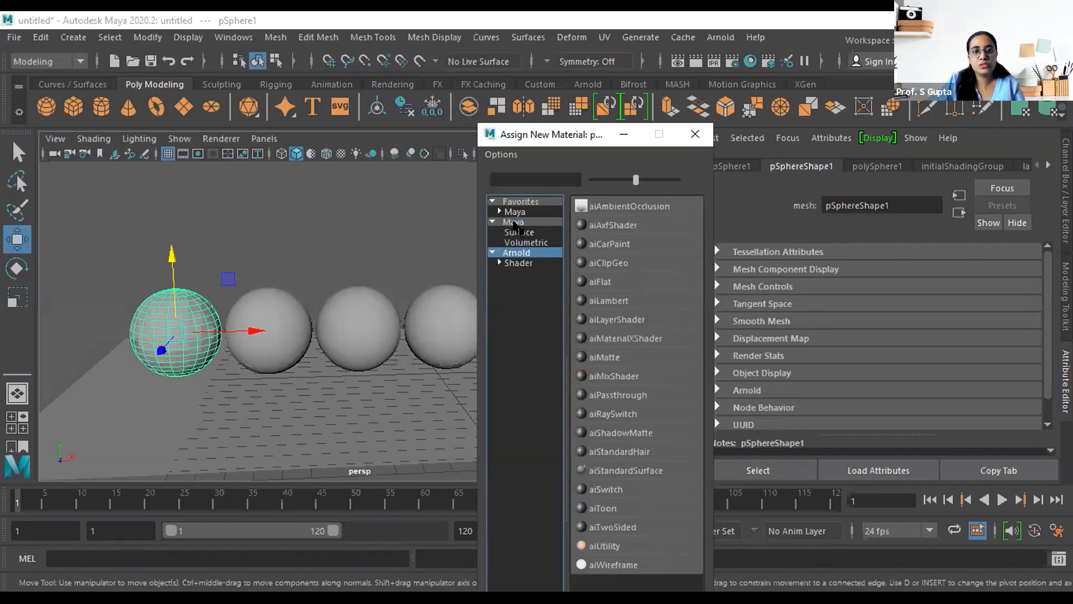
pyautogui.click(517, 231)
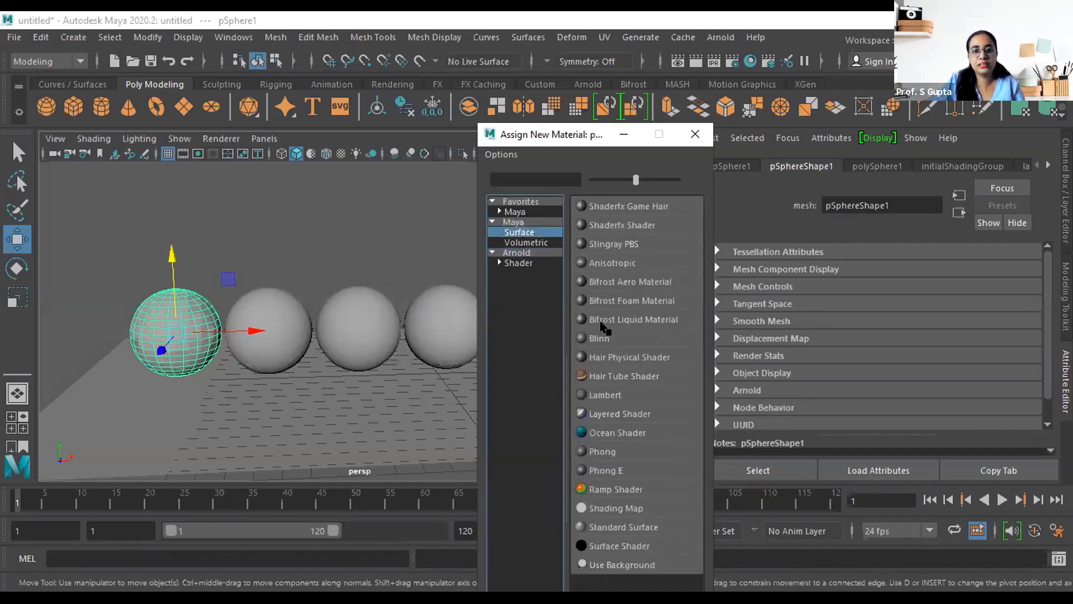
pyautogui.click(515, 212)
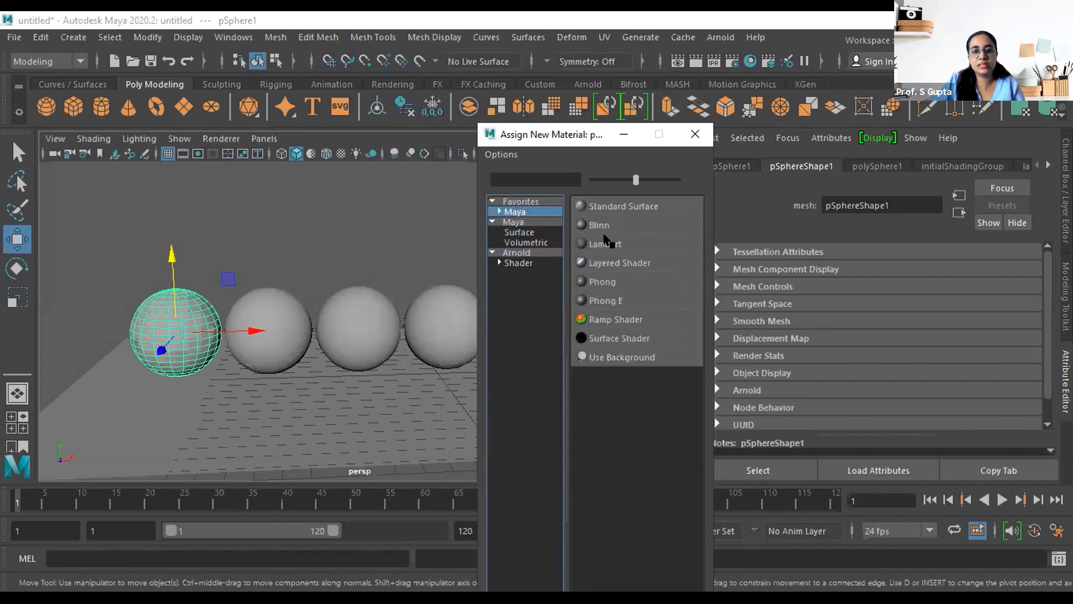
pyautogui.click(613, 245)
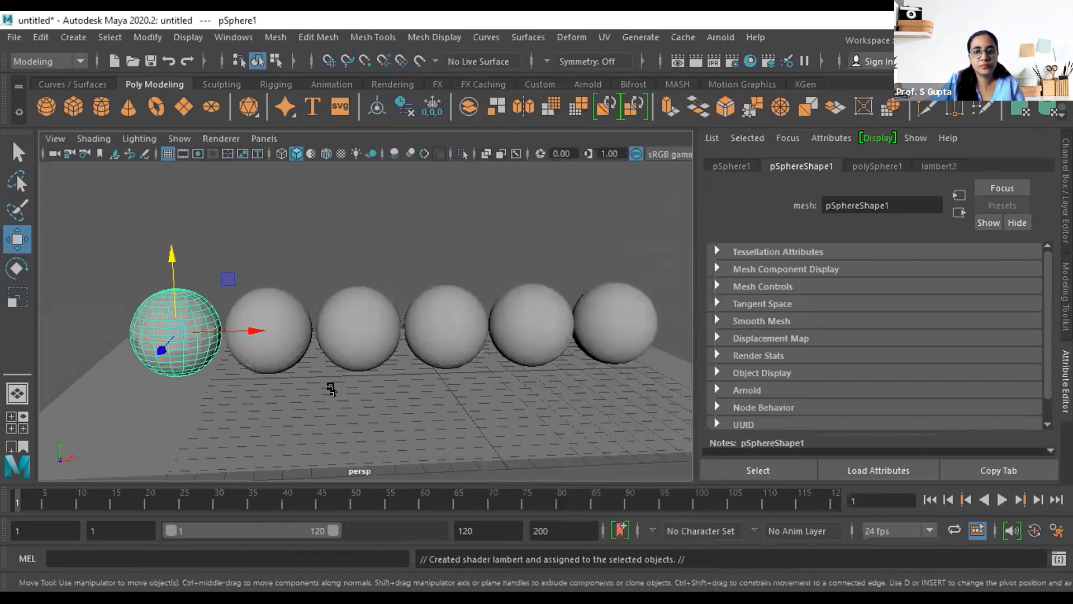
# Reselect the first sphere and display the attributes of its Lambert material
pyautogui.keyDown('alt'); pyautogui.moveTo(331, 386); pyautogui.dragTo(469, 385, button='middle'); pyautogui.keyUp('alt')
pyautogui.scroll(5, 541, 356)
pyautogui.click(420, 280)
pyautogui.keyDown('alt'); pyautogui.moveTo(419, 279); pyautogui.dragTo(327, 375); pyautogui.keyUp('alt')
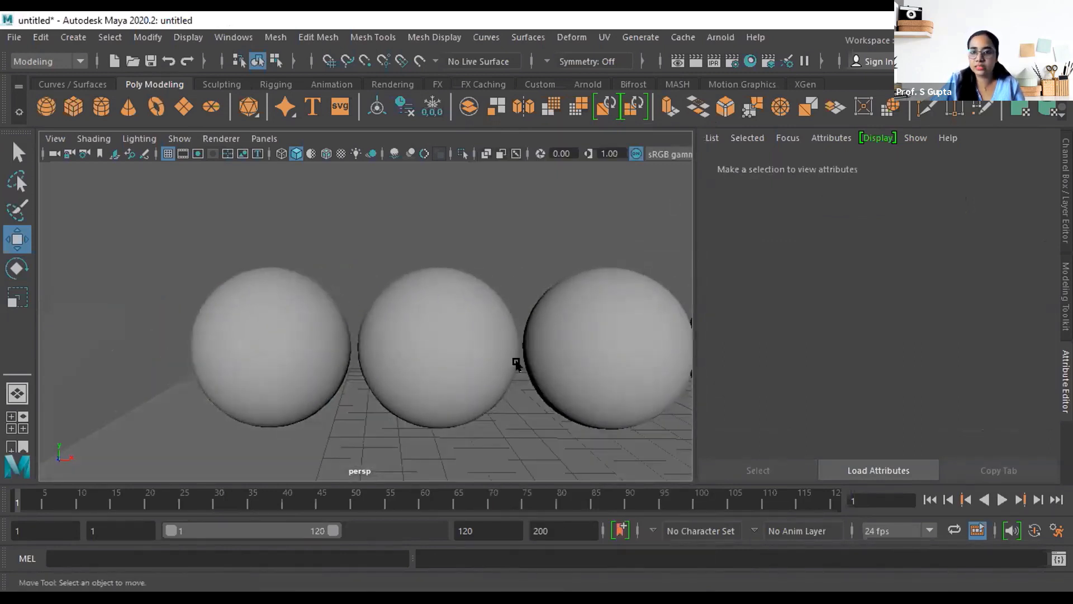
pyautogui.click(325, 398)
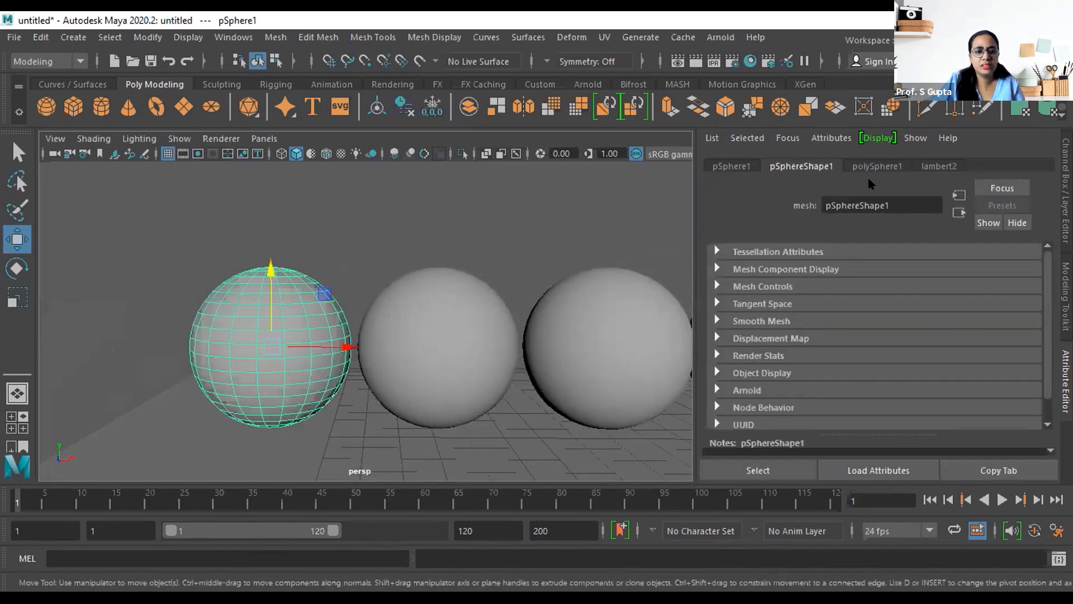
pyautogui.keyDown('alt'); pyautogui.moveTo(394, 333); pyautogui.dragTo(453, 350); pyautogui.keyUp('alt')
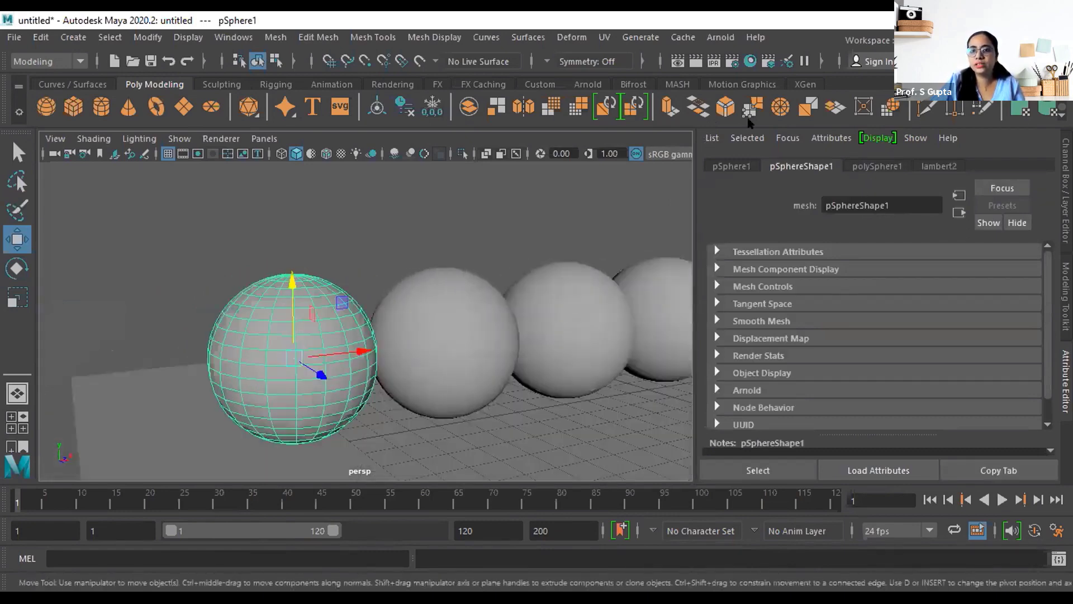
pyautogui.click(939, 166)
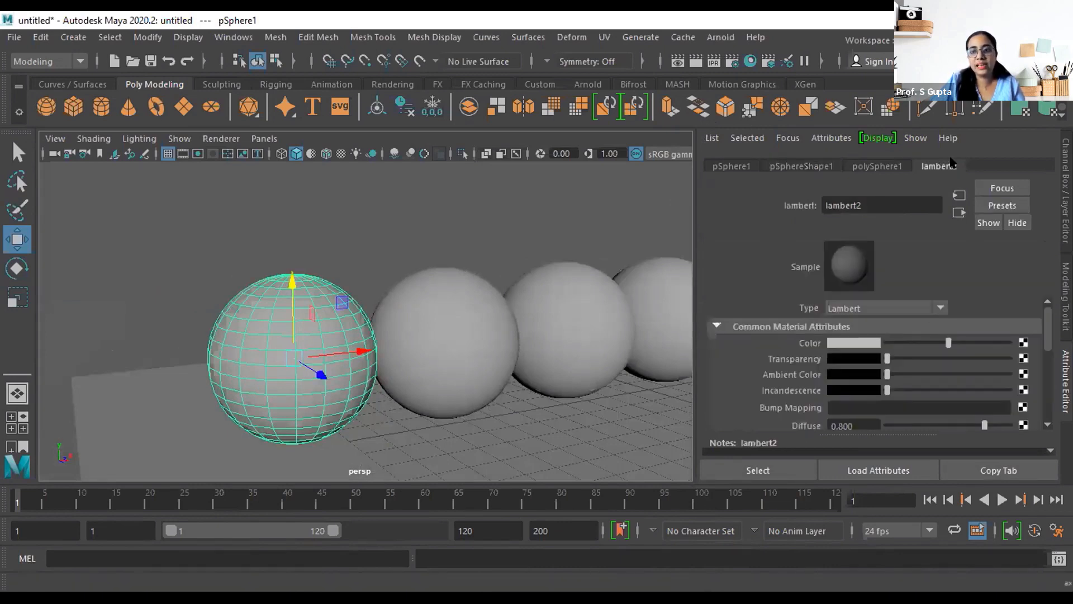
# Open the render settings and set the renderer to Maya Software
pyautogui.scroll(-5, 486, 376)
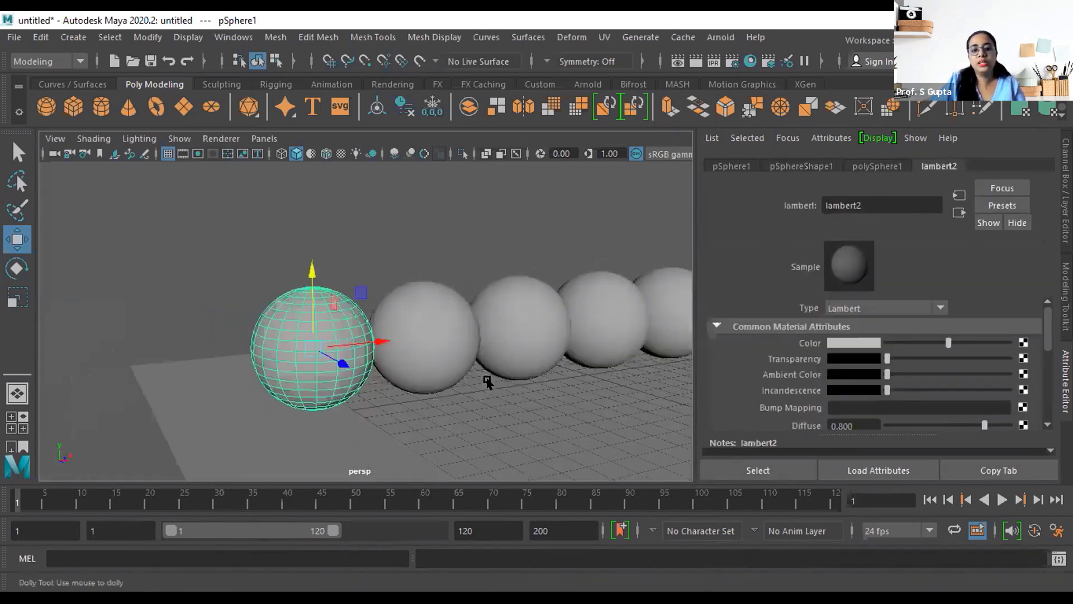
pyautogui.scroll(-3, 544, 398)
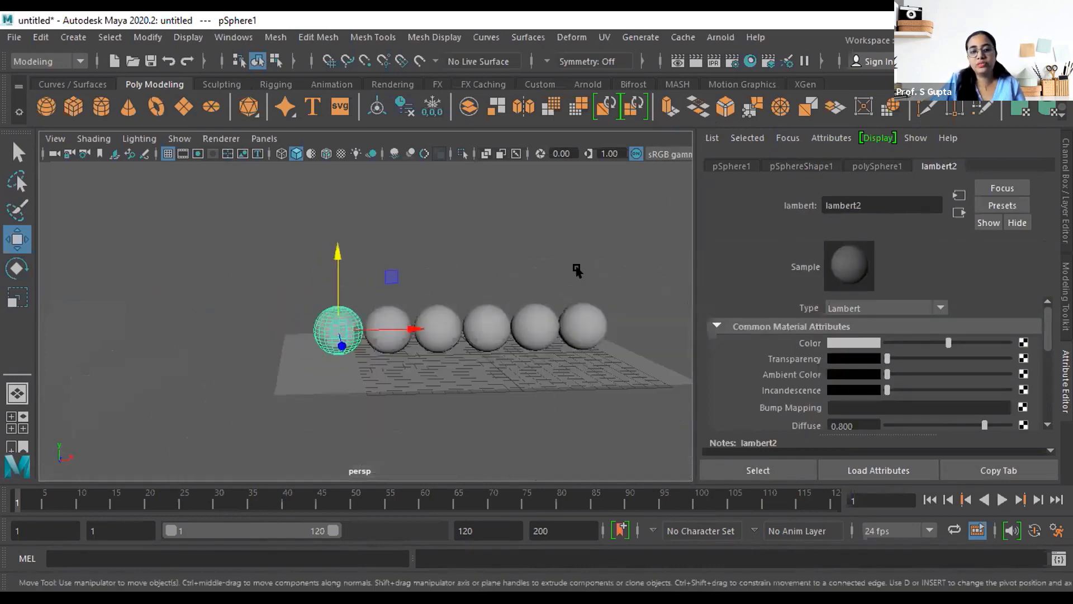
pyautogui.keyDown('alt'); pyautogui.moveTo(514, 422); pyautogui.dragTo(482, 307); pyautogui.keyUp('alt')
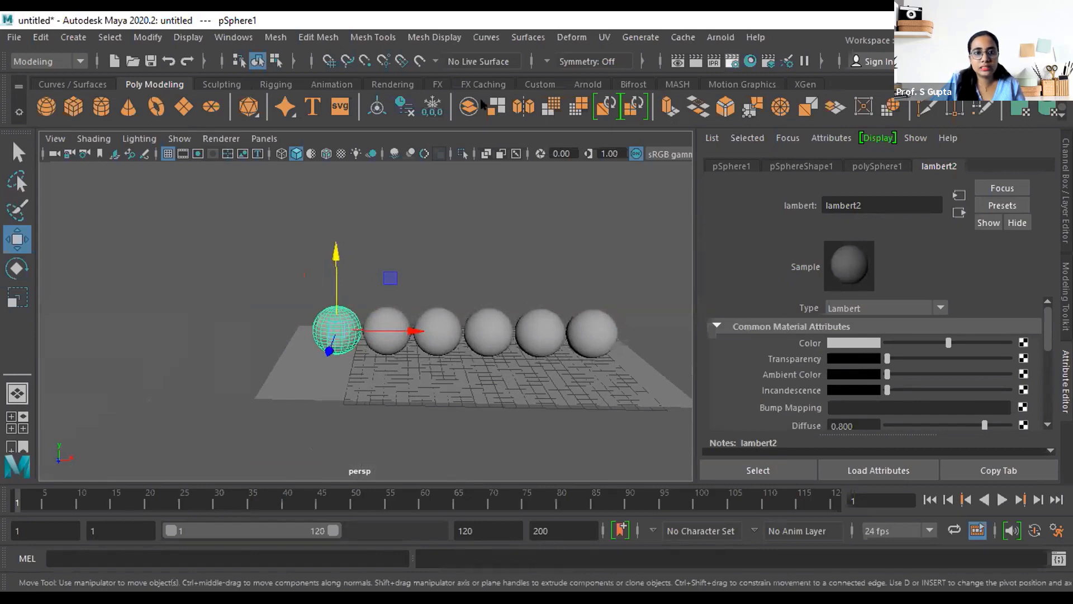
pyautogui.click(361, 140)
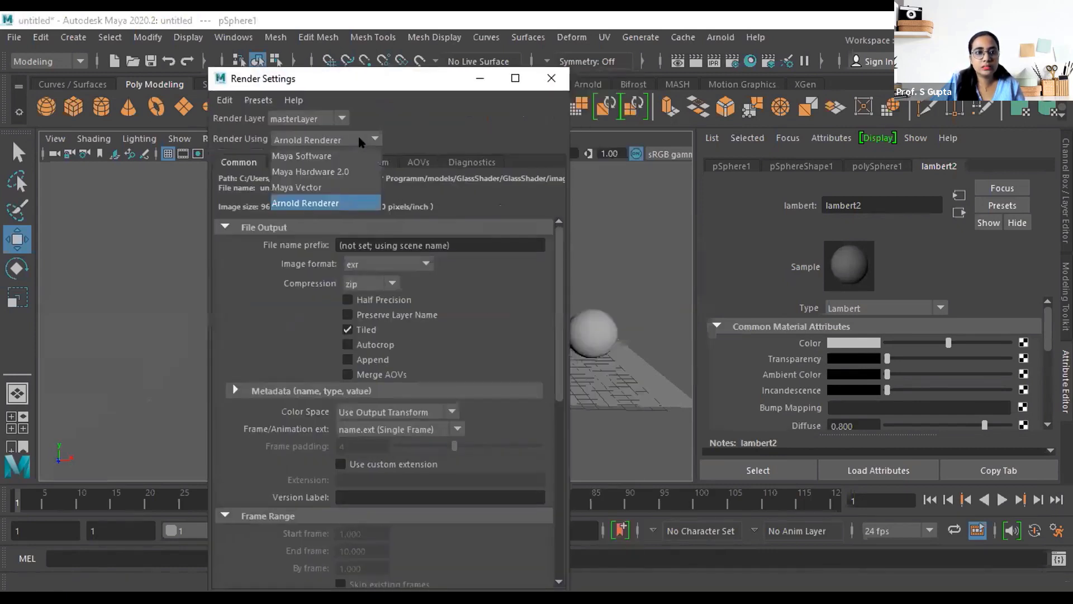
pyautogui.click(333, 157)
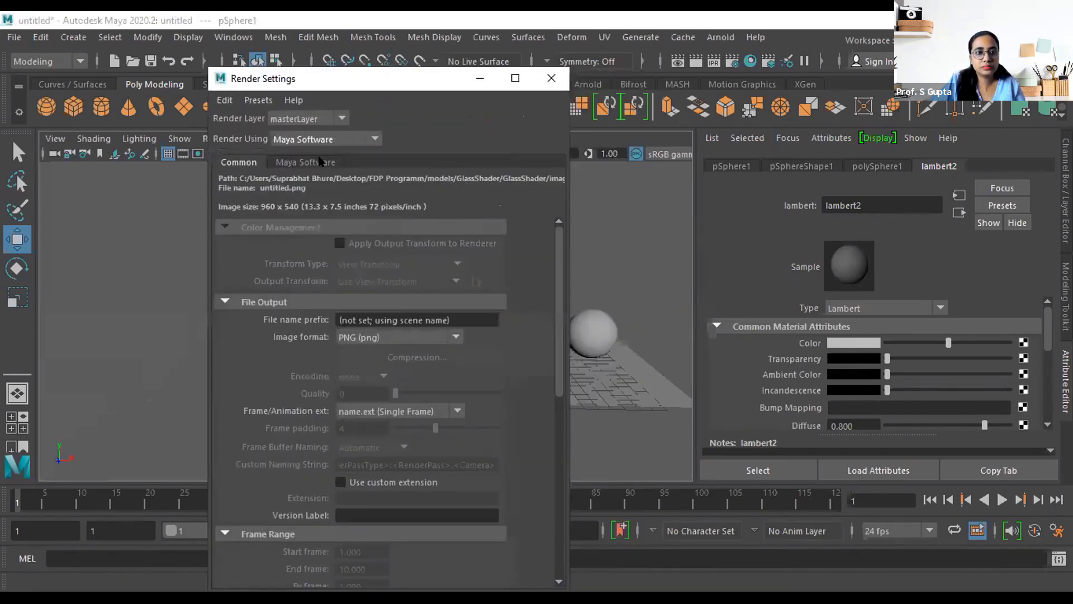
# Review the common render settings for image size, scene assembly and render options, expanding the collapsed sections
pyautogui.moveTo(422, 84); pyautogui.dragTo(418, 62)
pyautogui.scroll(-8, 311, 455)
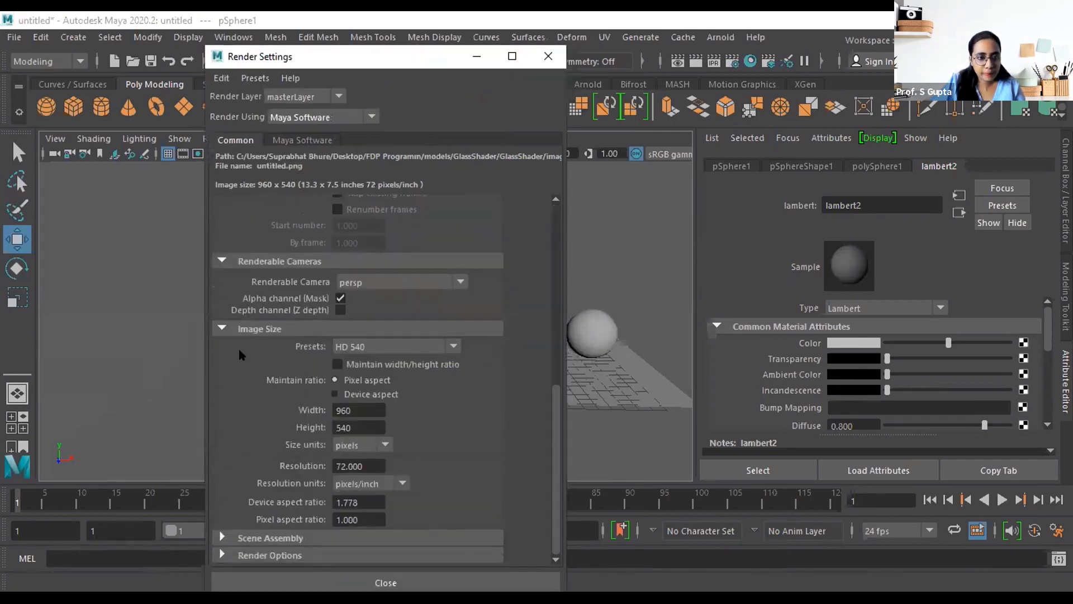
pyautogui.scroll(4, 240, 414)
pyautogui.scroll(-4, 240, 414)
pyautogui.click(268, 538)
pyautogui.scroll(-2, 264, 522)
pyautogui.click(291, 557)
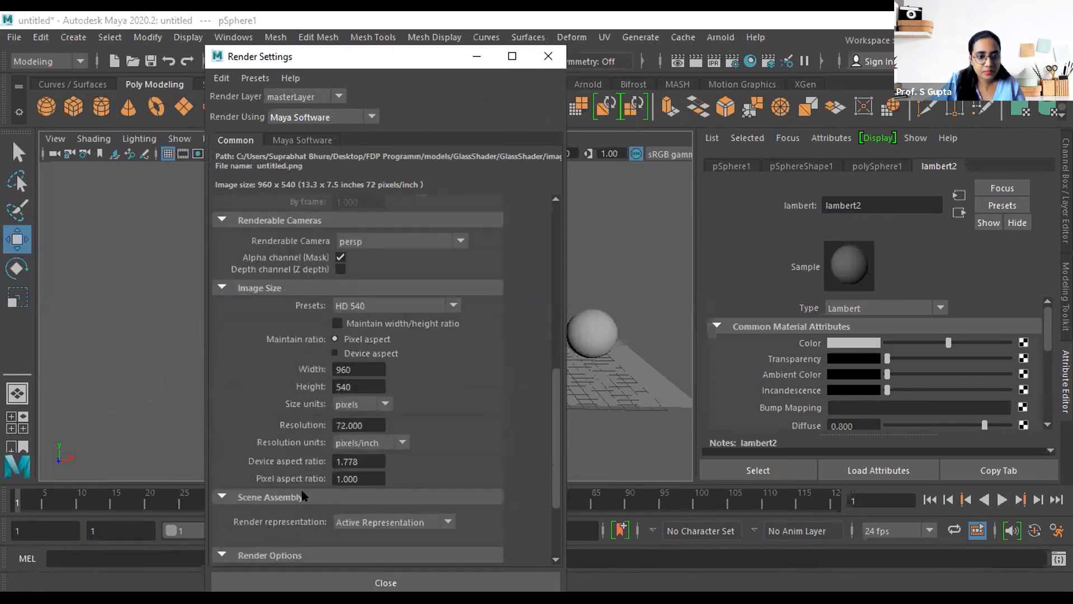
pyautogui.scroll(-5, 303, 495)
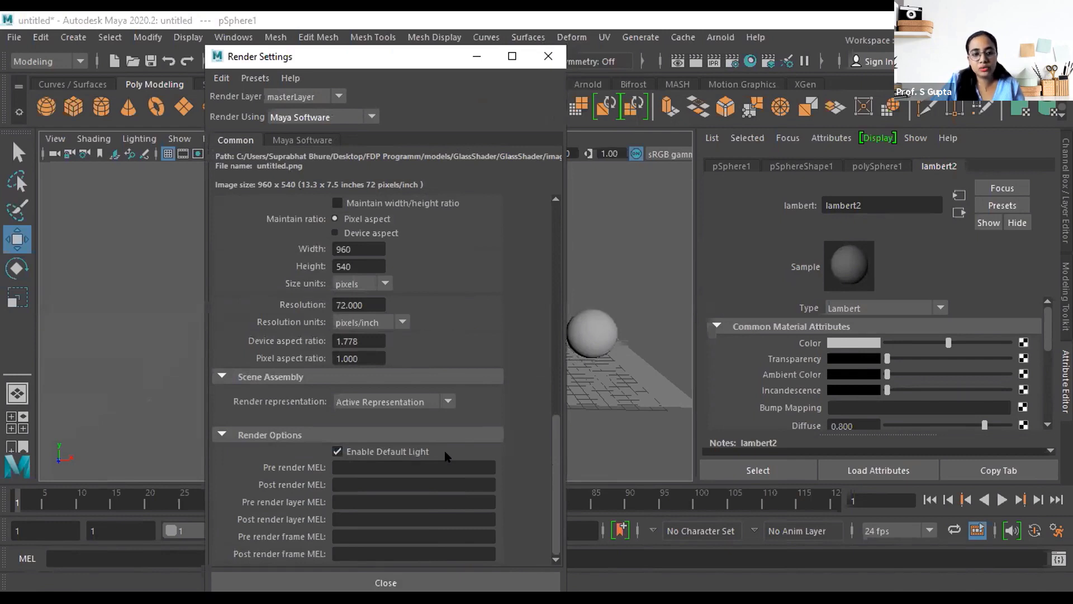
# Disable the default light in the render options and re-render the current view with Maya Software
pyautogui.moveTo(427, 55); pyautogui.dragTo(829, 91)
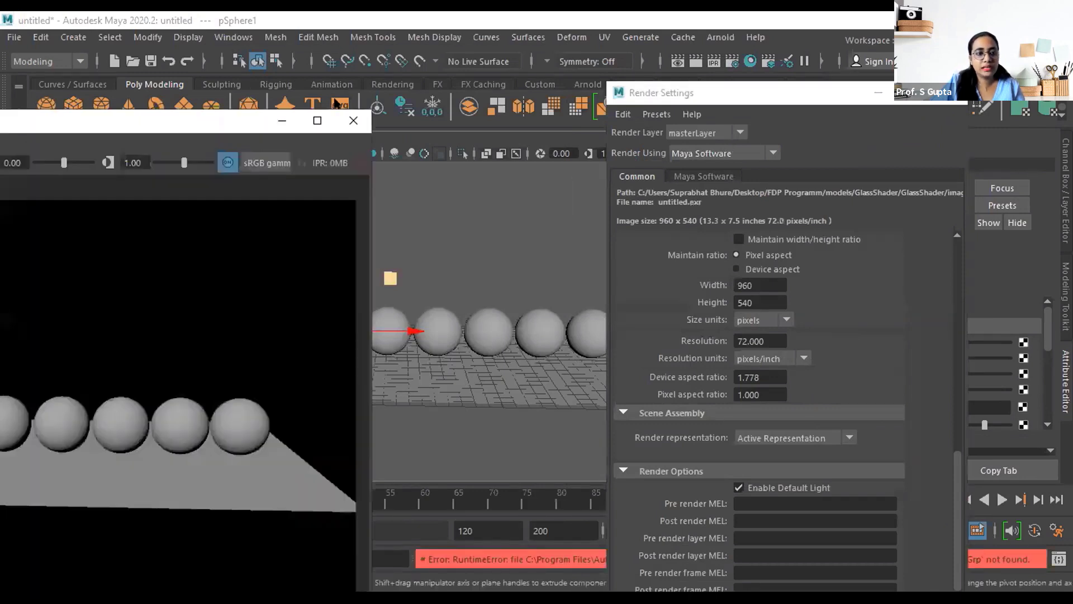
pyautogui.moveTo(335, 120); pyautogui.dragTo(499, 98)
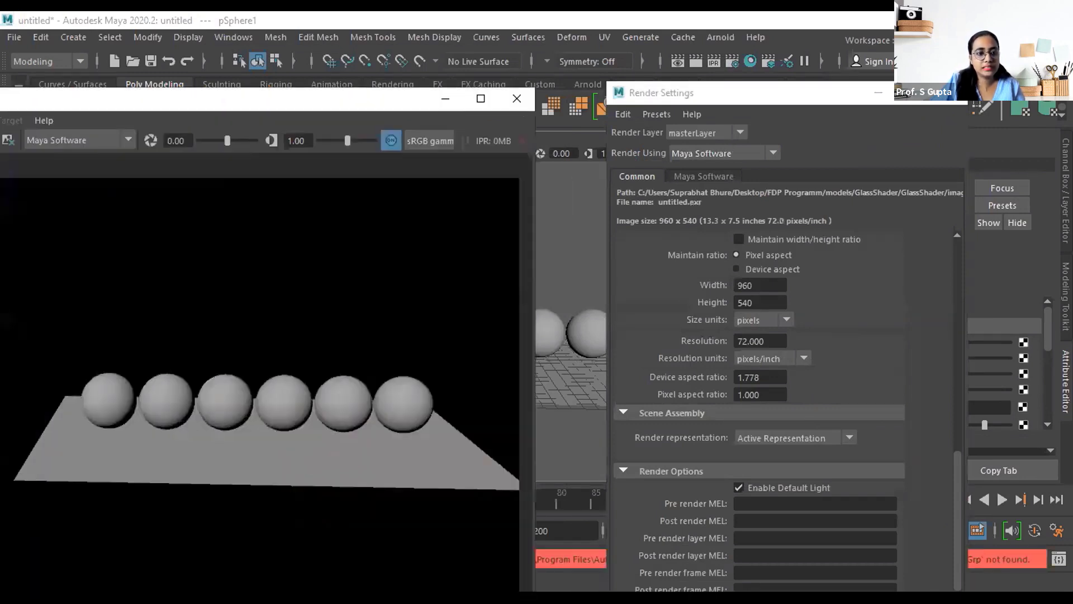
pyautogui.click(795, 89)
pyautogui.click(738, 485)
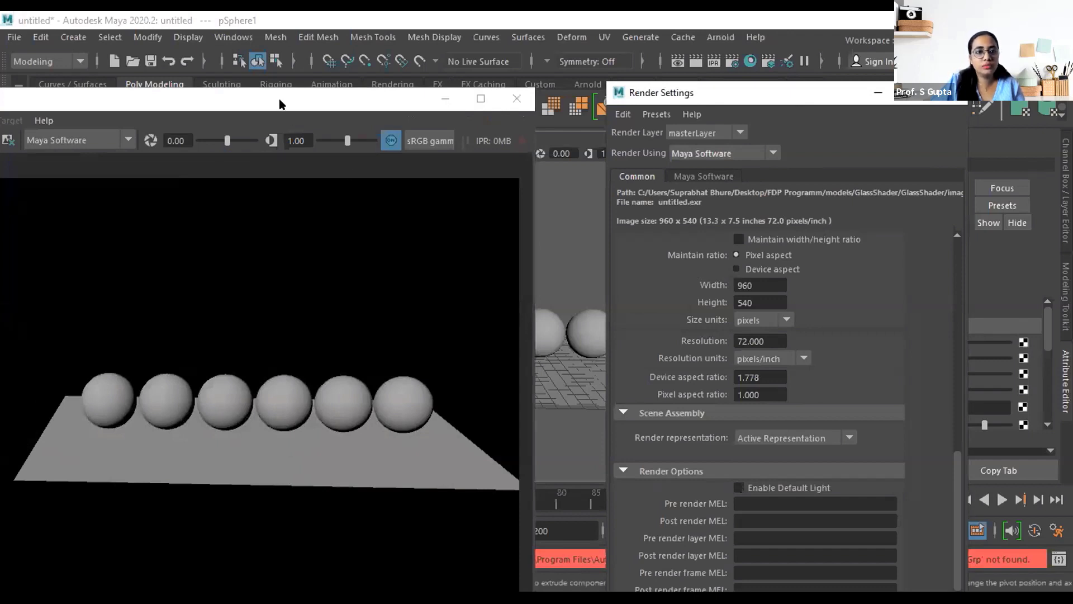
pyautogui.moveTo(279, 100); pyautogui.dragTo(442, 78)
pyautogui.moveTo(118, 74); pyautogui.dragTo(324, 94)
pyautogui.click(131, 138)
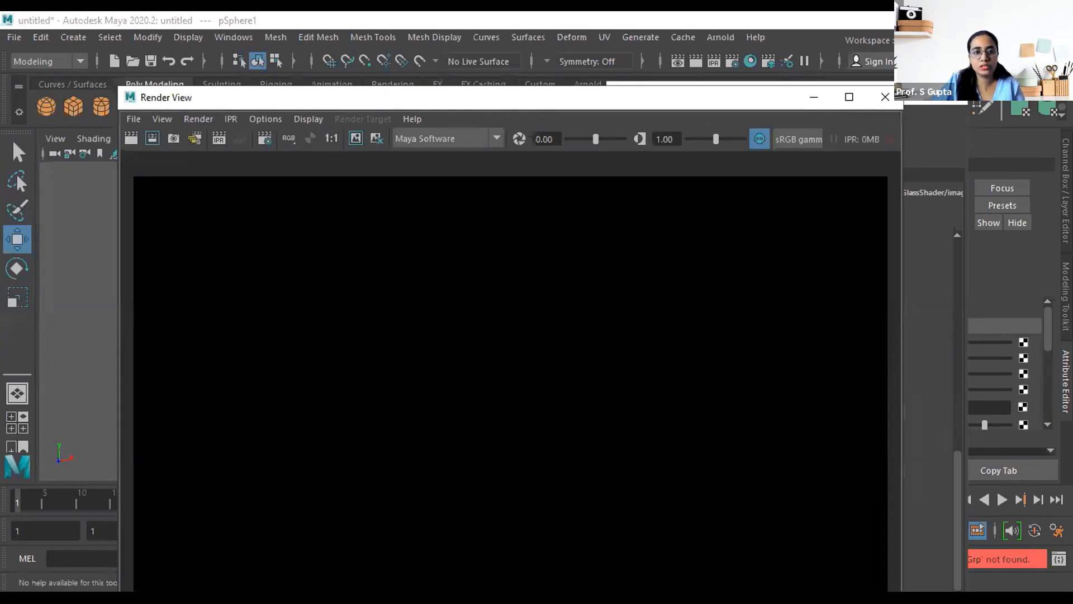
# Minimize the rendered image window and re-enable the default light in the render options
pyautogui.moveTo(737, 98); pyautogui.dragTo(733, 99)
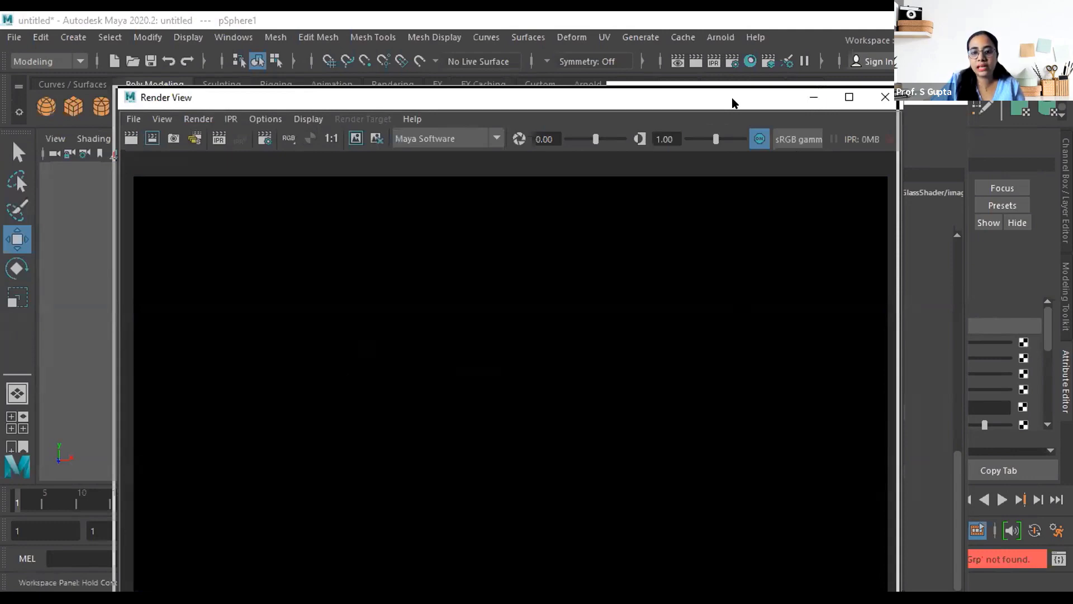
pyautogui.click(814, 98)
pyautogui.click(739, 487)
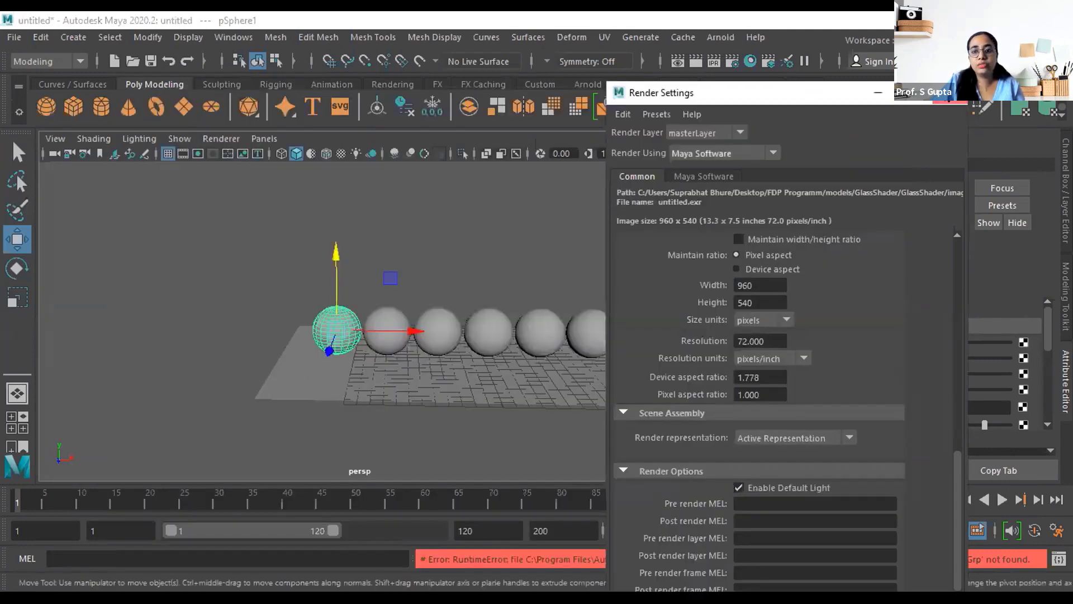
# Rename the Lambert material of the first sphere in the row as Lambert_demo
pyautogui.click(300, 328)
pyautogui.scroll(4, 402, 357)
pyautogui.click(415, 358)
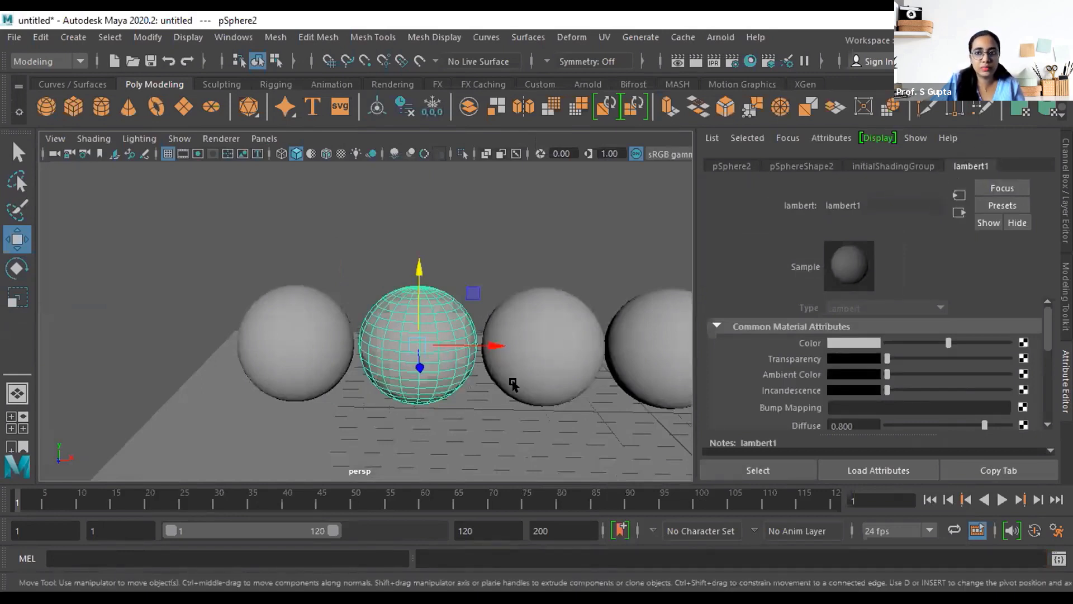
pyautogui.scroll(-4, 513, 383)
pyautogui.click(279, 339)
pyautogui.click(324, 313)
pyautogui.keyDown('alt'); pyautogui.moveTo(340, 371); pyautogui.dragTo(431, 381); pyautogui.keyUp('alt')
pyautogui.scroll(5, 527, 405)
pyautogui.keyDown('alt'); pyautogui.moveTo(527, 405); pyautogui.dragTo(481, 413); pyautogui.keyUp('alt')
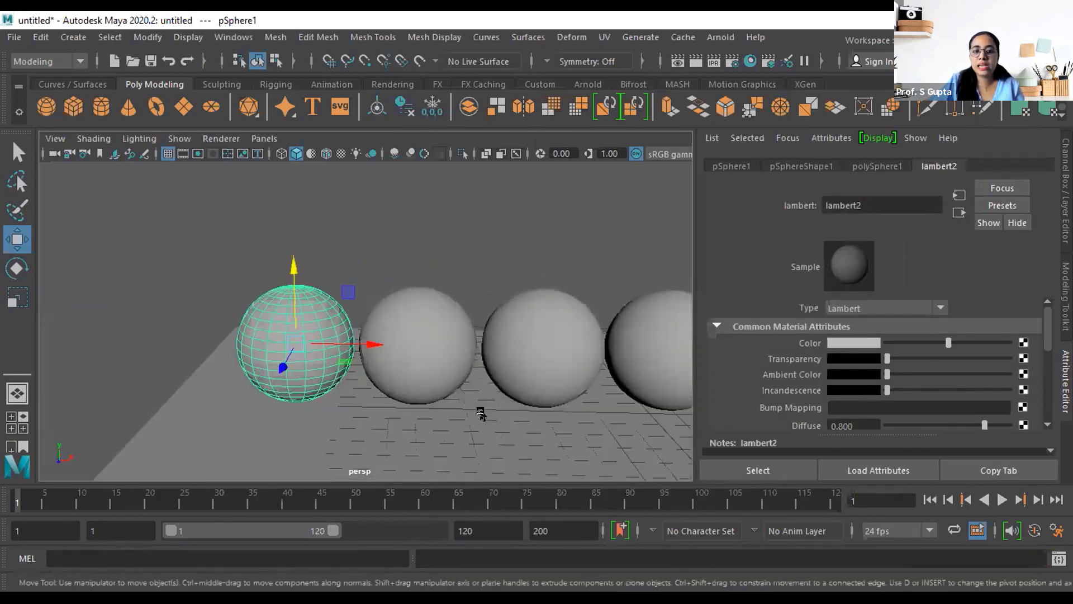
pyautogui.moveTo(872, 205); pyautogui.dragTo(790, 203)
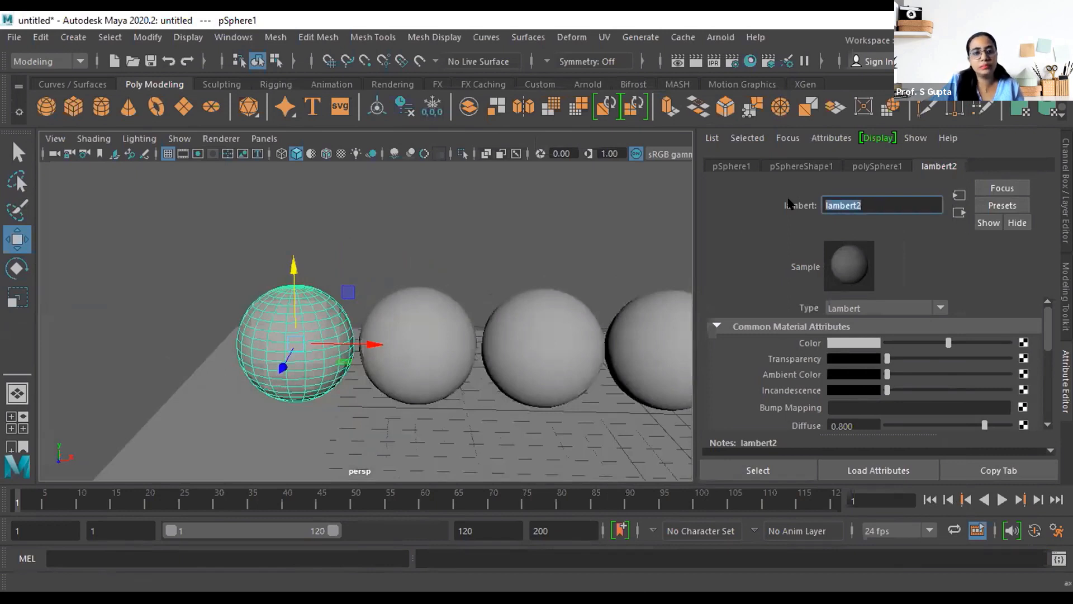
pyautogui.press('capslock')
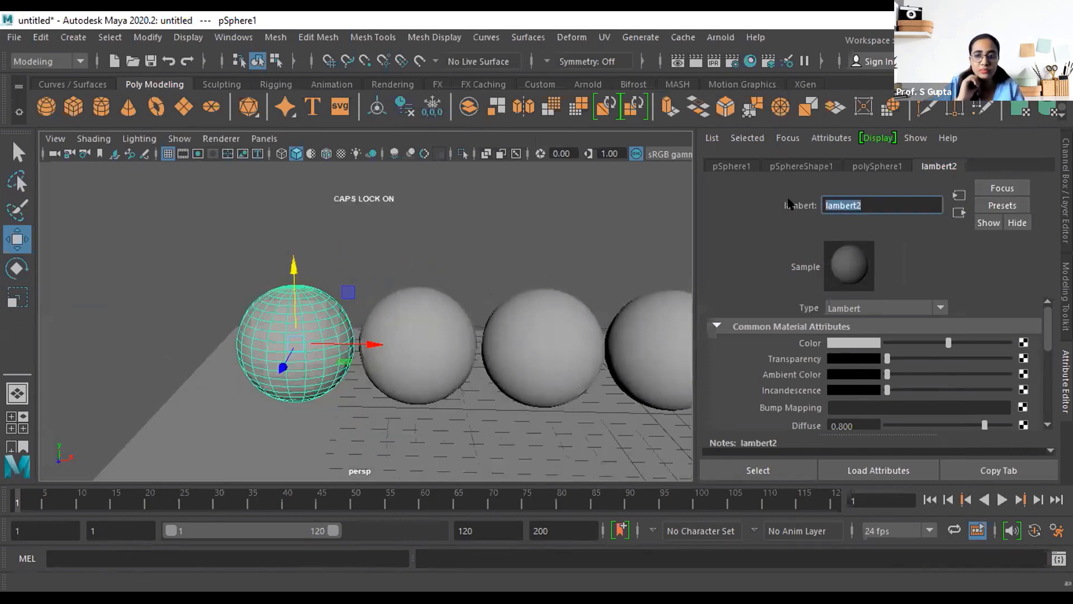
pyautogui.write('La')
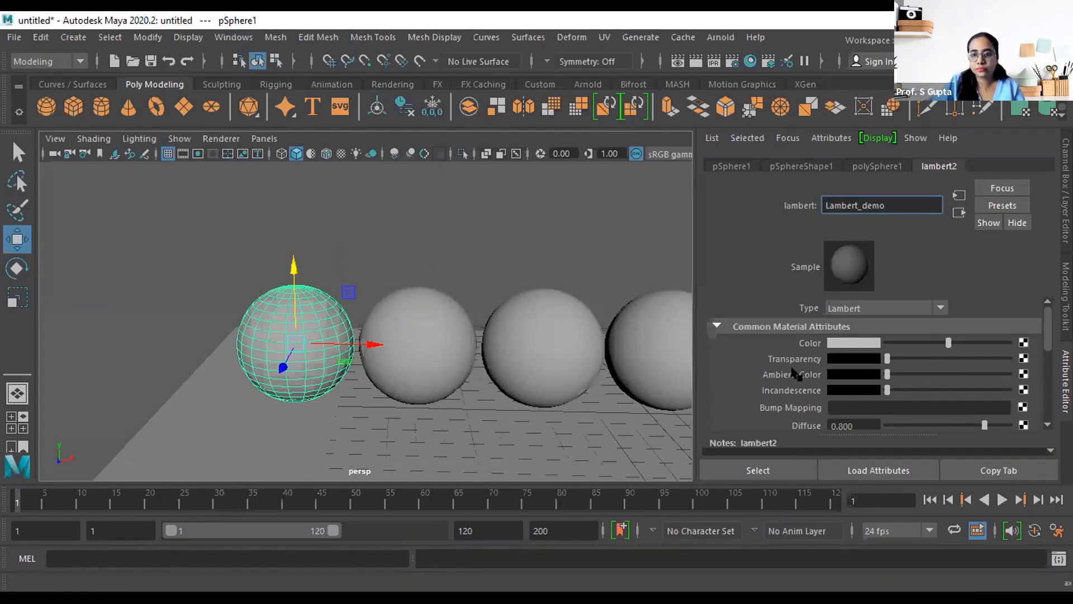
pyautogui.click(462, 245)
# Assign a new Lambert material to the second sphere and compare its attributes with the first sphere's Lambert_demo material
pyautogui.click(418, 344)
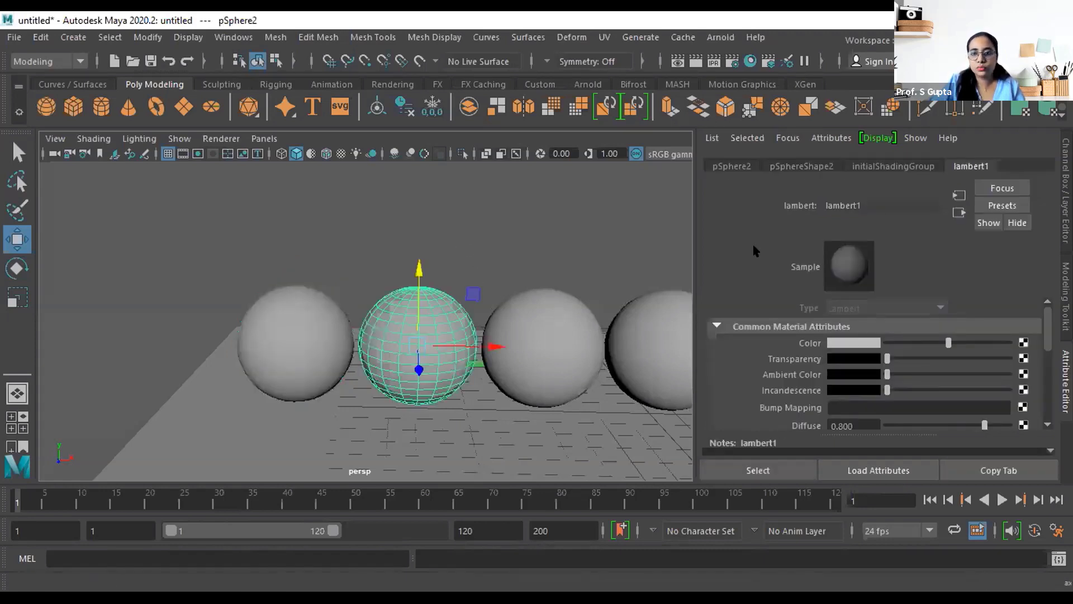
pyautogui.moveTo(446, 444); pyautogui.dragTo(558, 475, button='right')
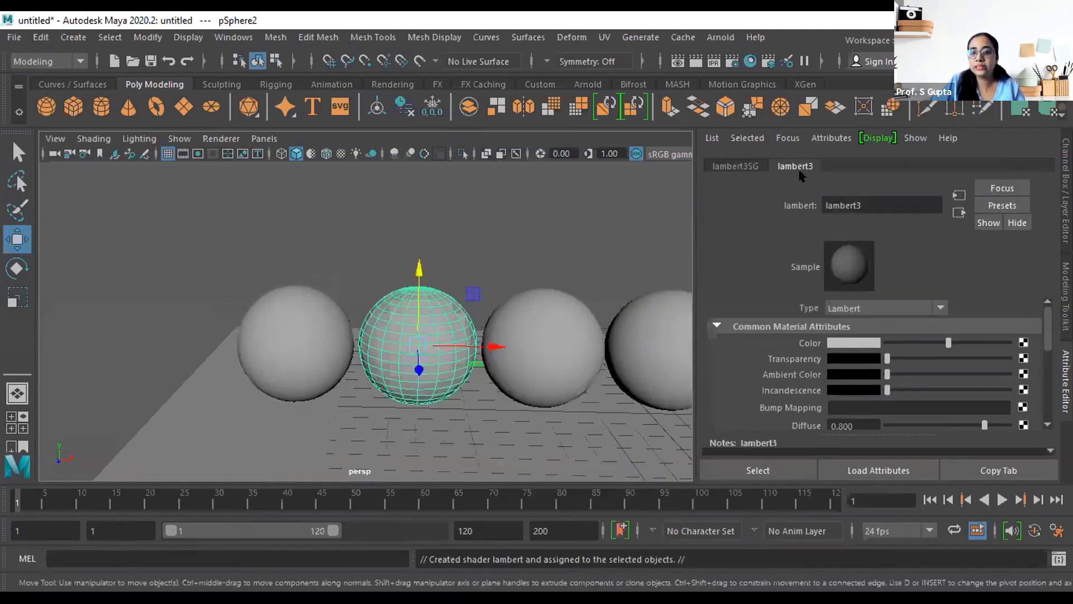
pyautogui.click(302, 337)
pyautogui.click(435, 349)
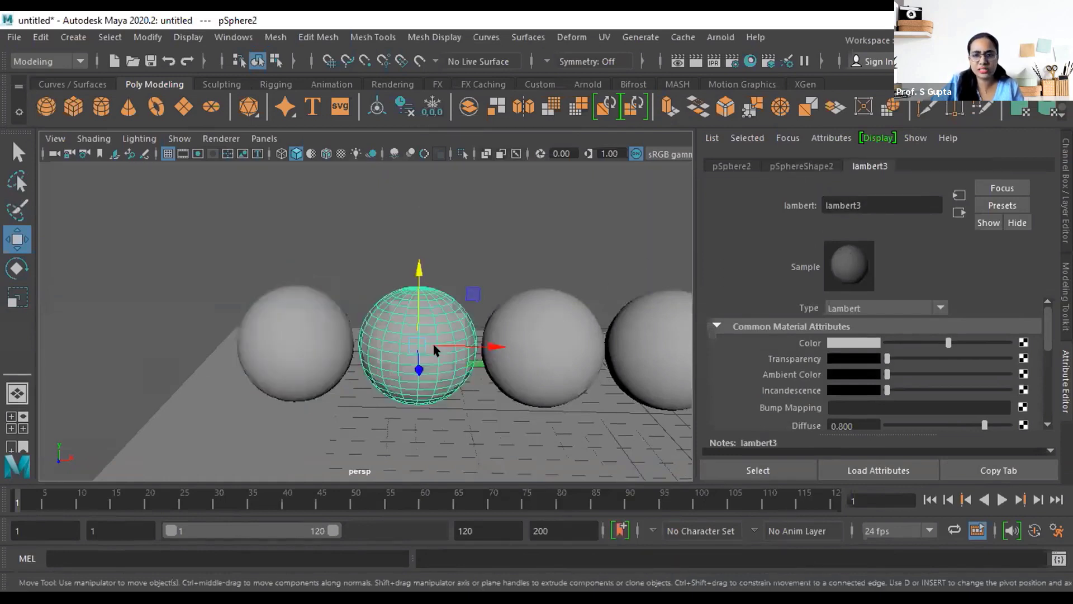
pyautogui.click(310, 341)
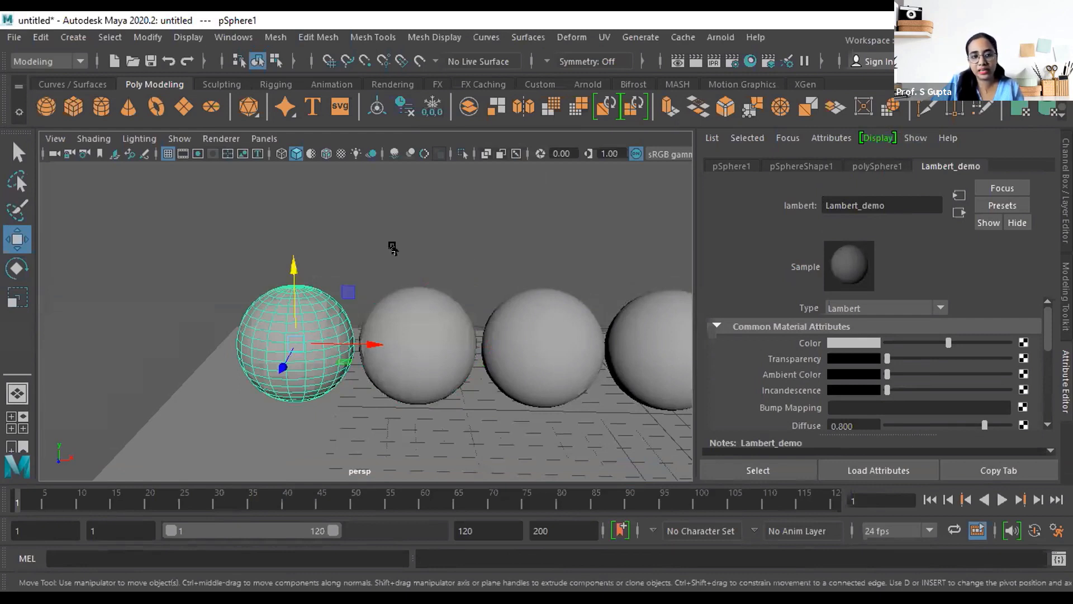
pyautogui.click(538, 349)
pyautogui.click(282, 356)
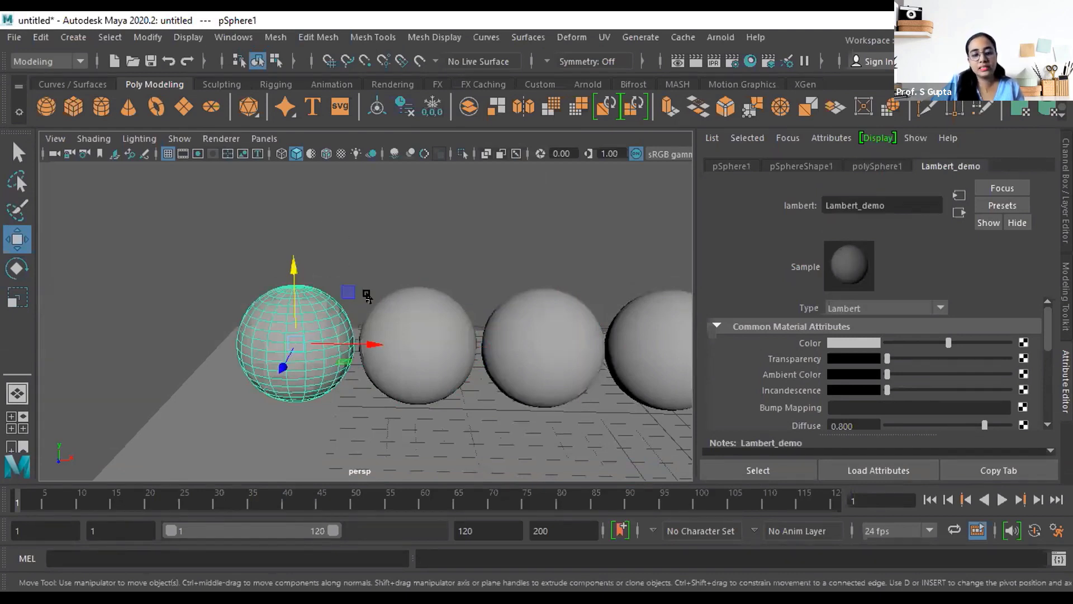
pyautogui.scroll(-5, 391, 338)
pyautogui.scroll(3, 394, 332)
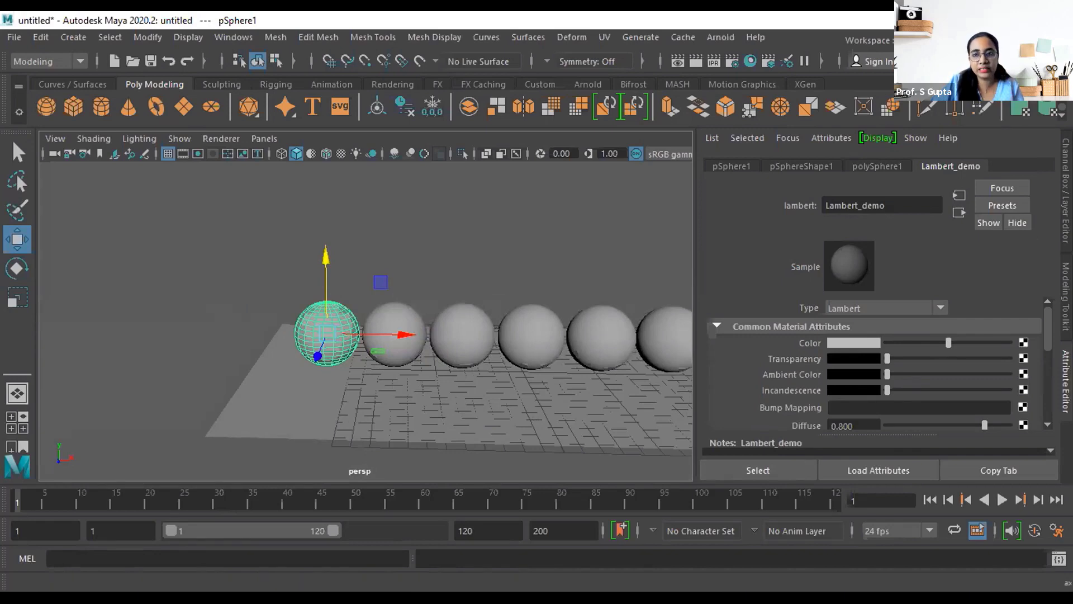
# Set the color of the first sphere's Lambert_demo material to yellow
pyautogui.click(460, 272)
pyautogui.scroll(5, 291, 359)
pyautogui.click(291, 360)
pyautogui.keyDown('alt'); pyautogui.moveTo(312, 381); pyautogui.dragTo(403, 392); pyautogui.keyUp('alt')
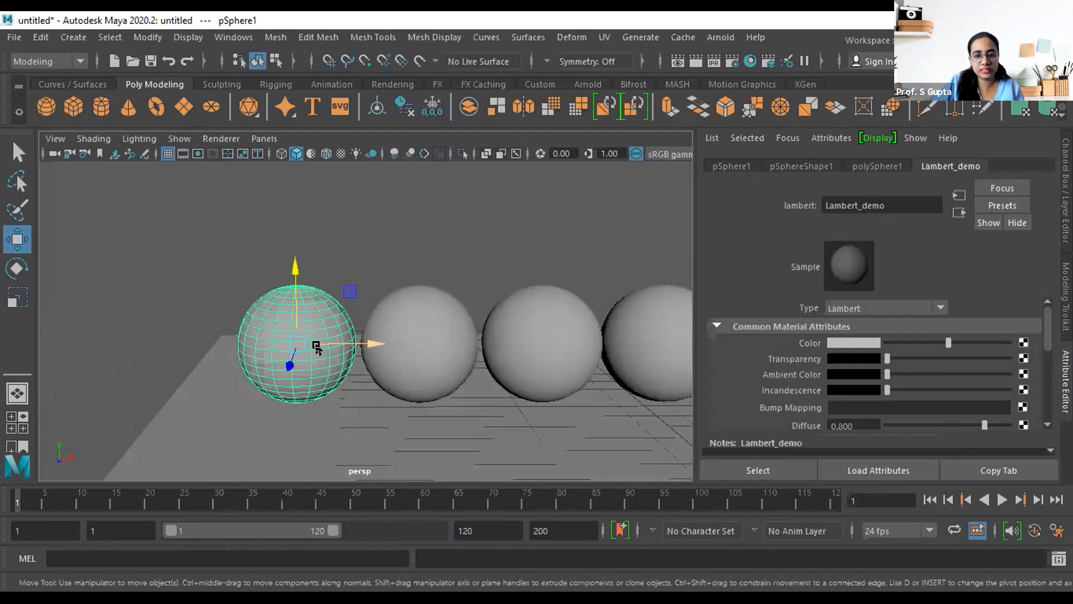
pyautogui.click(856, 342)
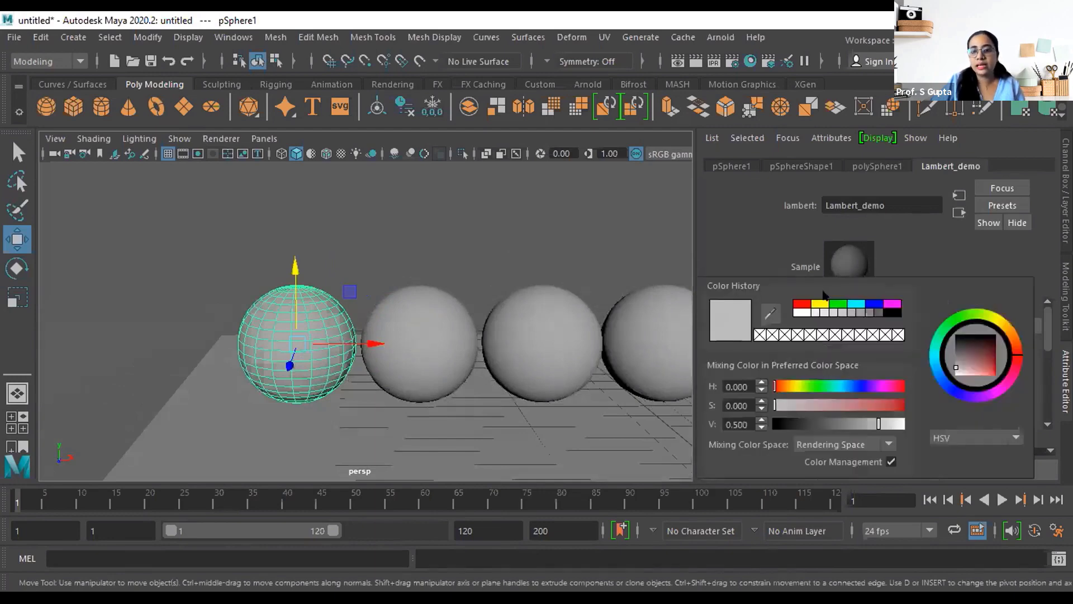
pyautogui.click(820, 304)
pyautogui.click(407, 242)
# Examine the shading of the yellow Lambert sphere from several angles and distances
pyautogui.keyDown('alt'); pyautogui.moveTo(376, 384); pyautogui.dragTo(503, 383); pyautogui.keyUp('alt')
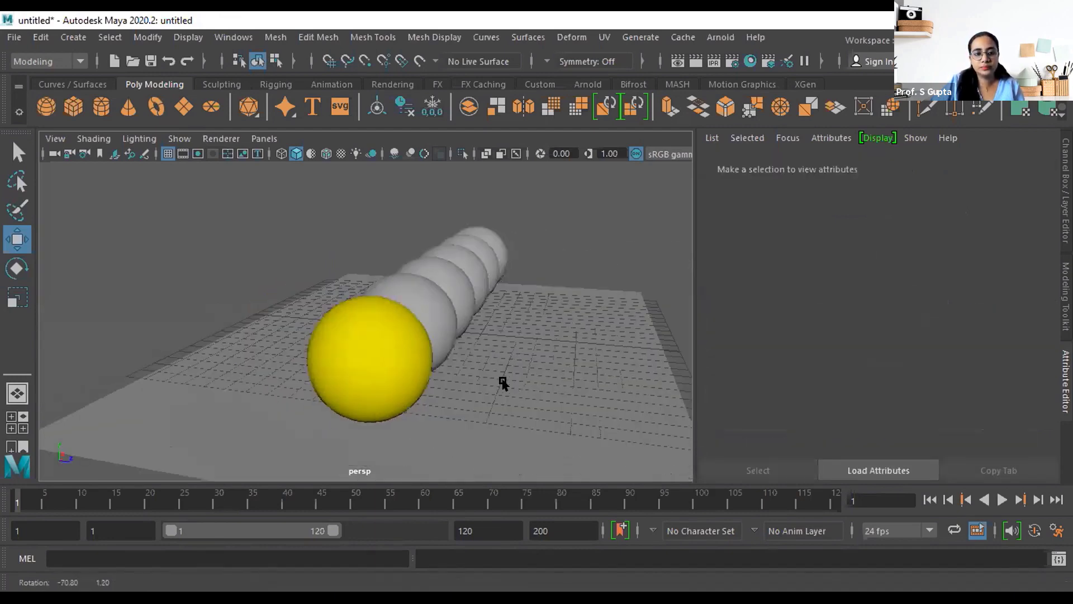
pyautogui.scroll(5, 417, 373)
pyautogui.click(415, 378)
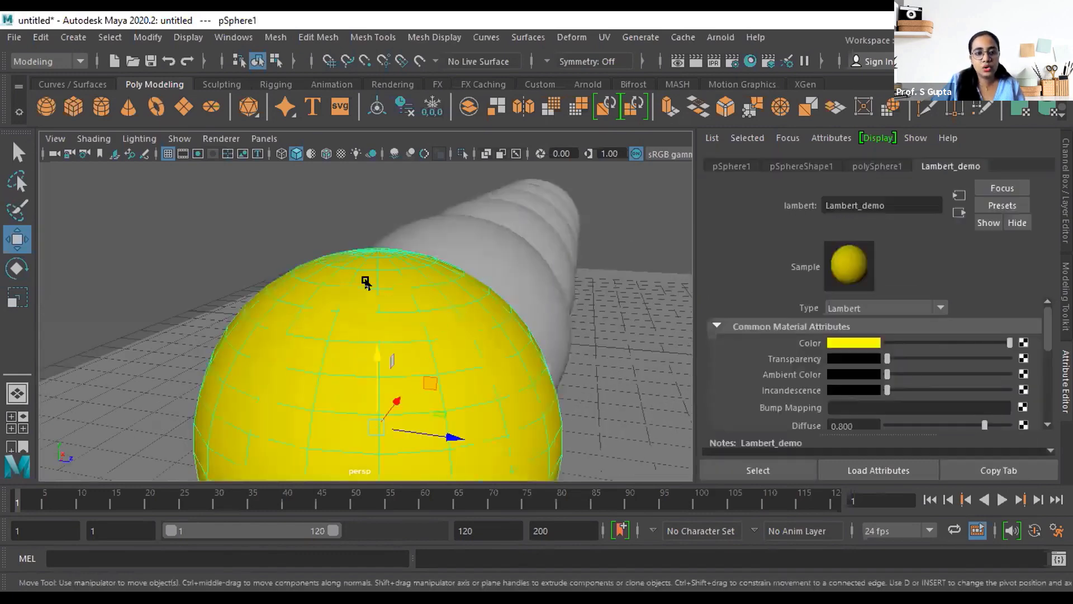
pyautogui.keyDown('alt'); pyautogui.moveTo(494, 385); pyautogui.dragTo(288, 369); pyautogui.keyUp('alt')
pyautogui.keyDown('alt'); pyautogui.moveTo(240, 342); pyautogui.dragTo(341, 318, button='middle'); pyautogui.keyUp('alt')
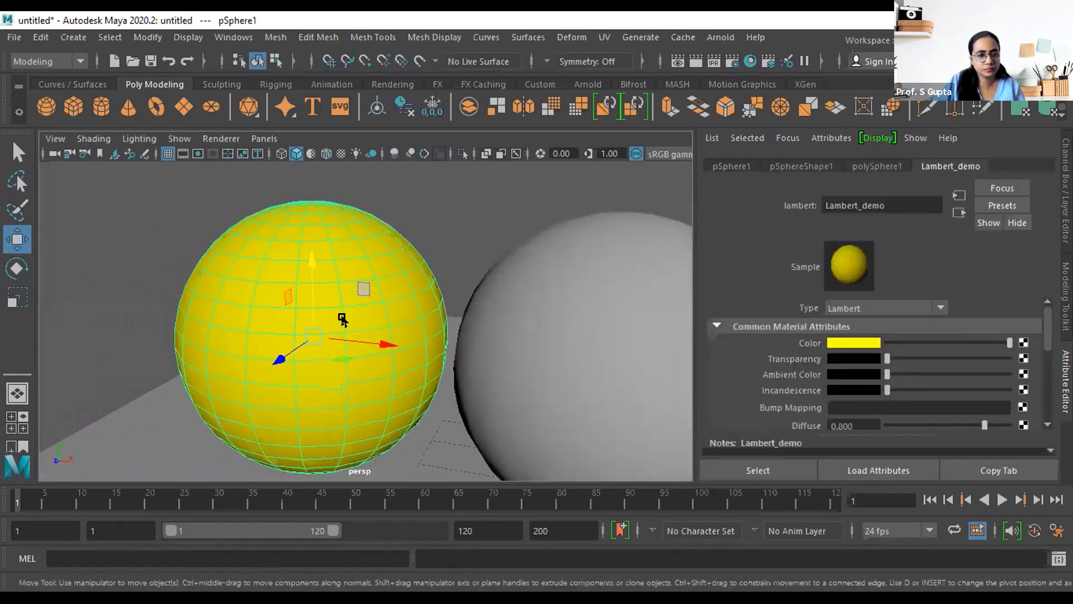
pyautogui.click(391, 216)
pyautogui.keyDown('alt'); pyautogui.moveTo(290, 347); pyautogui.dragTo(379, 365); pyautogui.keyUp('alt')
pyautogui.scroll(3, 344, 316)
pyautogui.scroll(-5, 344, 316)
# Assign a new Blinn material to the second sphere in the row
pyautogui.click(386, 364)
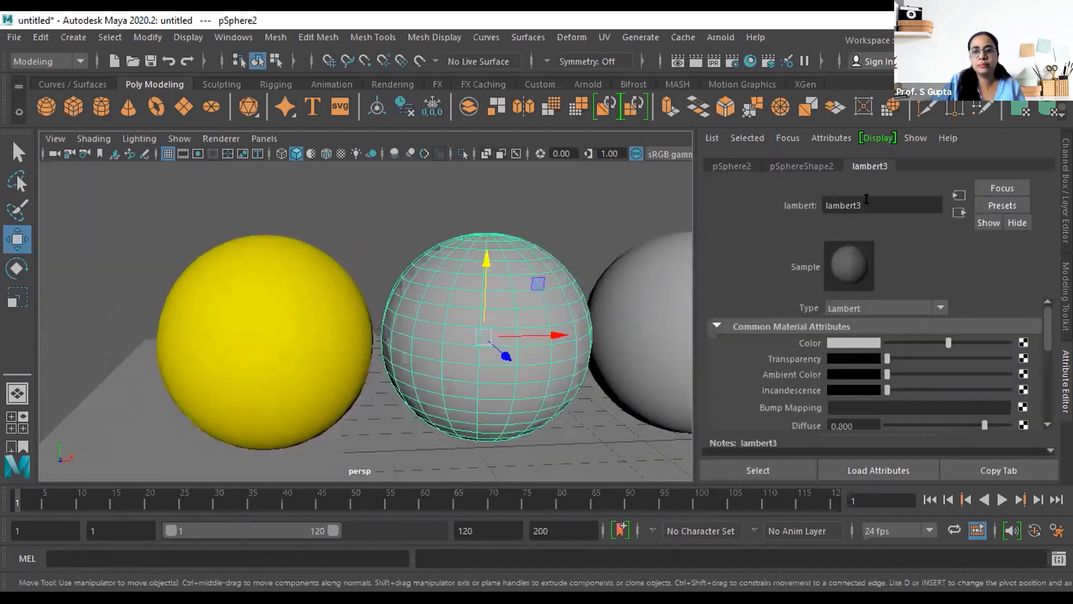
pyautogui.moveTo(465, 304)
pyautogui.mouseDown(button='right')
pyautogui.moveTo(480, 575)
pyautogui.moveTo(474, 551)
pyautogui.mouseUp(button='right')
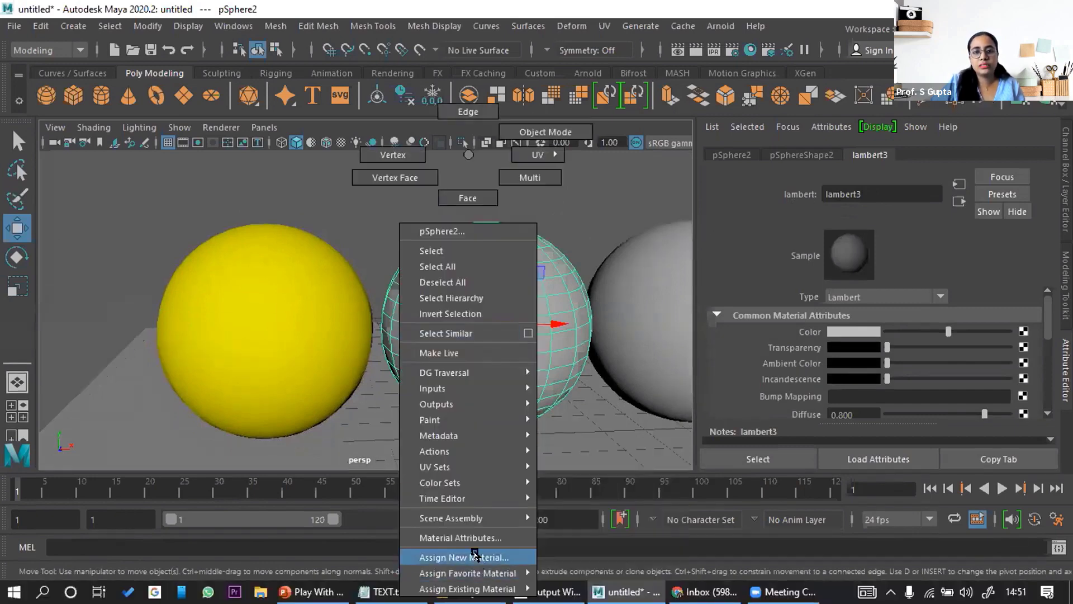
pyautogui.moveTo(474, 551); pyautogui.dragTo(474, 552, button='right')
pyautogui.click(703, 138)
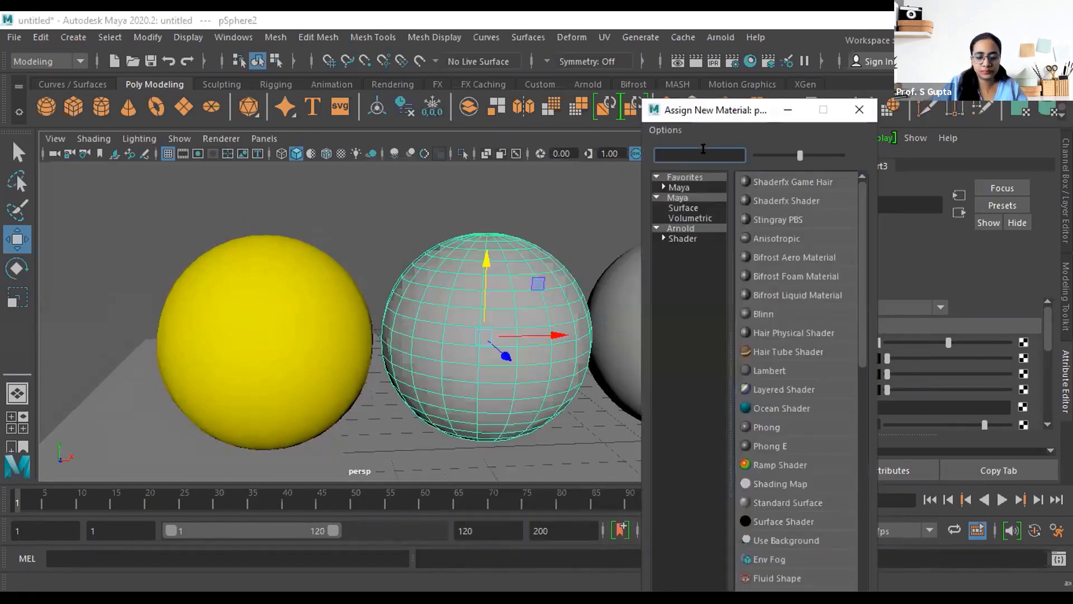
pyautogui.write('bli')
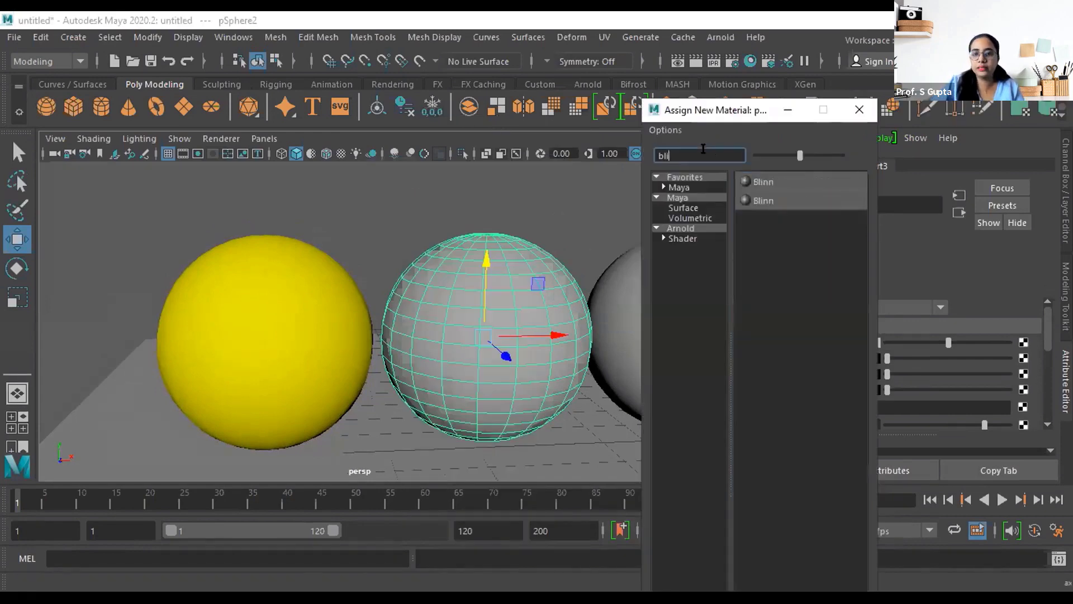
pyautogui.click(757, 180)
pyautogui.click(540, 235)
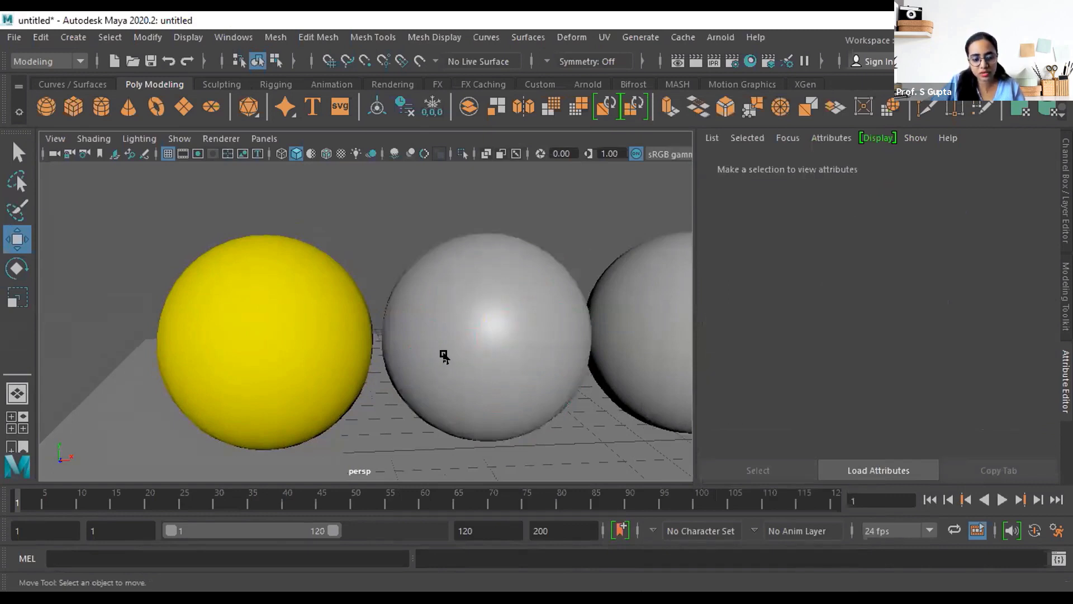
# Inspect the highlight on the second sphere and rename its Blinn material as Blinn_demo
pyautogui.keyDown('alt'); pyautogui.moveTo(530, 355); pyautogui.dragTo(566, 407, button='middle'); pyautogui.keyUp('alt')
pyautogui.keyDown('alt'); pyautogui.moveTo(566, 406); pyautogui.dragTo(539, 399); pyautogui.keyUp('alt')
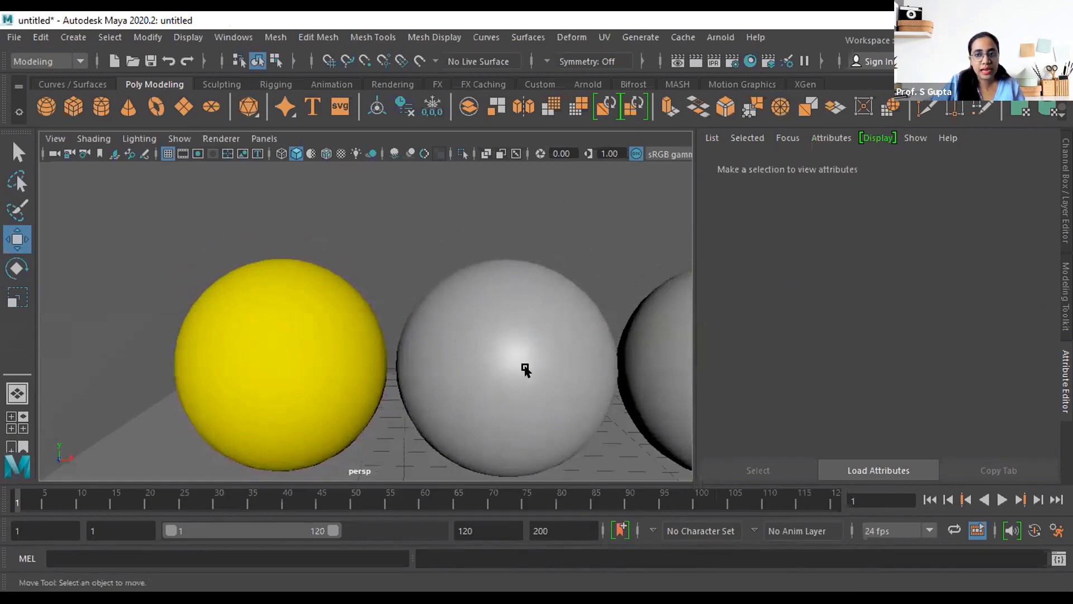
pyautogui.keyDown('alt'); pyautogui.moveTo(526, 369); pyautogui.dragTo(489, 357, button='middle'); pyautogui.keyUp('alt')
pyautogui.click(489, 357)
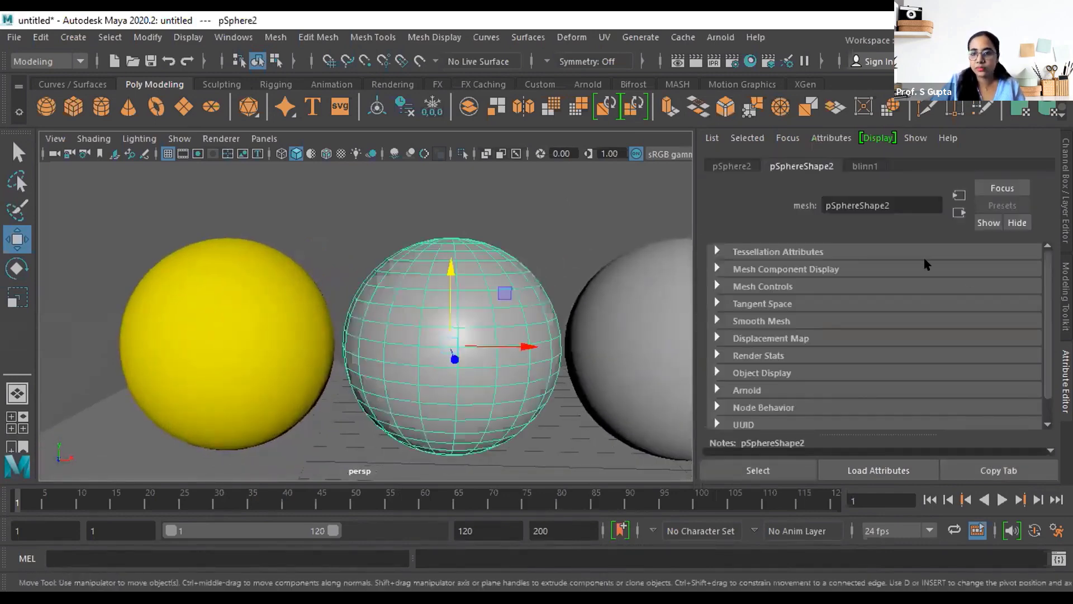
pyautogui.click(863, 166)
pyautogui.press('capslock')
pyautogui.write('Blinn_')
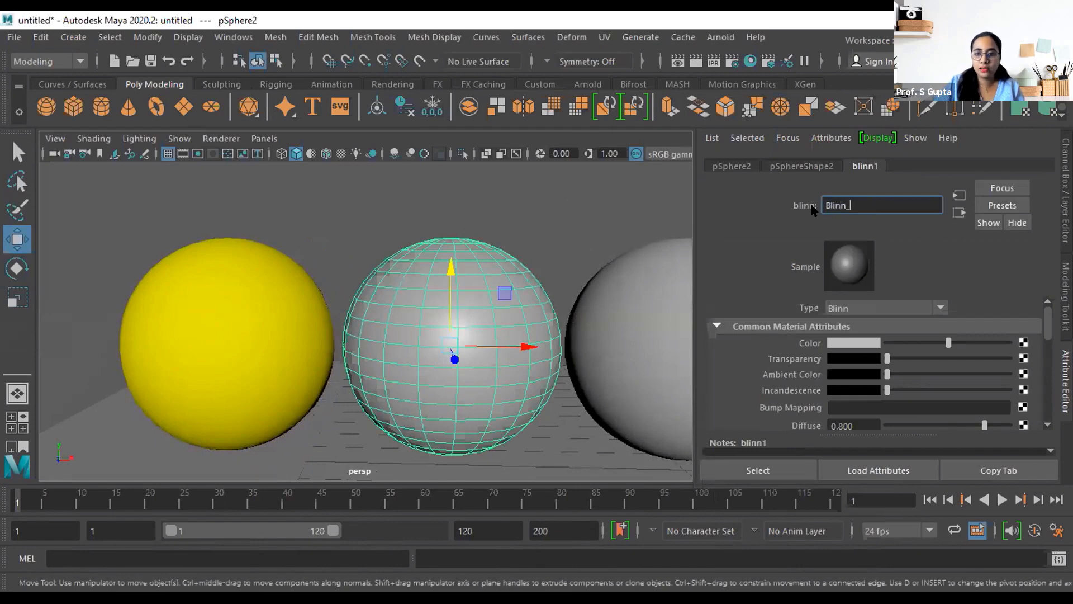
pyautogui.write('demo')
pyautogui.press('Return')
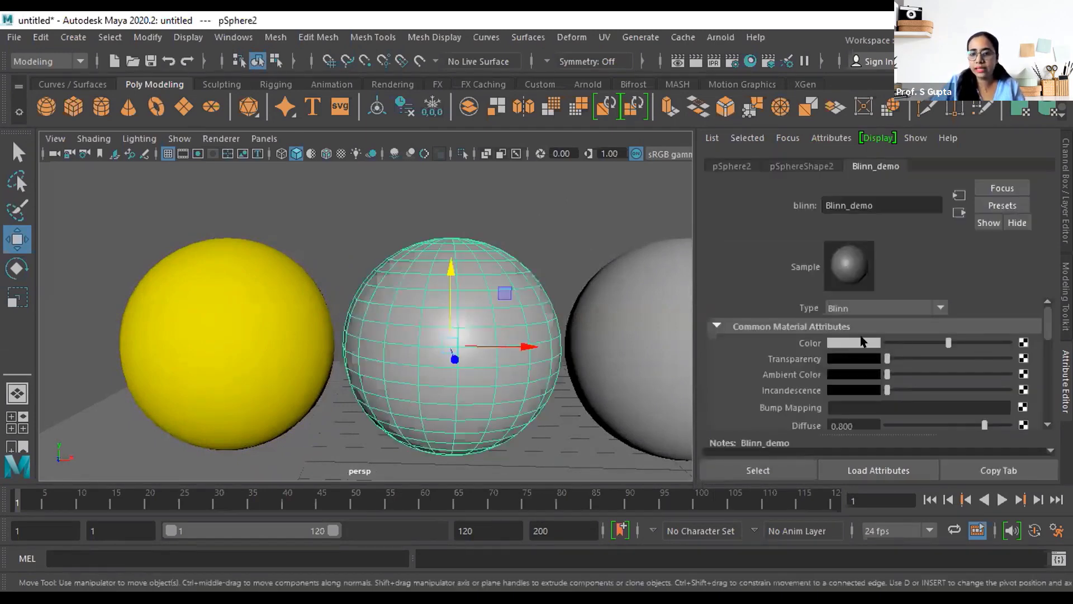
# Set the color of the Blinn_demo material to yellow and compare the second sphere with the first
pyautogui.click(863, 344)
pyautogui.click(765, 330)
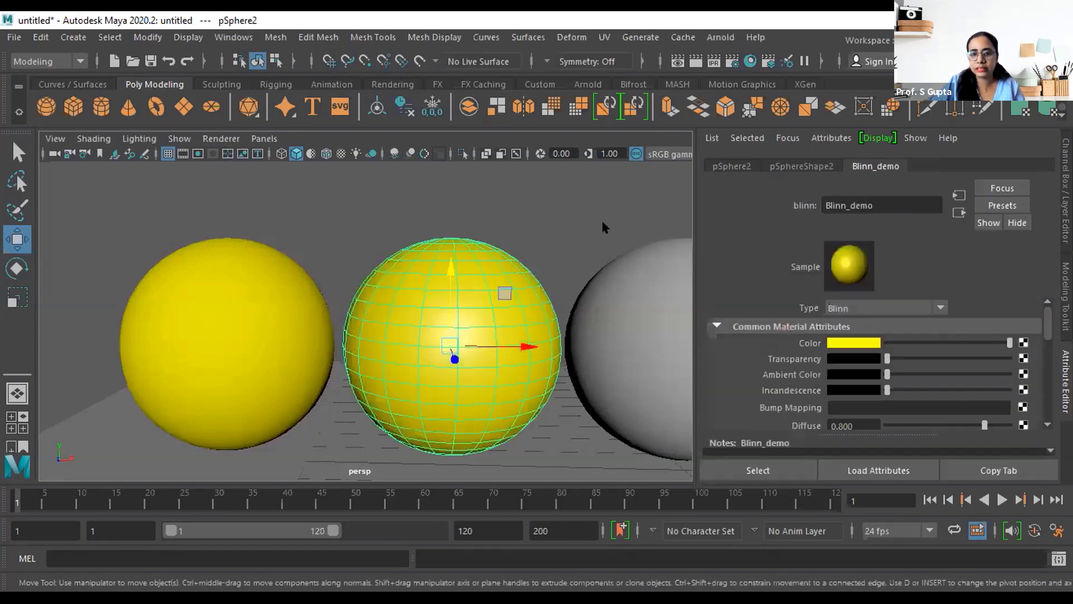
pyautogui.click(594, 218)
pyautogui.keyDown('alt'); pyautogui.moveTo(374, 390); pyautogui.dragTo(401, 385, button='right'); pyautogui.keyUp('alt')
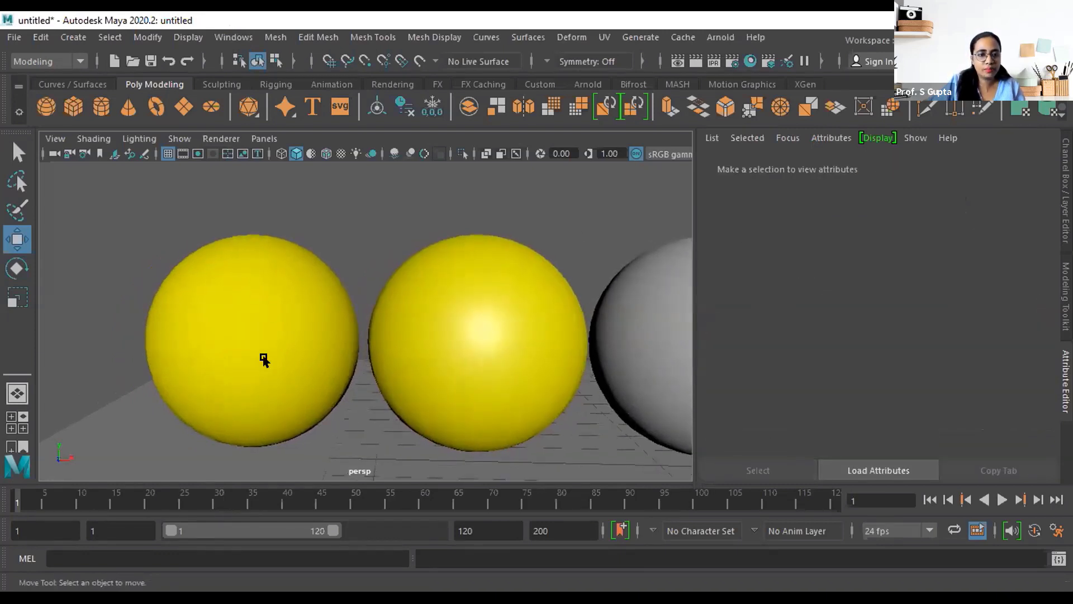
# Reselect the second sphere and display the specular shading attributes of its Blinn_demo material
pyautogui.click(378, 358)
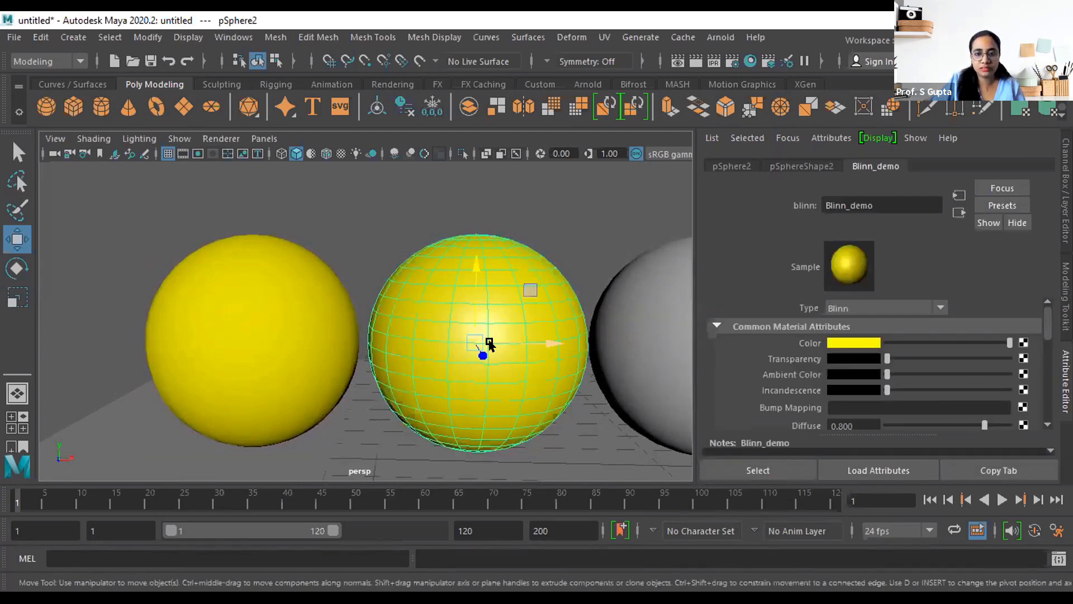
pyautogui.scroll(-3, 503, 360)
pyautogui.moveTo(506, 365)
pyautogui.keyDown('alt'); pyautogui.mouseDown()
pyautogui.moveTo(503, 384)
pyautogui.moveTo(511, 370)
pyautogui.mouseUp(); pyautogui.keyUp('alt')
pyautogui.scroll(-3, 905, 391)
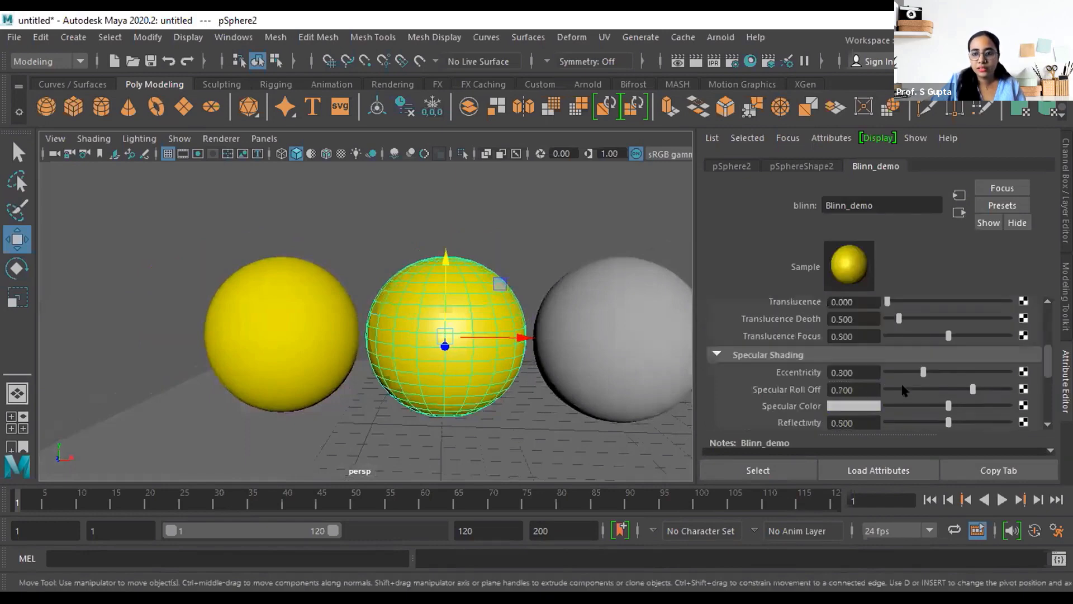
# Select the first sphere and look through the Lambert_demo attributes for specular shading settings like those of Blinn_demo
pyautogui.scroll(2, 805, 378)
pyautogui.scroll(-2, 803, 378)
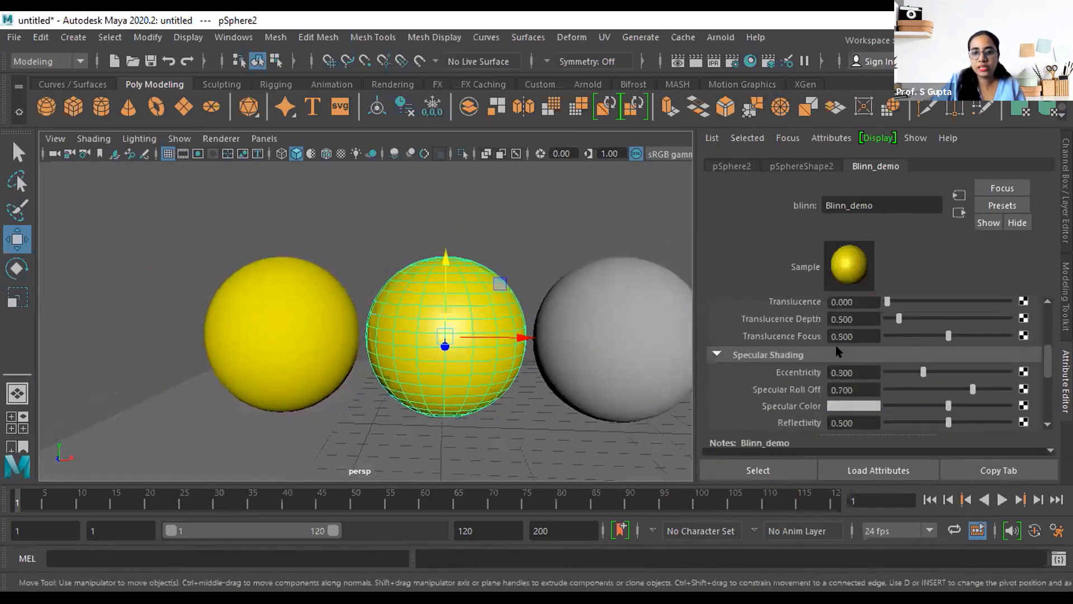
pyautogui.click(329, 317)
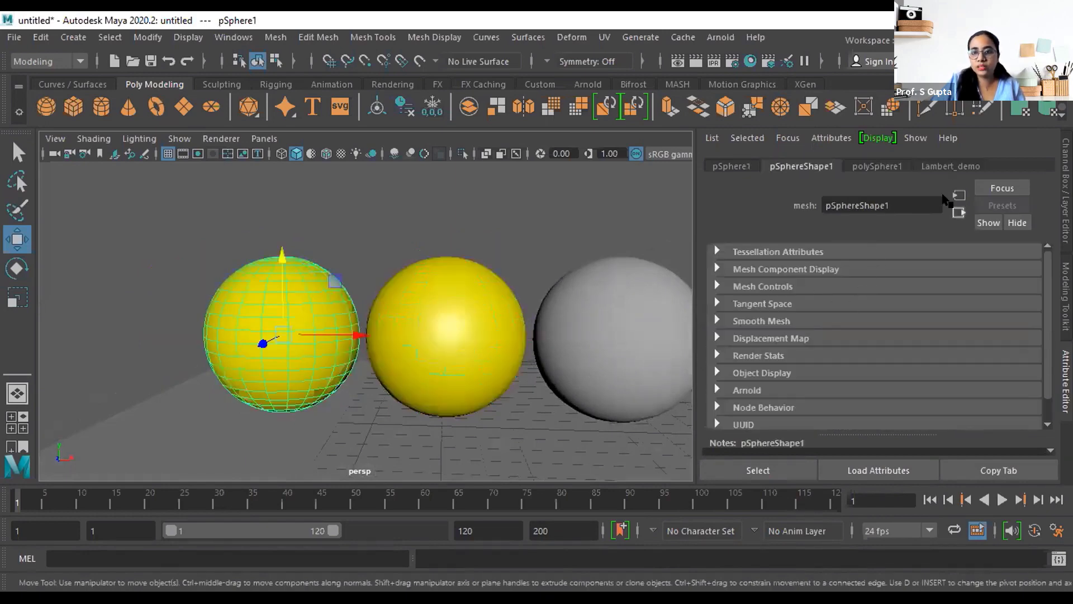
pyautogui.click(955, 167)
pyautogui.scroll(-2, 919, 358)
pyautogui.scroll(2, 917, 359)
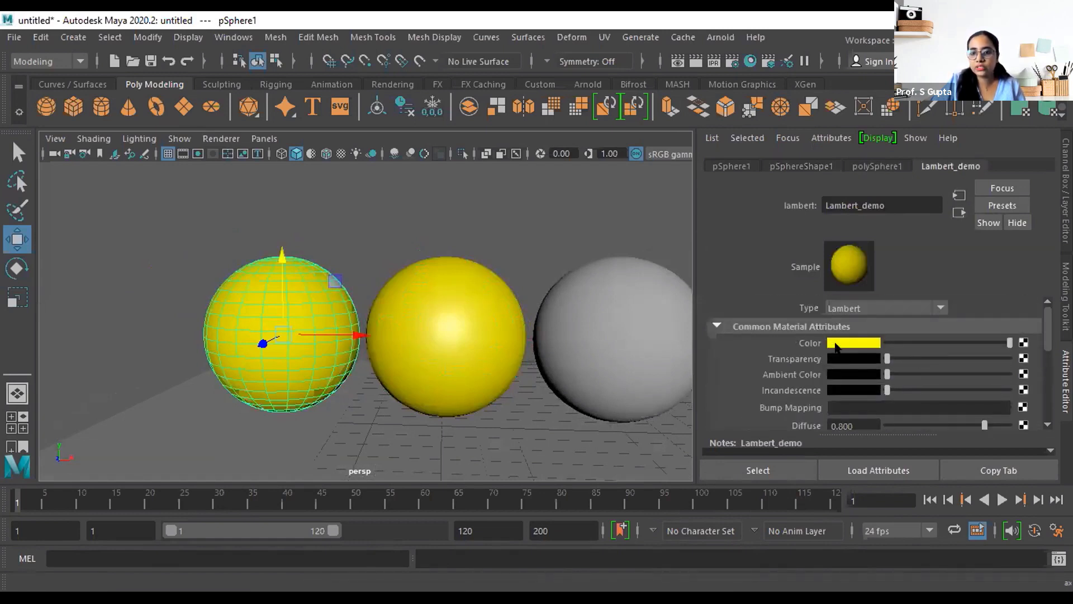
pyautogui.scroll(-6, 836, 347)
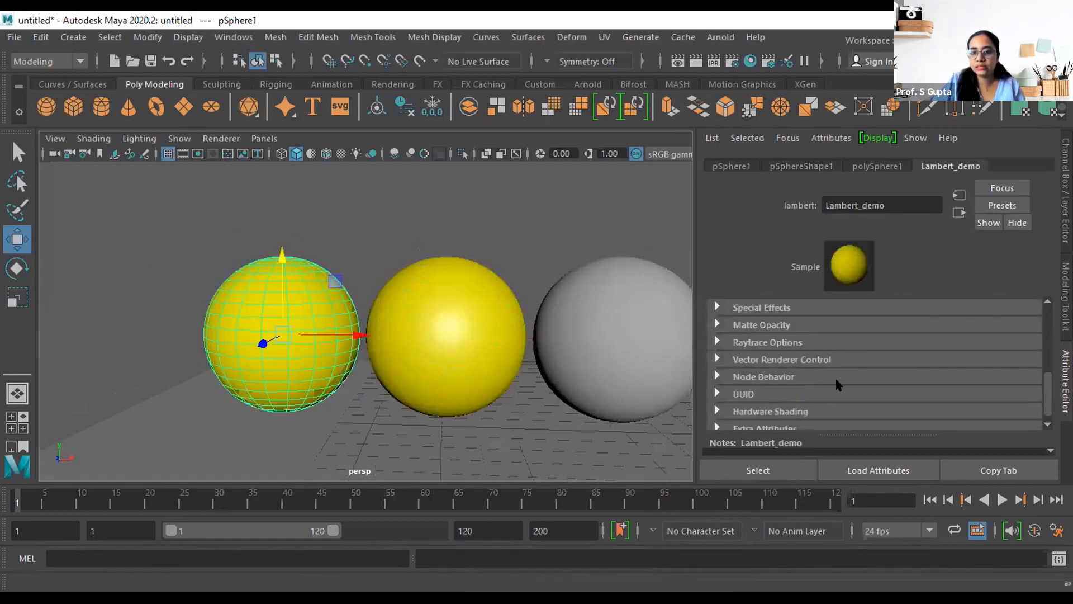
pyautogui.scroll(6, 839, 385)
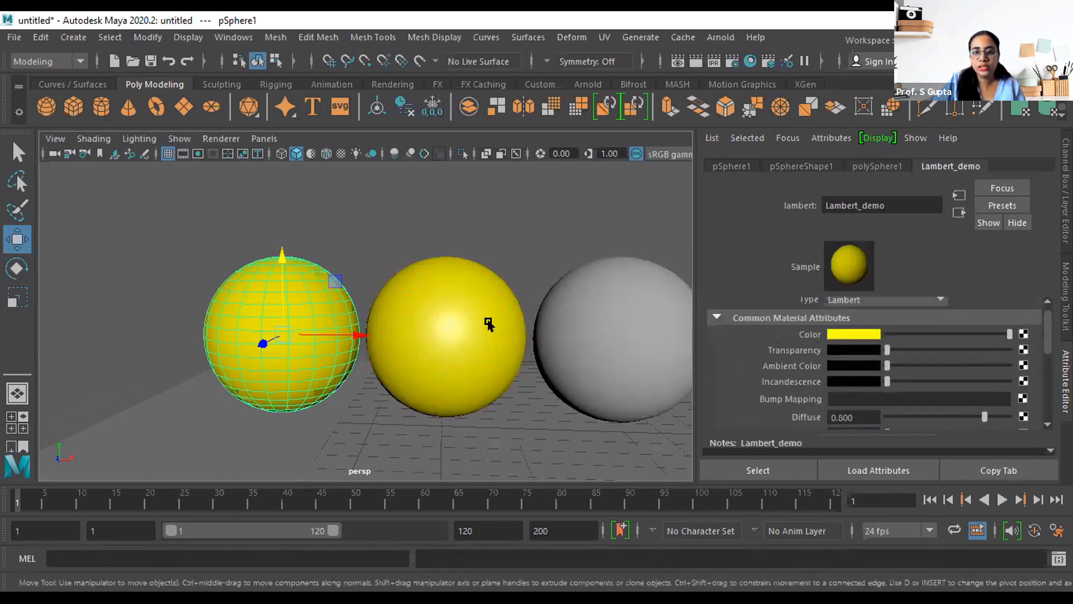
# Reselect the second sphere and review its transform attributes and the common attributes of Blinn_demo
pyautogui.click(488, 324)
pyautogui.click(877, 168)
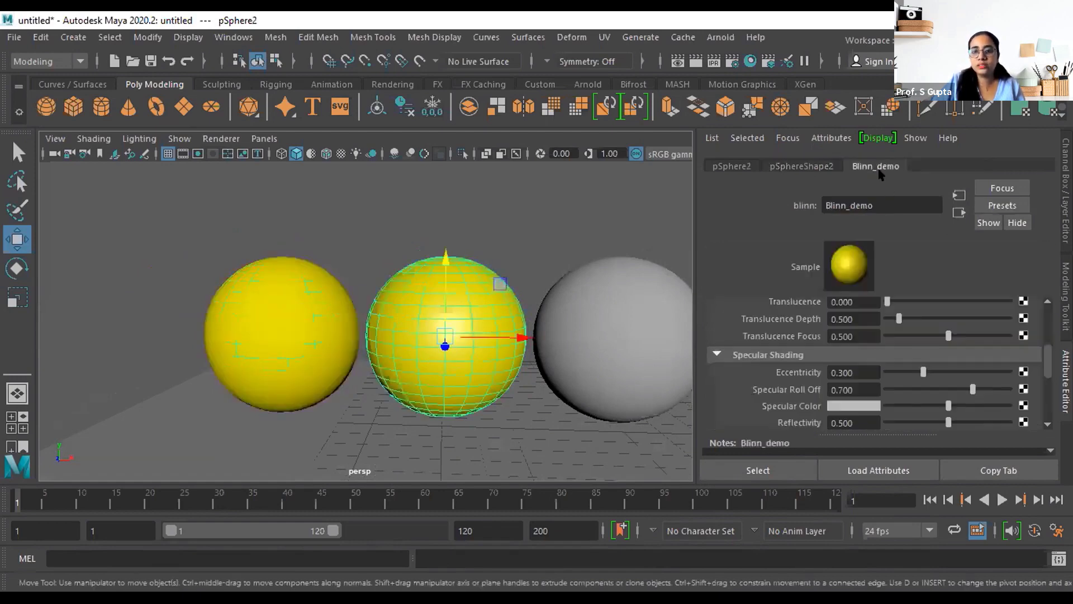
pyautogui.scroll(4, 872, 330)
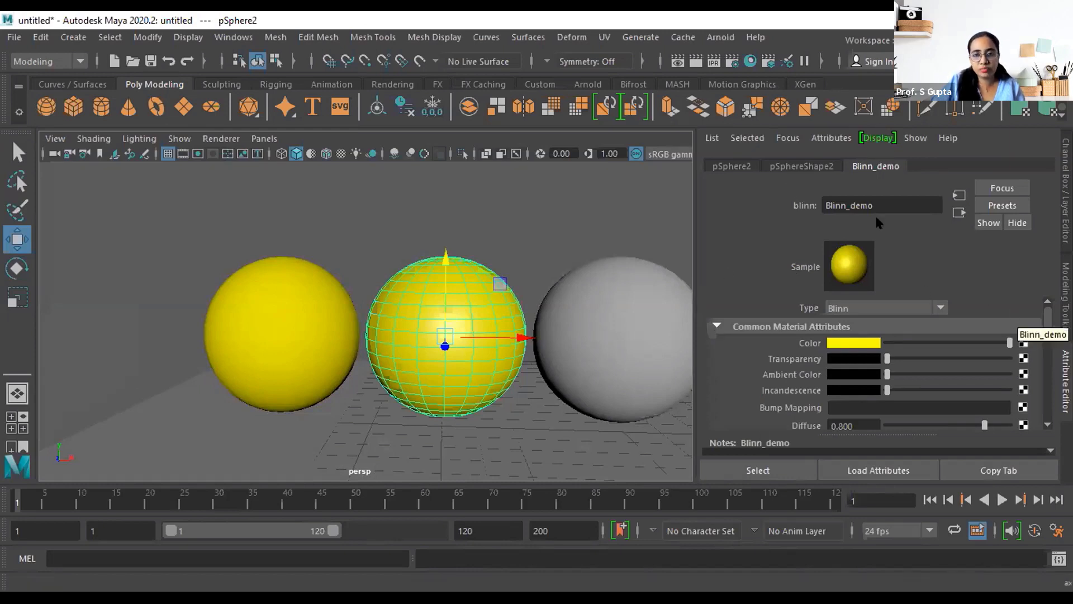
pyautogui.click(732, 166)
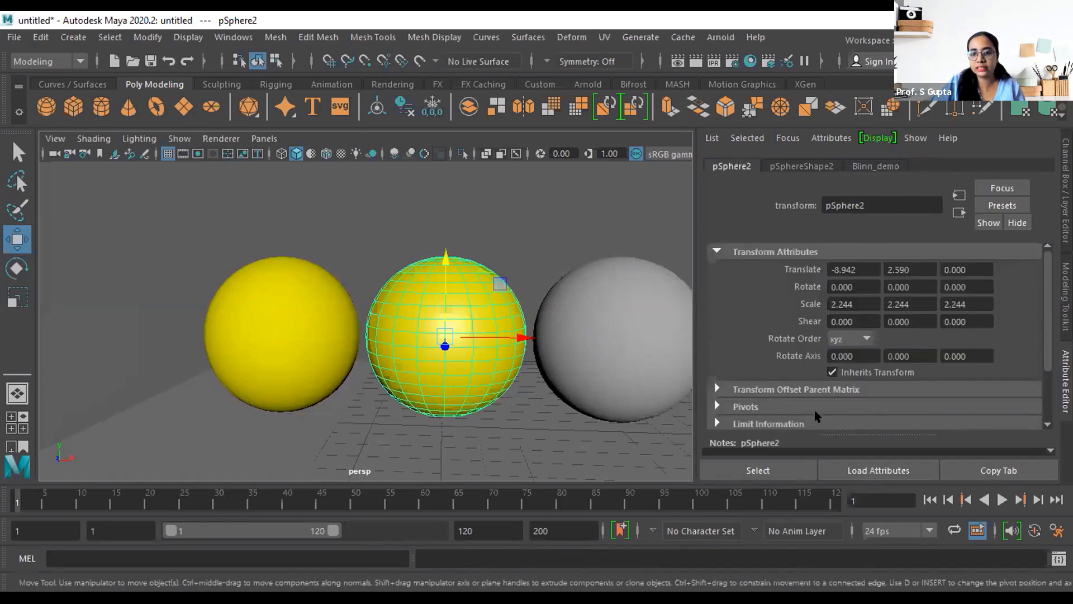
pyautogui.click(876, 166)
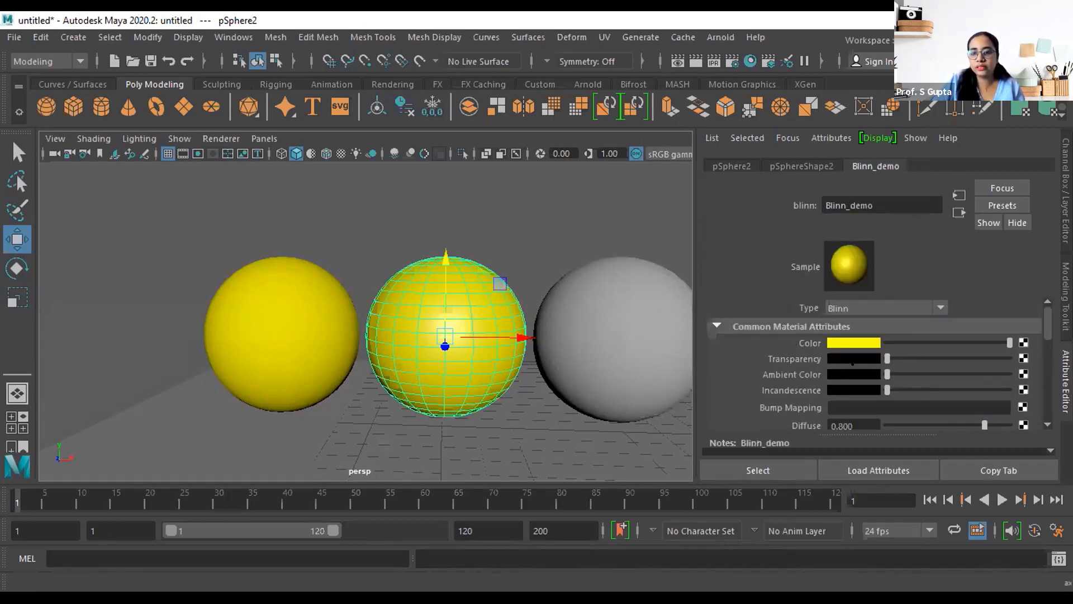
# Set the Blinn_demo eccentricity to 0.312 and its specular roll off to 0.708
pyautogui.scroll(-3, 851, 361)
pyautogui.scroll(-2, 849, 358)
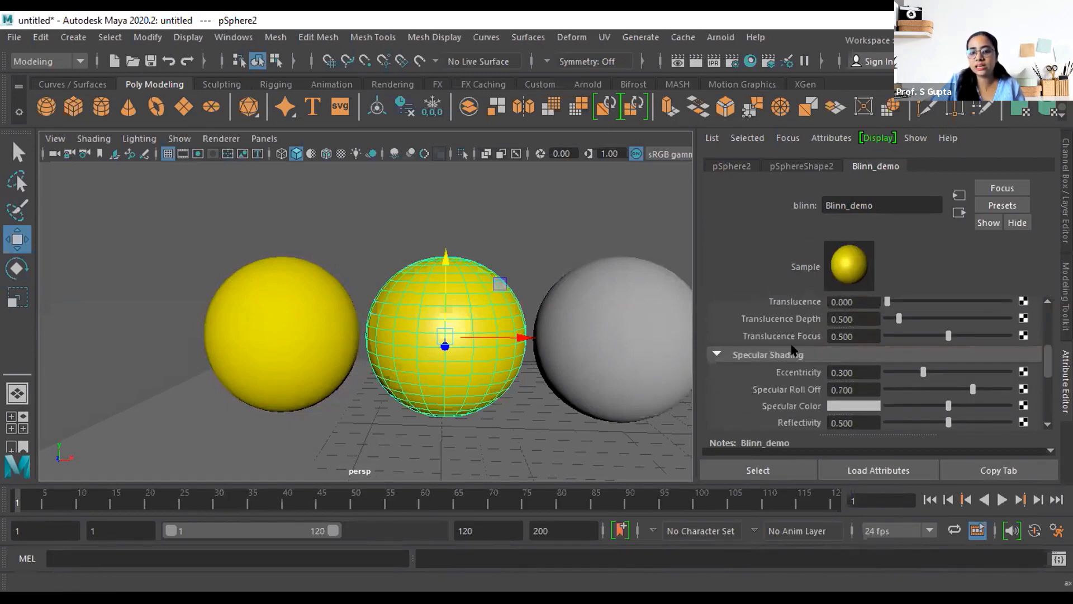
pyautogui.moveTo(922, 373)
pyautogui.mouseDown()
pyautogui.moveTo(1008, 373)
pyautogui.moveTo(888, 380)
pyautogui.moveTo(954, 379)
pyautogui.moveTo(924, 379)
pyautogui.mouseUp()
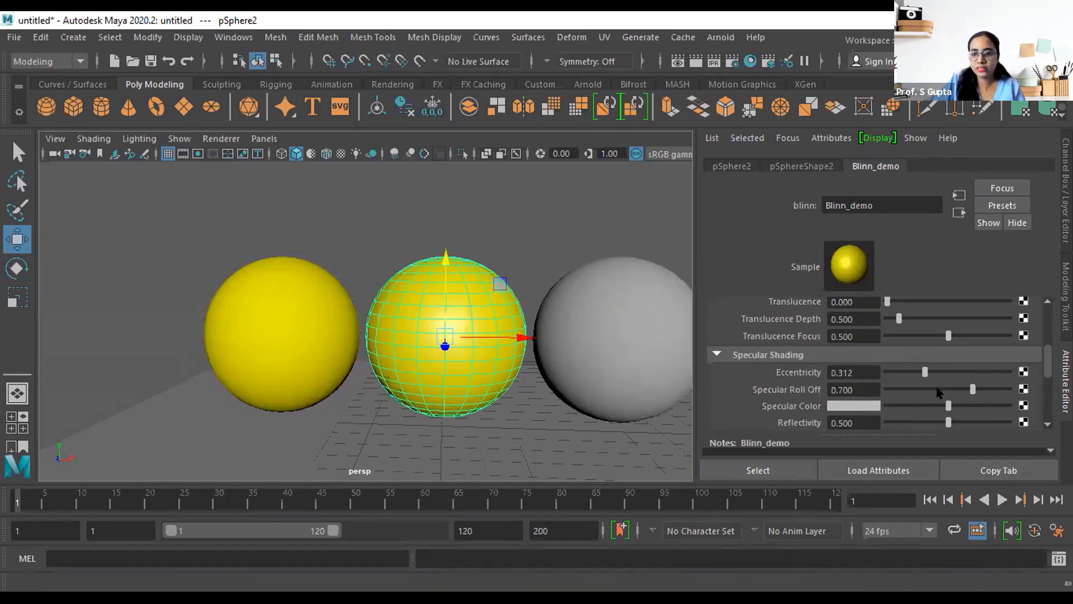
pyautogui.moveTo(967, 389)
pyautogui.mouseDown()
pyautogui.moveTo(886, 392)
pyautogui.moveTo(1037, 381)
pyautogui.moveTo(902, 403)
pyautogui.moveTo(975, 392)
pyautogui.mouseUp()
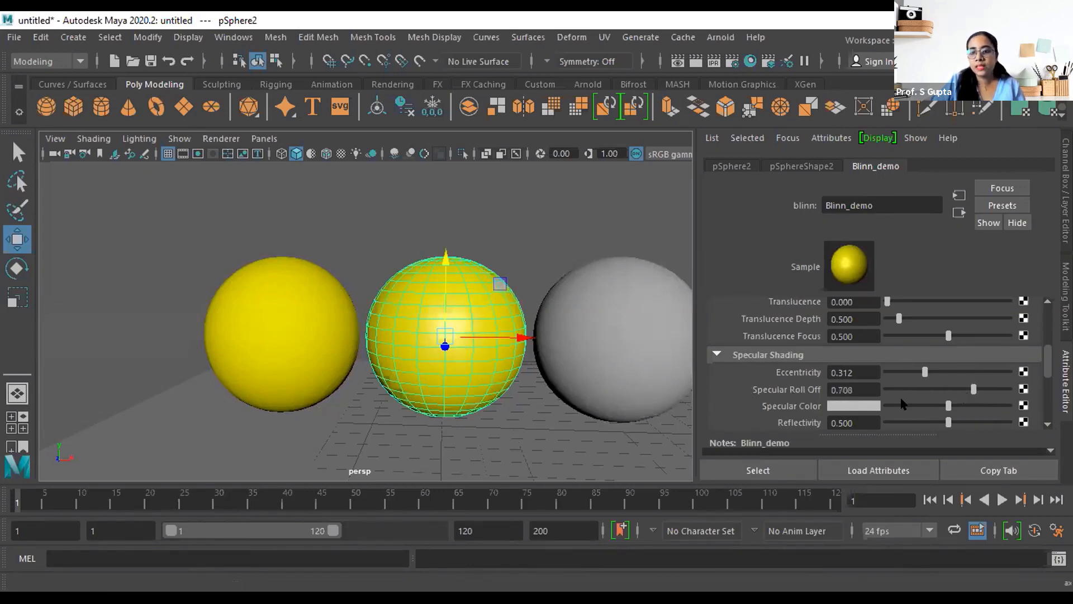
# Set the specular color of Blinn_demo to pure red and inspect the second sphere's highlight up close
pyautogui.click(849, 403)
pyautogui.click(794, 362)
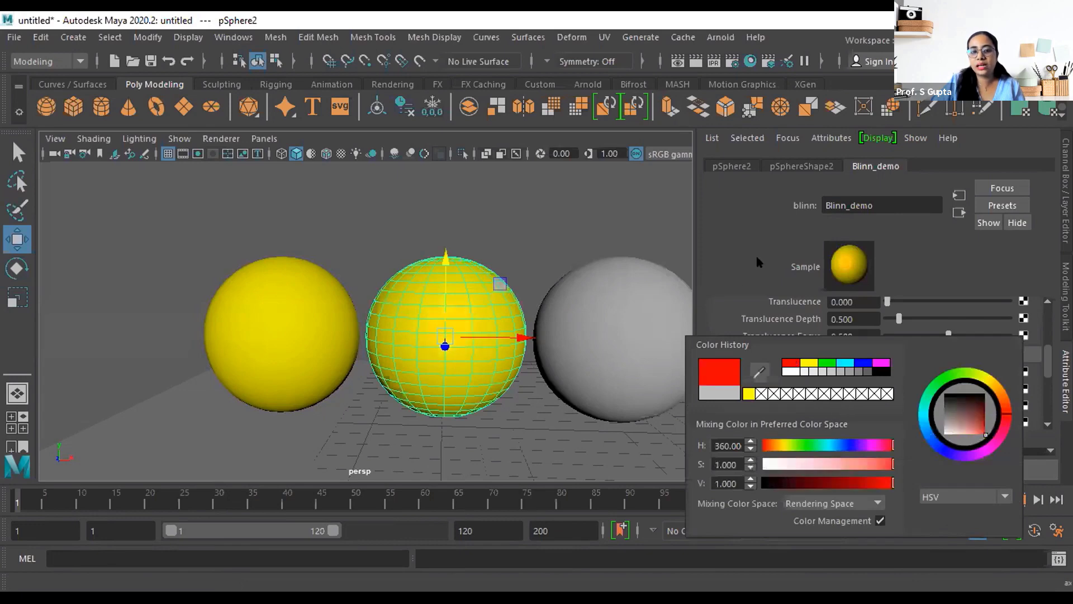
pyautogui.click(486, 408)
pyautogui.scroll(5, 448, 350)
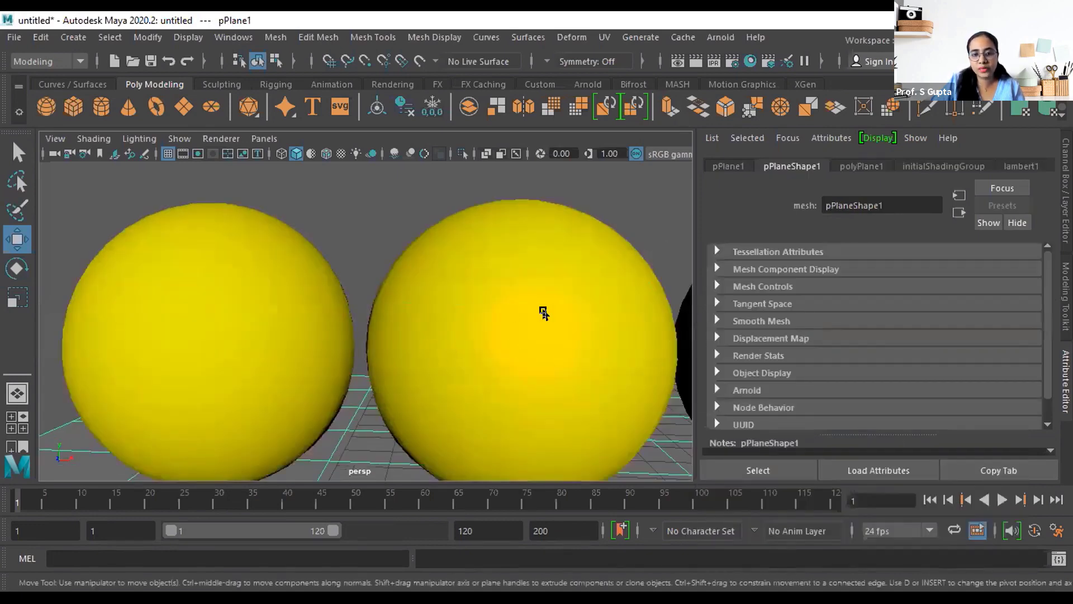
pyautogui.keyDown('alt'); pyautogui.moveTo(532, 400); pyautogui.dragTo(528, 274); pyautogui.keyUp('alt')
pyautogui.click(522, 378)
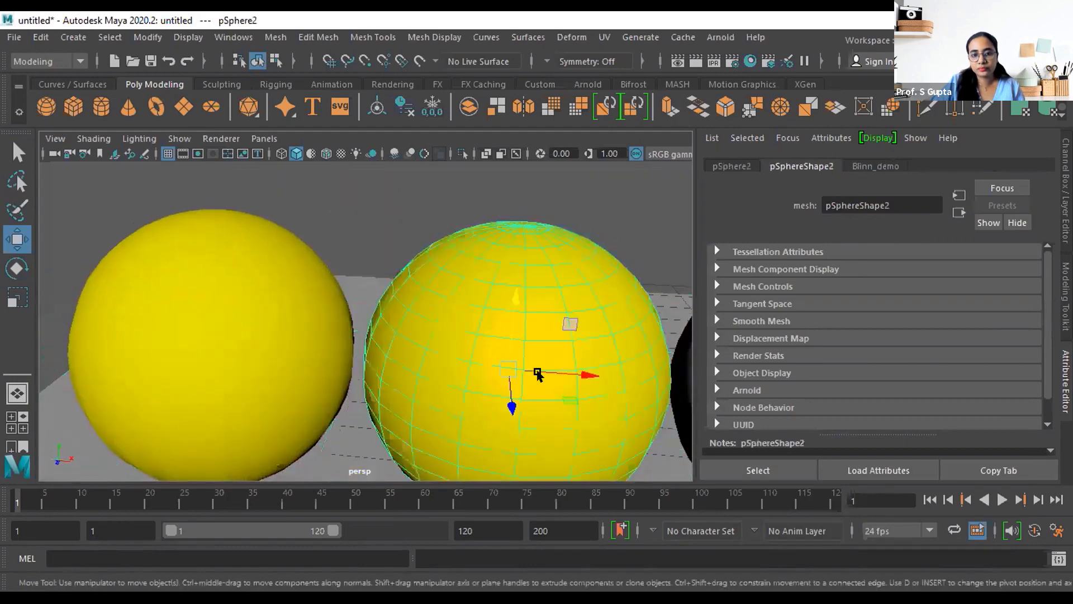
# Reduce the specular roll off of Blinn_demo to 0.357 and inspect the second sphere from near and far
pyautogui.click(862, 168)
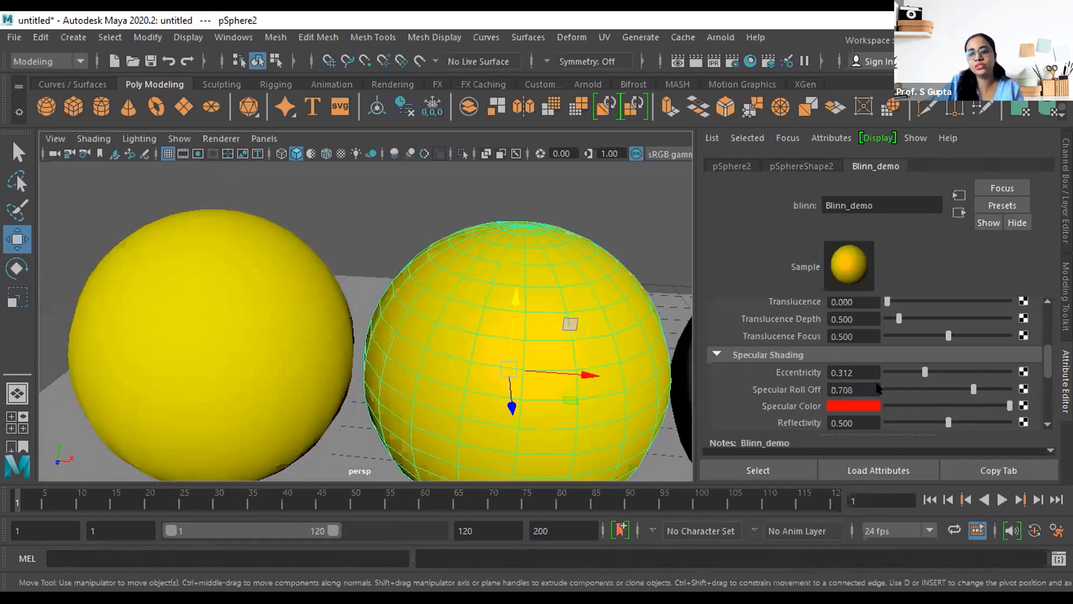
pyautogui.moveTo(975, 389); pyautogui.dragTo(926, 388)
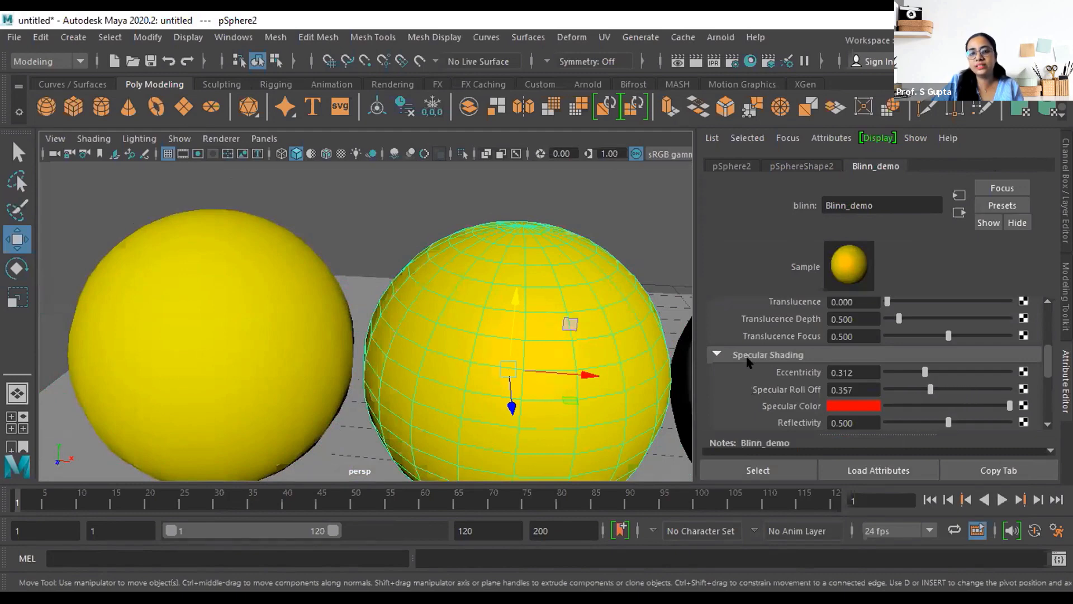
pyautogui.scroll(-5, 463, 399)
pyautogui.keyDown('alt'); pyautogui.moveTo(457, 400); pyautogui.dragTo(476, 390); pyautogui.keyUp('alt')
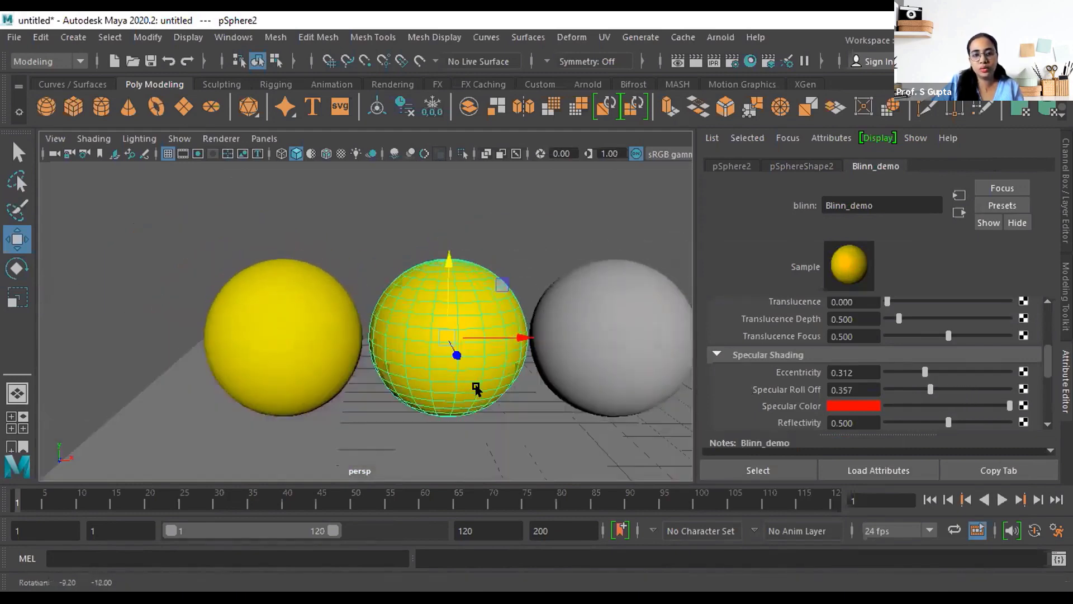
pyautogui.scroll(6, 478, 358)
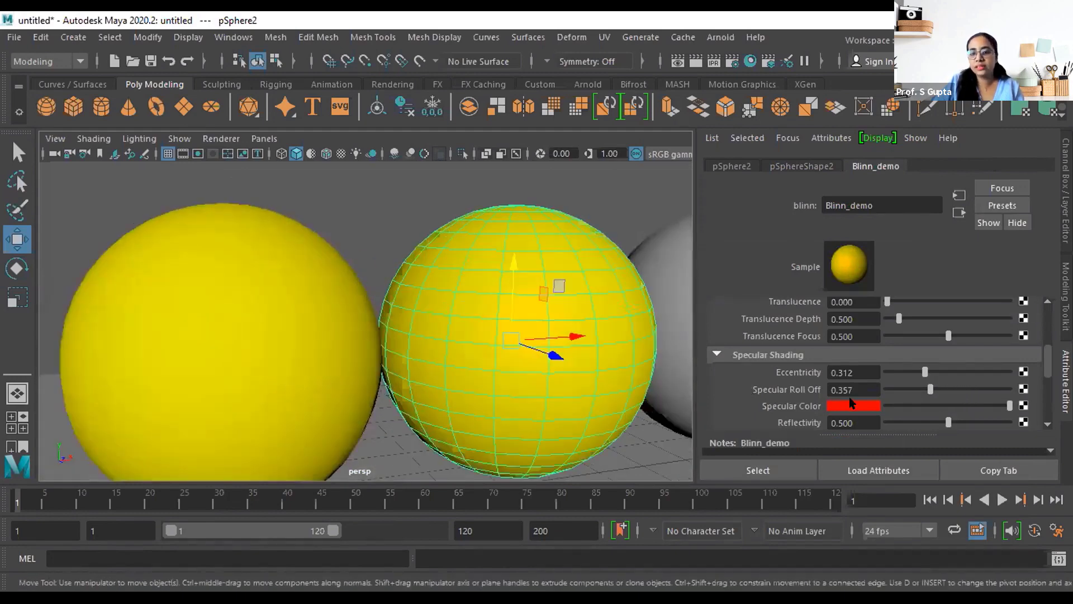
# Set the specular color of Blinn_demo to green and inspect the deselected second sphere from several angles
pyautogui.click(858, 407)
pyautogui.click(832, 364)
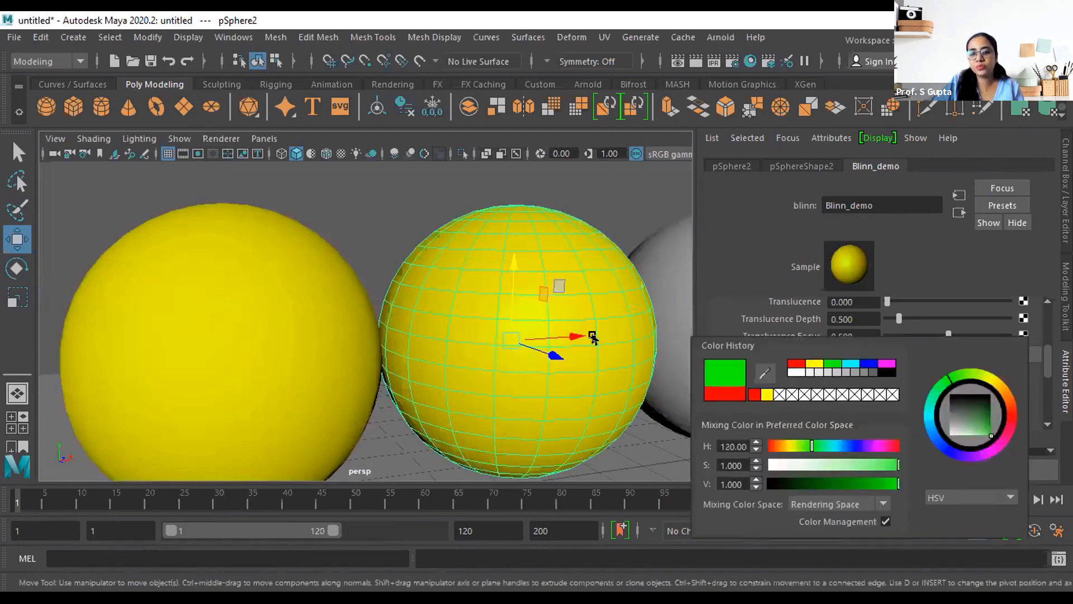
pyautogui.click(544, 188)
pyautogui.scroll(-4, 565, 338)
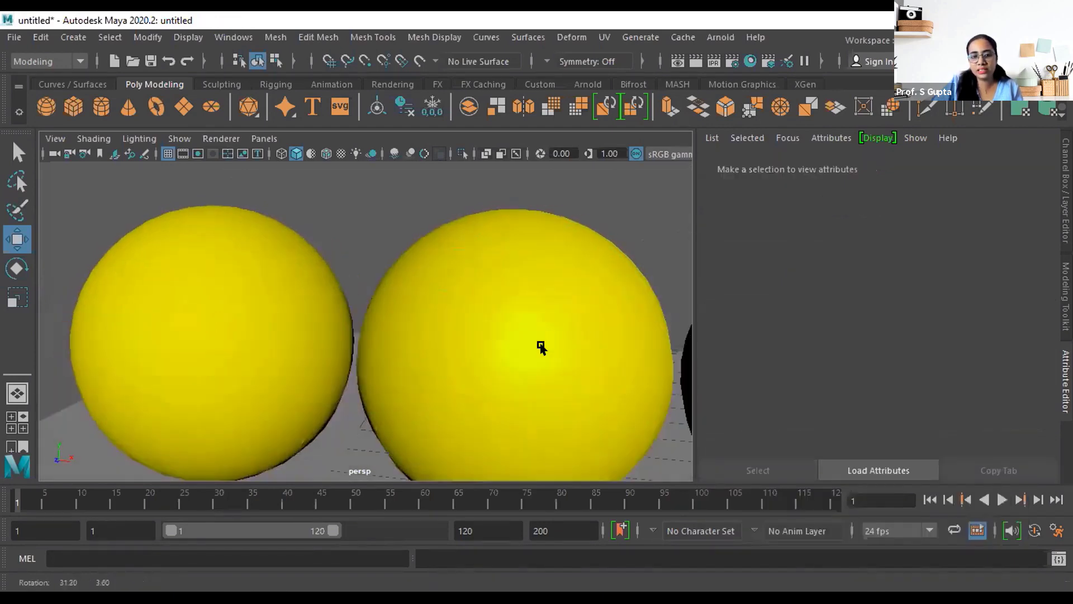
pyautogui.scroll(-3, 512, 345)
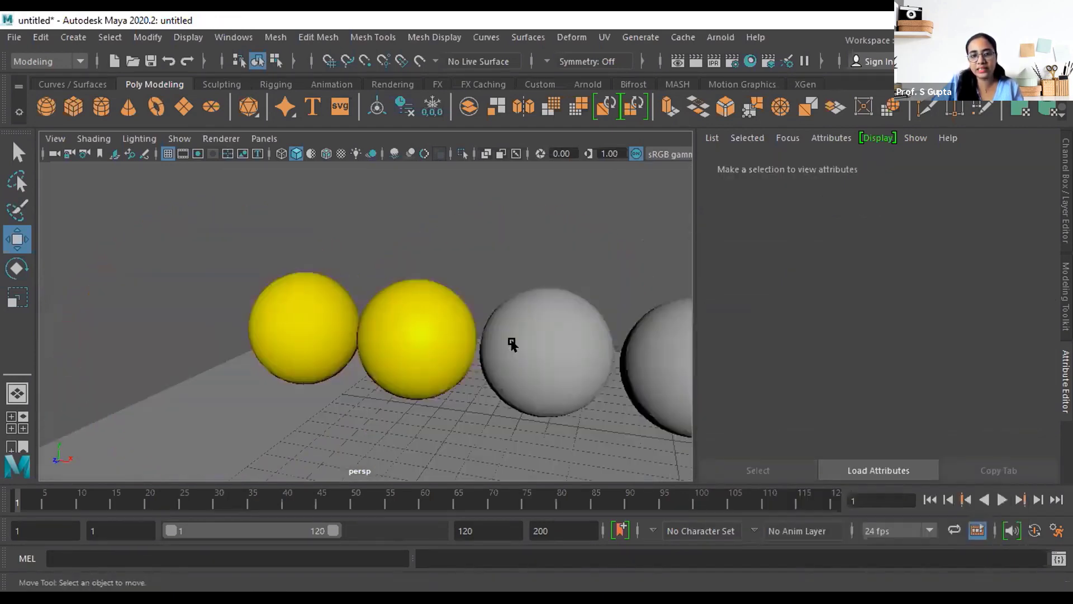
pyautogui.keyDown('alt'); pyautogui.moveTo(512, 345); pyautogui.dragTo(479, 288); pyautogui.keyUp('alt')
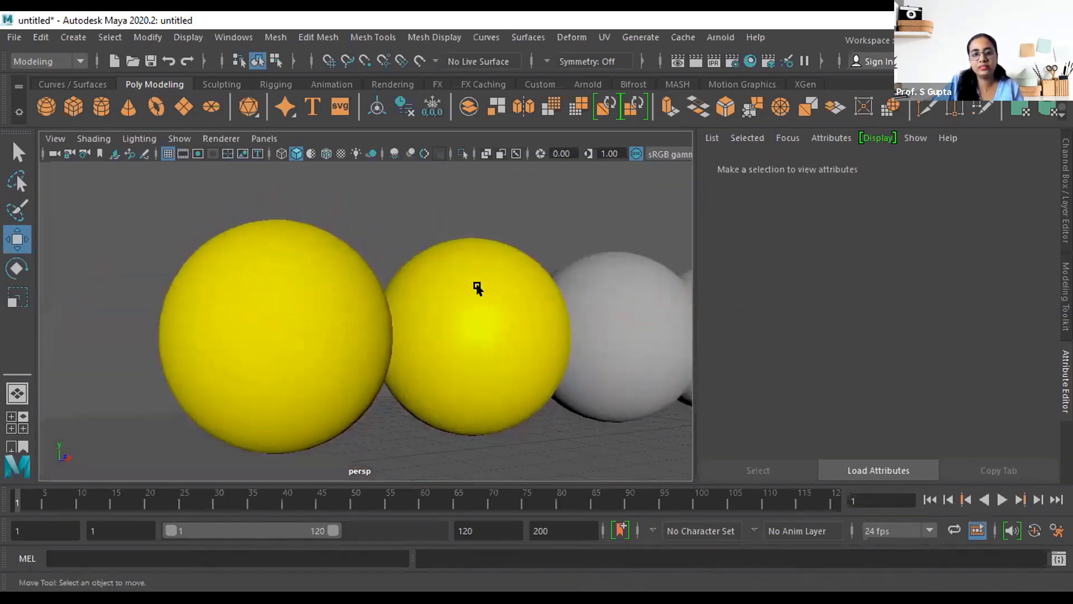
# Set the specular color of the second sphere's Blinn_demo material to blue and inspect its highlight
pyautogui.click(492, 351)
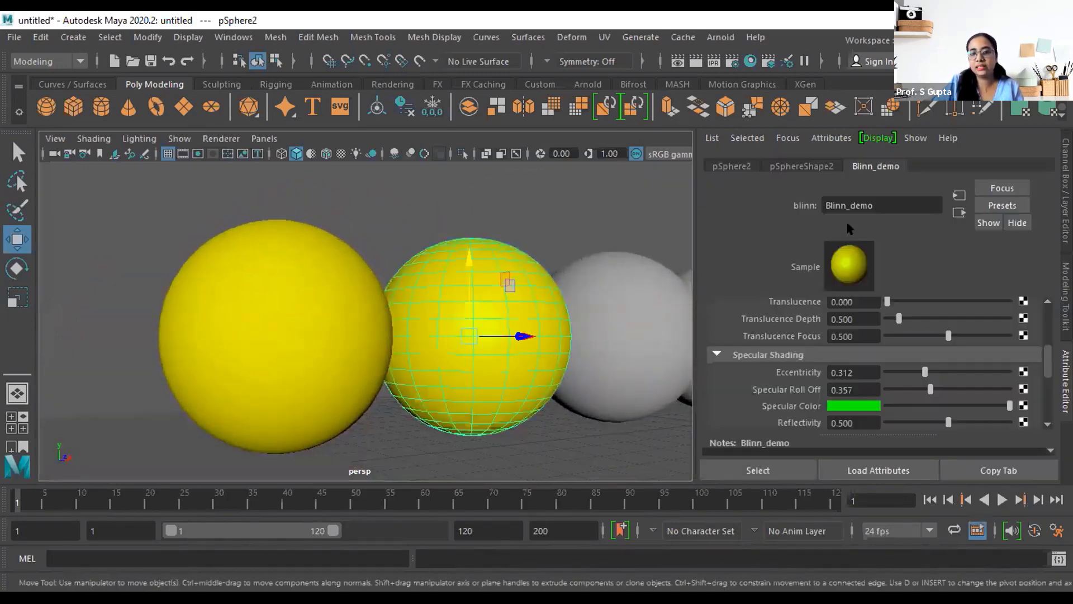
pyautogui.click(853, 405)
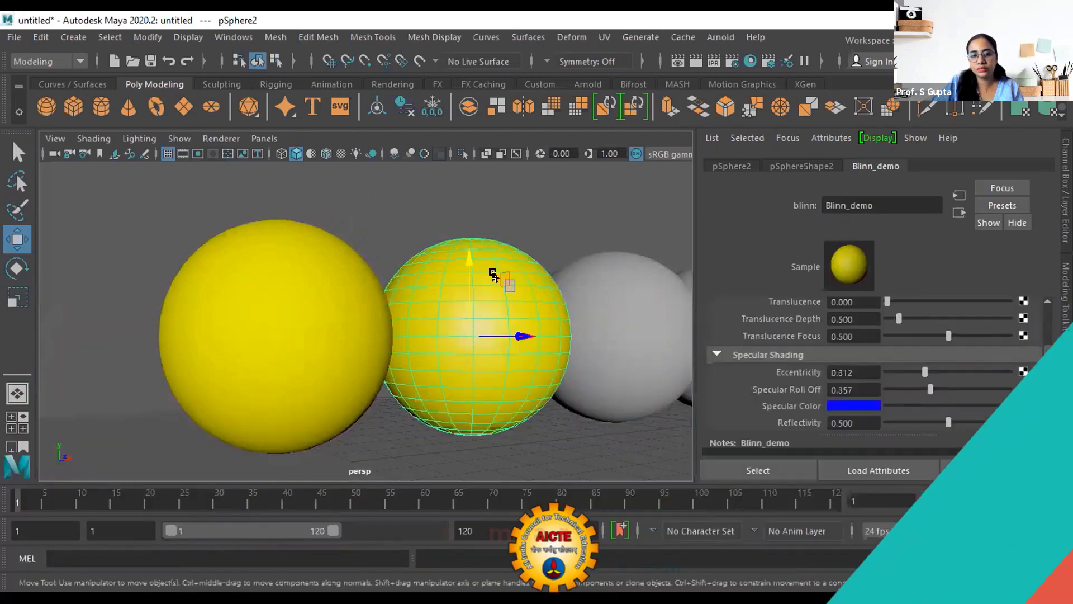
pyautogui.click(576, 246)
pyautogui.keyDown('alt'); pyautogui.moveTo(576, 247); pyautogui.dragTo(450, 350); pyautogui.keyUp('alt')
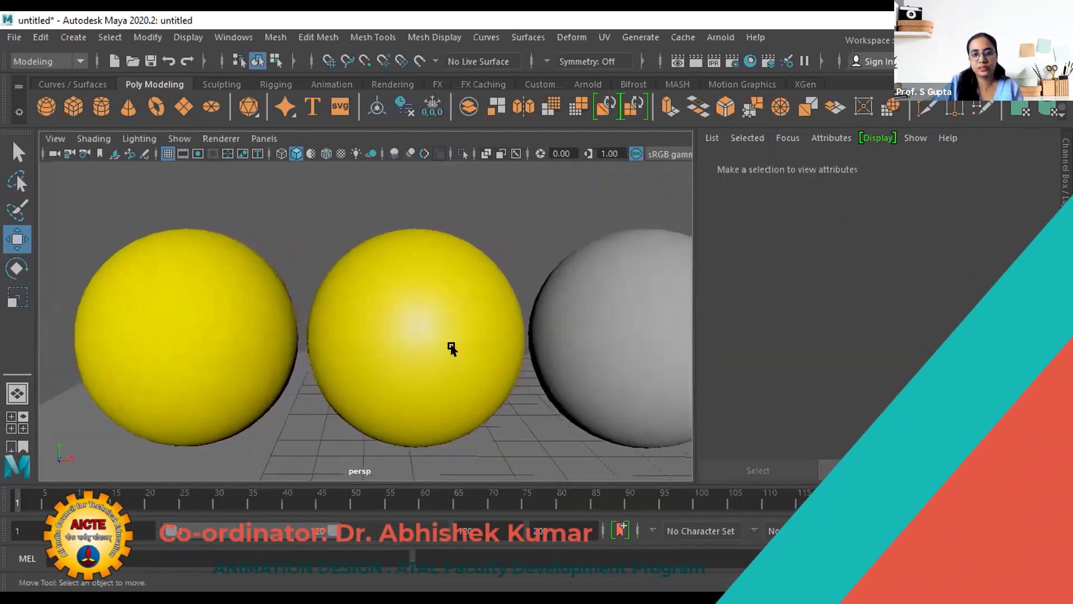
# Reselect the second sphere and review the common and specular shading attributes of Blinn_demo
pyautogui.click(451, 350)
pyautogui.scroll(3, 805, 374)
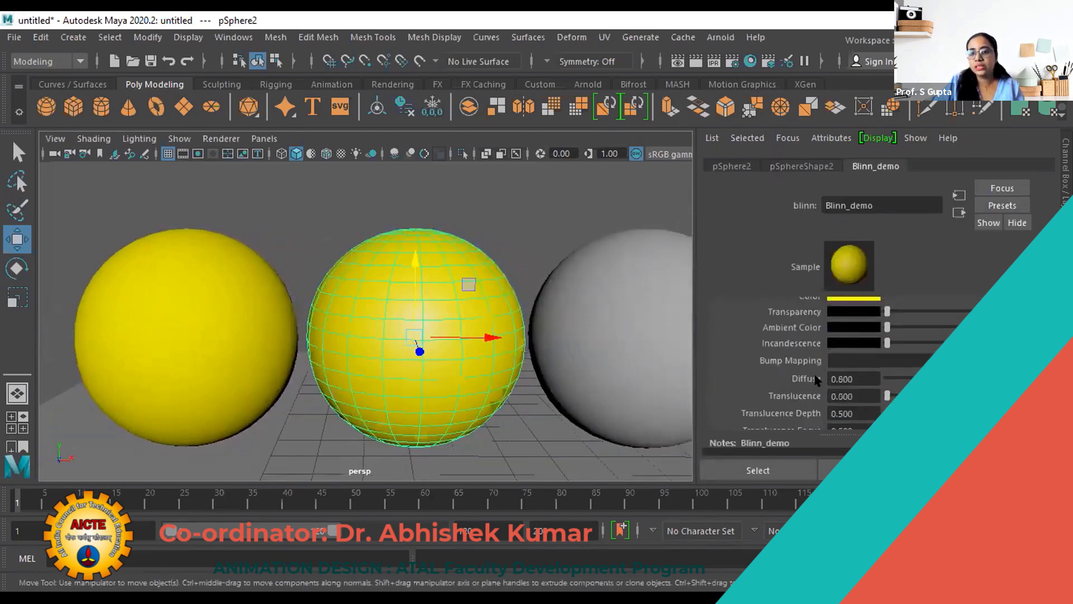
pyautogui.scroll(2, 817, 380)
pyautogui.scroll(-8, 816, 380)
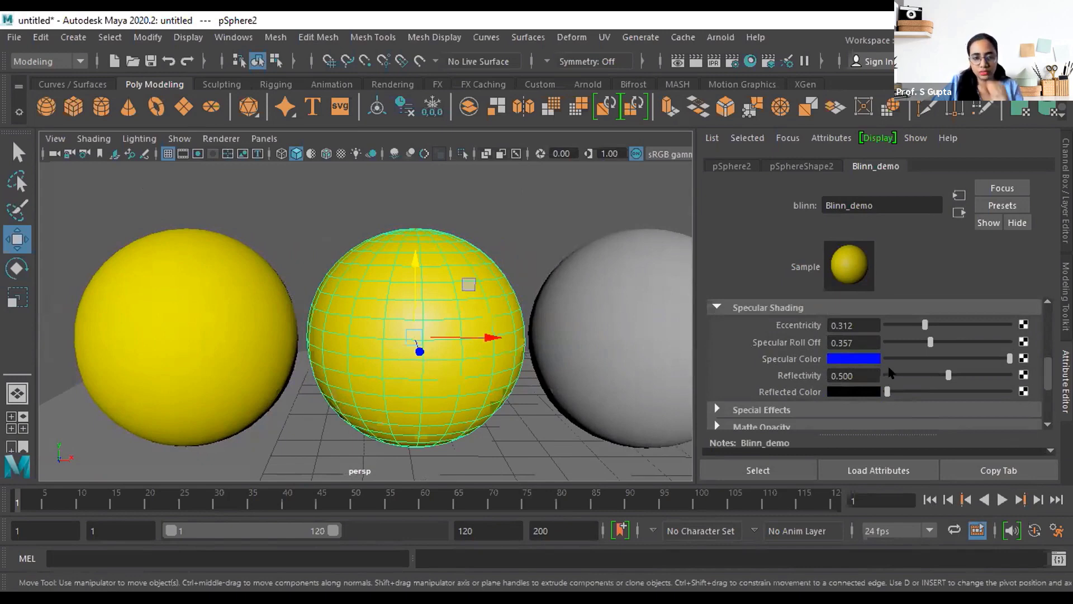
# Assign a new Anisotropic material to the third sphere in the row
pyautogui.click(603, 371)
pyautogui.keyDown('alt'); pyautogui.moveTo(523, 395); pyautogui.dragTo(367, 389, button='middle'); pyautogui.keyUp('alt')
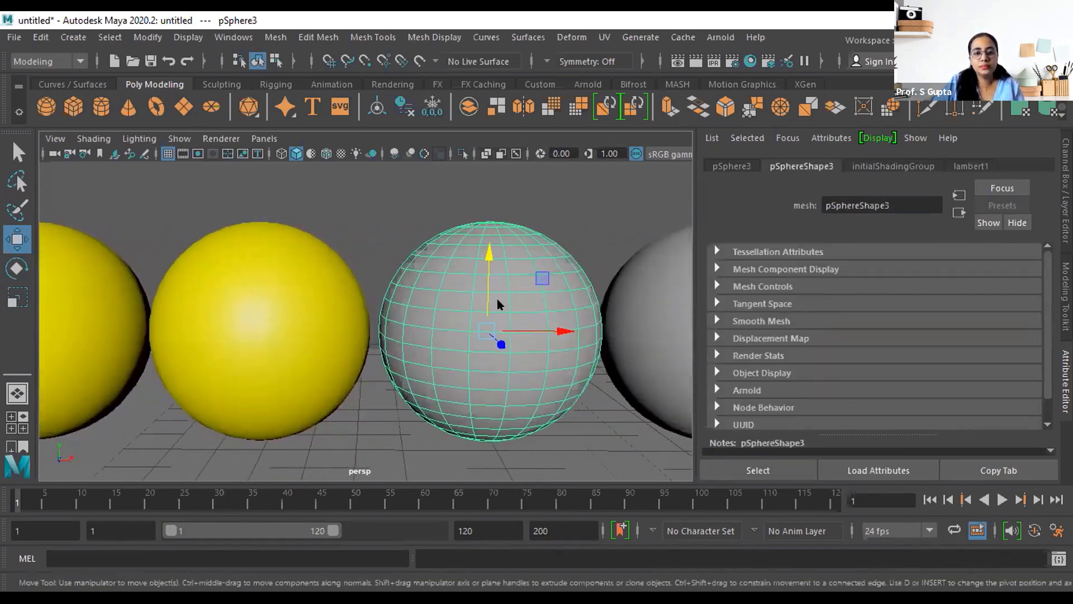
pyautogui.moveTo(494, 357); pyautogui.dragTo(496, 552, button='right')
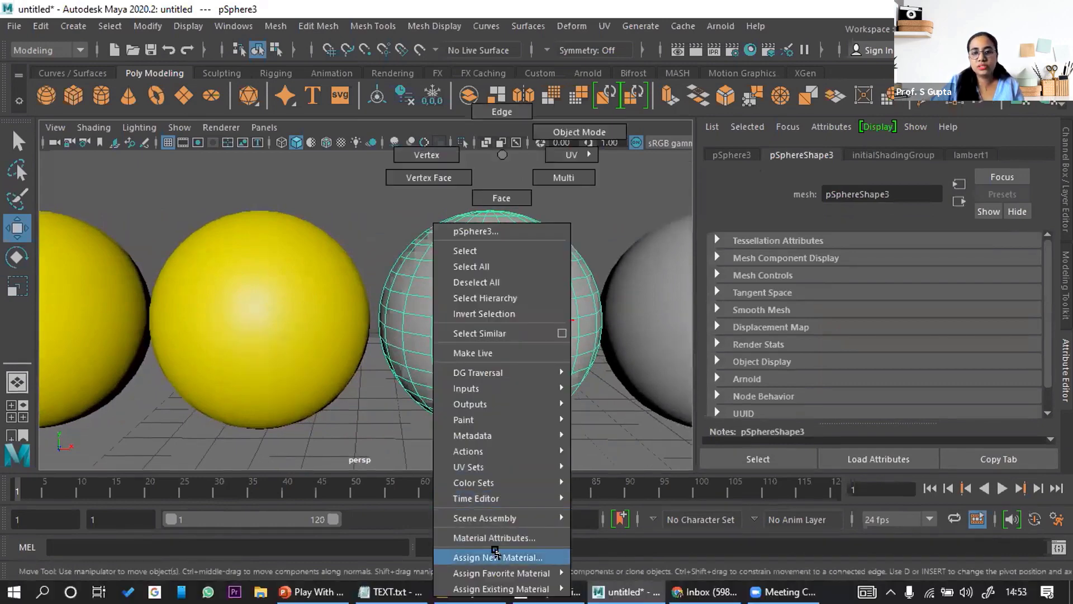
pyautogui.write('bli')
pyautogui.write('an')
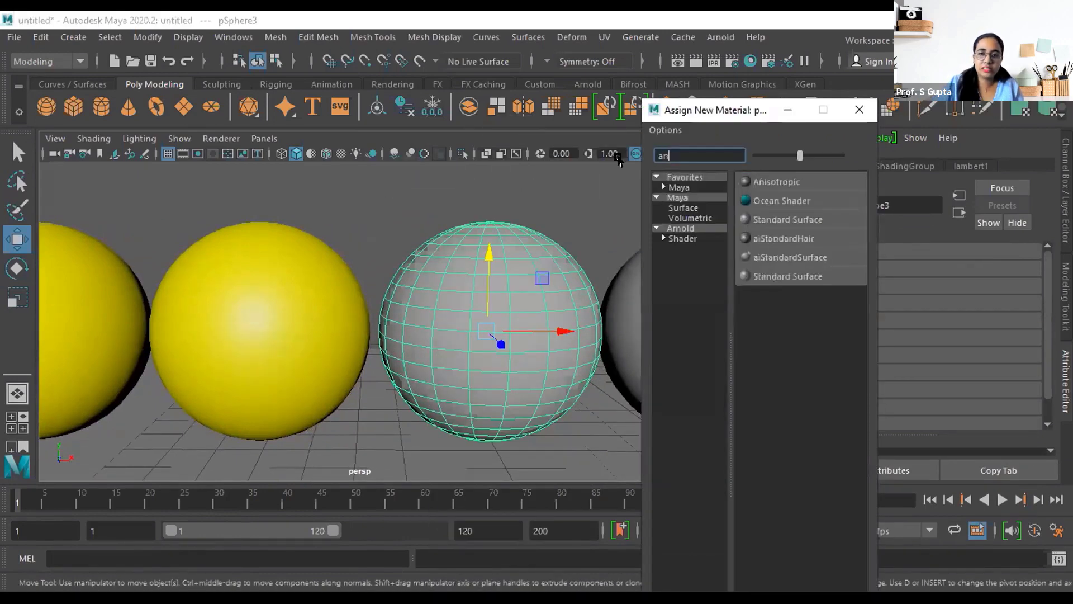
pyautogui.click(776, 177)
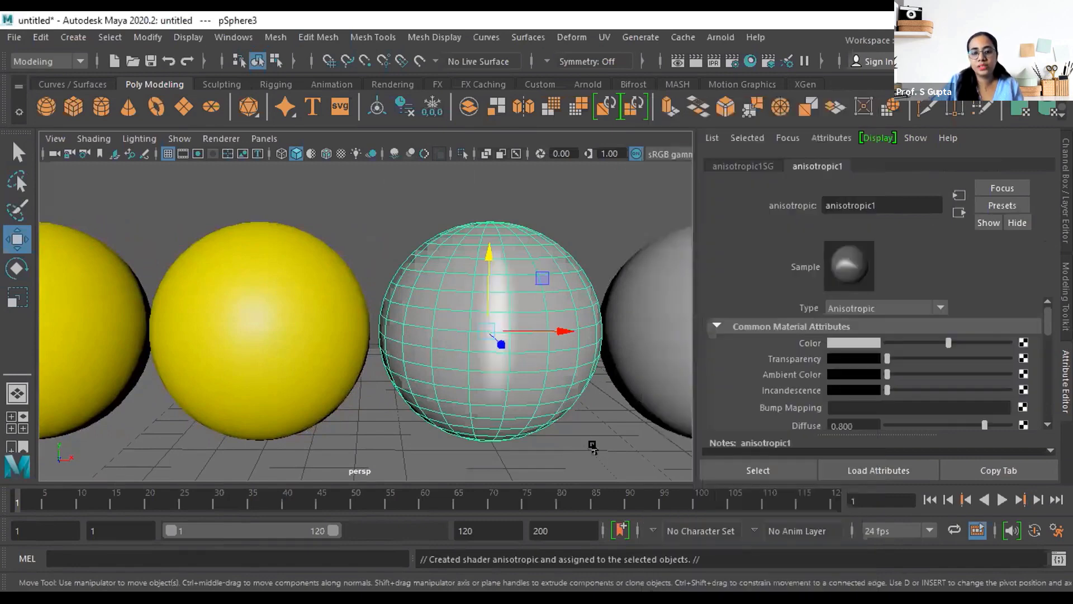
# Rename the Anisotropic material on the third sphere to anisotropic_demo and reselect the sphere
pyautogui.click(592, 443)
pyautogui.scroll(-3, 503, 373)
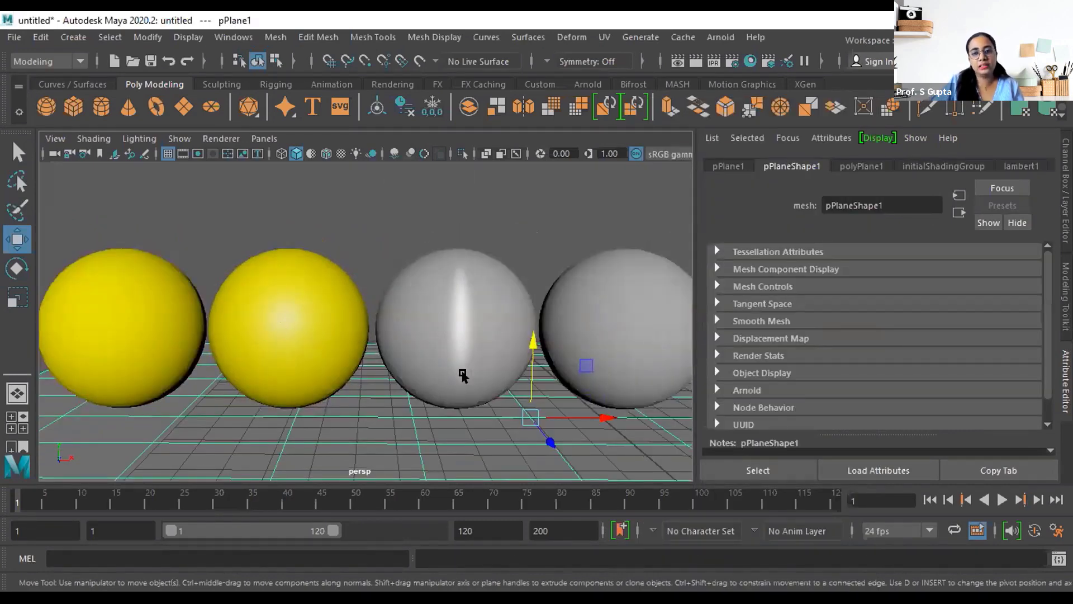
pyautogui.click(509, 350)
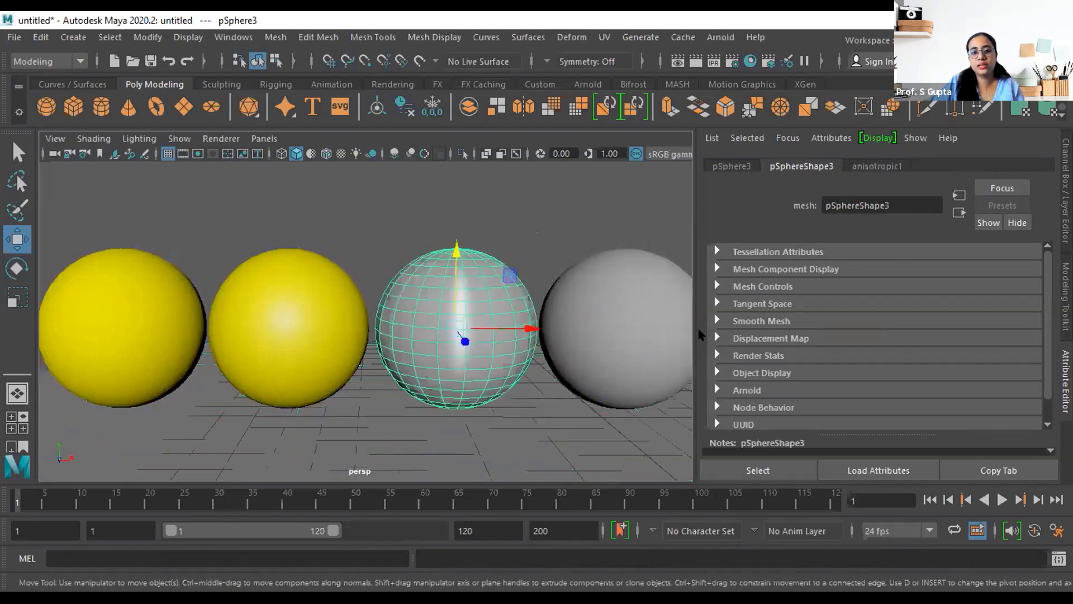
pyautogui.click(877, 167)
pyautogui.click(890, 200)
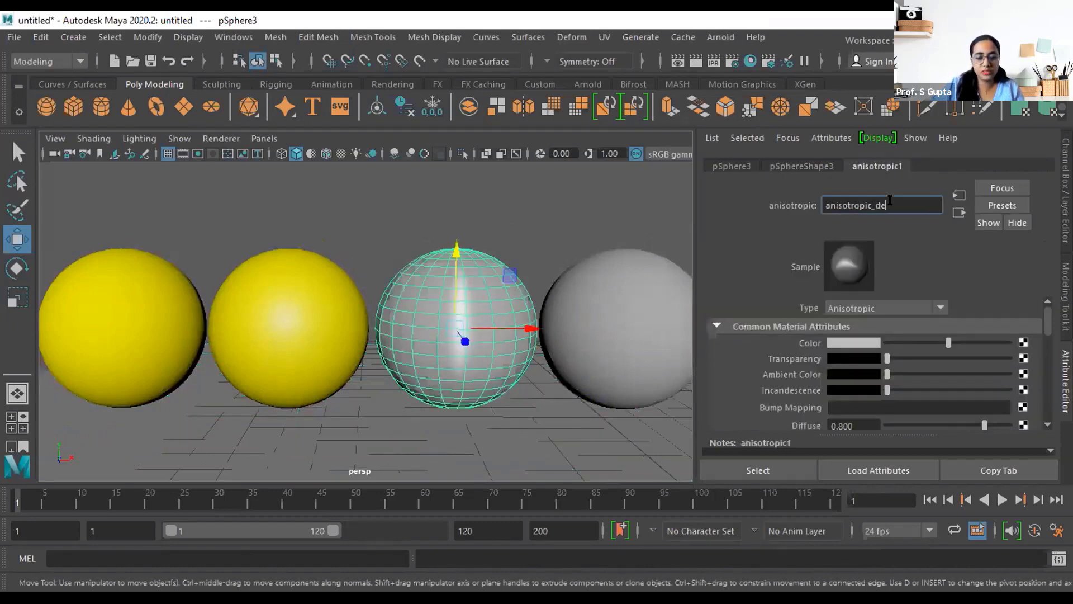
pyautogui.write('_demo')
pyautogui.click(591, 236)
pyautogui.click(488, 334)
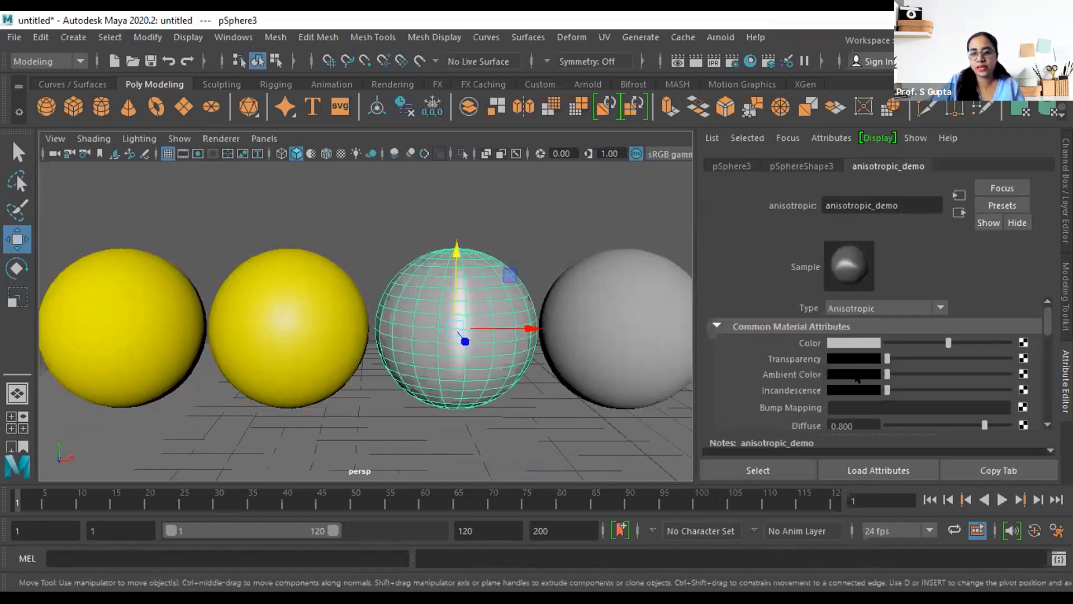
# Set the specular Angle of anisotropic_demo to 233.766 and its Spread X to 69.511
pyautogui.scroll(-5, 901, 342)
pyautogui.moveTo(901, 338); pyautogui.dragTo(971, 346)
pyautogui.moveTo(886, 322)
pyautogui.mouseDown()
pyautogui.moveTo(977, 318)
pyautogui.moveTo(888, 316)
pyautogui.moveTo(979, 302)
pyautogui.moveTo(965, 302)
pyautogui.mouseUp()
pyautogui.moveTo(555, 400)
pyautogui.keyDown('alt'); pyautogui.mouseDown()
pyautogui.moveTo(479, 425)
pyautogui.moveTo(353, 434)
pyautogui.moveTo(424, 402)
pyautogui.mouseUp(); pyautogui.keyUp('alt')
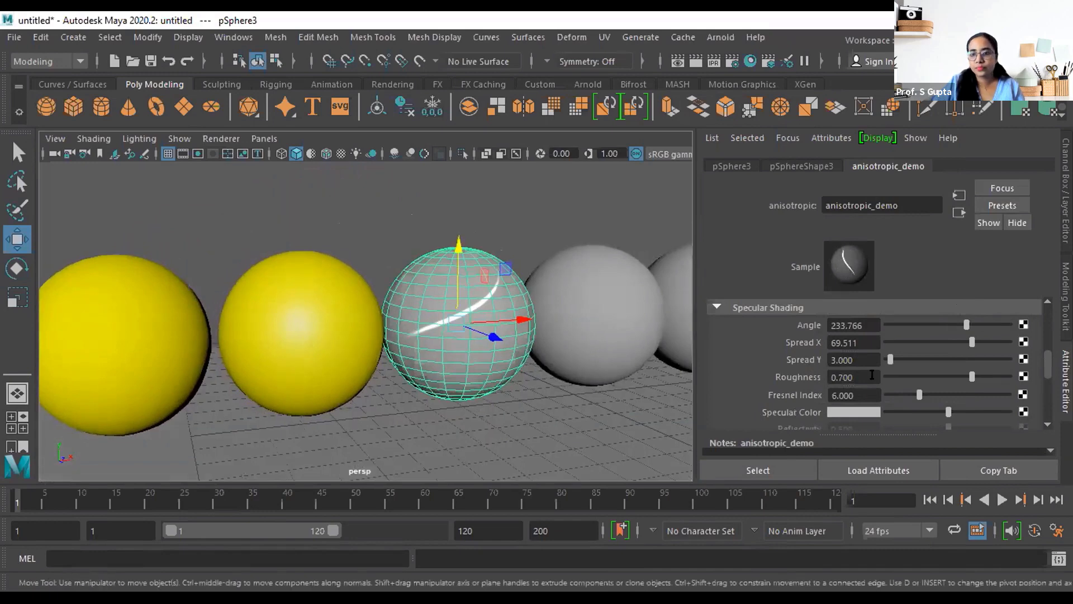
# Reduce the Spread Y of anisotropic_demo to 0.749 and inspect the third sphere's highlight from several angles
pyautogui.moveTo(889, 359)
pyautogui.mouseDown()
pyautogui.moveTo(900, 354)
pyautogui.moveTo(885, 356)
pyautogui.mouseUp()
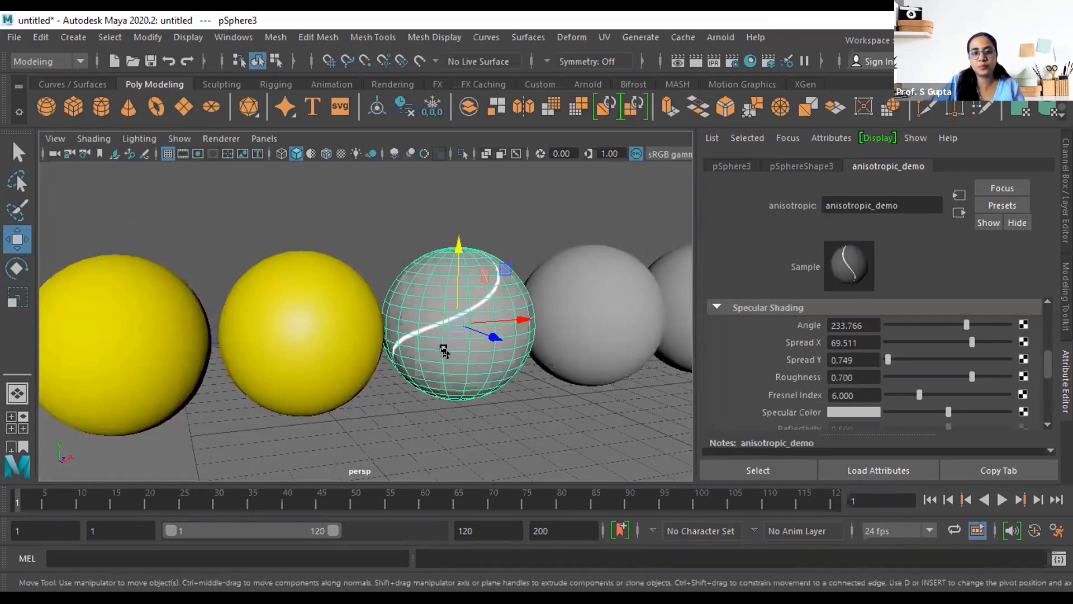
pyautogui.keyDown('alt'); pyautogui.moveTo(474, 398); pyautogui.dragTo(367, 408); pyautogui.keyUp('alt')
pyautogui.moveTo(479, 384)
pyautogui.keyDown('alt'); pyautogui.mouseDown()
pyautogui.moveTo(421, 377)
pyautogui.moveTo(432, 389)
pyautogui.mouseUp(); pyautogui.keyUp('alt')
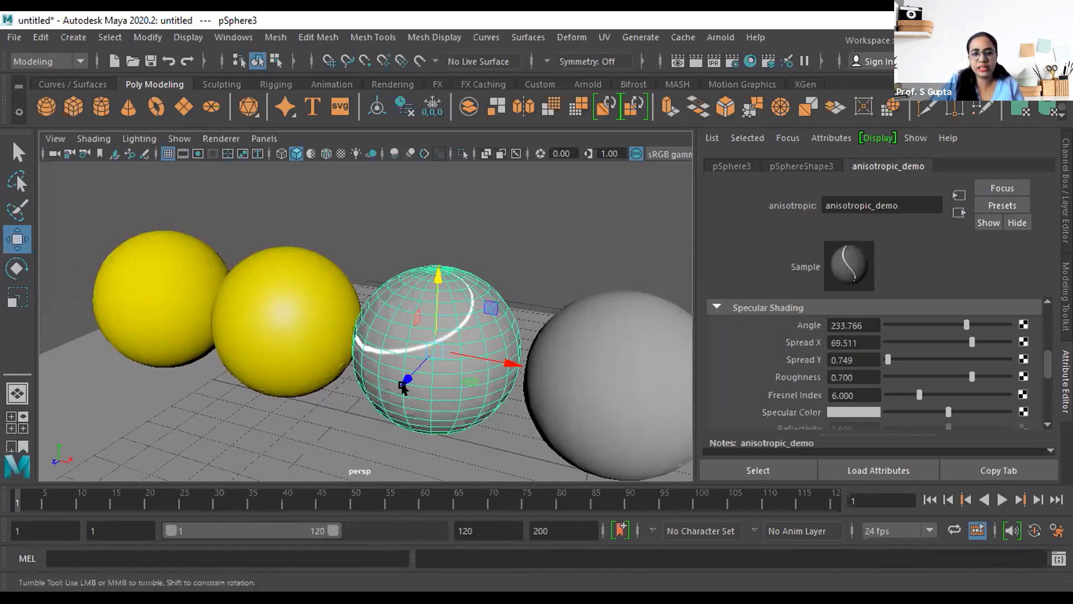
pyautogui.keyDown('alt'); pyautogui.moveTo(367, 400); pyautogui.dragTo(417, 371); pyautogui.keyUp('alt')
pyautogui.moveTo(541, 395)
pyautogui.keyDown('alt'); pyautogui.mouseDown()
pyautogui.moveTo(467, 405)
pyautogui.moveTo(551, 398)
pyautogui.mouseUp(); pyautogui.keyUp('alt')
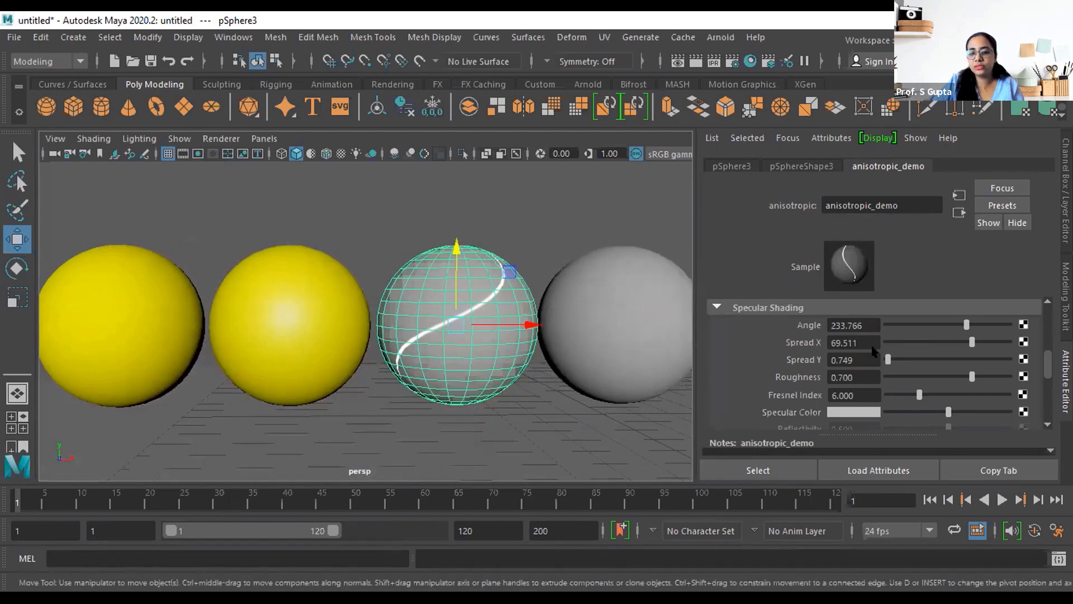
# Raise the Spread X of anisotropic_demo to 77.944 and its Spread Y to 1.397
pyautogui.moveTo(967, 337)
pyautogui.mouseDown()
pyautogui.moveTo(893, 335)
pyautogui.moveTo(983, 341)
pyautogui.mouseUp()
pyautogui.moveTo(887, 360)
pyautogui.mouseDown()
pyautogui.moveTo(917, 360)
pyautogui.moveTo(888, 359)
pyautogui.mouseUp()
pyautogui.keyDown('alt'); pyautogui.moveTo(546, 364); pyautogui.dragTo(478, 353); pyautogui.keyUp('alt')
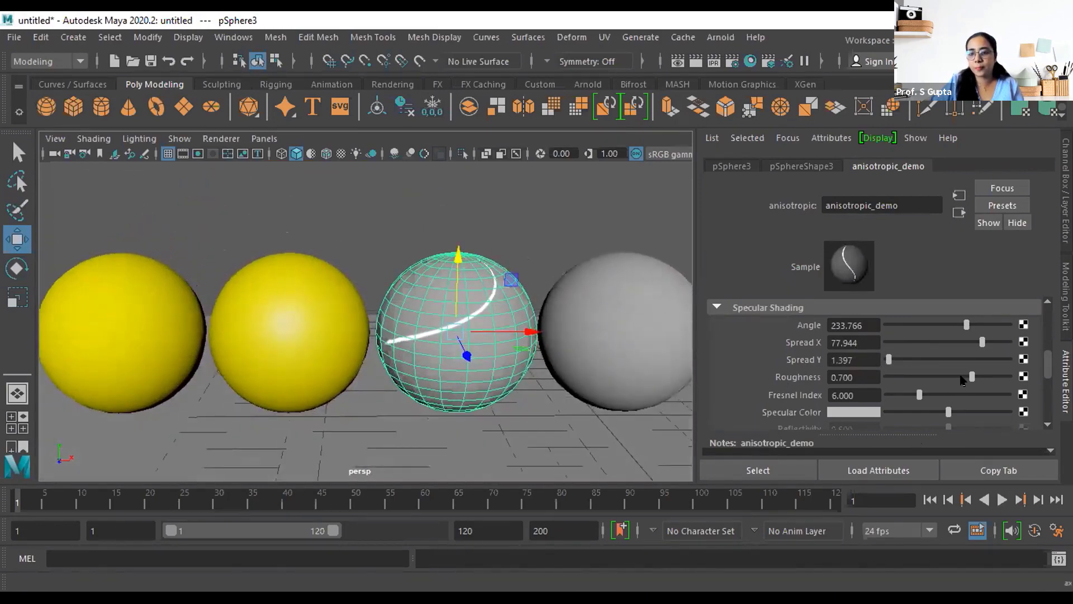
# Try a Roughness of 0.209 on anisotropic_demo and inspect the third sphere's highlight up close
pyautogui.moveTo(970, 375); pyautogui.dragTo(911, 375)
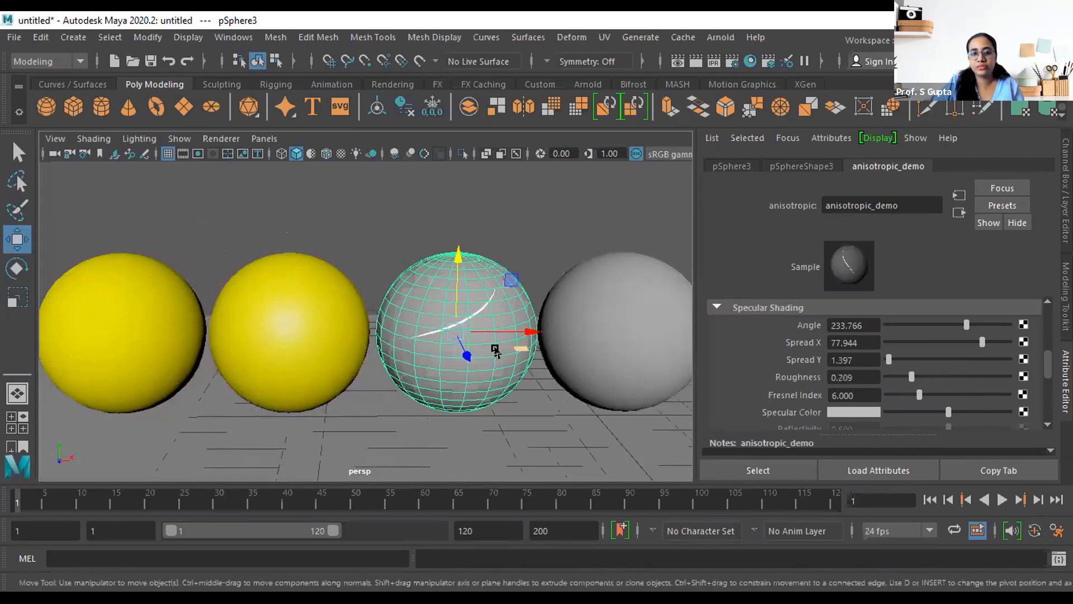
pyautogui.scroll(5, 494, 350)
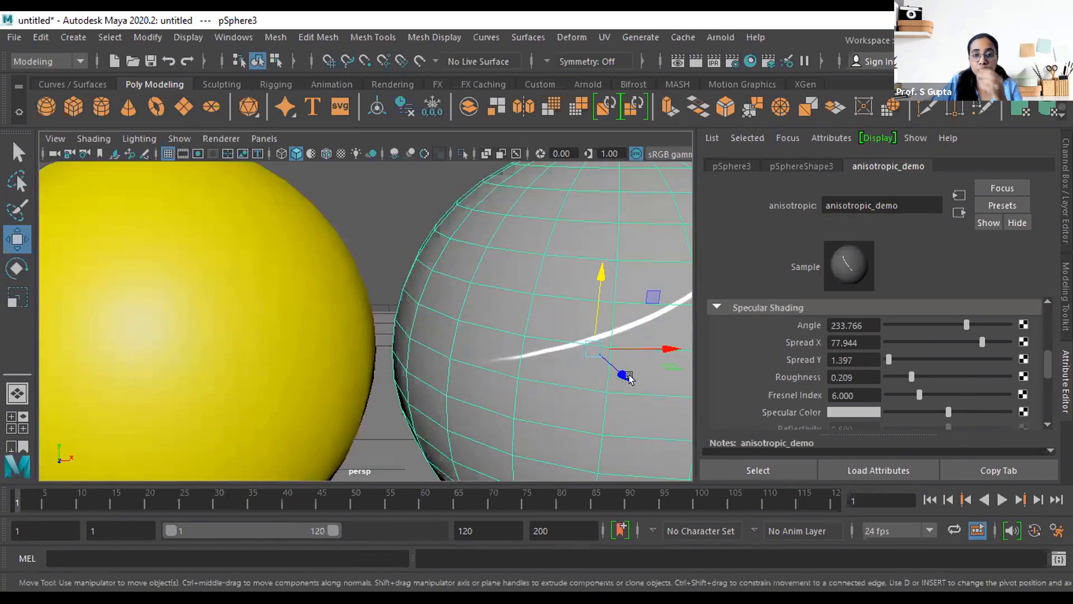
pyautogui.scroll(-5, 625, 374)
pyautogui.moveTo(557, 411)
pyautogui.keyDown('alt'); pyautogui.mouseDown()
pyautogui.moveTo(529, 408)
pyautogui.moveTo(569, 401)
pyautogui.mouseUp(); pyautogui.keyUp('alt')
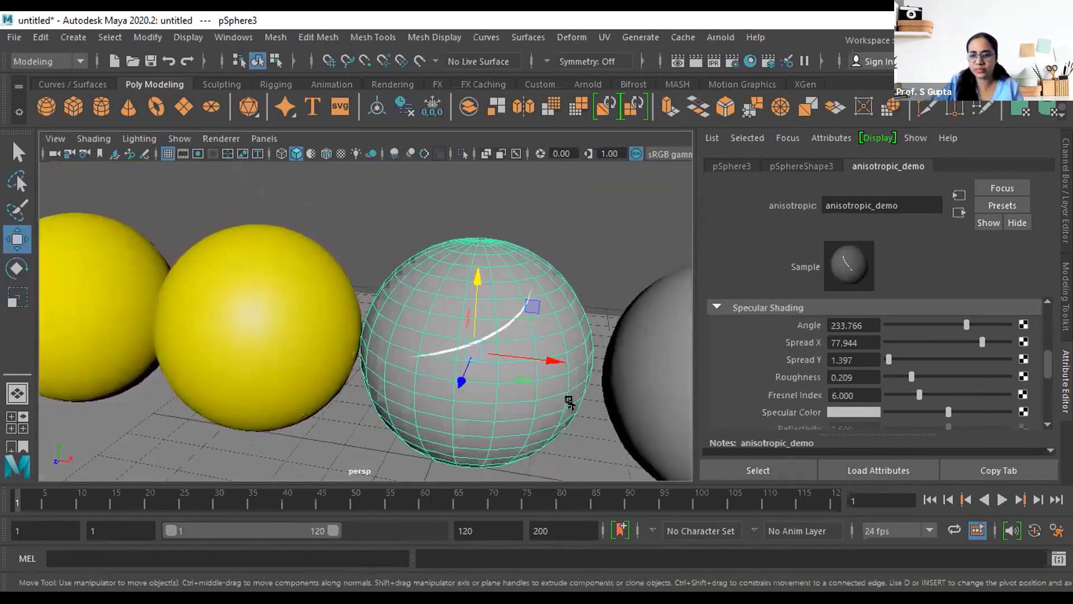
# Set the Roughness of anisotropic_demo to 0.550 and its Fresnel Index to 4.125
pyautogui.moveTo(909, 379); pyautogui.dragTo(954, 377)
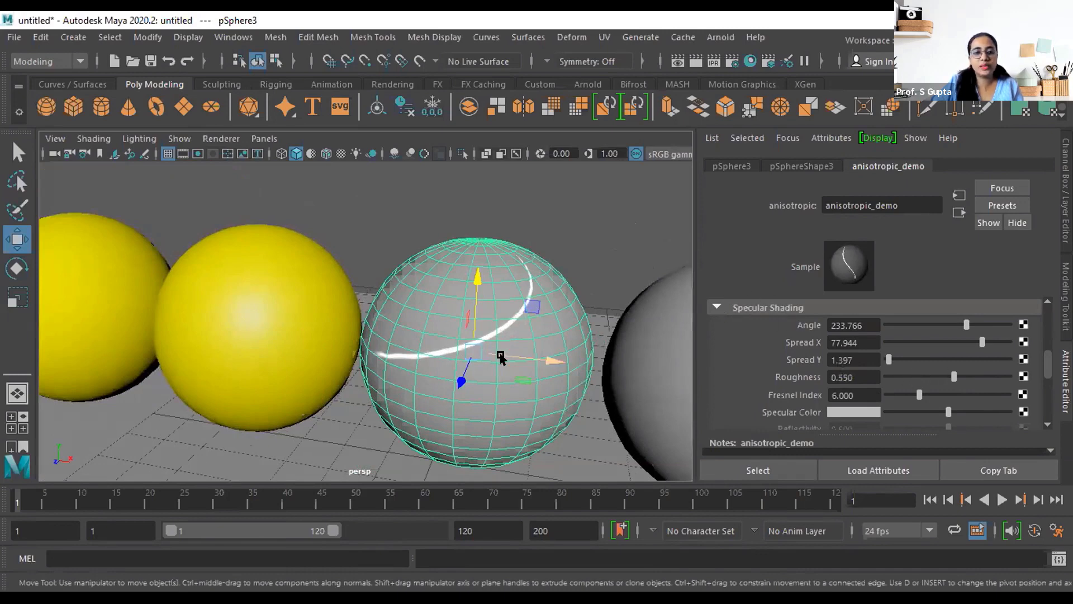
pyautogui.scroll(-3, 855, 387)
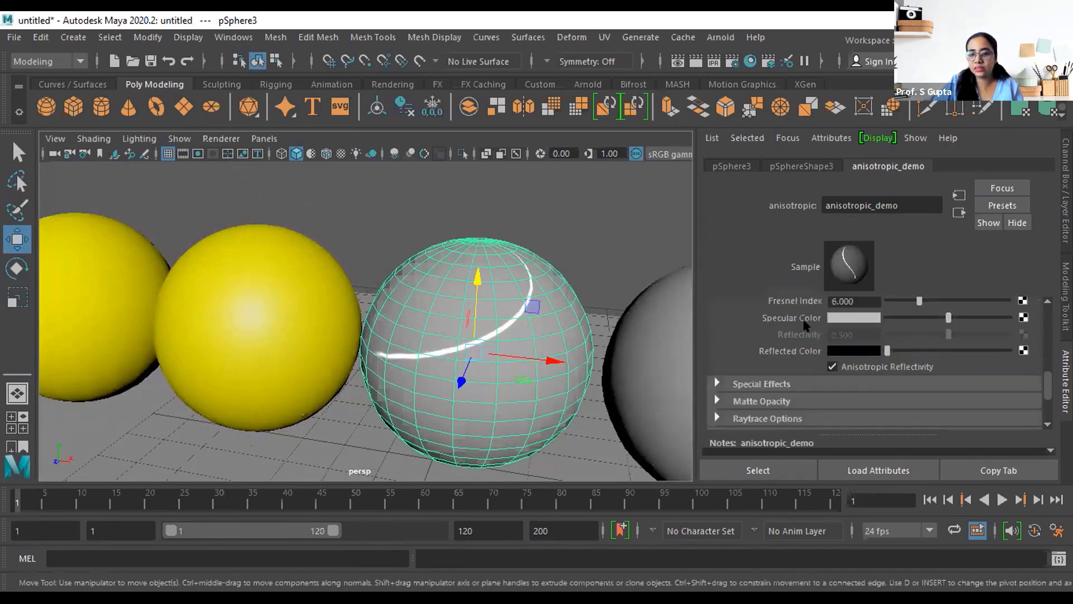
pyautogui.scroll(2, 826, 346)
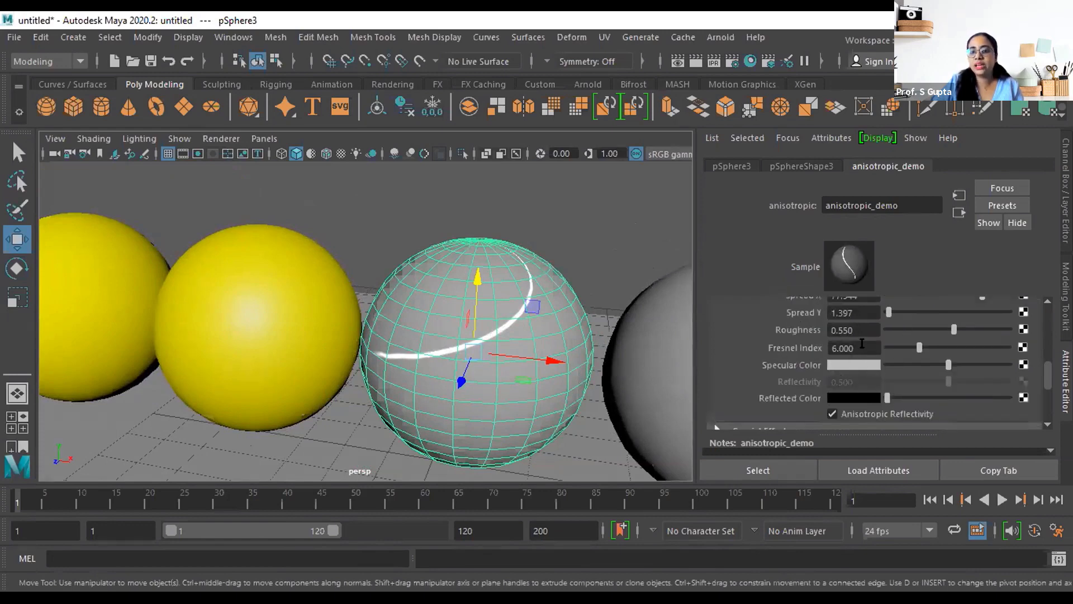
pyautogui.moveTo(919, 347); pyautogui.dragTo(938, 365)
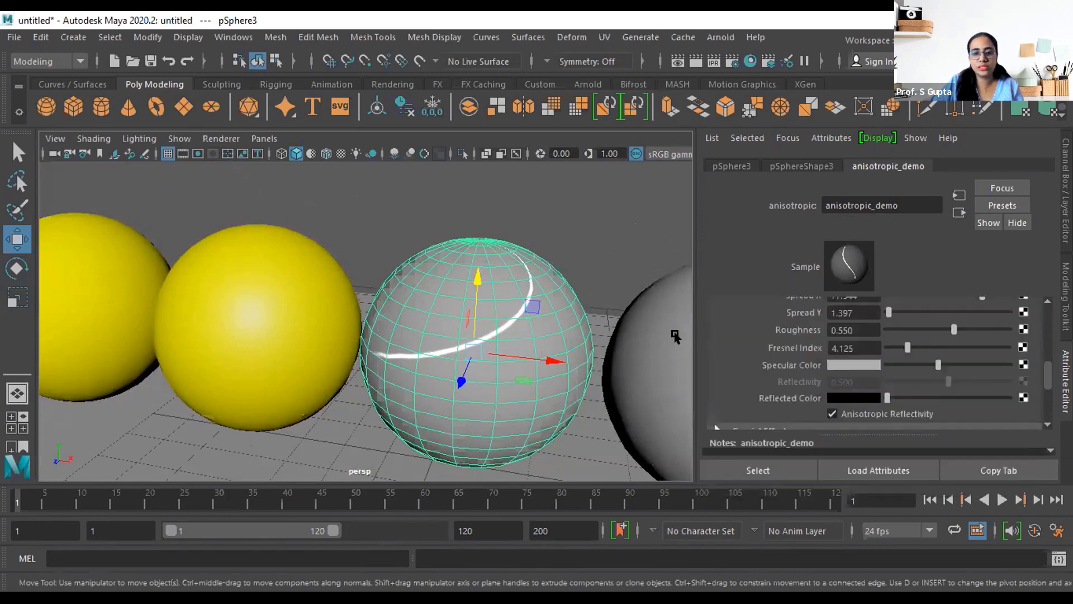
# Set the specular color of anisotropic_demo to red and check the highlight on the third sphere
pyautogui.click(852, 369)
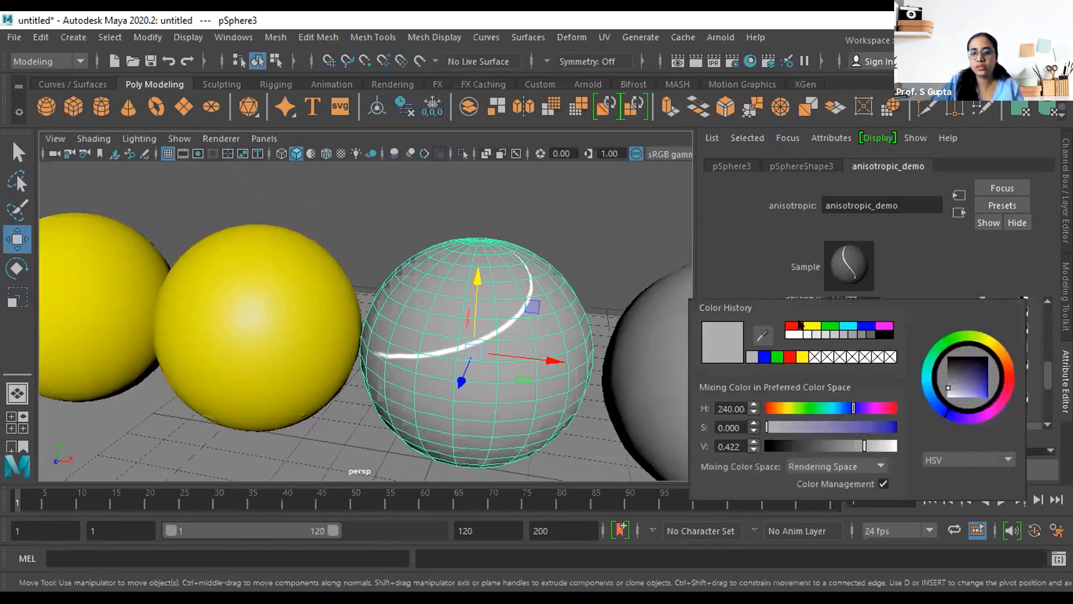
pyautogui.click(794, 325)
pyautogui.click(600, 255)
pyautogui.click(512, 331)
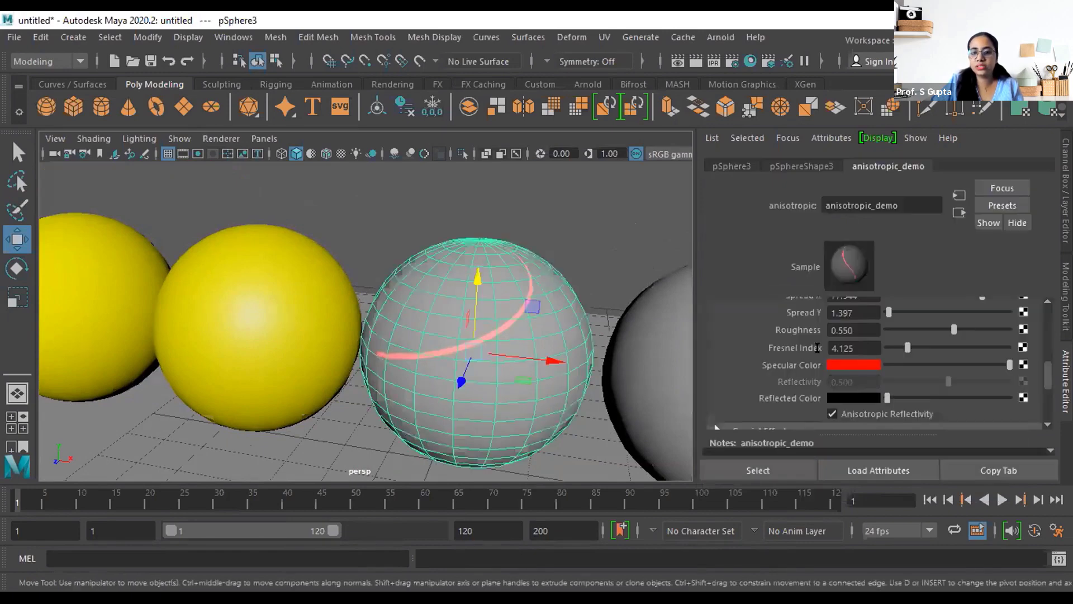
pyautogui.scroll(2, 855, 346)
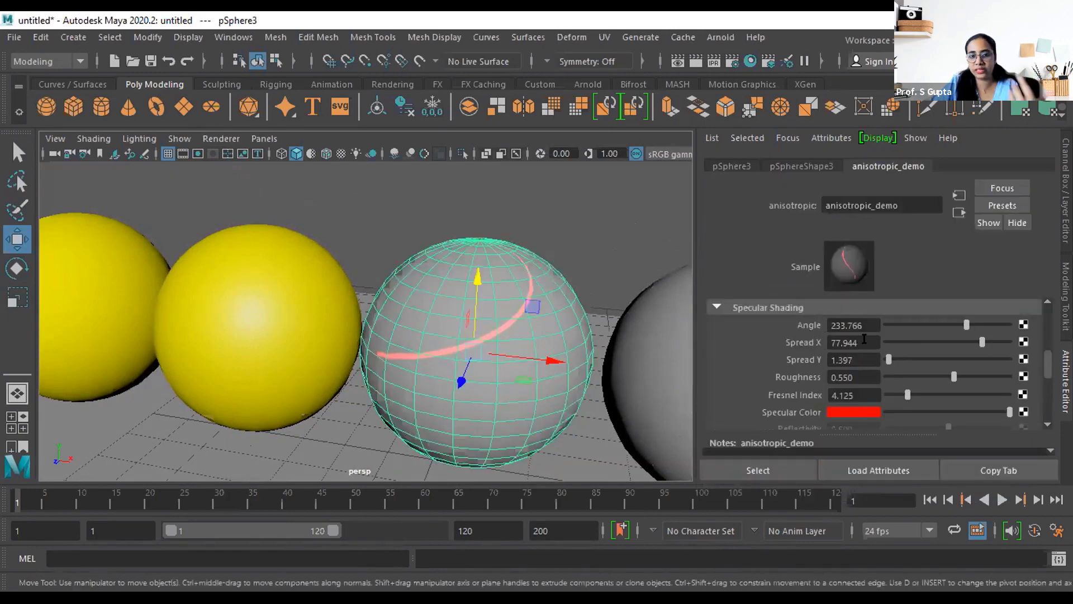
pyautogui.click(596, 256)
pyautogui.click(545, 327)
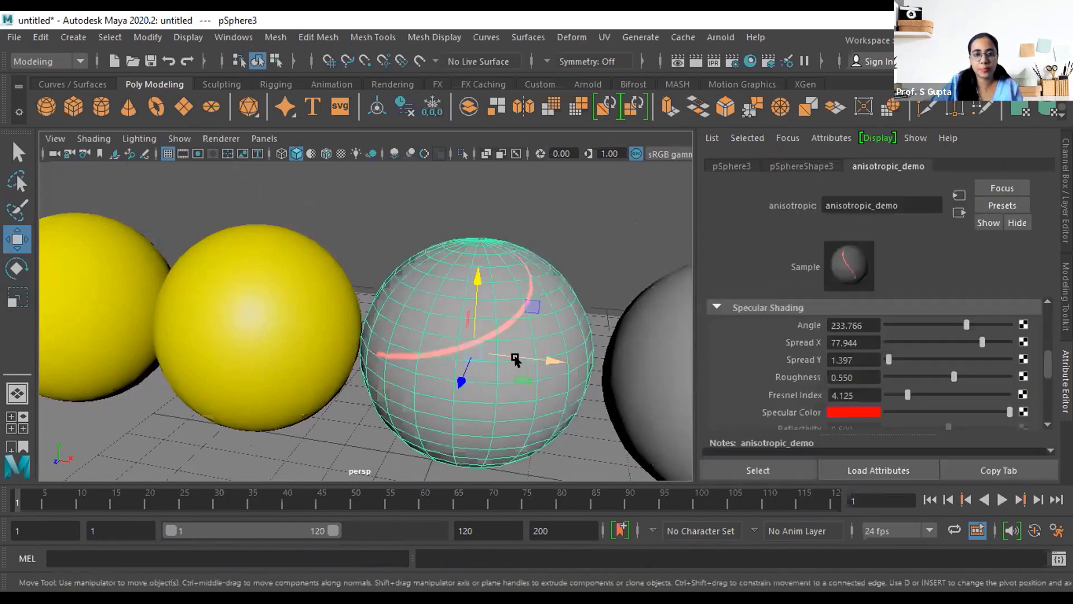
# Set the common color of anisotropic_demo to yellow and inspect the deselected third sphere before reselecting it
pyautogui.scroll(5, 850, 341)
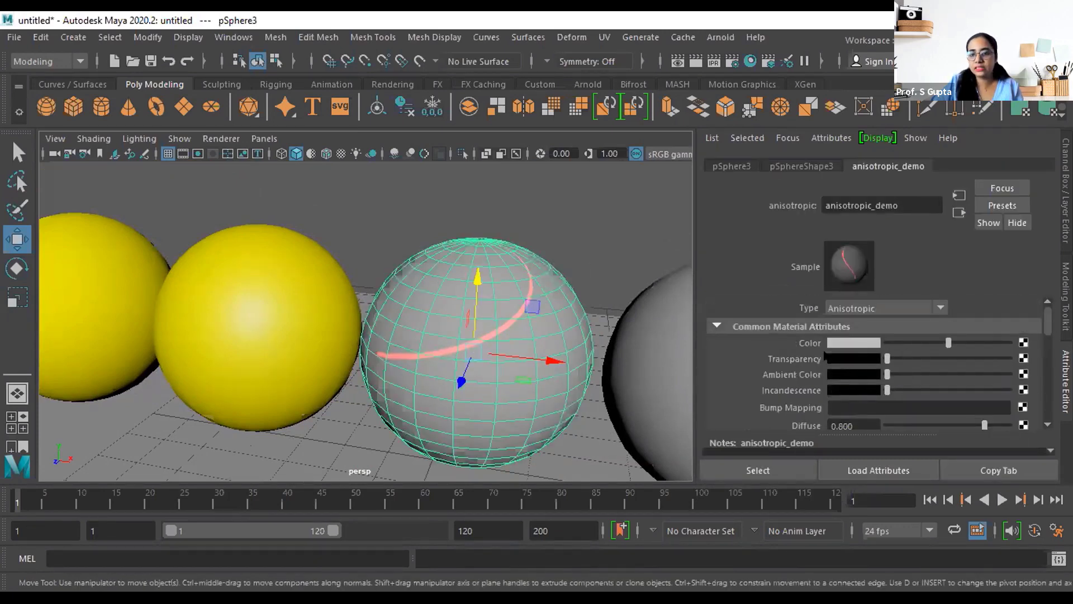
pyautogui.click(830, 342)
pyautogui.click(799, 334)
pyautogui.click(617, 266)
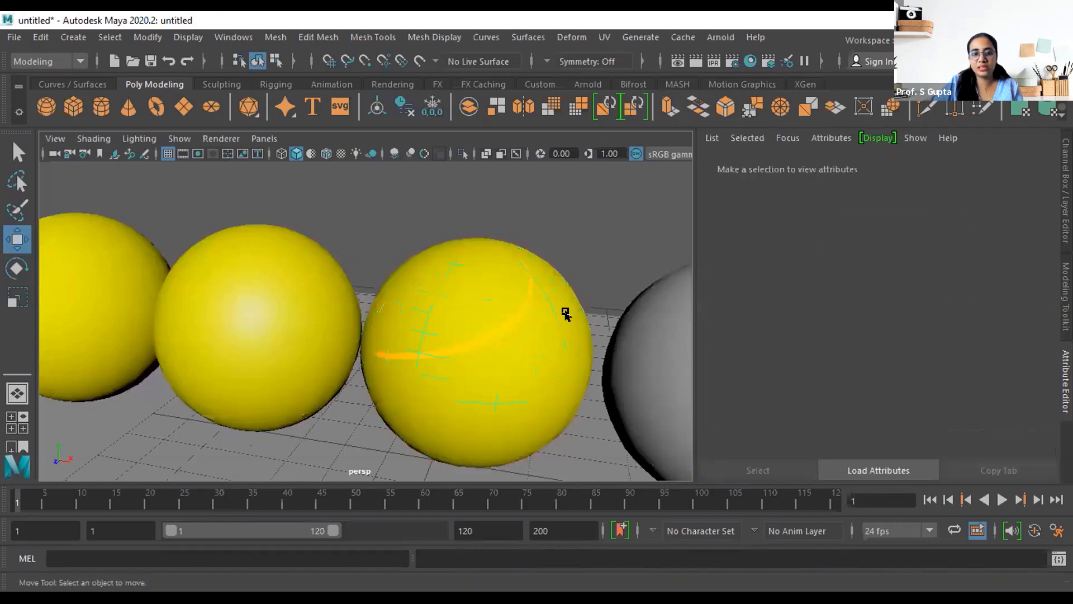
pyautogui.scroll(-5, 565, 320)
pyautogui.keyDown('alt'); pyautogui.moveTo(489, 386); pyautogui.dragTo(535, 384); pyautogui.keyUp('alt')
pyautogui.scroll(4, 381, 377)
pyautogui.click(528, 336)
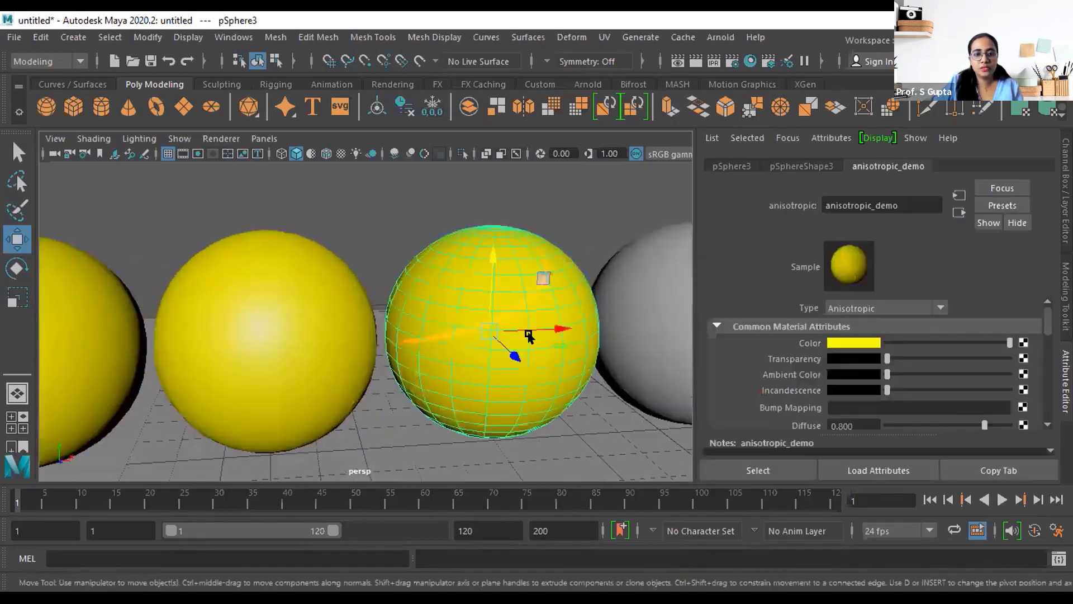
# Set the specular Angle of anisotropic_demo to 324.935 and inspect the deselected sphere's highlight from several angles
pyautogui.scroll(-5, 890, 358)
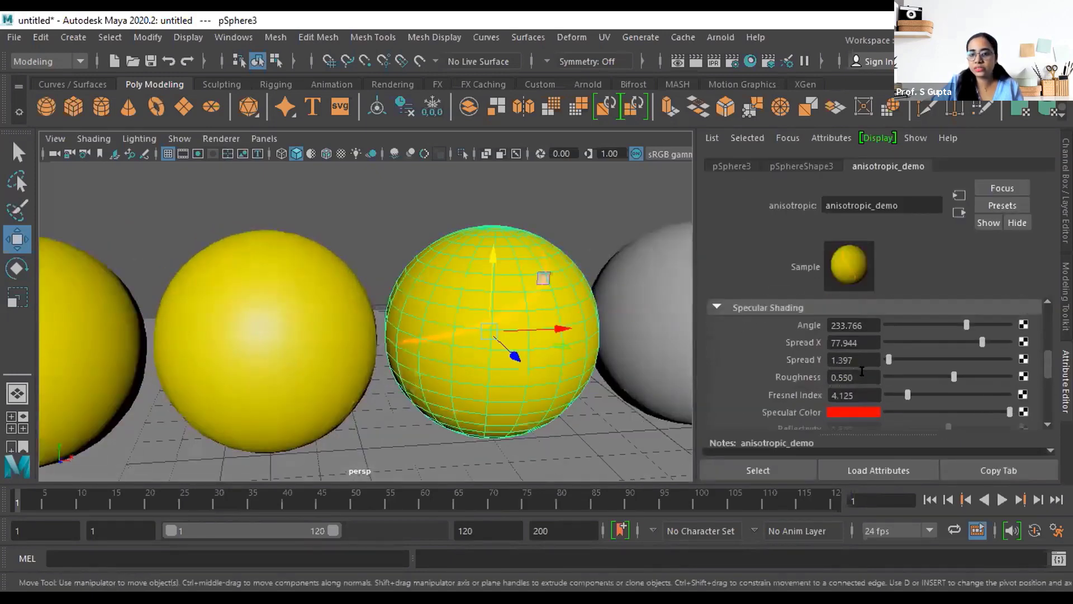
pyautogui.scroll(2, 862, 371)
pyautogui.moveTo(957, 372); pyautogui.dragTo(997, 373)
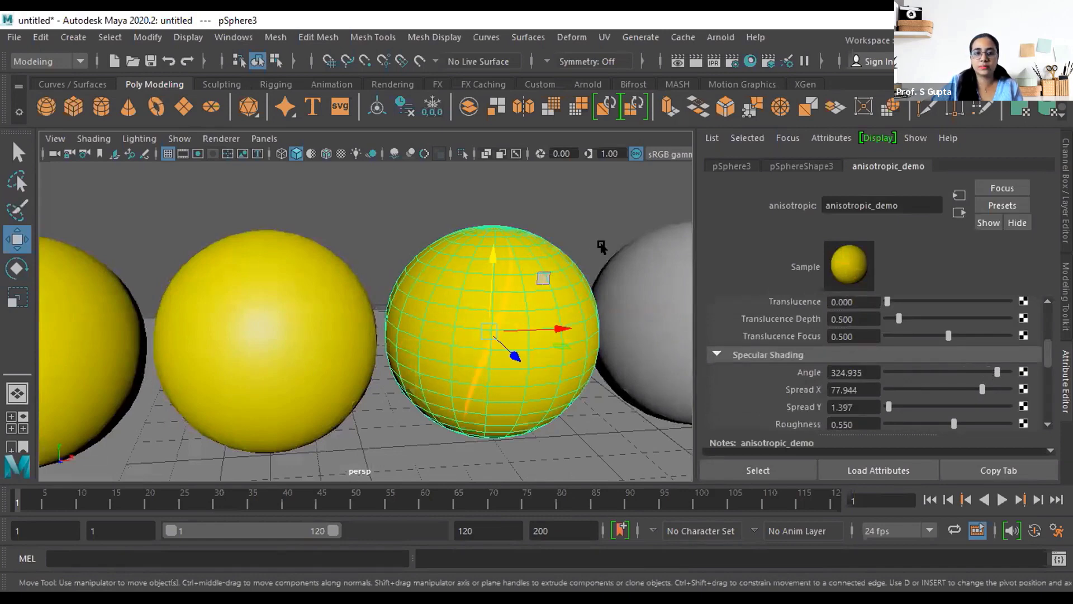
pyautogui.click(601, 246)
pyautogui.scroll(-5, 593, 313)
pyautogui.keyDown('alt'); pyautogui.moveTo(582, 376); pyautogui.dragTo(519, 346); pyautogui.keyUp('alt')
pyautogui.moveTo(437, 410)
pyautogui.keyDown('alt'); pyautogui.mouseDown()
pyautogui.moveTo(466, 384)
pyautogui.moveTo(454, 409)
pyautogui.mouseUp(); pyautogui.keyUp('alt')
pyautogui.scroll(3, 469, 411)
pyautogui.hotkey('ctrl', 'z')
# Assign a new Phong material to the fourth sphere and compare it with the neighbouring spheres
pyautogui.keyDown('alt'); pyautogui.moveTo(559, 336); pyautogui.dragTo(387, 329, button='middle'); pyautogui.keyUp('alt')
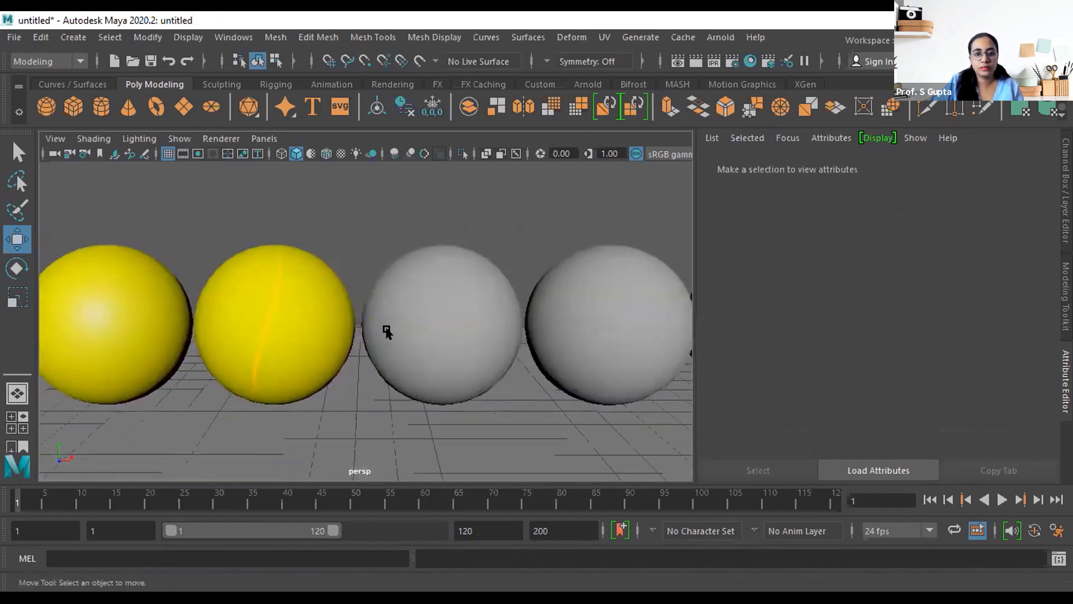
pyautogui.click(387, 331)
pyautogui.click(970, 165)
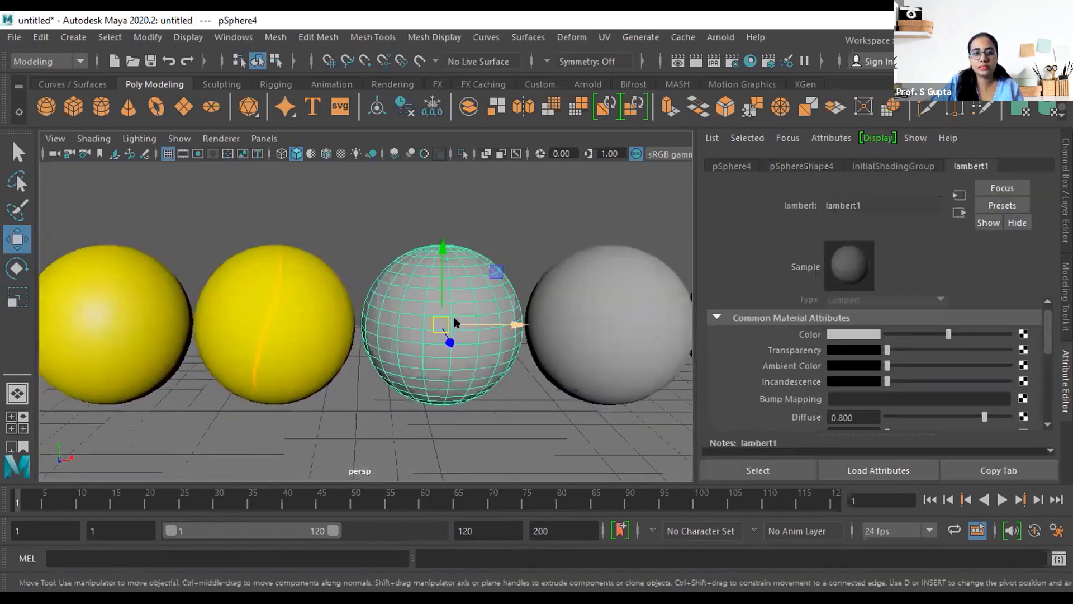
pyautogui.moveTo(454, 317); pyautogui.dragTo(463, 549, button='right')
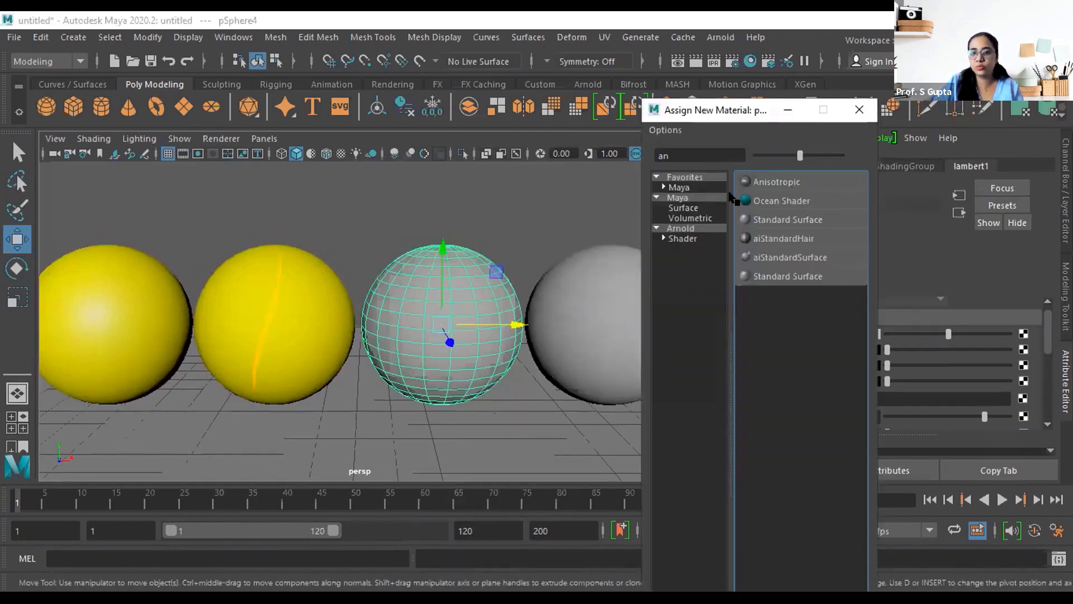
pyautogui.click(670, 155)
pyautogui.hotkey('ctrl', 'a')
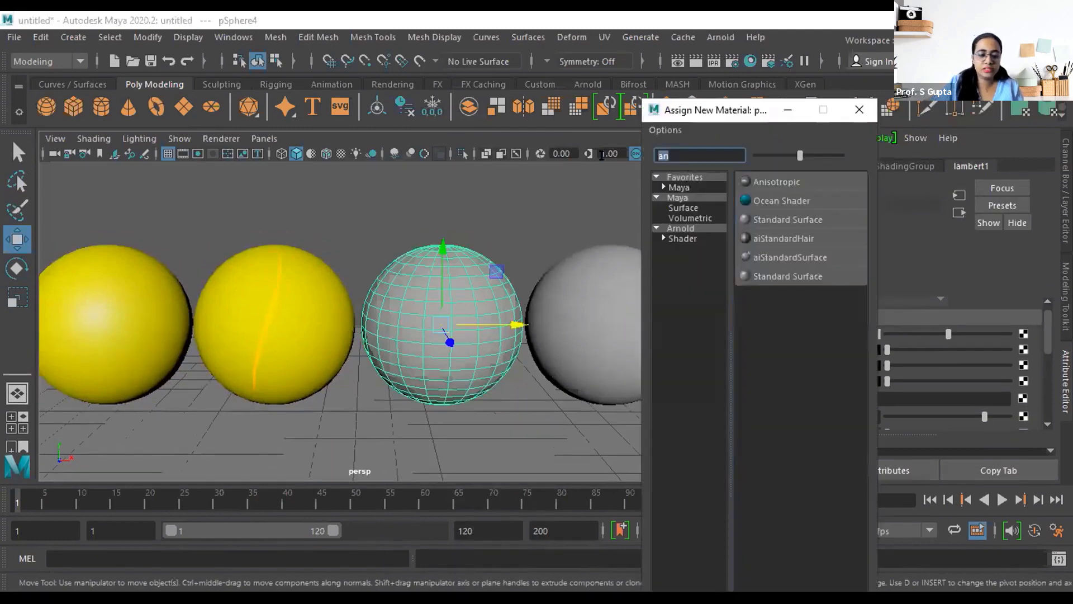
pyautogui.write('pho')
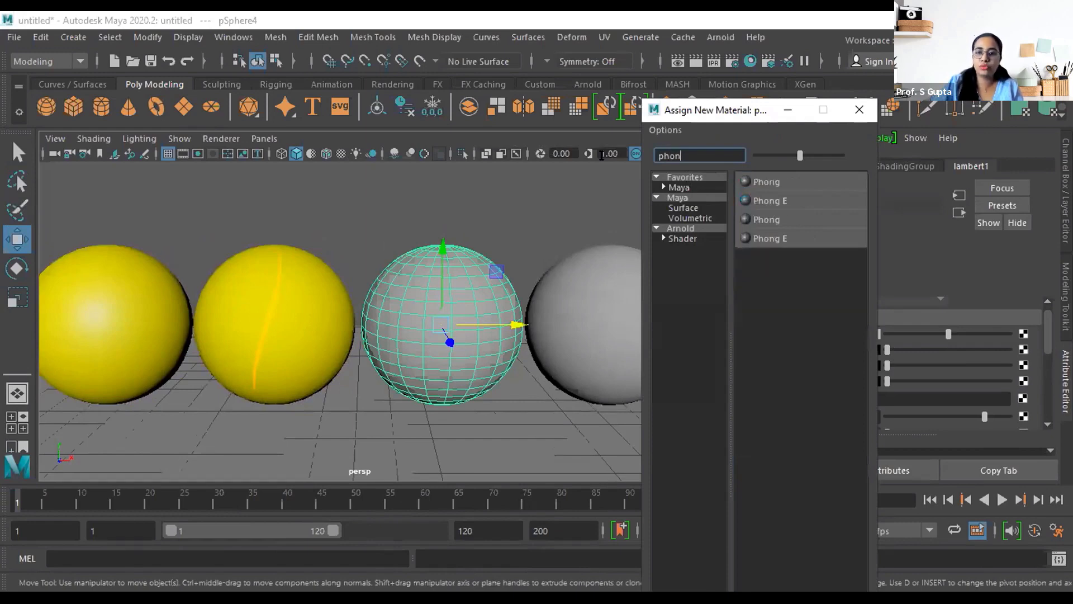
pyautogui.click(766, 182)
pyautogui.click(339, 408)
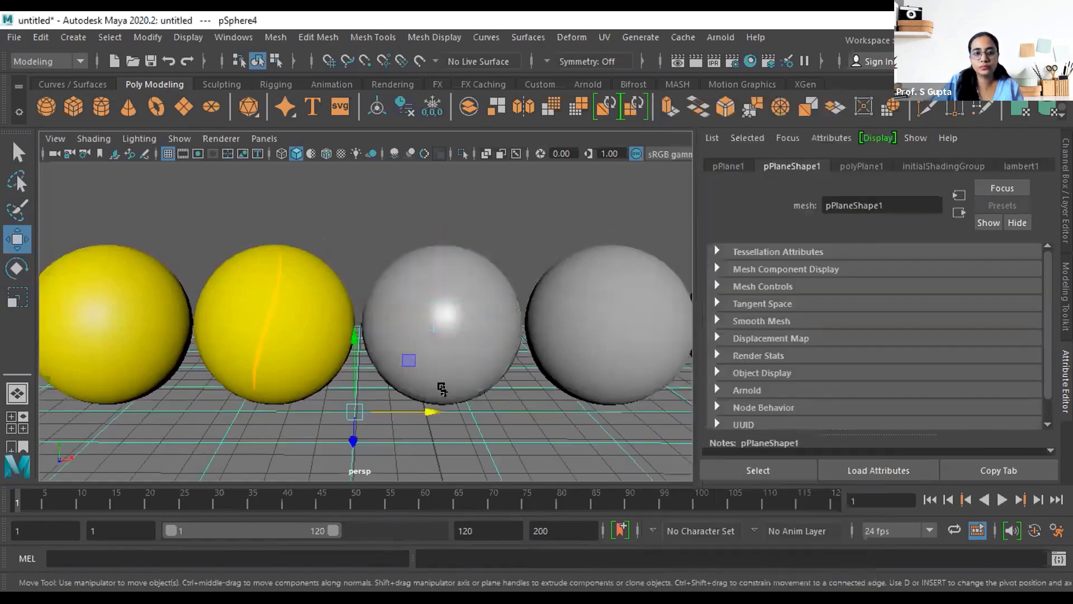
pyautogui.keyDown('alt'); pyautogui.moveTo(394, 406); pyautogui.dragTo(552, 298, button='middle'); pyautogui.keyUp('alt')
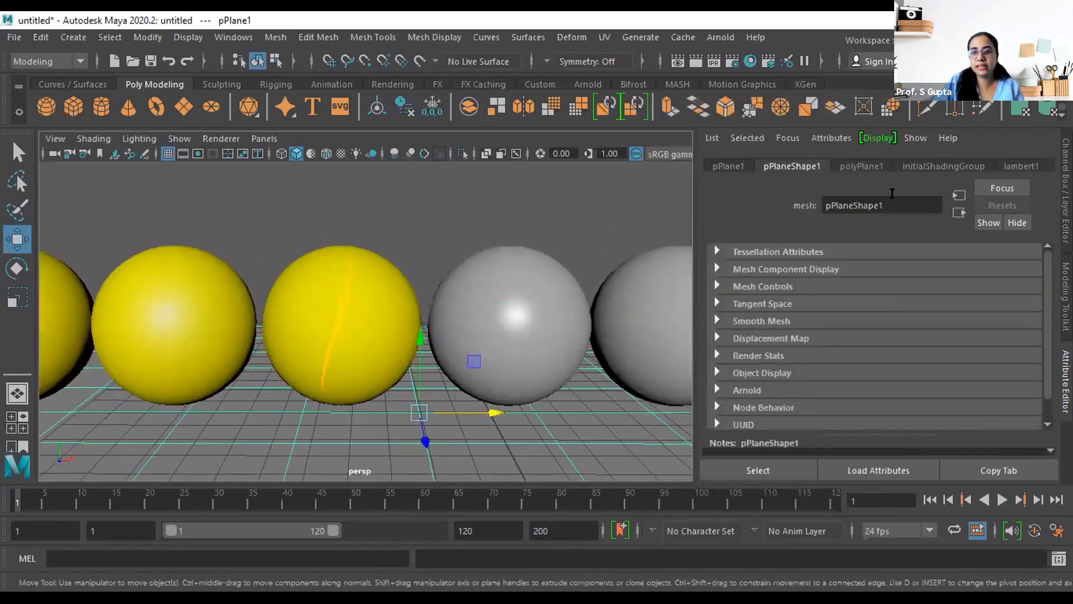
# Rename the Phong material on the fourth sphere to phong_demo
pyautogui.click(567, 311)
pyautogui.click(867, 166)
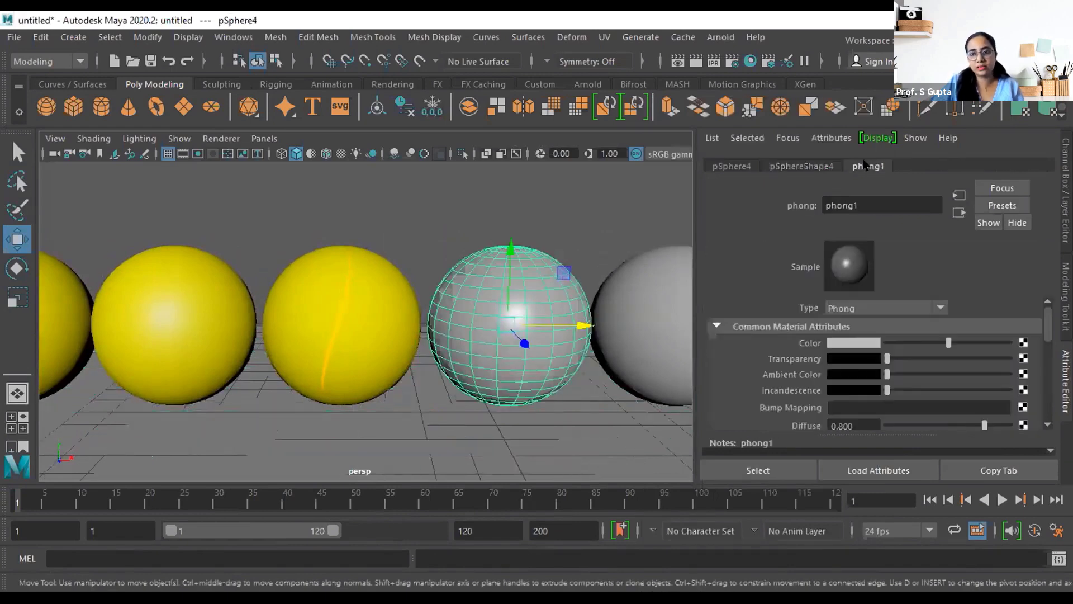
pyautogui.moveTo(872, 205); pyautogui.dragTo(816, 205)
pyautogui.click(872, 201)
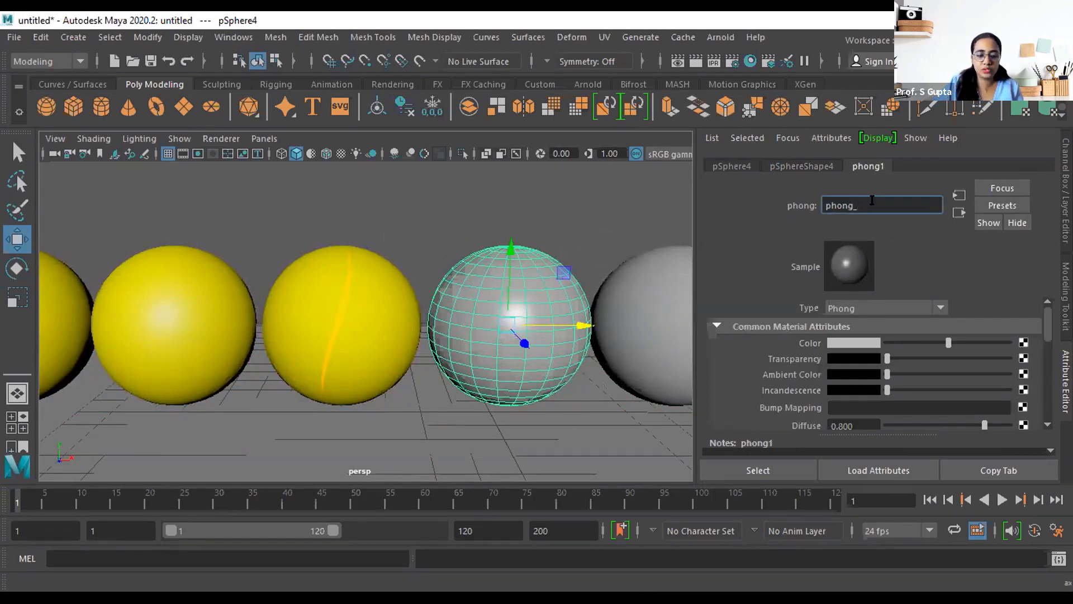
pyautogui.press('Return')
# Set the common color of phong_demo on the fourth sphere to yellow
pyautogui.click(854, 342)
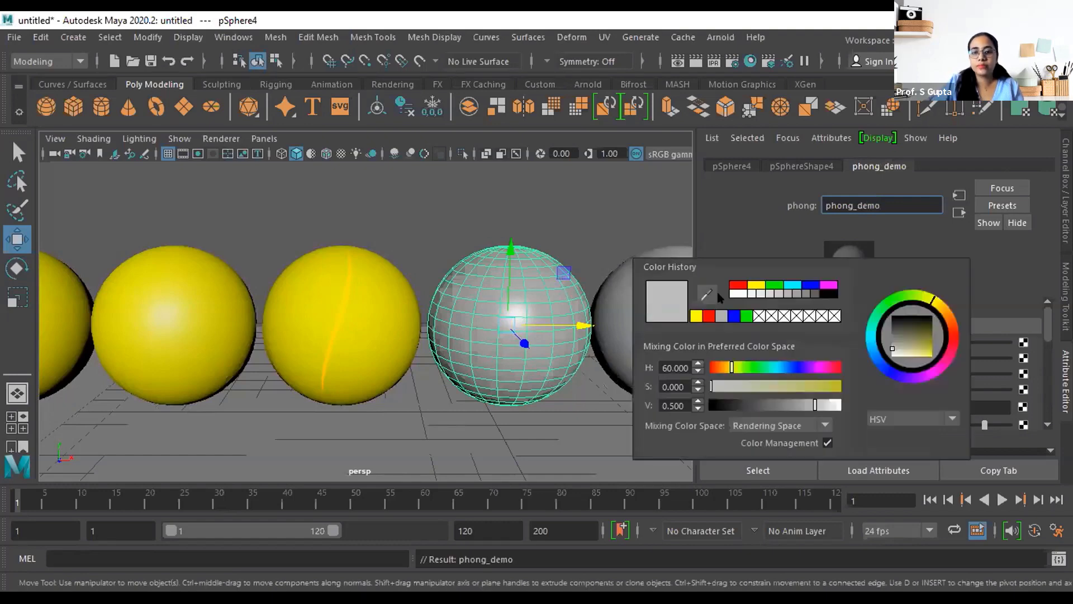
pyautogui.click(756, 286)
pyautogui.click(472, 407)
# Set the Eccentricity of Blinn_demo on the second sphere to 0.506 and its Specular Roll Off to 0.292
pyautogui.click(160, 349)
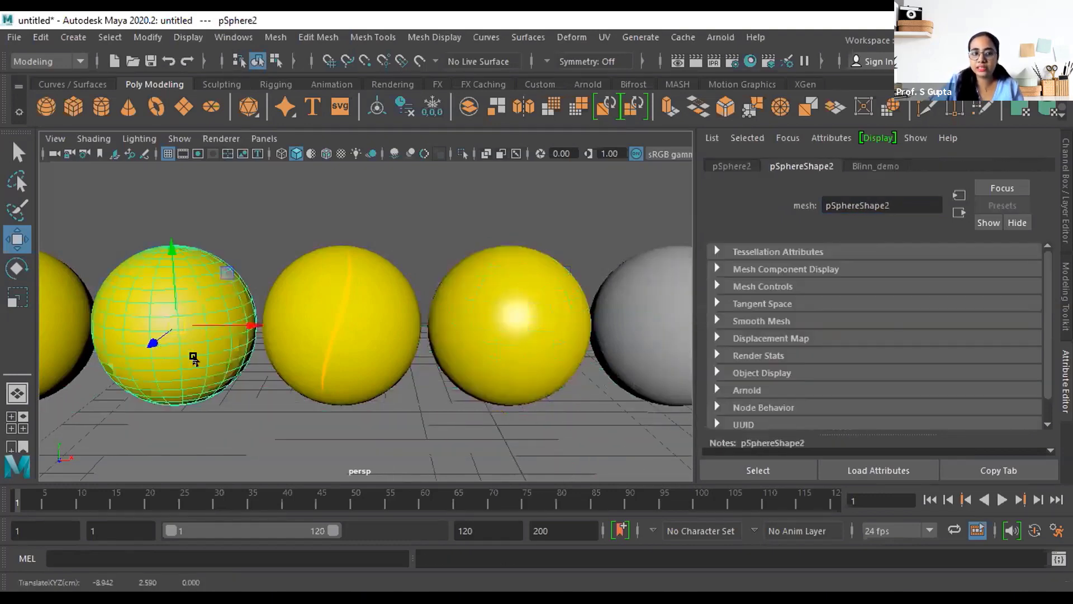
pyautogui.click(875, 166)
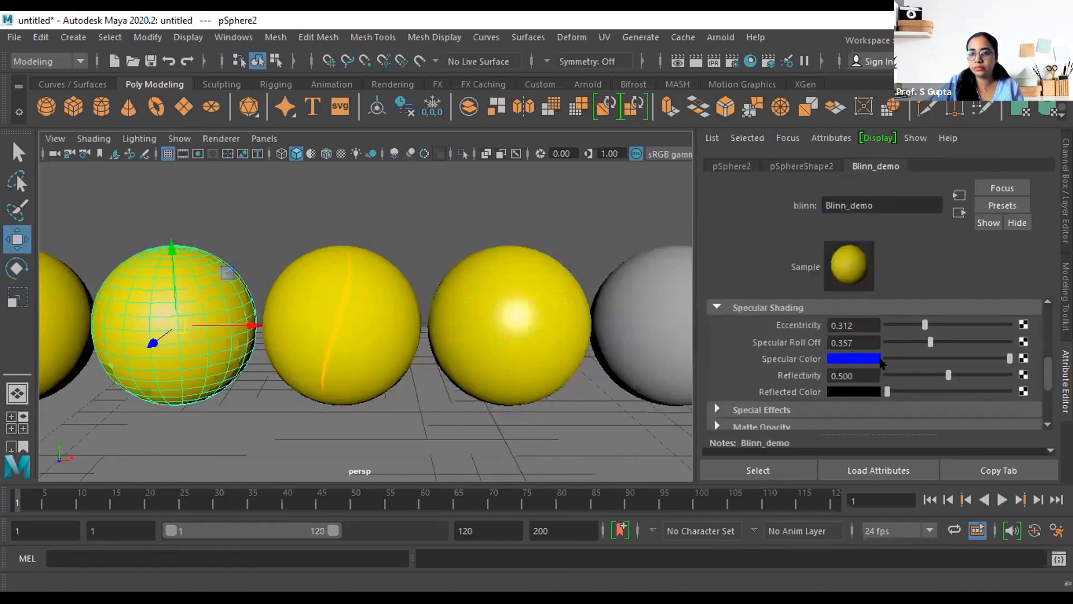
pyautogui.moveTo(919, 324); pyautogui.dragTo(1014, 341)
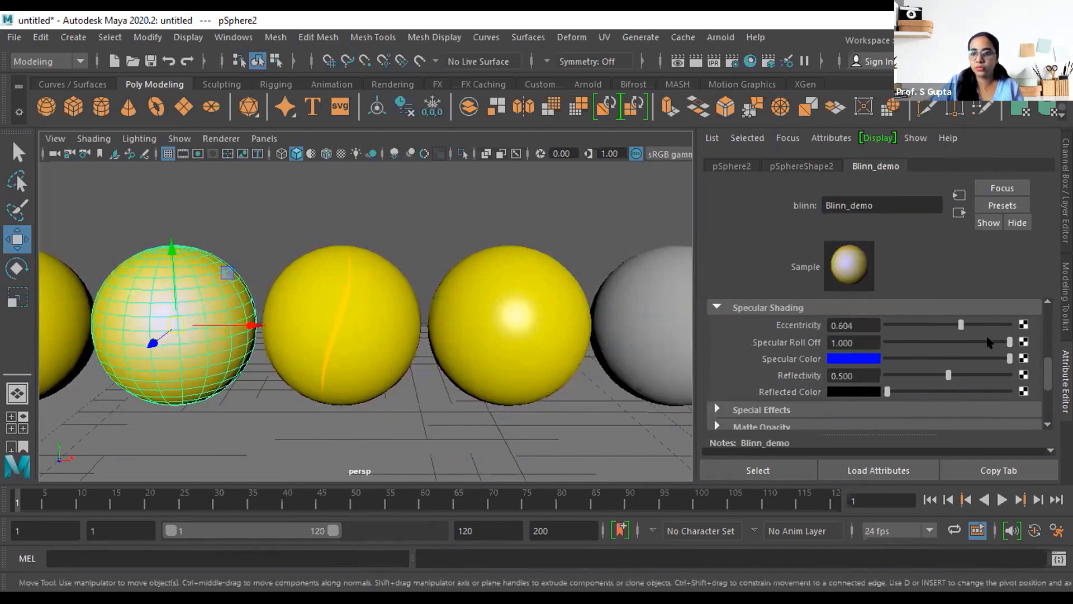
pyautogui.moveTo(981, 346); pyautogui.dragTo(948, 325)
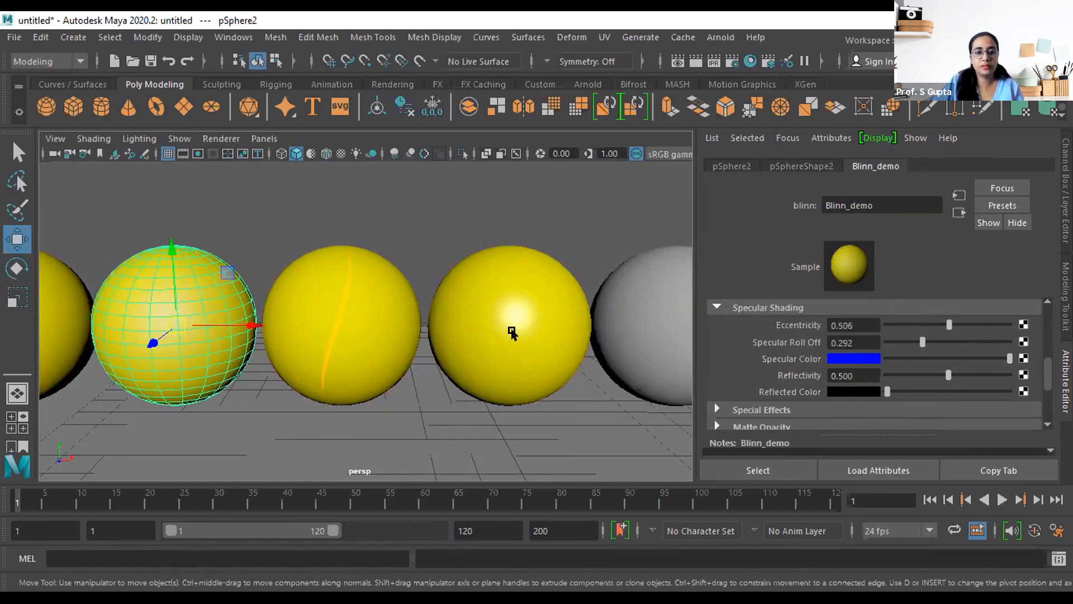
# Set the specular Cosine Power of phong_demo on the fourth sphere to 5.182
pyautogui.click(512, 333)
pyautogui.click(879, 166)
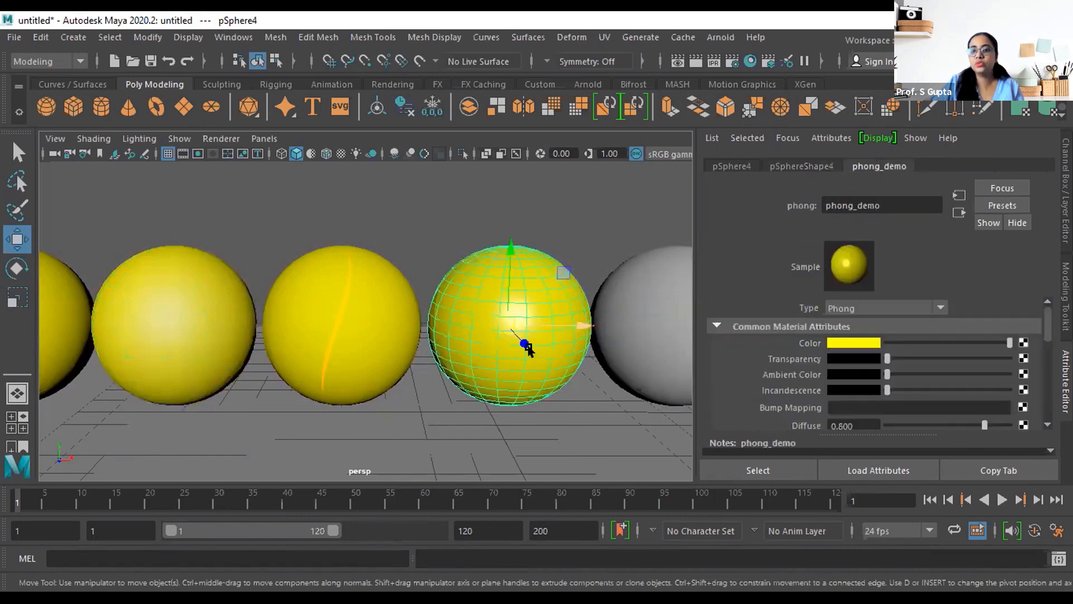
pyautogui.scroll(-5, 905, 372)
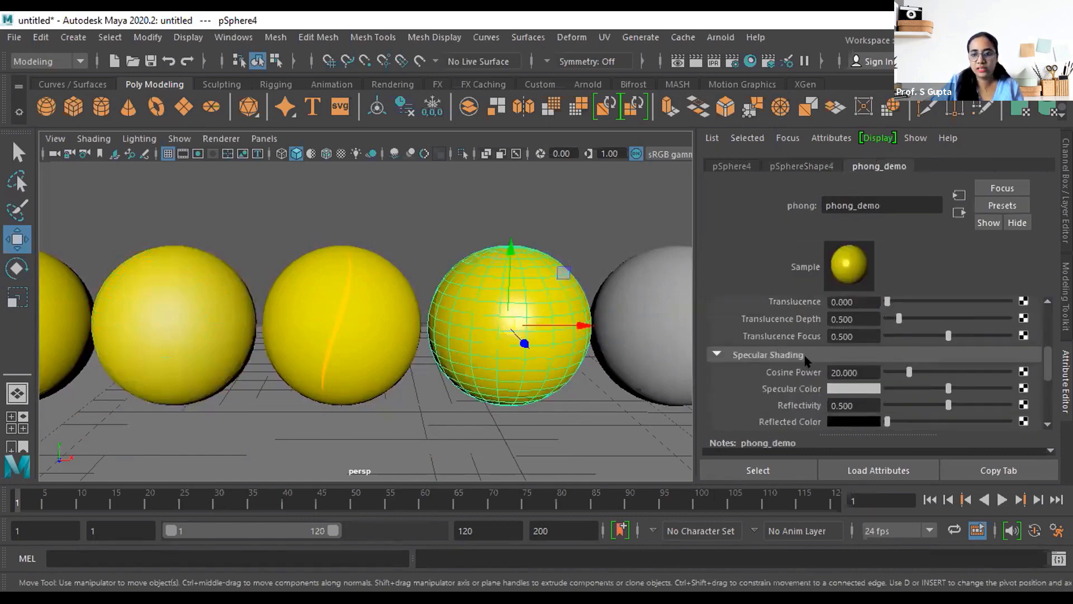
pyautogui.keyDown('alt'); pyautogui.moveTo(551, 385); pyautogui.dragTo(522, 384, button='middle'); pyautogui.keyUp('alt')
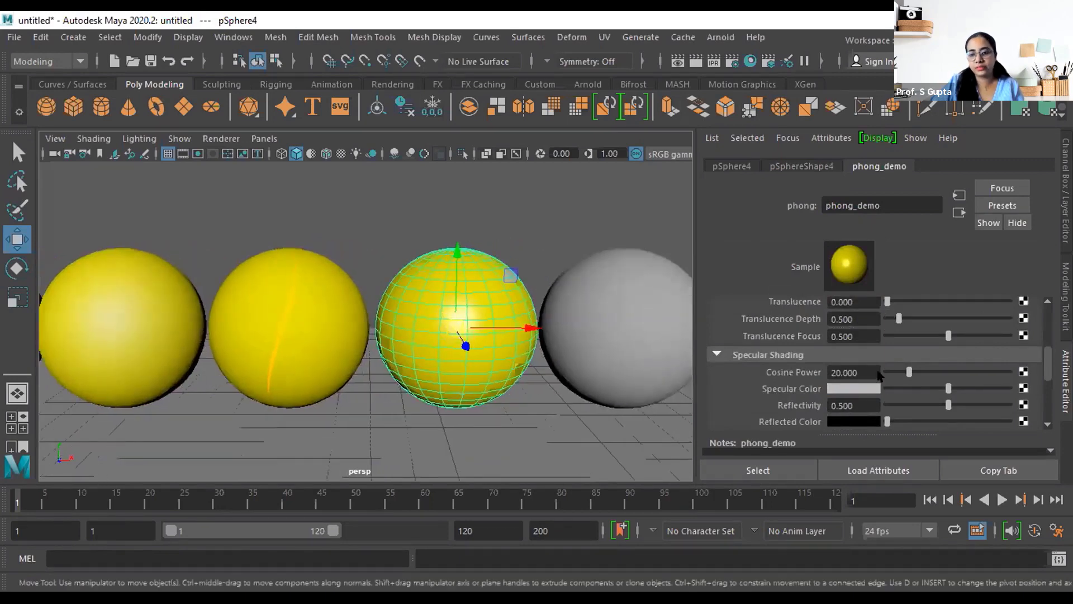
pyautogui.moveTo(906, 371); pyautogui.dragTo(867, 373)
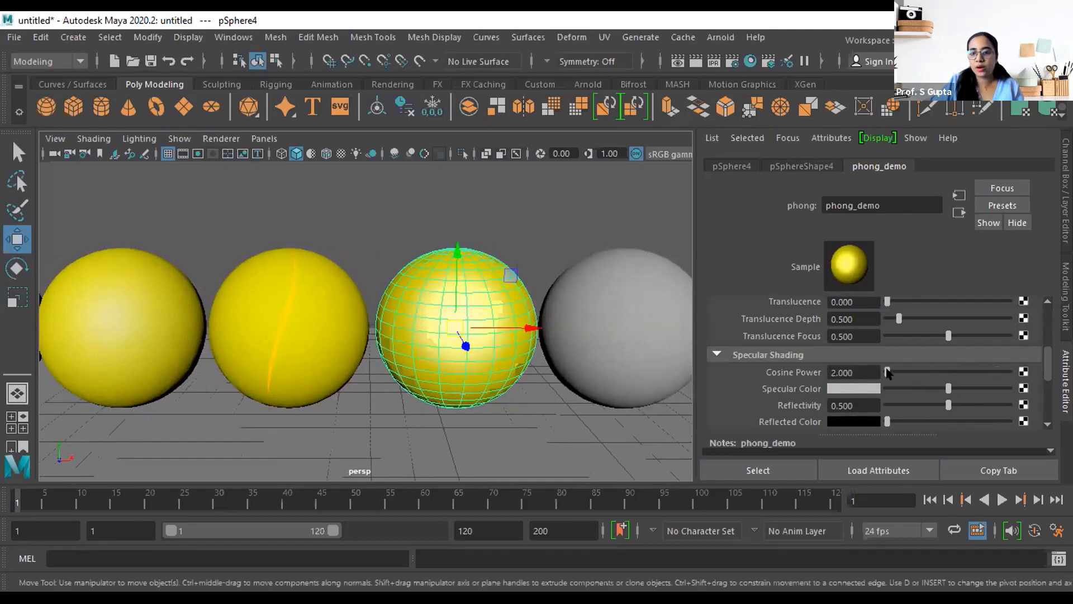
pyautogui.moveTo(884, 373)
pyautogui.mouseDown()
pyautogui.moveTo(1011, 371)
pyautogui.moveTo(889, 373)
pyautogui.mouseUp()
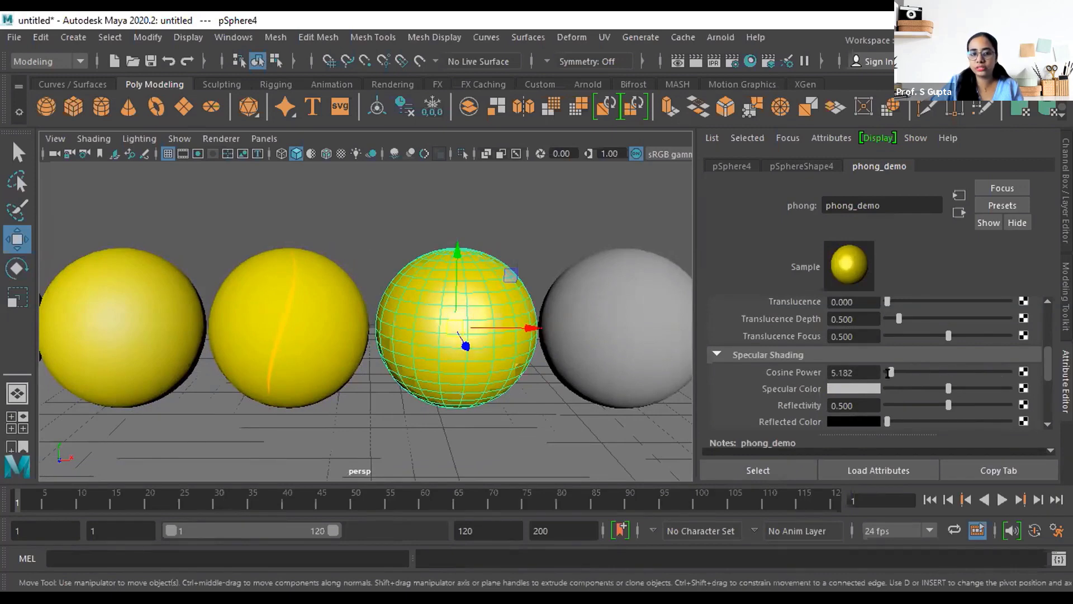
# Set the Eccentricity of Blinn_demo on the second sphere to 0.721 and its Specular Roll Off to 0.357
pyautogui.click(124, 329)
pyautogui.click(885, 164)
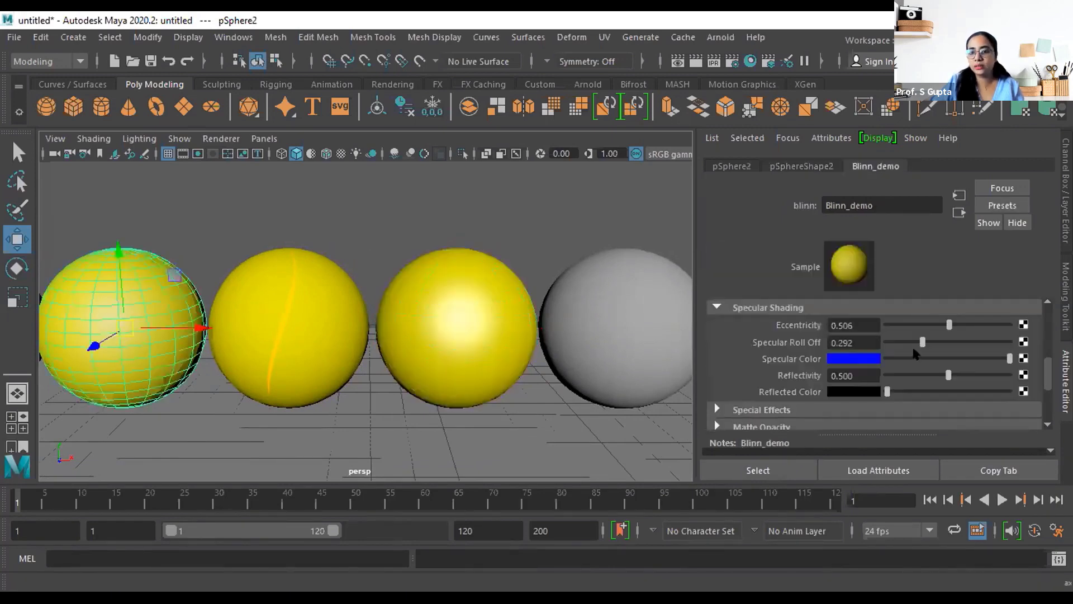
pyautogui.scroll(-3, 918, 350)
pyautogui.scroll(4, 918, 350)
pyautogui.moveTo(950, 356); pyautogui.dragTo(930, 373)
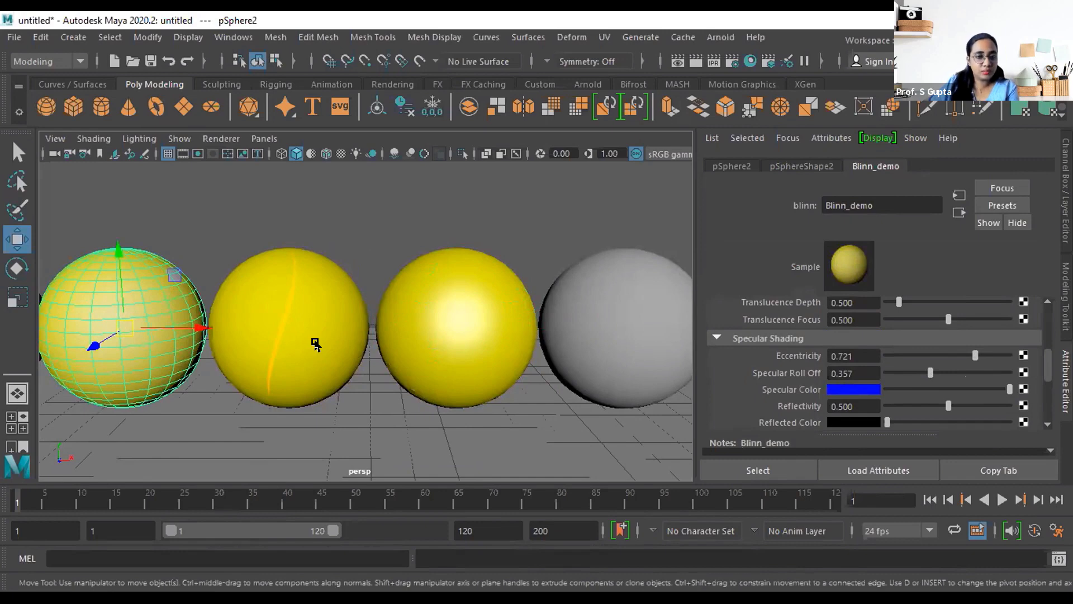
# Lower the Cosine Power of phong_demo to 2.000, checking the fourth sphere's highlight while it is deselected
pyautogui.click(454, 352)
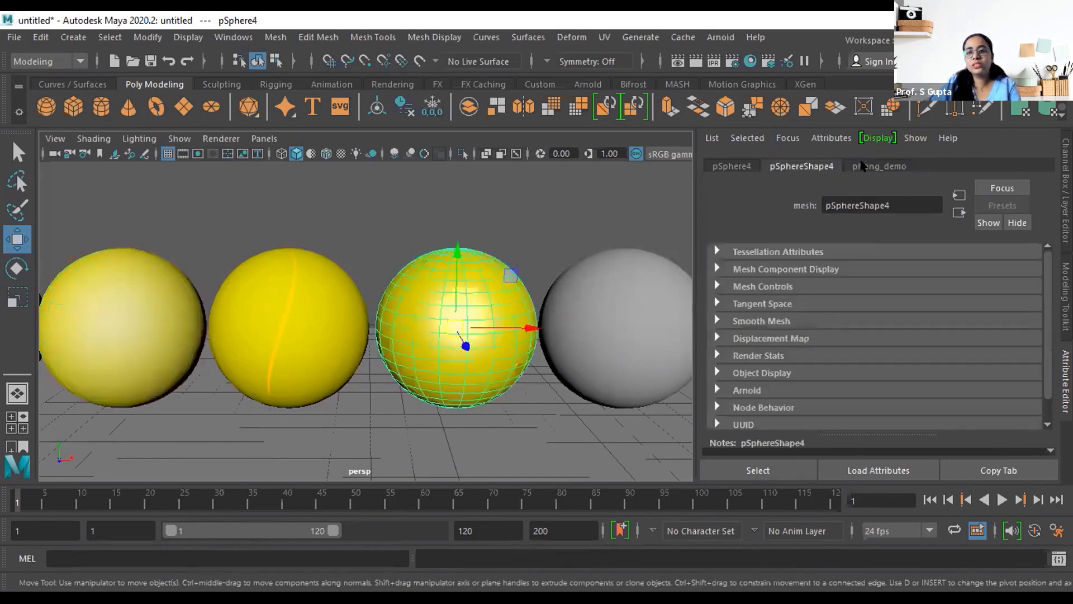
pyautogui.click(862, 166)
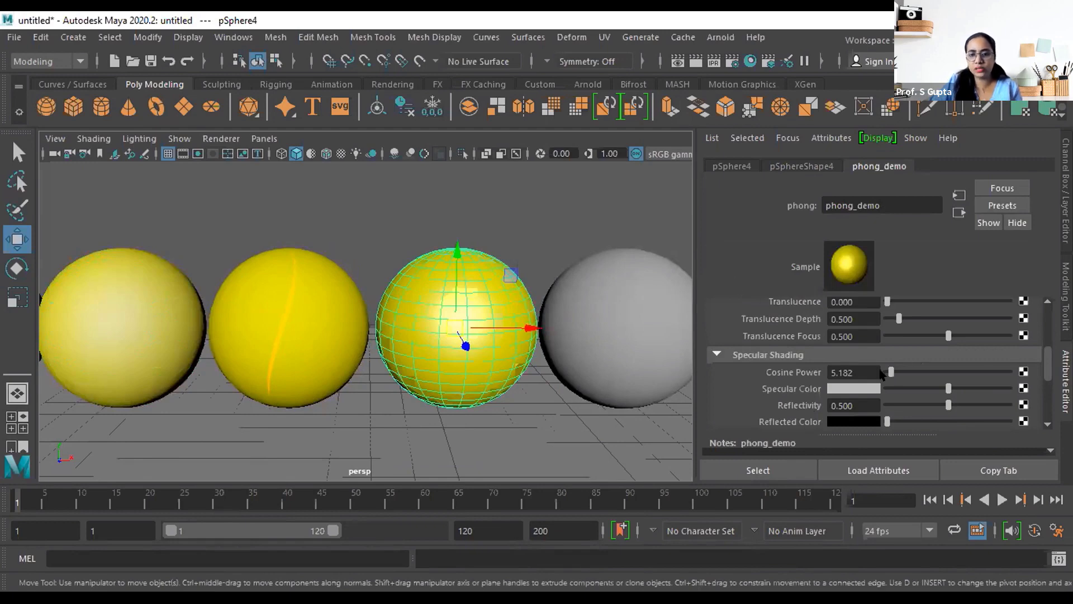
pyautogui.moveTo(889, 375)
pyautogui.mouseDown()
pyautogui.moveTo(879, 374)
pyautogui.moveTo(908, 373)
pyautogui.moveTo(886, 362)
pyautogui.moveTo(952, 366)
pyautogui.moveTo(887, 359)
pyautogui.mouseUp()
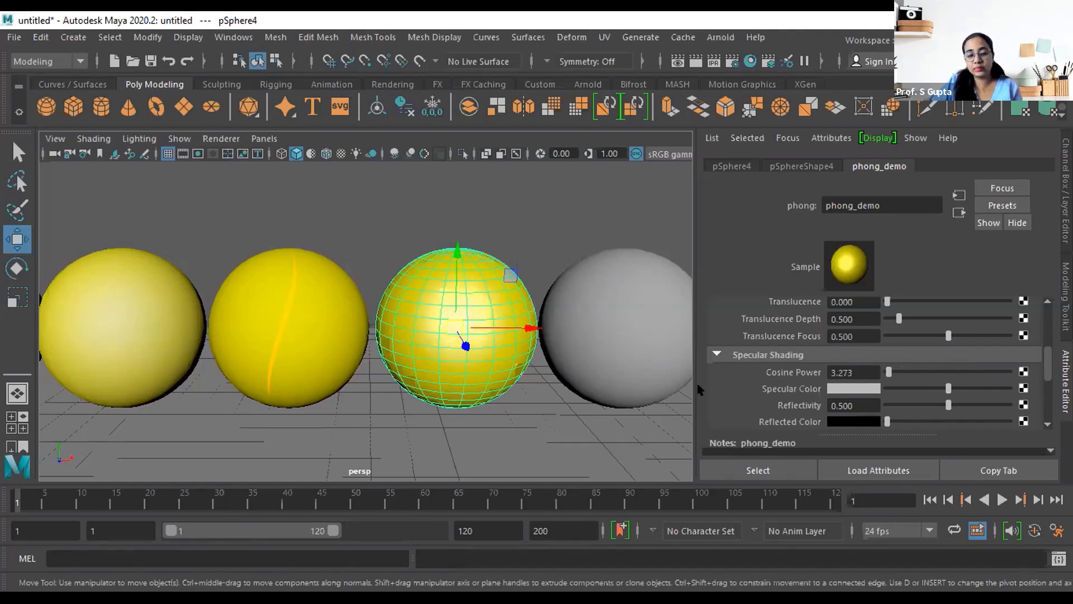
pyautogui.click(528, 398)
pyautogui.click(462, 307)
pyautogui.keyDown('alt'); pyautogui.moveTo(501, 370); pyautogui.dragTo(501, 359); pyautogui.keyUp('alt')
pyautogui.click(891, 164)
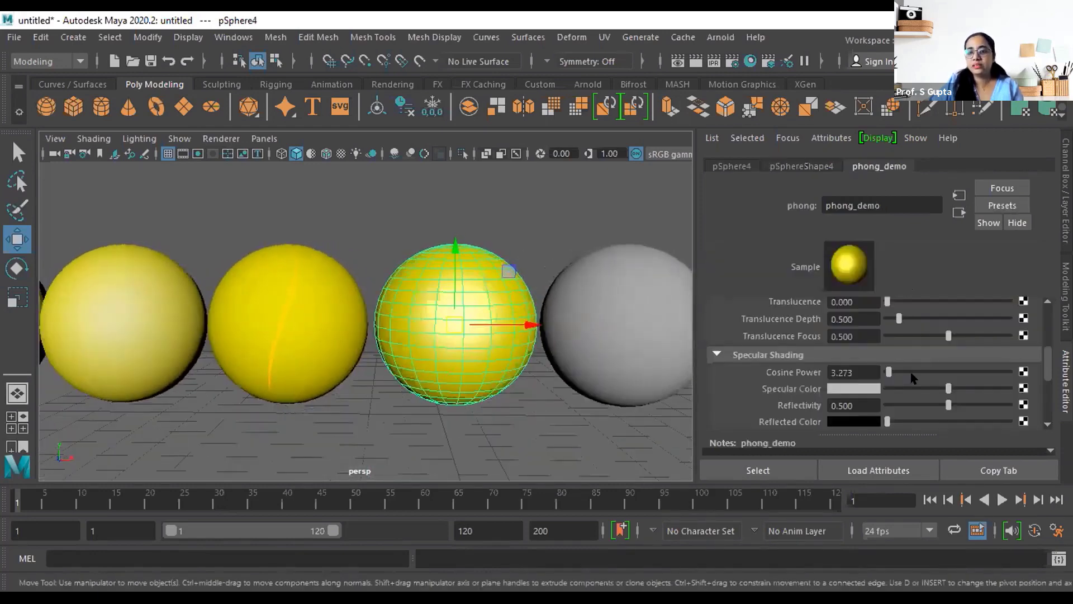
pyautogui.moveTo(887, 371)
pyautogui.mouseDown()
pyautogui.moveTo(961, 372)
pyautogui.moveTo(877, 384)
pyautogui.mouseUp()
pyautogui.scroll(-3, 586, 382)
pyautogui.moveTo(587, 384)
pyautogui.keyDown('alt'); pyautogui.mouseDown()
pyautogui.moveTo(567, 397)
pyautogui.moveTo(588, 394)
pyautogui.mouseUp(); pyautogui.keyUp('alt')
pyautogui.keyDown('alt'); pyautogui.moveTo(587, 394); pyautogui.dragTo(425, 392, button='middle'); pyautogui.keyUp('alt')
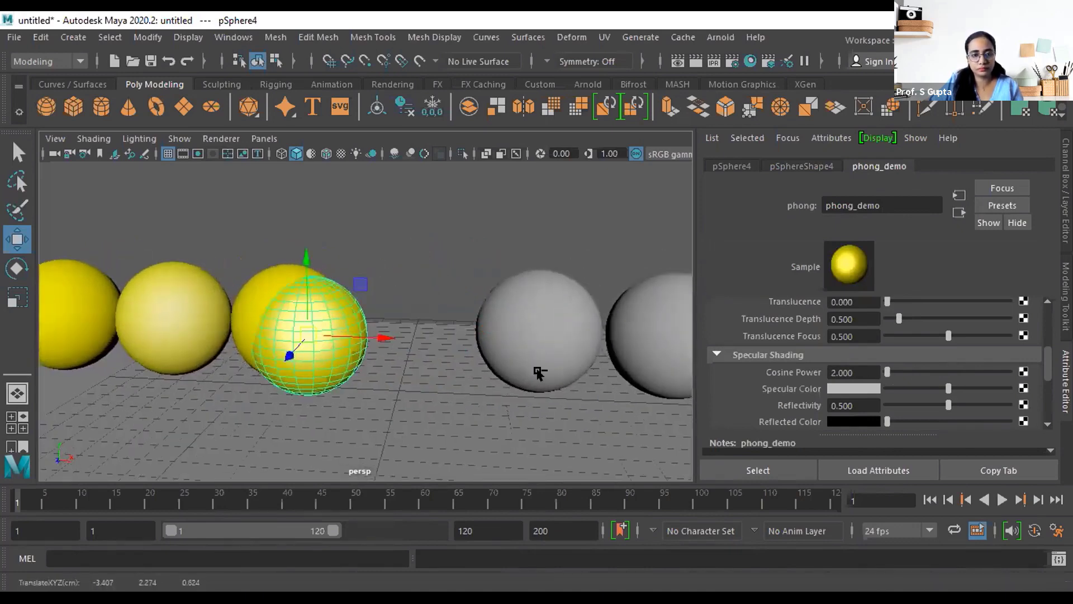
pyautogui.hotkey('ctrl', 'z')
# Assign a new Maya Phong E material to the fifth sphere
pyautogui.click(550, 333)
pyautogui.keyDown('alt'); pyautogui.moveTo(550, 336); pyautogui.dragTo(503, 395); pyautogui.keyUp('alt')
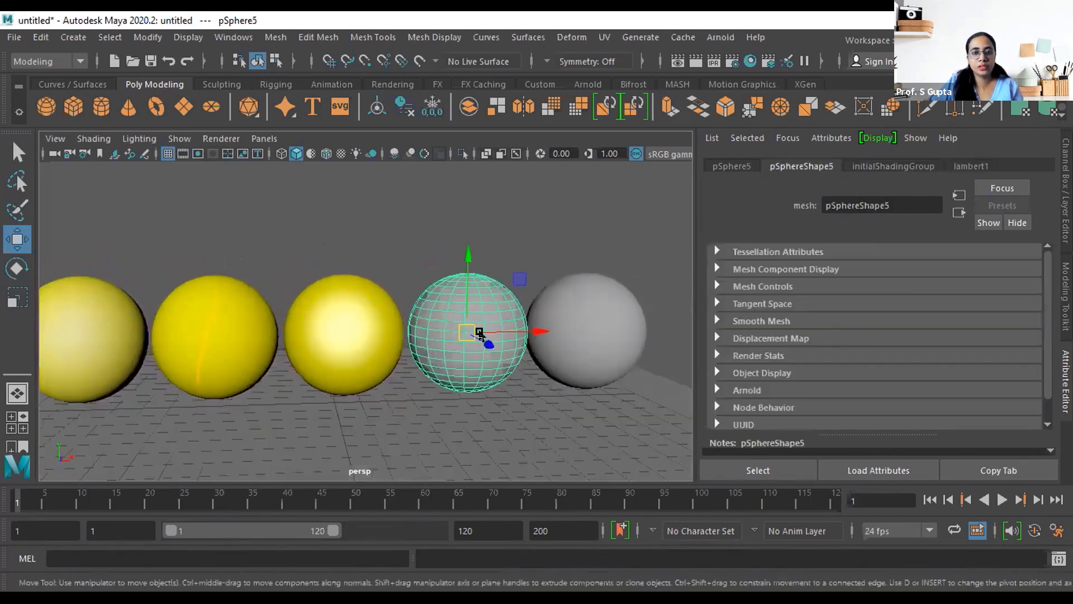
pyautogui.moveTo(485, 335); pyautogui.dragTo(514, 554, button='right')
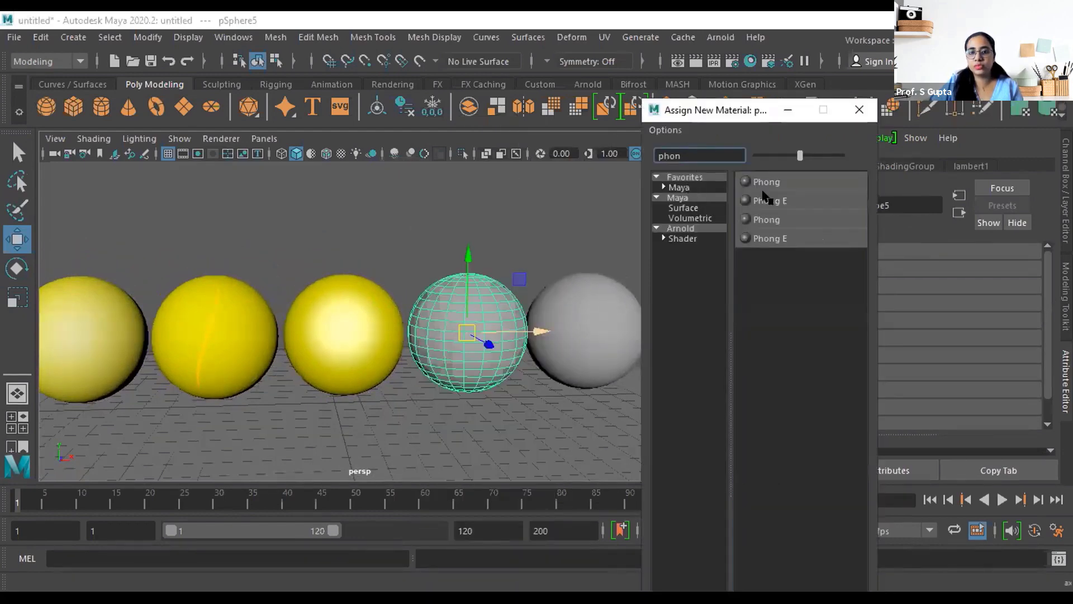
pyautogui.click(767, 199)
# Rename the Phong E material on the fifth sphere to phongE_demo
pyautogui.click(866, 205)
pyautogui.press('BackSpace')
pyautogui.write('_ge')
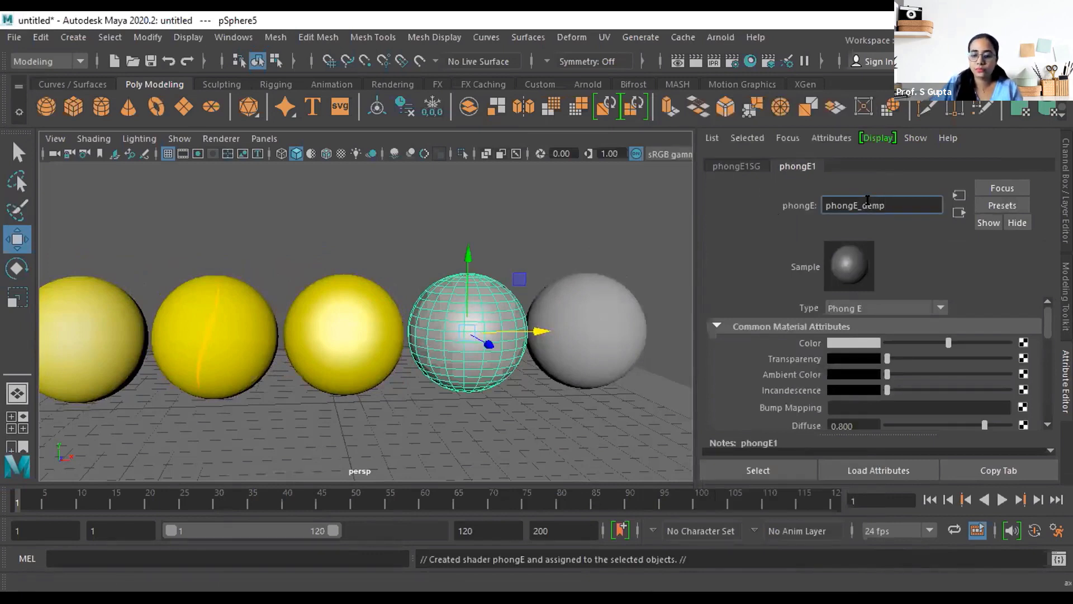
pyautogui.press('Return')
# Compare the deselected Phong E sphere's highlight with the neighbouring spheres from several angles
pyautogui.click(501, 388)
pyautogui.scroll(3, 394, 362)
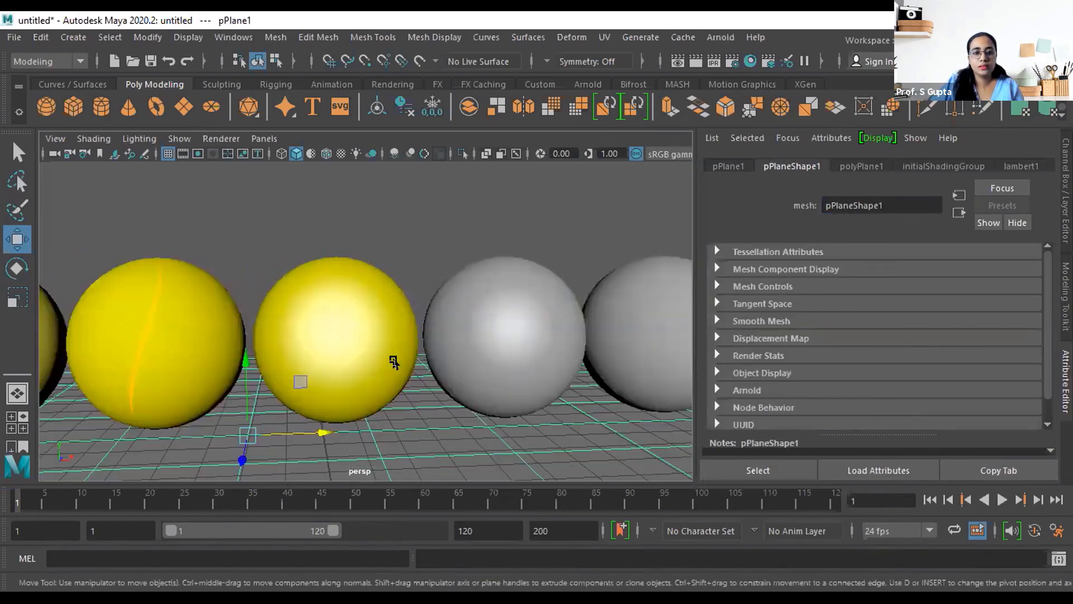
pyautogui.keyDown('alt'); pyautogui.moveTo(419, 401); pyautogui.dragTo(522, 313); pyautogui.keyUp('alt')
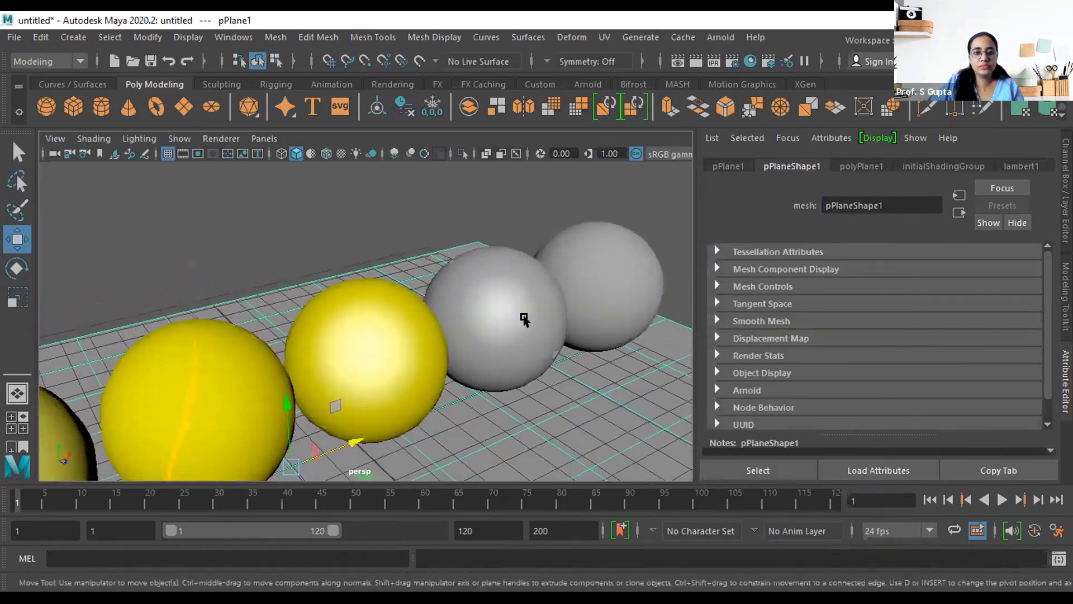
pyautogui.scroll(-3, 295, 407)
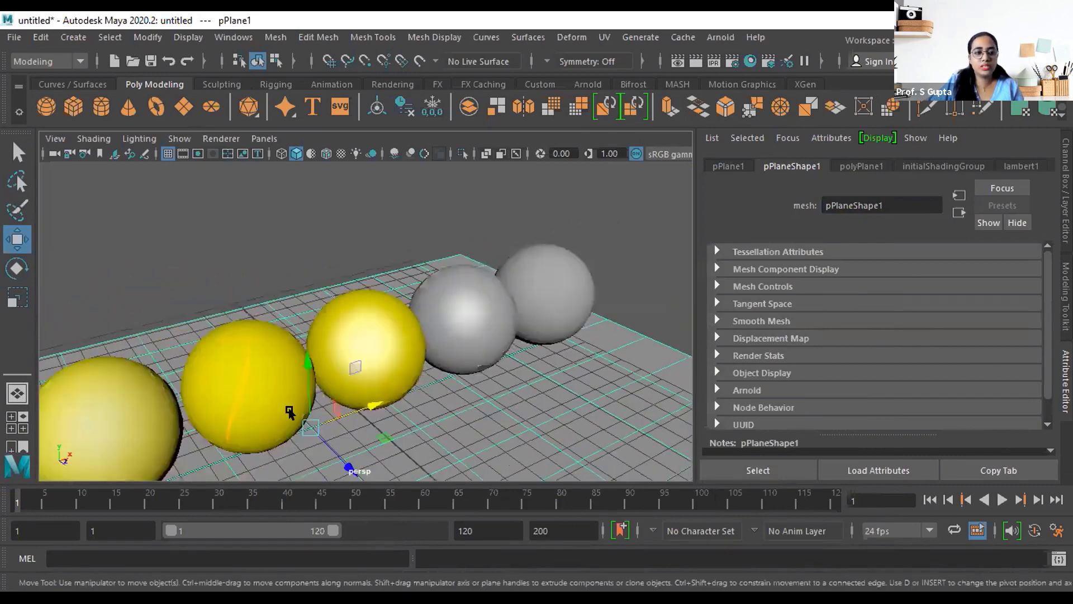
pyautogui.keyDown('alt'); pyautogui.moveTo(148, 427); pyautogui.dragTo(229, 369, button='middle'); pyautogui.keyUp('alt')
# Set the Eccentricity of Blinn_demo to 0.454 and Specular Roll Off to 0.487, and inspect the deselected second sphere
pyautogui.click(230, 369)
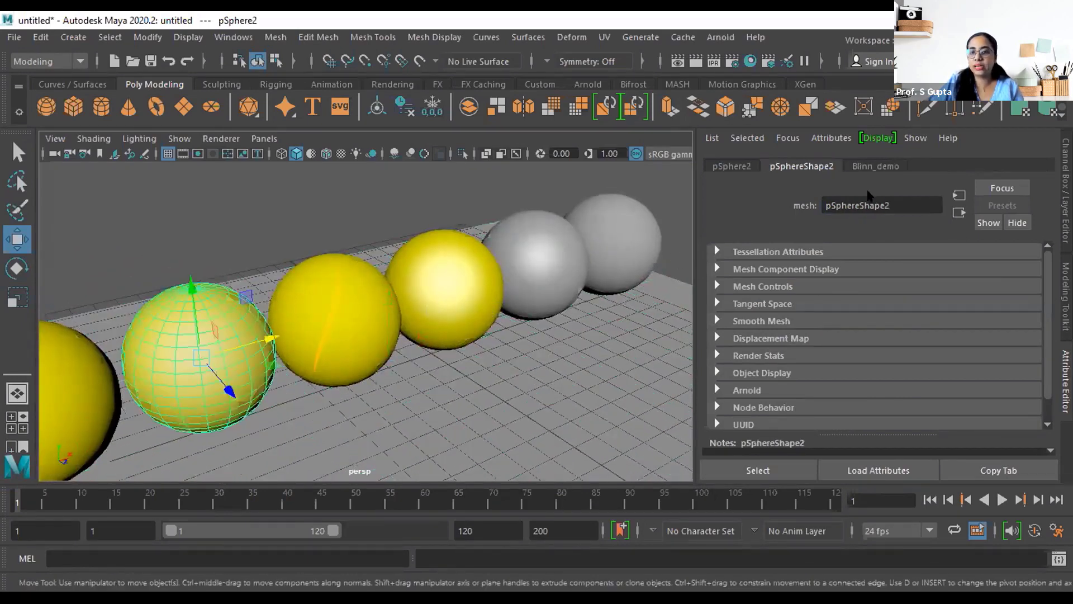
pyautogui.click(868, 165)
pyautogui.moveTo(950, 354)
pyautogui.mouseDown()
pyautogui.moveTo(922, 358)
pyautogui.moveTo(946, 372)
pyautogui.mouseUp()
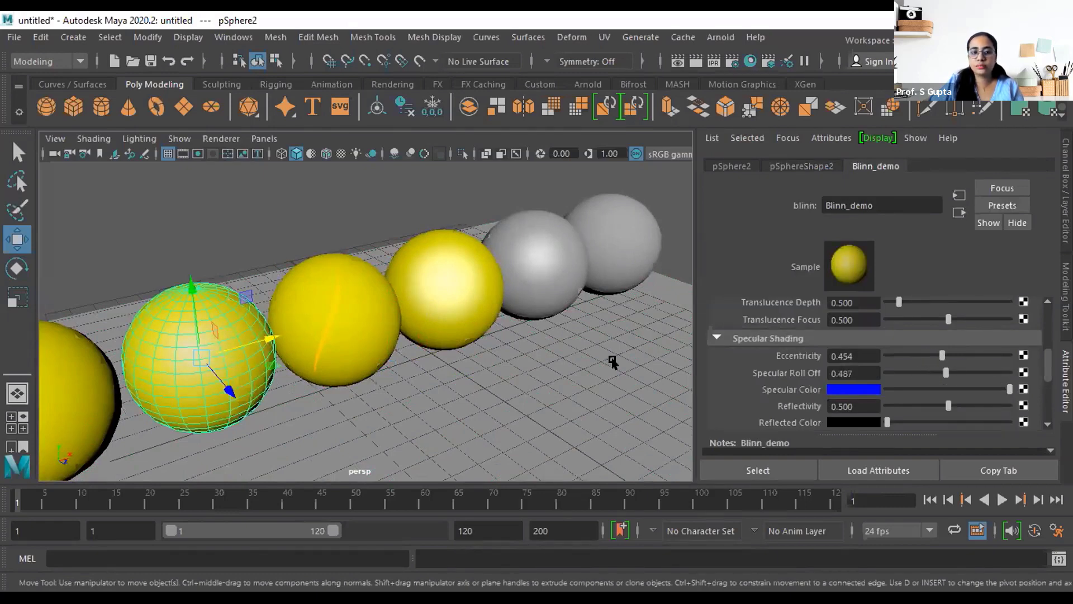
pyautogui.click(579, 393)
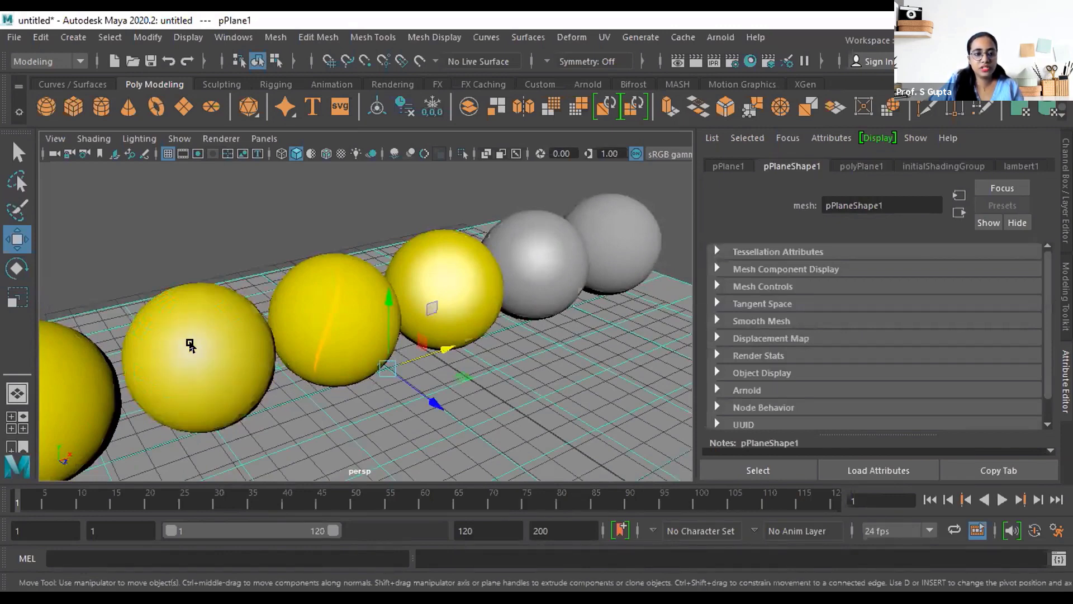
# Set the common color of phongE_demo on the fifth sphere to yellow
pyautogui.click(522, 275)
pyautogui.click(882, 166)
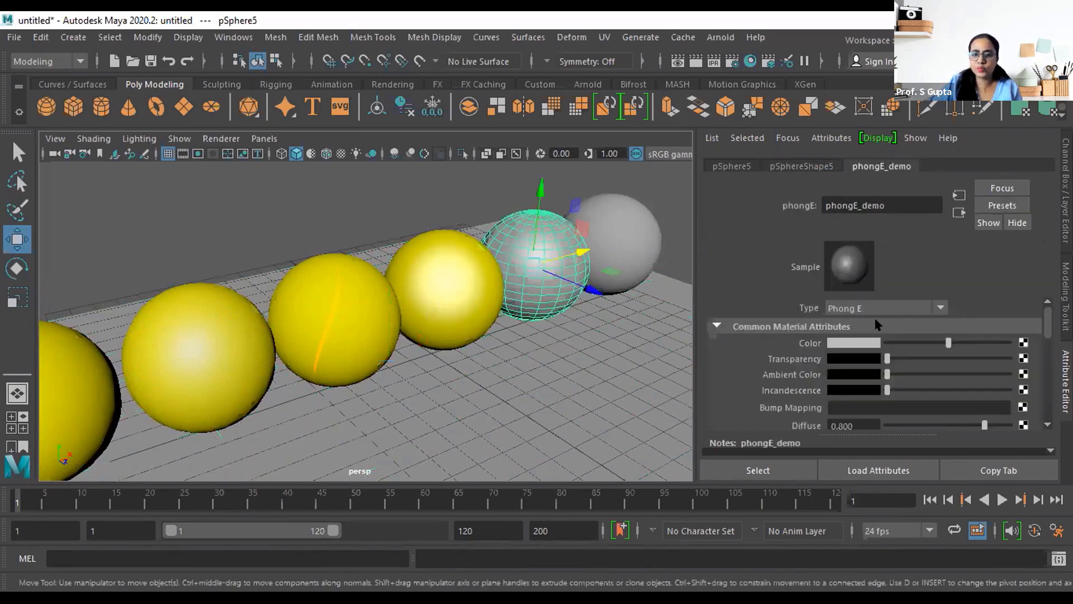
pyautogui.click(855, 342)
pyautogui.click(767, 334)
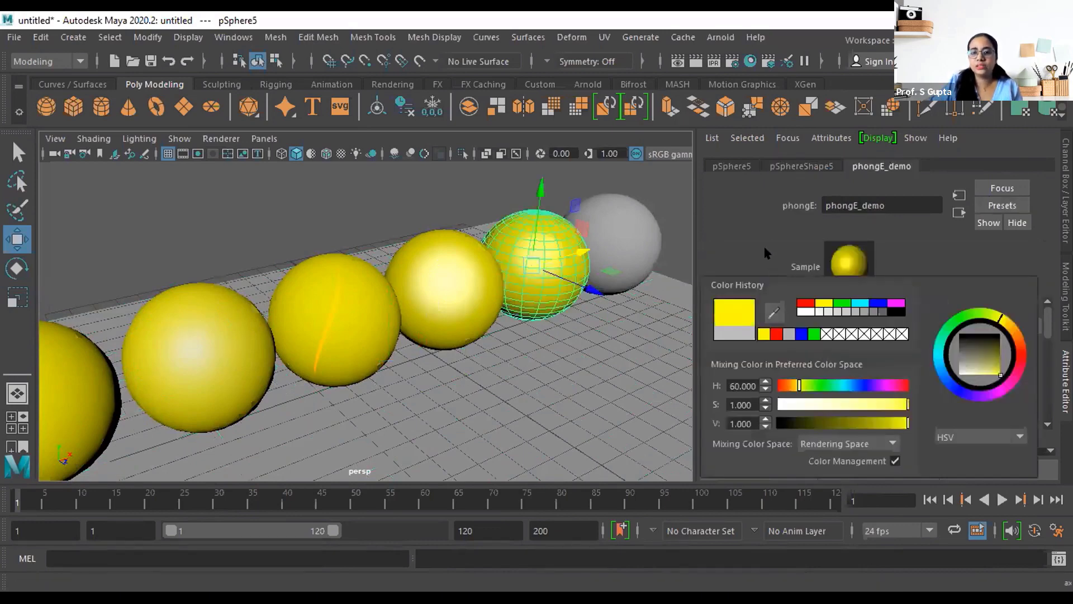
# Set the specular Roughness of phongE_demo to 0.390 and its Highlight Size to 0.688
pyautogui.scroll(-3, 875, 366)
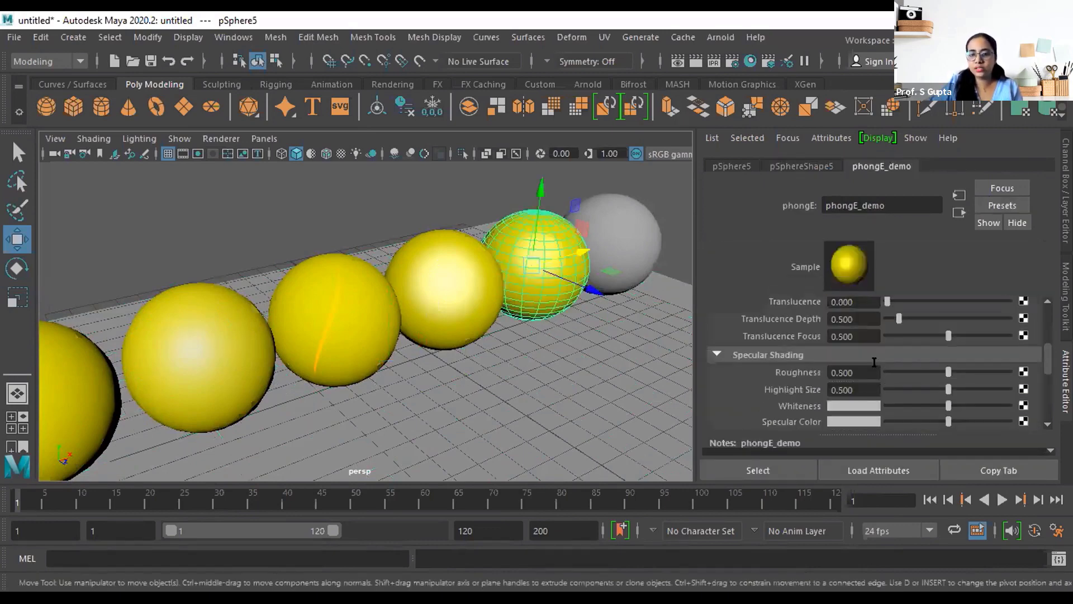
pyautogui.keyDown('alt'); pyautogui.moveTo(589, 359); pyautogui.dragTo(651, 358); pyautogui.keyUp('alt')
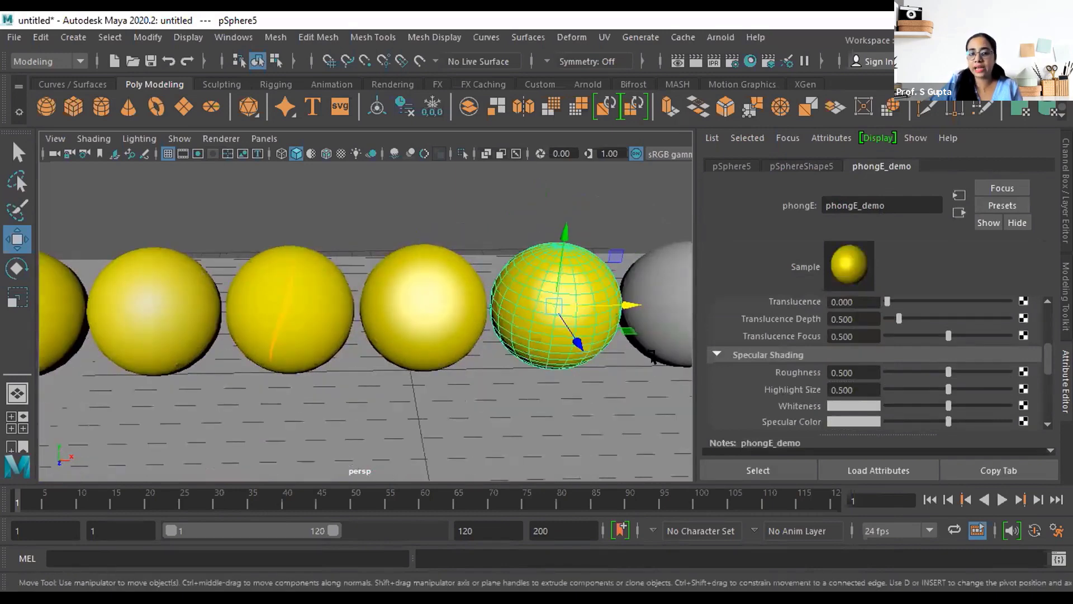
pyautogui.moveTo(541, 384)
pyautogui.keyDown('alt'); pyautogui.mouseDown()
pyautogui.moveTo(575, 371)
pyautogui.moveTo(574, 350)
pyautogui.moveTo(545, 364)
pyautogui.mouseUp(); pyautogui.keyUp('alt')
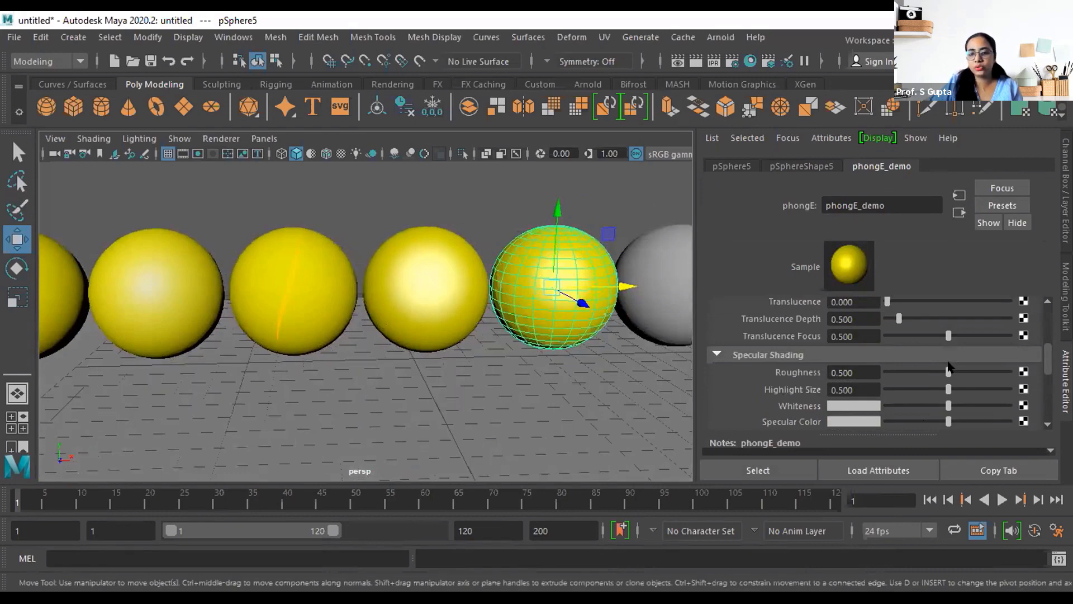
pyautogui.moveTo(949, 372); pyautogui.dragTo(1000, 384)
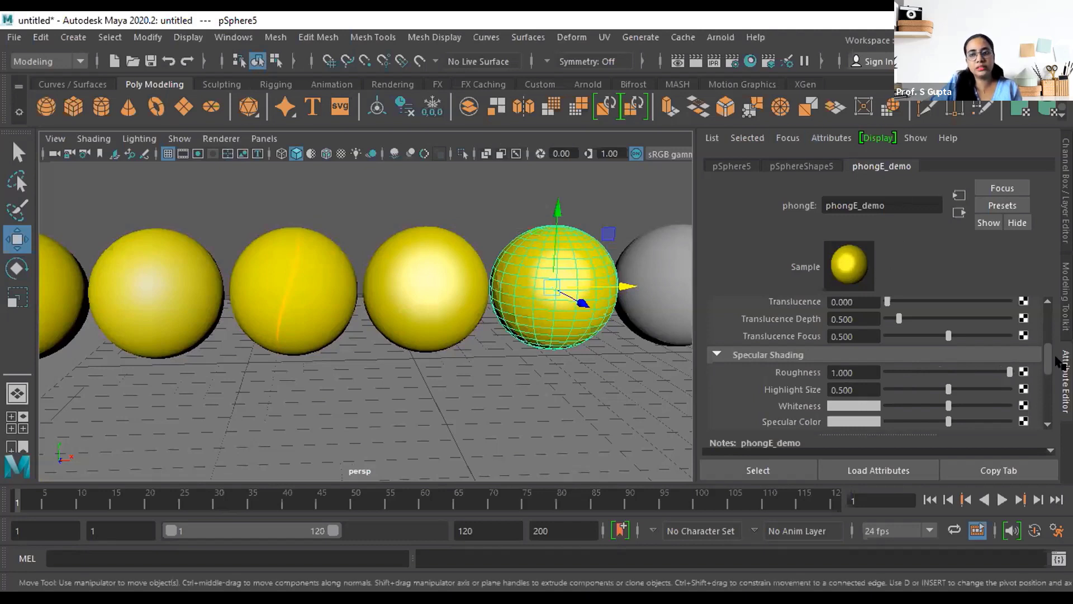
pyautogui.moveTo(949, 389); pyautogui.dragTo(970, 390)
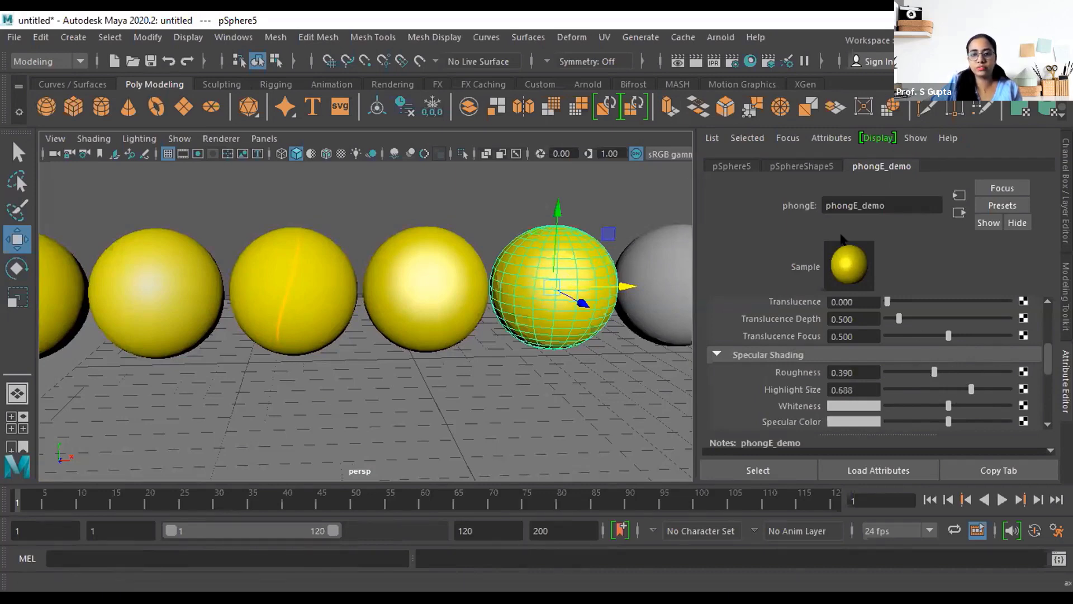
# Compare the Blinn, Phong and Phong E spheres' materials, viewing the whole row from both ends and the front
pyautogui.click(166, 298)
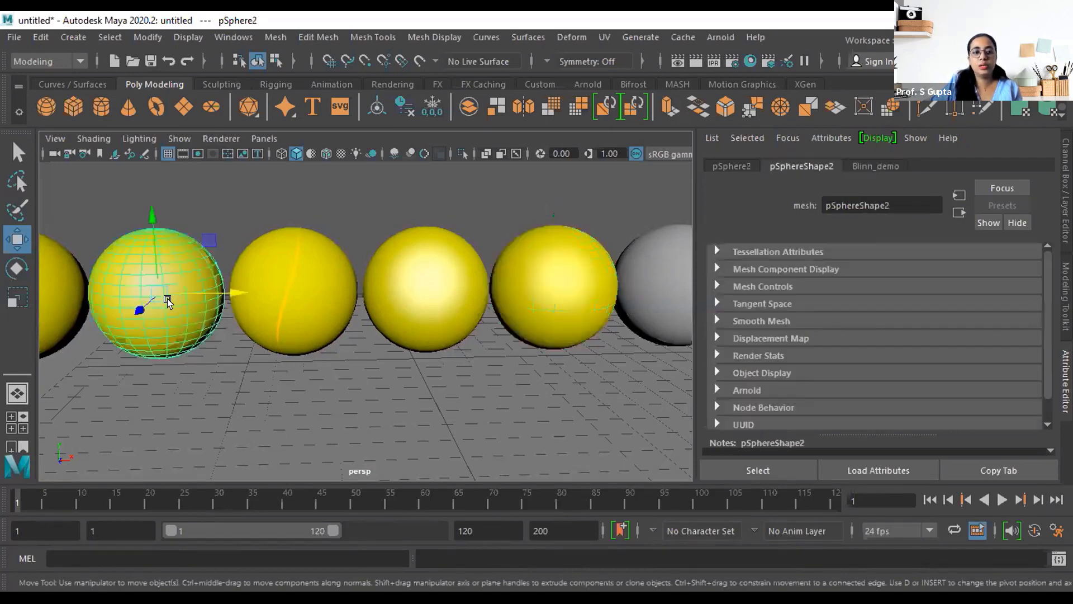
pyautogui.click(877, 166)
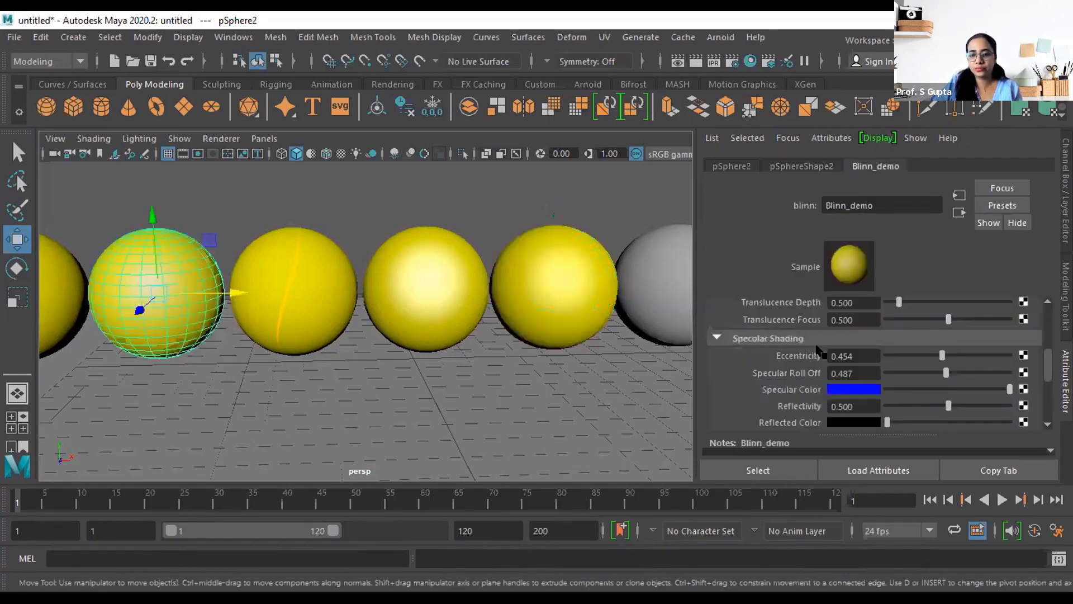
pyautogui.click(421, 283)
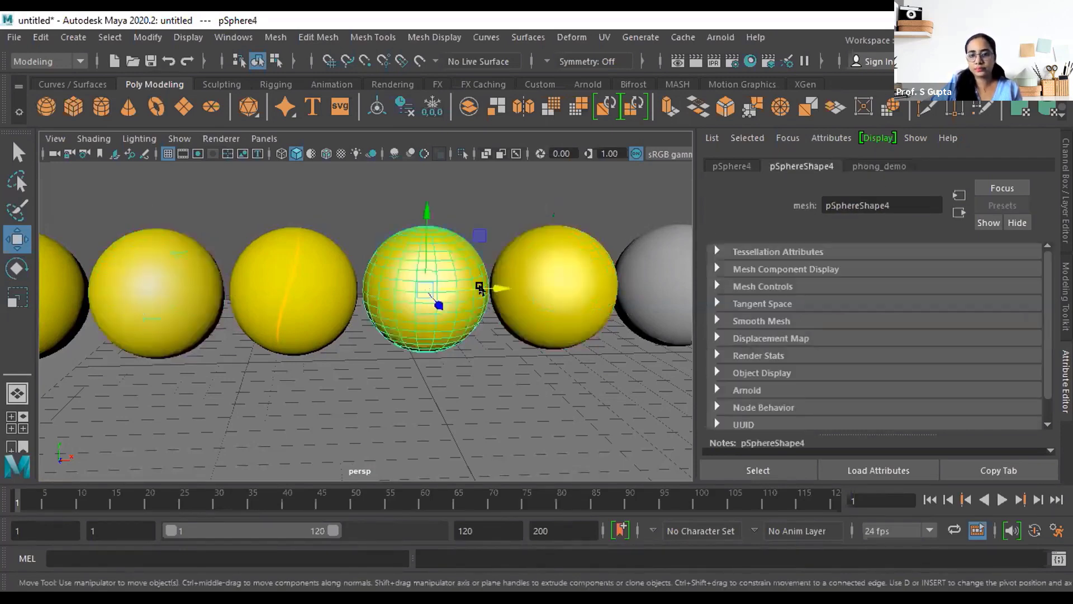
pyautogui.click(600, 301)
pyautogui.scroll(-5, 507, 361)
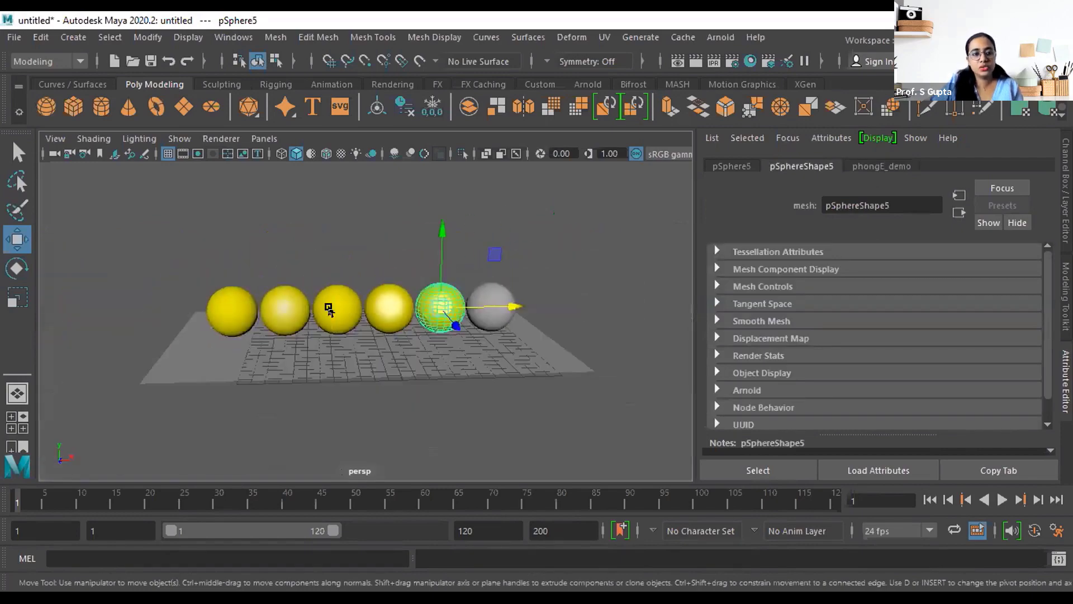
pyautogui.keyDown('alt'); pyautogui.moveTo(527, 350); pyautogui.dragTo(290, 330); pyautogui.keyUp('alt')
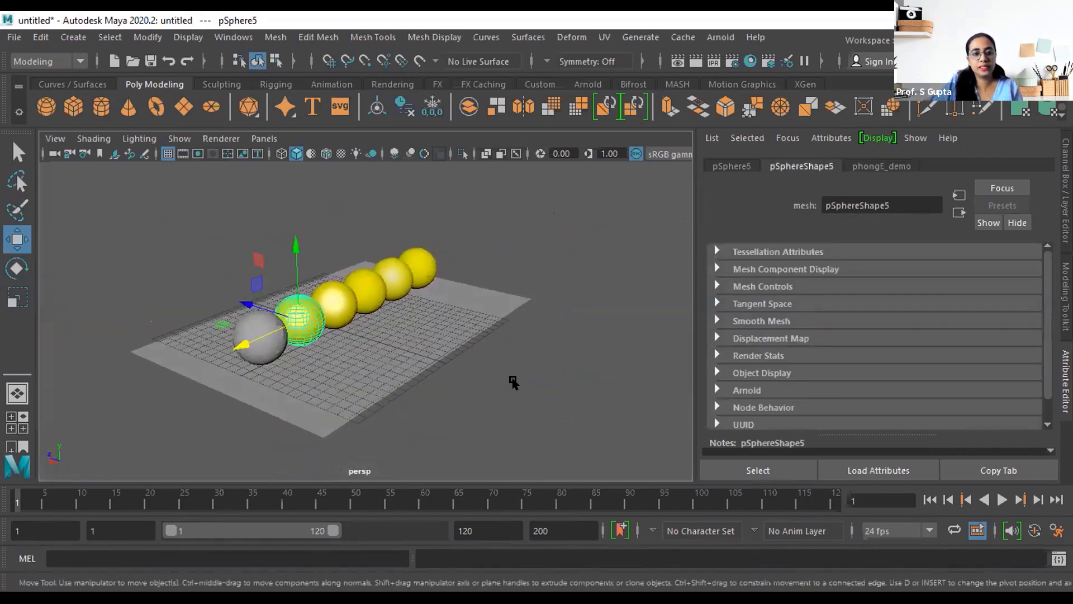
pyautogui.click(512, 381)
pyautogui.scroll(4, 223, 359)
pyautogui.keyDown('alt'); pyautogui.moveTo(224, 359); pyautogui.dragTo(402, 376); pyautogui.keyUp('alt')
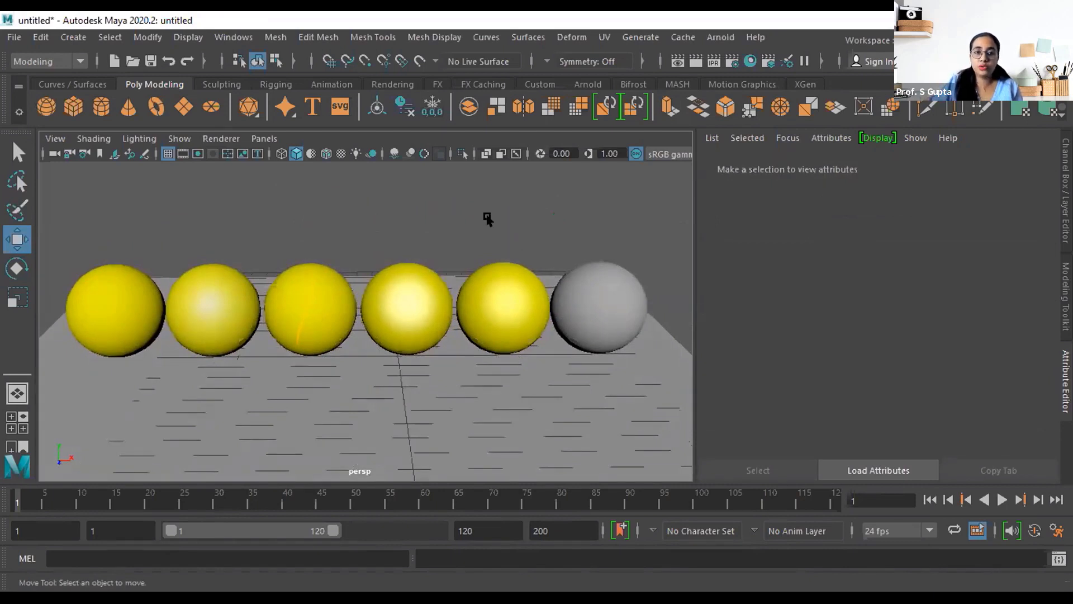
pyautogui.click(722, 39)
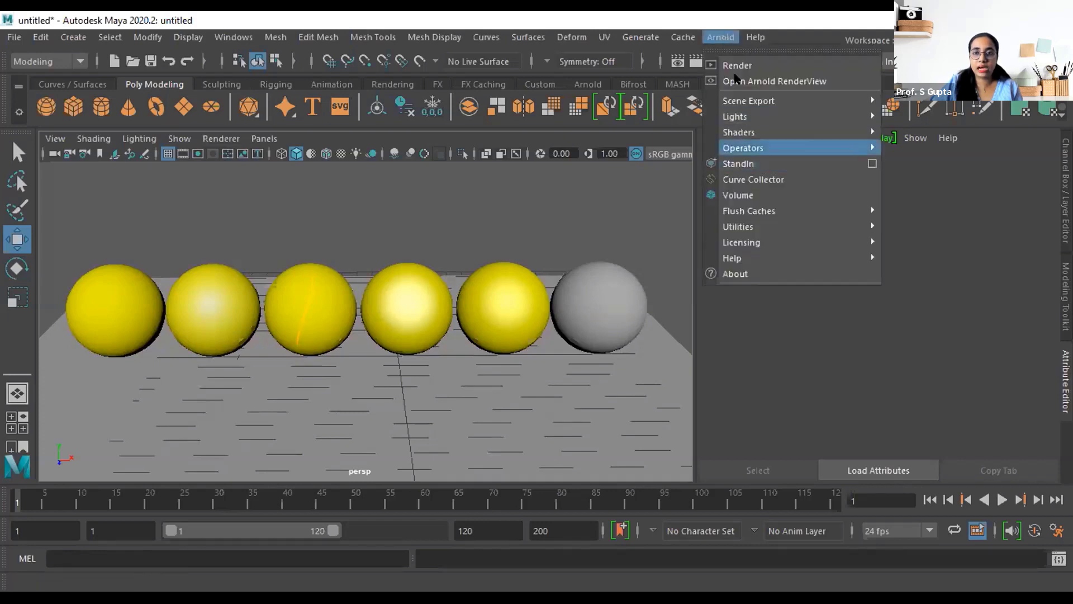
pyautogui.click(468, 223)
pyautogui.click(613, 326)
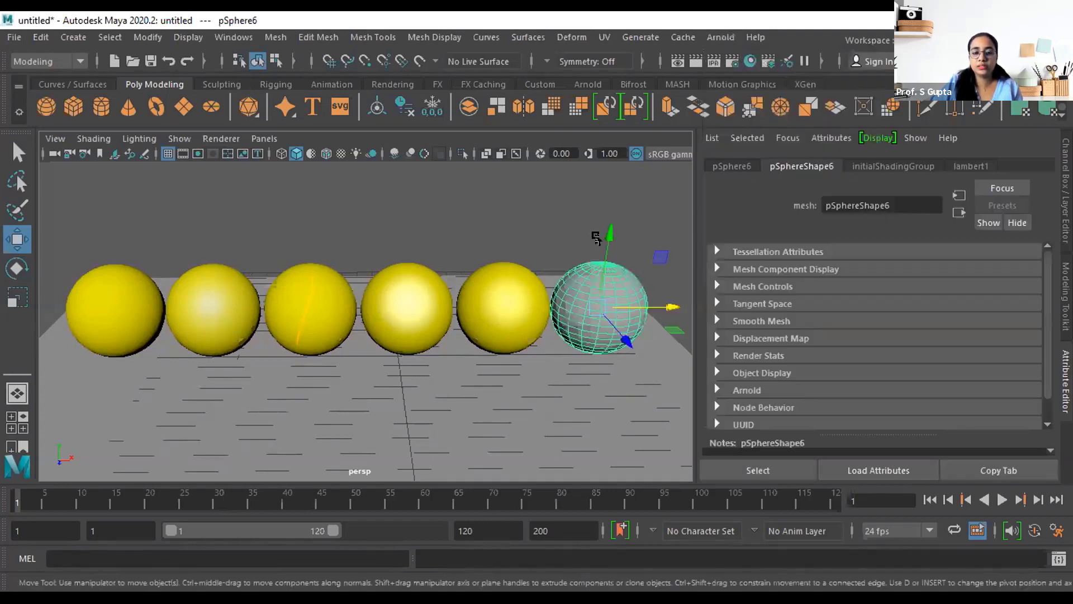
pyautogui.click(514, 220)
pyautogui.click(594, 310)
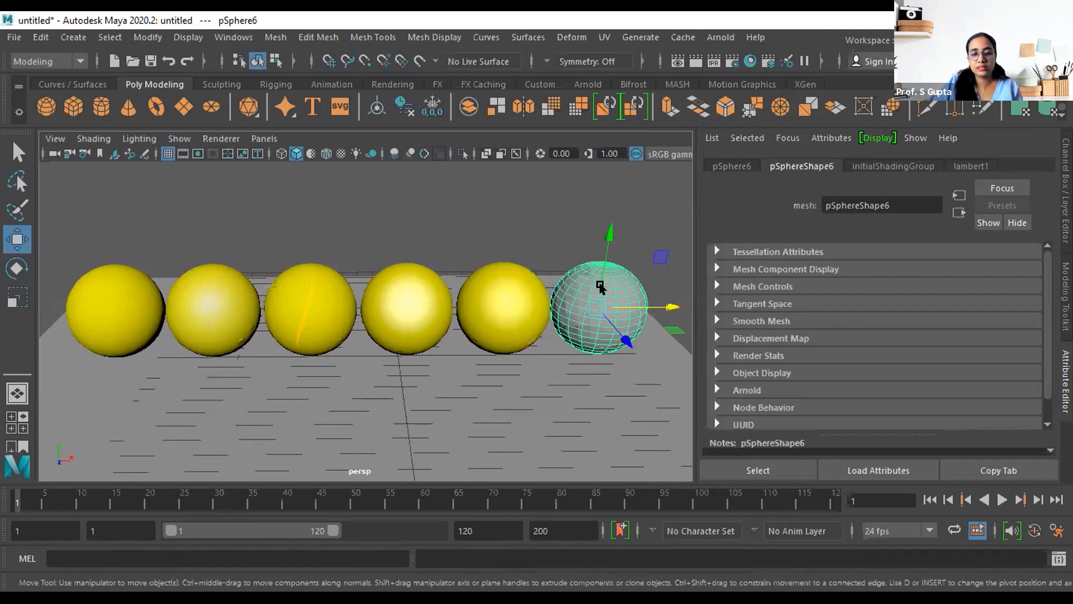
pyautogui.click(630, 245)
pyautogui.click(616, 281)
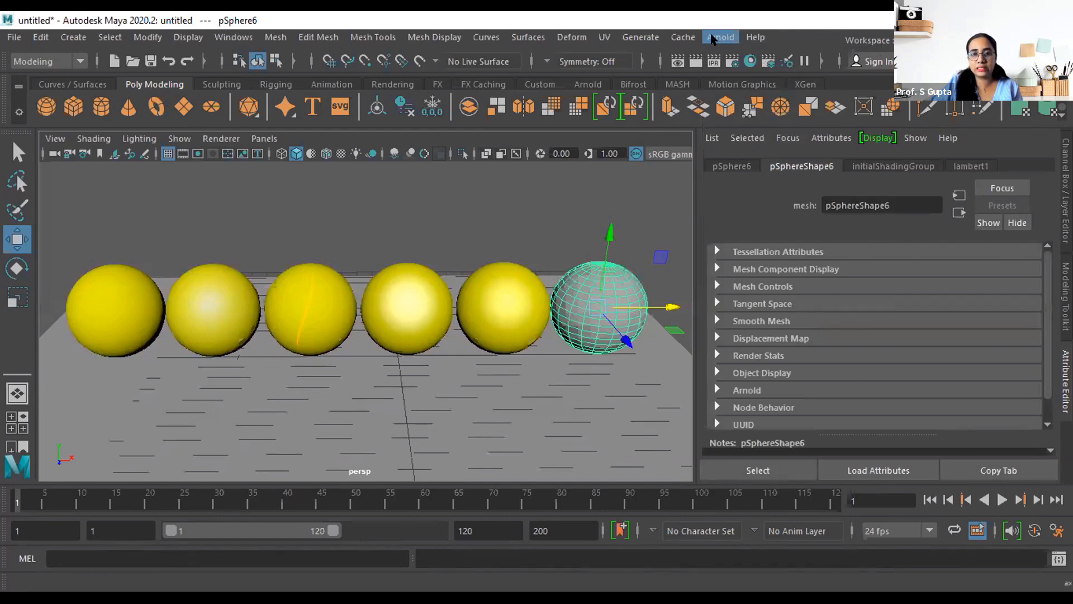
# Switch the scene's renderer to Arnold Renderer in the render settings
pyautogui.click(727, 61)
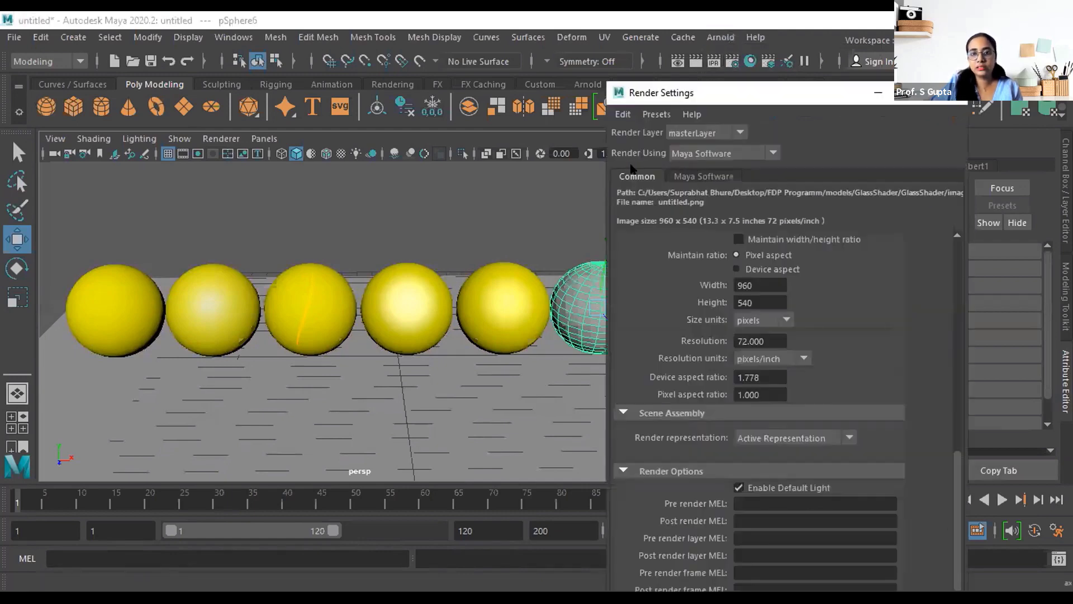
pyautogui.click(701, 153)
pyautogui.click(680, 217)
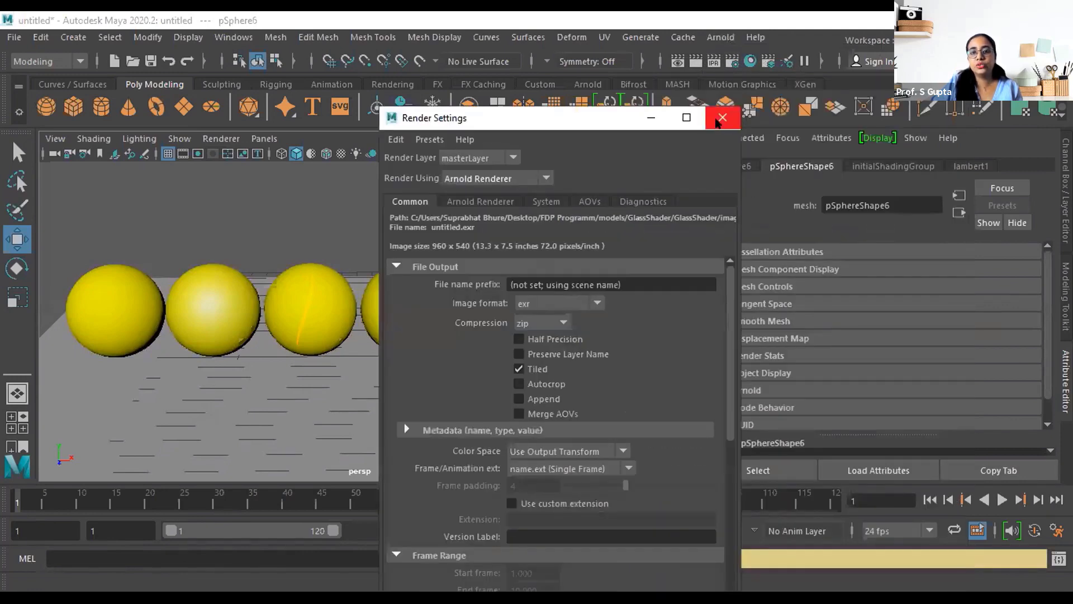
pyautogui.click(721, 118)
pyautogui.click(565, 242)
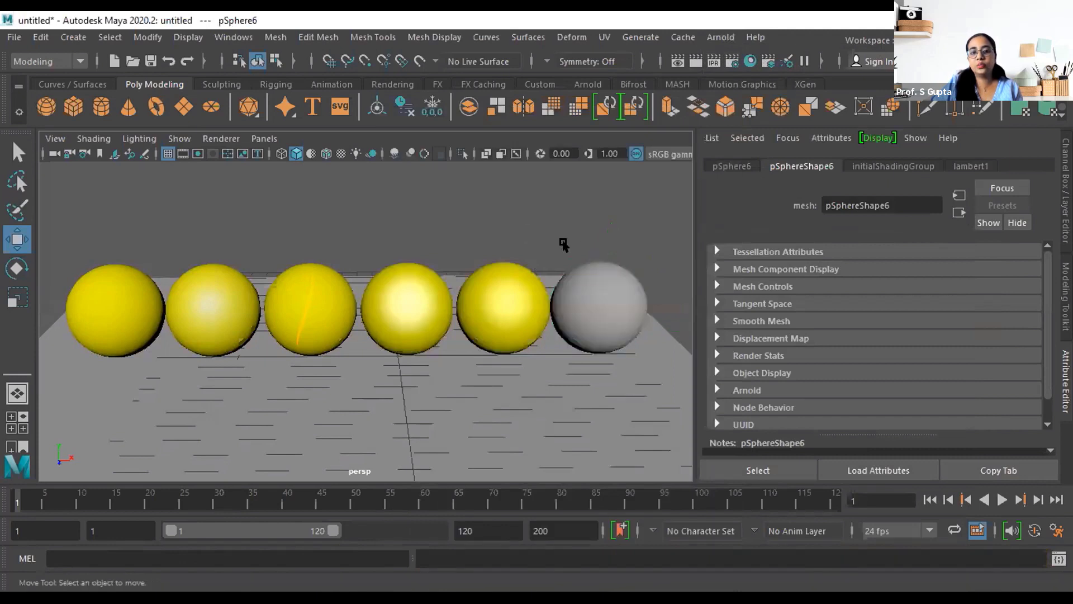
# Select the five yellow spheres and the gray sixth sphere in turn to contrast the two groups
pyautogui.click(595, 271)
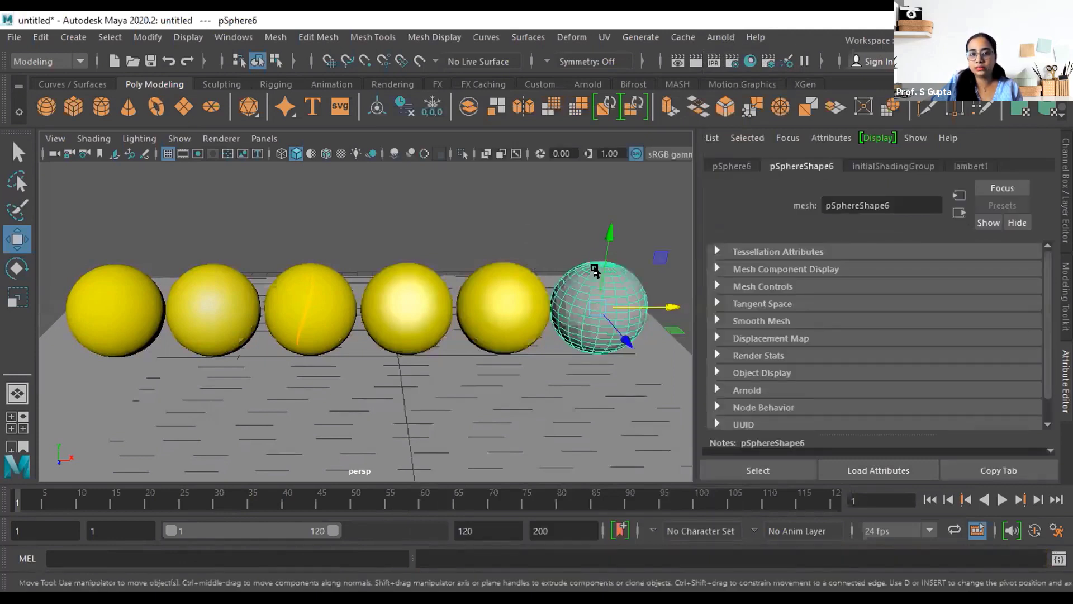
pyautogui.click(366, 185)
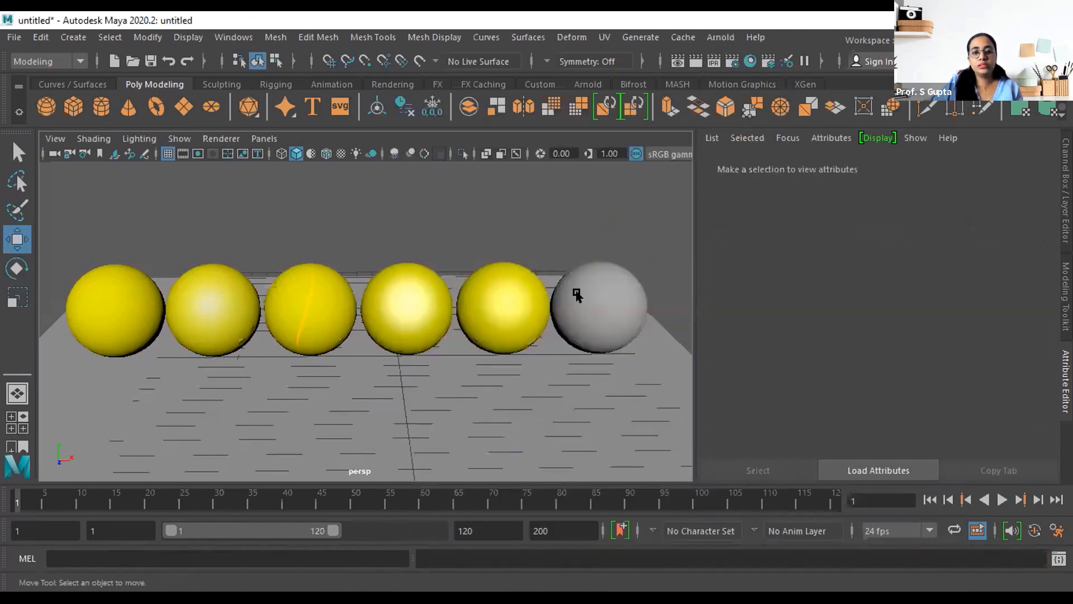
pyautogui.click(605, 319)
pyautogui.click(537, 235)
pyautogui.moveTo(537, 235); pyautogui.dragTo(140, 293)
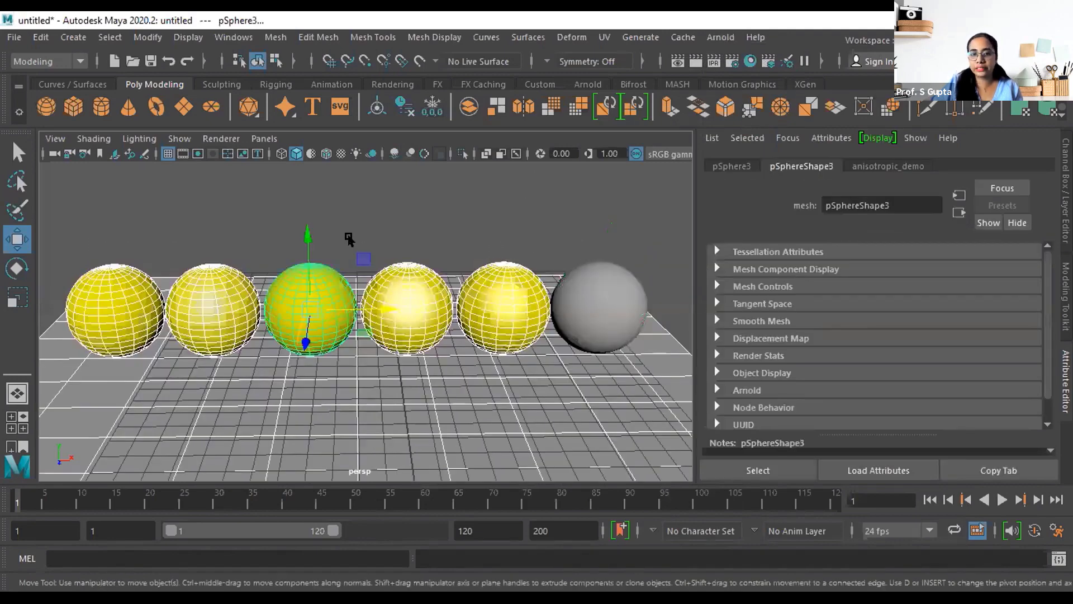
pyautogui.click(495, 219)
pyautogui.moveTo(77, 242); pyautogui.dragTo(500, 300)
pyautogui.click(594, 221)
pyautogui.moveTo(596, 222); pyautogui.dragTo(621, 300)
pyautogui.moveTo(550, 210); pyautogui.dragTo(604, 291)
pyautogui.click(626, 236)
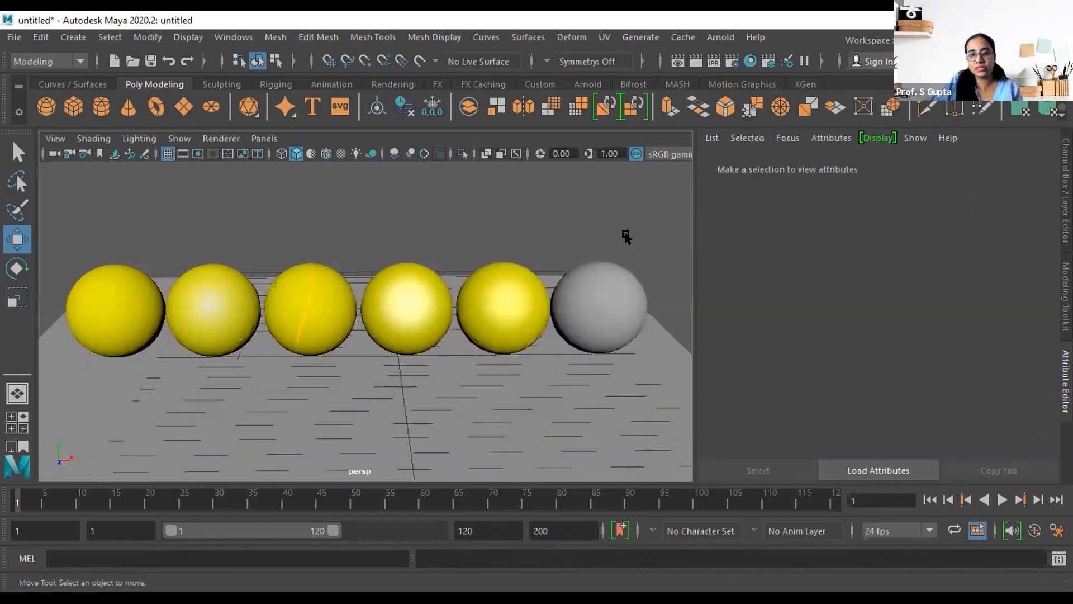
# Examine the row of six spheres from several angles, comparing the gray sphere with the yellow ones
pyautogui.click(594, 336)
pyautogui.keyDown('alt'); pyautogui.moveTo(594, 337); pyautogui.dragTo(402, 300); pyautogui.keyUp('alt')
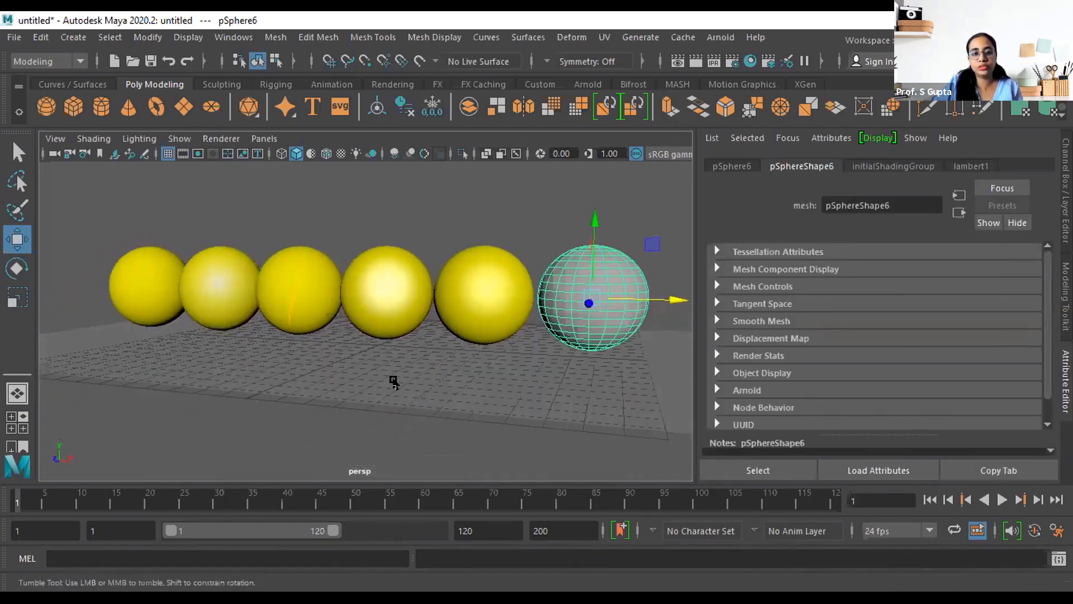
pyautogui.keyDown('alt'); pyautogui.moveTo(393, 381); pyautogui.dragTo(494, 375); pyautogui.keyUp('alt')
pyautogui.moveTo(538, 197); pyautogui.dragTo(62, 309)
pyautogui.click(463, 229)
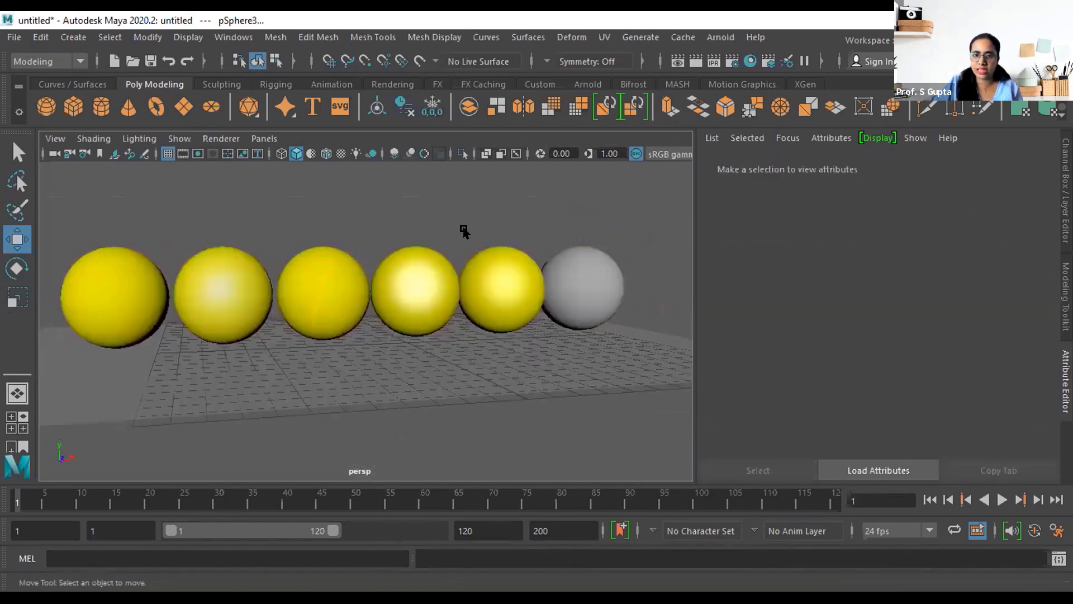
pyautogui.keyDown('alt'); pyautogui.moveTo(477, 364); pyautogui.dragTo(504, 225); pyautogui.keyUp('alt')
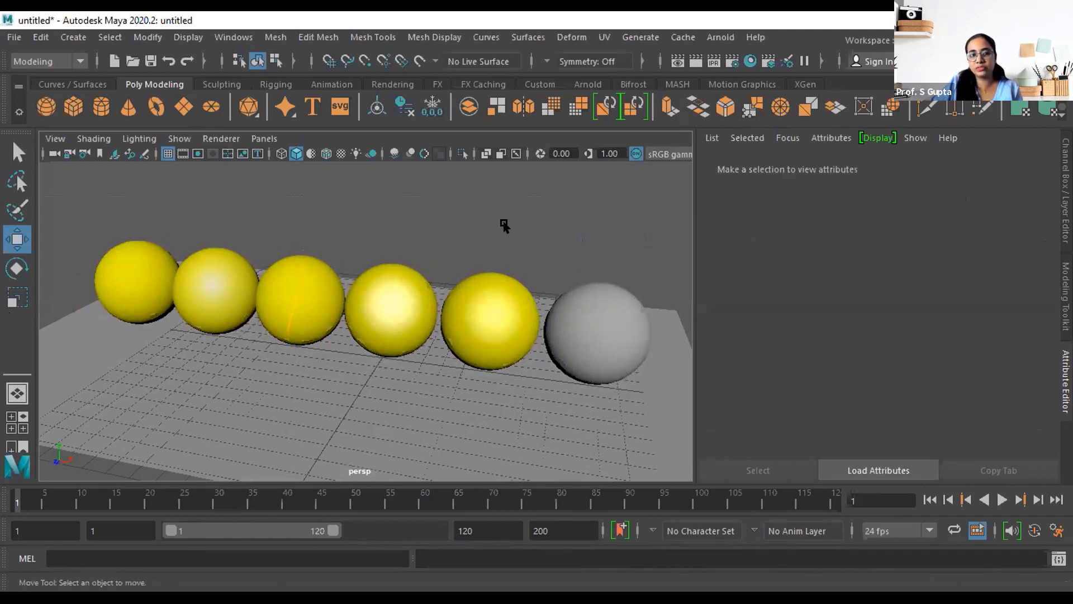
pyautogui.moveTo(88, 220); pyautogui.dragTo(587, 359)
pyautogui.click(556, 262)
pyautogui.keyDown('alt'); pyautogui.moveTo(520, 294); pyautogui.dragTo(576, 245); pyautogui.keyUp('alt')
pyautogui.keyDown('alt'); pyautogui.moveTo(589, 348); pyautogui.dragTo(536, 387, button='middle'); pyautogui.keyUp('alt')
pyautogui.scroll(5, 569, 386)
pyautogui.keyDown('alt'); pyautogui.moveTo(569, 385); pyautogui.dragTo(576, 305); pyautogui.keyUp('alt')
pyautogui.click(588, 357)
pyautogui.click(424, 236)
pyautogui.scroll(-5, 467, 321)
# Assign a new Arnold aiStandardSurface material to the gray sixth sphere
pyautogui.click(492, 331)
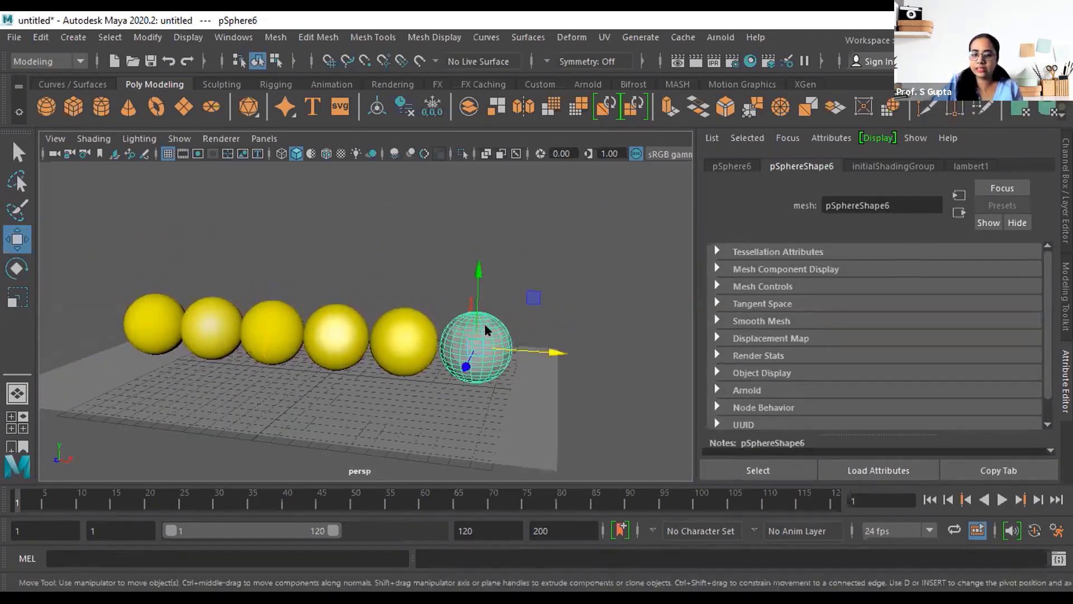
pyautogui.moveTo(487, 330); pyautogui.dragTo(493, 570, button='right')
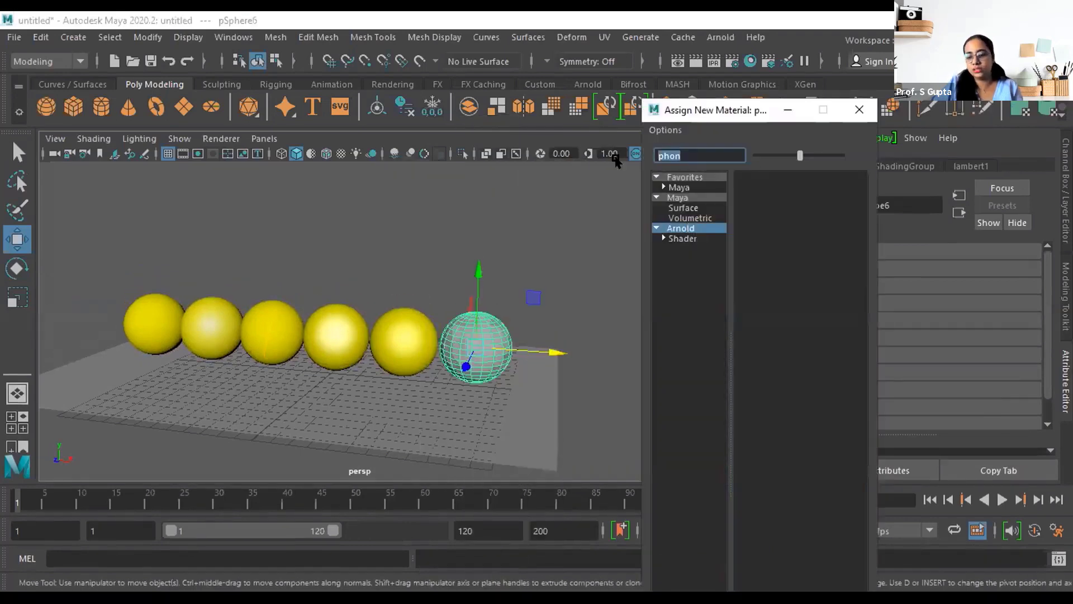
pyautogui.press('BackSpace')
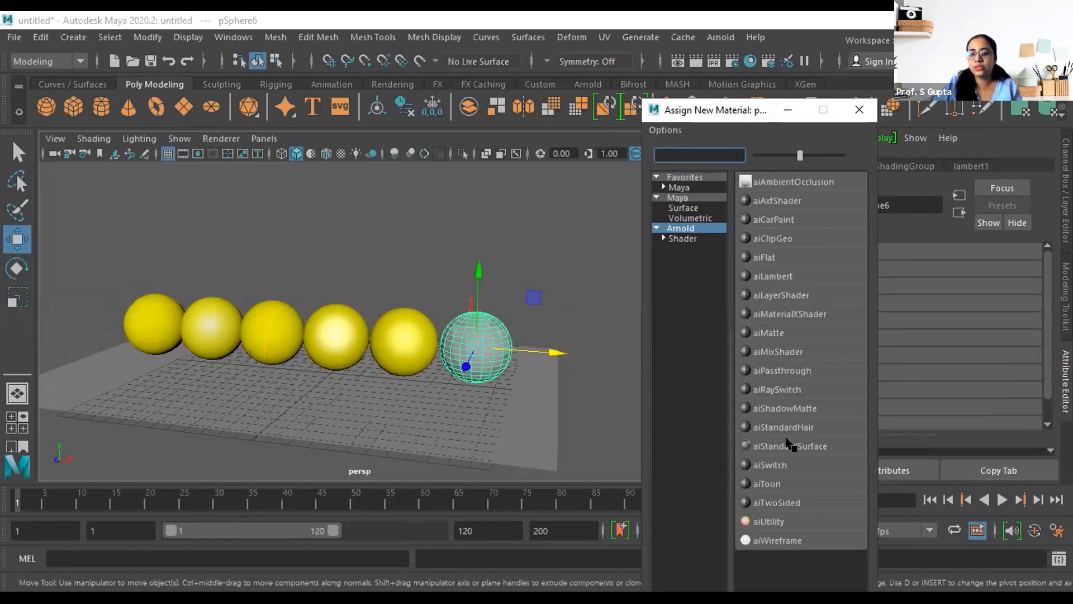
pyautogui.click(789, 445)
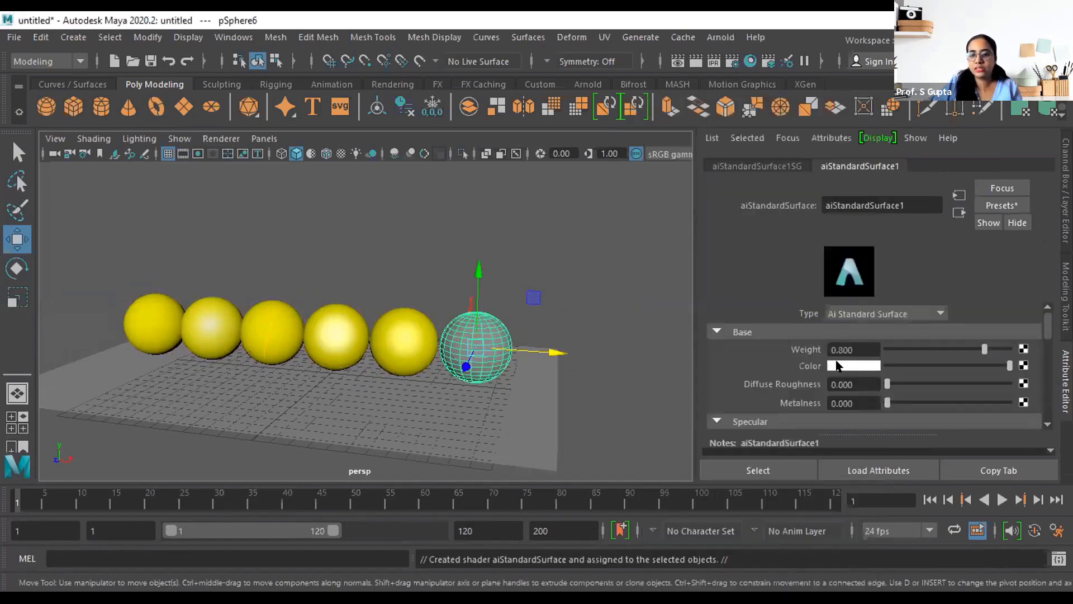
# Set the base color of aiStandardSurface1 to yellow and inspect the deselected sixth sphere
pyautogui.click(841, 365)
pyautogui.click(740, 358)
pyautogui.click(522, 316)
pyautogui.scroll(3, 511, 345)
pyautogui.scroll(-3, 511, 346)
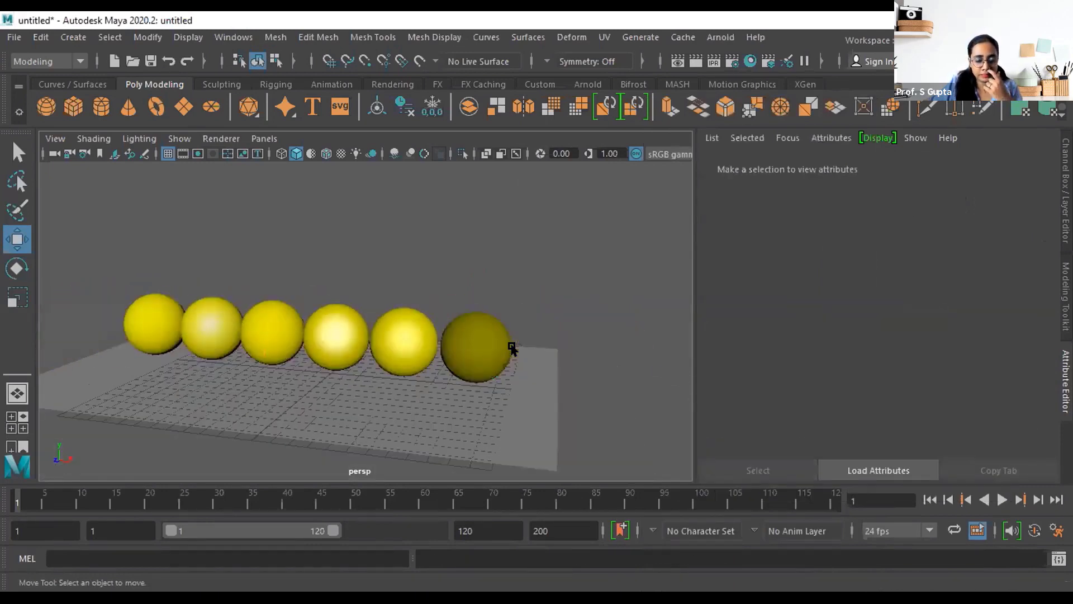
# Render the scene with Arnold, close the render window and turn the view slightly
pyautogui.click(694, 60)
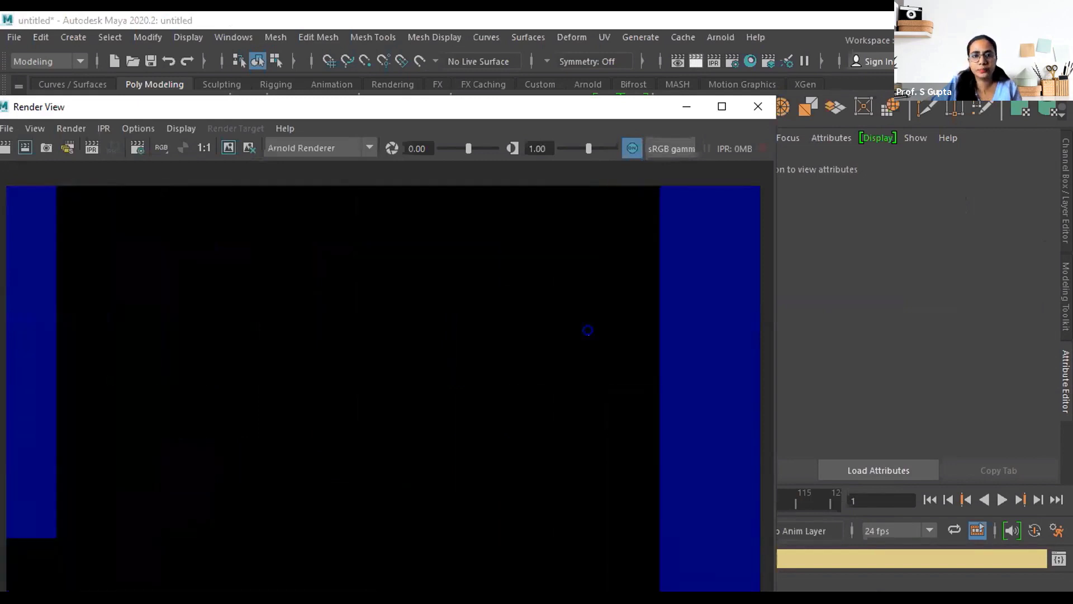
pyautogui.click(758, 106)
pyautogui.keyDown('alt'); pyautogui.moveTo(601, 369); pyautogui.dragTo(553, 370); pyautogui.keyUp('alt')
# Add an Arnold Area Light to the scene and clear the selection
pyautogui.click(463, 349)
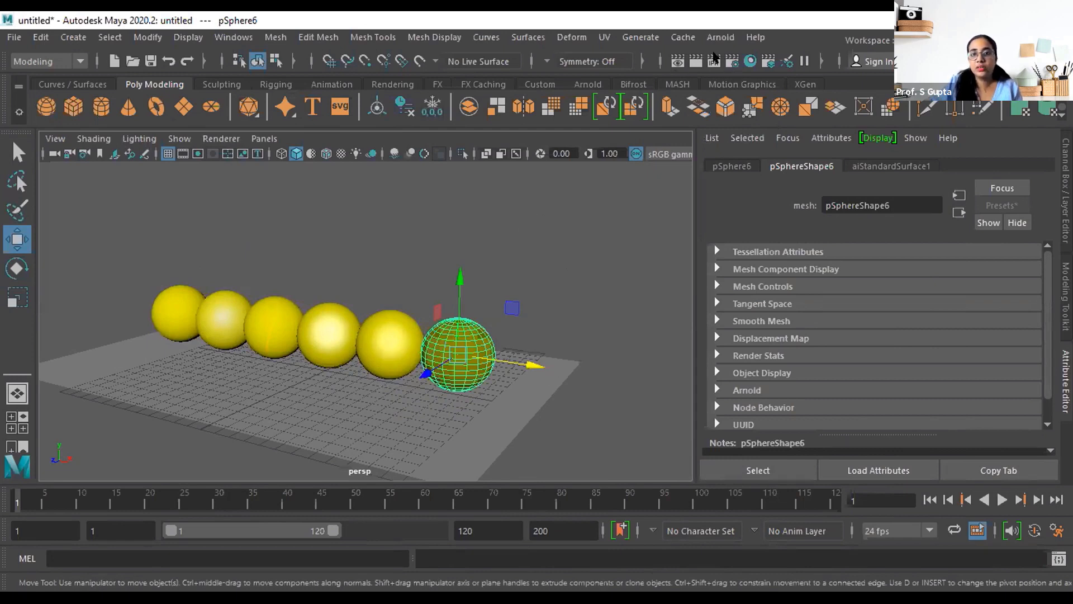
pyautogui.click(720, 37)
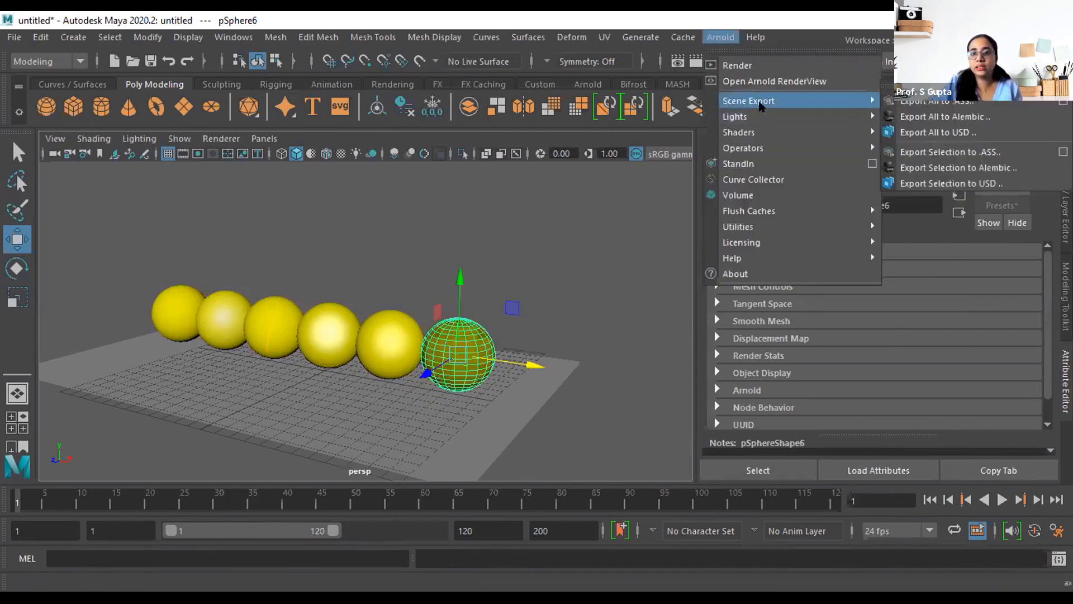
pyautogui.moveTo(863, 118)
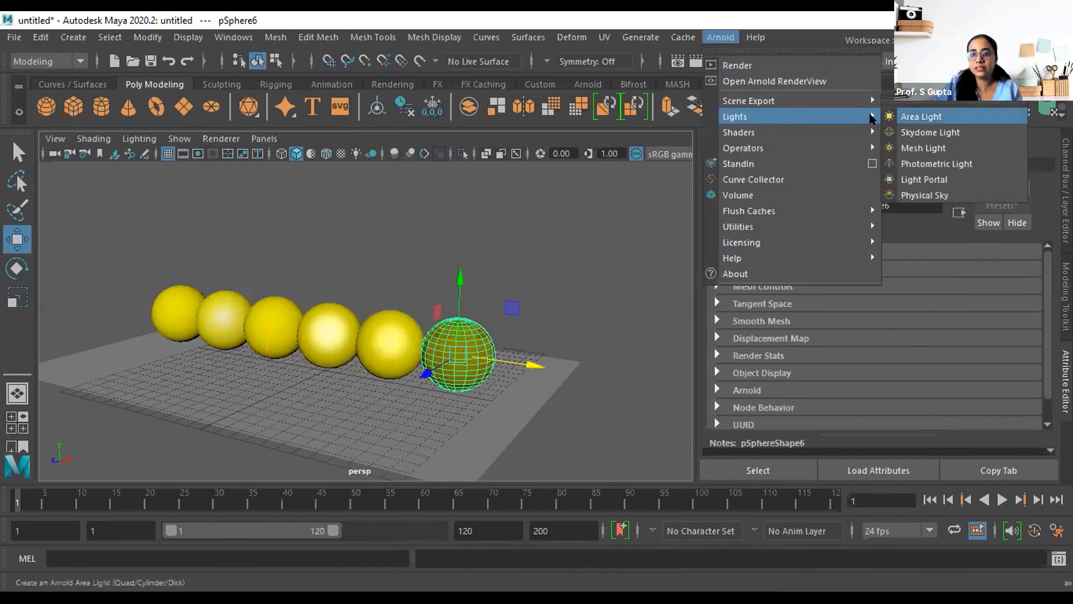
pyautogui.click(873, 116)
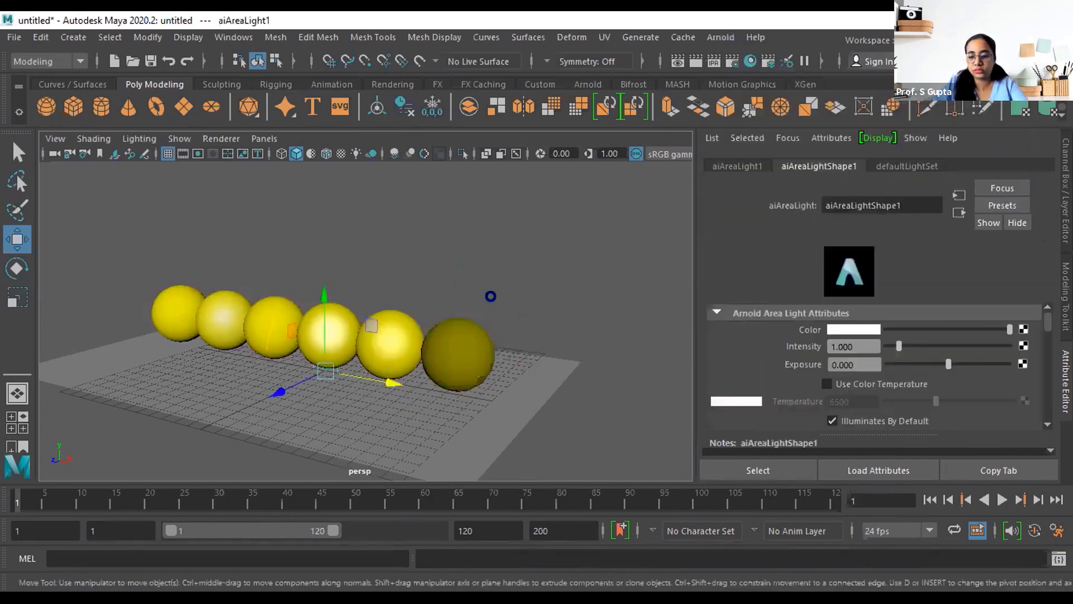
pyautogui.click(490, 299)
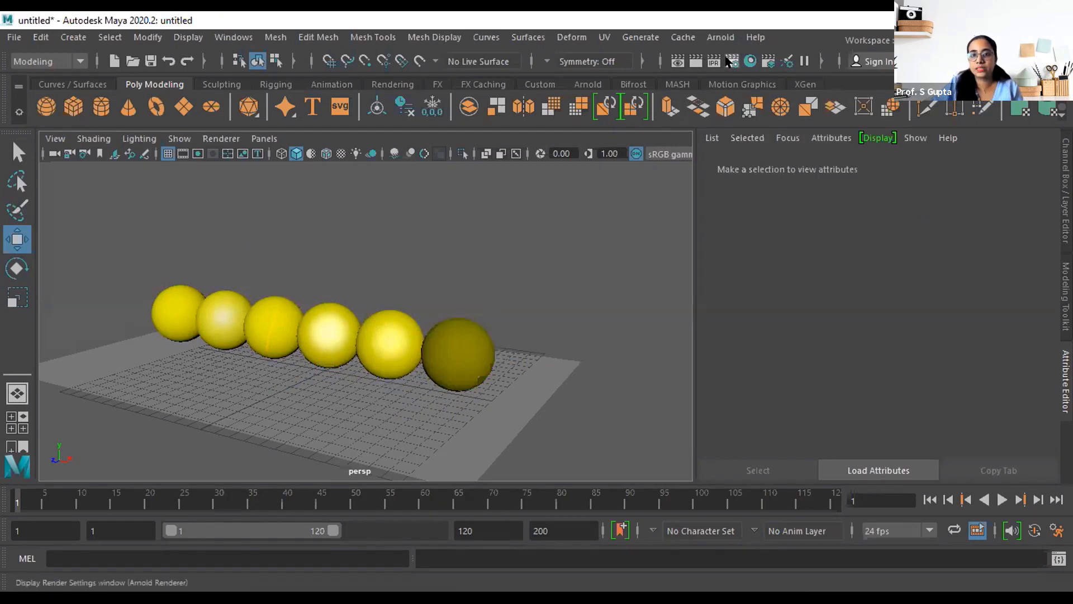
# Add an Arnold Skydome Light to the scene and render the row of spheres
pyautogui.click(727, 61)
pyautogui.click(723, 115)
pyautogui.click(720, 38)
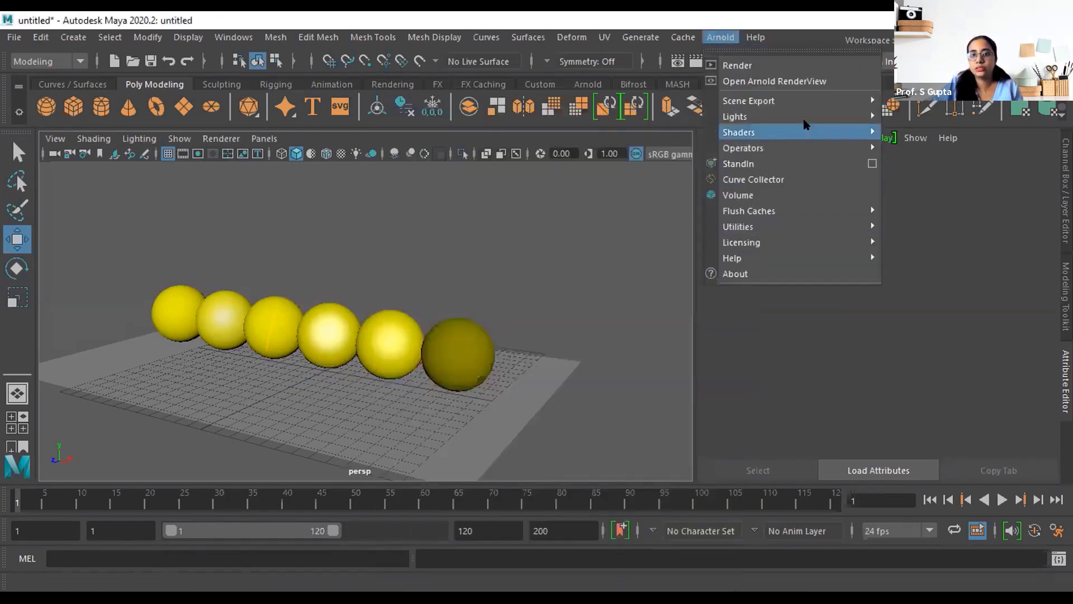
pyautogui.moveTo(816, 115)
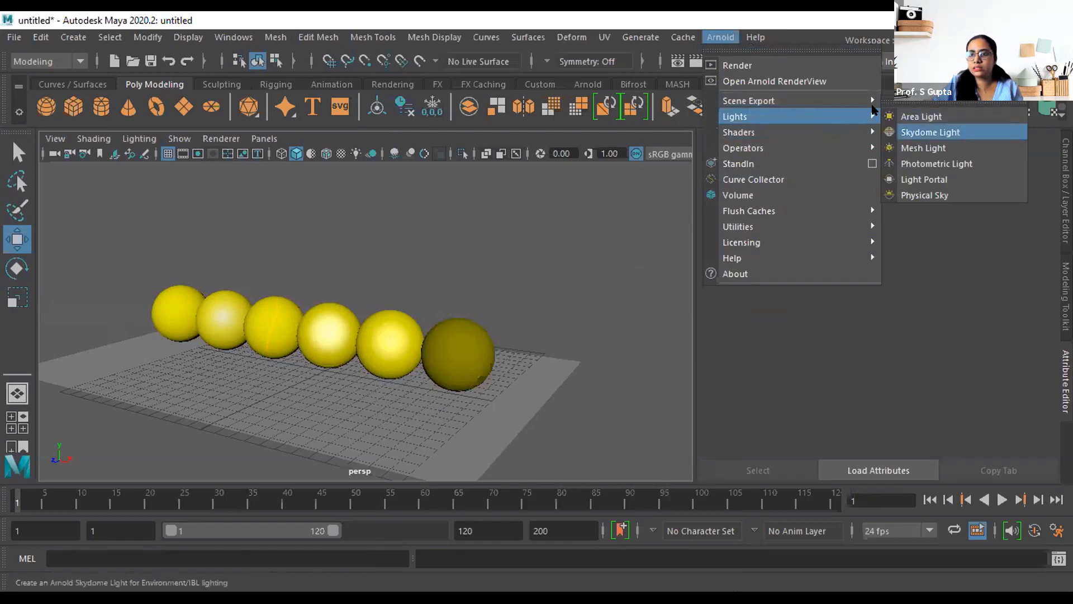
pyautogui.click(930, 132)
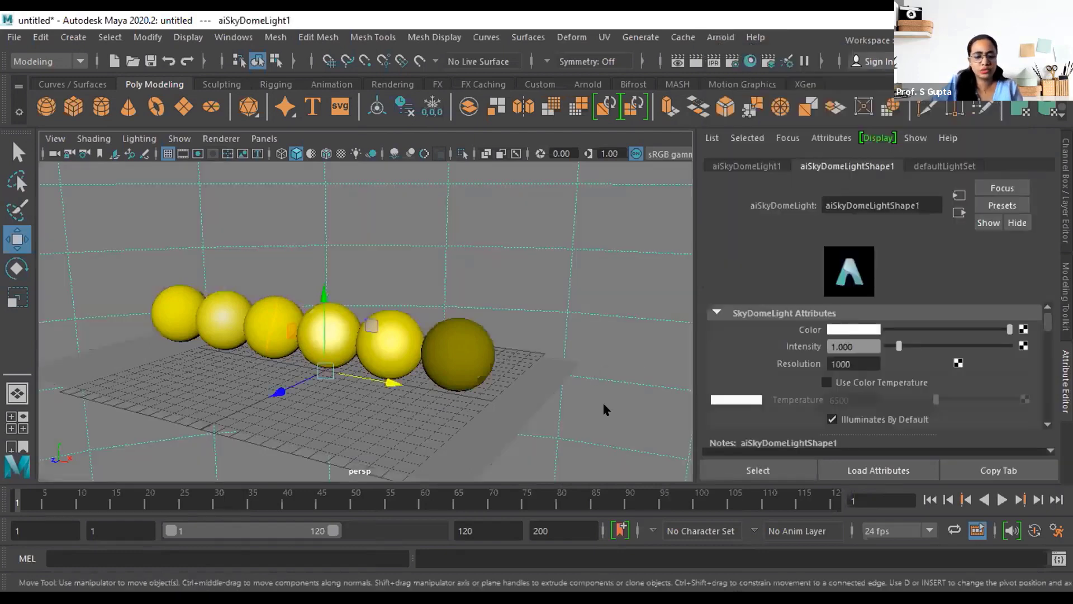
pyautogui.click(703, 60)
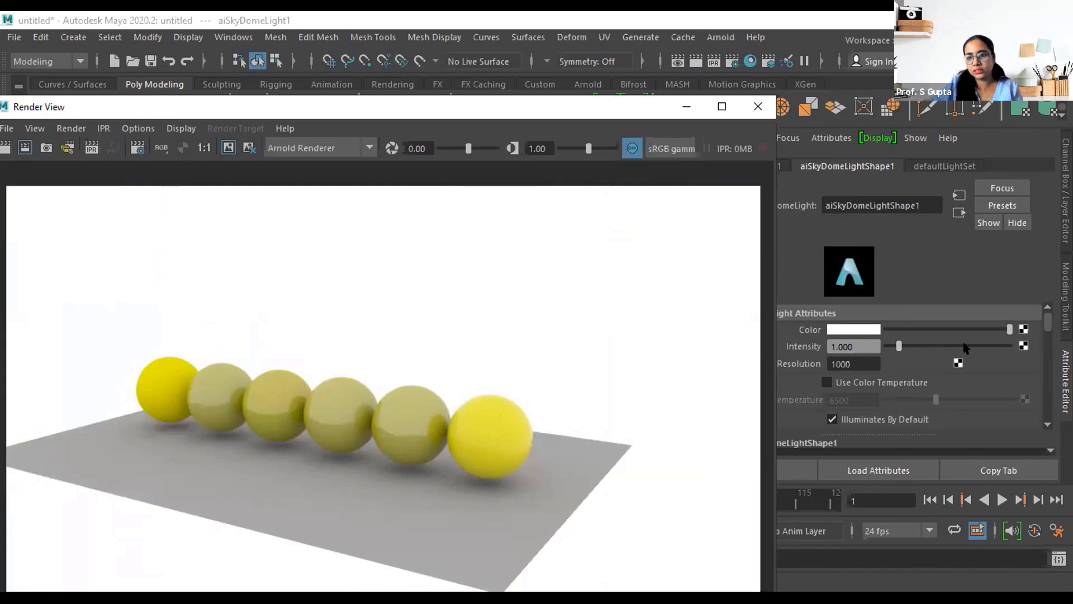
# Render the spheres with the skydome light's intensity set to 0.260 and render them again with it set to 0.844
pyautogui.moveTo(891, 347); pyautogui.dragTo(890, 346)
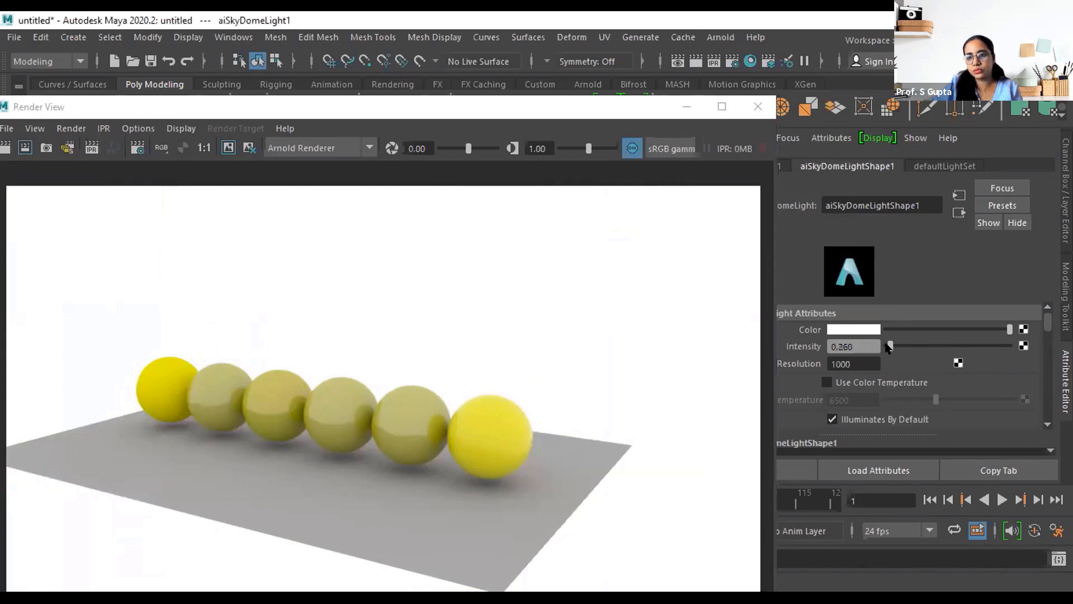
pyautogui.click(7, 148)
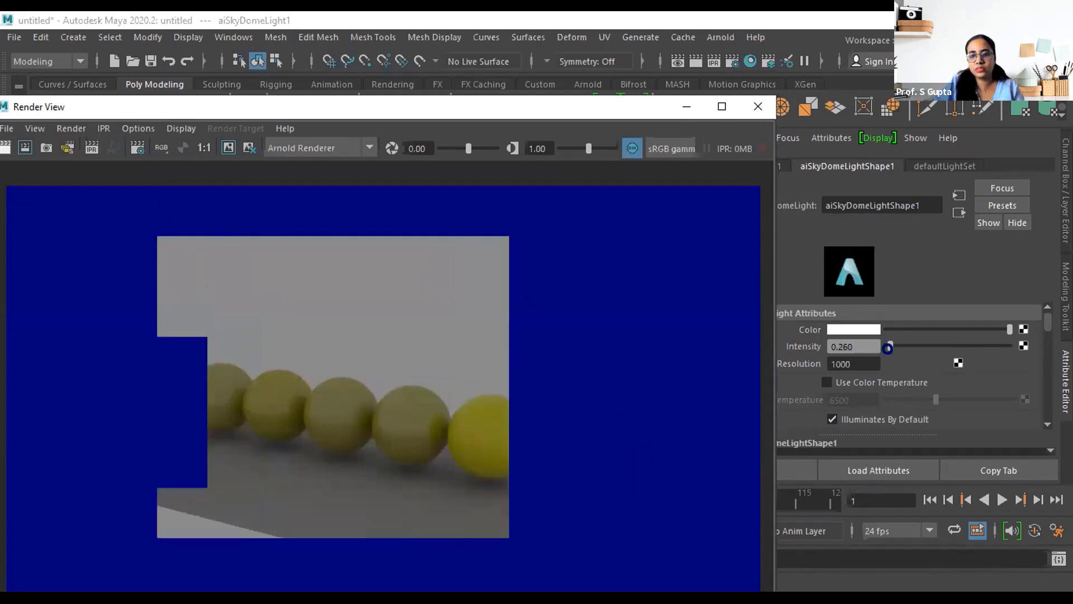
pyautogui.moveTo(889, 346); pyautogui.dragTo(897, 347)
pyautogui.click(8, 150)
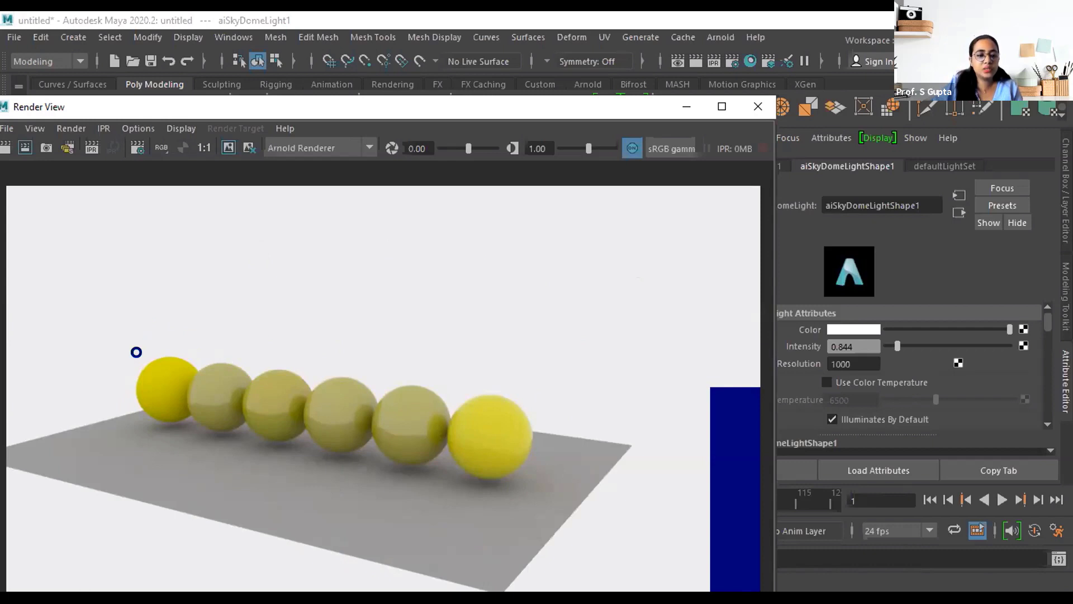
pyautogui.scroll(2, 136, 352)
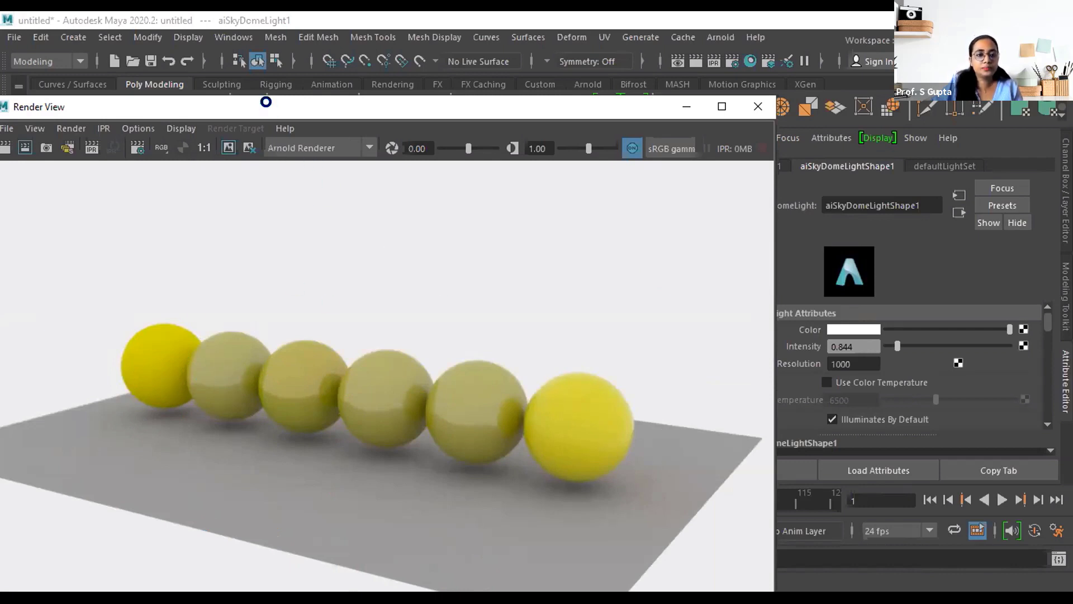
pyautogui.moveTo(273, 99); pyautogui.dragTo(369, 89)
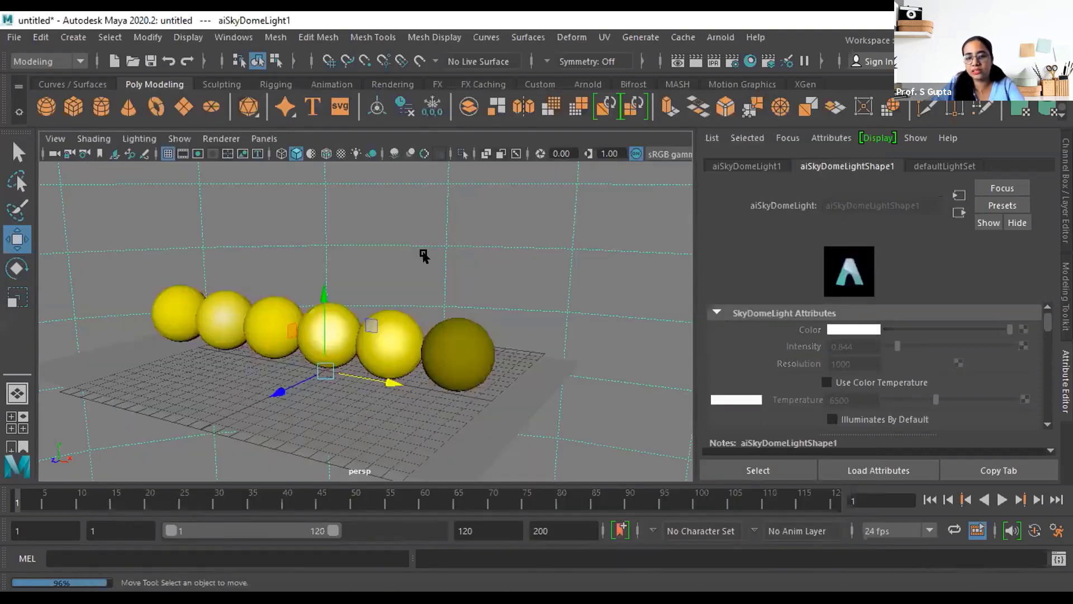
# Remove the skydome light from the scene and switch the renderer to Maya Software in the render settings
pyautogui.click(424, 255)
pyautogui.click(717, 38)
pyautogui.click(571, 267)
pyautogui.click(729, 61)
pyautogui.click(498, 178)
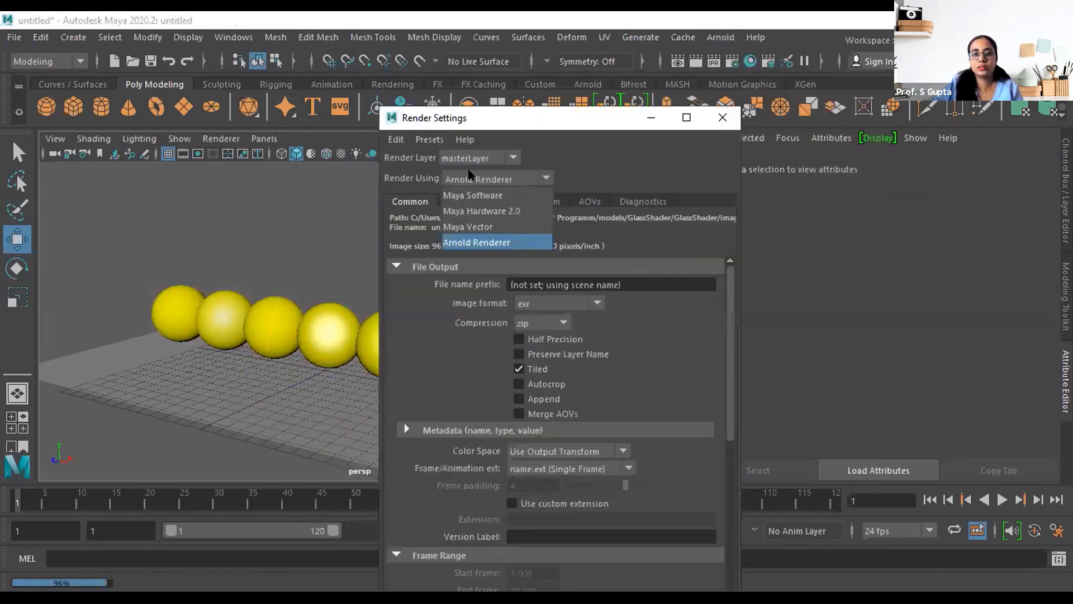
pyautogui.click(481, 197)
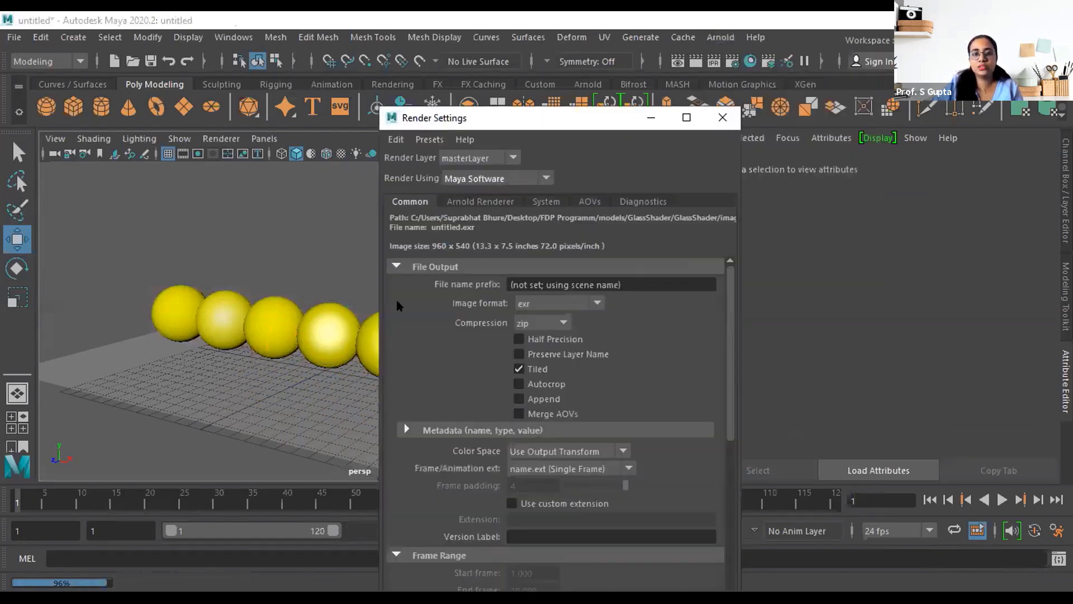
pyautogui.click(722, 118)
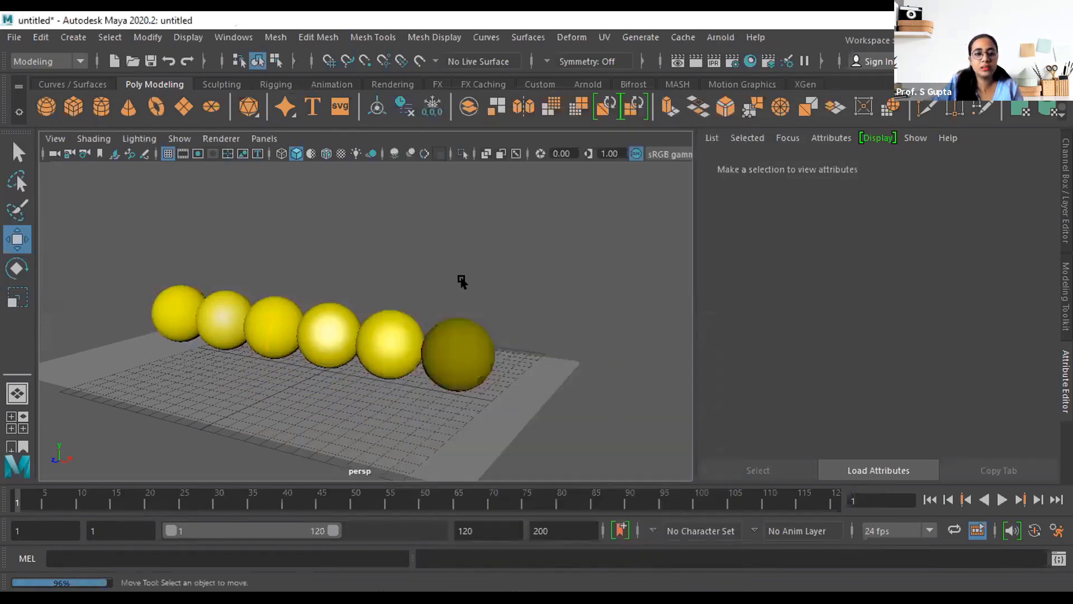
# Render the row of six spheres with Maya Software, inspect the sixth sphere and close the render window
pyautogui.click(694, 62)
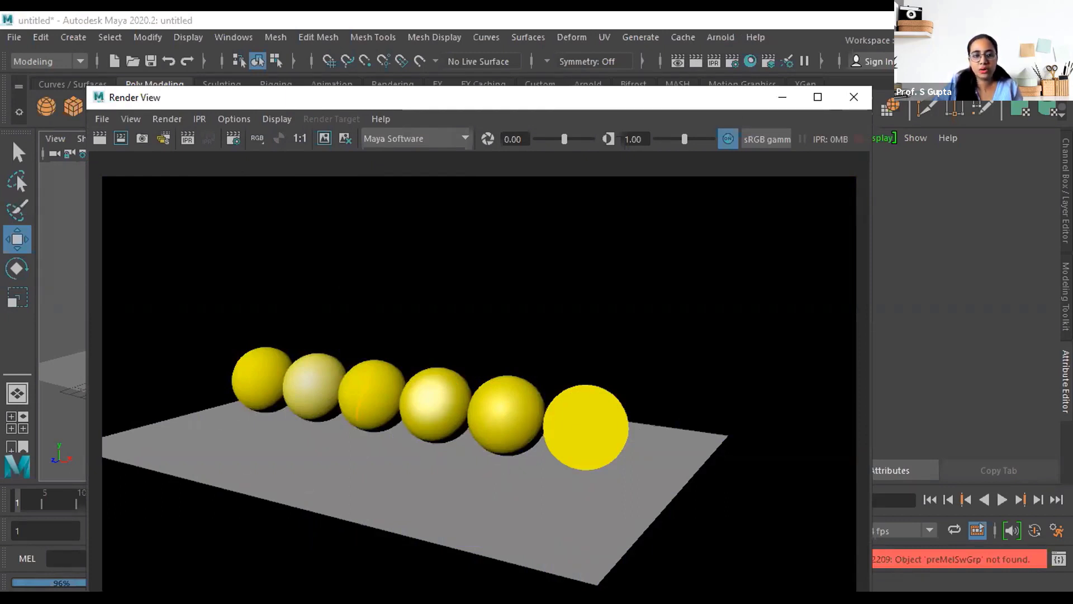
pyautogui.click(585, 426)
pyautogui.click(650, 367)
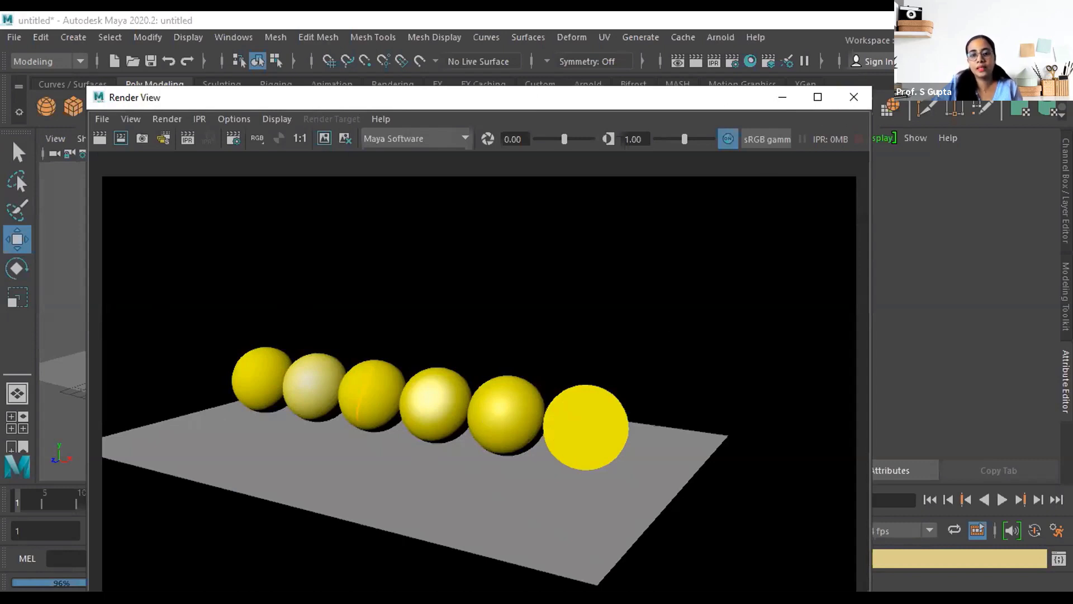
pyautogui.click(853, 97)
# Examine the shading of all six spheres from the front, up close and at an angle
pyautogui.keyDown('alt'); pyautogui.moveTo(402, 409); pyautogui.dragTo(342, 394); pyautogui.keyUp('alt')
pyautogui.keyDown('alt'); pyautogui.moveTo(342, 394); pyautogui.dragTo(428, 402, button='middle'); pyautogui.keyUp('alt')
pyautogui.keyDown('alt'); pyautogui.moveTo(428, 402); pyautogui.dragTo(531, 390, button='right'); pyautogui.keyUp('alt')
pyautogui.scroll(-3, 531, 390)
pyautogui.keyDown('alt'); pyautogui.moveTo(565, 395); pyautogui.dragTo(522, 398, button='middle'); pyautogui.keyUp('alt')
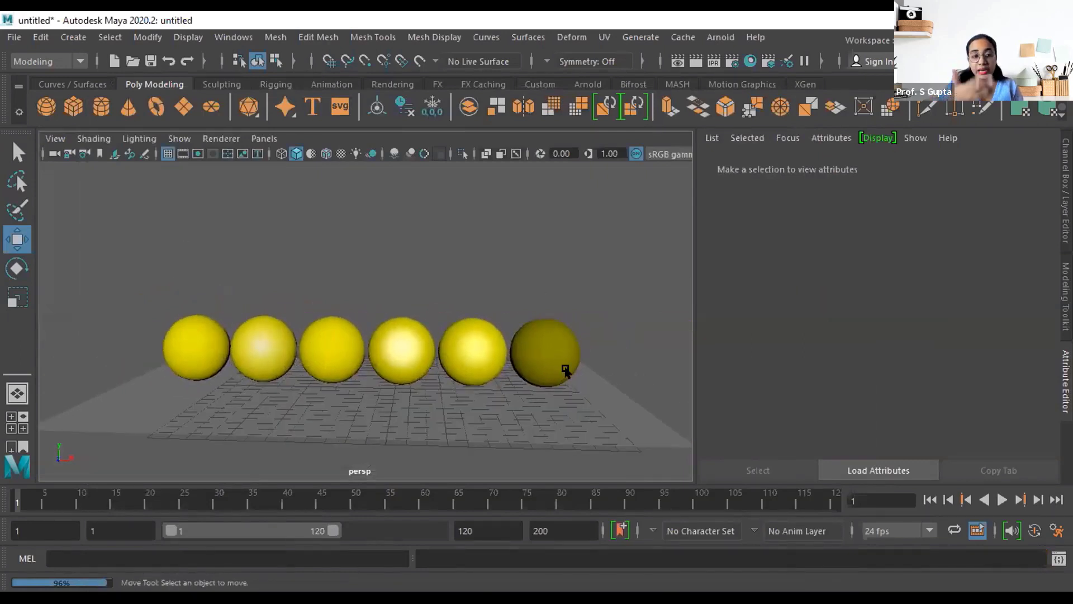
pyautogui.moveTo(125, 277); pyautogui.dragTo(451, 371)
pyautogui.click(581, 313)
pyautogui.moveTo(610, 250); pyautogui.dragTo(169, 411)
pyautogui.click(263, 261)
pyautogui.keyDown('alt'); pyautogui.moveTo(393, 338); pyautogui.dragTo(392, 333); pyautogui.keyUp('alt')
pyautogui.scroll(5, 380, 352)
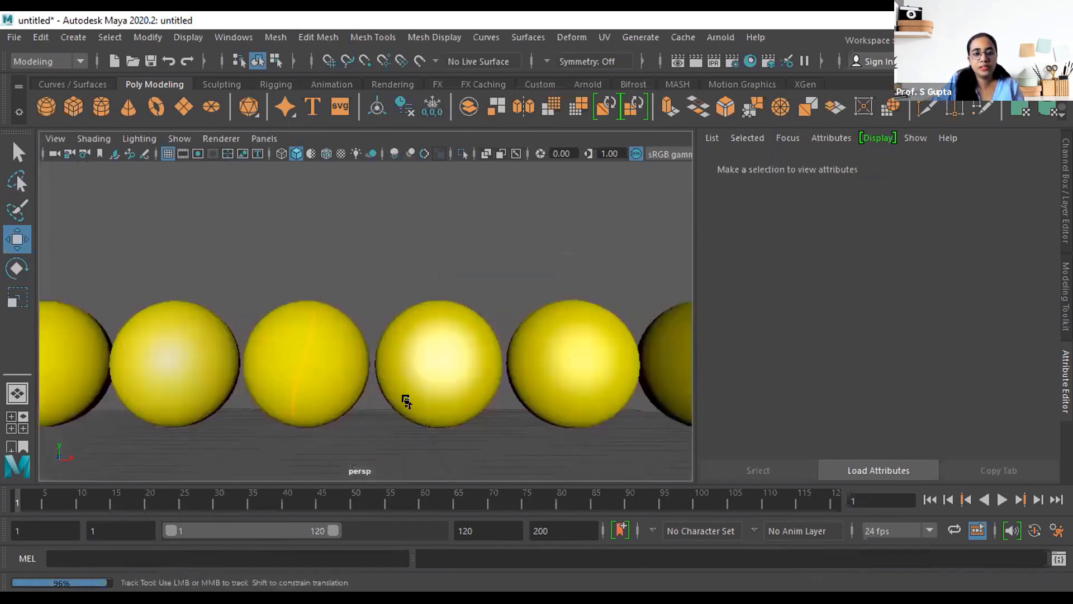
pyautogui.keyDown('alt'); pyautogui.moveTo(406, 401); pyautogui.dragTo(526, 411, button='middle'); pyautogui.keyUp('alt')
pyautogui.keyDown('alt'); pyautogui.moveTo(540, 434); pyautogui.dragTo(505, 428); pyautogui.keyUp('alt')
pyautogui.keyDown('alt'); pyautogui.moveTo(490, 408); pyautogui.dragTo(429, 388, button='middle'); pyautogui.keyUp('alt')
pyautogui.scroll(-3, 429, 388)
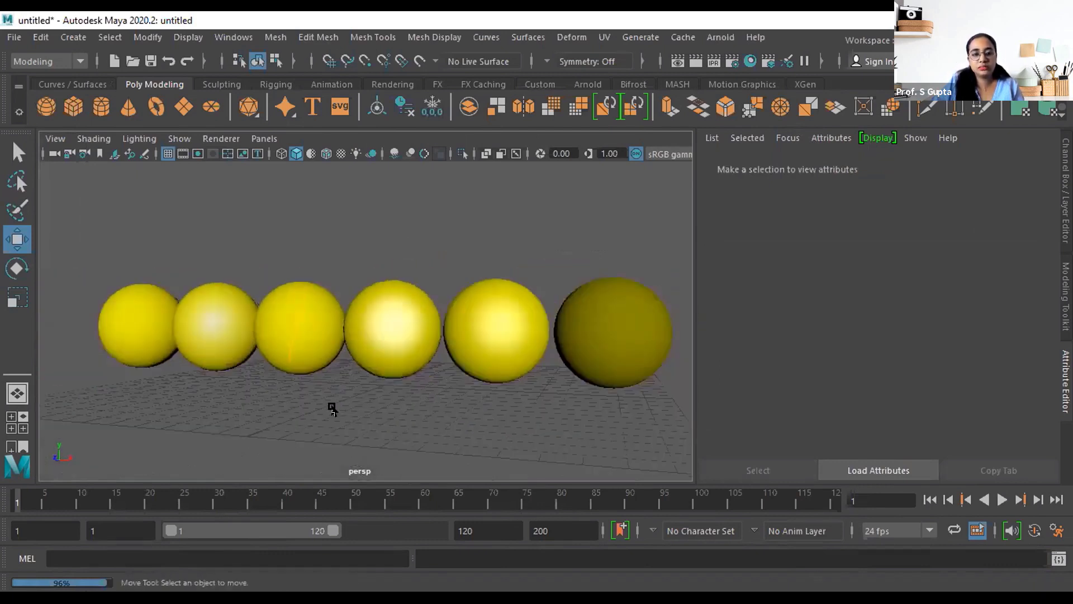
pyautogui.keyDown('alt'); pyautogui.moveTo(333, 409); pyautogui.dragTo(227, 403); pyautogui.keyUp('alt')
pyautogui.keyDown('alt'); pyautogui.moveTo(227, 405); pyautogui.dragTo(335, 408, button='middle'); pyautogui.keyUp('alt')
pyautogui.keyDown('alt'); pyautogui.moveTo(292, 419); pyautogui.dragTo(291, 415); pyautogui.keyUp('alt')
pyautogui.scroll(-5, 454, 409)
pyautogui.keyDown('alt'); pyautogui.moveTo(465, 421); pyautogui.dragTo(402, 412); pyautogui.keyUp('alt')
# Select the spheres one after another and look through the aiStandardSurface1 attributes of the sixth sphere
pyautogui.click(275, 336)
pyautogui.click(349, 331)
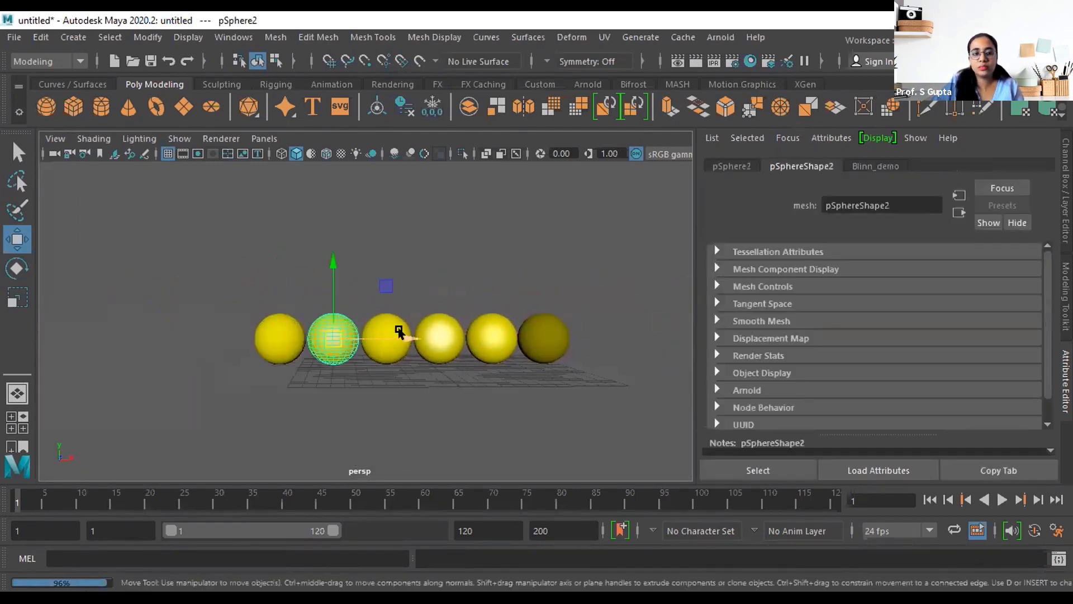
pyautogui.click(436, 328)
pyautogui.click(381, 323)
pyautogui.click(481, 328)
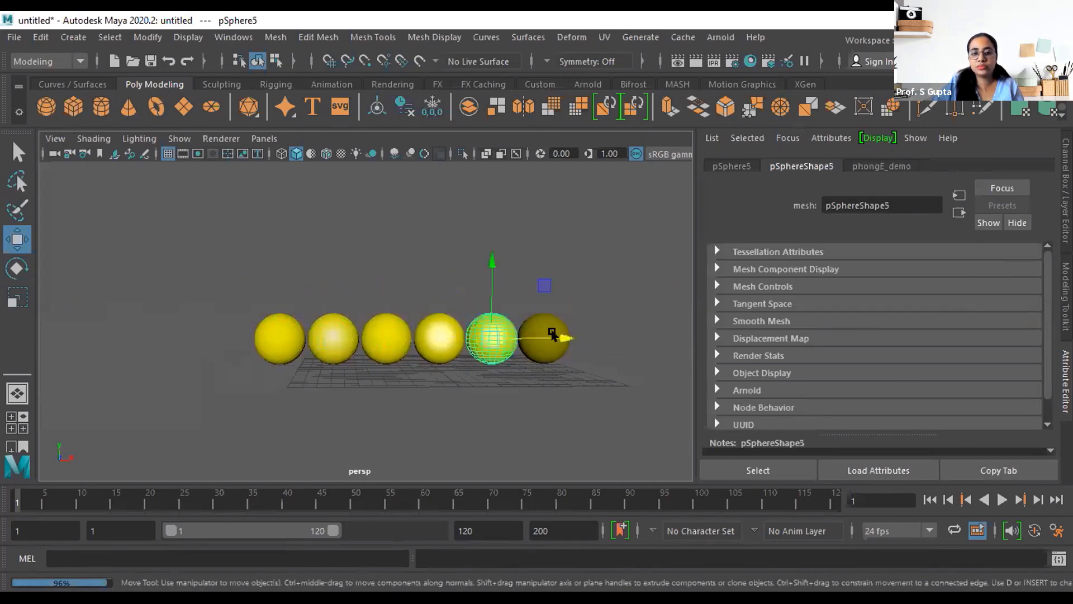
pyautogui.click(553, 331)
pyautogui.click(892, 166)
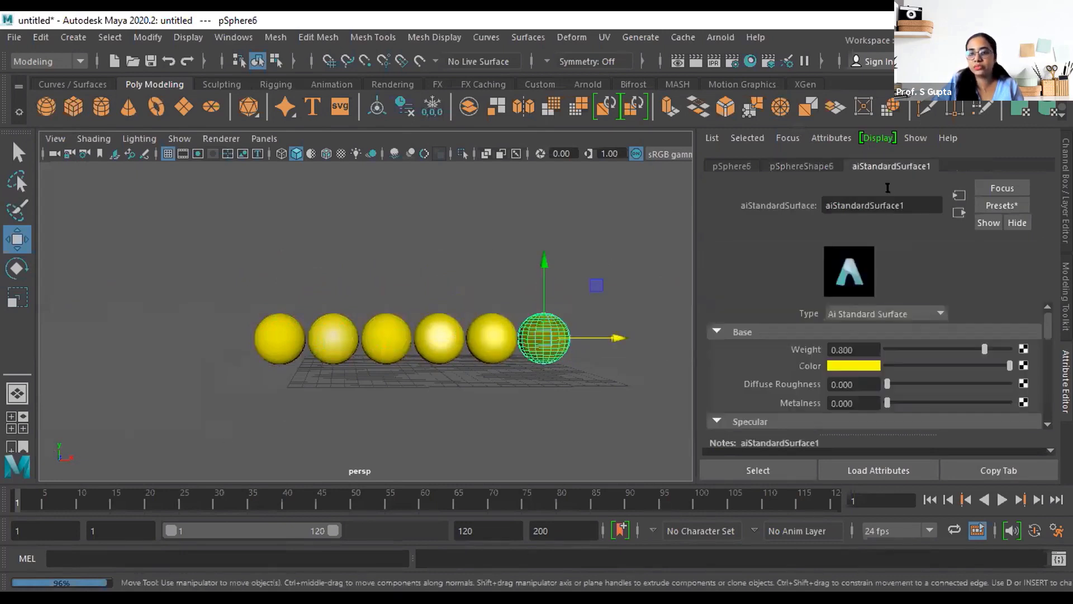
pyautogui.scroll(-6, 883, 357)
pyautogui.scroll(6, 889, 387)
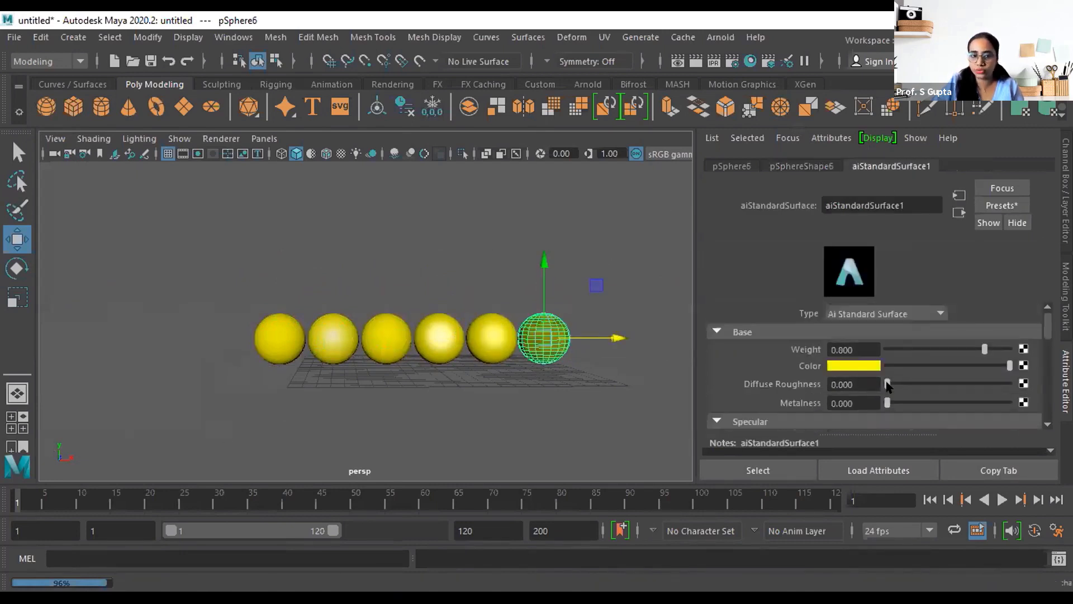
# Select the first sphere, frame it closely and show the attributes of its Lambert_demo material
pyautogui.click(280, 332)
pyautogui.keyDown('alt'); pyautogui.moveTo(354, 391); pyautogui.dragTo(430, 377, button='right'); pyautogui.keyUp('alt')
pyautogui.keyDown('alt'); pyautogui.moveTo(430, 377); pyautogui.dragTo(579, 358, button='middle'); pyautogui.keyUp('alt')
pyautogui.moveTo(313, 418)
pyautogui.keyDown('alt'); pyautogui.mouseDown()
pyautogui.moveTo(340, 412)
pyautogui.moveTo(287, 431)
pyautogui.moveTo(328, 422)
pyautogui.mouseUp(); pyautogui.keyUp('alt')
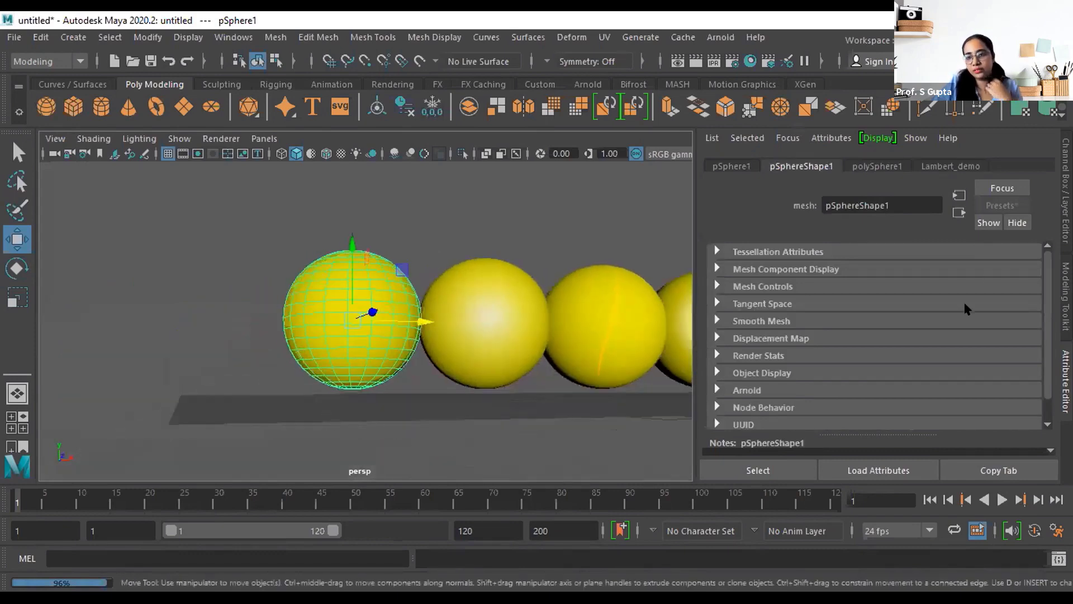
pyautogui.click(950, 166)
pyautogui.scroll(1, 914, 323)
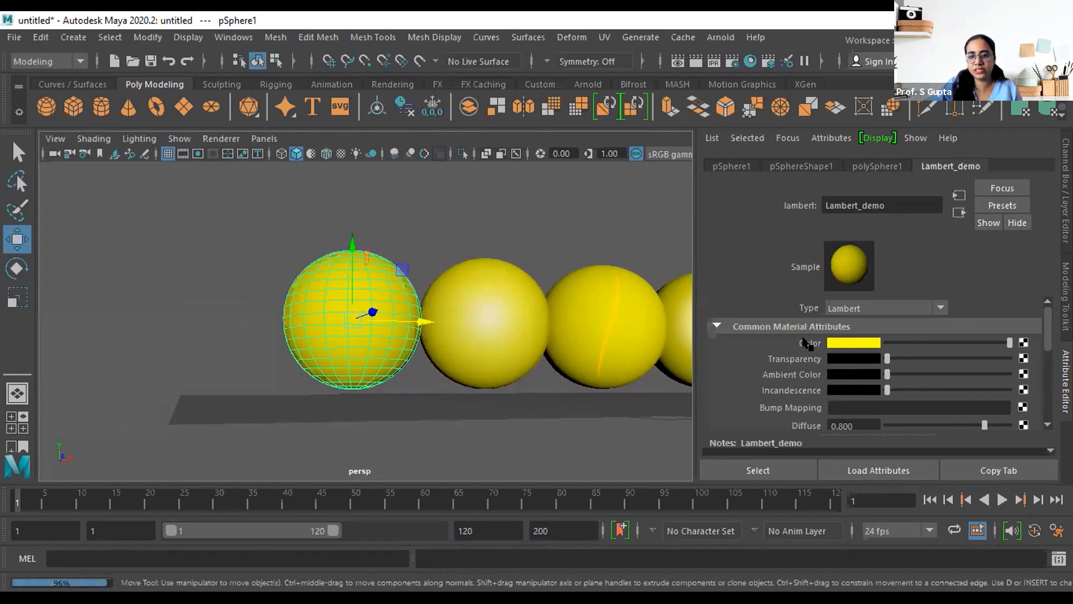
# Try gray as the color of Lambert_demo, change it to green and check the deselected sphere
pyautogui.click(854, 344)
pyautogui.click(770, 335)
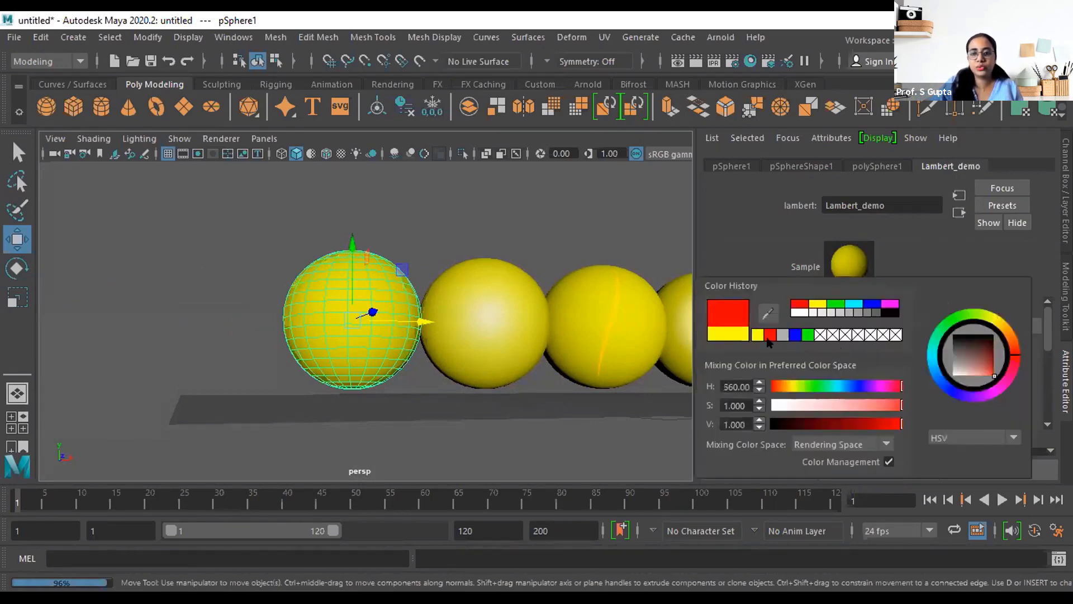
pyautogui.click(781, 335)
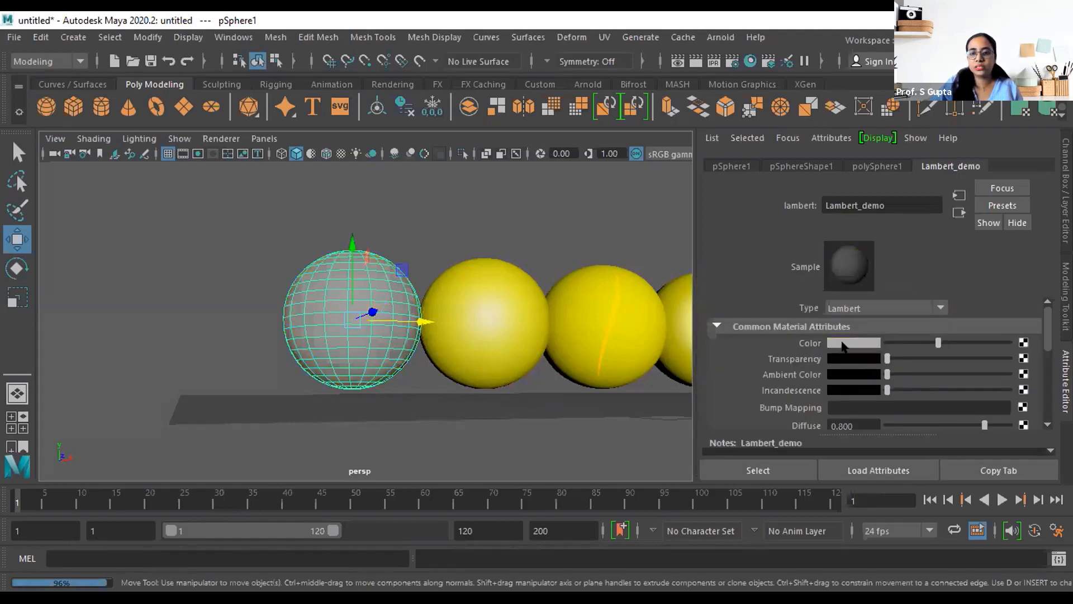
pyautogui.click(835, 343)
pyautogui.click(747, 333)
pyautogui.click(761, 333)
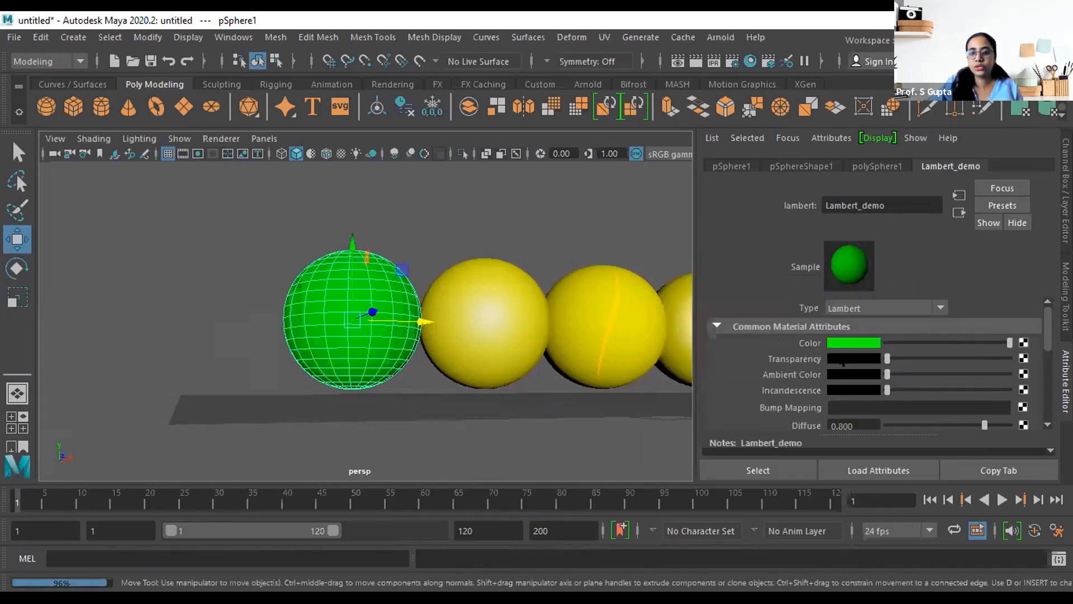
pyautogui.click(847, 361)
pyautogui.click(641, 246)
pyautogui.scroll(3, 330, 305)
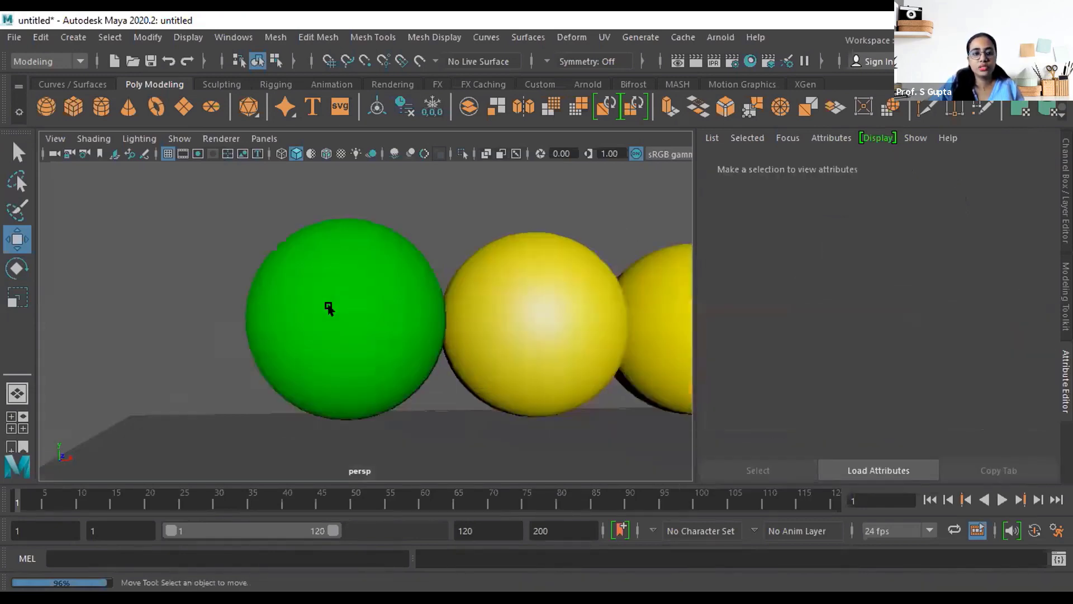
# Raise the transparency of Lambert_demo to a light gray and inspect the see-through first sphere
pyautogui.click(354, 306)
pyautogui.keyDown('alt'); pyautogui.moveTo(431, 325); pyautogui.dragTo(404, 338); pyautogui.keyUp('alt')
pyautogui.moveTo(887, 358); pyautogui.dragTo(980, 358)
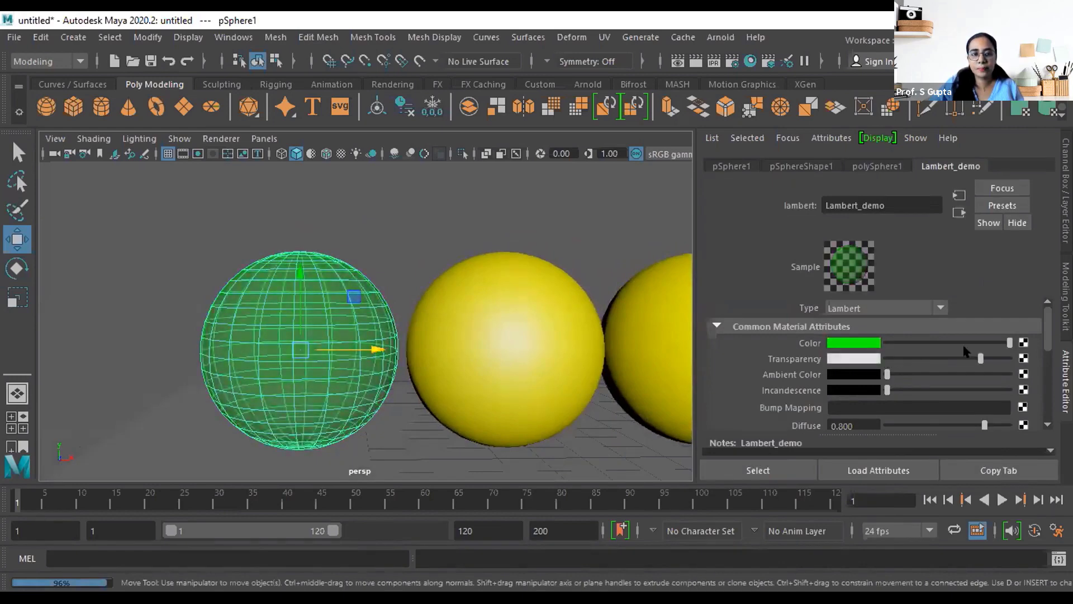
pyautogui.click(503, 222)
pyautogui.keyDown('alt'); pyautogui.moveTo(402, 311); pyautogui.dragTo(378, 321); pyautogui.keyUp('alt')
pyautogui.click(301, 347)
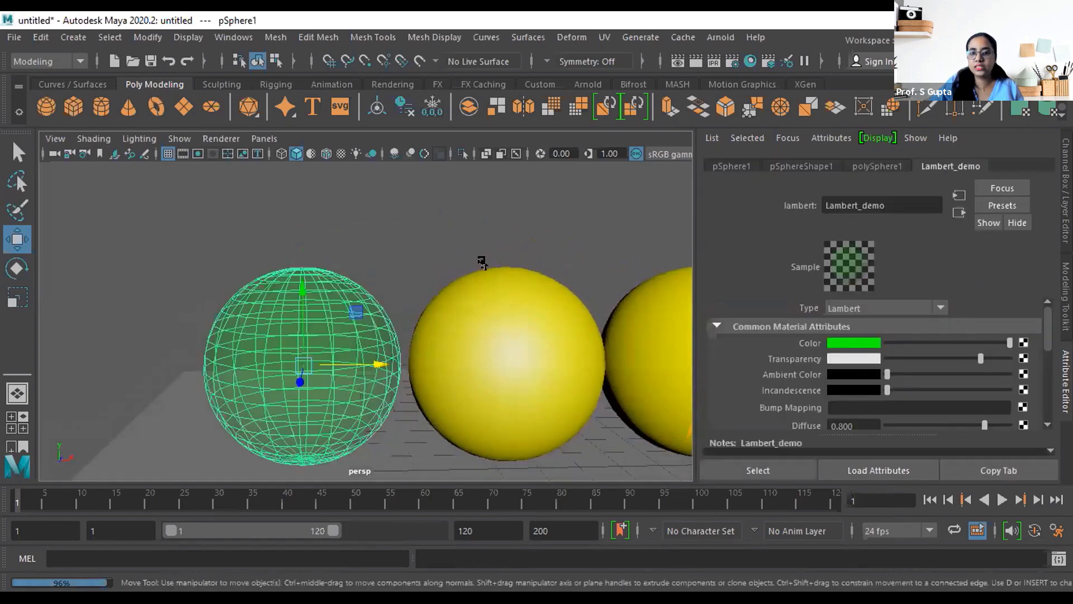
# Render the transparent green sphere from the front and again with the yellow spheres lined up behind it
pyautogui.click(696, 62)
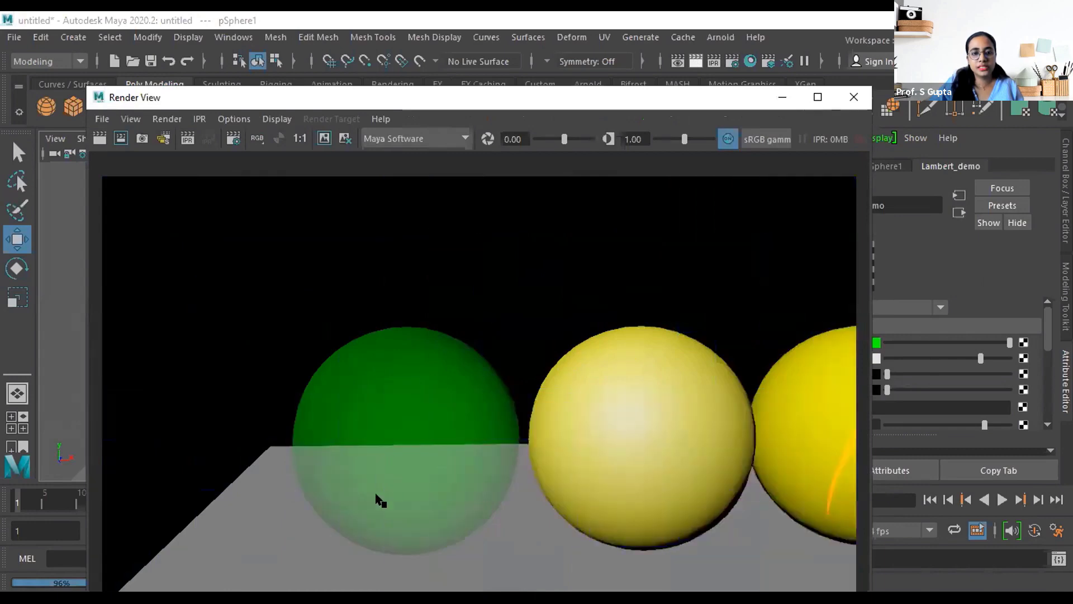
pyautogui.click(844, 98)
pyautogui.keyDown('alt'); pyautogui.moveTo(443, 406); pyautogui.dragTo(512, 407); pyautogui.keyUp('alt')
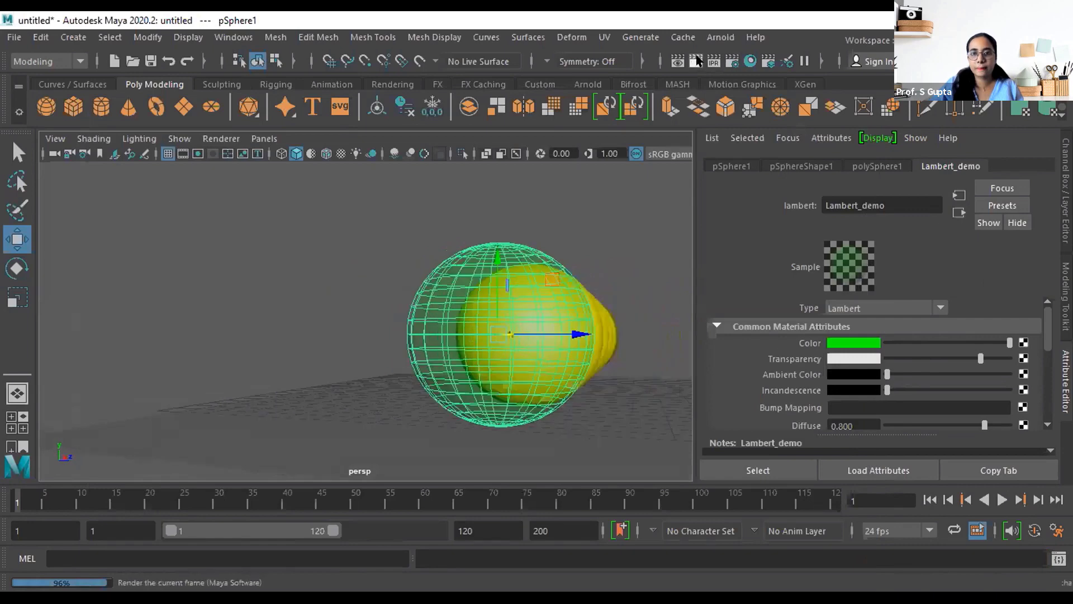
pyautogui.click(696, 61)
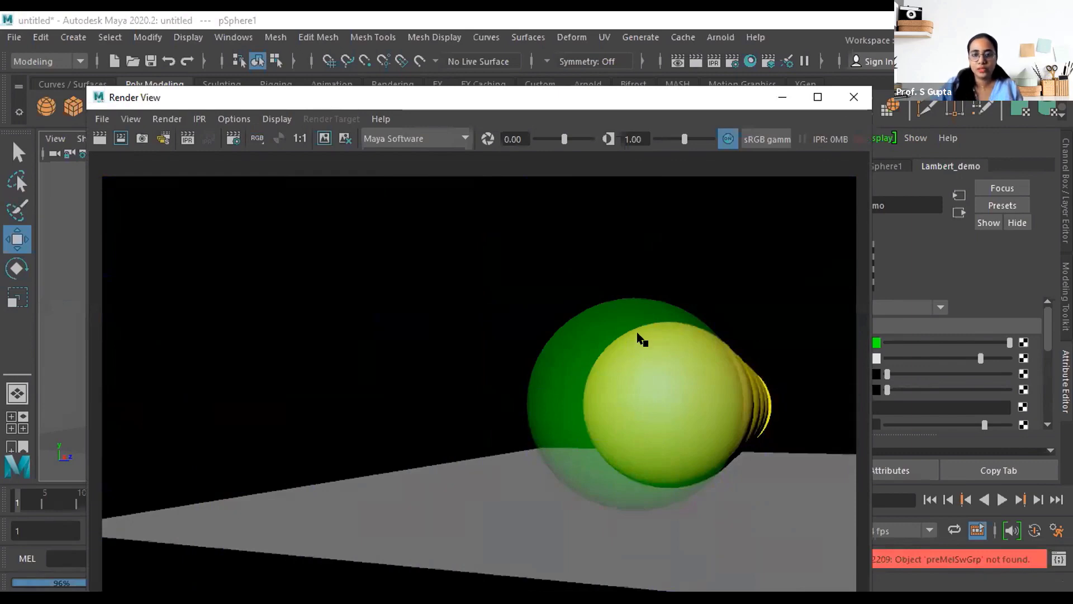
pyautogui.click(851, 97)
pyautogui.keyDown('alt'); pyautogui.moveTo(388, 395); pyautogui.dragTo(342, 394); pyautogui.keyUp('alt')
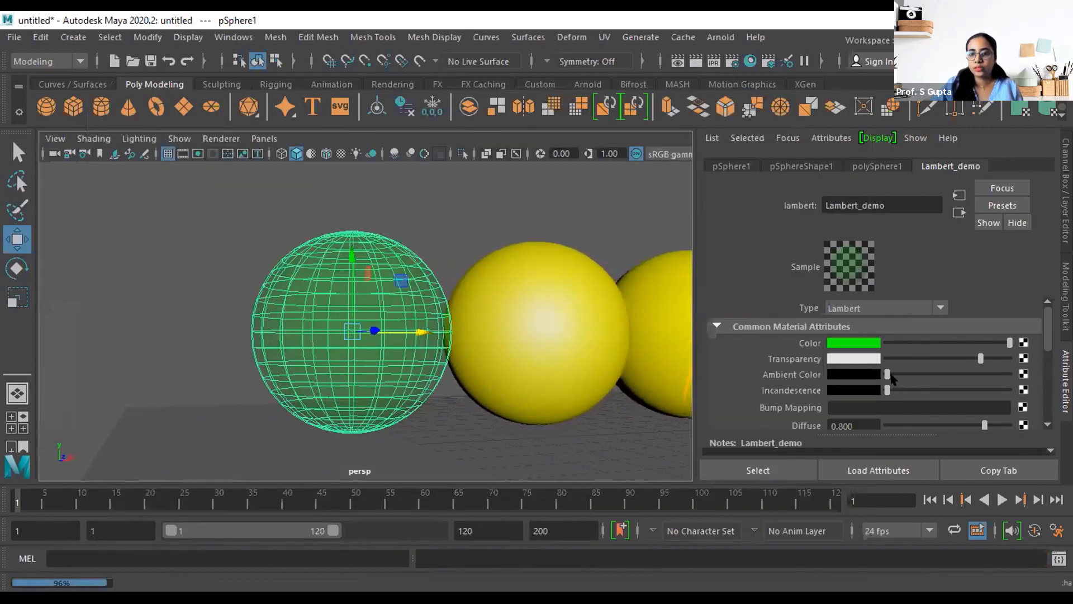
# Return the transparency of Lambert_demo to black so the first sphere is fully opaque
pyautogui.moveTo(975, 359); pyautogui.dragTo(874, 363)
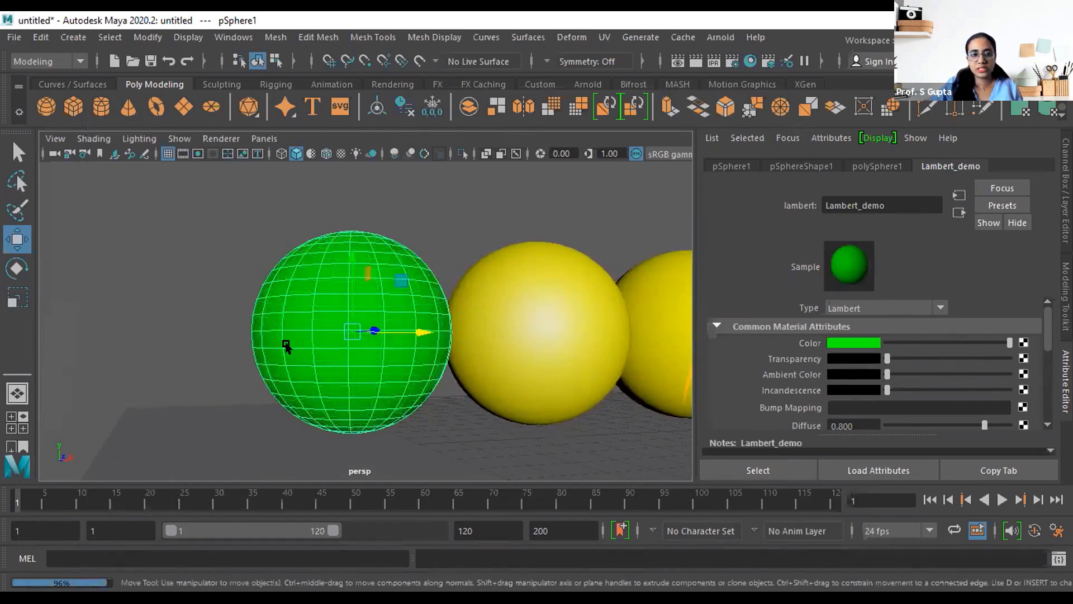
pyautogui.keyDown('alt'); pyautogui.moveTo(418, 397); pyautogui.dragTo(491, 411, button='middle'); pyautogui.keyUp('alt')
pyautogui.keyDown('alt'); pyautogui.moveTo(491, 411); pyautogui.dragTo(463, 409); pyautogui.keyUp('alt')
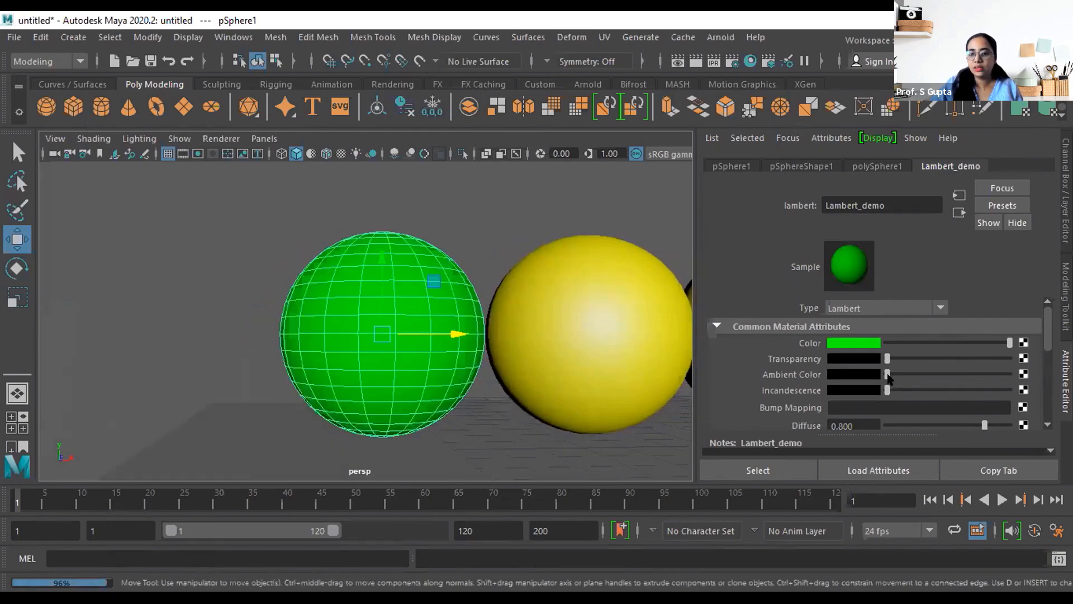
# Raise the ambient color of Lambert_demo to a mid gray and return it to black
pyautogui.moveTo(887, 375); pyautogui.dragTo(931, 374)
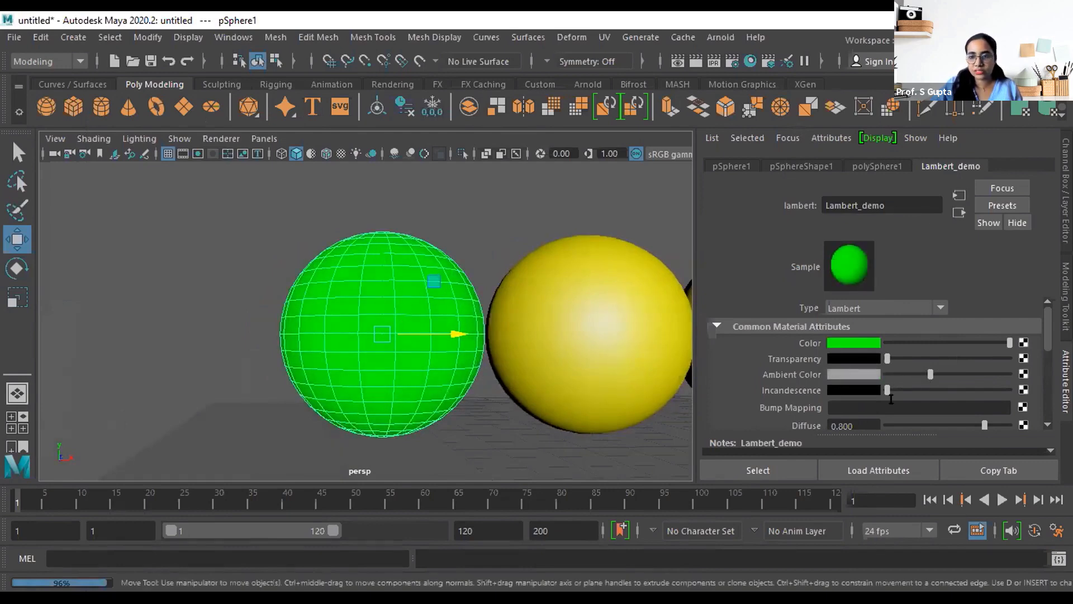
pyautogui.moveTo(920, 374); pyautogui.dragTo(880, 377)
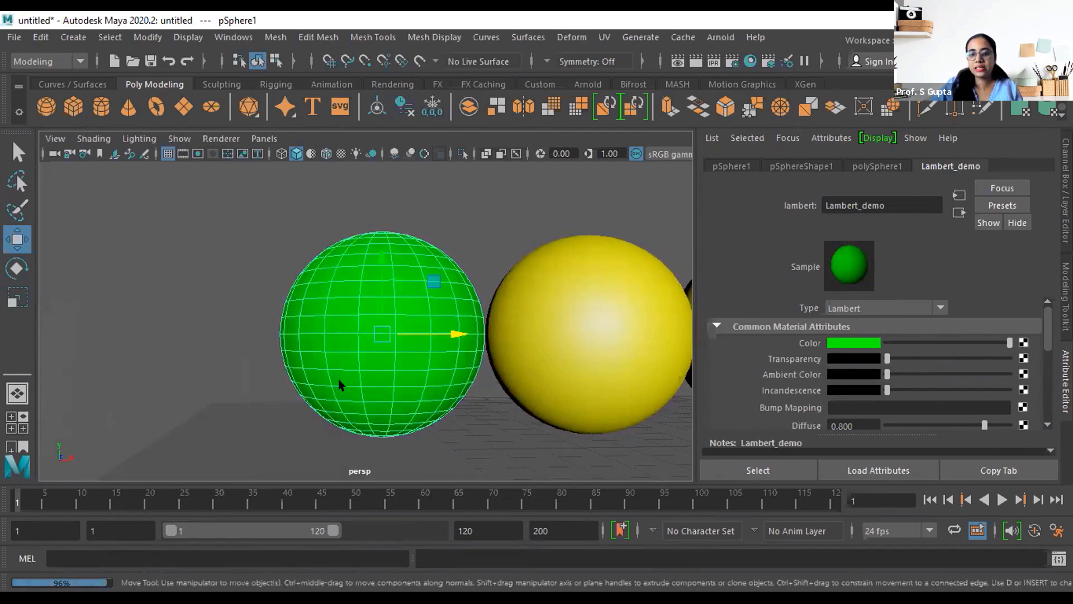
pyautogui.keyDown('alt'); pyautogui.moveTo(399, 394); pyautogui.dragTo(458, 358); pyautogui.keyUp('alt')
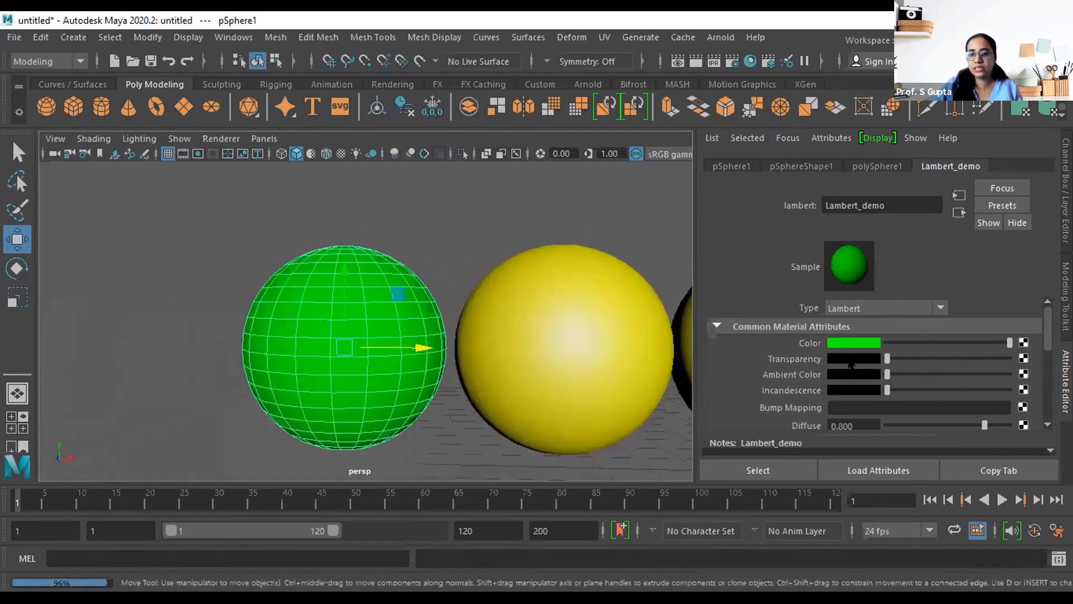
pyautogui.keyDown('alt'); pyautogui.moveTo(434, 398); pyautogui.dragTo(446, 375); pyautogui.keyUp('alt')
pyautogui.scroll(2, 446, 374)
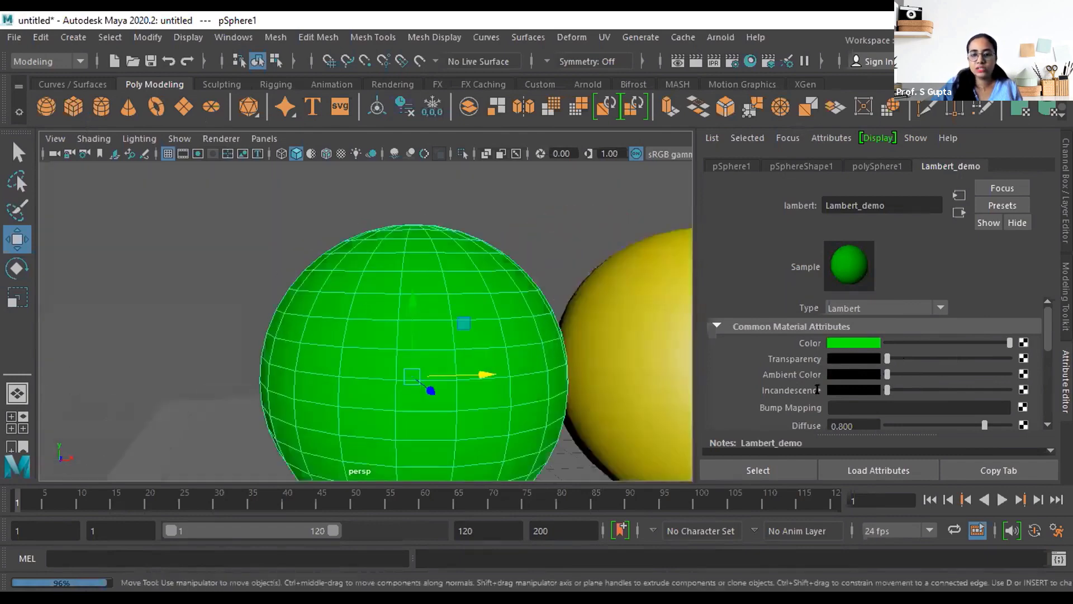
# Set the ambient color of Lambert_demo to a mid gray and render the green sphere with Maya Software
pyautogui.moveTo(887, 375); pyautogui.dragTo(910, 374)
pyautogui.keyDown('alt'); pyautogui.moveTo(526, 386); pyautogui.dragTo(558, 386); pyautogui.keyUp('alt')
pyautogui.moveTo(909, 371); pyautogui.dragTo(918, 373)
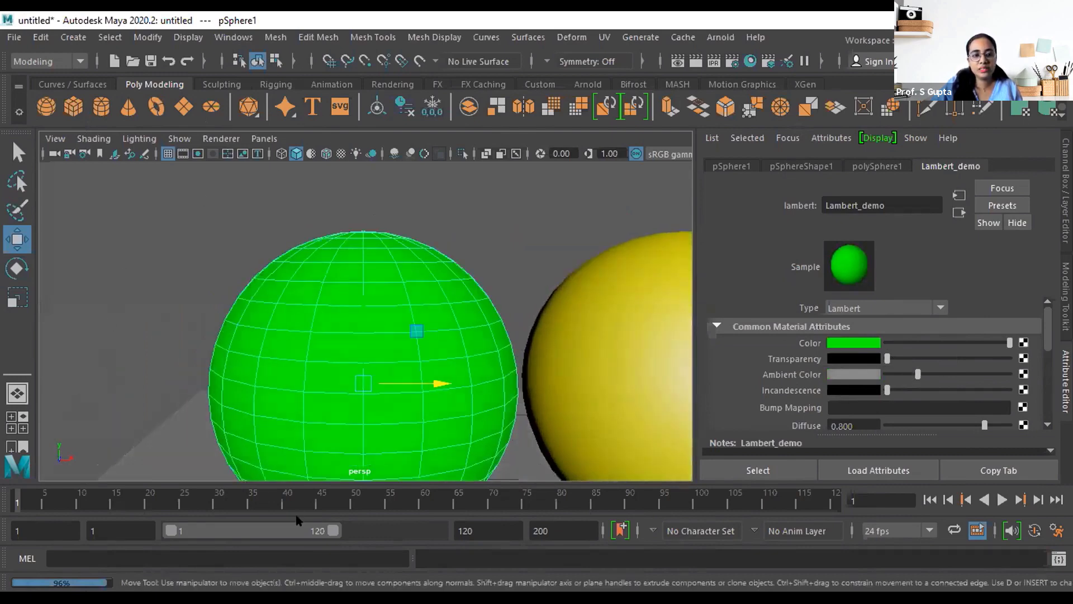
pyautogui.moveTo(918, 374)
pyautogui.mouseDown()
pyautogui.moveTo(898, 374)
pyautogui.moveTo(928, 375)
pyautogui.moveTo(908, 375)
pyautogui.mouseUp()
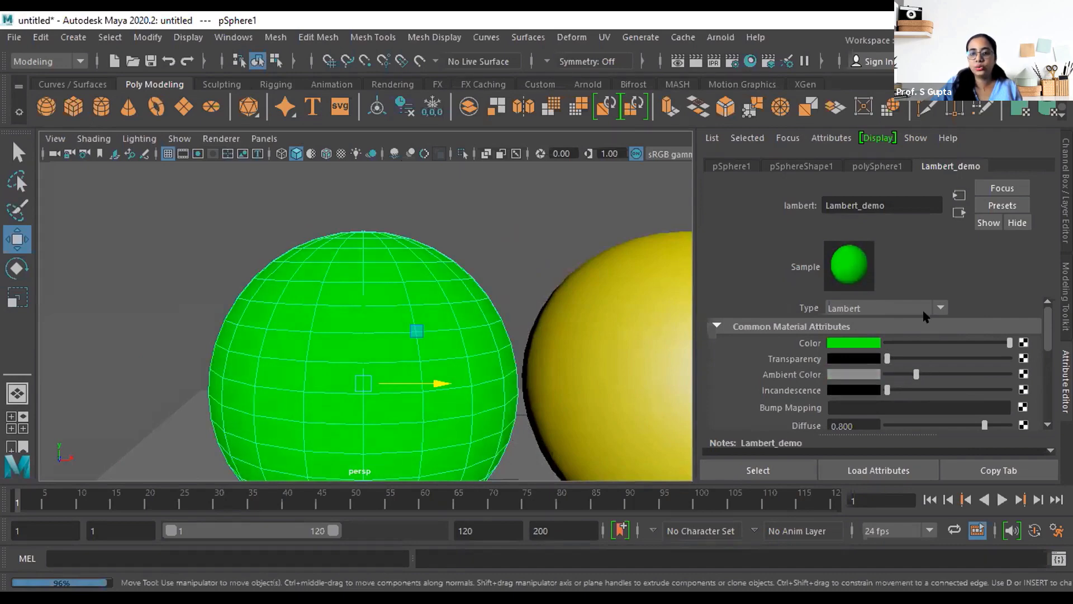
pyautogui.click(906, 375)
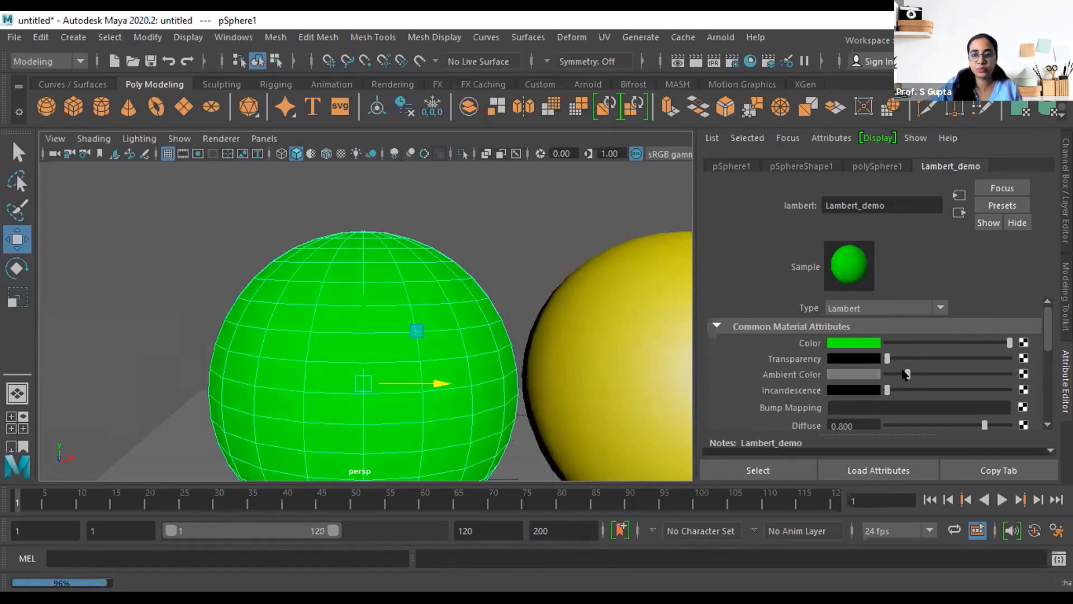
pyautogui.moveTo(906, 374); pyautogui.dragTo(912, 374)
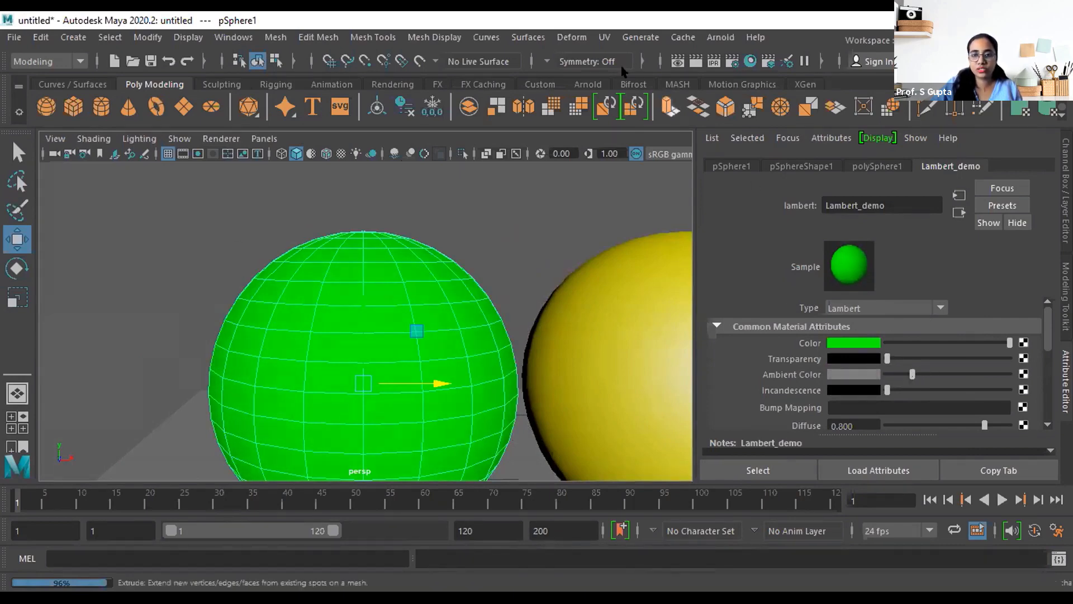
pyautogui.click(686, 60)
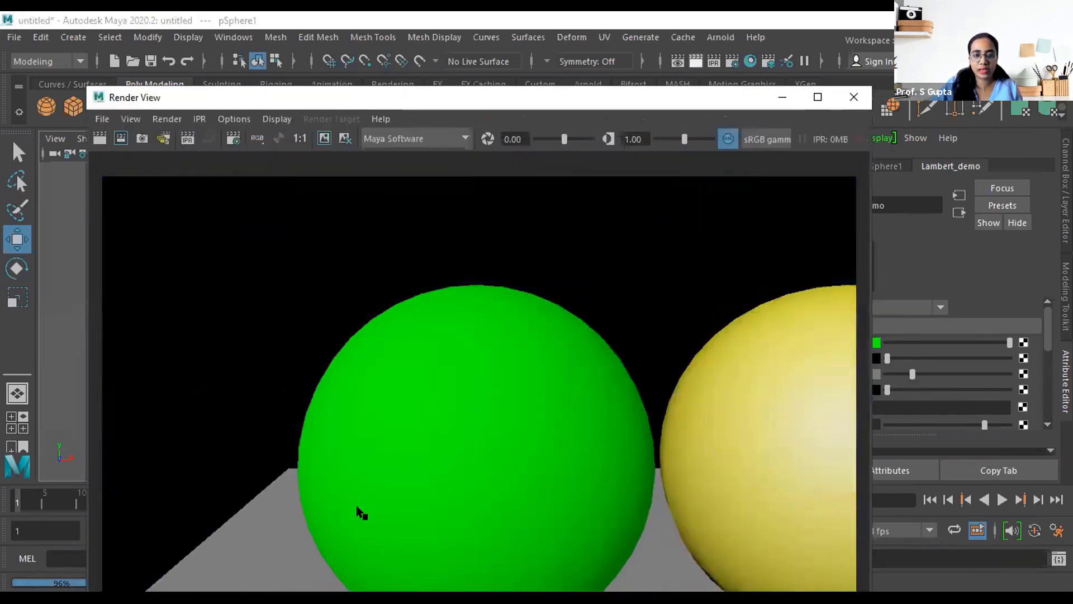
pyautogui.click(854, 97)
# Return the ambient color of Lambert_demo to black and render the sphere again with Maya Software
pyautogui.moveTo(912, 374); pyautogui.dragTo(856, 379)
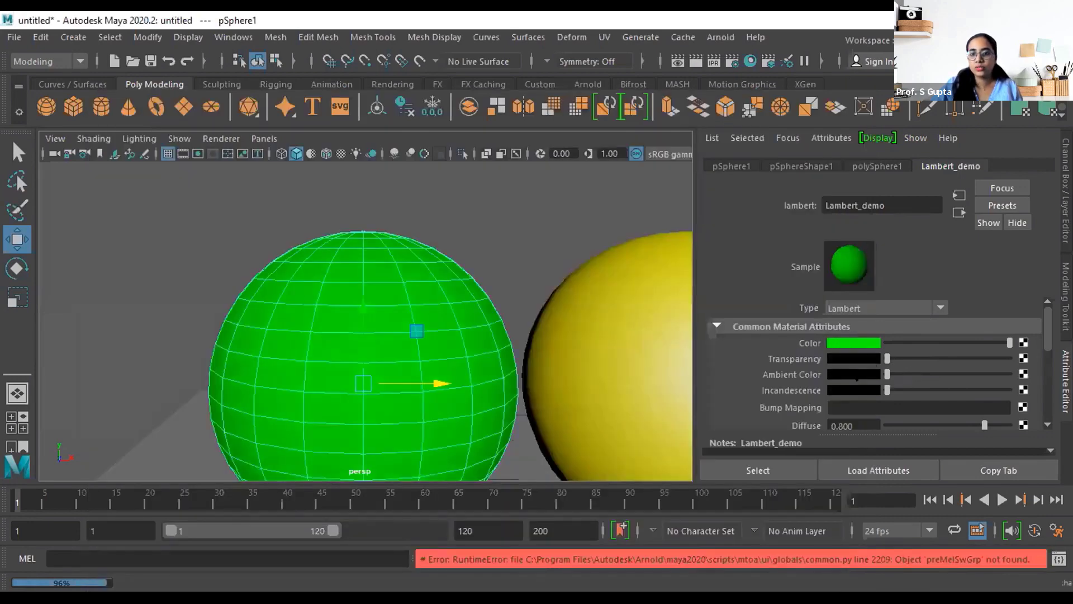
pyautogui.click(689, 56)
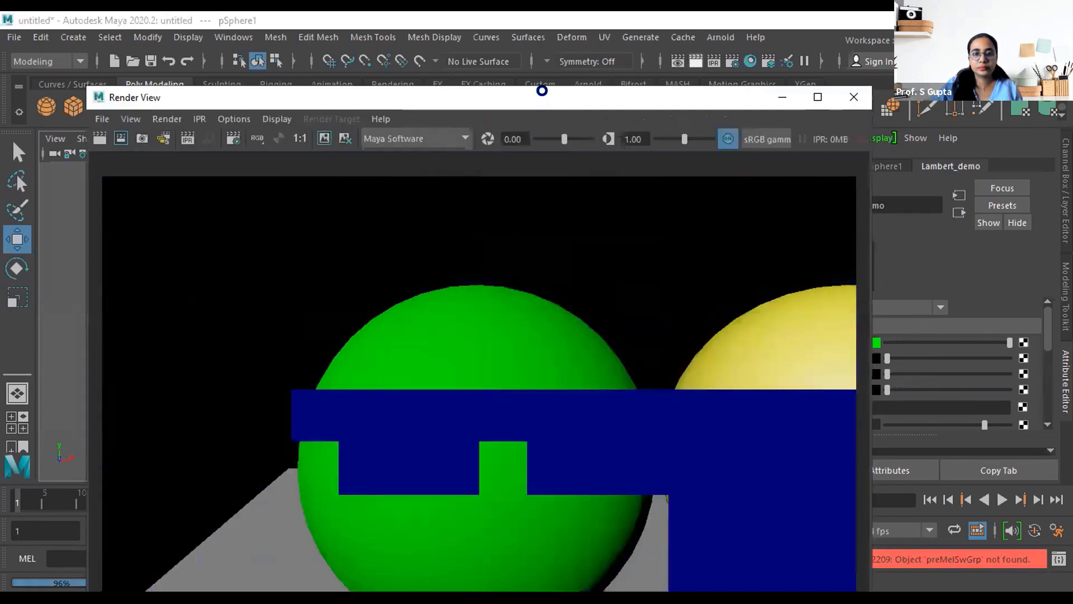
pyautogui.moveTo(532, 93); pyautogui.dragTo(501, 43)
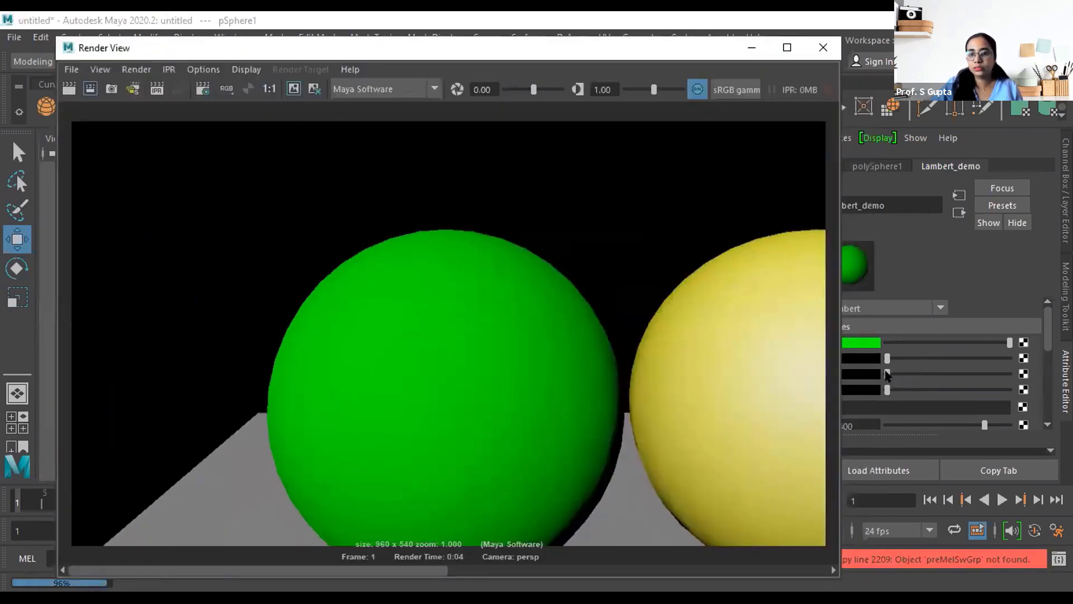
# Raise the ambient color of Lambert_demo to a light gray, render it and compare the result with the kept render
pyautogui.moveTo(887, 375); pyautogui.dragTo(958, 373)
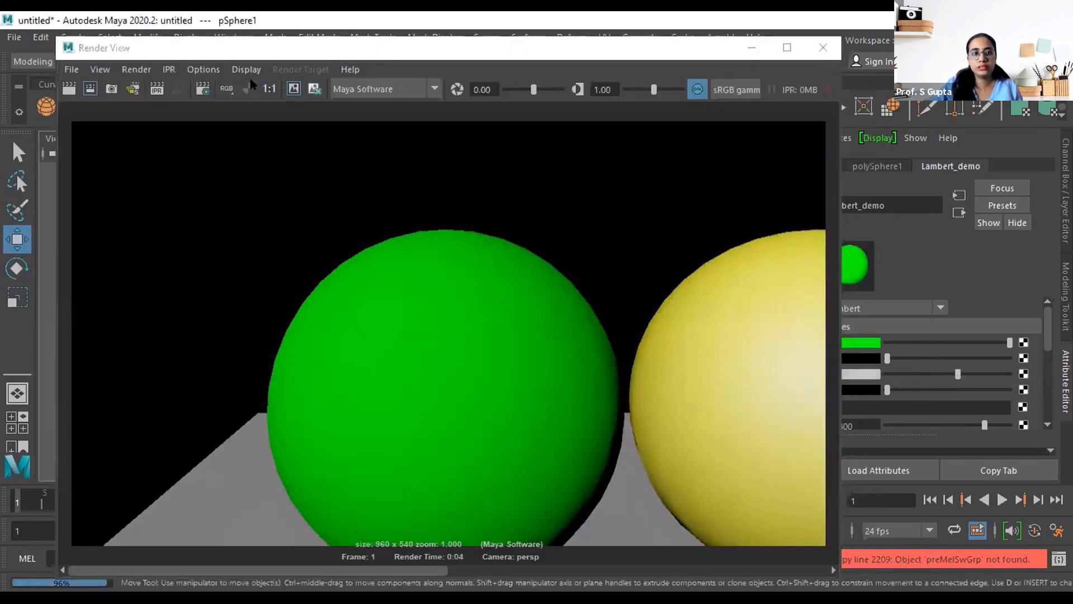
pyautogui.click(68, 88)
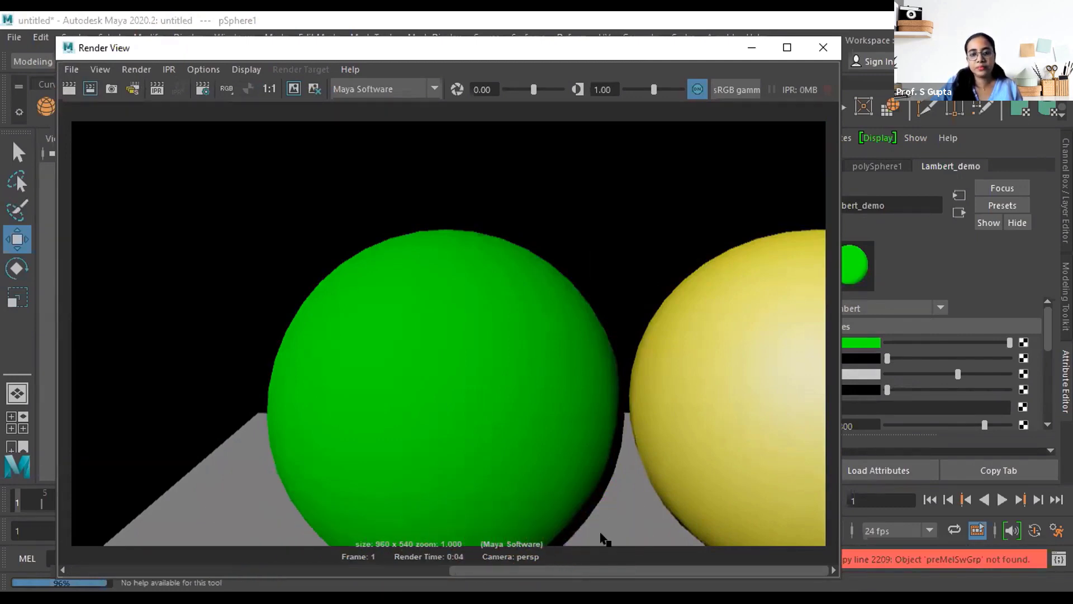
pyautogui.moveTo(608, 571); pyautogui.dragTo(340, 559)
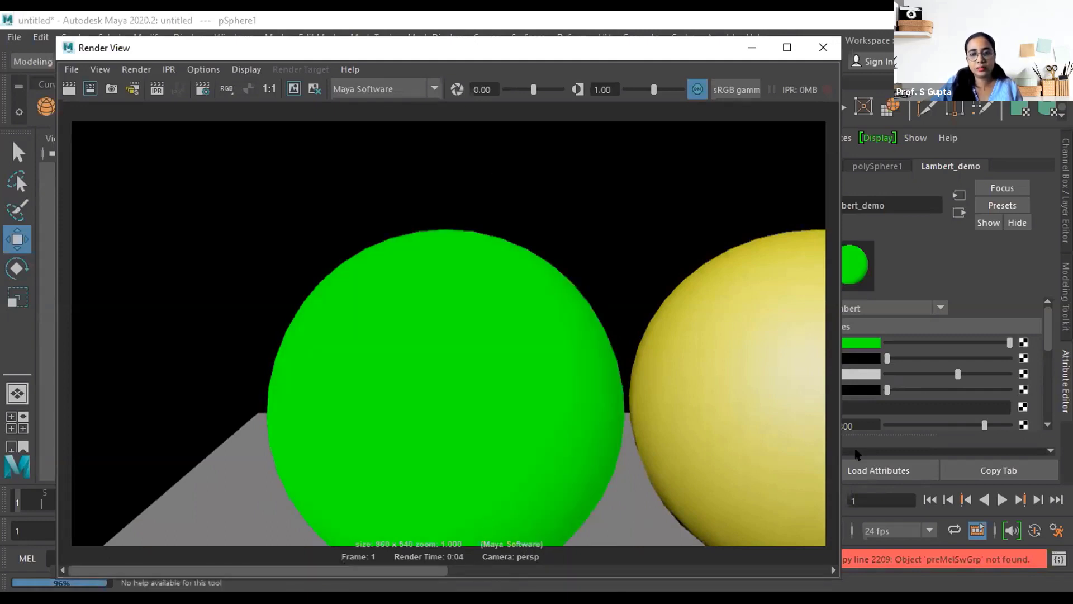
pyautogui.moveTo(346, 574); pyautogui.dragTo(185, 577)
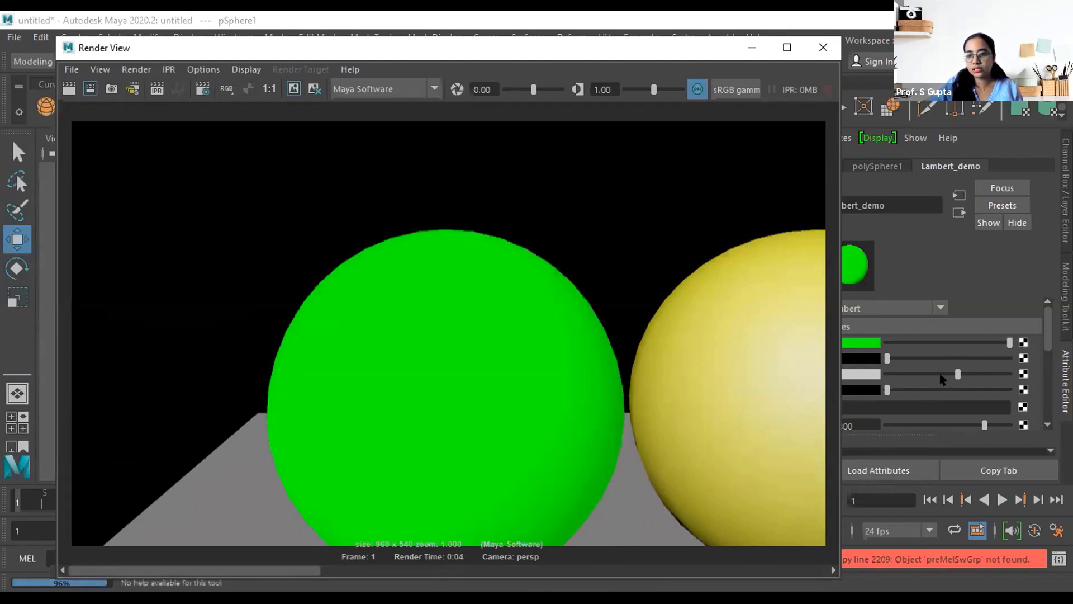
# Set the ambient color of Lambert_demo back to black and its incandescence to the same green as the color
pyautogui.moveTo(956, 373)
pyautogui.mouseDown()
pyautogui.moveTo(881, 384)
pyautogui.moveTo(956, 389)
pyautogui.moveTo(944, 386)
pyautogui.mouseUp()
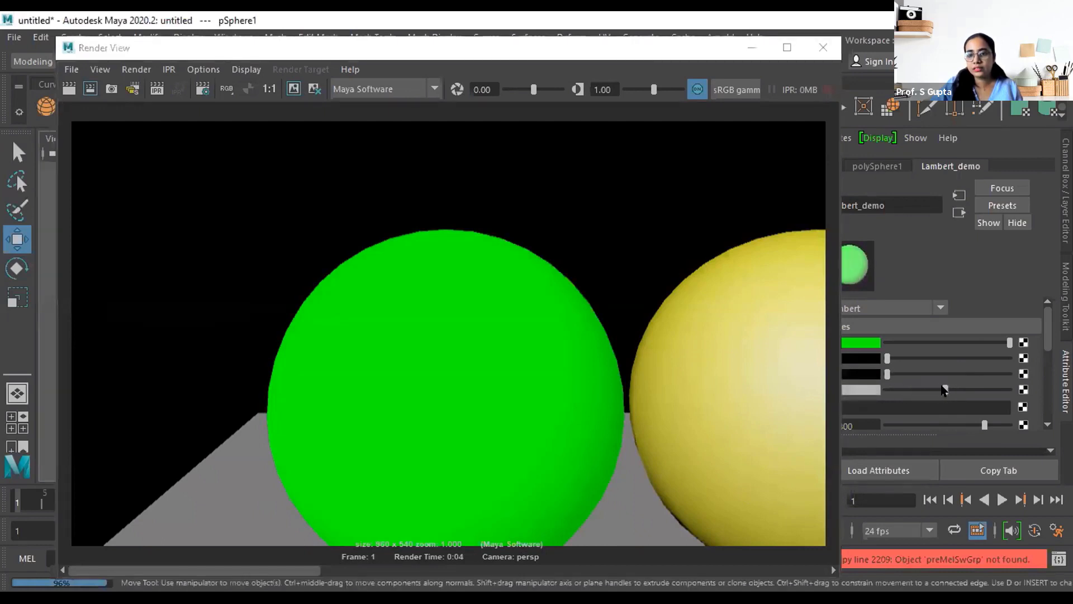
pyautogui.moveTo(709, 48); pyautogui.dragTo(617, 63)
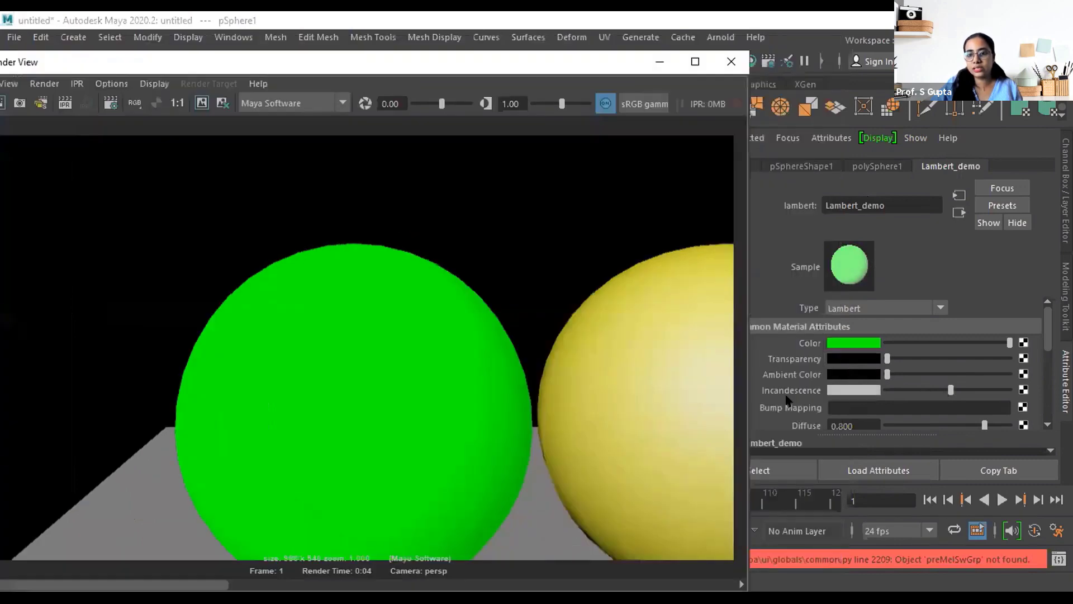
pyautogui.click(851, 389)
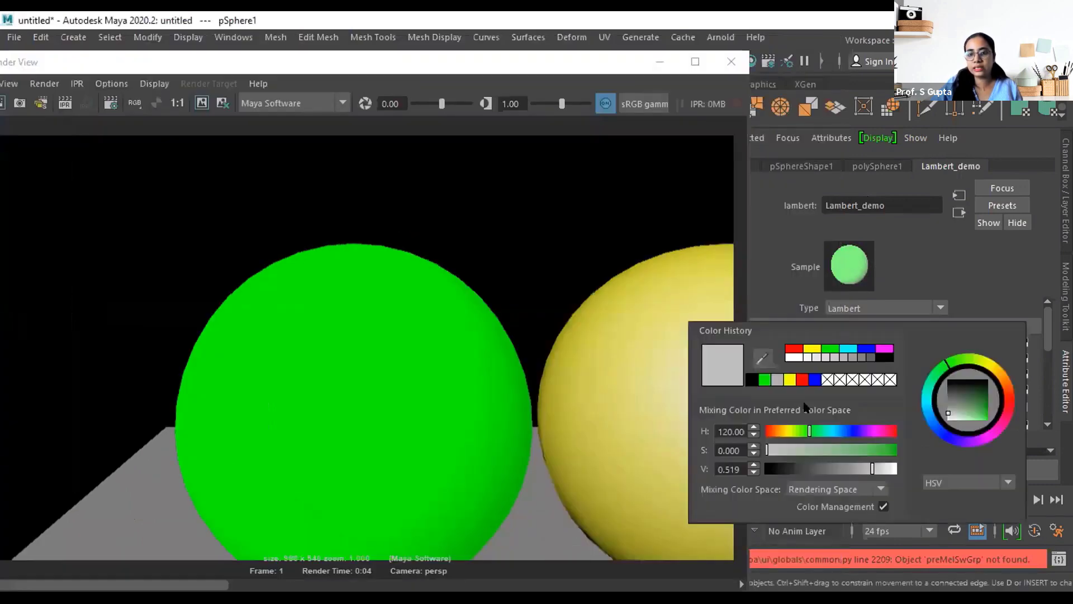
pyautogui.click(764, 380)
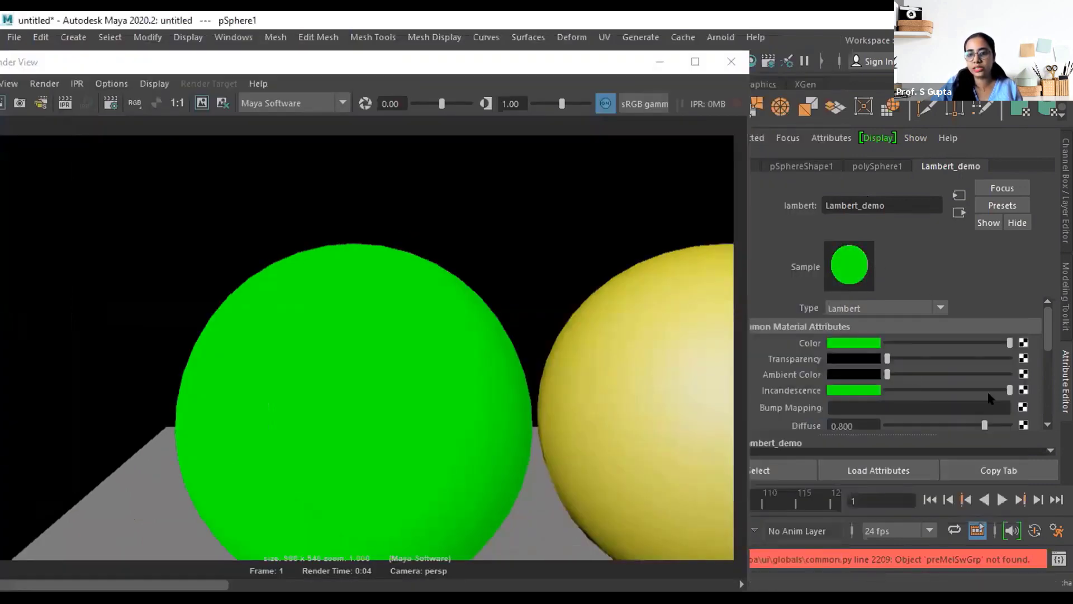
# Render the sphere with green incandescence and flip through the kept renders for comparison
pyautogui.moveTo(511, 65); pyautogui.dragTo(676, 65)
pyautogui.click(143, 104)
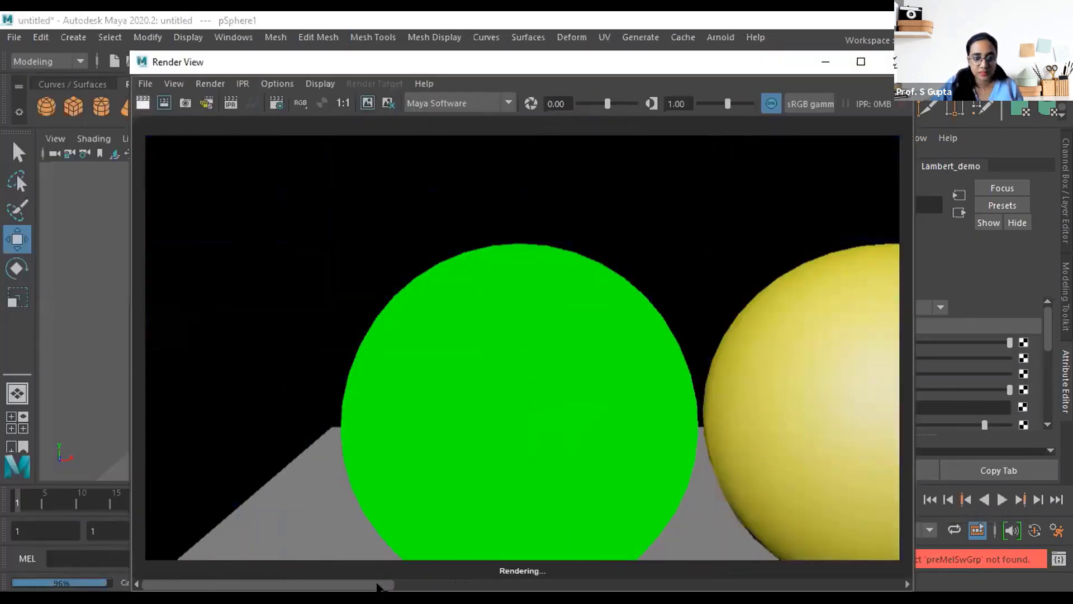
pyautogui.moveTo(376, 583); pyautogui.dragTo(590, 582)
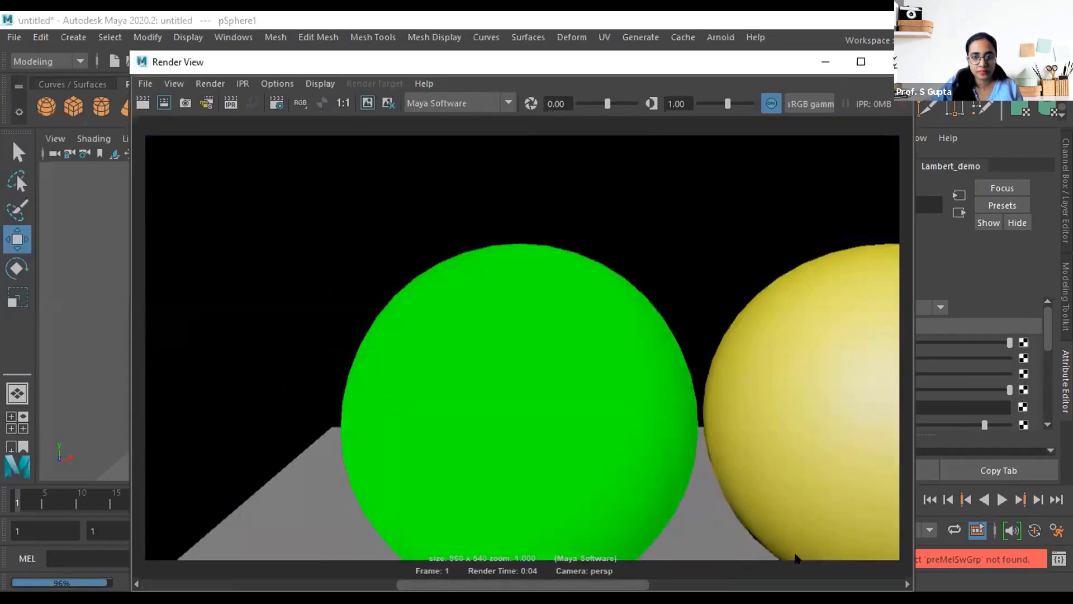
pyautogui.moveTo(795, 553); pyautogui.dragTo(825, 548)
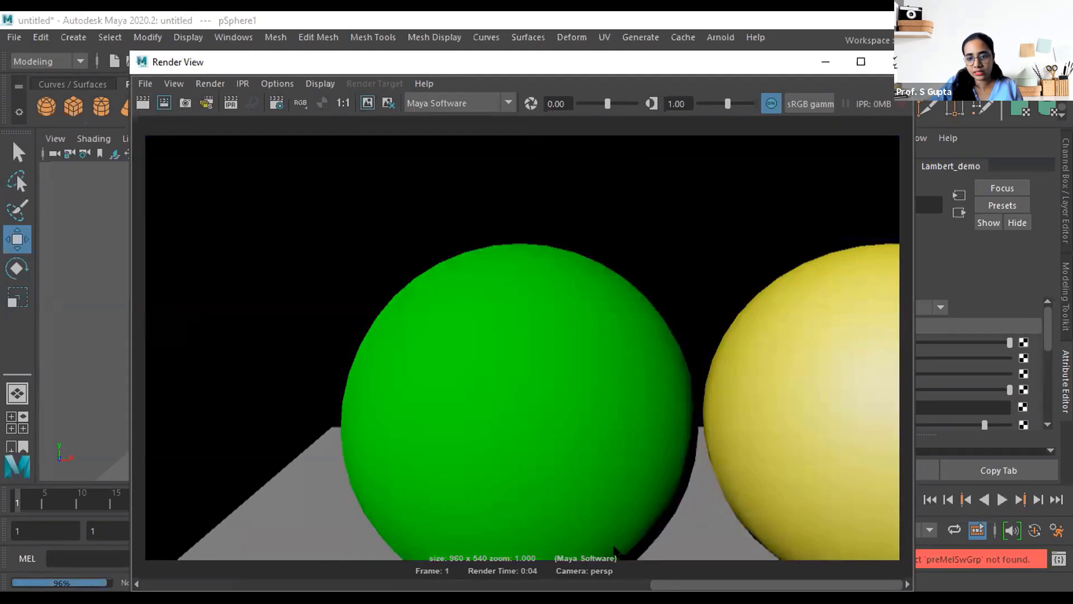
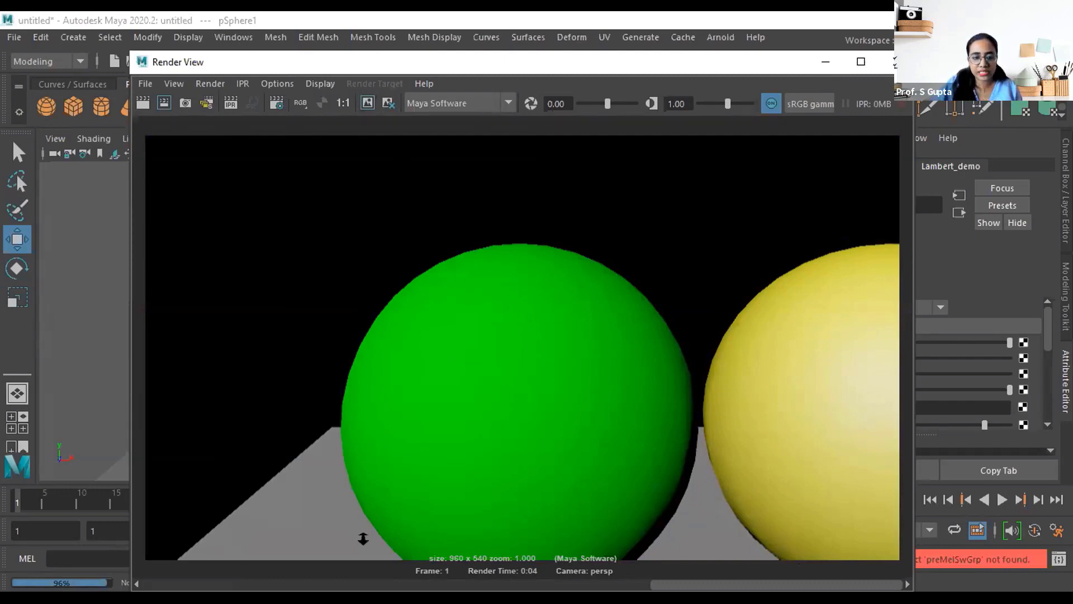
# Compare the kept renders of the green sphere with no glow, with ambient color and with incandescence
pyautogui.scroll(-2, 637, 498)
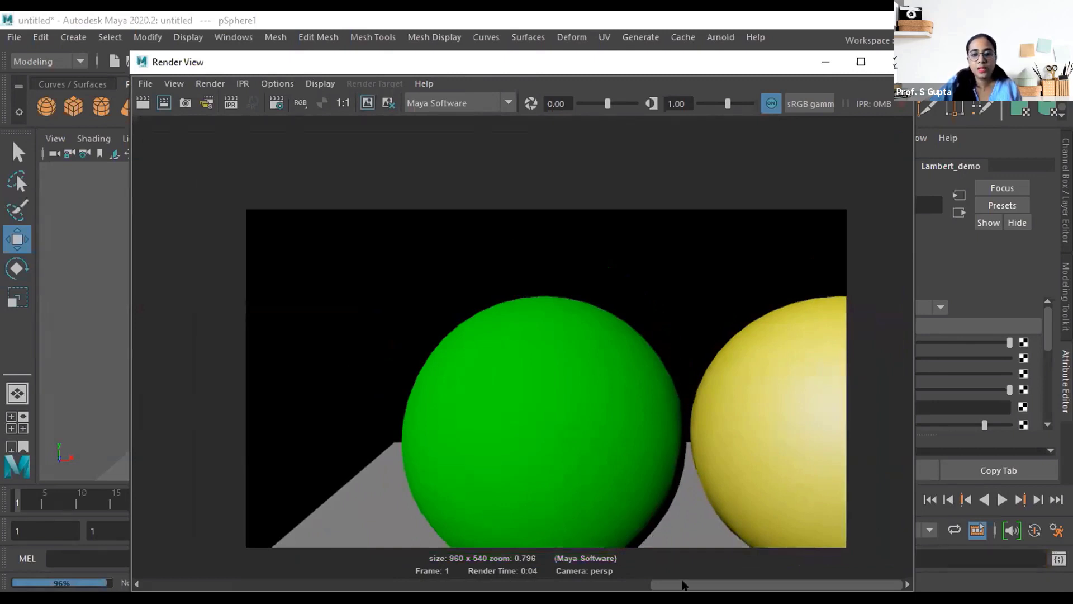
pyautogui.click(555, 581)
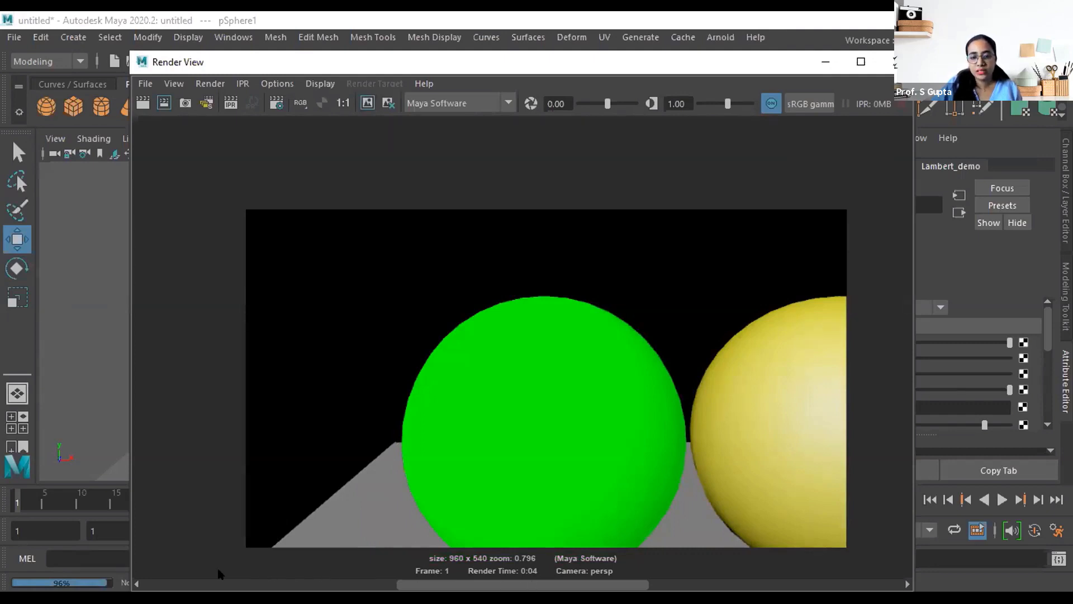
pyautogui.moveTo(523, 585); pyautogui.dragTo(777, 585)
pyautogui.moveTo(659, 61); pyautogui.dragTo(459, 82)
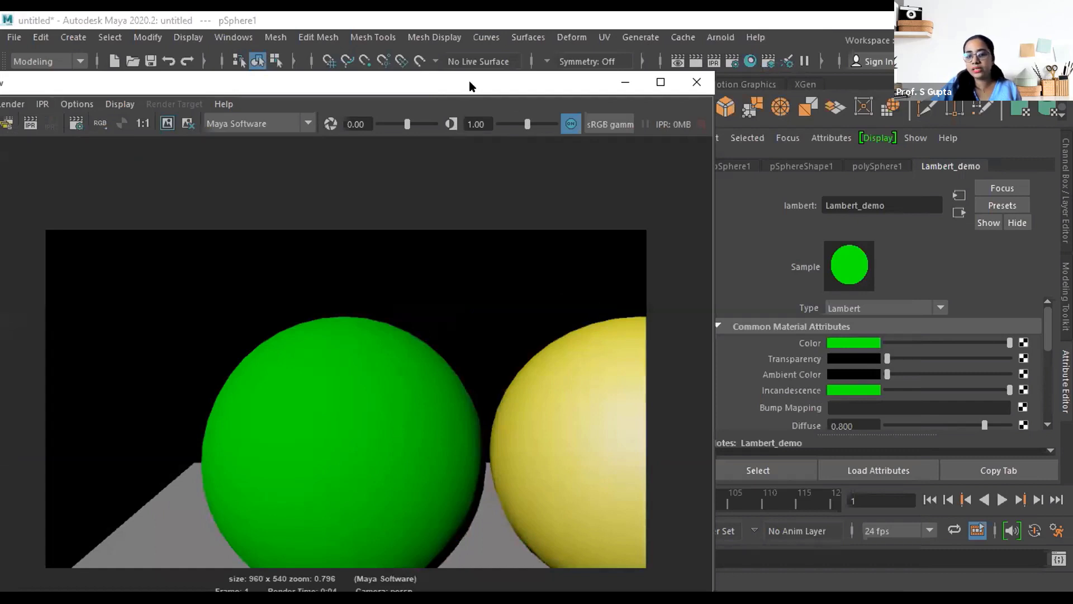
pyautogui.moveTo(468, 84); pyautogui.dragTo(653, 29)
pyautogui.moveTo(697, 551); pyautogui.dragTo(549, 526)
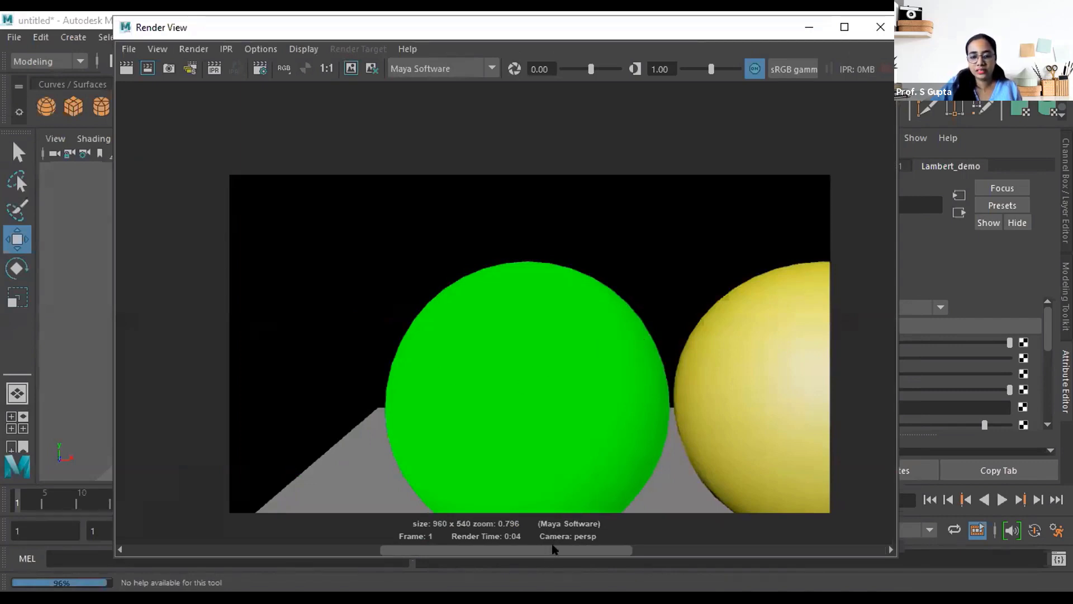
pyautogui.moveTo(553, 549); pyautogui.dragTo(297, 549)
pyautogui.moveTo(734, 41); pyautogui.dragTo(717, 83)
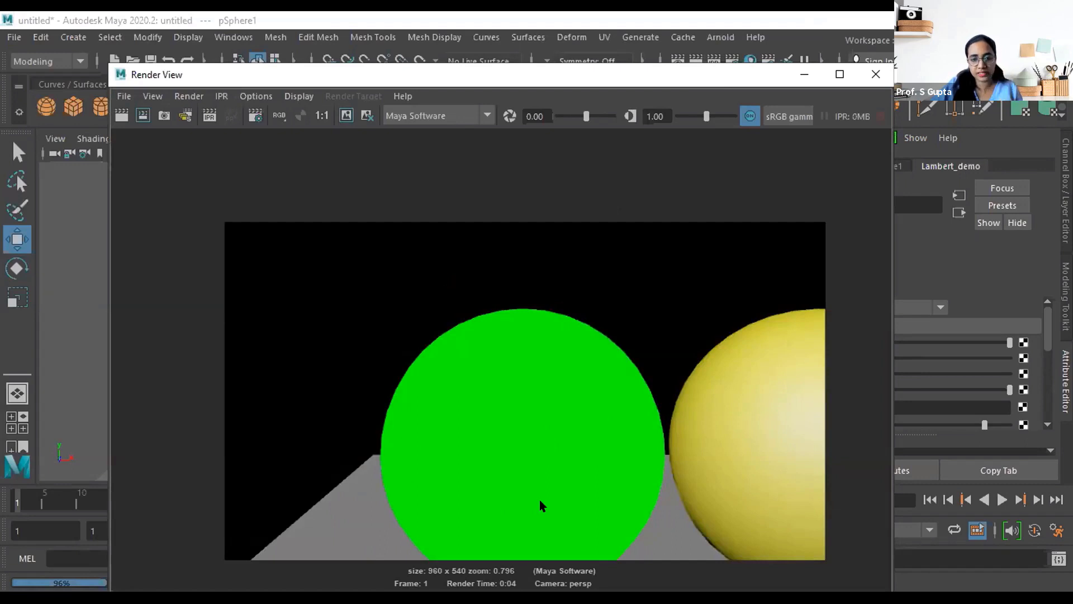
pyautogui.moveTo(749, 78); pyautogui.dragTo(642, 88)
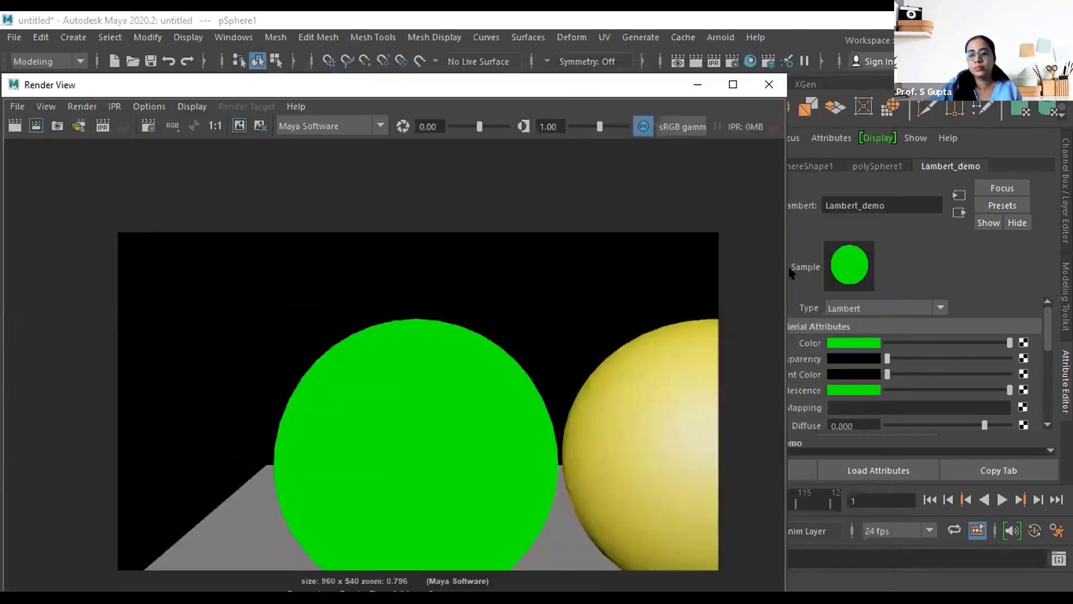
# Set the ambient color of Lambert_demo to the same green as its incandescence and render the scene
pyautogui.moveTo(888, 374); pyautogui.dragTo(1009, 374)
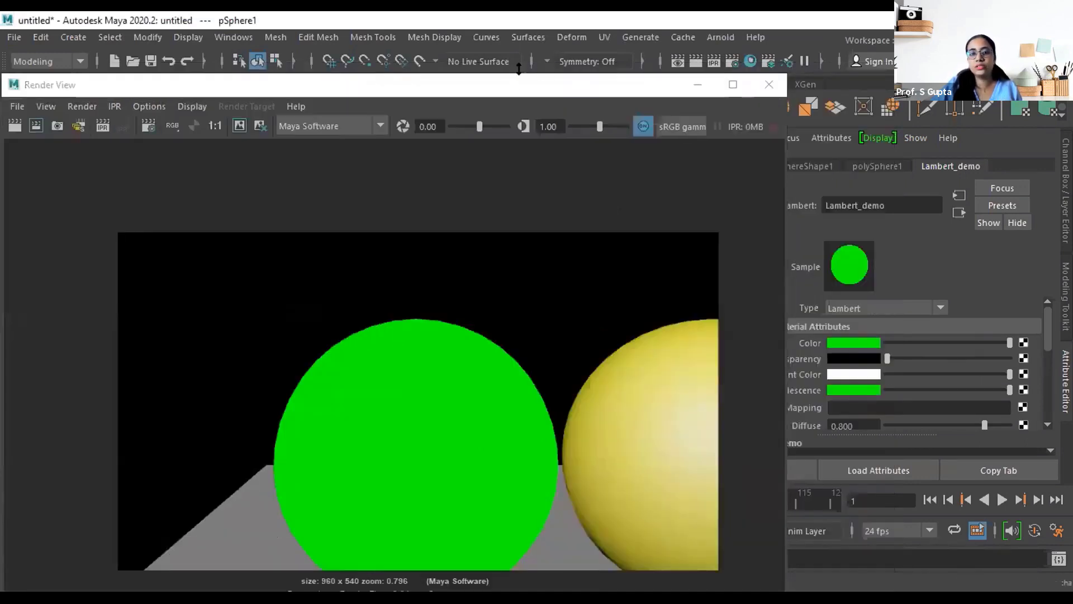
pyautogui.click(854, 374)
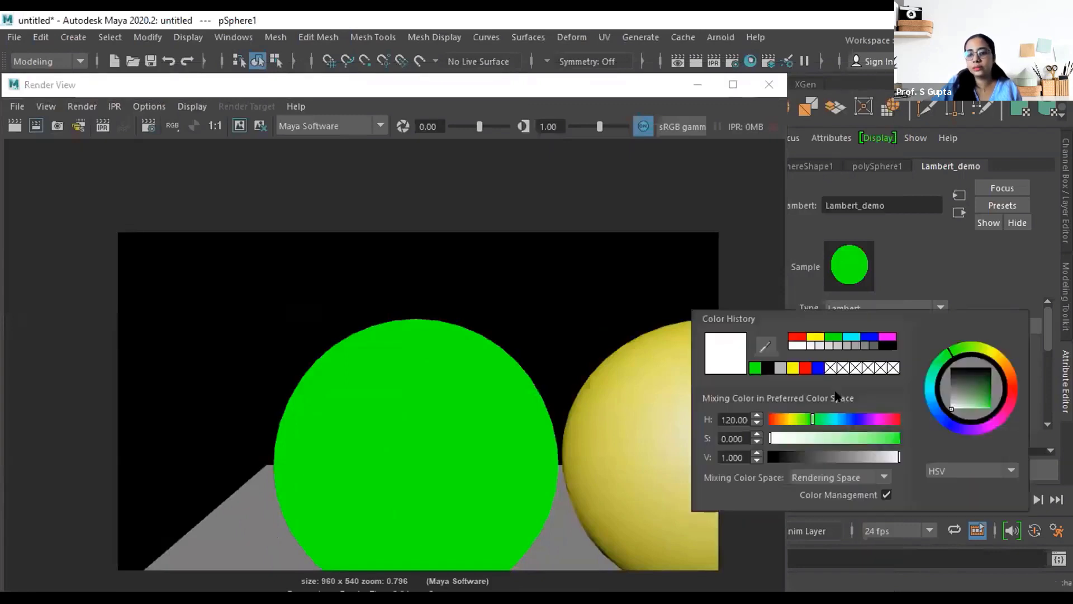
pyautogui.click(755, 367)
pyautogui.moveTo(531, 78); pyautogui.dragTo(707, 53)
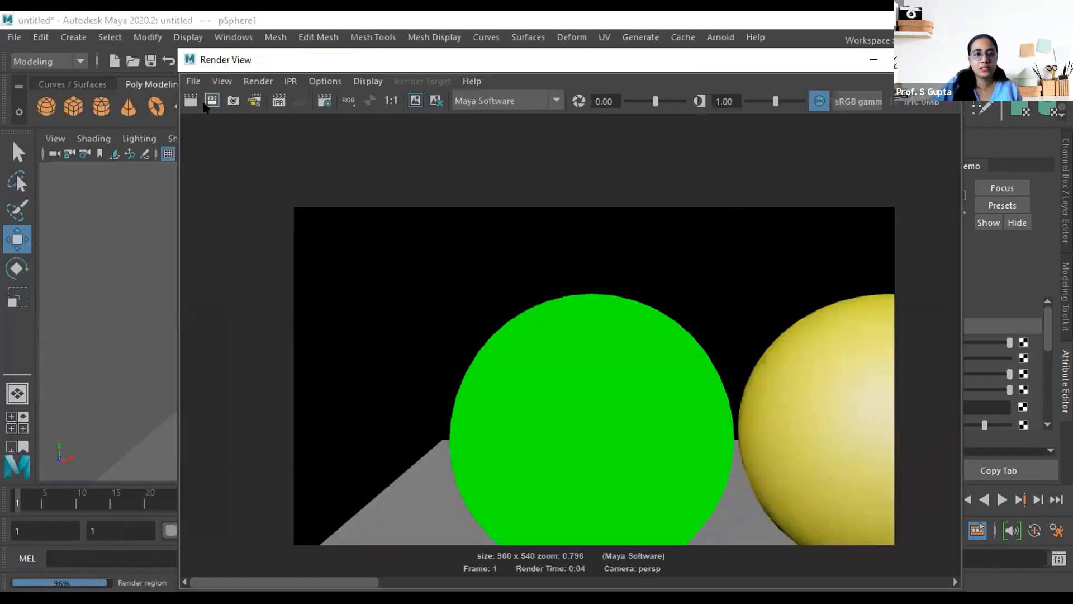
pyautogui.click(190, 100)
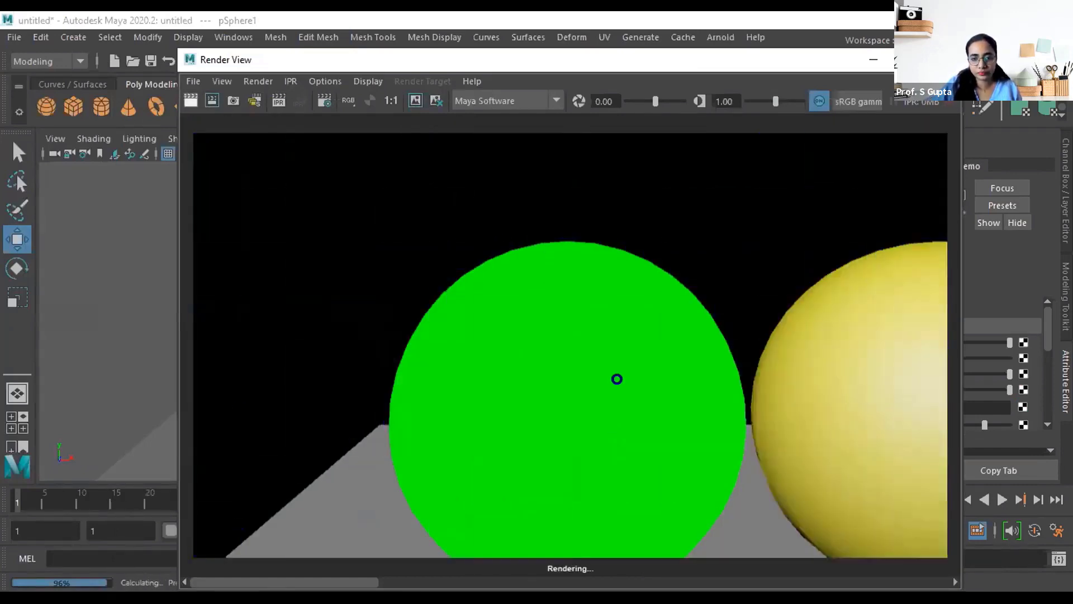
# Compare the newest render, with green ambient color and incandescence, against the earlier kept renders
pyautogui.click(397, 584)
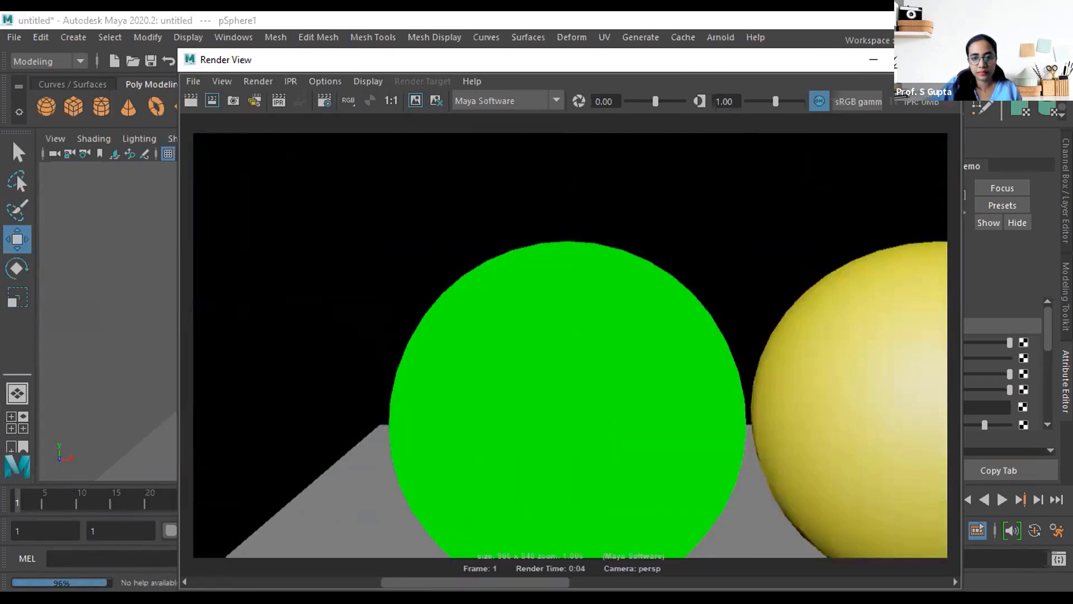
pyautogui.click(626, 584)
pyautogui.click(910, 584)
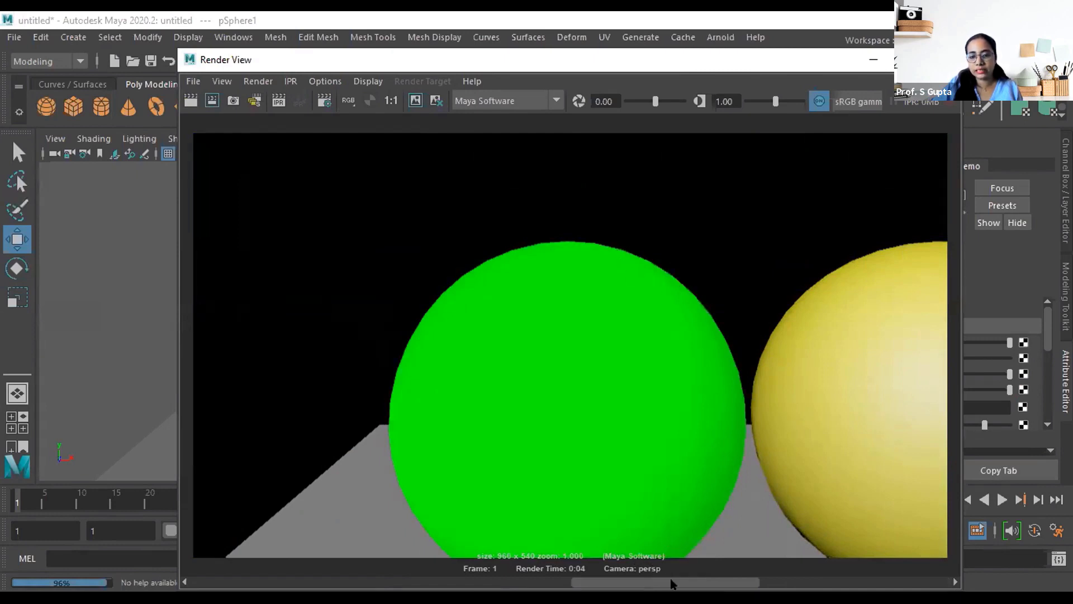
pyautogui.moveTo(666, 581); pyautogui.dragTo(316, 569)
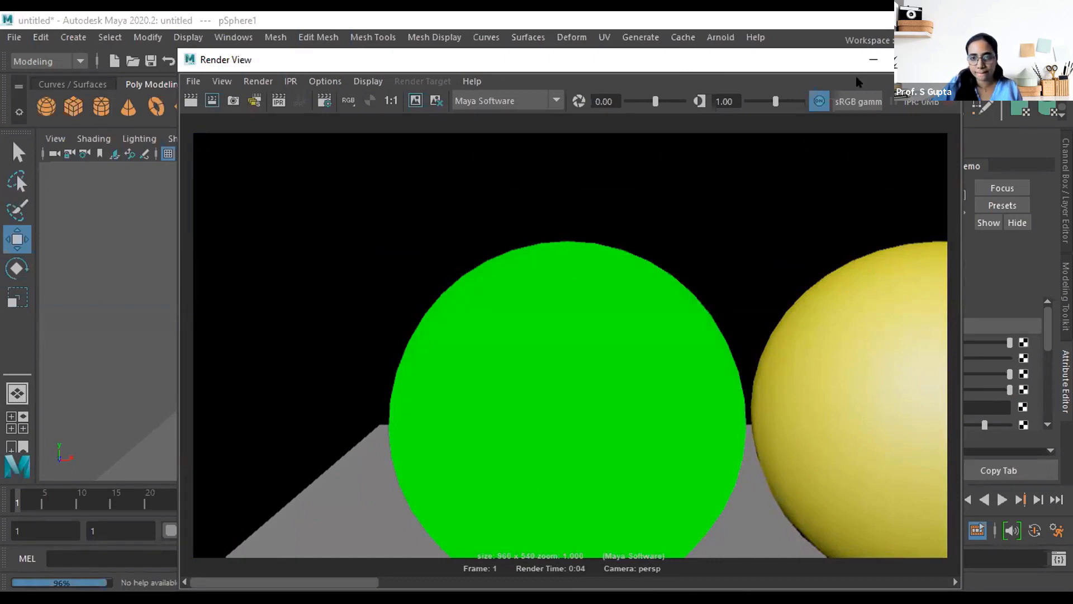
pyautogui.moveTo(810, 52); pyautogui.dragTo(658, 59)
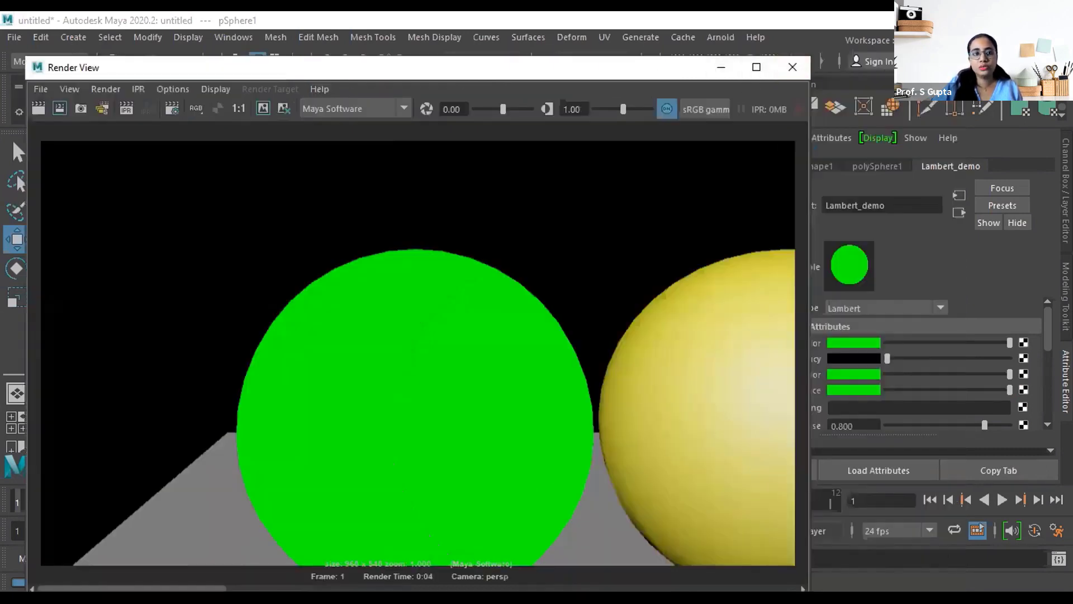
pyautogui.click(284, 108)
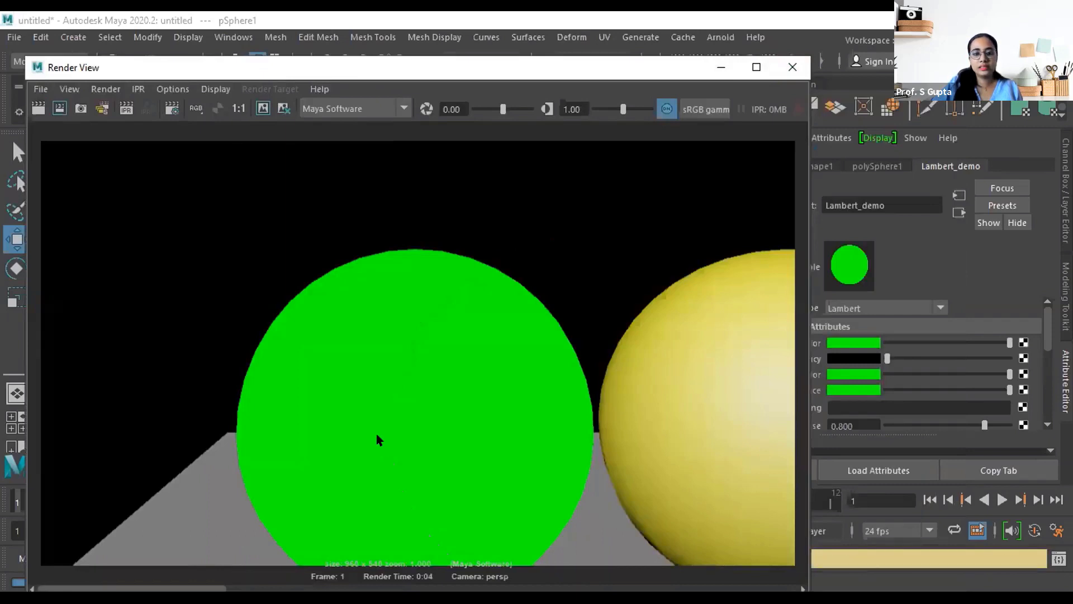
# Flip through the kept renders of the green sphere to compare its ambient color and incandescence looks, then put the render window away
pyautogui.moveTo(134, 589); pyautogui.dragTo(704, 588)
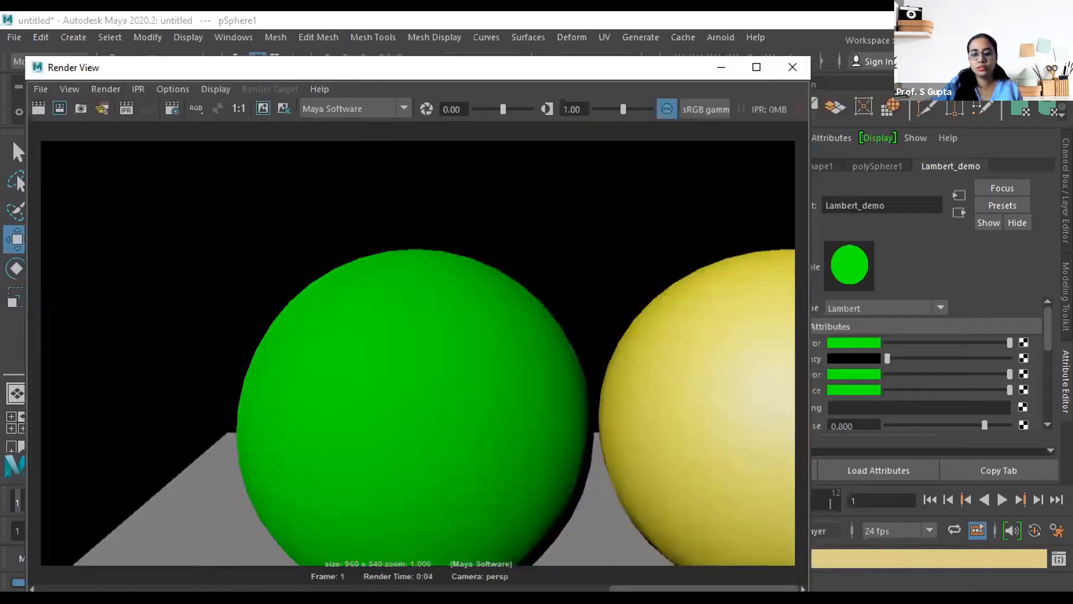
pyautogui.click(284, 109)
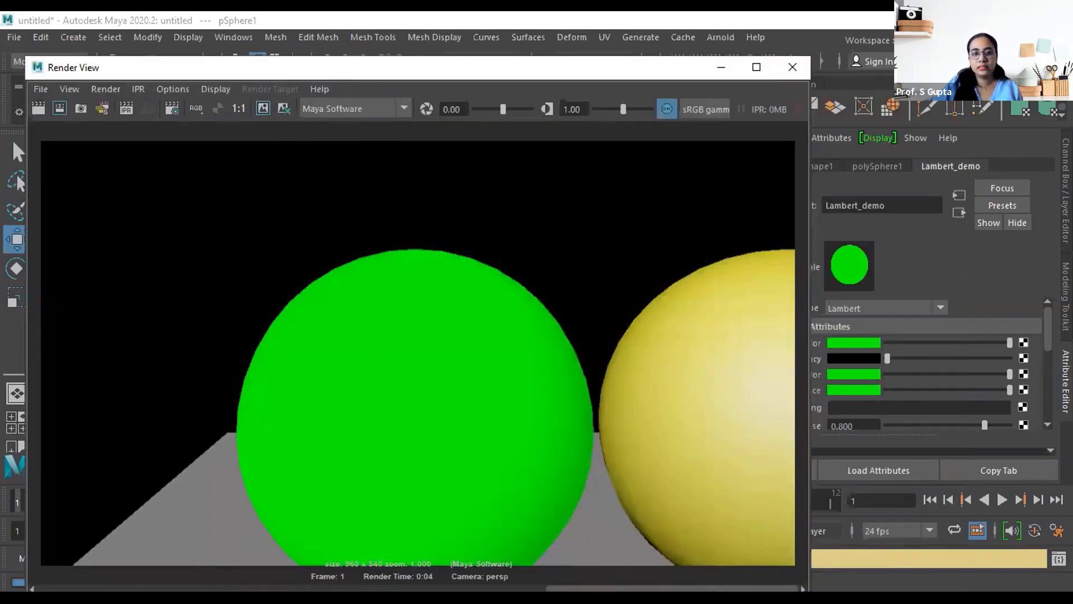
pyautogui.click(285, 110)
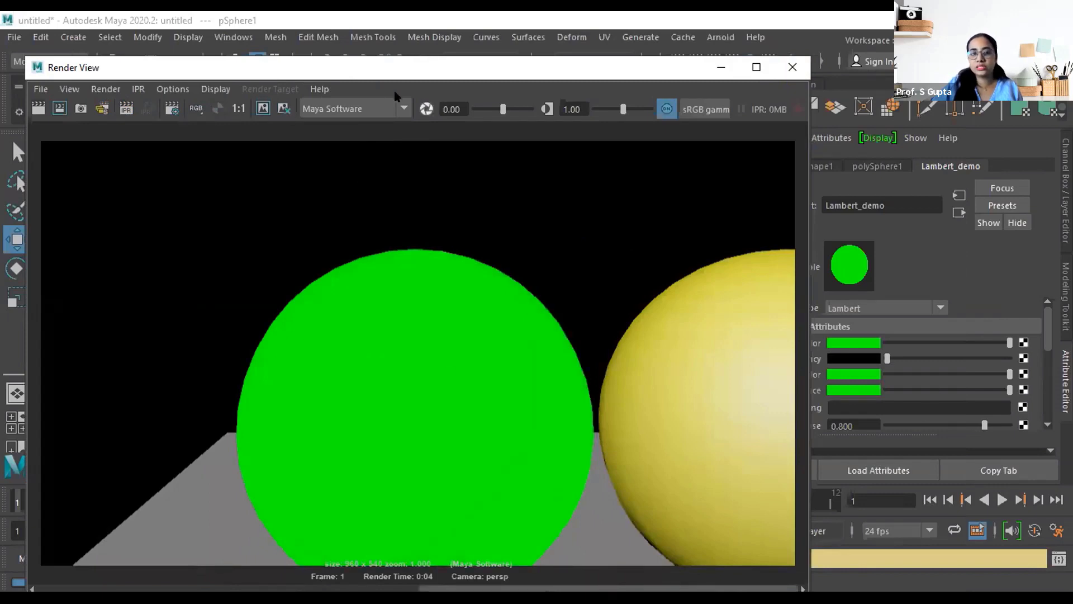
pyautogui.click(284, 110)
pyautogui.click(722, 62)
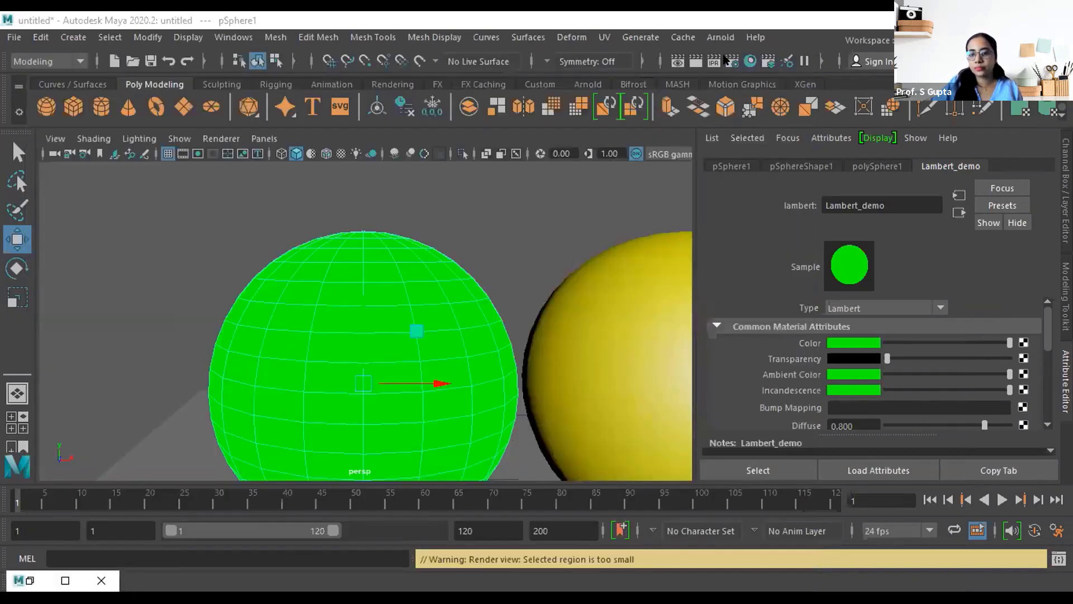
pyautogui.click(508, 288)
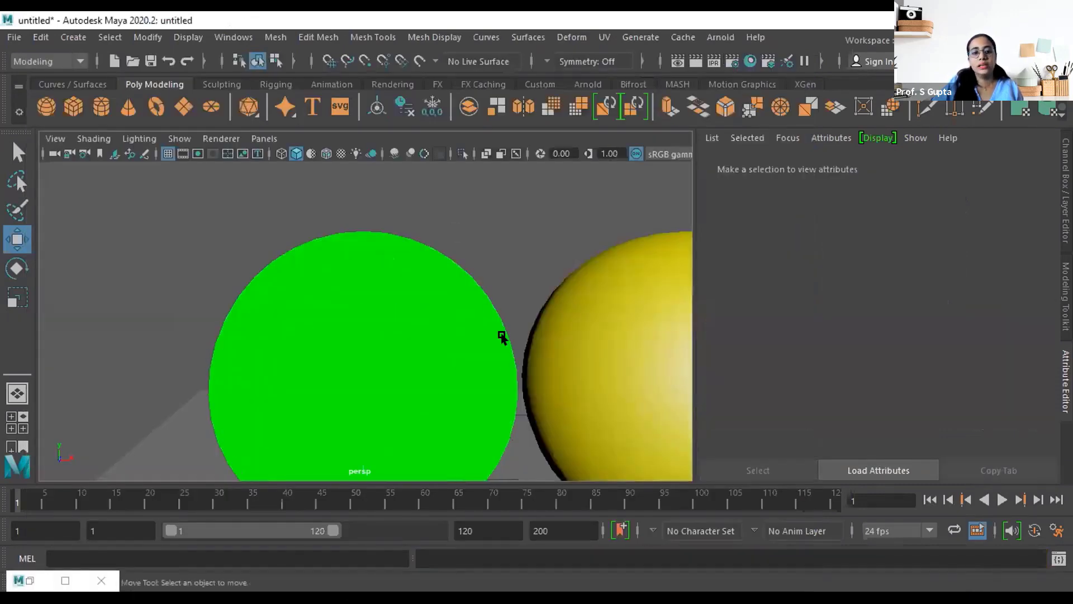
pyautogui.scroll(-5, 376, 362)
pyautogui.keyDown('alt'); pyautogui.moveTo(373, 363); pyautogui.dragTo(401, 374); pyautogui.keyUp('alt')
pyautogui.scroll(5, 331, 382)
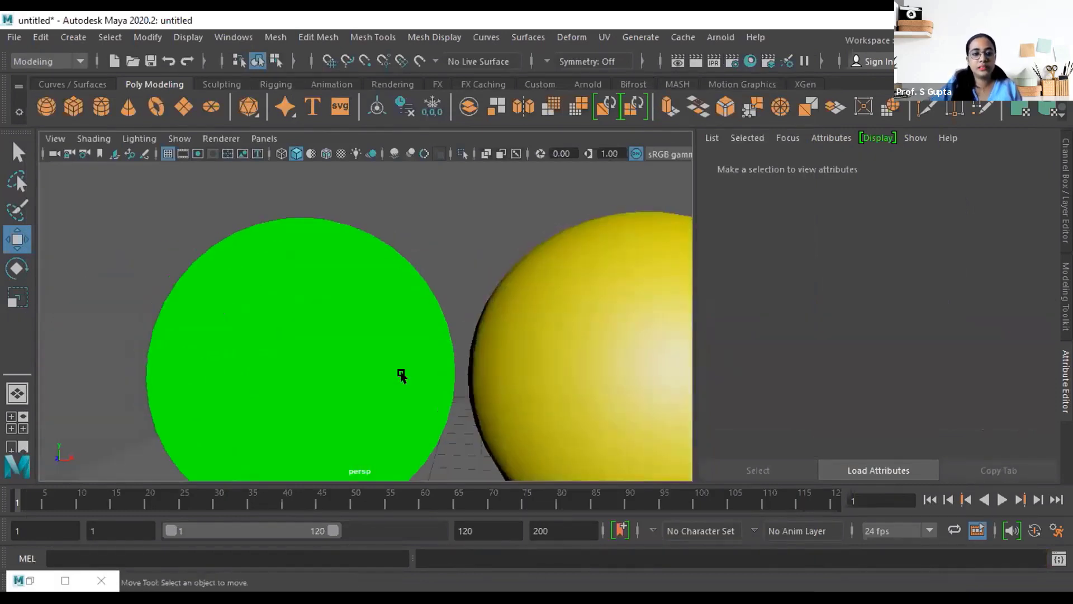
pyautogui.click(383, 306)
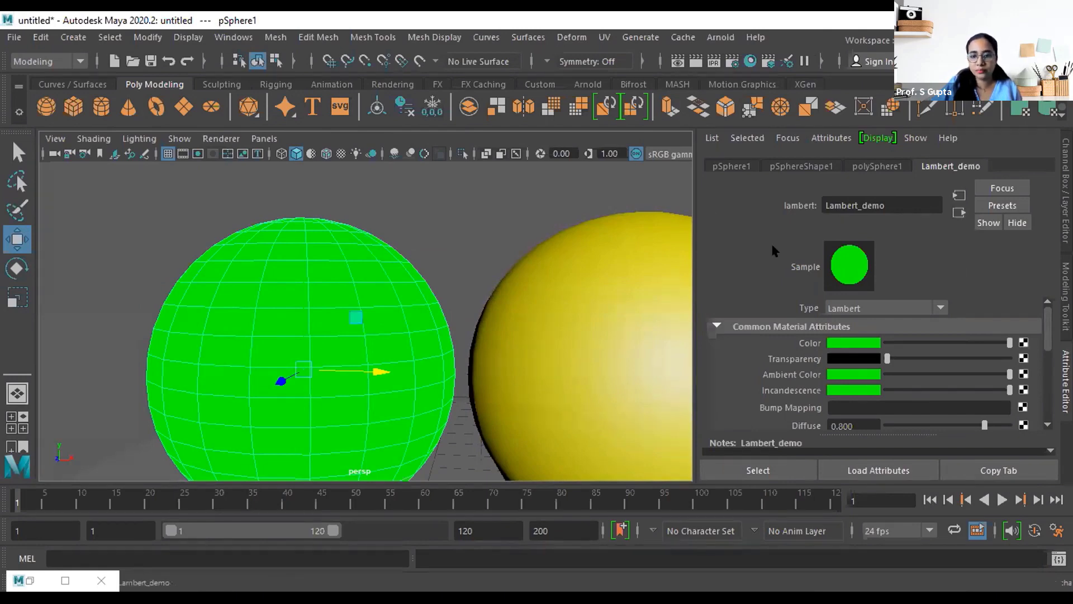
pyautogui.click(29, 580)
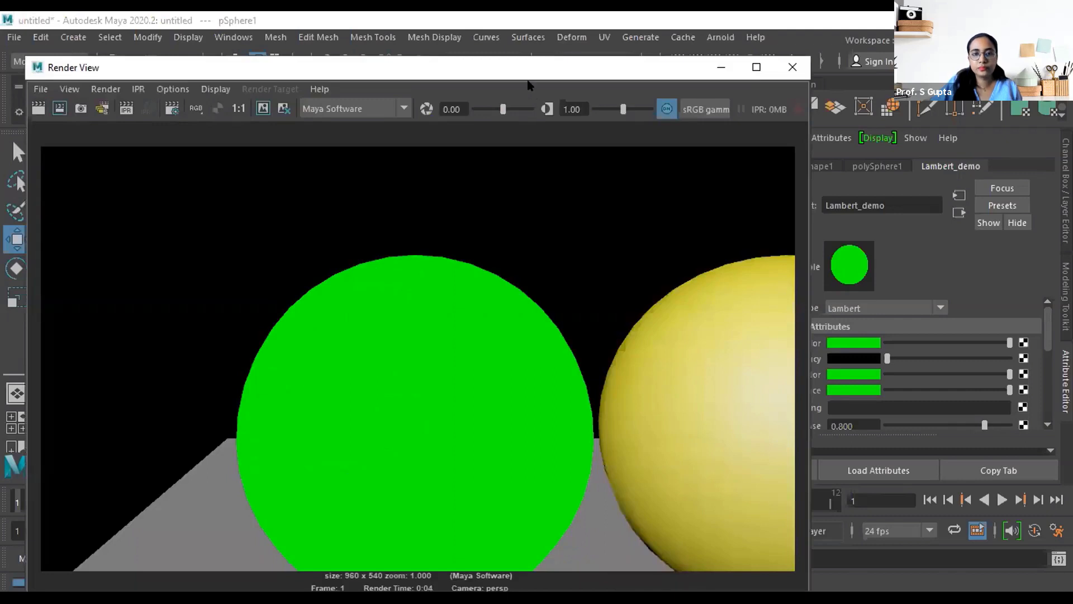
pyautogui.moveTo(542, 59); pyautogui.dragTo(569, 43)
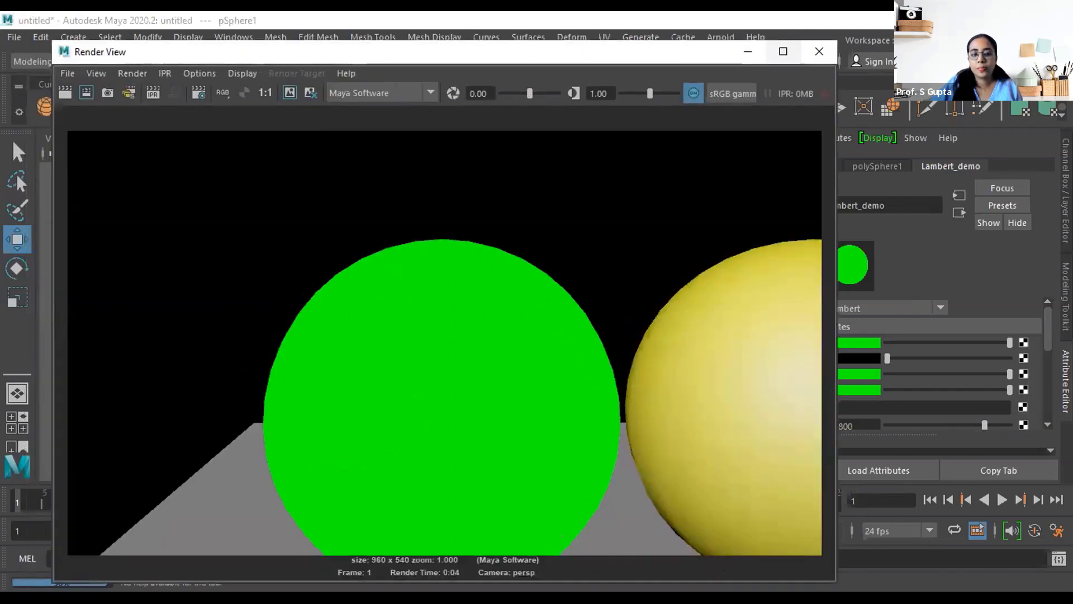
pyautogui.click(748, 53)
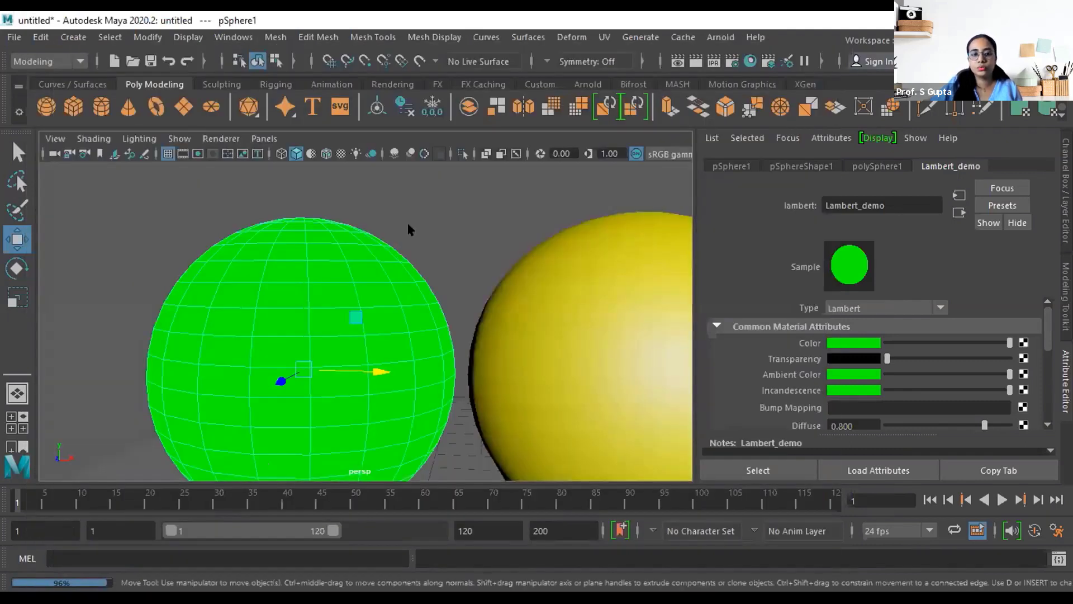
# Connect a Checker texture to the Bump Mapping attribute of the Lambert_demo material
pyautogui.scroll(-2, 803, 380)
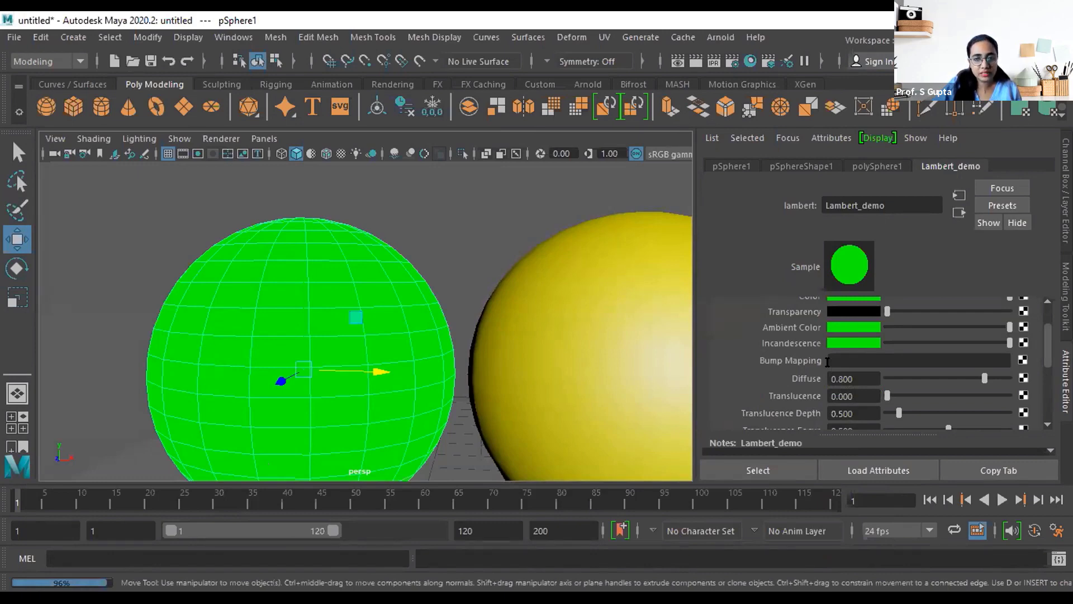
pyautogui.click(441, 230)
pyautogui.click(267, 304)
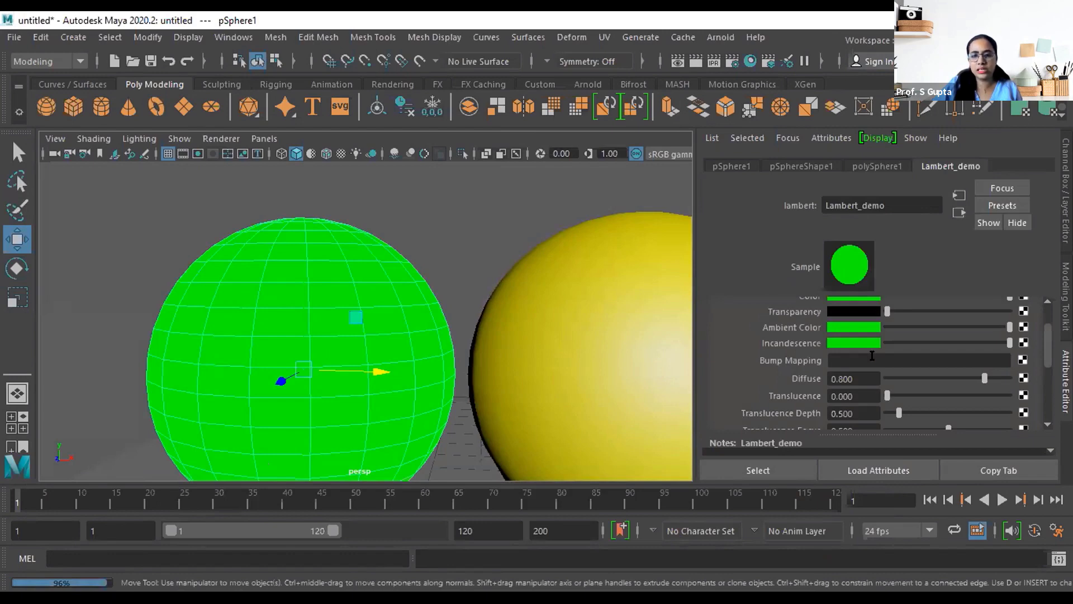
pyautogui.click(1023, 360)
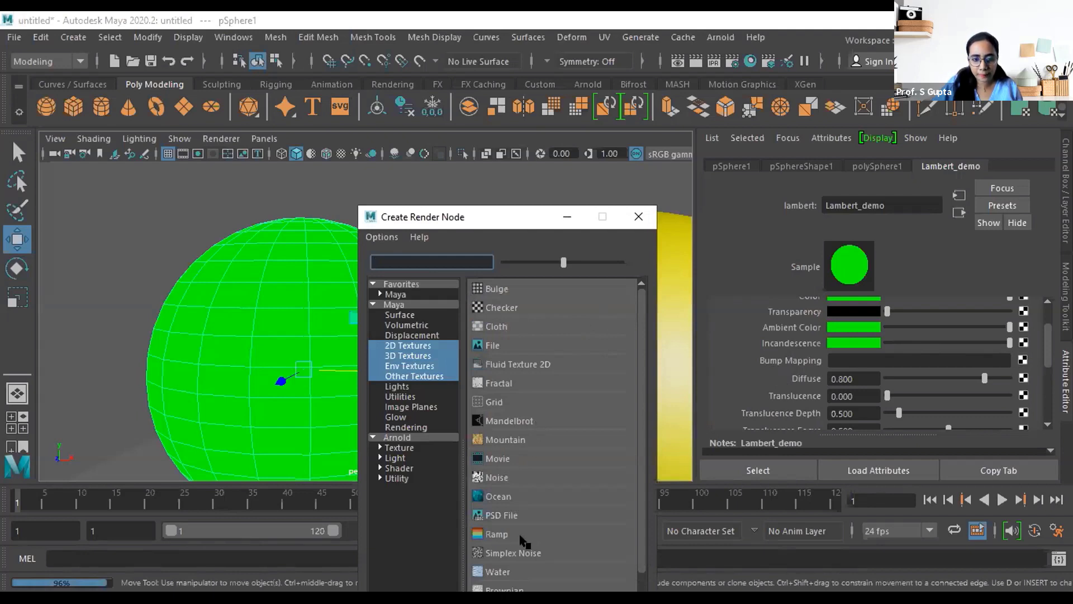
pyautogui.click(501, 305)
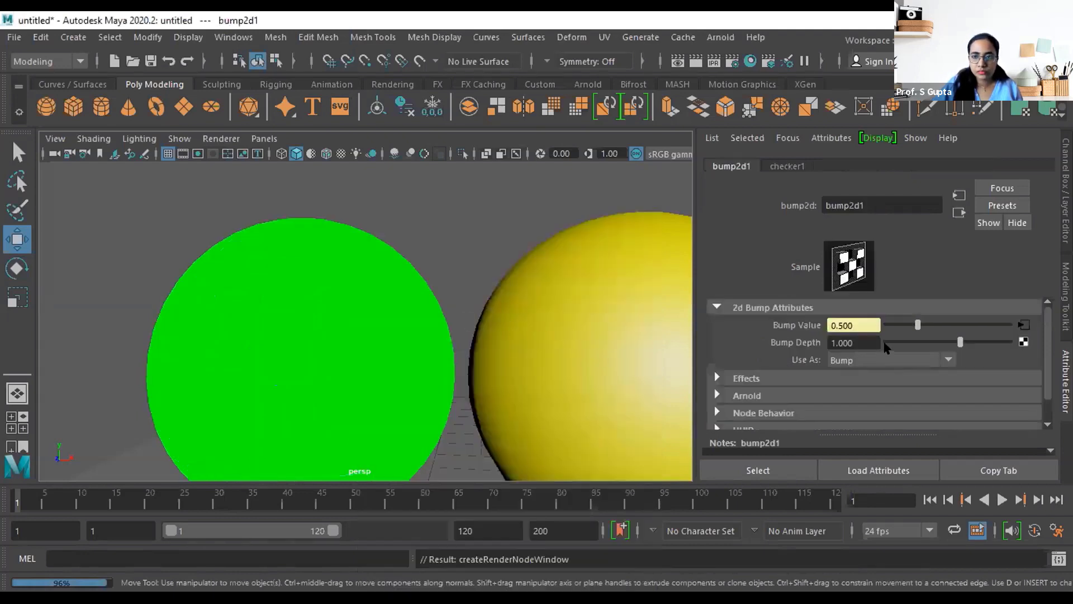
# Raise the checker bump's Bump Depth to 3.636 and render the green sphere with the bump used as Bump
pyautogui.moveTo(960, 341); pyautogui.dragTo(993, 341)
pyautogui.click(907, 360)
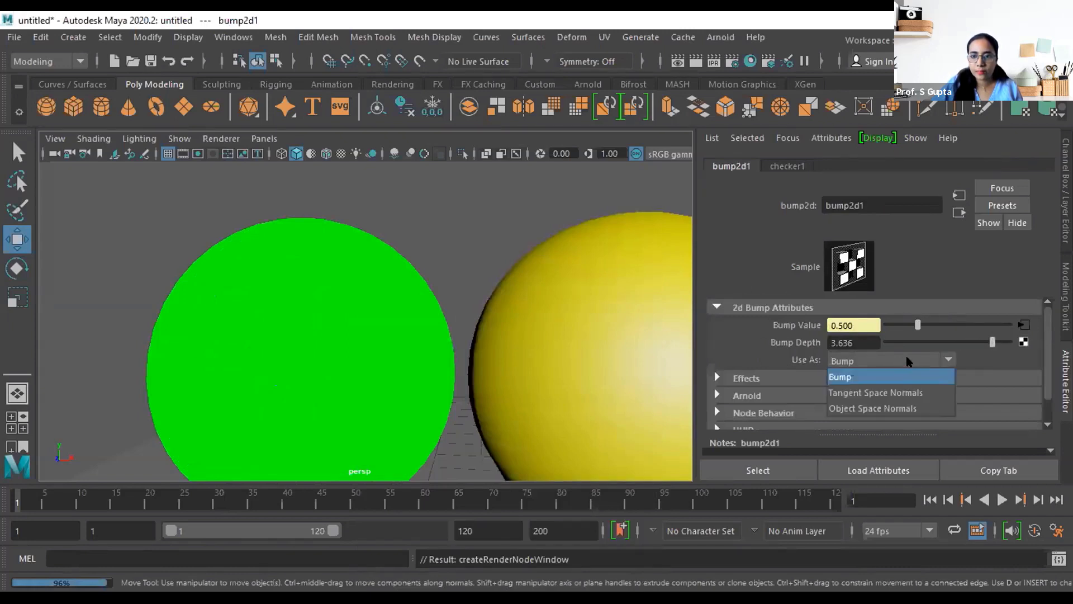
pyautogui.click(405, 340)
pyautogui.keyDown('alt'); pyautogui.moveTo(410, 362); pyautogui.dragTo(464, 348); pyautogui.keyUp('alt')
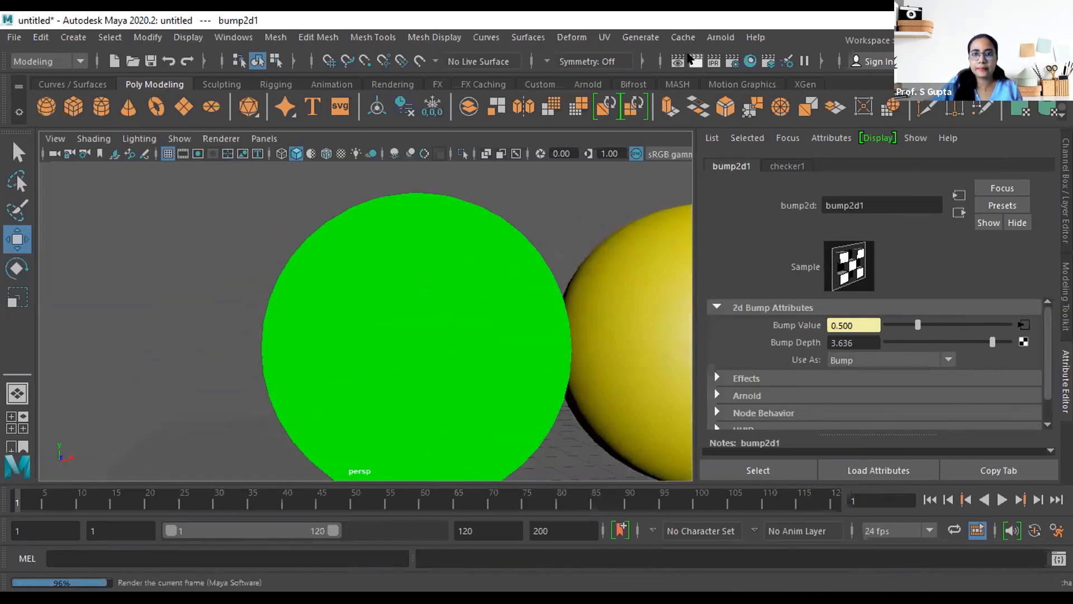
pyautogui.click(692, 58)
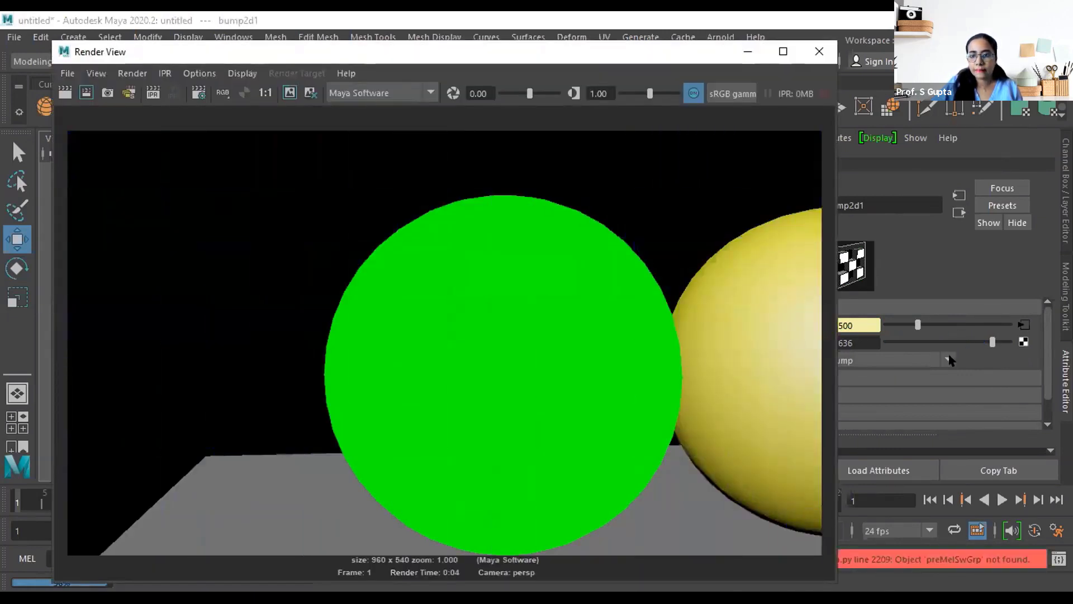
# Set the bump node's Use As option to Tangent Space Normals and render the scene again
pyautogui.click(950, 360)
pyautogui.click(891, 390)
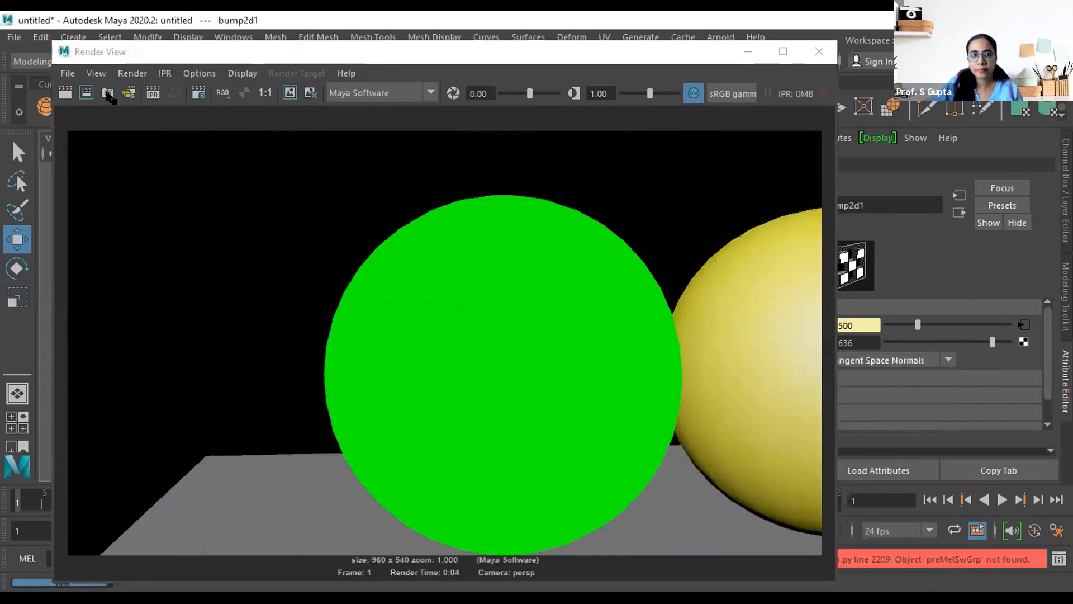
pyautogui.click(66, 94)
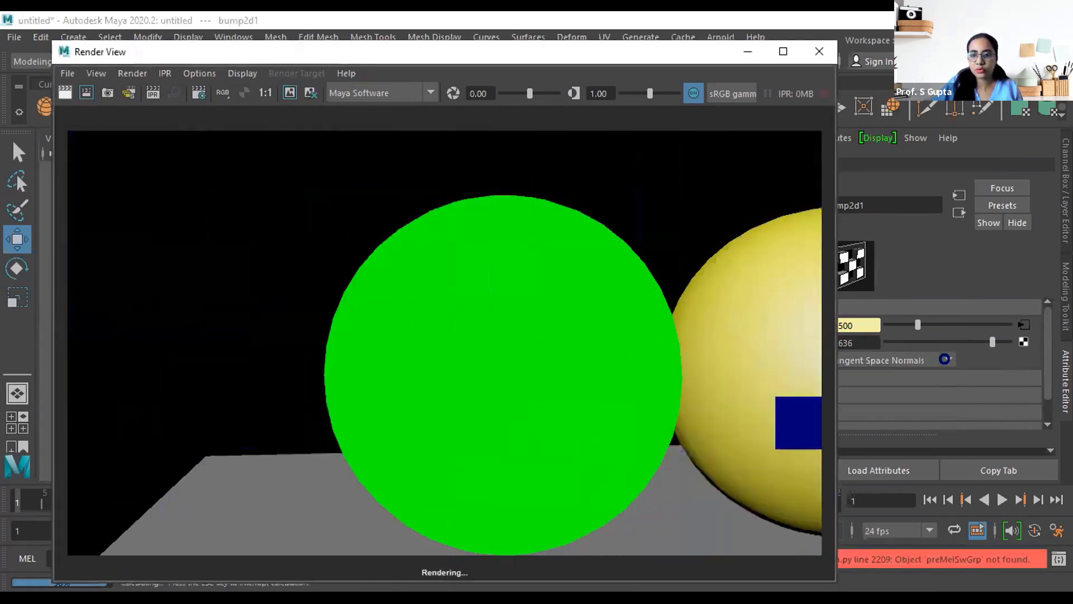
# Set the bump node's Use As option to Object Space Normals, render the scene, and inspect the sphere up close before closing the render
pyautogui.click(950, 360)
pyautogui.click(889, 403)
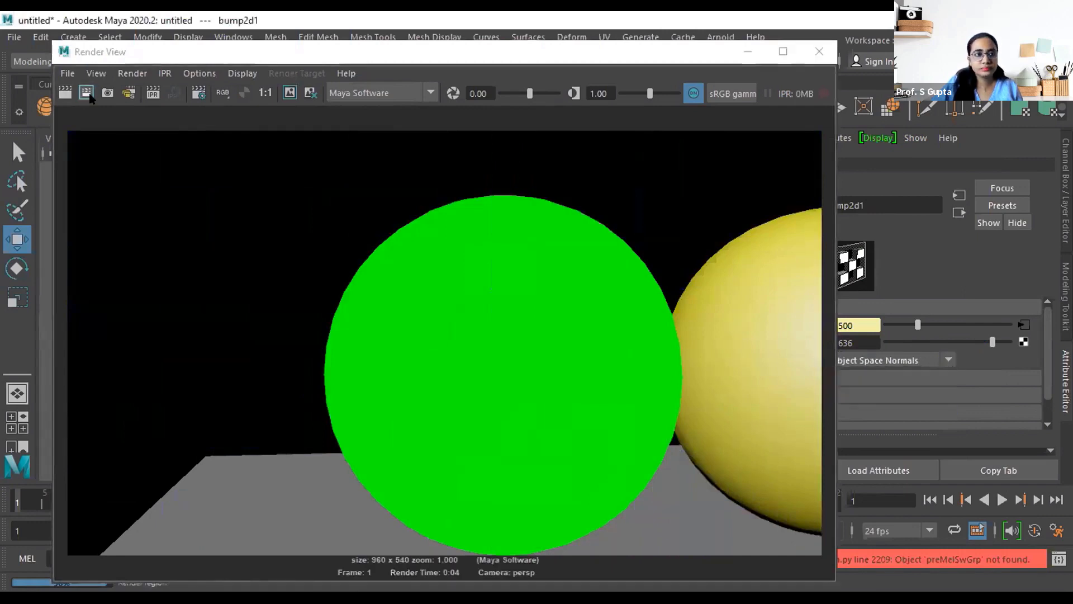
pyautogui.click(66, 94)
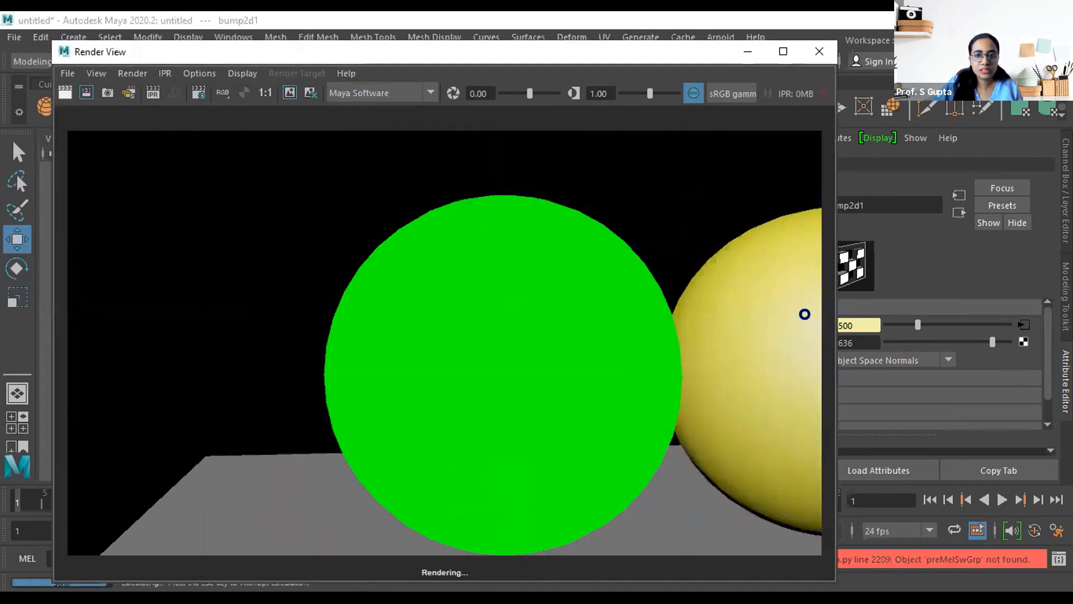
pyautogui.scroll(2, 363, 303)
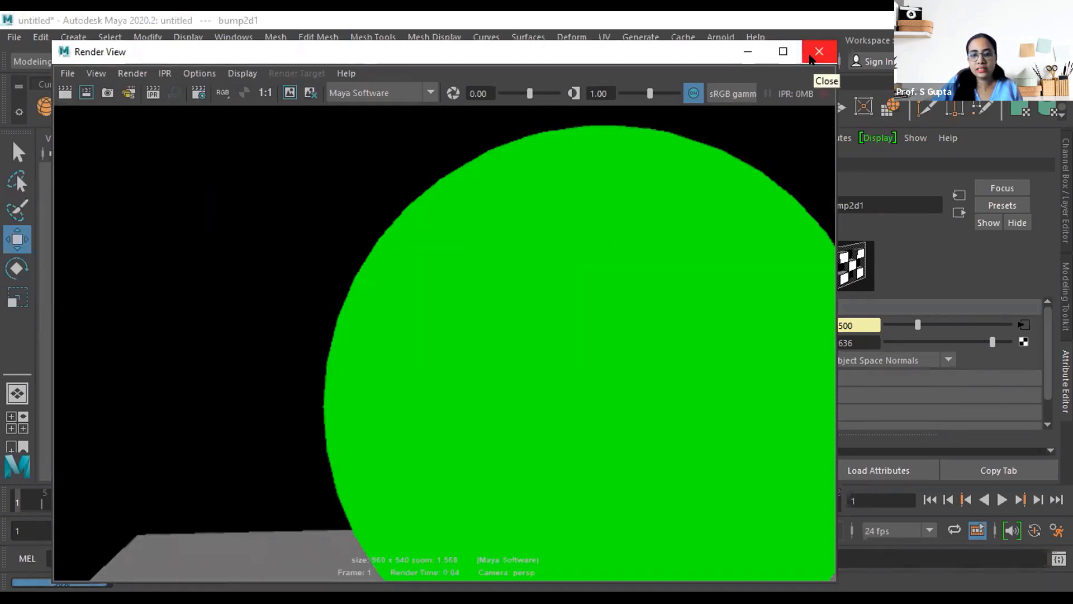
pyautogui.click(817, 52)
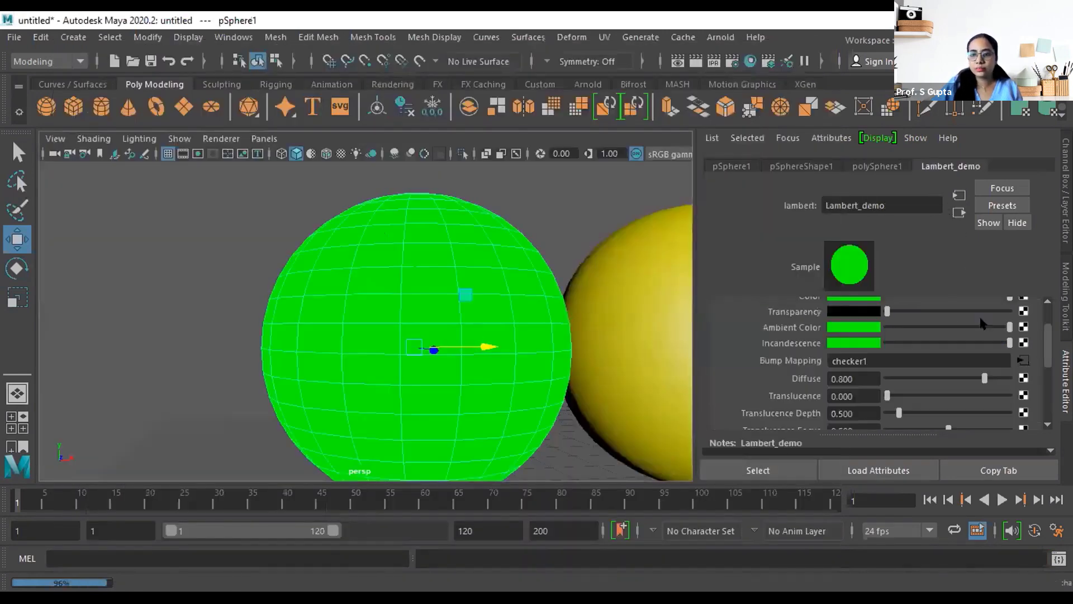
# Break the checker bump connection on the Bump Mapping attribute of Lambert_demo and reselect the green sphere
pyautogui.rightClick(794, 374)
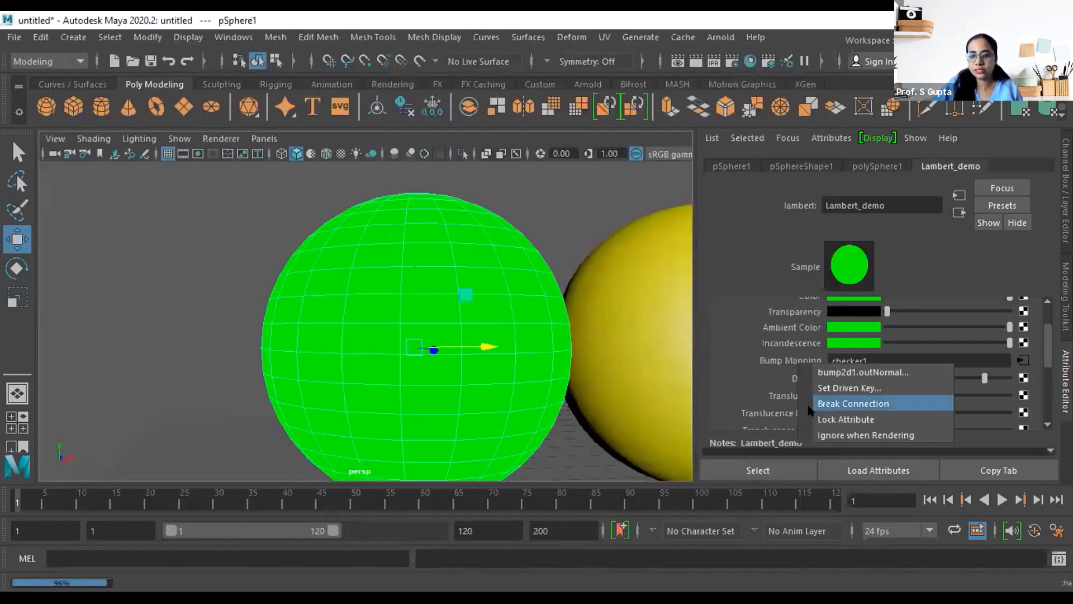
pyautogui.click(831, 404)
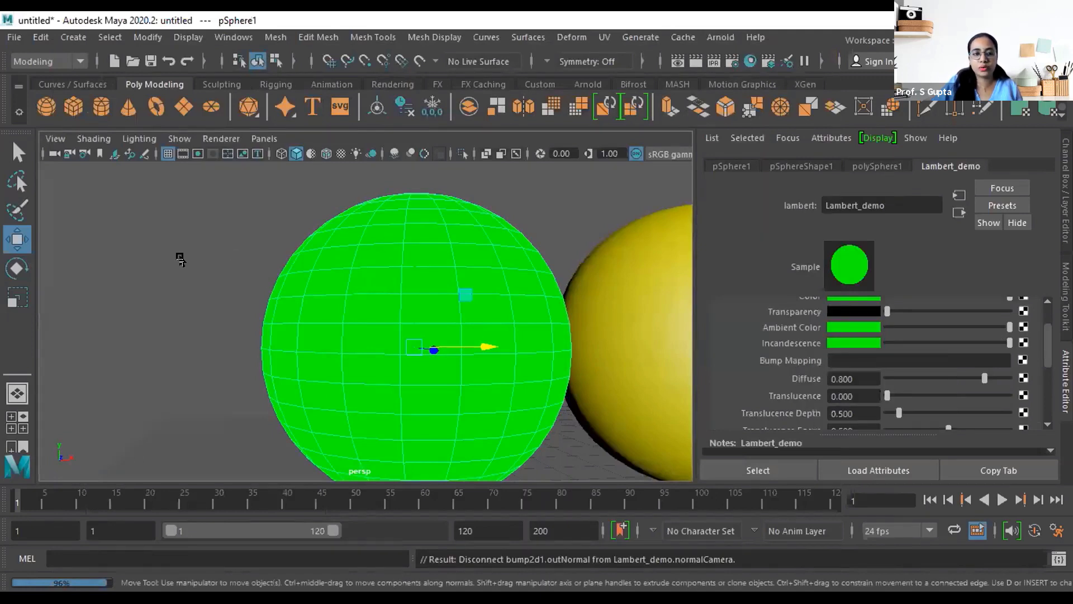
pyautogui.click(180, 258)
pyautogui.click(375, 301)
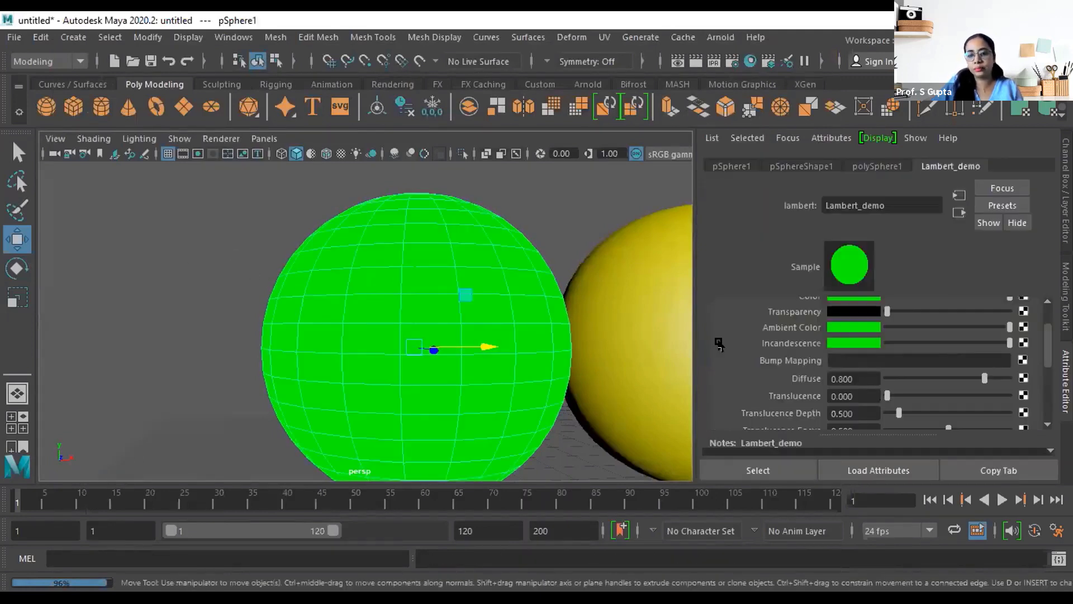
# Examine the green sphere and the neighbouring yellow spheres from several angles and distances in the viewport
pyautogui.scroll(-5, 476, 338)
pyautogui.keyDown('alt'); pyautogui.moveTo(477, 337); pyautogui.dragTo(470, 290); pyautogui.keyUp('alt')
pyautogui.click(478, 268)
pyautogui.keyDown('alt'); pyautogui.moveTo(338, 364); pyautogui.dragTo(403, 312); pyautogui.keyUp('alt')
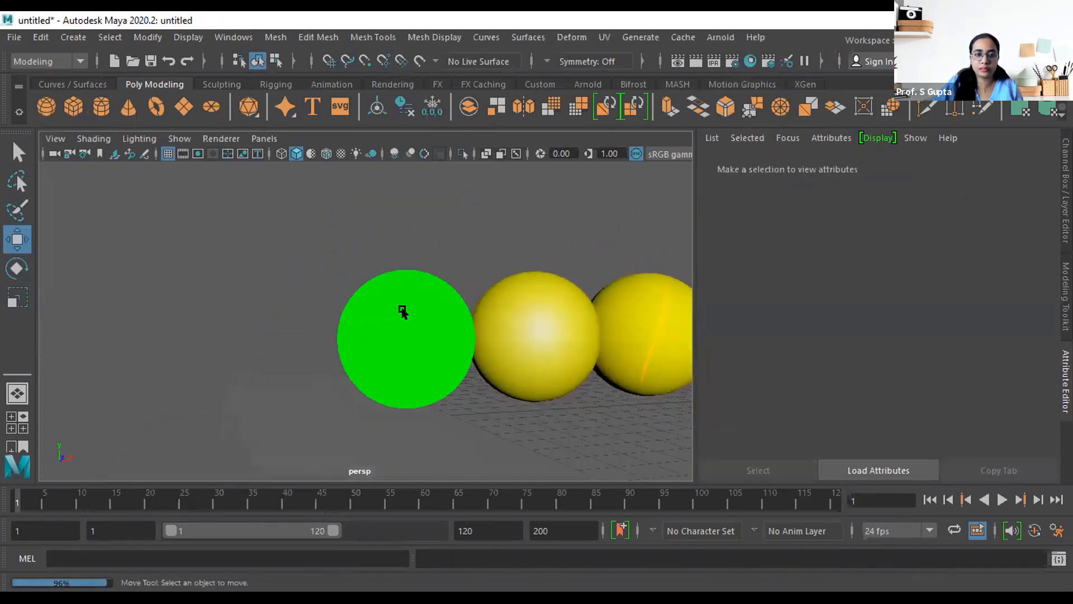
pyautogui.click(403, 312)
pyautogui.scroll(5, 407, 319)
pyautogui.keyDown('alt'); pyautogui.moveTo(643, 314); pyautogui.dragTo(589, 333); pyautogui.keyUp('alt')
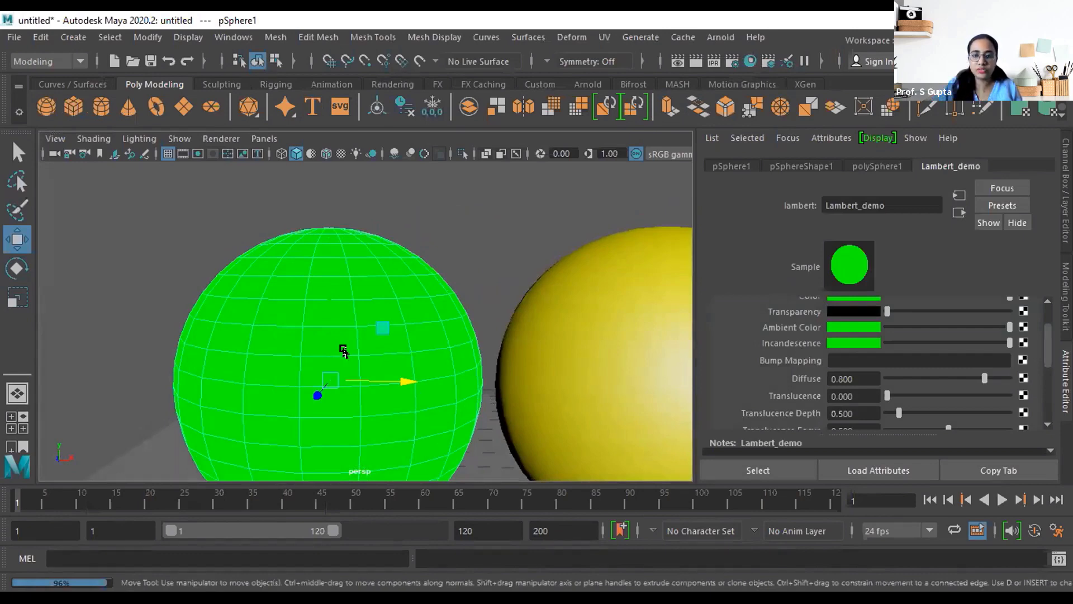
pyautogui.scroll(-4, 237, 232)
pyautogui.keyDown('alt'); pyautogui.moveTo(305, 386); pyautogui.dragTo(593, 341); pyautogui.keyUp('alt')
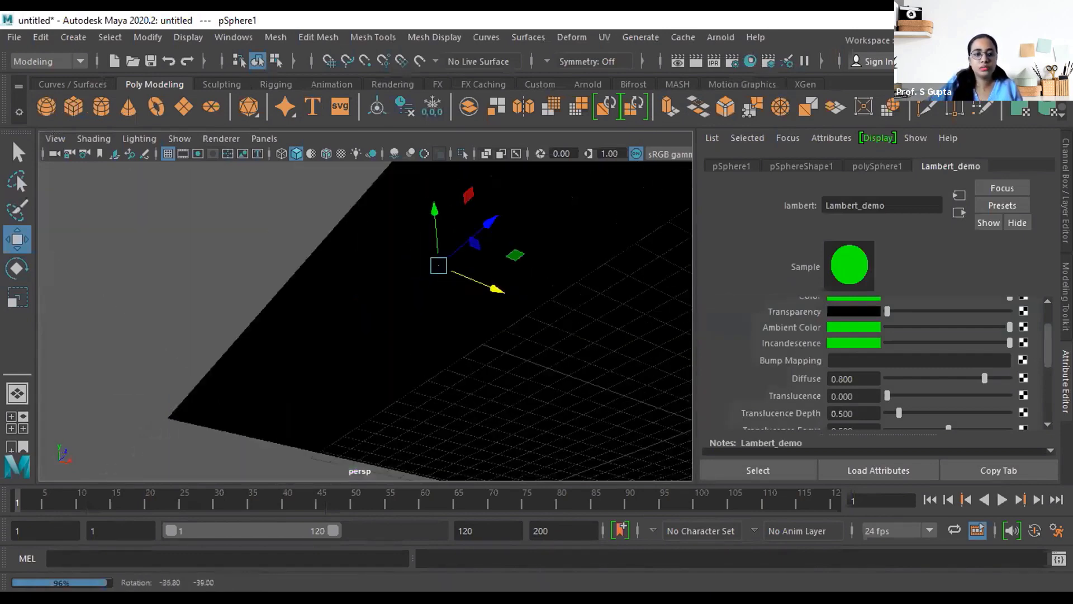
pyautogui.click(408, 306)
pyautogui.click(587, 313)
pyautogui.keyDown('alt'); pyautogui.moveTo(521, 372); pyautogui.dragTo(448, 375); pyautogui.keyUp('alt')
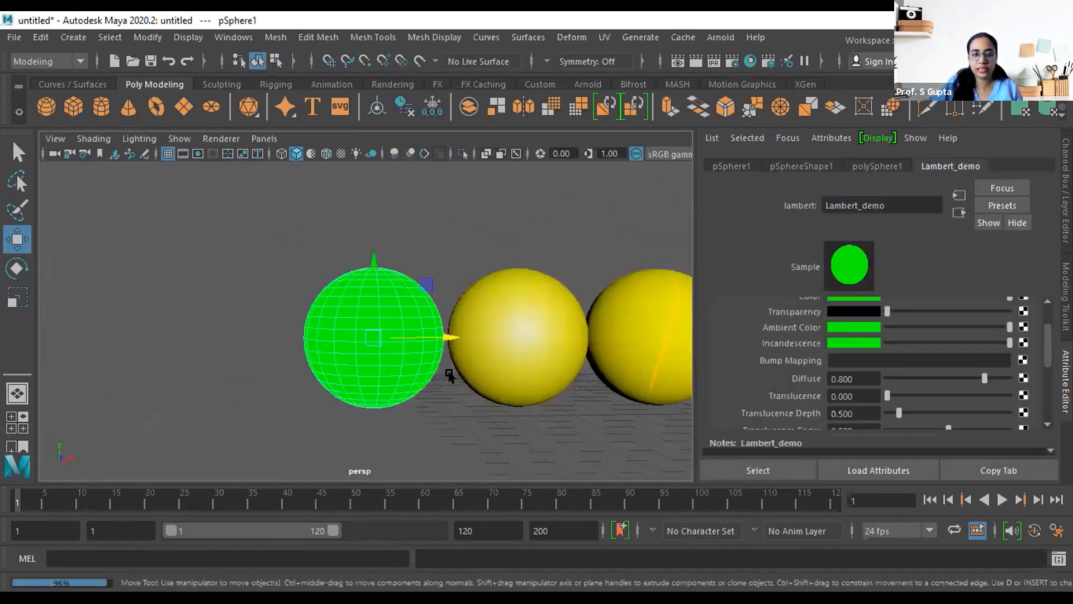
pyautogui.keyDown('alt'); pyautogui.moveTo(515, 364); pyautogui.dragTo(426, 385, button='middle'); pyautogui.keyUp('alt')
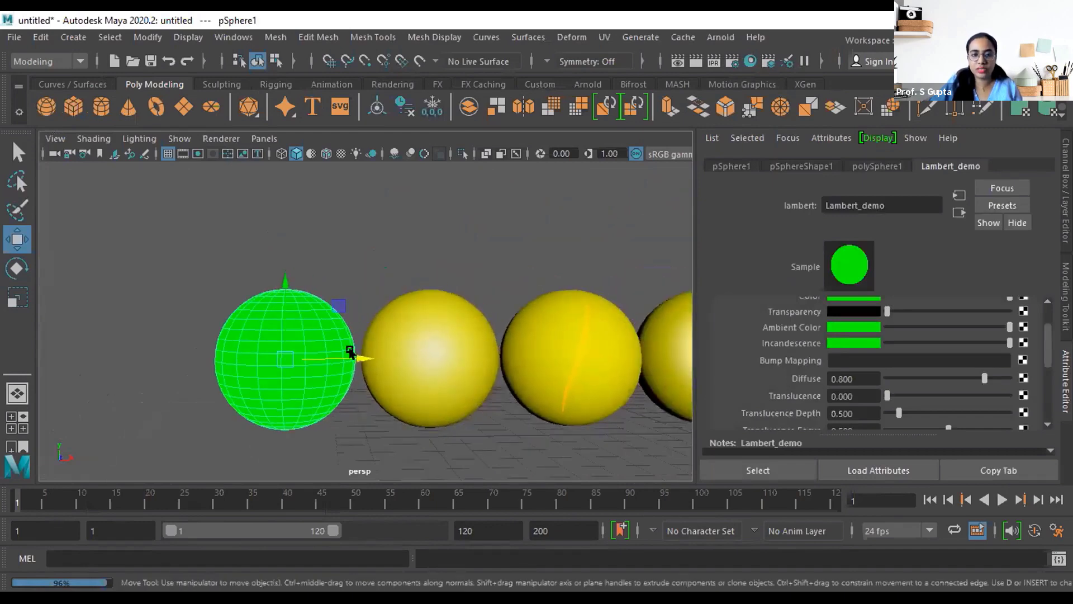
pyautogui.scroll(5, 350, 352)
pyautogui.scroll(-4, 350, 352)
pyautogui.keyDown('alt'); pyautogui.moveTo(352, 400); pyautogui.dragTo(348, 299); pyautogui.keyUp('alt')
pyautogui.click(348, 299)
pyautogui.keyDown('alt'); pyautogui.moveTo(305, 343); pyautogui.dragTo(316, 286); pyautogui.keyUp('alt')
pyautogui.click(317, 286)
pyautogui.keyDown('alt'); pyautogui.moveTo(417, 359); pyautogui.dragTo(353, 337); pyautogui.keyUp('alt')
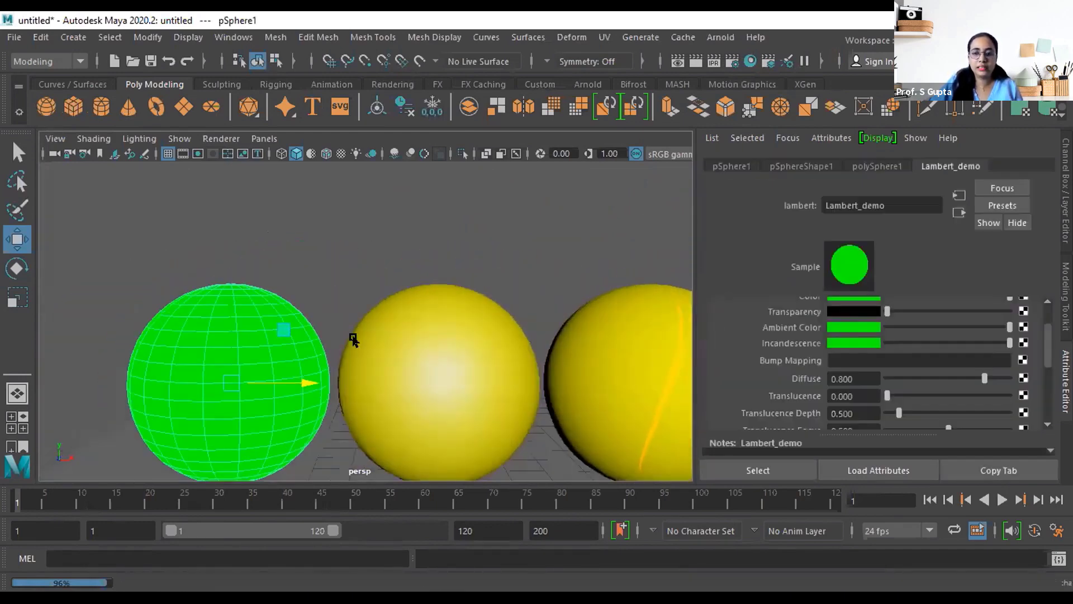
pyautogui.scroll(-4, 424, 371)
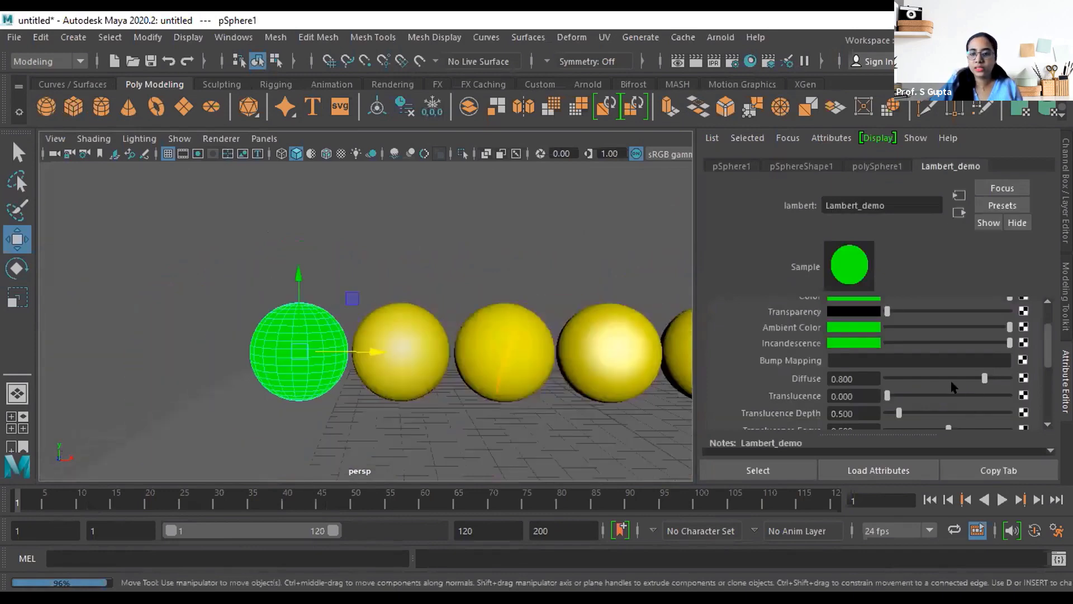
# Reset both the ambient color and the incandescence of Lambert_demo to black
pyautogui.scroll(-2, 924, 378)
pyautogui.moveTo(979, 330)
pyautogui.mouseDown()
pyautogui.moveTo(920, 330)
pyautogui.moveTo(981, 330)
pyautogui.mouseUp()
pyautogui.scroll(2, 939, 349)
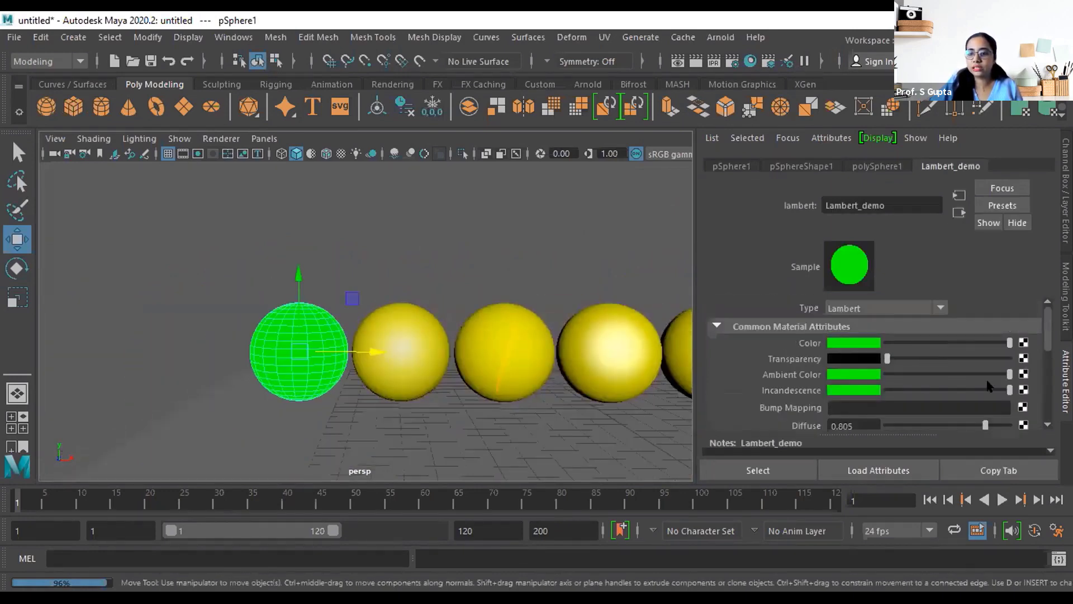
pyautogui.moveTo(963, 392); pyautogui.dragTo(887, 375)
# Set the Diffuse value of Lambert_demo to 1.000 and view the green sphere up close
pyautogui.scroll(-3, 914, 365)
pyautogui.scroll(2, 917, 360)
pyautogui.moveTo(982, 378); pyautogui.dragTo(1009, 378)
pyautogui.scroll(4, 326, 360)
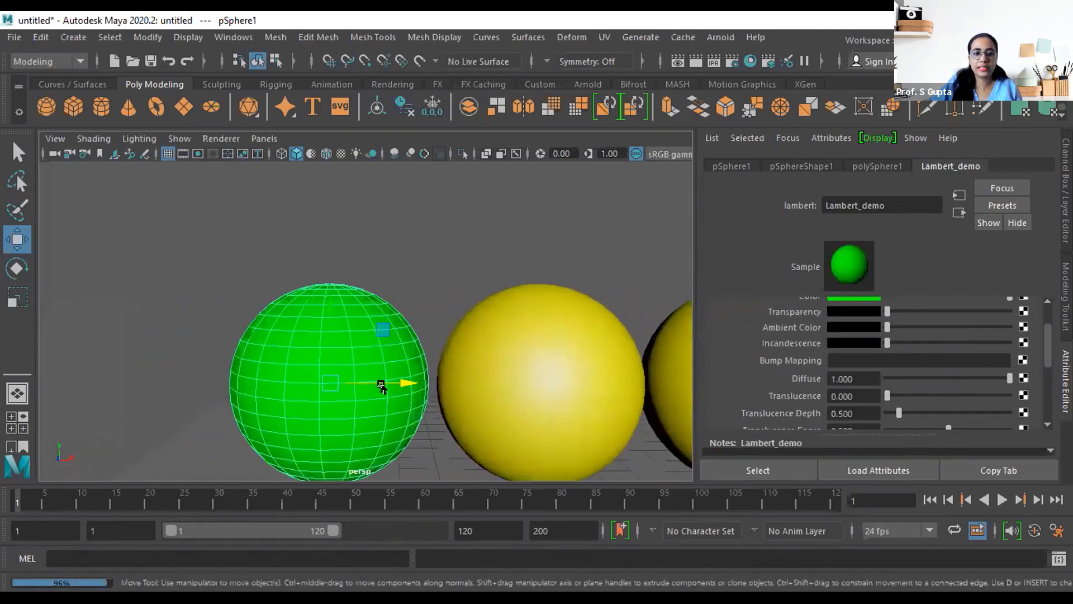
# Set the Diffuse value of Lambert_demo to 0.981 and its Translucence to 0.825, and view the green sphere up close
pyautogui.moveTo(1008, 379)
pyautogui.mouseDown()
pyautogui.moveTo(886, 384)
pyautogui.moveTo(1007, 379)
pyautogui.mouseUp()
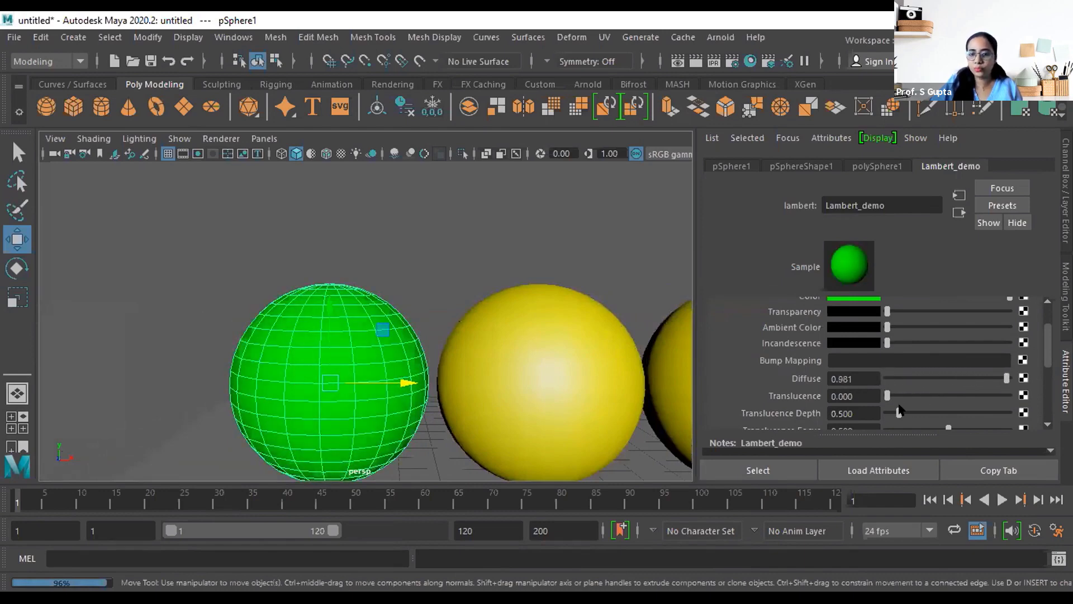
pyautogui.moveTo(887, 396); pyautogui.dragTo(987, 396)
pyautogui.keyDown('alt'); pyautogui.moveTo(387, 341); pyautogui.dragTo(412, 336, button='middle'); pyautogui.keyUp('alt')
pyautogui.scroll(3, 412, 335)
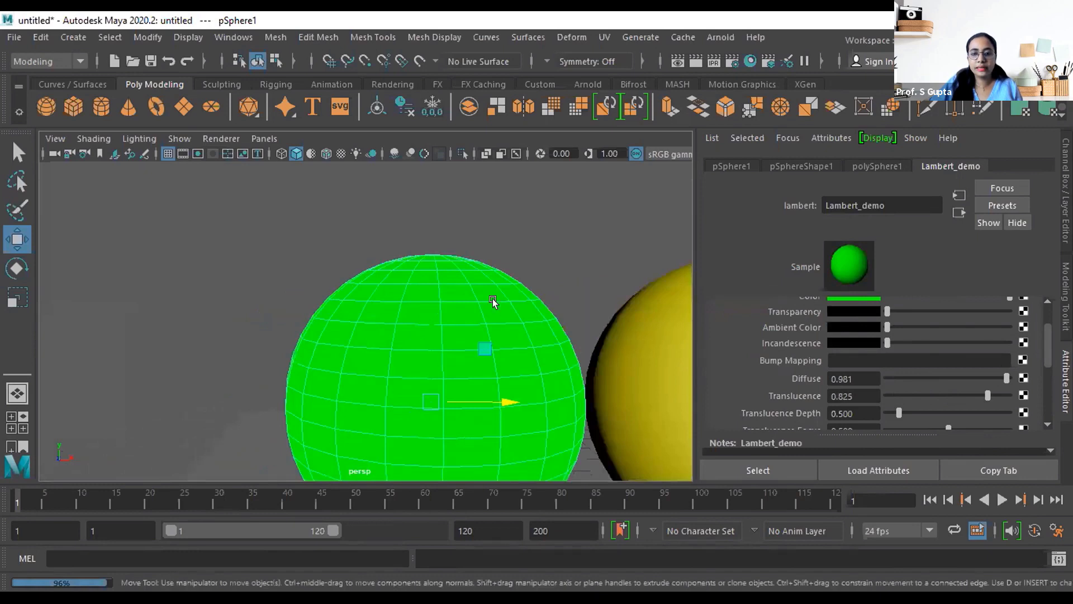
pyautogui.keyDown('alt'); pyautogui.moveTo(491, 299); pyautogui.dragTo(493, 269, button='middle'); pyautogui.keyUp('alt')
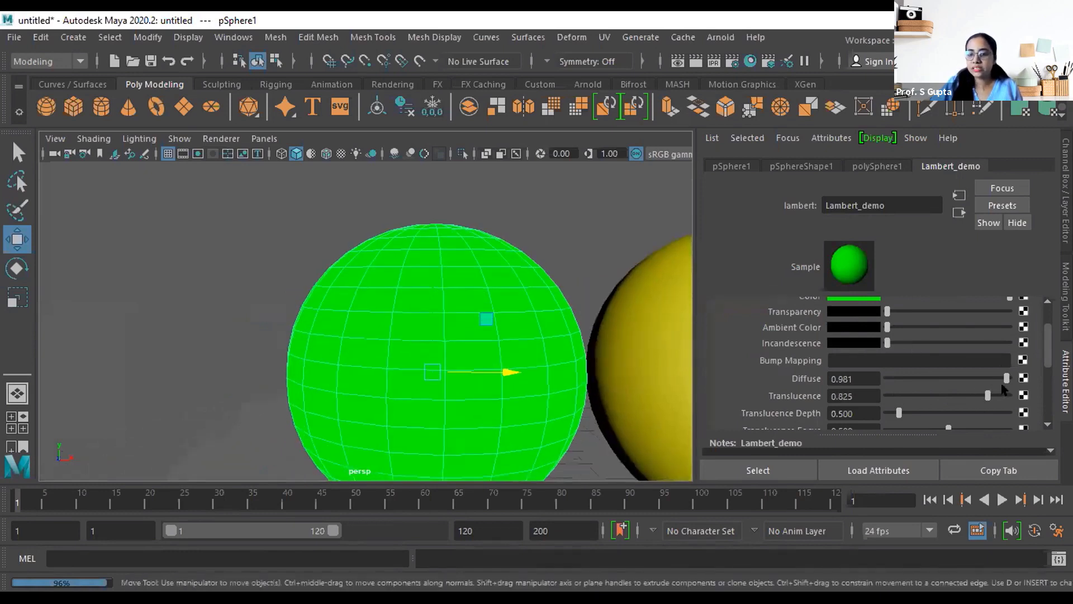
# Set the Translucence of Lambert_demo to 0.292, the Translucence Depth to 0.032 and the Translucence Focus to 0.344
pyautogui.moveTo(983, 395)
pyautogui.mouseDown()
pyautogui.moveTo(888, 396)
pyautogui.moveTo(865, 409)
pyautogui.moveTo(912, 411)
pyautogui.mouseUp()
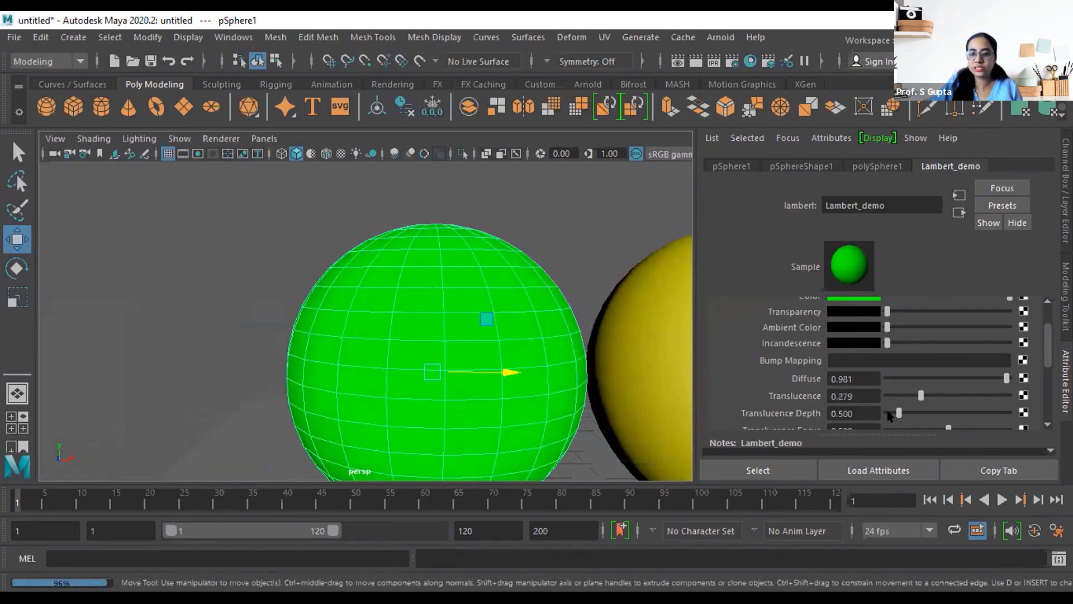
pyautogui.scroll(-3, 890, 417)
pyautogui.moveTo(881, 366)
pyautogui.mouseDown()
pyautogui.moveTo(923, 365)
pyautogui.moveTo(882, 365)
pyautogui.mouseUp()
pyautogui.moveTo(942, 384)
pyautogui.mouseDown()
pyautogui.moveTo(886, 385)
pyautogui.moveTo(952, 384)
pyautogui.moveTo(884, 385)
pyautogui.mouseUp()
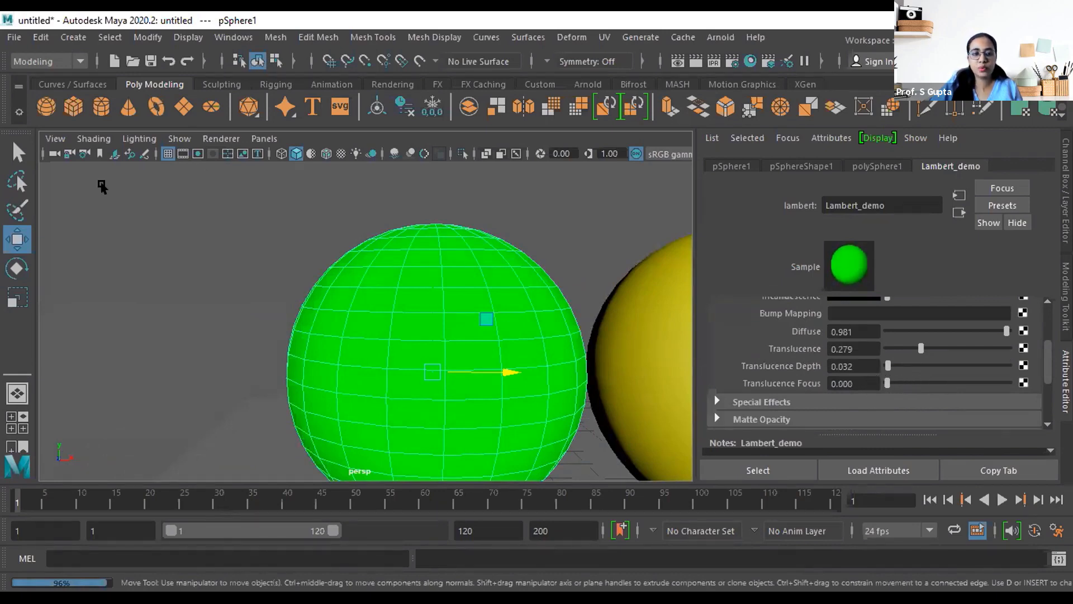
pyautogui.moveTo(919, 346)
pyautogui.mouseDown()
pyautogui.moveTo(936, 340)
pyautogui.moveTo(910, 344)
pyautogui.moveTo(946, 340)
pyautogui.moveTo(916, 338)
pyautogui.mouseUp()
pyautogui.moveTo(887, 384); pyautogui.dragTo(929, 384)
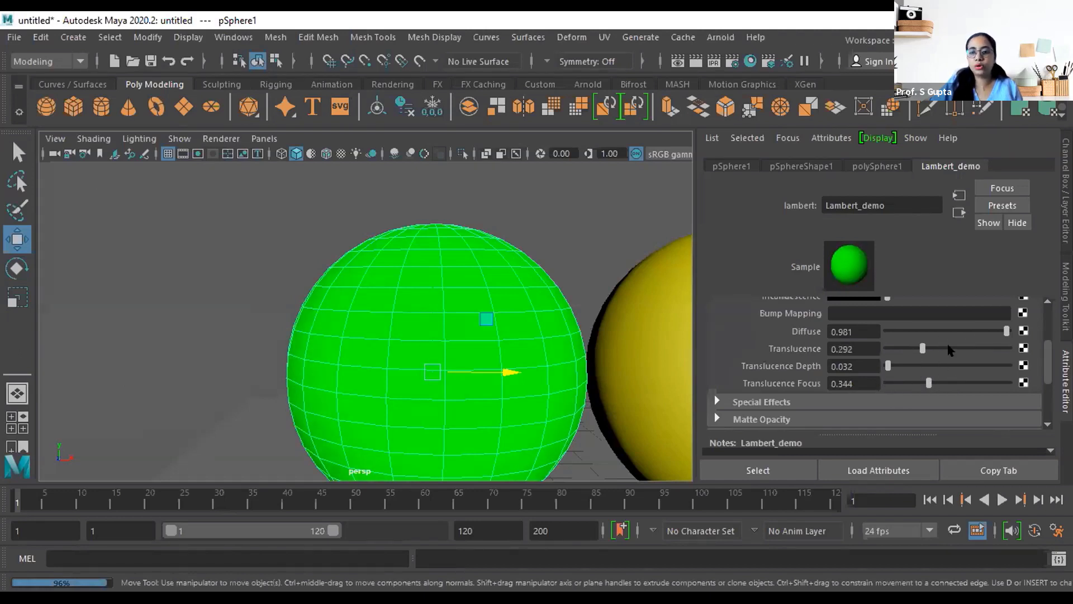
# Connect a Checker texture to the Color attribute of Lambert_demo and show textures in the viewport
pyautogui.scroll(5, 948, 349)
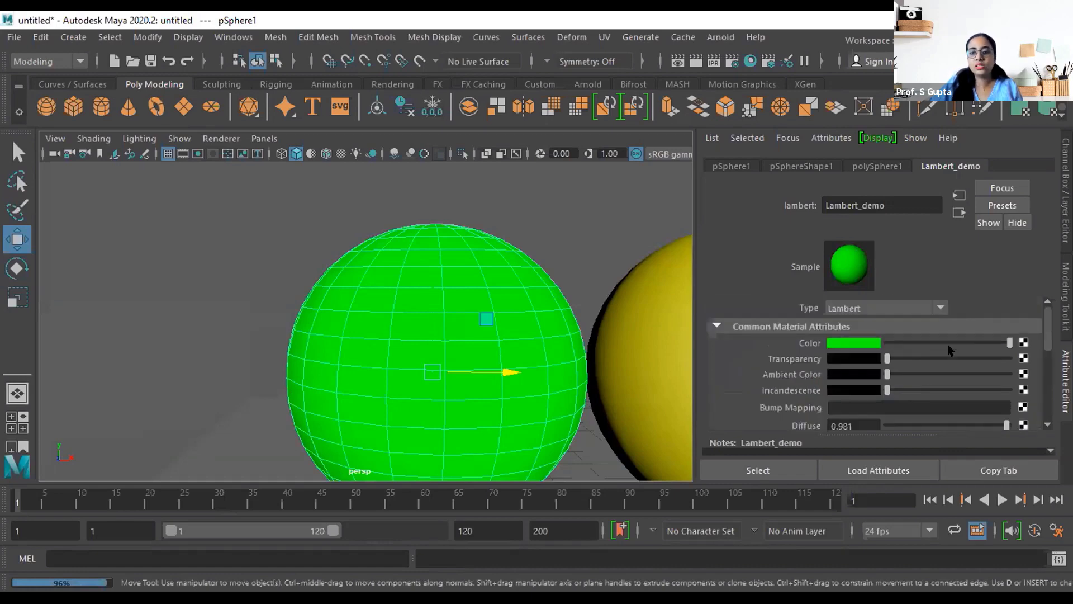
pyautogui.scroll(-5, 540, 338)
pyautogui.moveTo(525, 350)
pyautogui.keyDown('alt'); pyautogui.mouseDown()
pyautogui.moveTo(491, 359)
pyautogui.moveTo(530, 350)
pyautogui.mouseUp(); pyautogui.keyUp('alt')
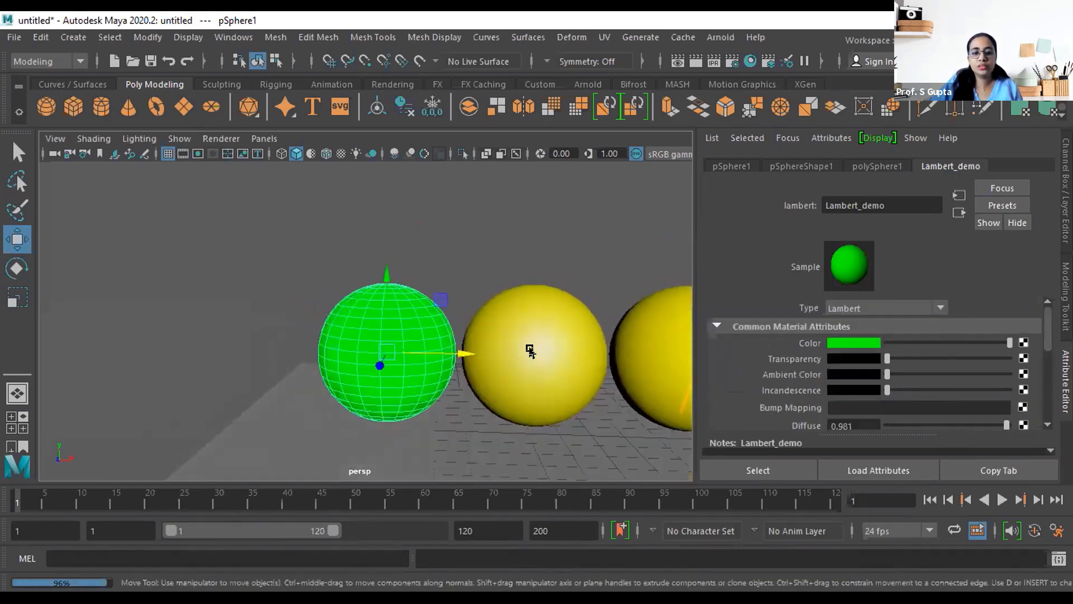
pyautogui.keyDown('alt'); pyautogui.moveTo(378, 407); pyautogui.dragTo(596, 356); pyautogui.keyUp('alt')
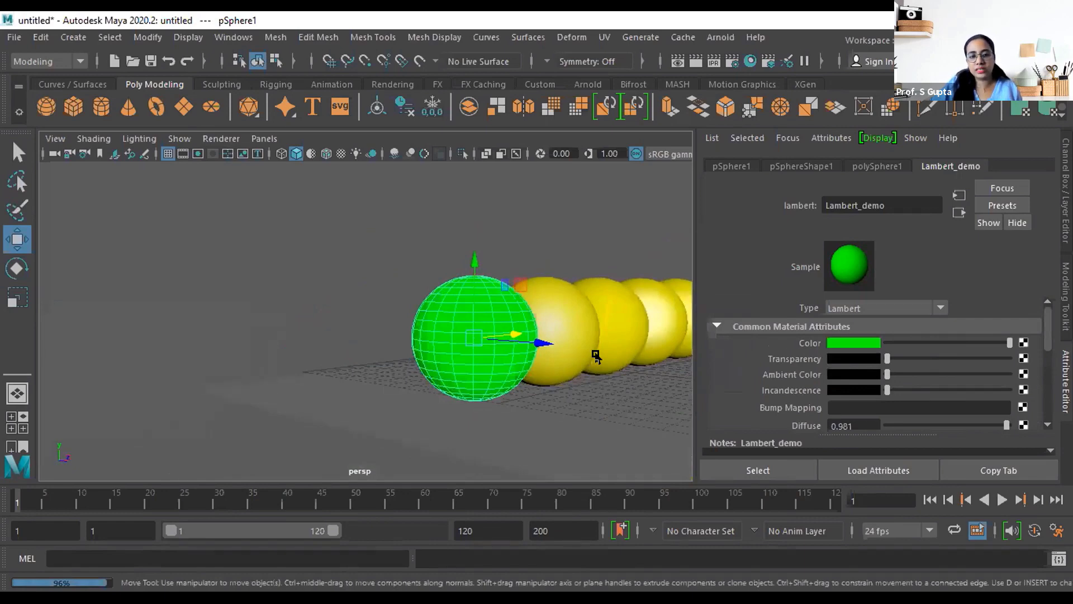
pyautogui.keyDown('alt'); pyautogui.moveTo(540, 393); pyautogui.dragTo(627, 389); pyautogui.keyUp('alt')
pyautogui.scroll(4, 475, 381)
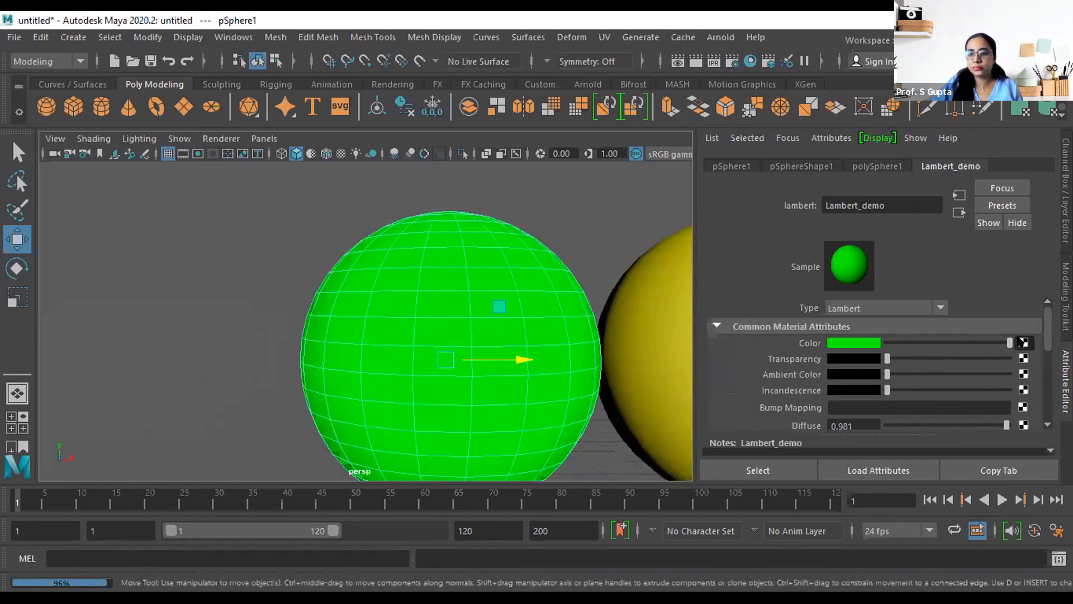
pyautogui.click(1022, 342)
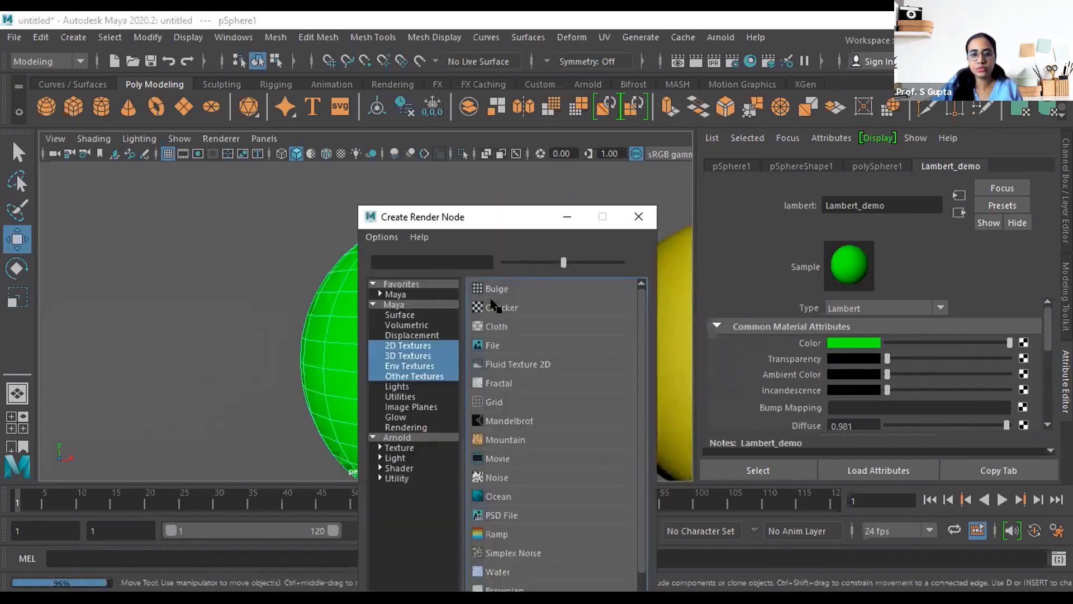
pyautogui.click(494, 308)
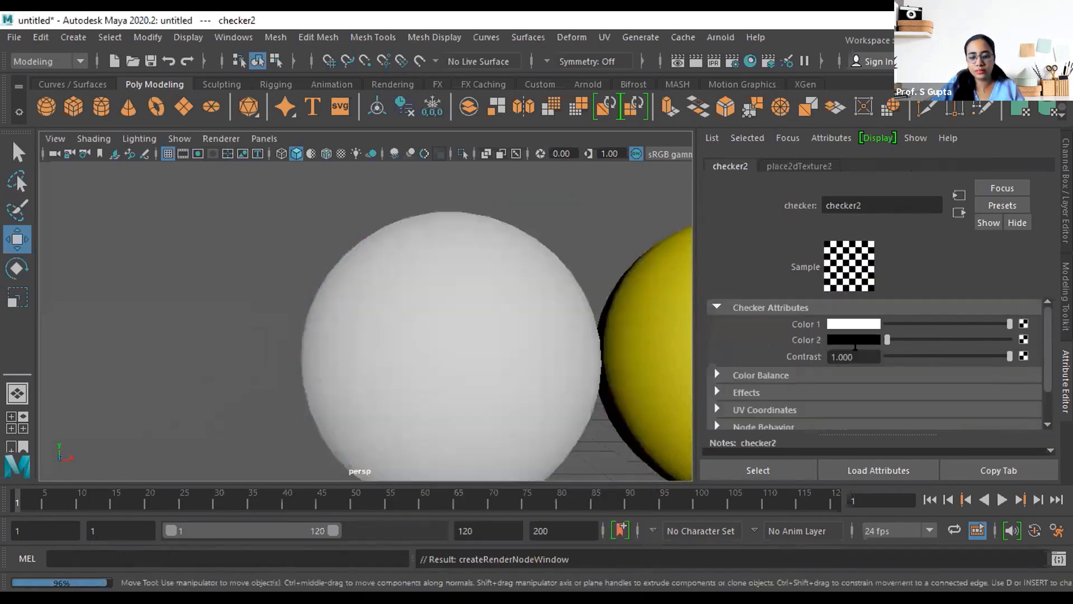
pyautogui.press('6')
# Examine the checker pattern on the Lambert_demo sphere from several angles and distances, both selected and deselected
pyautogui.keyDown('alt'); pyautogui.moveTo(417, 335); pyautogui.dragTo(444, 347); pyautogui.keyUp('alt')
pyautogui.click(551, 230)
pyautogui.keyDown('alt'); pyautogui.moveTo(517, 334); pyautogui.dragTo(538, 358); pyautogui.keyUp('alt')
pyautogui.scroll(-3, 490, 336)
pyautogui.click(419, 337)
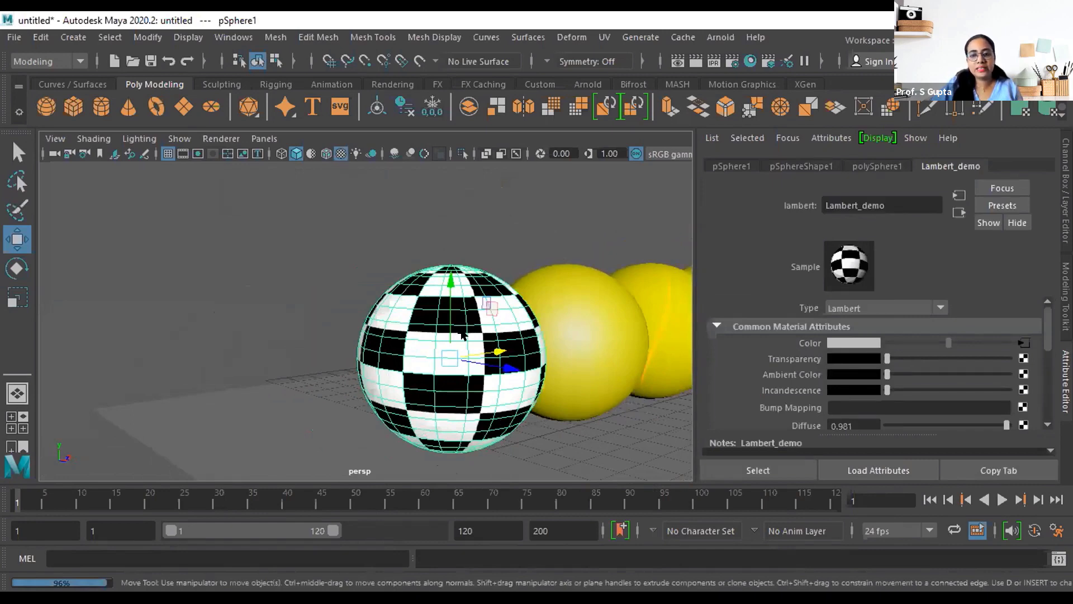
pyautogui.keyDown('alt'); pyautogui.moveTo(531, 339); pyautogui.dragTo(414, 347); pyautogui.keyUp('alt')
pyautogui.click(452, 272)
pyautogui.keyDown('alt'); pyautogui.moveTo(307, 363); pyautogui.dragTo(367, 362, button='middle'); pyautogui.keyUp('alt')
pyautogui.click(410, 334)
pyautogui.scroll(5, 409, 334)
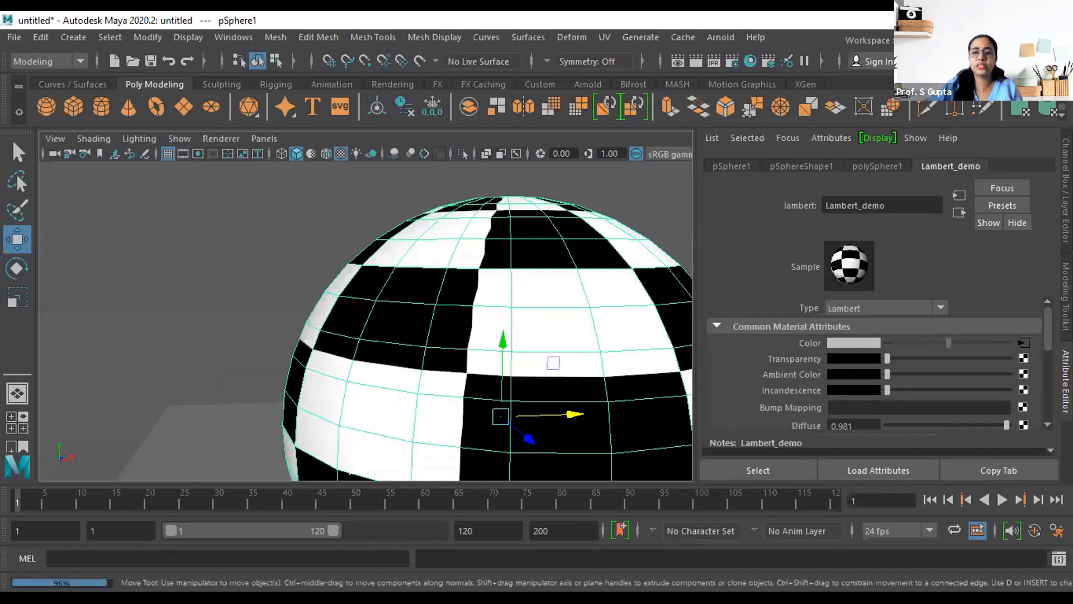
pyautogui.scroll(-3, 515, 330)
pyautogui.moveTo(515, 331)
pyautogui.keyDown('alt'); pyautogui.mouseDown()
pyautogui.moveTo(395, 345)
pyautogui.moveTo(517, 336)
pyautogui.mouseUp(); pyautogui.keyUp('alt')
# Raise the Transparency of Lambert_demo to about a third of its range and deselect the checkered sphere
pyautogui.moveTo(887, 359); pyautogui.dragTo(926, 358)
pyautogui.keyDown('alt'); pyautogui.moveTo(630, 234); pyautogui.dragTo(656, 228); pyautogui.keyUp('alt')
pyautogui.click(658, 196)
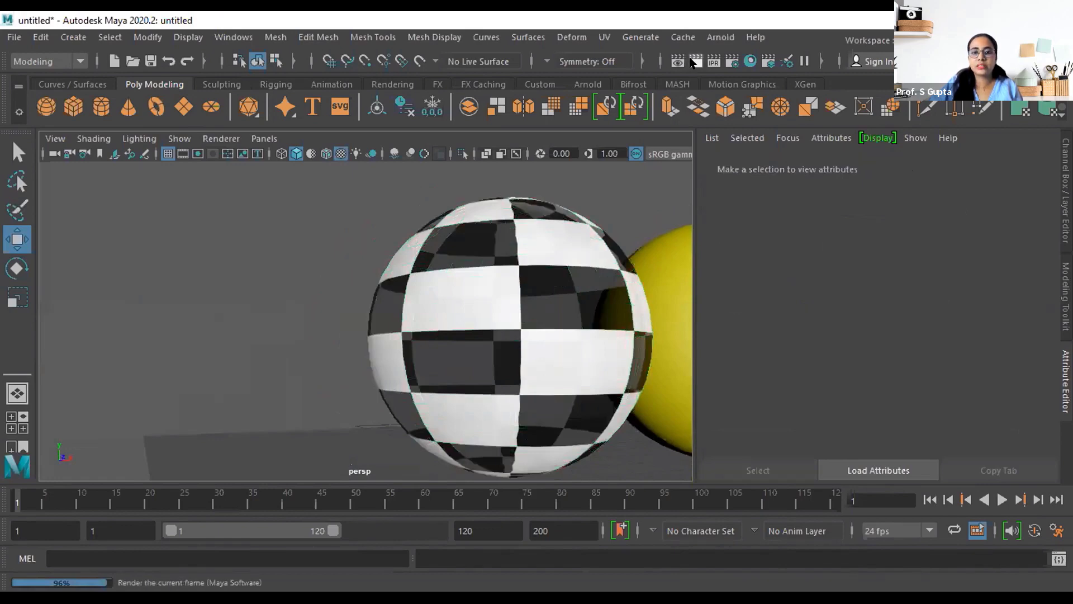
# Render the current frame and set the transparency of the checkered sphere's Lambert_demo material to black
pyautogui.click(696, 61)
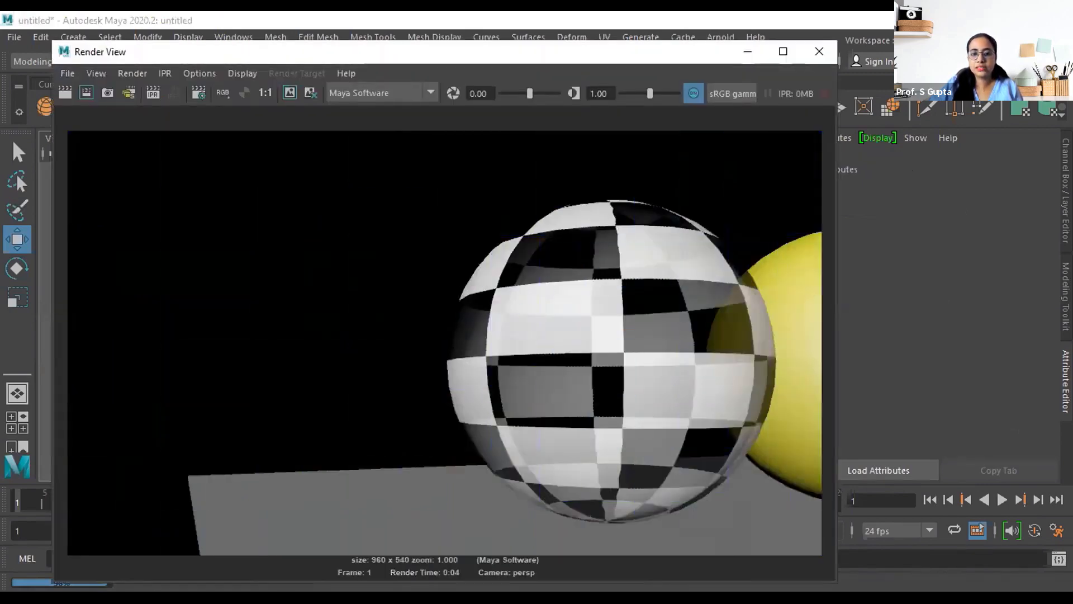
pyautogui.click(819, 51)
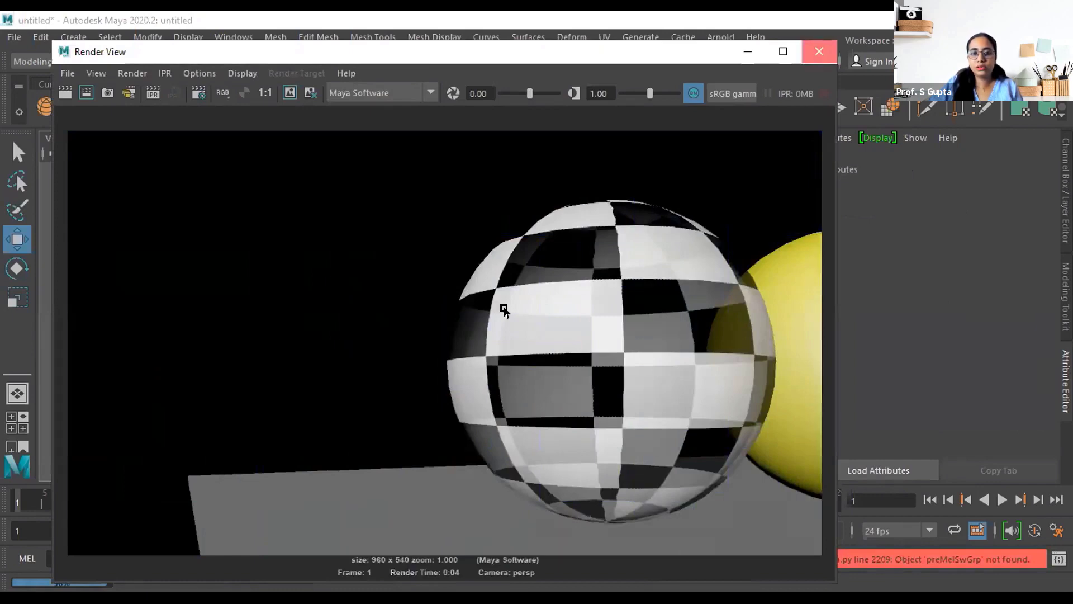
pyautogui.click(503, 307)
pyautogui.moveTo(925, 358); pyautogui.dragTo(886, 359)
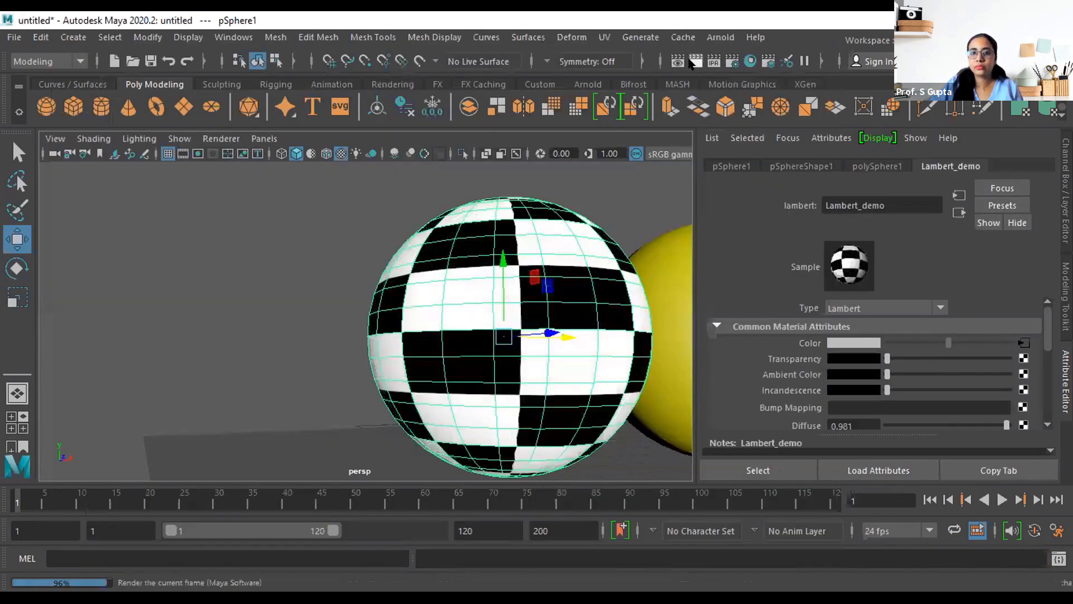
# Render the current frame again and inspect the opaque checkered sphere from other angles
pyautogui.click(692, 63)
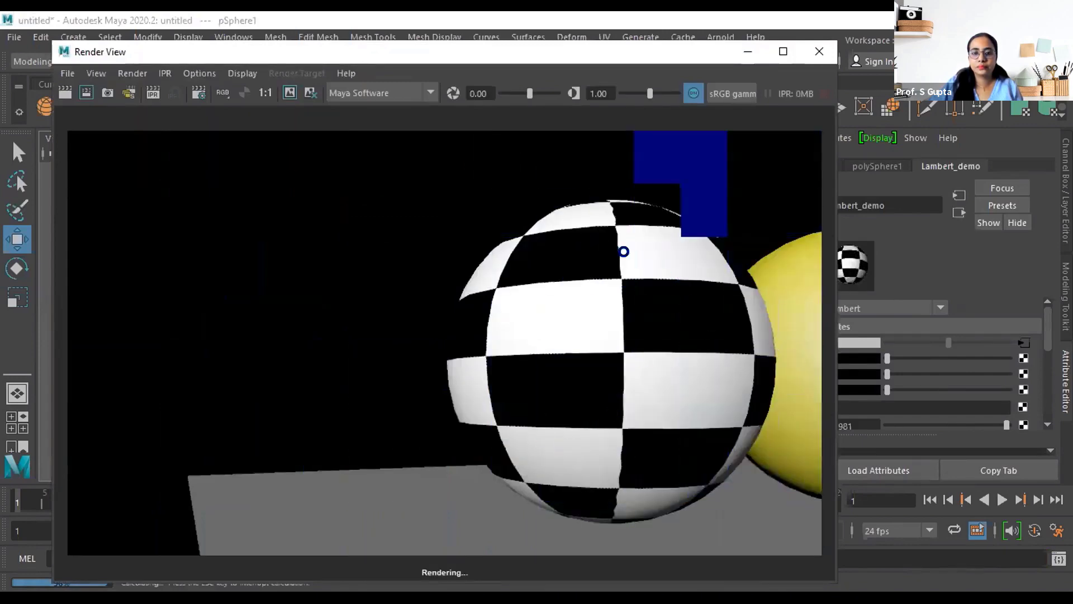
pyautogui.click(819, 51)
pyautogui.click(581, 246)
pyautogui.click(517, 363)
pyautogui.keyDown('alt'); pyautogui.moveTo(446, 376); pyautogui.dragTo(655, 390); pyautogui.keyUp('alt')
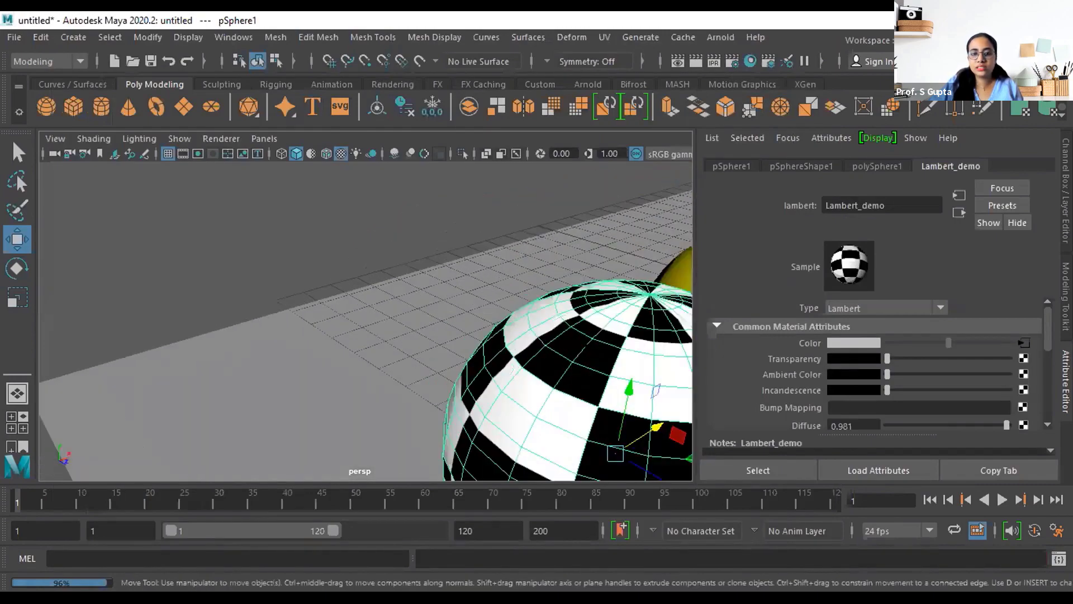
pyautogui.keyDown('alt'); pyautogui.moveTo(594, 374); pyautogui.dragTo(431, 349); pyautogui.keyUp('alt')
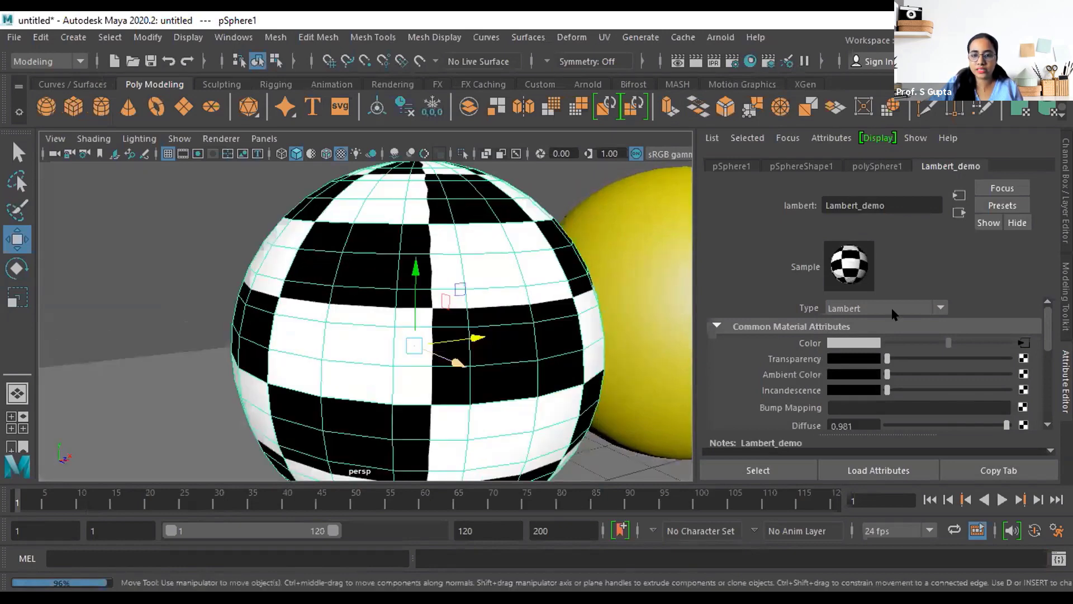
# Lower the Translucence of the Lambert_demo material to about 0.195
pyautogui.scroll(-3, 881, 366)
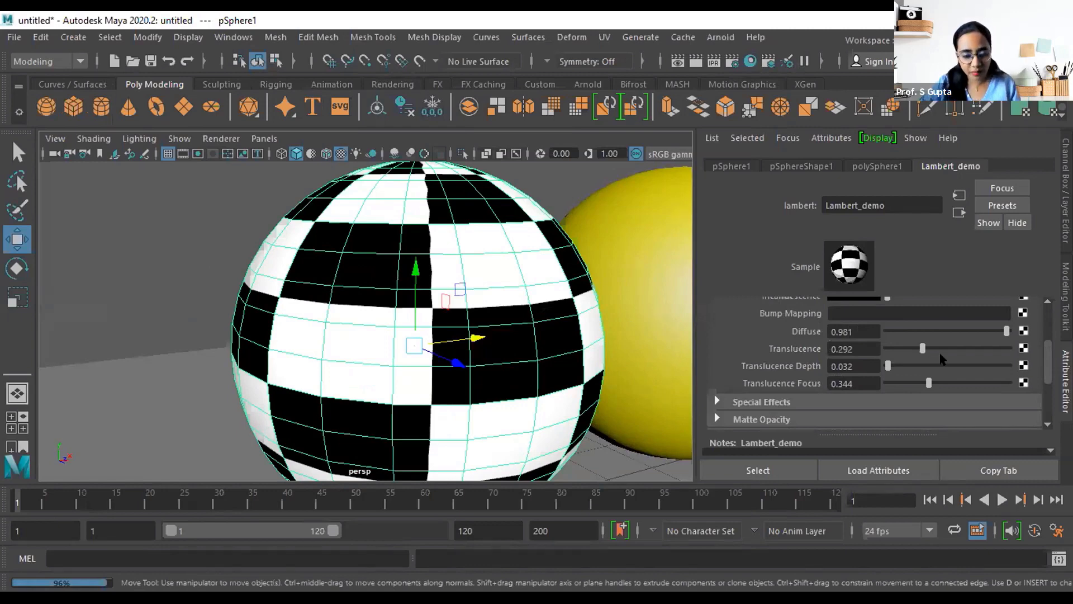
pyautogui.moveTo(922, 349)
pyautogui.mouseDown()
pyautogui.moveTo(907, 349)
pyautogui.moveTo(951, 350)
pyautogui.moveTo(906, 351)
pyautogui.mouseUp()
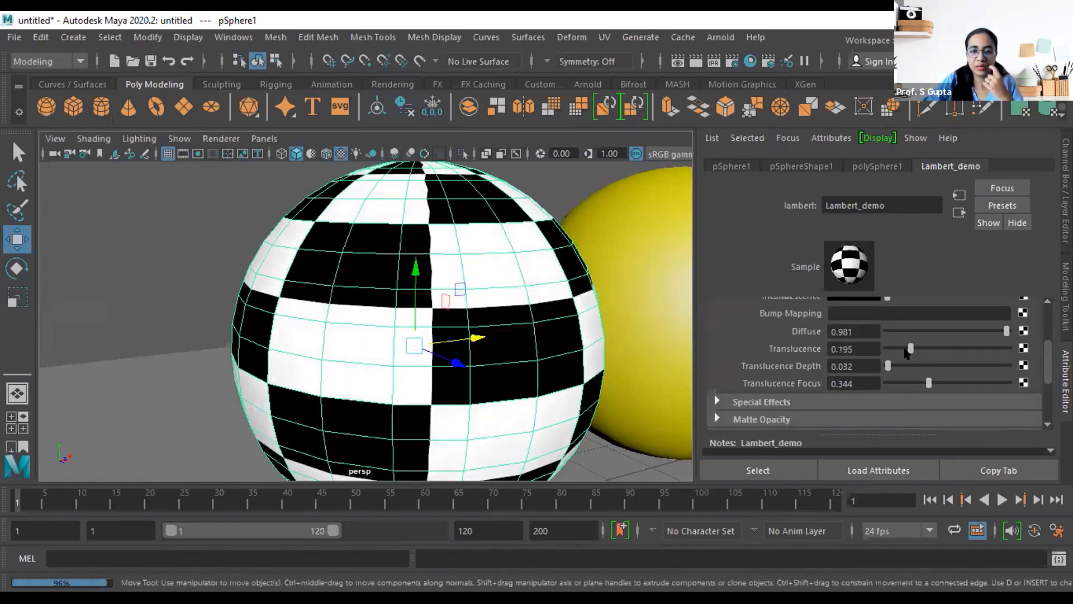
pyautogui.scroll(-3, 860, 348)
pyautogui.scroll(3, 860, 348)
pyautogui.scroll(-3, 861, 350)
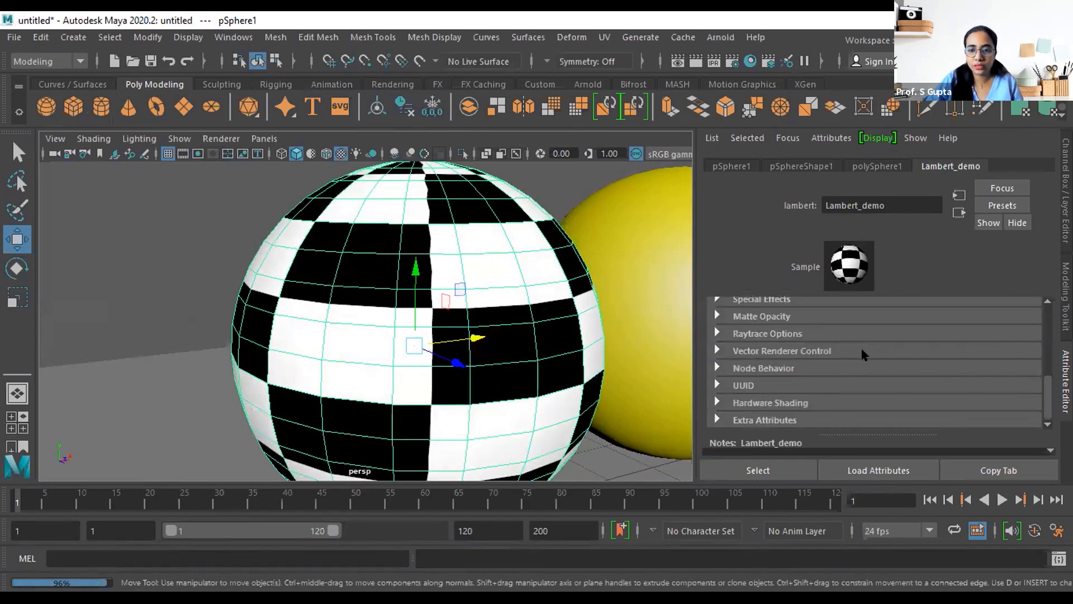
pyautogui.scroll(5, 864, 352)
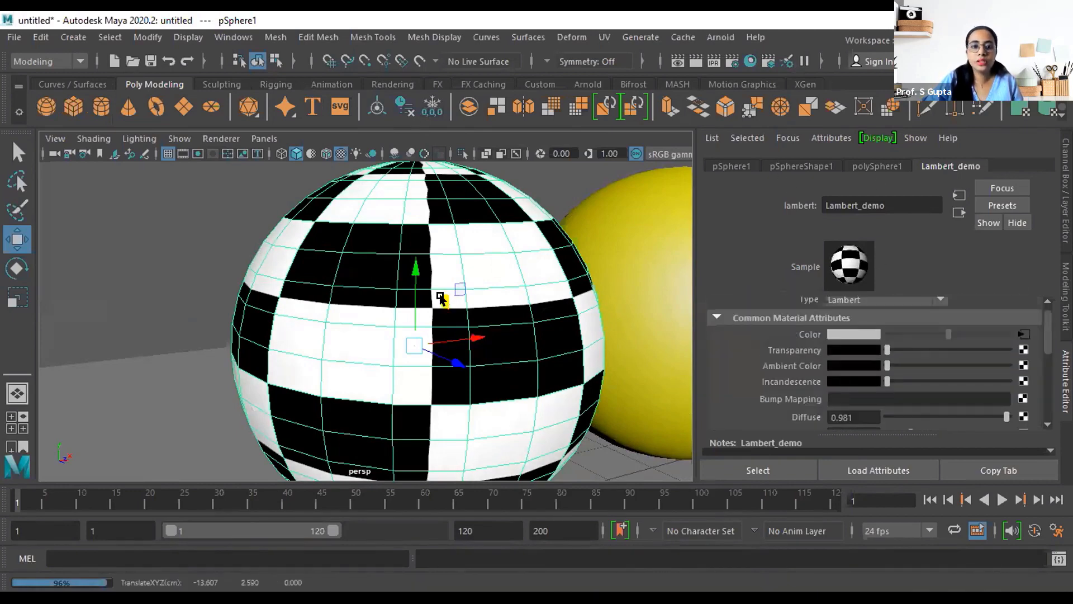
# Set the Specular Color of the Blinn_demo material to white on the yellow sphere beside the checkered one
pyautogui.scroll(-5, 505, 337)
pyautogui.keyDown('alt'); pyautogui.moveTo(505, 337); pyautogui.dragTo(479, 326); pyautogui.keyUp('alt')
pyautogui.click(479, 326)
pyautogui.keyDown('alt'); pyautogui.moveTo(579, 392); pyautogui.dragTo(550, 384); pyautogui.keyUp('alt')
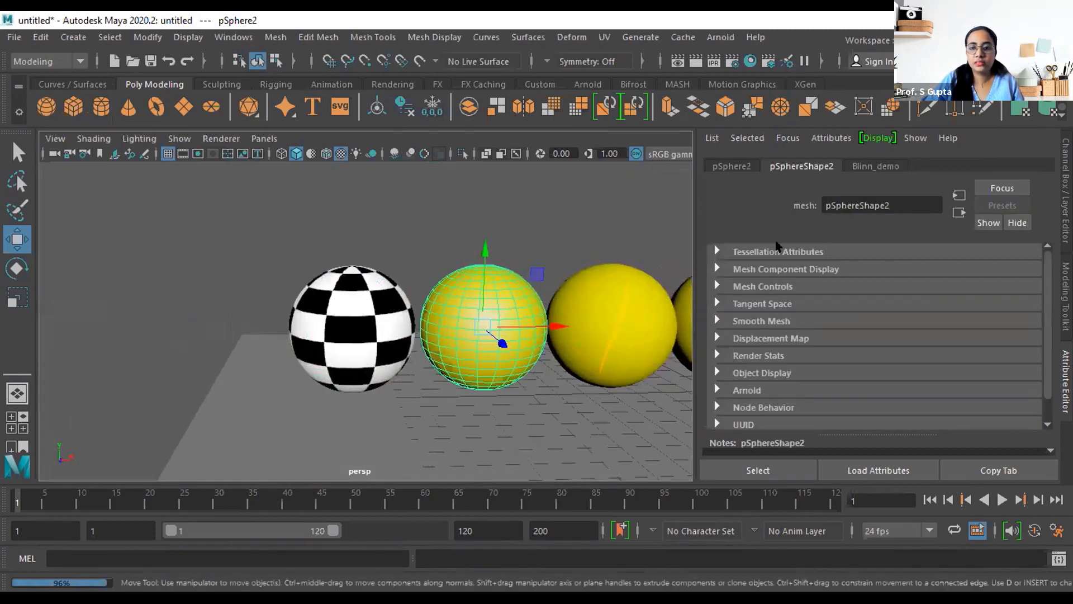
pyautogui.click(863, 166)
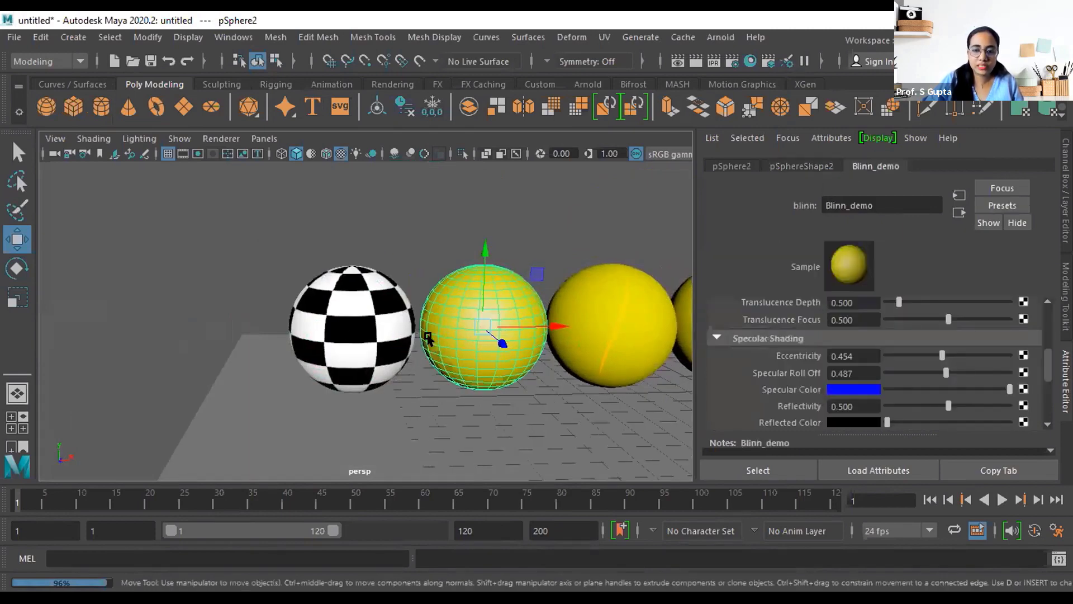
pyautogui.click(854, 390)
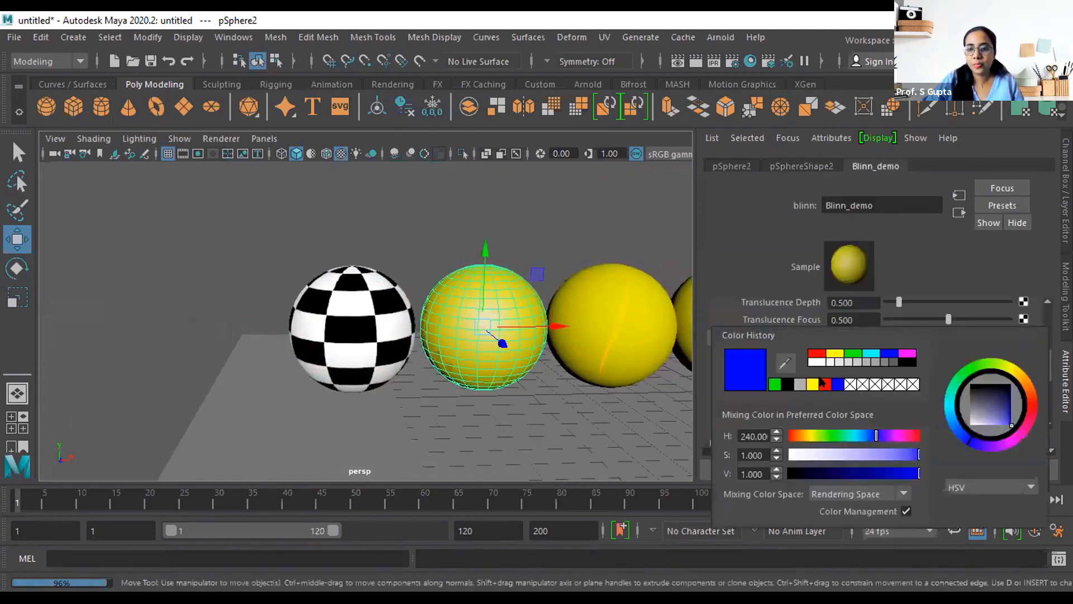
pyautogui.click(824, 362)
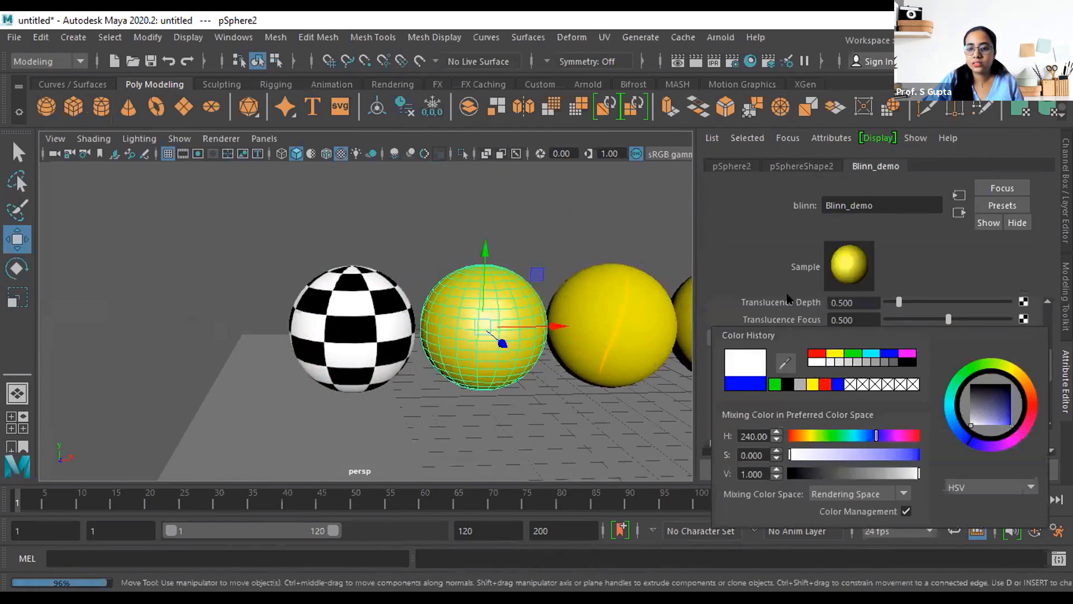
pyautogui.click(508, 397)
pyautogui.click(456, 323)
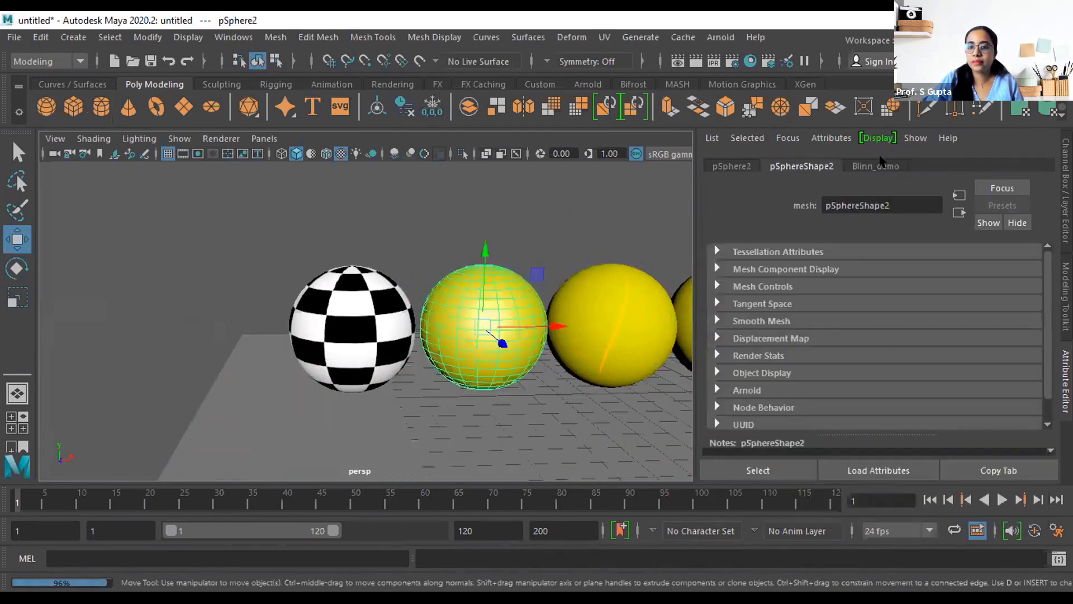
# Connect a File texture to the Color attribute of the Blinn_demo material
pyautogui.scroll(5, 812, 380)
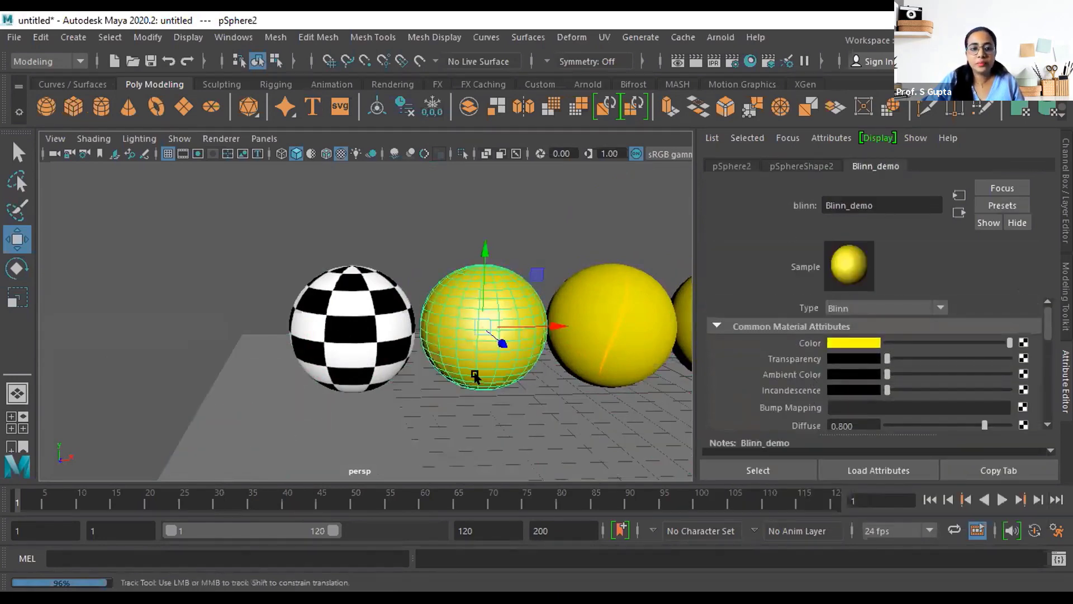
pyautogui.scroll(2, 458, 383)
pyautogui.scroll(4, 450, 386)
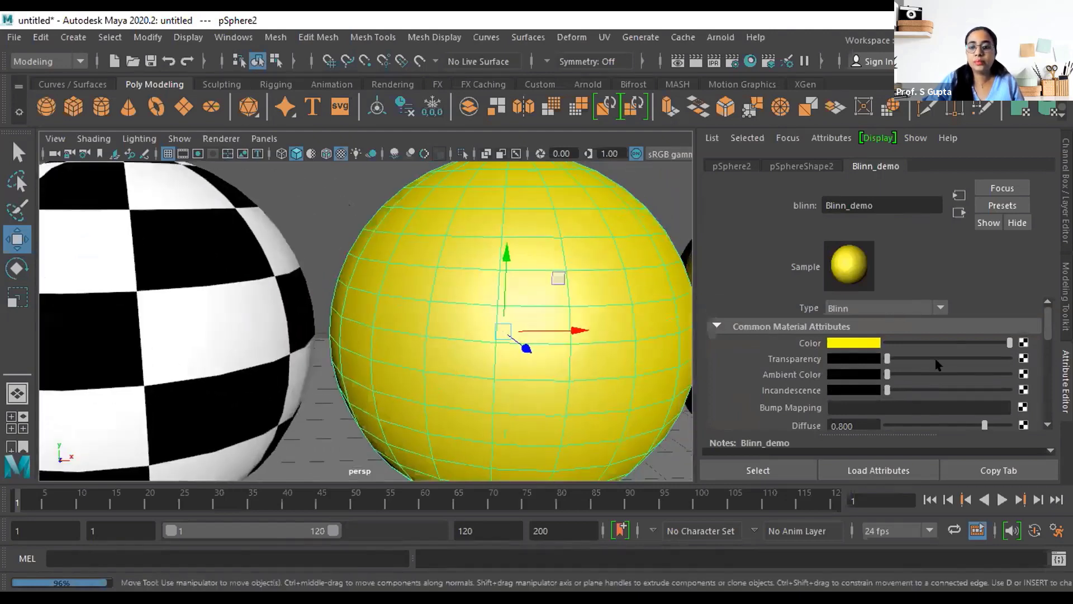
pyautogui.click(1024, 343)
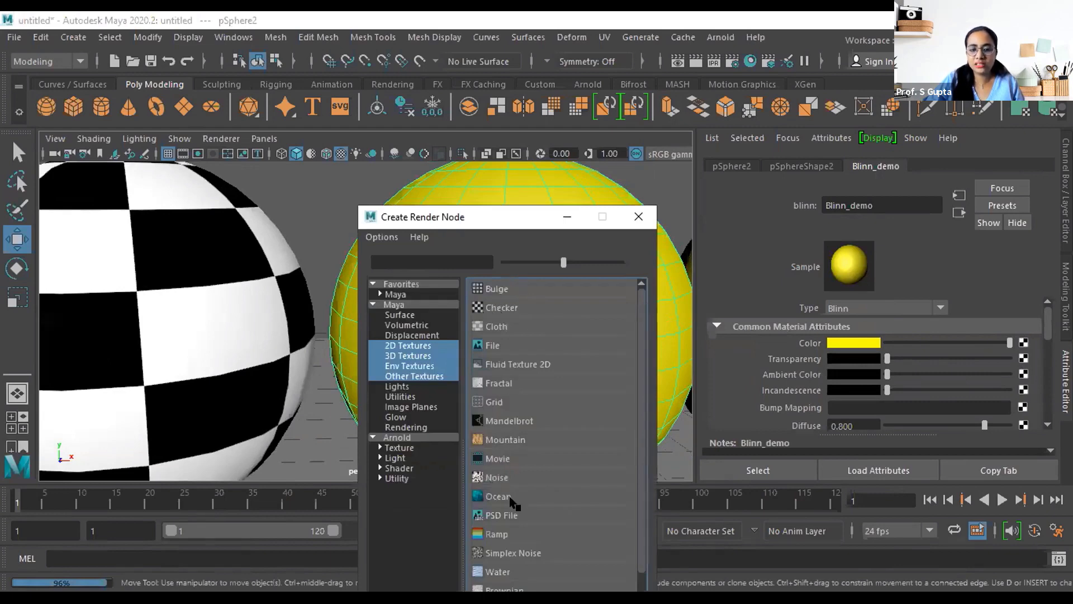
pyautogui.click(490, 346)
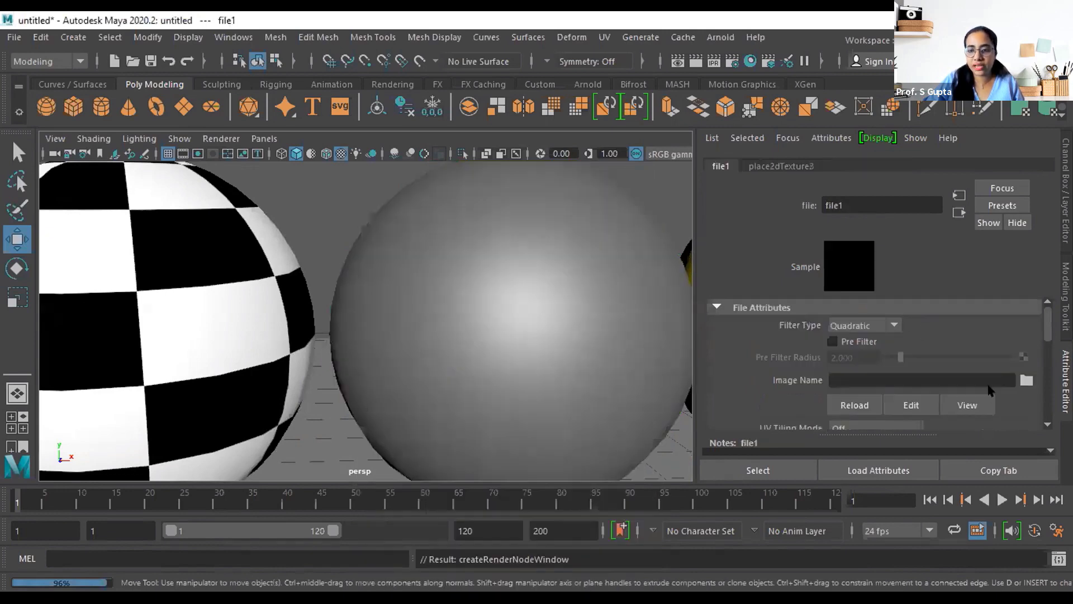
# Load Floor_Diffuse_001.jpg as the File texture's image and check how it maps onto the Blinn sphere
pyautogui.click(1026, 381)
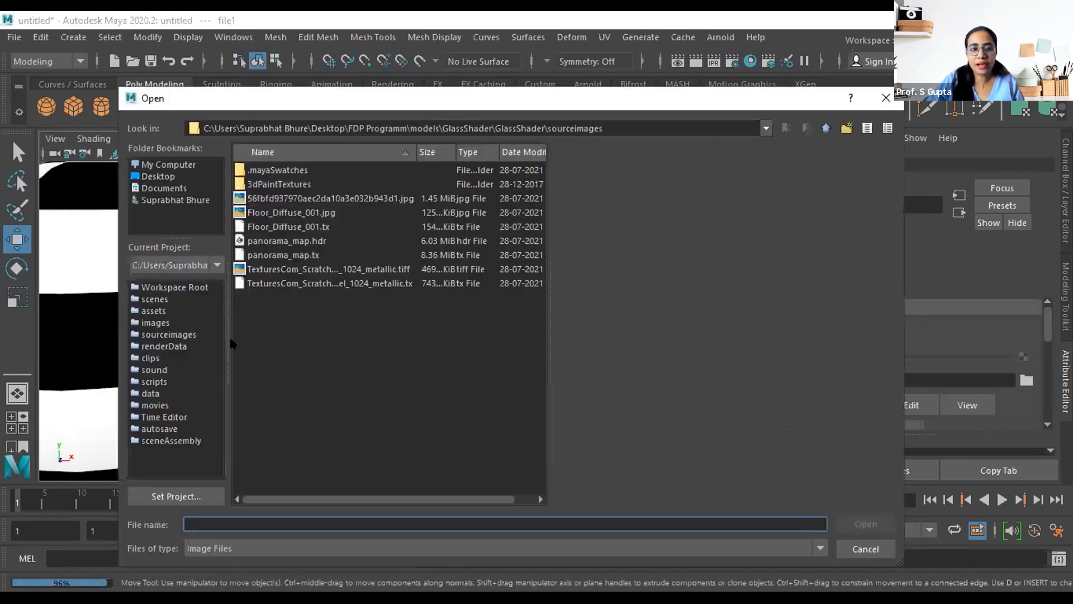
pyautogui.click(290, 228)
pyautogui.click(291, 214)
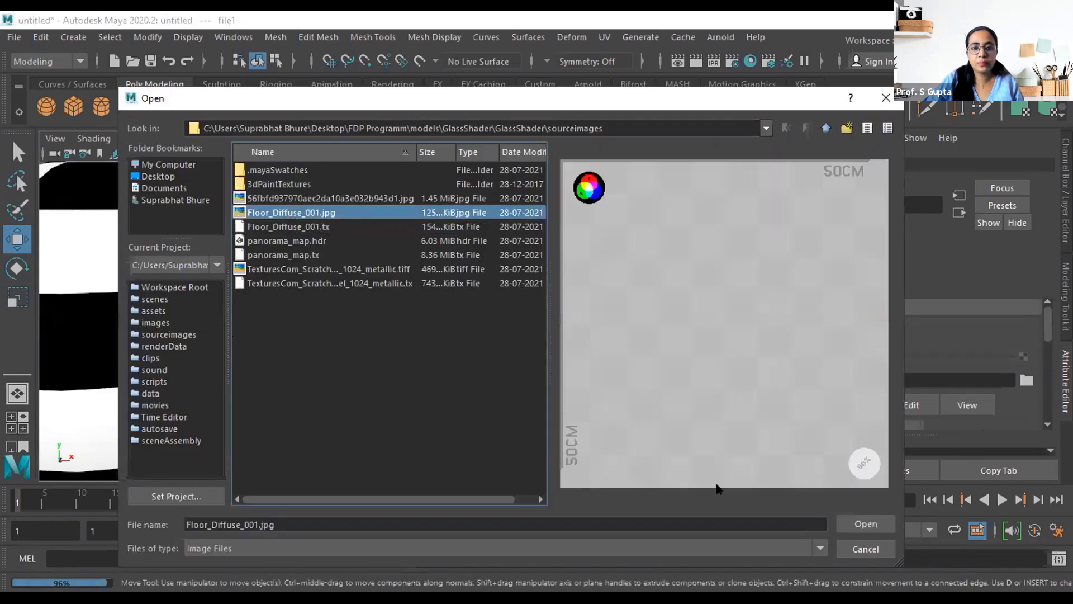
pyautogui.click(862, 520)
pyautogui.scroll(-5, 540, 337)
pyautogui.keyDown('alt'); pyautogui.moveTo(485, 361); pyautogui.dragTo(748, 366); pyautogui.keyUp('alt')
pyautogui.keyDown('alt'); pyautogui.moveTo(403, 312); pyautogui.dragTo(290, 298); pyautogui.keyUp('alt')
pyautogui.scroll(3, 285, 259)
pyautogui.scroll(3, 290, 297)
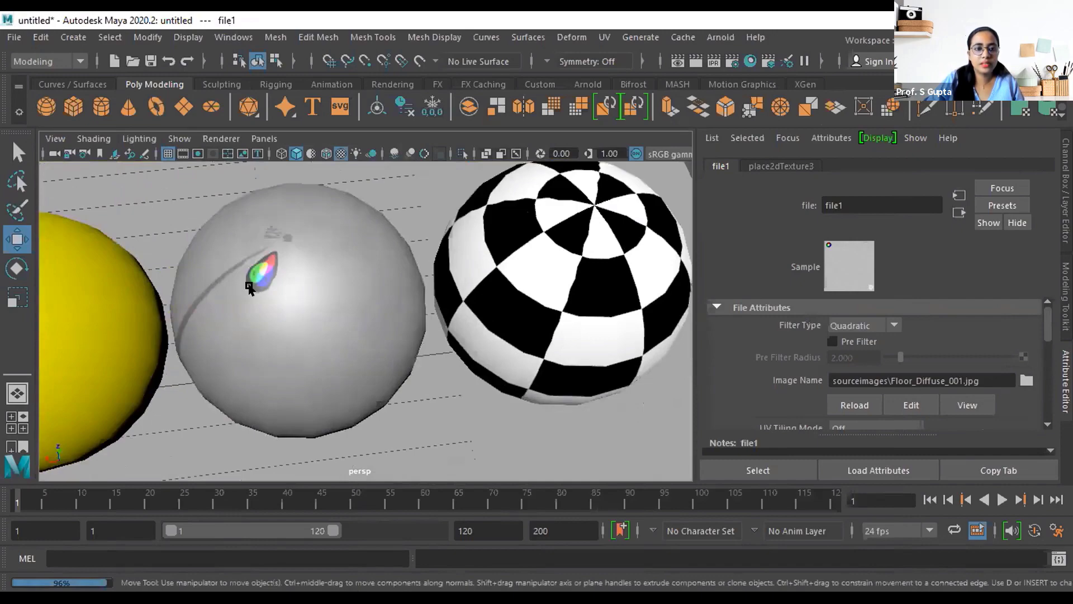
# Replace the image of the Blinn_demo color's File texture with panorama_map.hdr
pyautogui.click(247, 288)
pyautogui.keyDown('alt'); pyautogui.moveTo(343, 326); pyautogui.dragTo(430, 361); pyautogui.keyUp('alt')
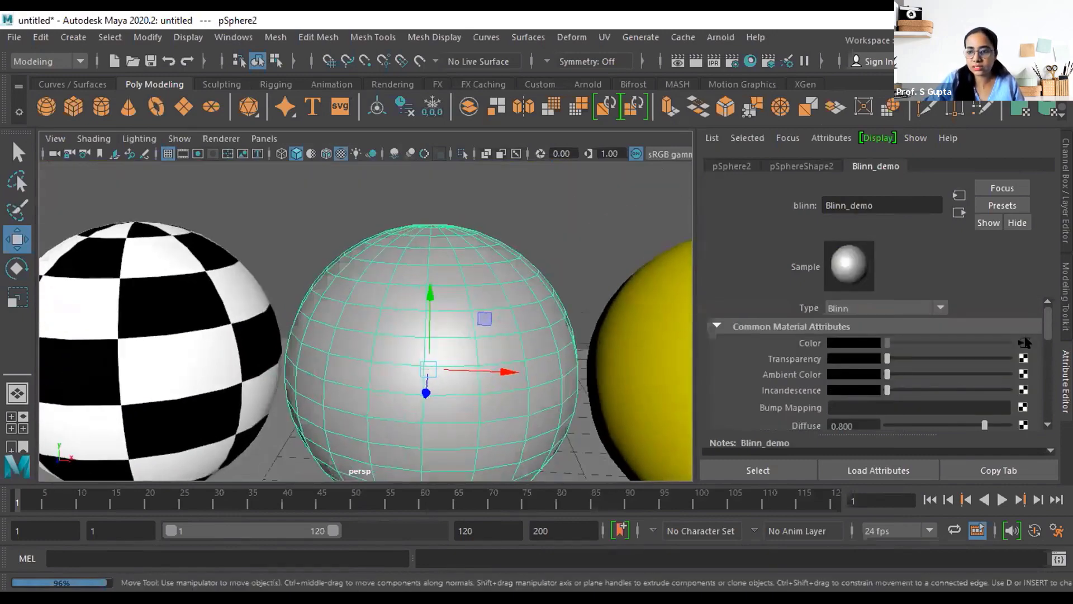
pyautogui.click(1022, 341)
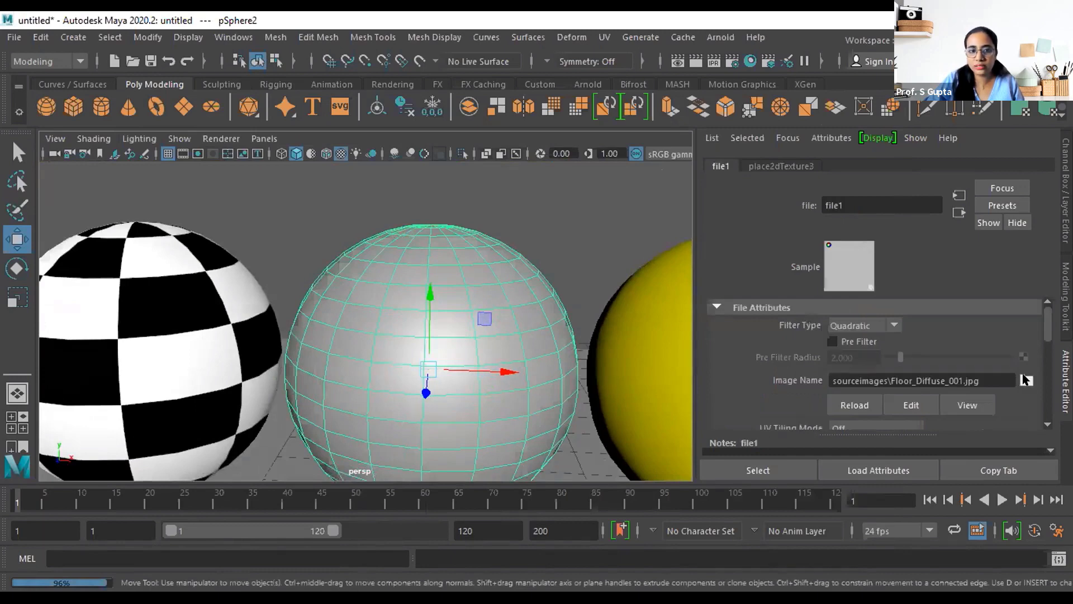
pyautogui.click(1026, 381)
pyautogui.click(286, 270)
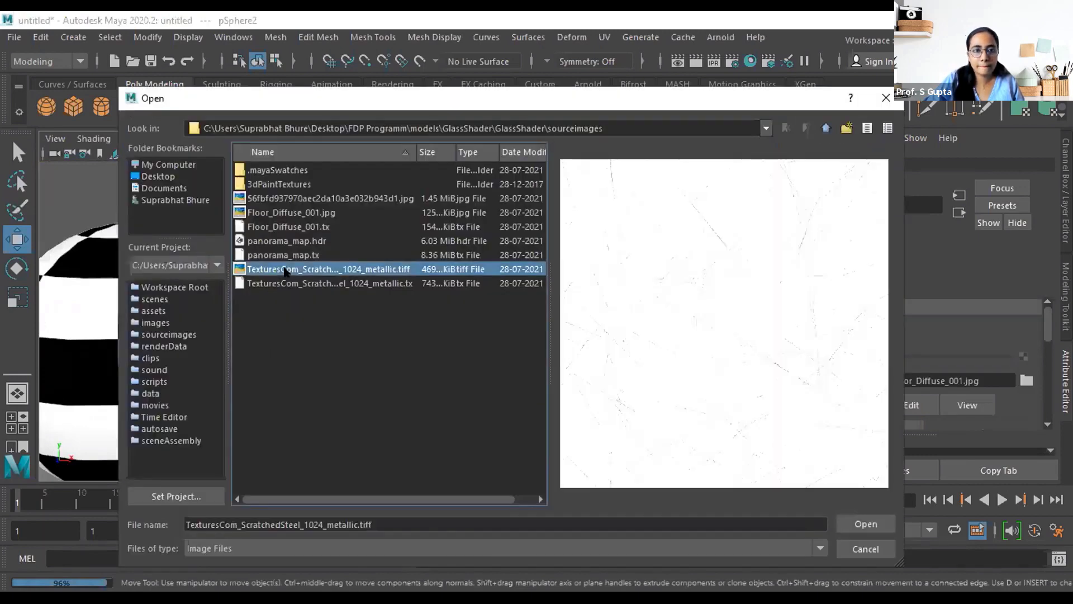
pyautogui.click(282, 242)
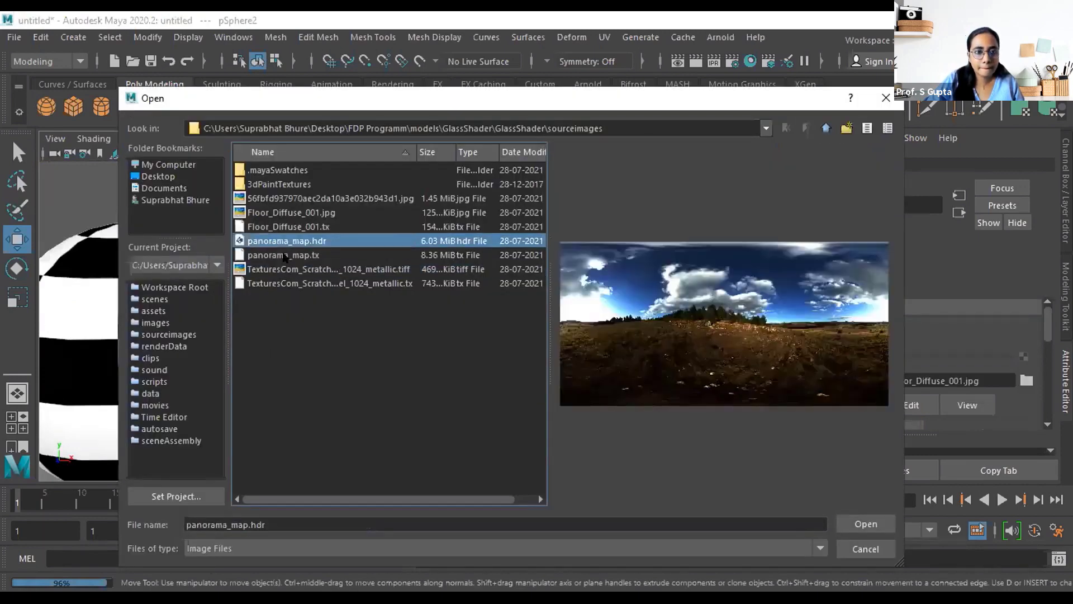
pyautogui.click(844, 519)
# Examine how the panorama image wraps around the Blinn sphere from several angles
pyautogui.click(550, 267)
pyautogui.scroll(-3, 417, 364)
pyautogui.keyDown('alt'); pyautogui.moveTo(417, 364); pyautogui.dragTo(514, 376); pyautogui.keyUp('alt')
pyautogui.click(363, 338)
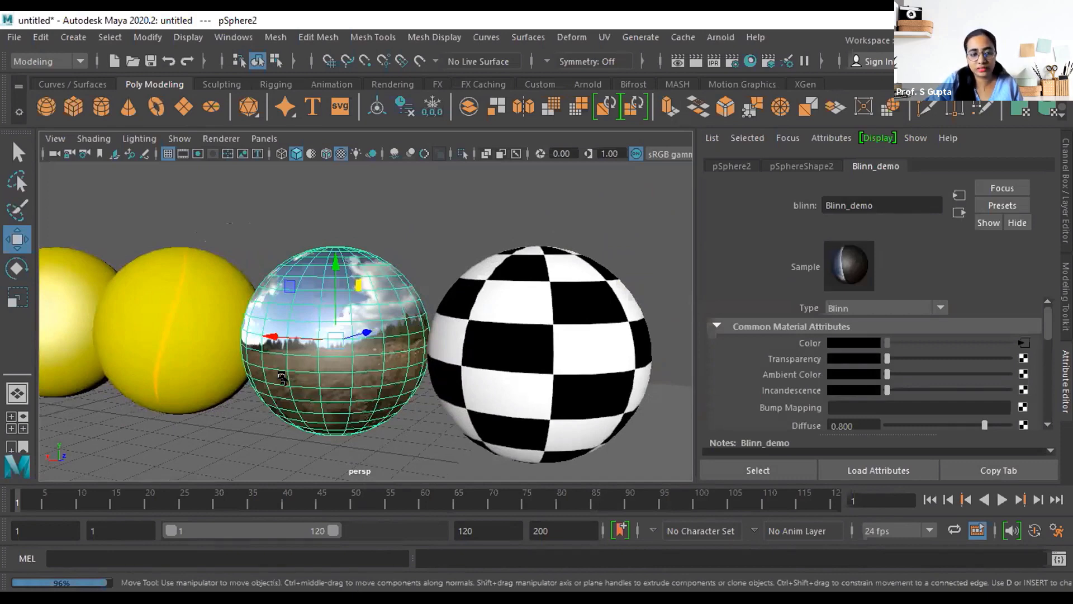
pyautogui.scroll(3, 282, 378)
pyautogui.keyDown('alt'); pyautogui.moveTo(382, 389); pyautogui.dragTo(591, 340); pyautogui.keyUp('alt')
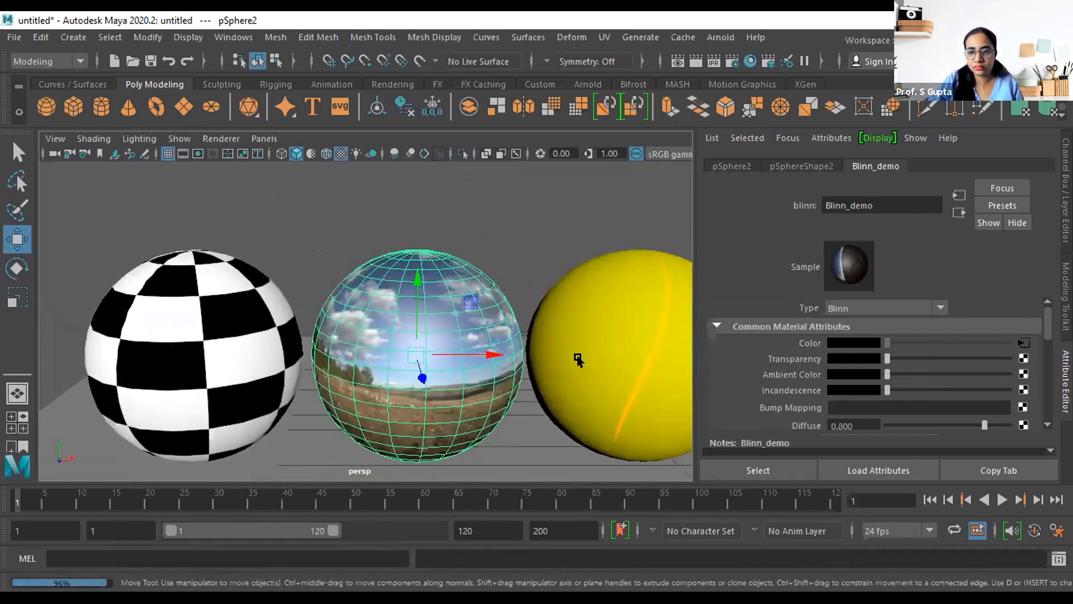
pyautogui.click(500, 237)
pyautogui.scroll(3, 468, 304)
pyautogui.keyDown('alt'); pyautogui.moveTo(468, 304); pyautogui.dragTo(278, 311); pyautogui.keyUp('alt')
pyautogui.click(469, 349)
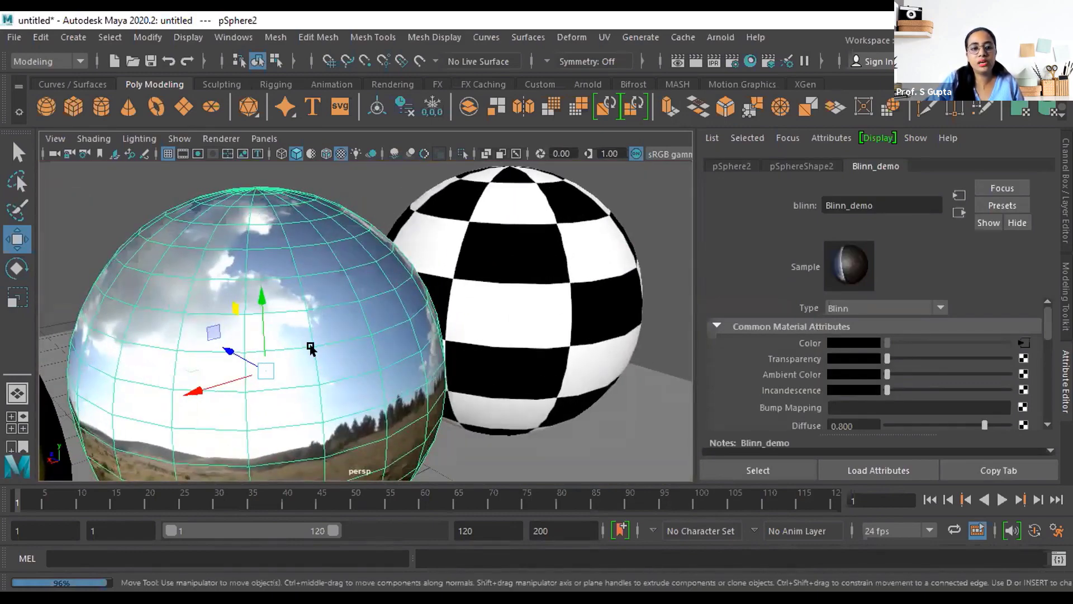
pyautogui.keyDown('alt'); pyautogui.moveTo(311, 347); pyautogui.dragTo(500, 333); pyautogui.keyUp('alt')
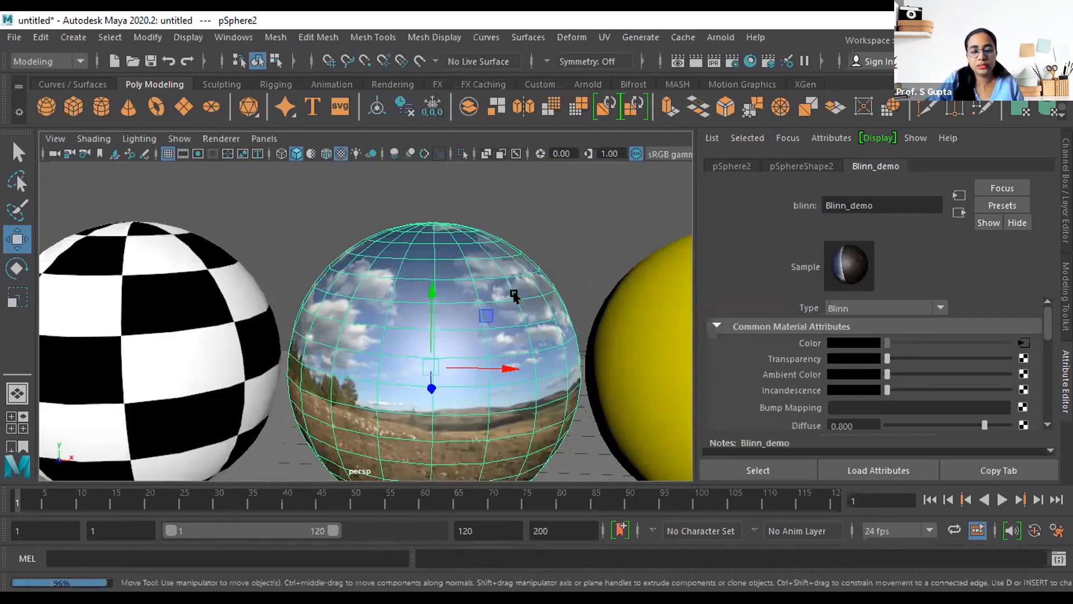
pyautogui.keyDown('alt'); pyautogui.moveTo(338, 342); pyautogui.dragTo(593, 336); pyautogui.keyUp('alt')
# Break the File texture connection on the Color attribute of Blinn_demo
pyautogui.rightClick(809, 342)
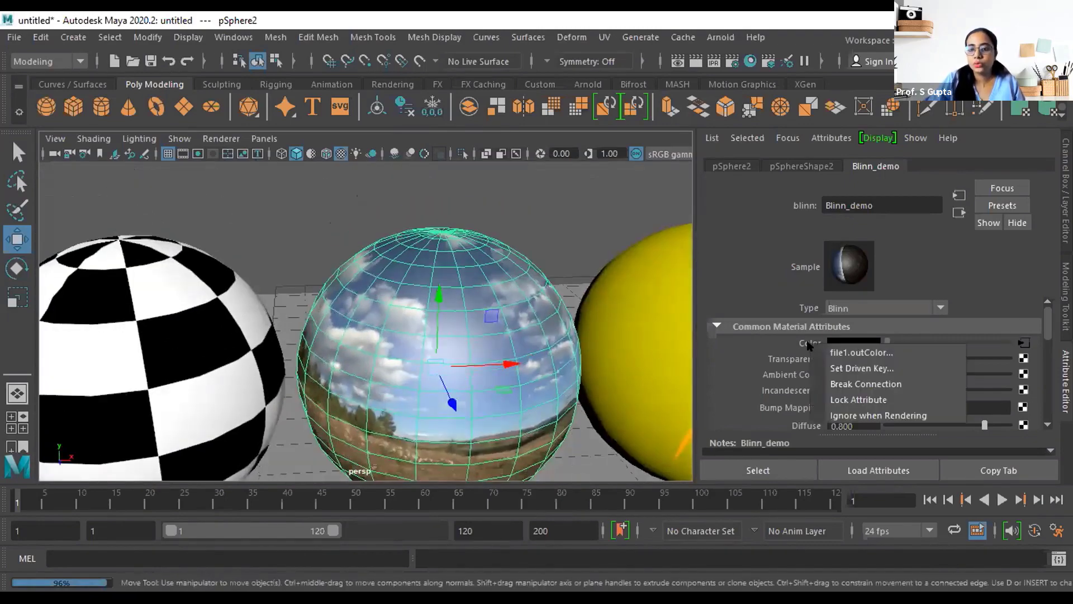
pyautogui.click(855, 384)
pyautogui.click(537, 219)
pyautogui.click(479, 305)
pyautogui.keyDown('alt'); pyautogui.moveTo(551, 335); pyautogui.dragTo(543, 324); pyautogui.keyUp('alt')
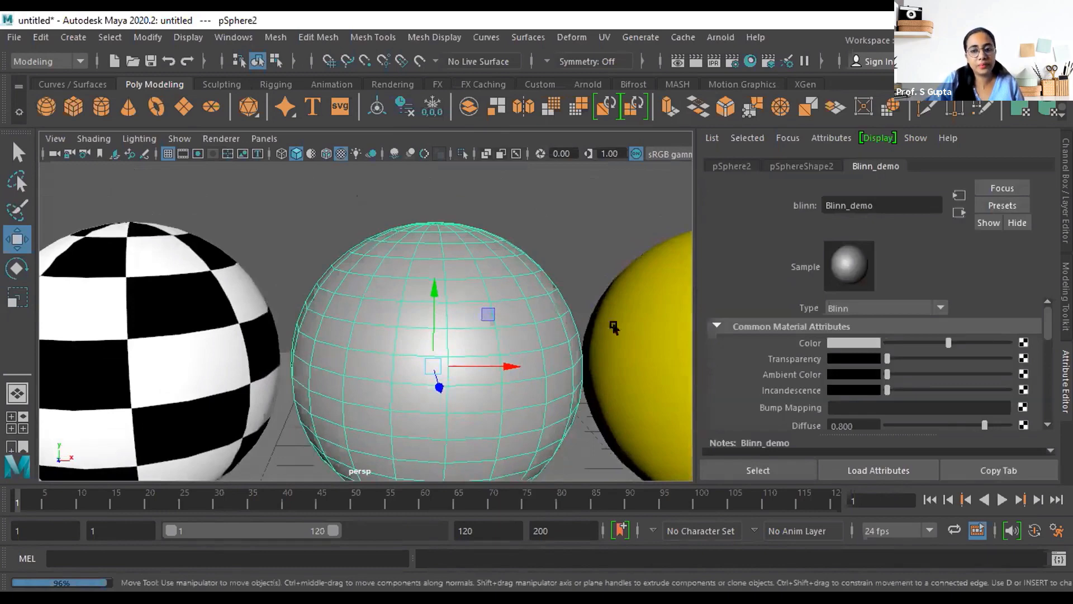
# Assign a new Blinn material to the sphere beside the checkered one and undo the assignment
pyautogui.click(559, 243)
pyautogui.click(453, 325)
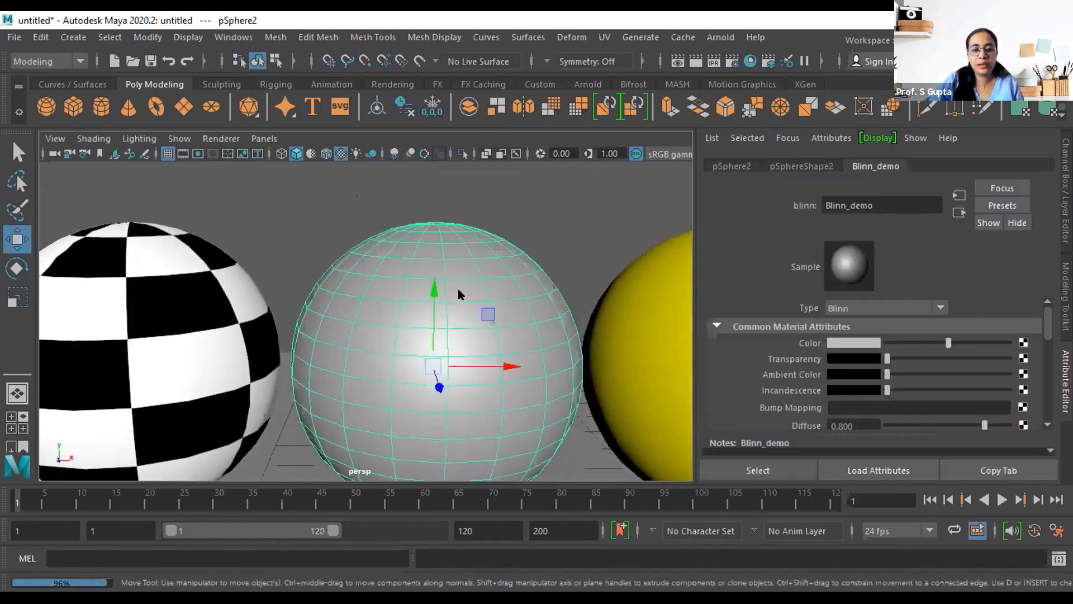
pyautogui.moveTo(494, 525); pyautogui.dragTo(499, 583, button='right')
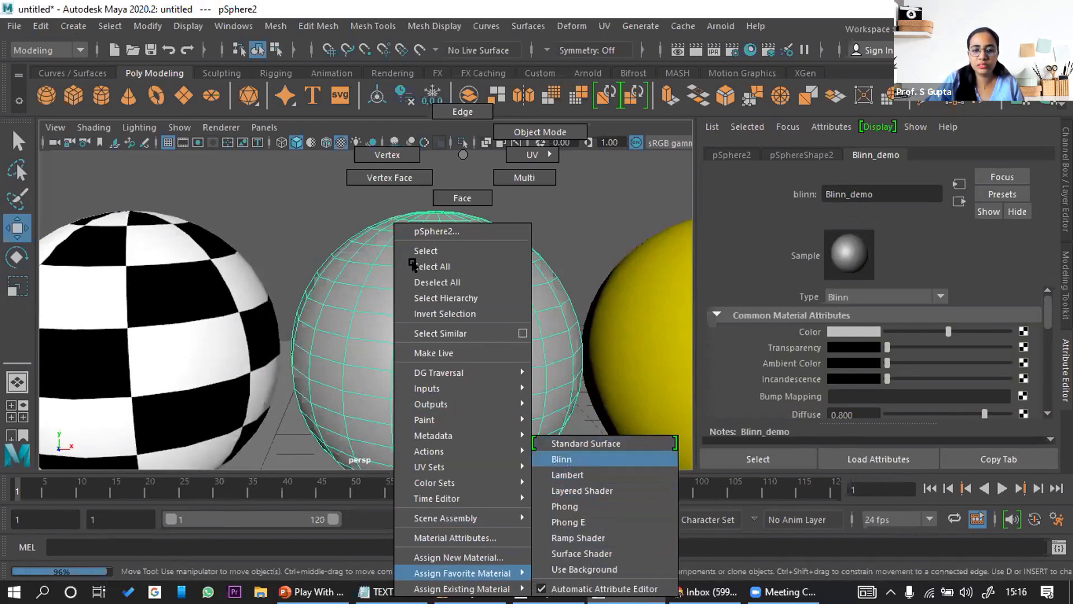
pyautogui.click(557, 459)
pyautogui.hotkey('ctrl', 'z')
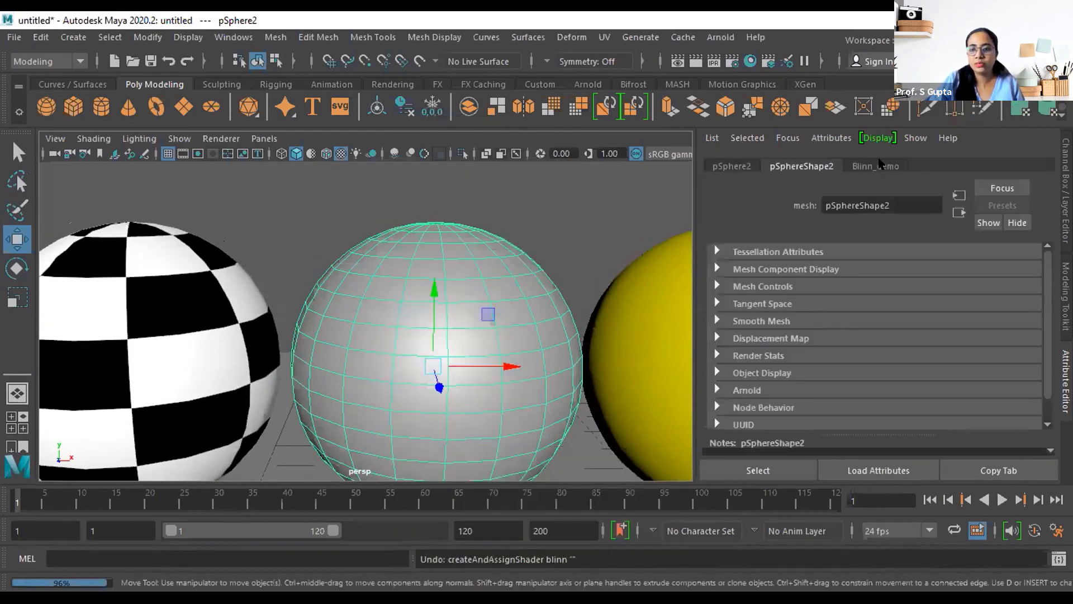
# Connect a File texture to the Color attribute of Blinn_demo on the plain sphere between the checkered and yellow ones
pyautogui.click(879, 166)
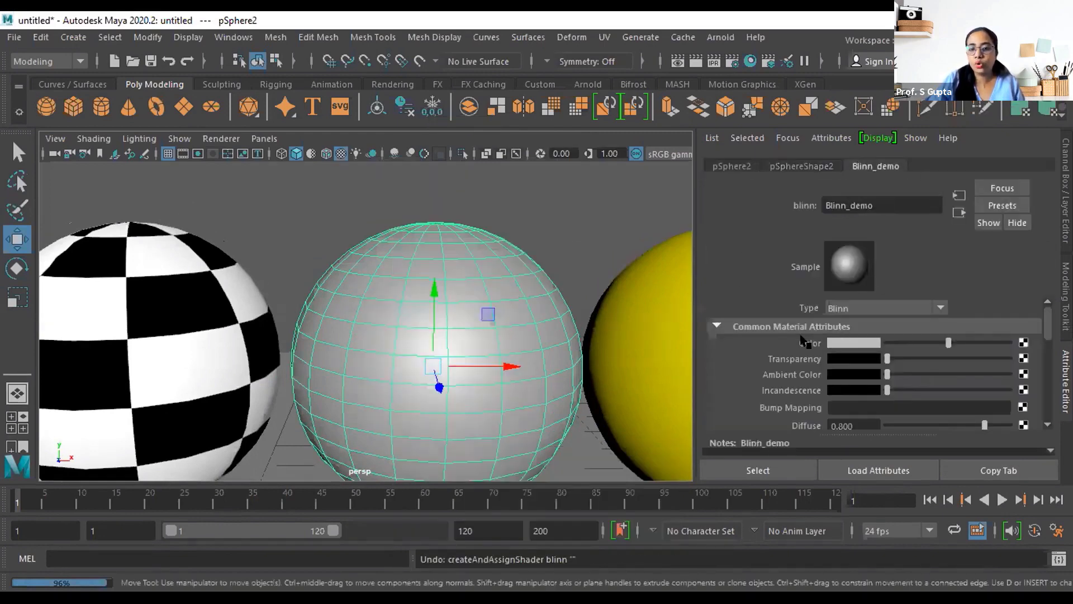
pyautogui.click(180, 357)
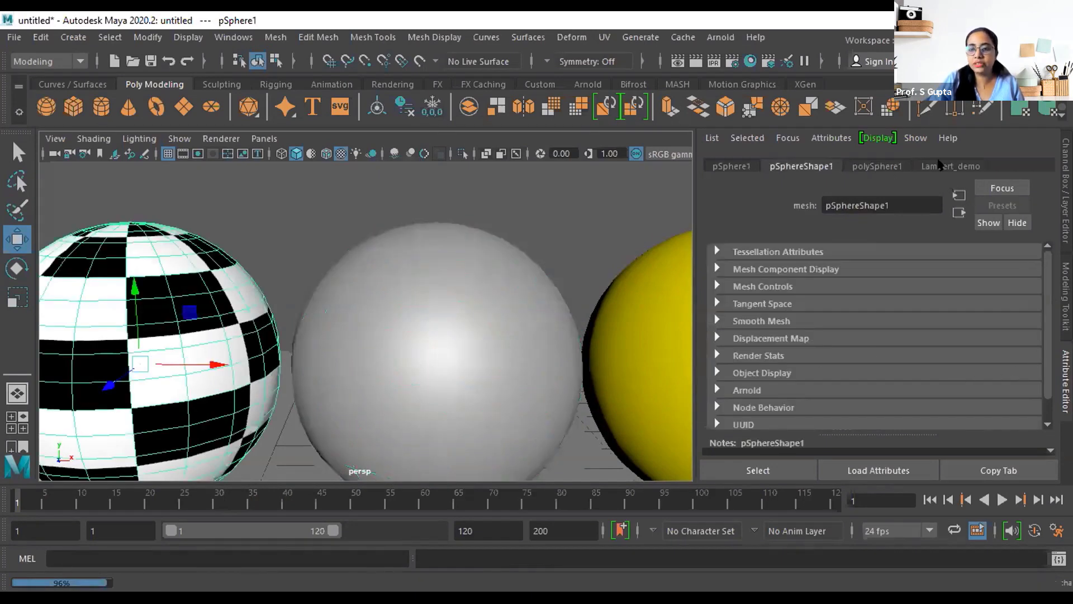
pyautogui.click(943, 165)
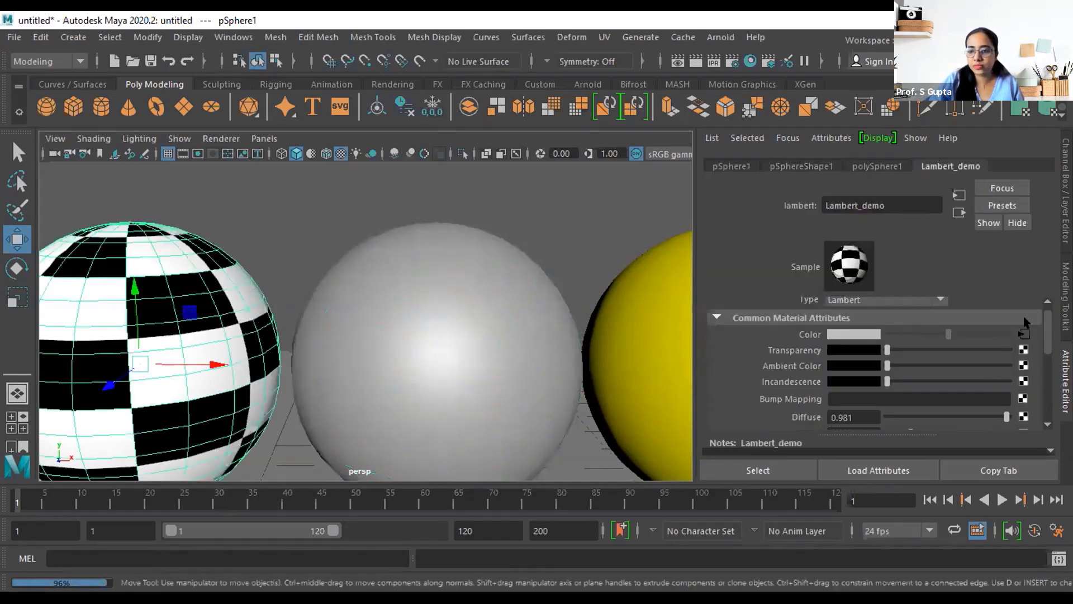
pyautogui.click(438, 371)
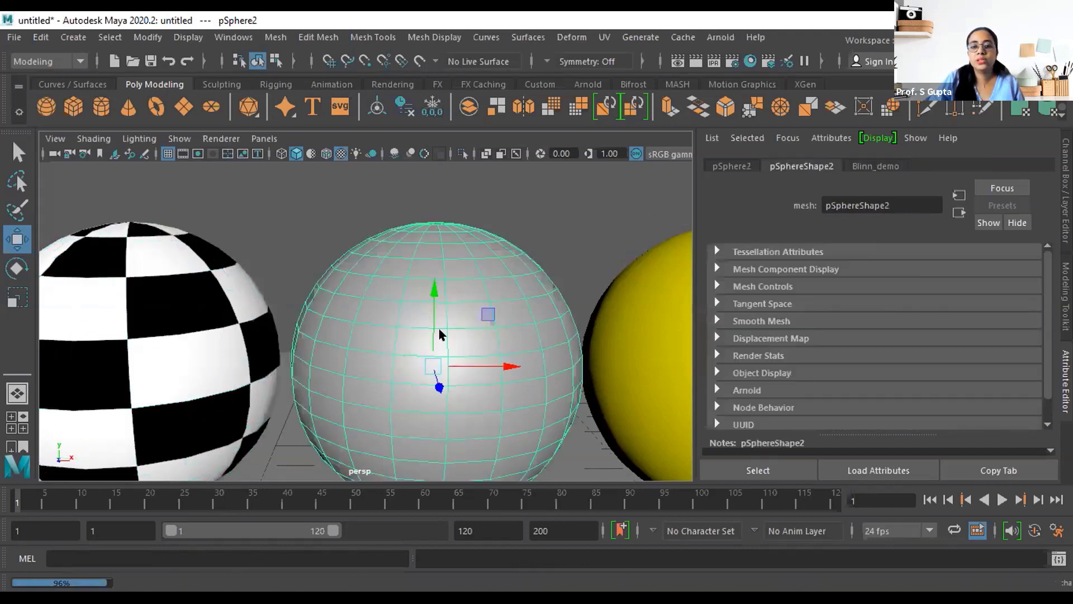
pyautogui.click(877, 164)
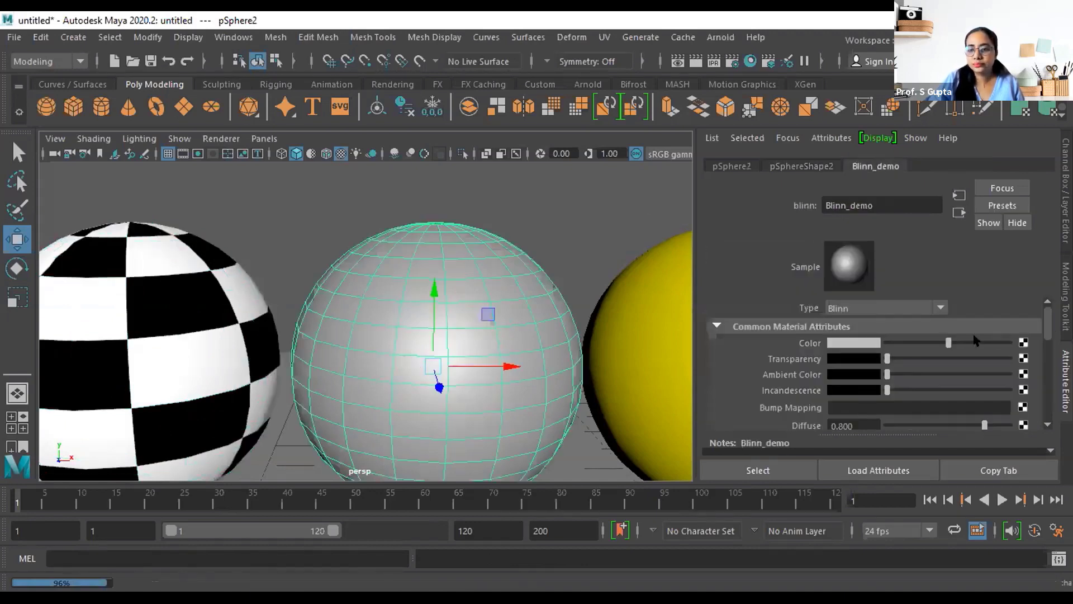
pyautogui.click(1022, 342)
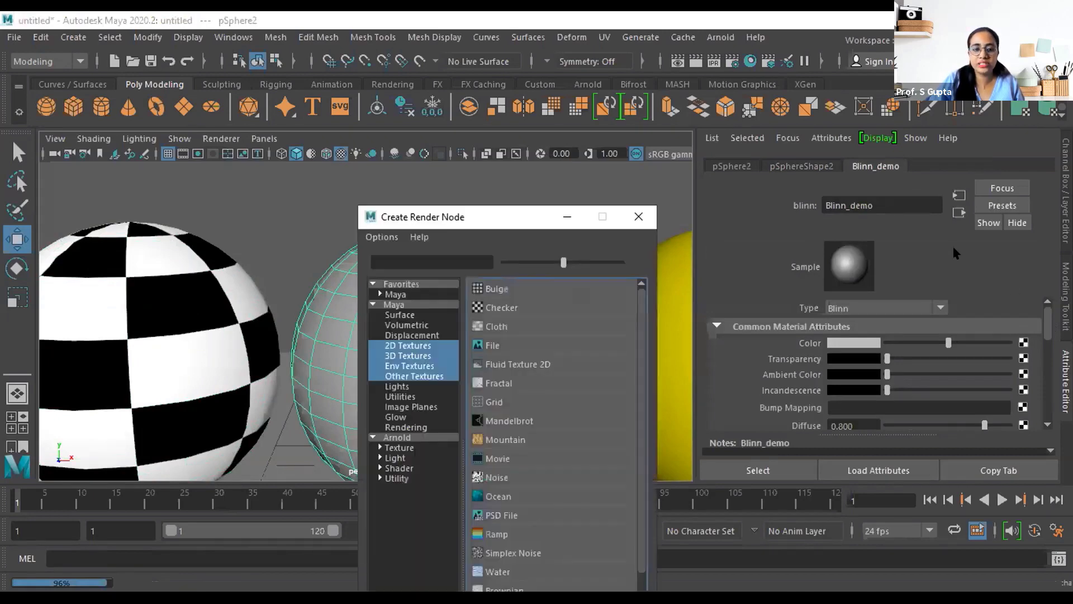
pyautogui.click(490, 346)
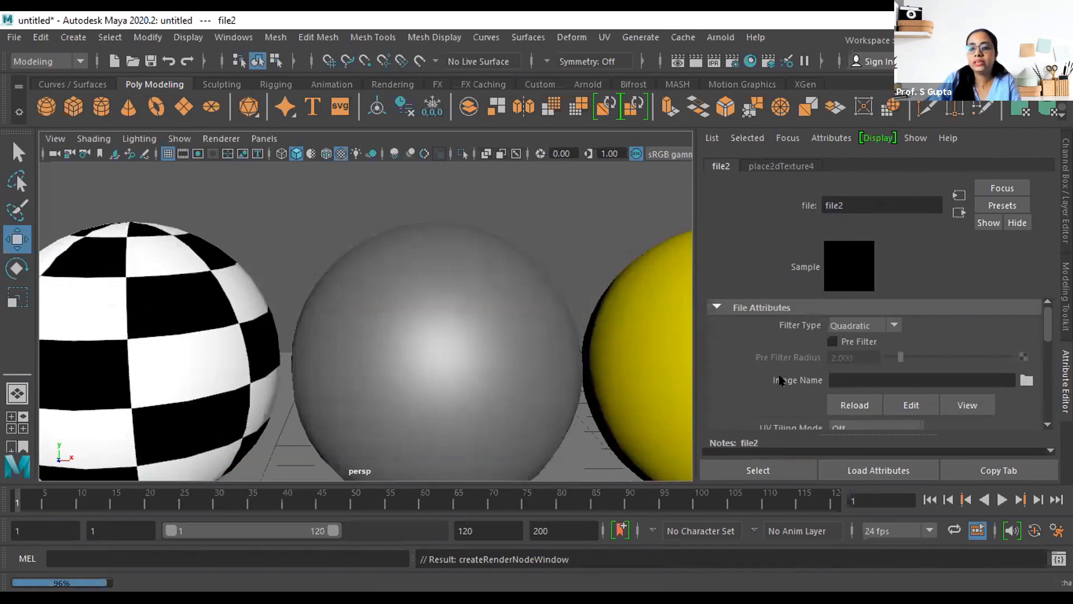
# Load panorama_map.hdr from the sourceimages folder as the image of the new File texture
pyautogui.click(1026, 380)
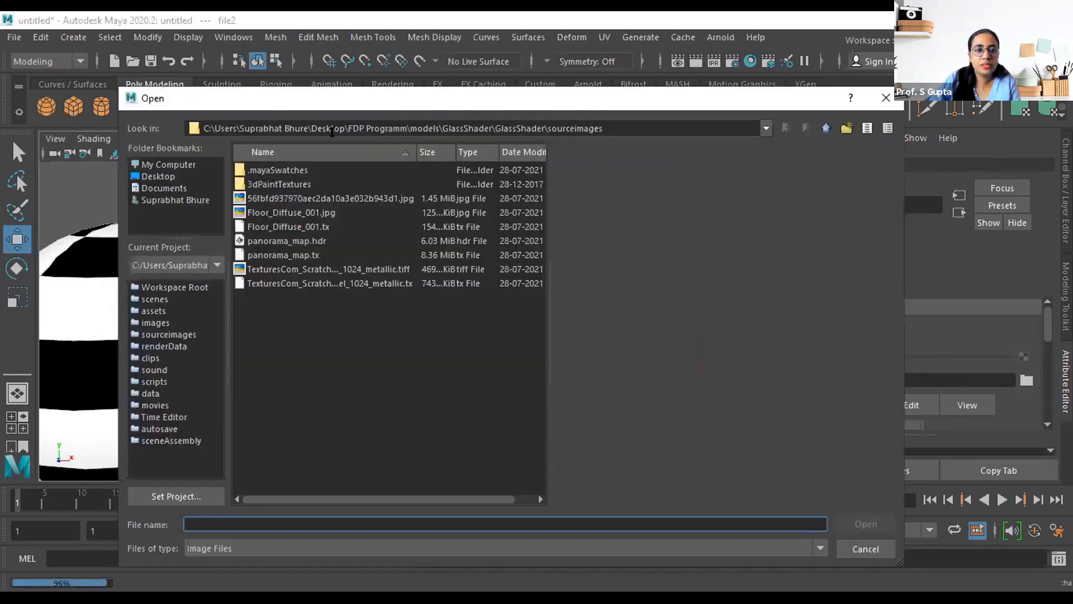
pyautogui.click(287, 240)
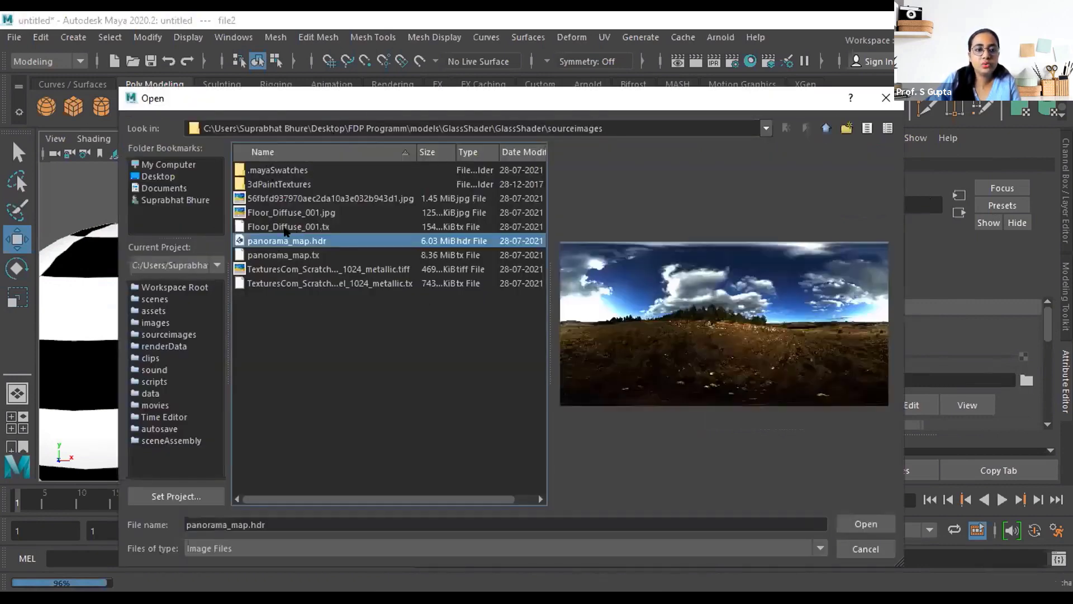
pyautogui.click(290, 226)
pyautogui.click(291, 240)
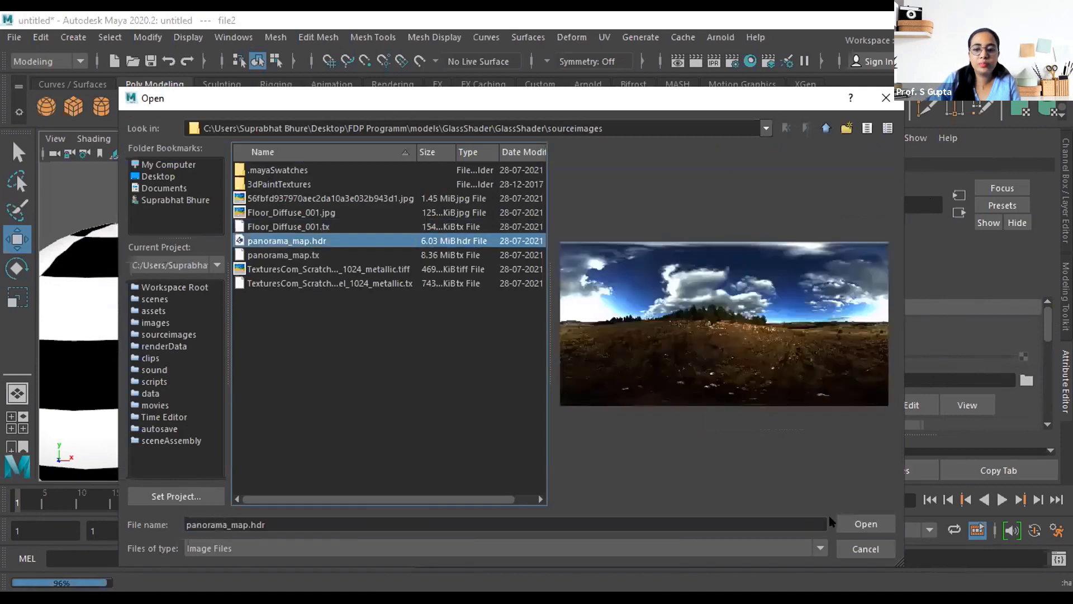
pyautogui.click(850, 524)
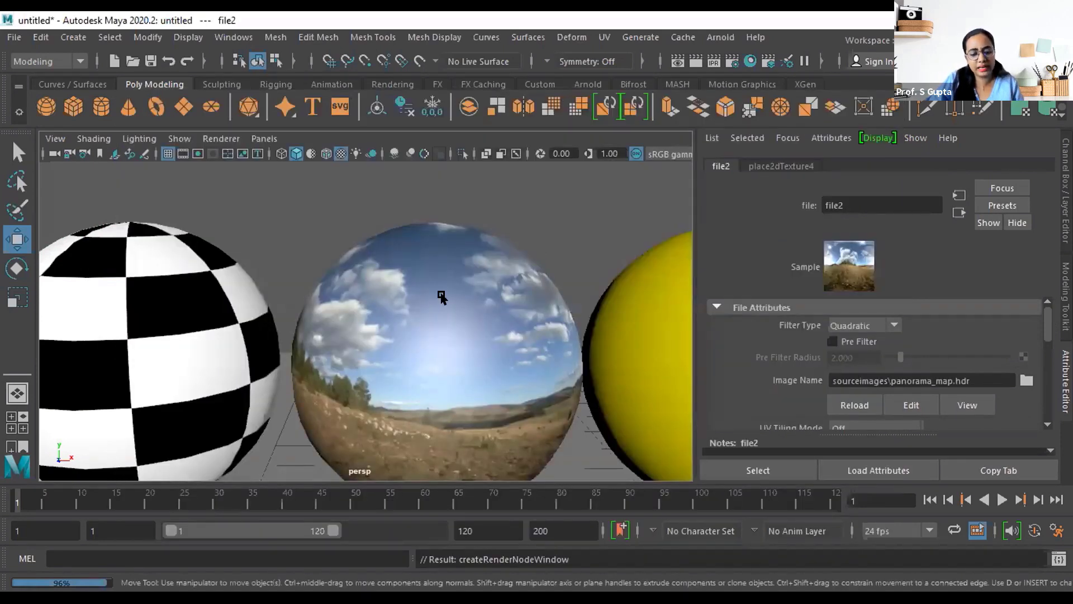
# Examine the reapplied panorama texture on the Blinn sphere from close up, the side and farther away, leaving the sphere selected
pyautogui.keyDown('alt'); pyautogui.moveTo(417, 353); pyautogui.dragTo(393, 355); pyautogui.keyUp('alt')
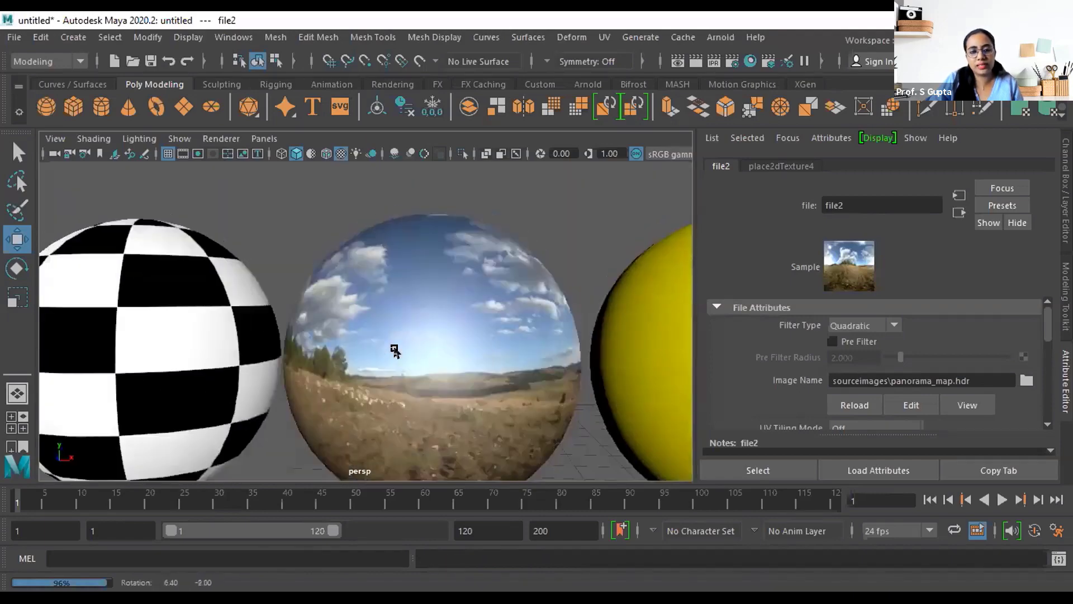
pyautogui.click(543, 230)
pyautogui.click(464, 335)
pyautogui.keyDown('alt'); pyautogui.moveTo(542, 312); pyautogui.dragTo(481, 350); pyautogui.keyUp('alt')
pyautogui.scroll(-3, 482, 350)
pyautogui.keyDown('alt'); pyautogui.moveTo(395, 366); pyautogui.dragTo(415, 366); pyautogui.keyUp('alt')
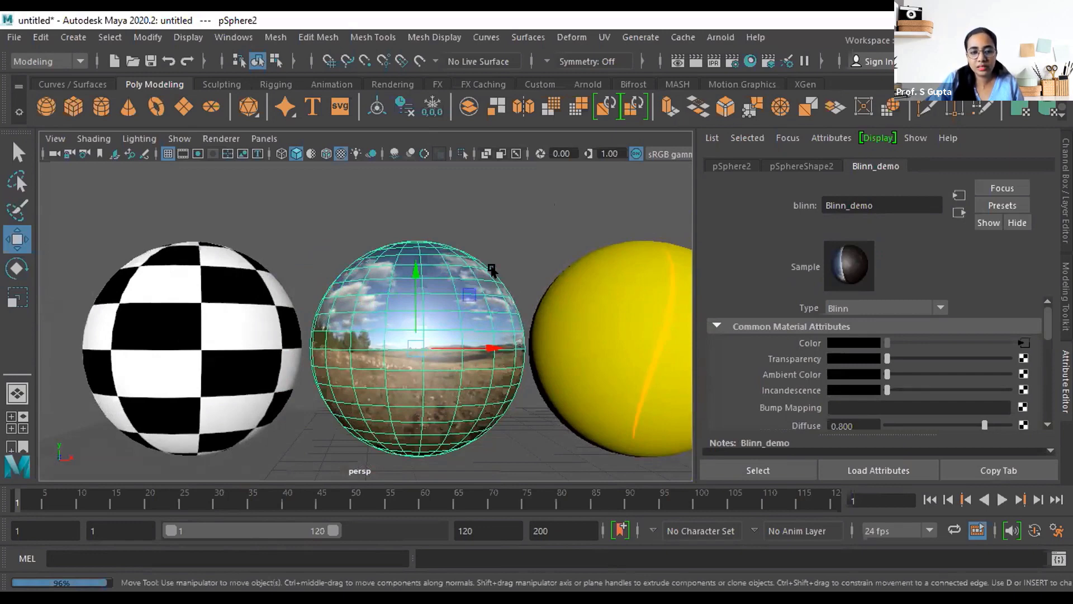
pyautogui.keyDown('alt'); pyautogui.moveTo(519, 244); pyautogui.dragTo(447, 349); pyautogui.keyUp('alt')
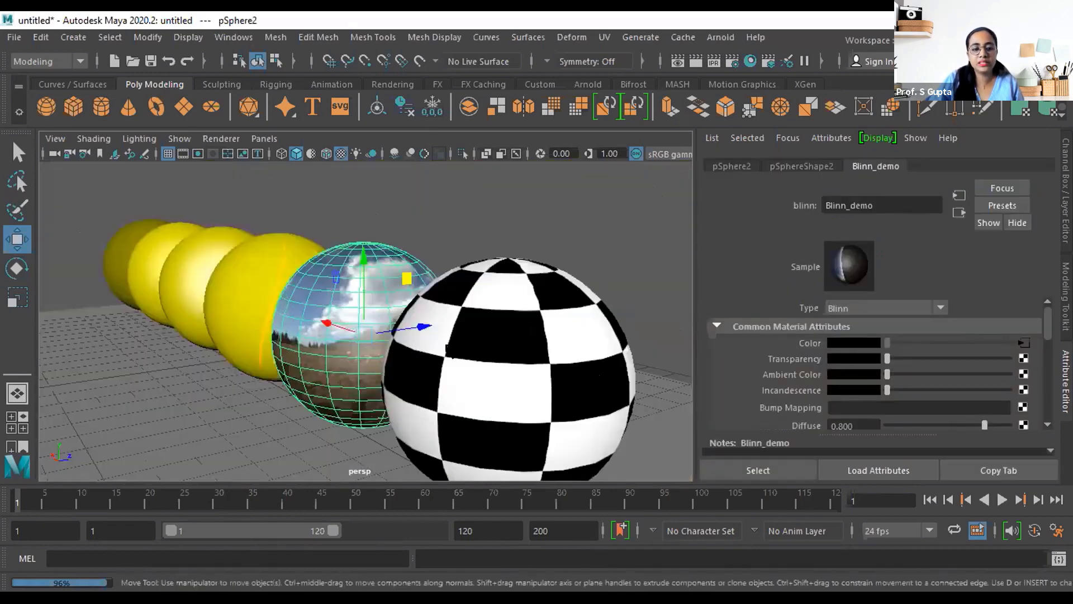
pyautogui.scroll(-3, 447, 350)
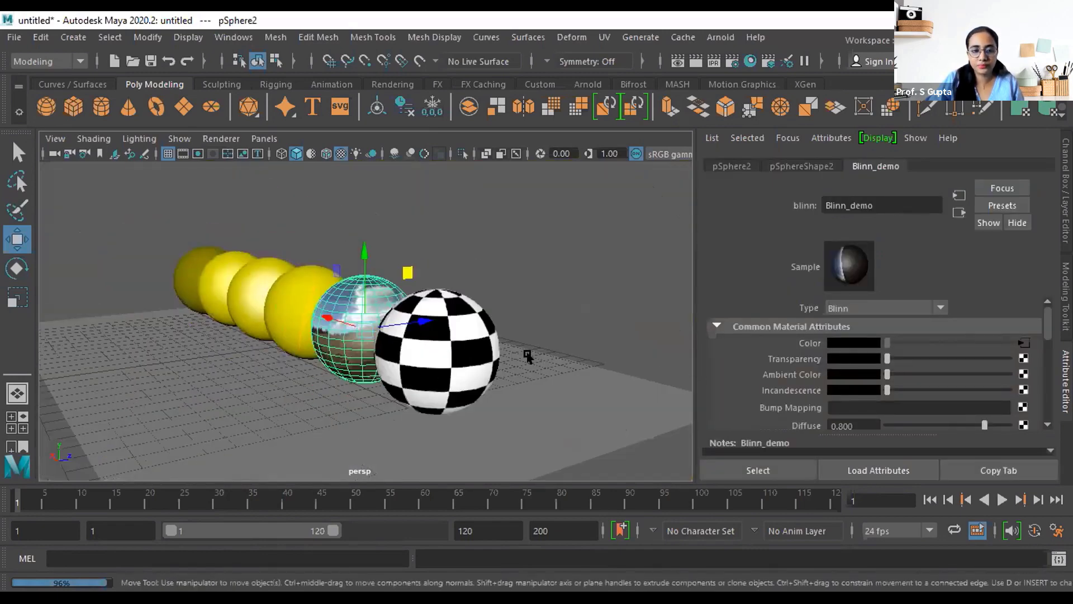
pyautogui.keyDown('alt'); pyautogui.moveTo(520, 336); pyautogui.dragTo(454, 261); pyautogui.keyUp('alt')
pyautogui.click(454, 260)
pyautogui.click(404, 349)
pyautogui.keyDown('alt'); pyautogui.moveTo(405, 349); pyautogui.dragTo(421, 366); pyautogui.keyUp('alt')
pyautogui.click(442, 335)
pyautogui.hotkey('ctrl', 'z')
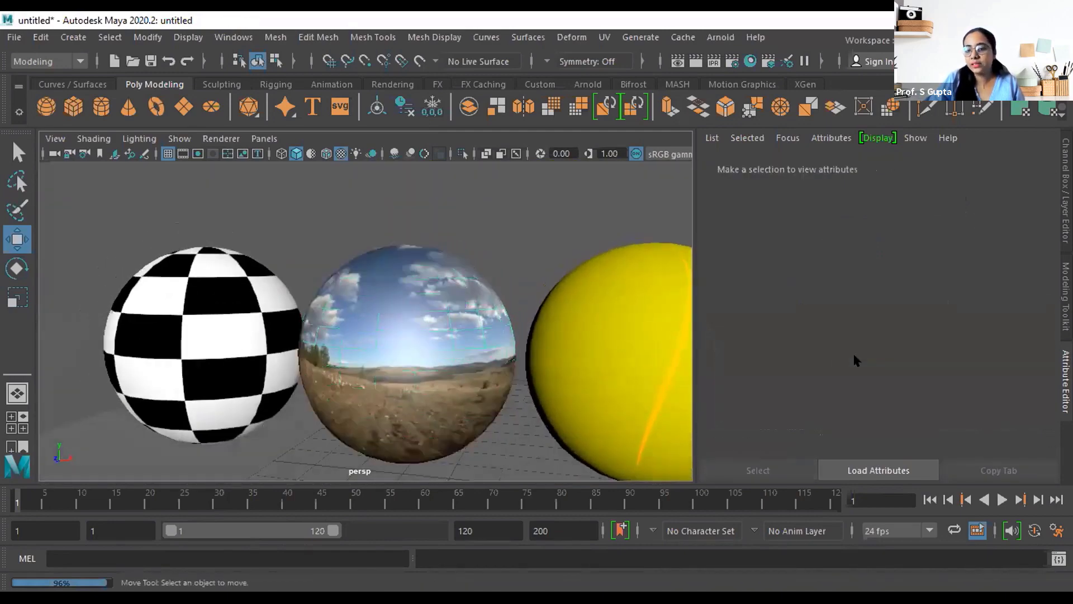
pyautogui.hotkey('ctrl', 'z')
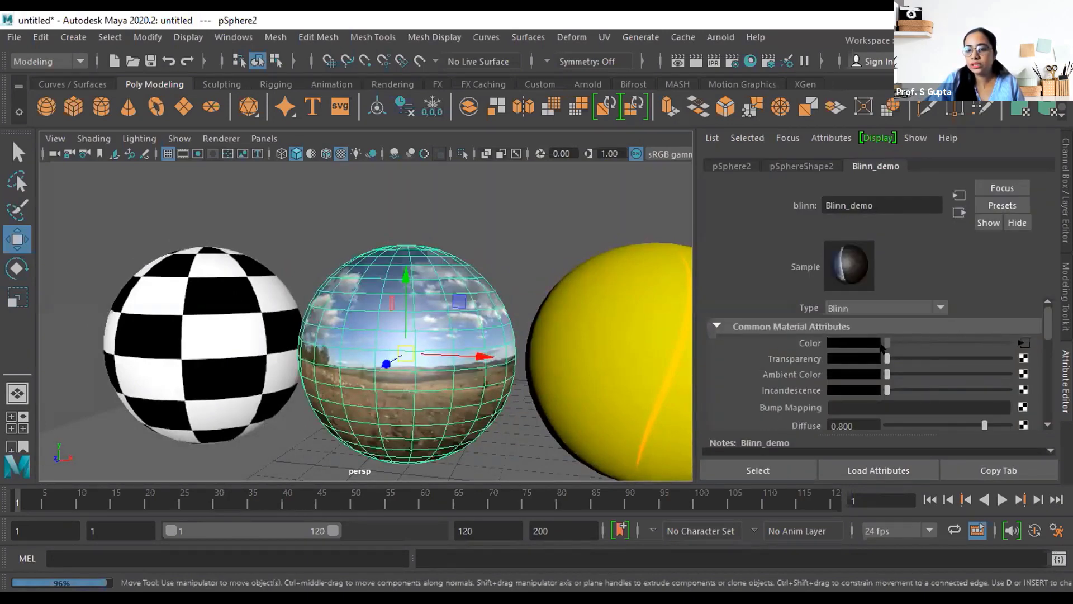
# Review the attributes of the File texture connected to Blinn_demo's Color and return to the material's own attributes
pyautogui.click(1022, 342)
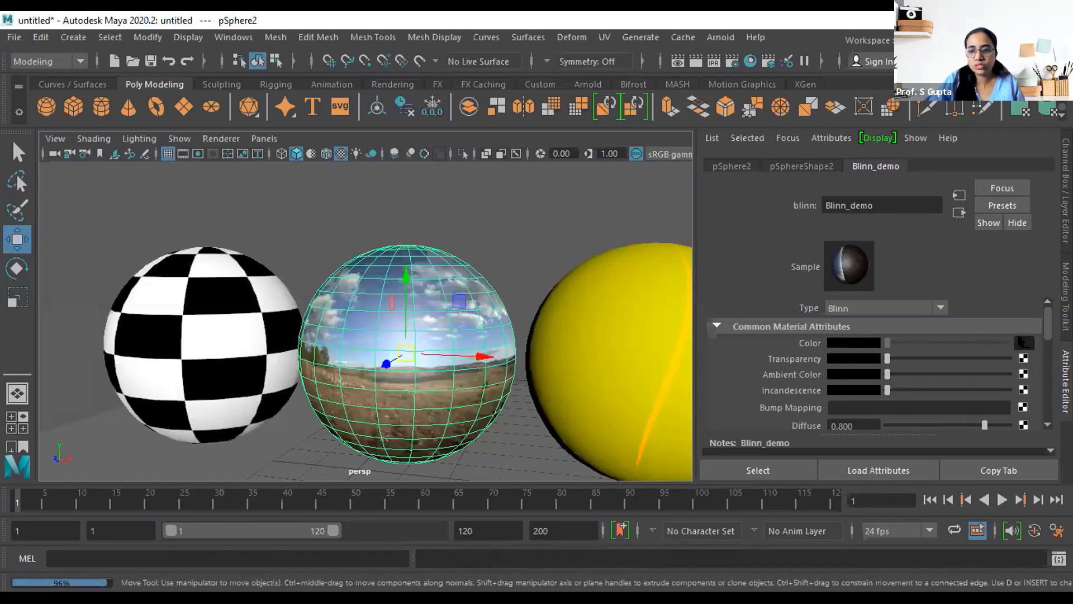
pyautogui.scroll(-3, 882, 390)
pyautogui.scroll(-3, 881, 390)
pyautogui.scroll(4, 880, 390)
pyautogui.scroll(2, 880, 386)
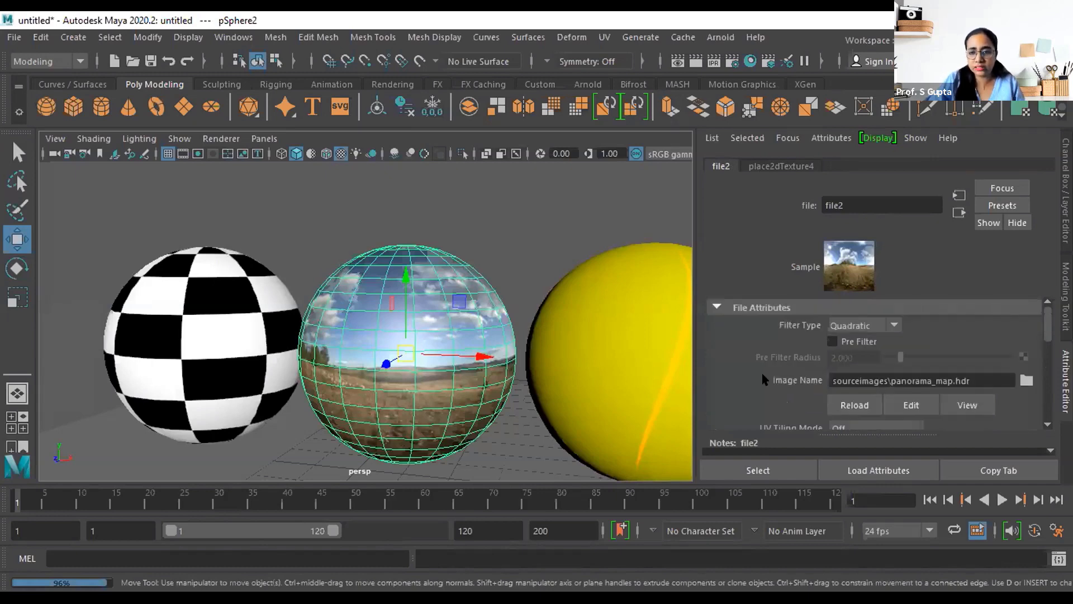
pyautogui.click(359, 370)
pyautogui.click(636, 218)
pyautogui.click(471, 303)
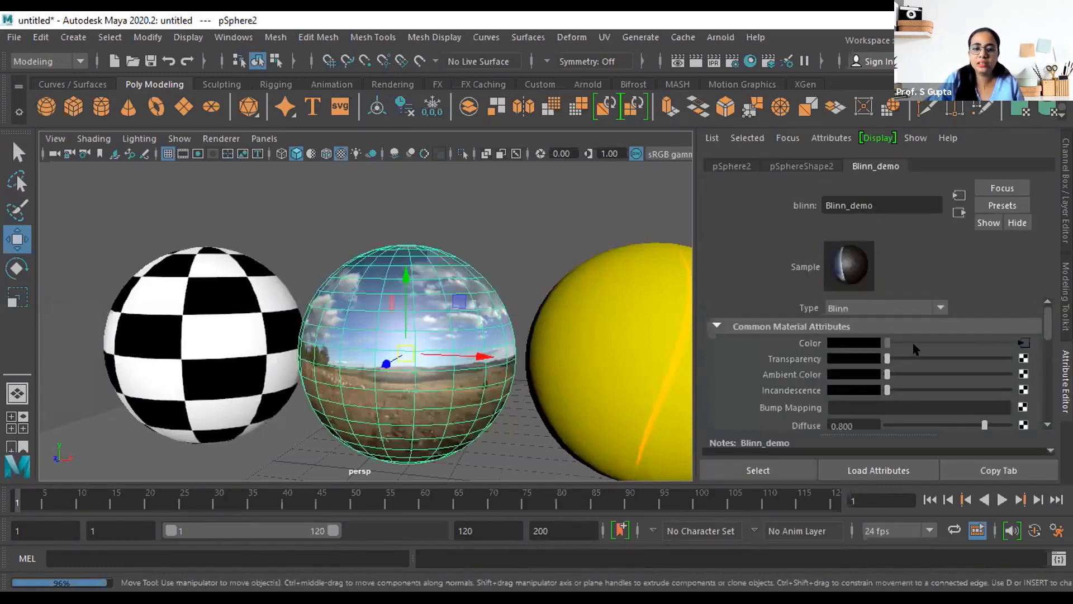
# Review Blinn_demo's common material and specular attributes and lower its Eccentricity to 0.169
pyautogui.moveTo(885, 358)
pyautogui.mouseDown()
pyautogui.moveTo(972, 359)
pyautogui.moveTo(868, 368)
pyautogui.mouseUp()
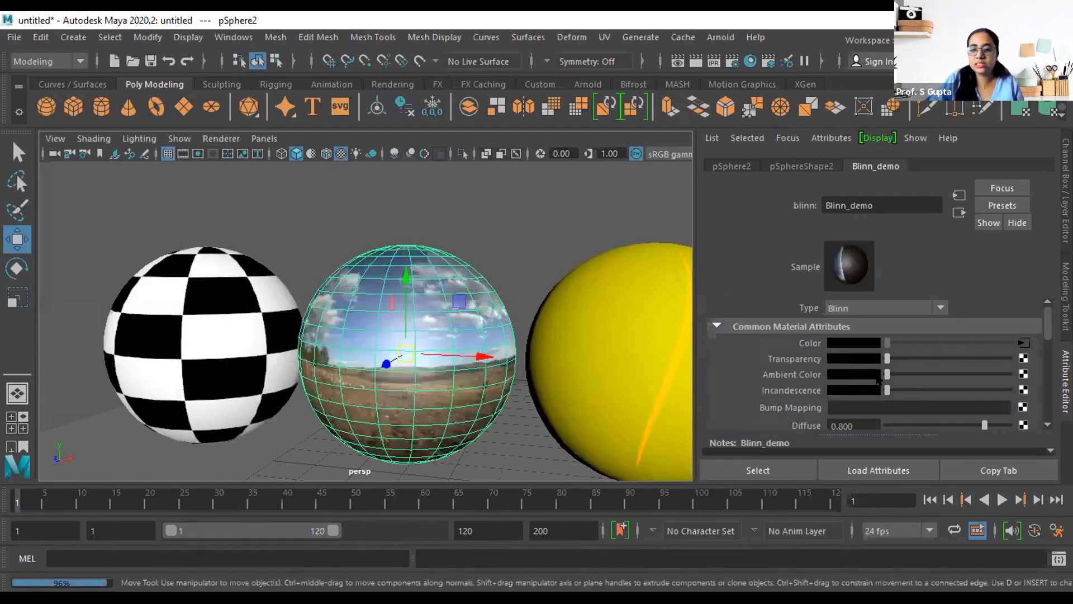
pyautogui.moveTo(887, 387)
pyautogui.mouseDown()
pyautogui.moveTo(1003, 389)
pyautogui.moveTo(866, 394)
pyautogui.mouseUp()
pyautogui.scroll(-3, 867, 394)
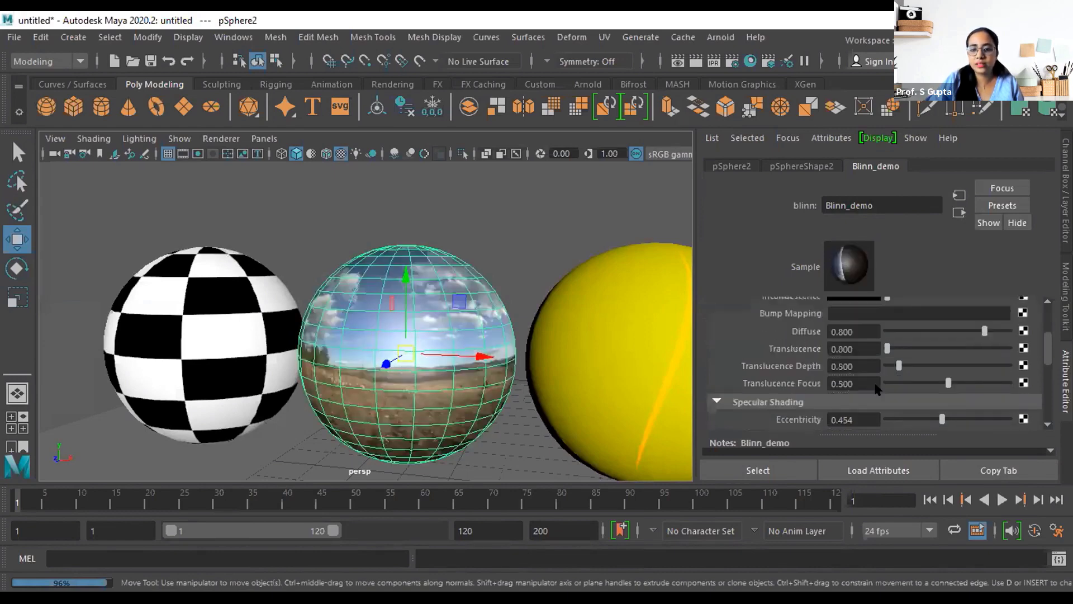
pyautogui.scroll(-3, 849, 389)
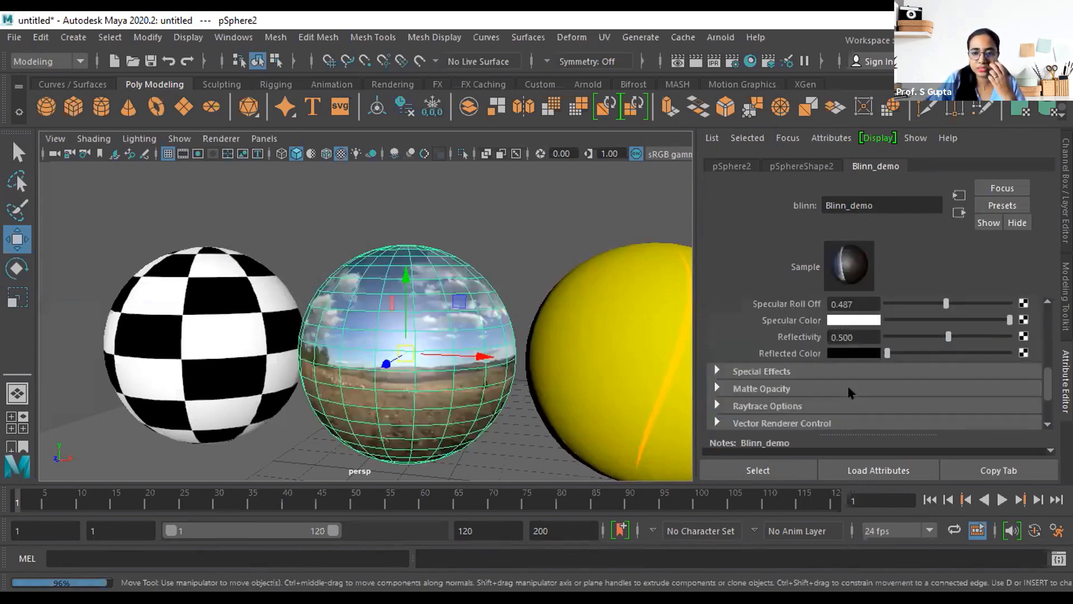
pyautogui.scroll(5, 850, 398)
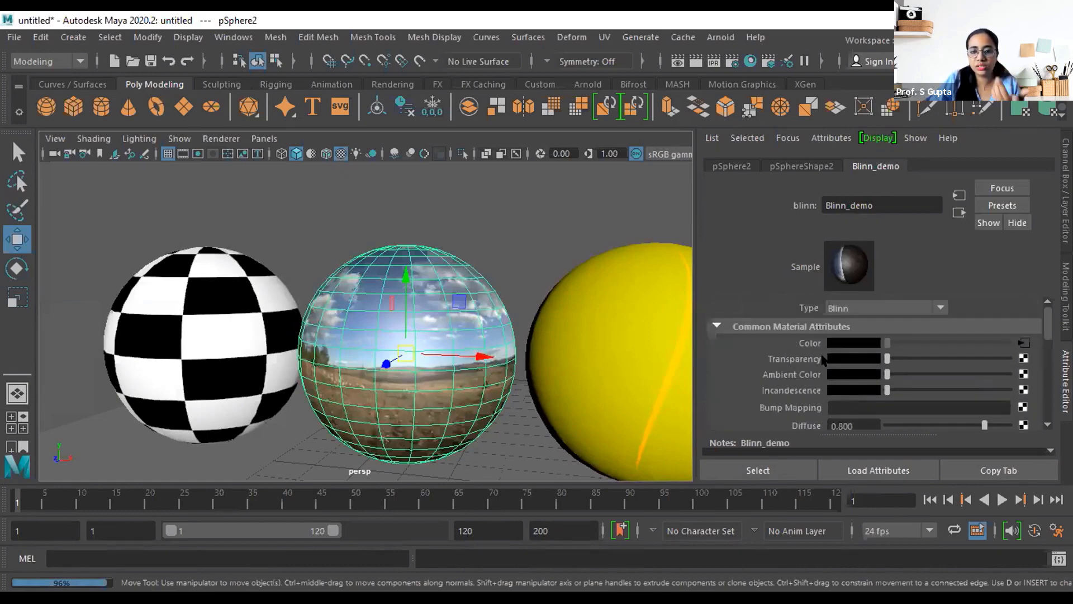
pyautogui.scroll(-3, 823, 359)
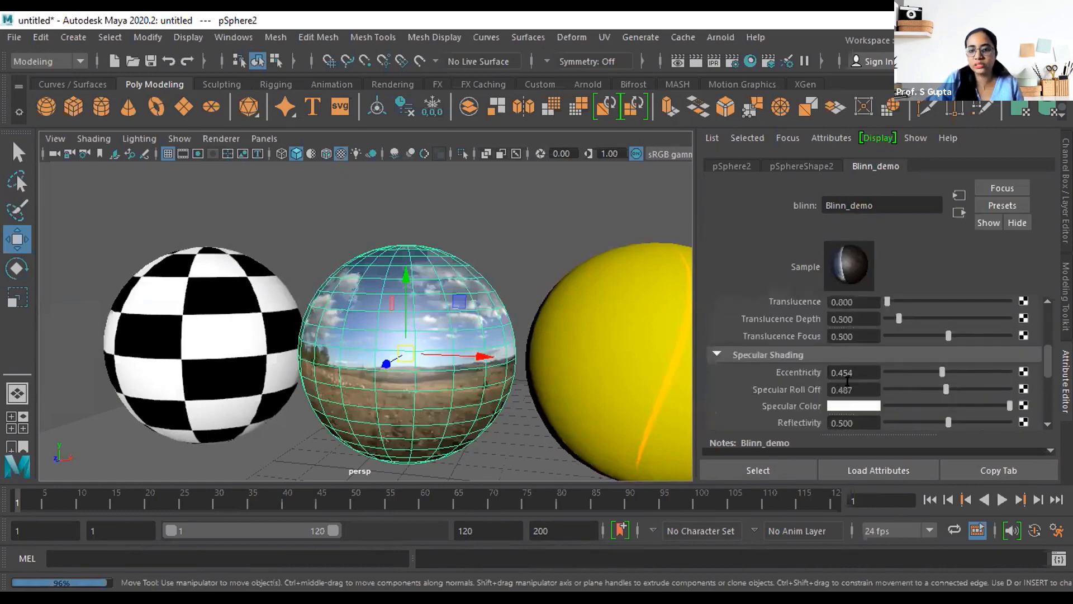
pyautogui.moveTo(942, 372); pyautogui.dragTo(907, 374)
# Inspect the specular highlight on the panorama sphere up close and raise Blinn_demo's Specular Roll Off to 0.669
pyautogui.scroll(6, 482, 360)
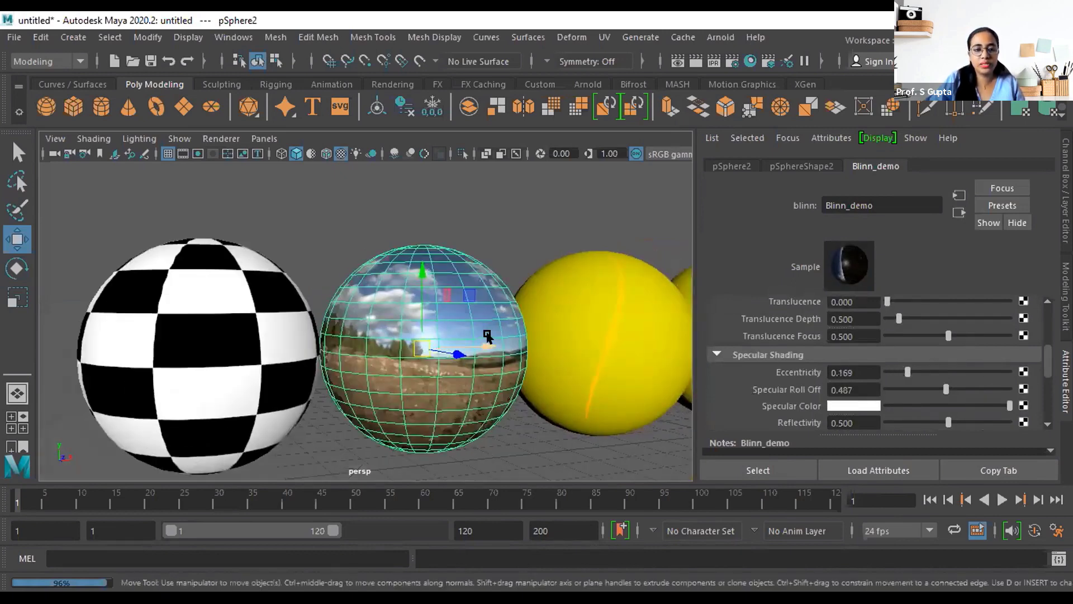
pyautogui.scroll(3, 911, 342)
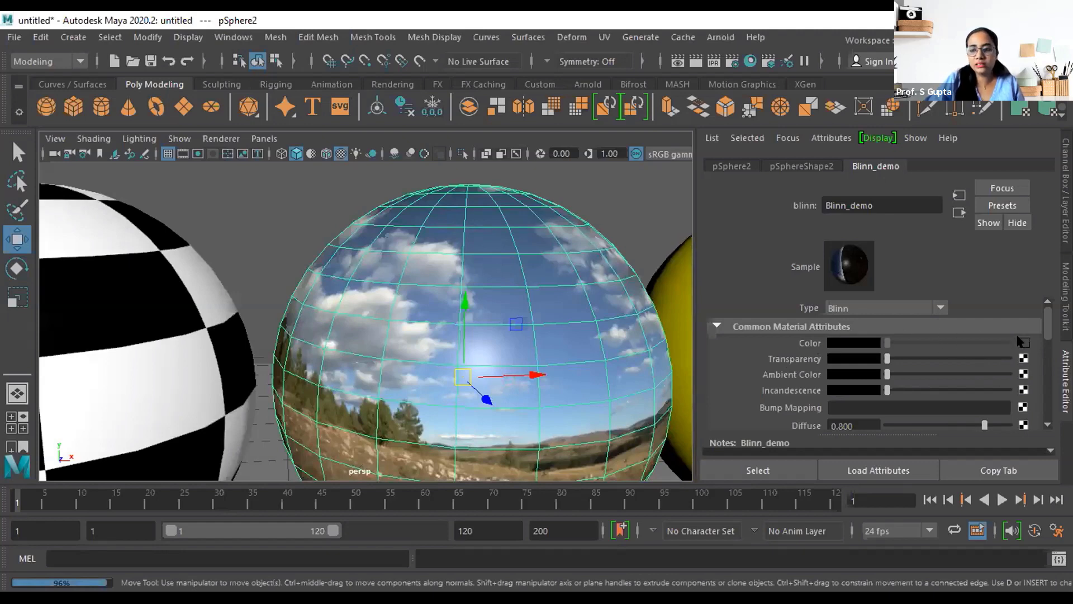
pyautogui.keyDown('alt'); pyautogui.moveTo(443, 351); pyautogui.dragTo(536, 338); pyautogui.keyUp('alt')
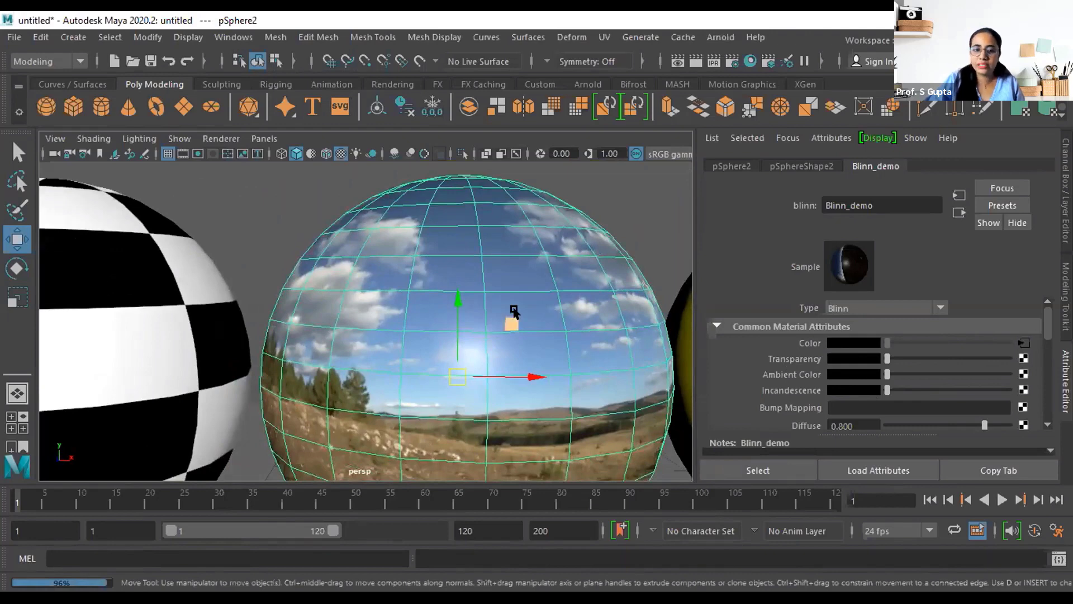
pyautogui.scroll(-5, 510, 324)
pyautogui.scroll(-6, 872, 413)
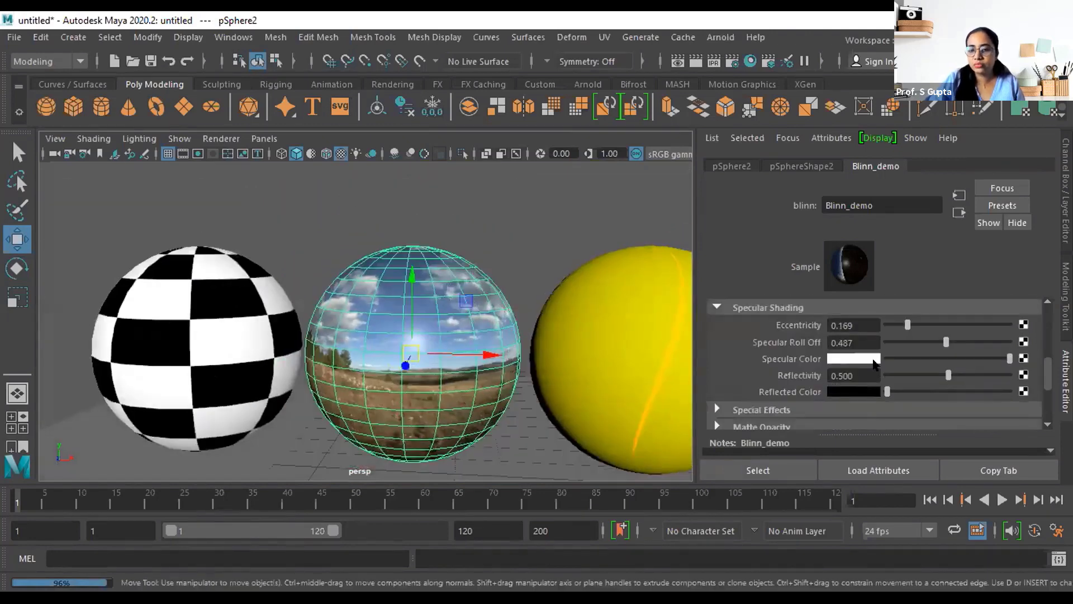
pyautogui.scroll(2, 876, 386)
pyautogui.moveTo(939, 389); pyautogui.dragTo(968, 390)
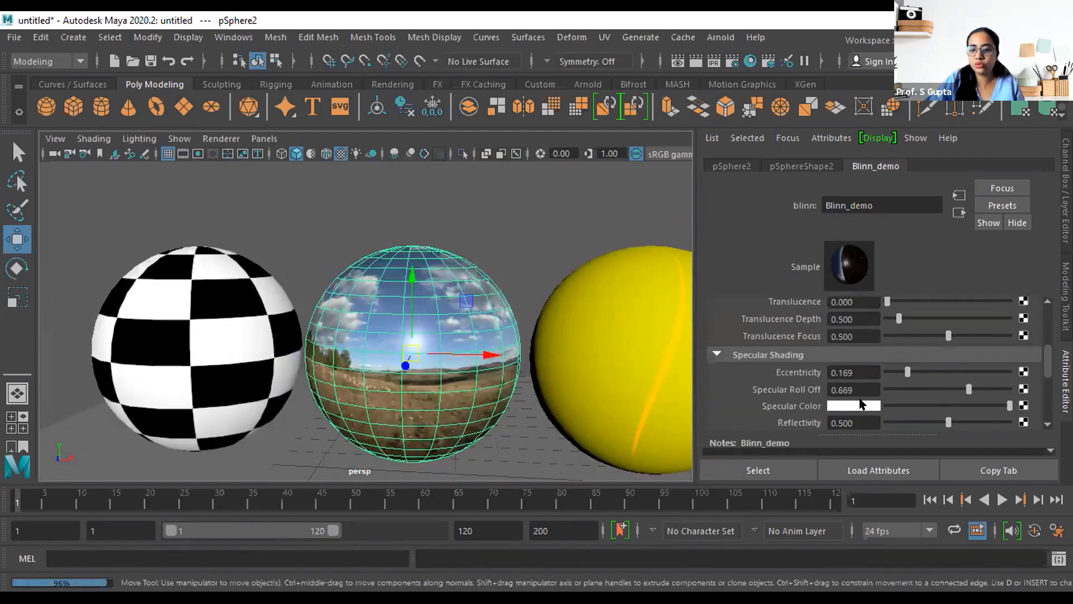
# Set Blinn_demo's Specular Color to a light blue sampled from the sky on the panorama sphere
pyautogui.click(863, 404)
pyautogui.click(772, 374)
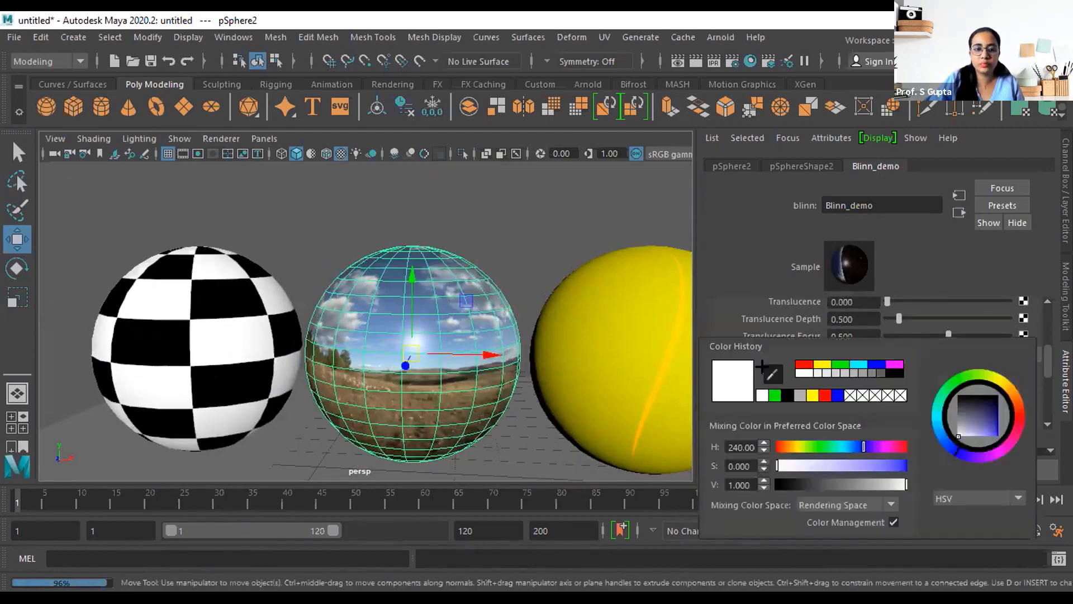
pyautogui.click(493, 273)
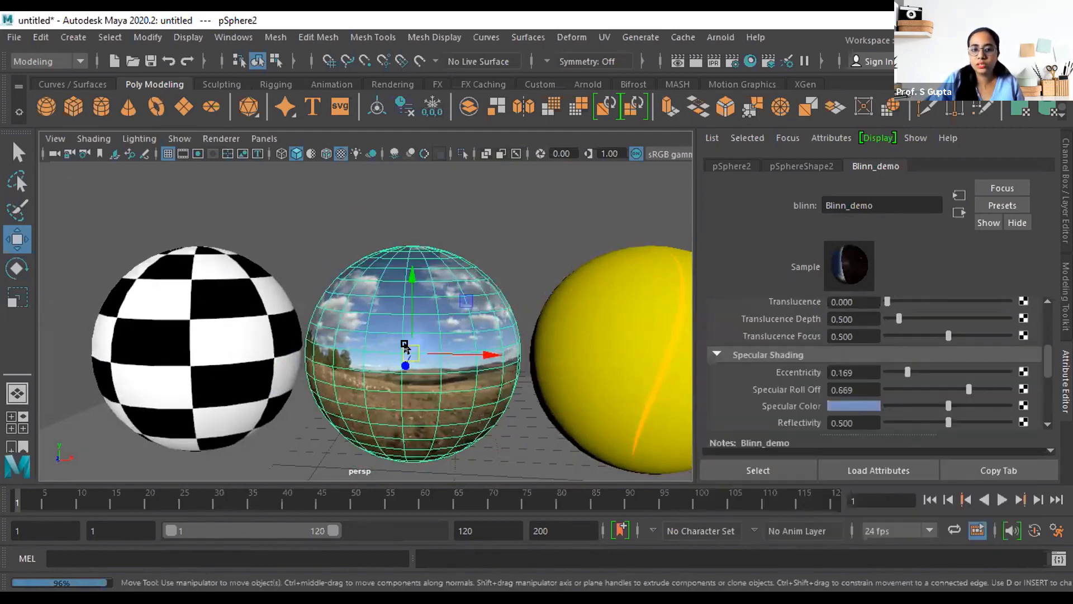
# Deselect the sphere and render a close-up of the panorama sphere with Maya Software
pyautogui.scroll(5, 406, 347)
pyautogui.click(619, 236)
pyautogui.moveTo(567, 349)
pyautogui.keyDown('alt'); pyautogui.mouseDown()
pyautogui.moveTo(580, 347)
pyautogui.moveTo(565, 347)
pyautogui.mouseUp(); pyautogui.keyUp('alt')
pyautogui.click(693, 61)
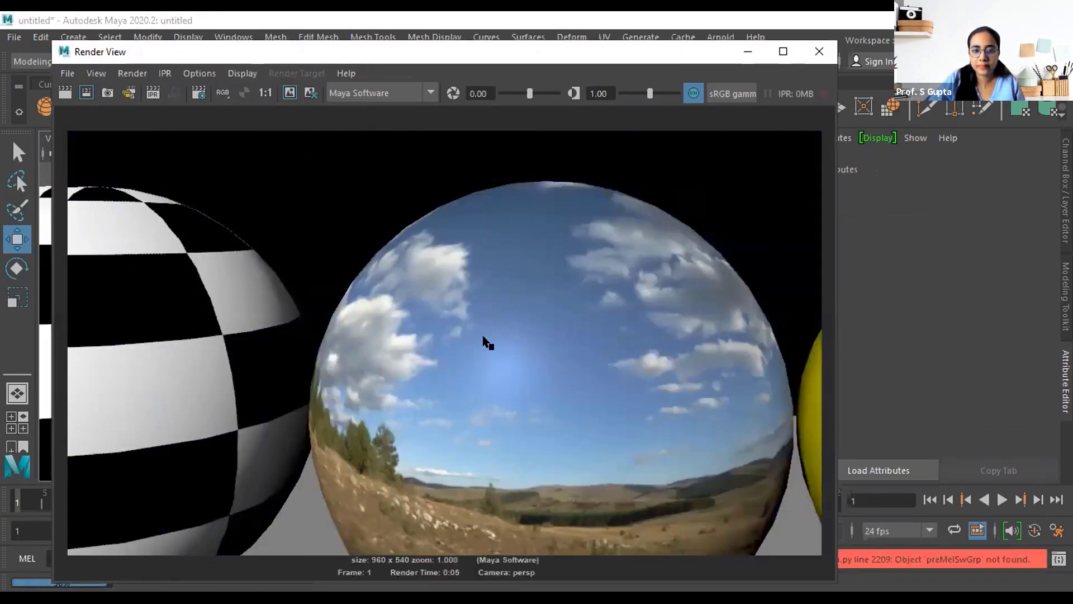
# Close the close-up render and render a wider view framing the checkered, panorama and yellow spheres
pyautogui.click(819, 51)
pyautogui.keyDown('alt'); pyautogui.moveTo(538, 365); pyautogui.dragTo(547, 363); pyautogui.keyUp('alt')
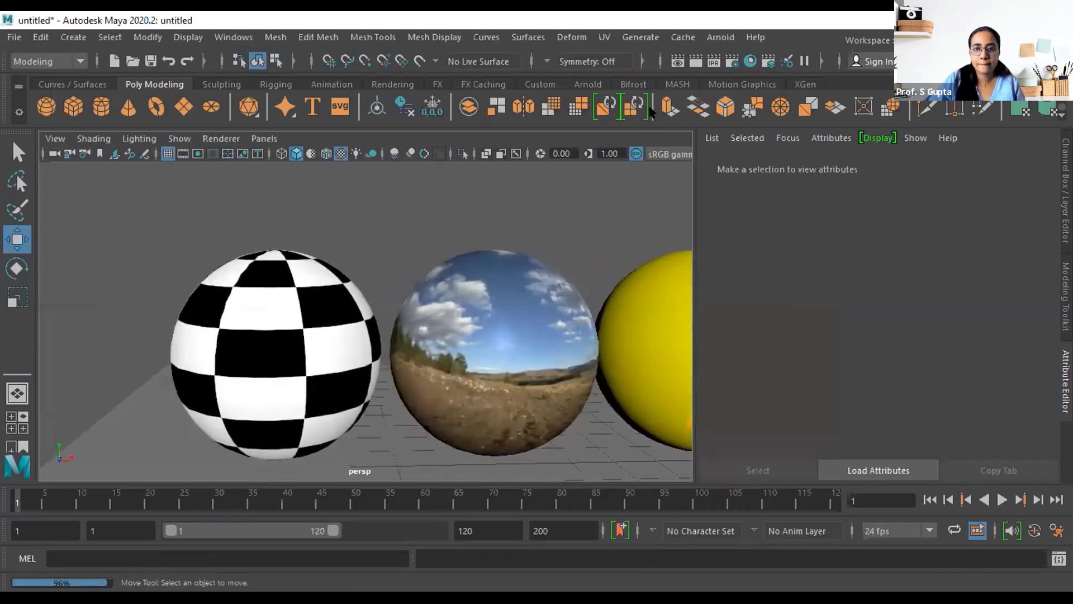
pyautogui.click(694, 61)
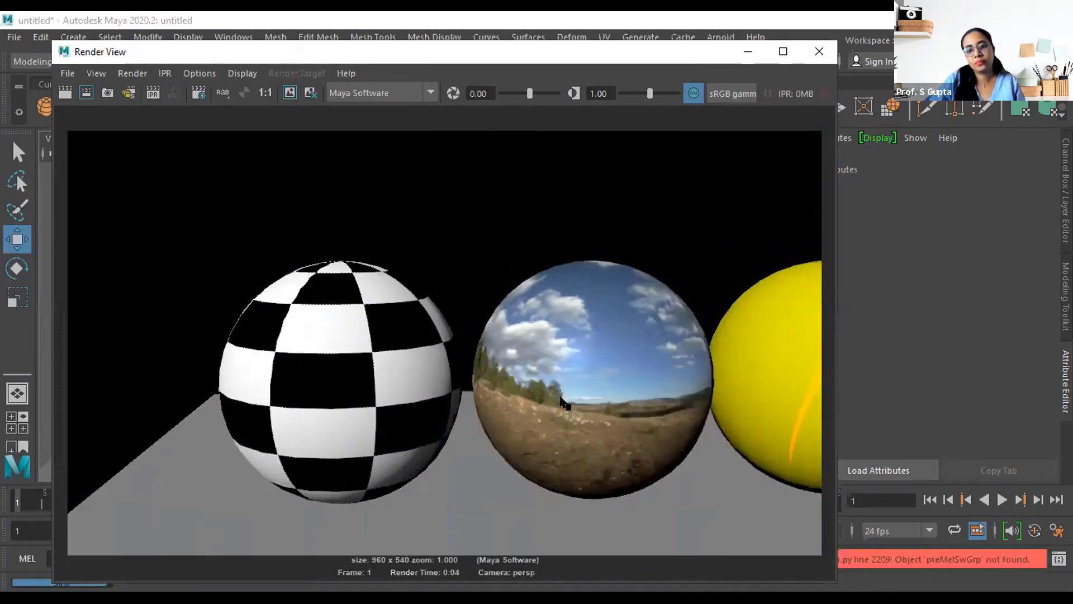
# Close the finished render and select the panorama sphere to review Blinn_demo's Specular Shading attributes
pyautogui.click(819, 51)
pyautogui.hotkey('ctrl', 'z')
pyautogui.hotkey('ctrl', 'z')
pyautogui.hotkey('ctrl', 'z')
pyautogui.hotkey('ctrl', 'z')
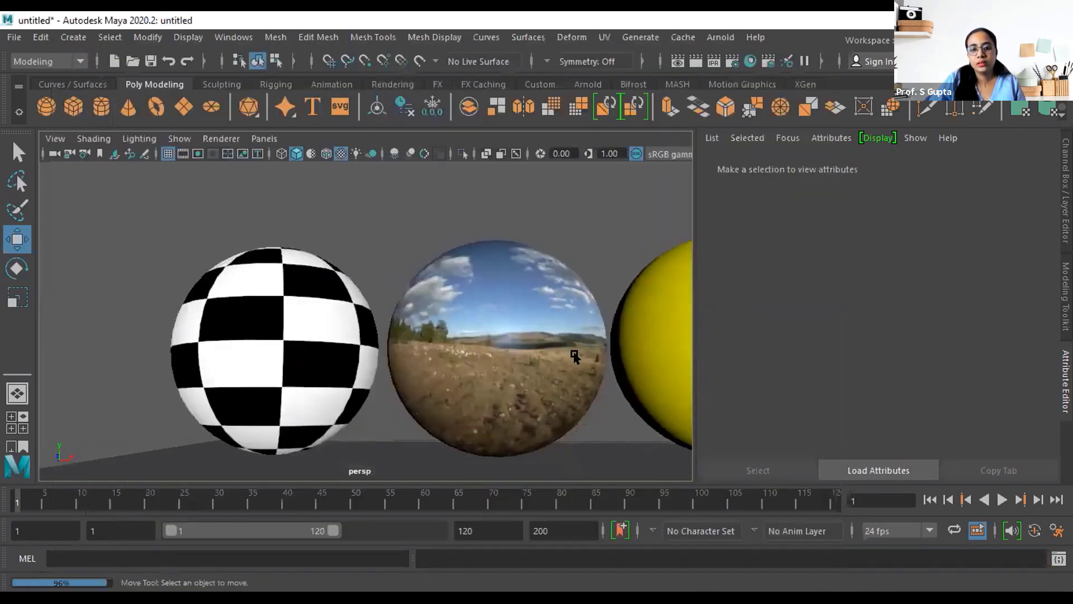
pyautogui.keyDown('alt'); pyautogui.moveTo(507, 363); pyautogui.dragTo(551, 372); pyautogui.keyUp('alt')
pyautogui.keyDown('alt'); pyautogui.moveTo(550, 372); pyautogui.dragTo(229, 357, button='middle'); pyautogui.keyUp('alt')
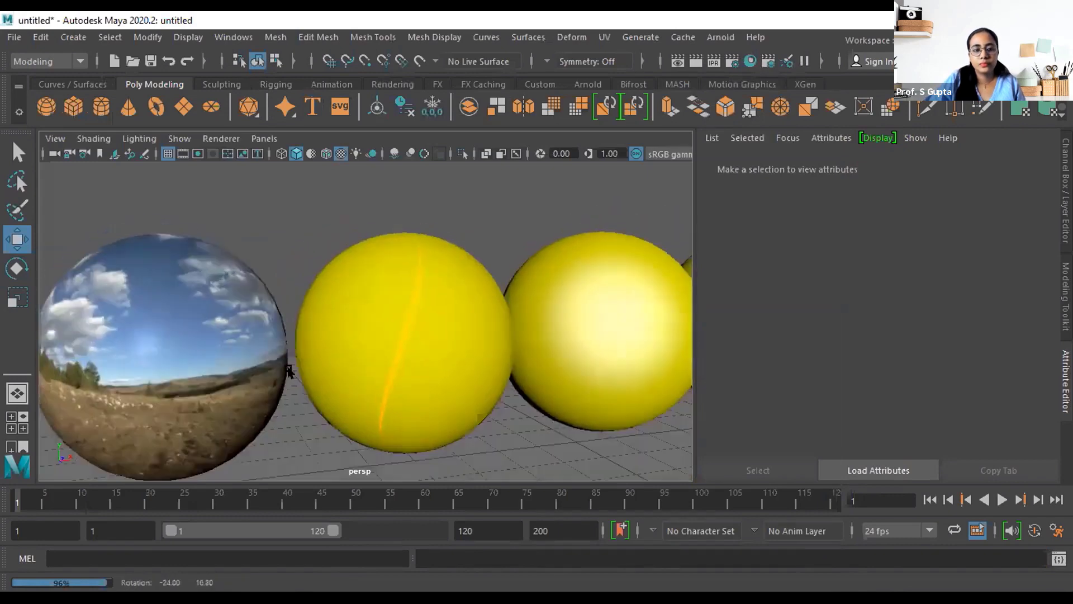
pyautogui.click(230, 356)
pyautogui.scroll(-2, 923, 396)
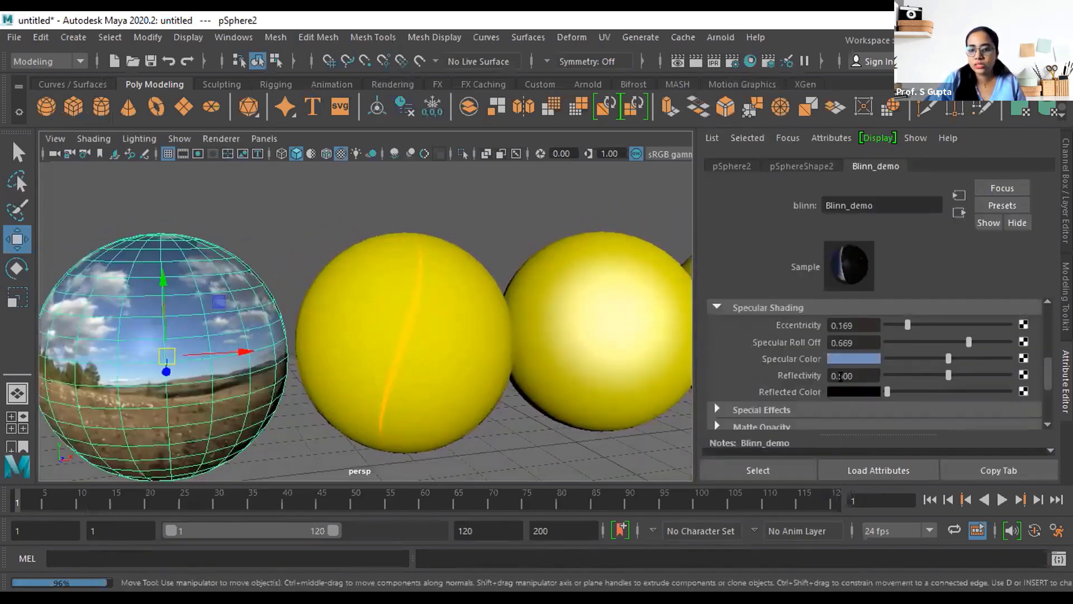
# Select the yellow sphere beside the panorama sphere and display its anisotropic_demo material attributes
pyautogui.keyDown('alt'); pyautogui.moveTo(452, 401); pyautogui.dragTo(394, 324); pyautogui.keyUp('alt')
pyautogui.click(411, 246)
pyautogui.keyDown('alt'); pyautogui.moveTo(469, 346); pyautogui.dragTo(367, 375); pyautogui.keyUp('alt')
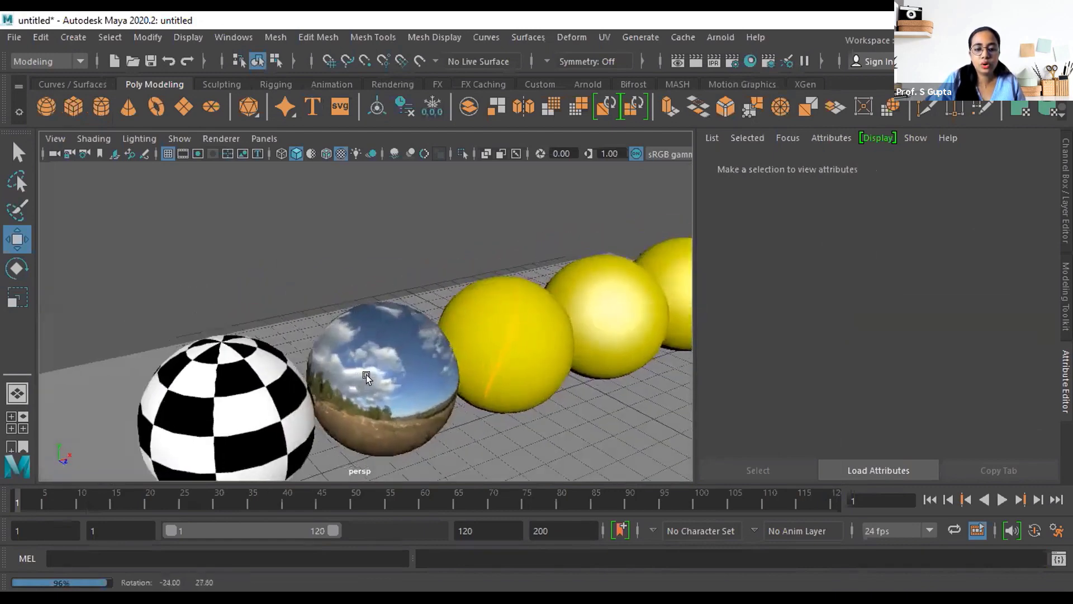
pyautogui.click(386, 379)
pyautogui.keyDown('alt'); pyautogui.moveTo(467, 379); pyautogui.dragTo(469, 353); pyautogui.keyUp('alt')
pyautogui.click(469, 350)
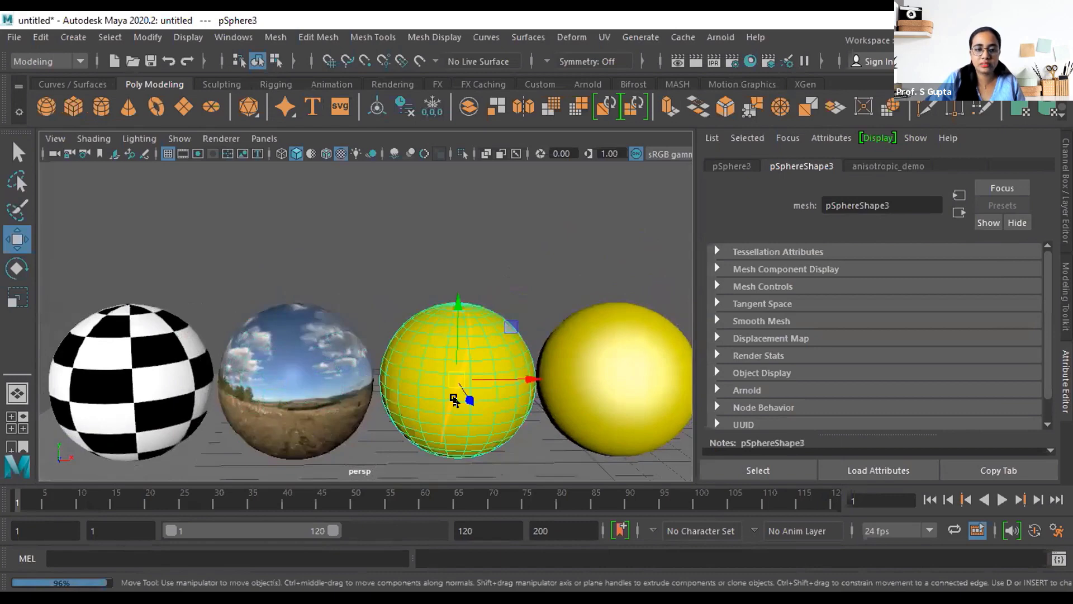
pyautogui.keyDown('alt'); pyautogui.moveTo(429, 397); pyautogui.dragTo(398, 399); pyautogui.keyUp('alt')
pyautogui.scroll(3, 539, 398)
pyautogui.keyDown('alt'); pyautogui.moveTo(539, 398); pyautogui.dragTo(488, 385, button='middle'); pyautogui.keyUp('alt')
pyautogui.click(888, 166)
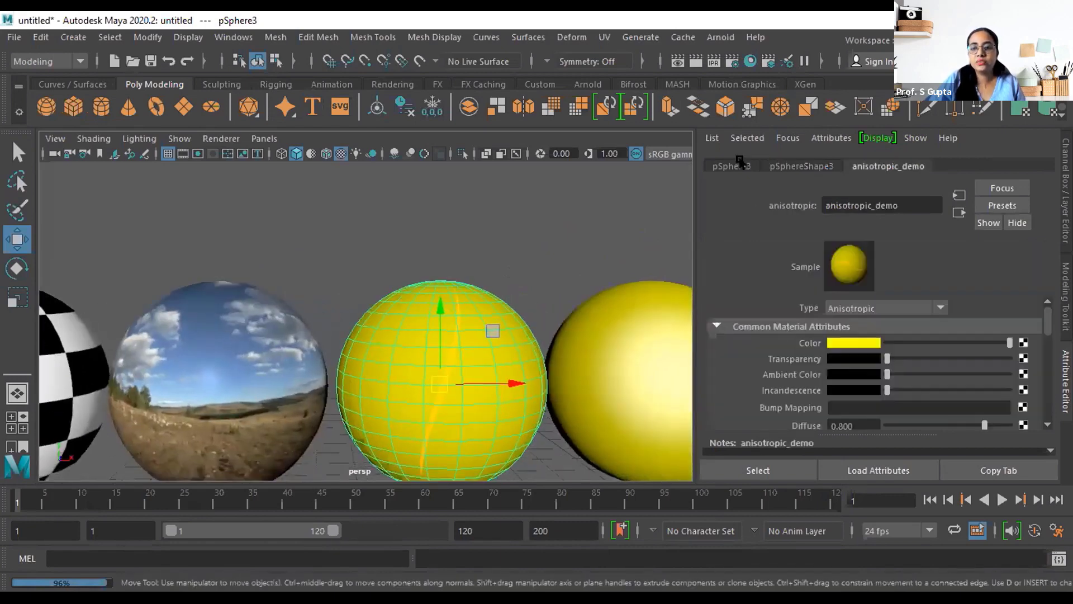
# Examine the Common Material and Specular Shading attributes of anisotropic_demo
pyautogui.scroll(-5, 826, 383)
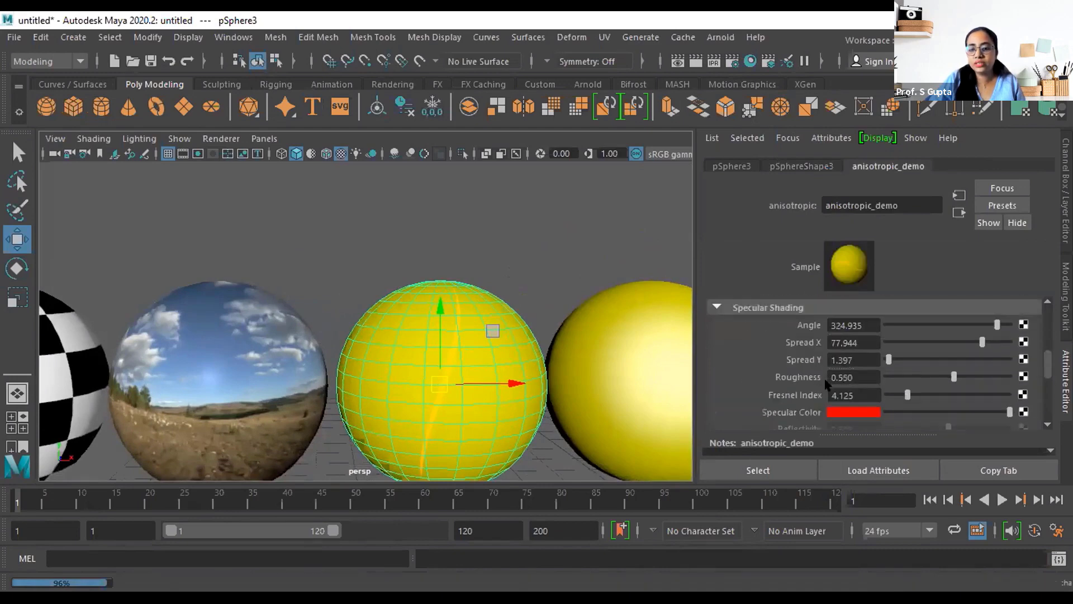
pyautogui.scroll(5, 826, 383)
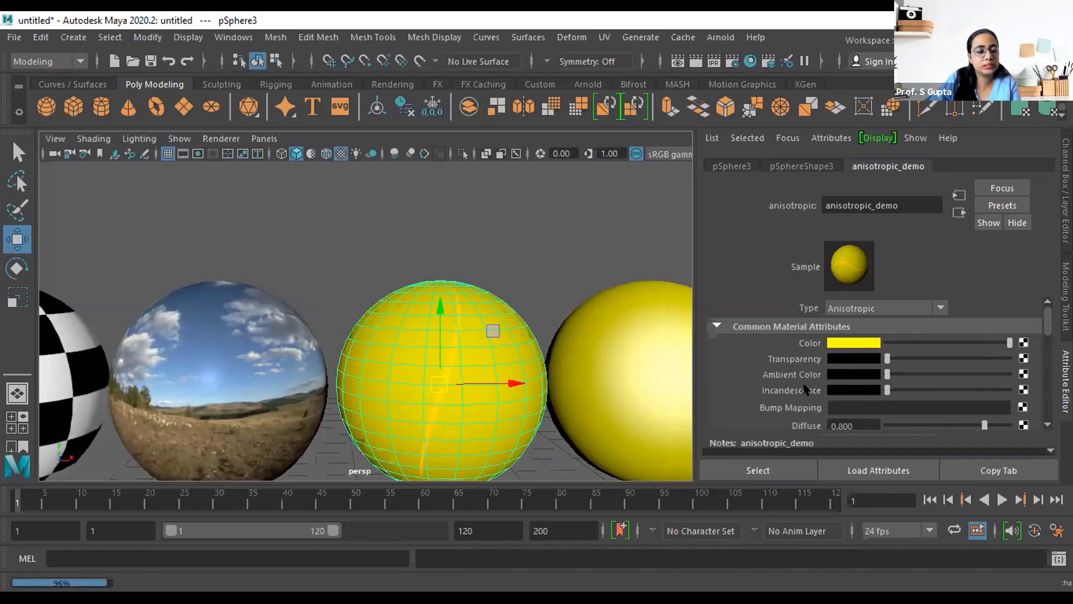
pyautogui.scroll(-5, 805, 413)
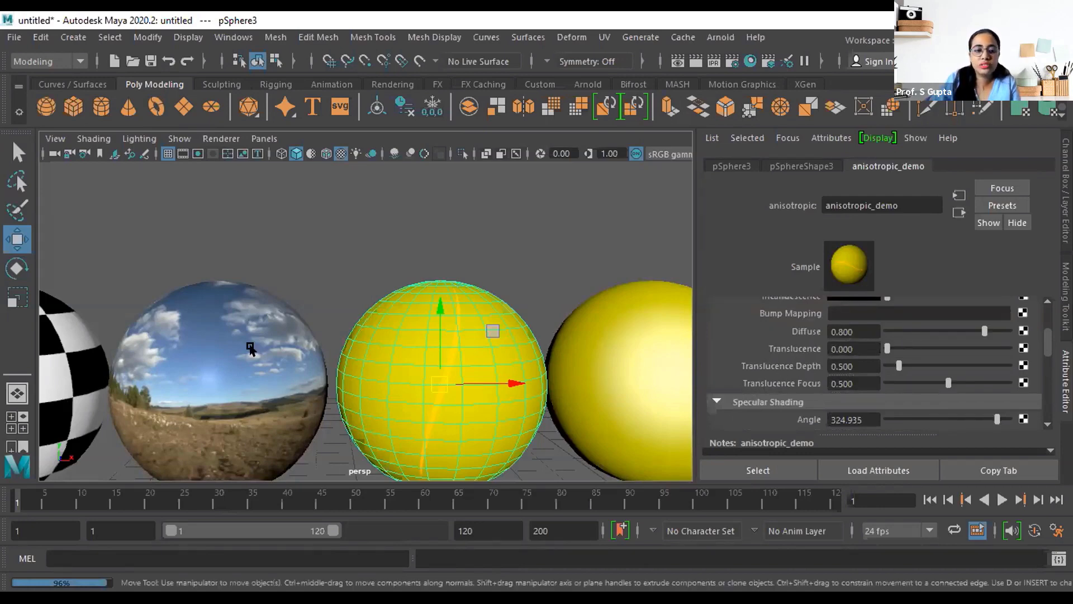
pyautogui.scroll(3, 875, 347)
pyautogui.scroll(-8, 940, 347)
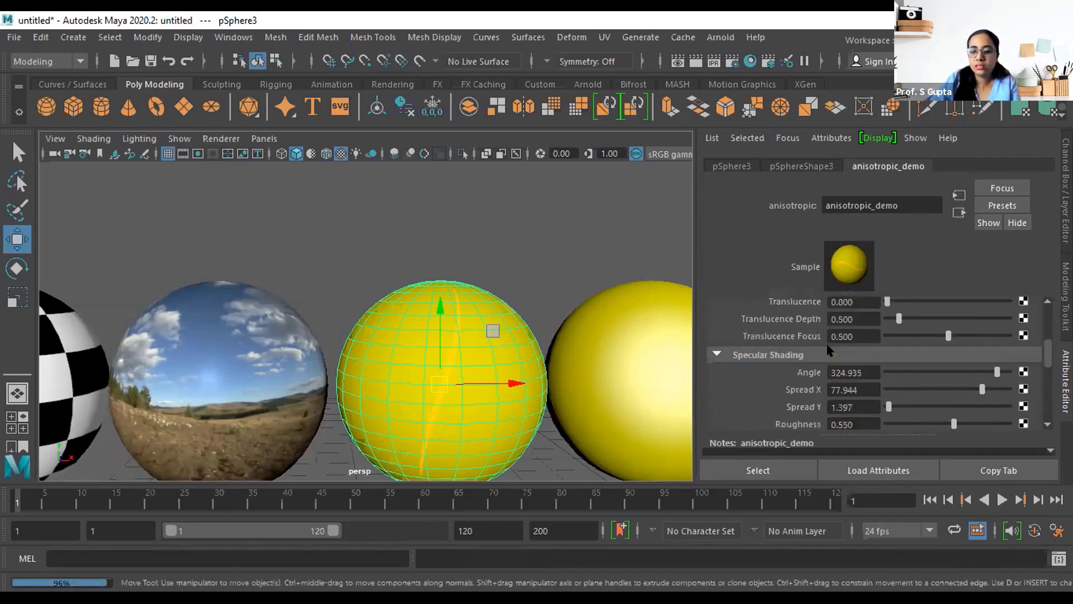
pyautogui.scroll(3, 866, 362)
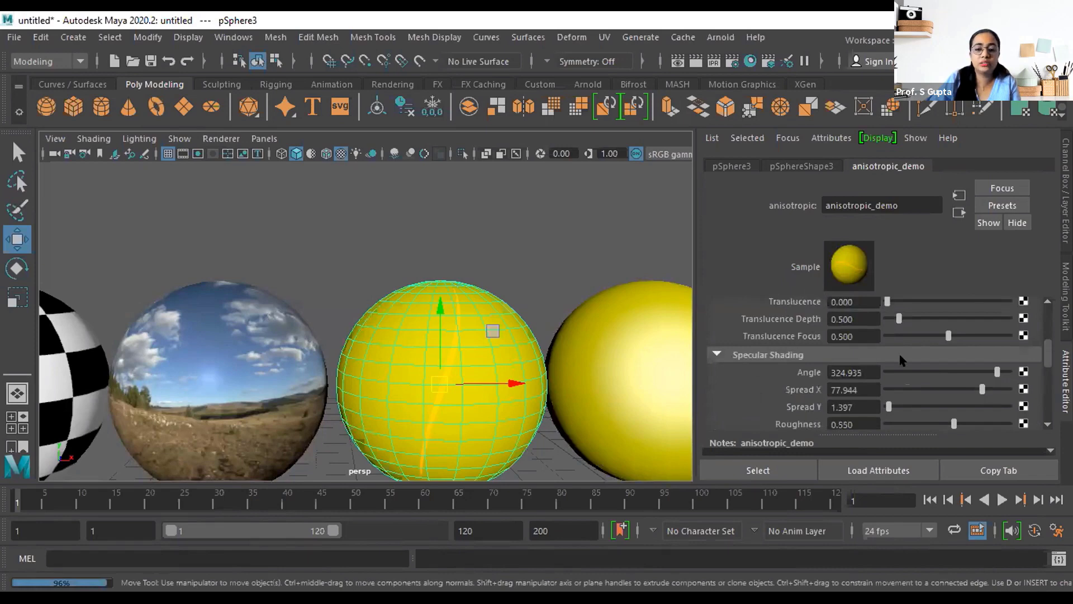
pyautogui.scroll(-3, 906, 398)
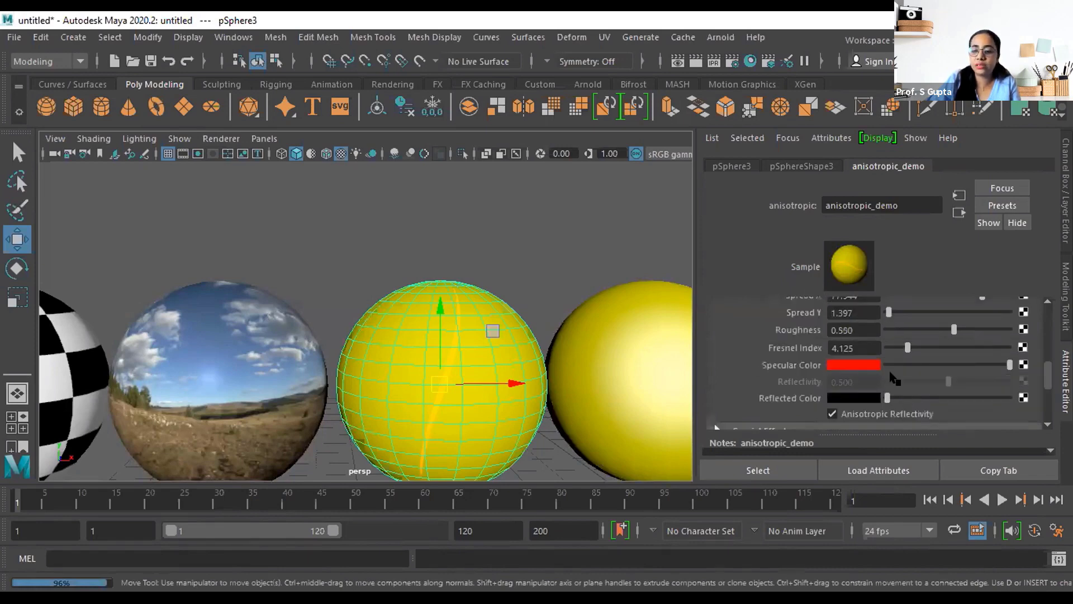
pyautogui.scroll(3, 865, 384)
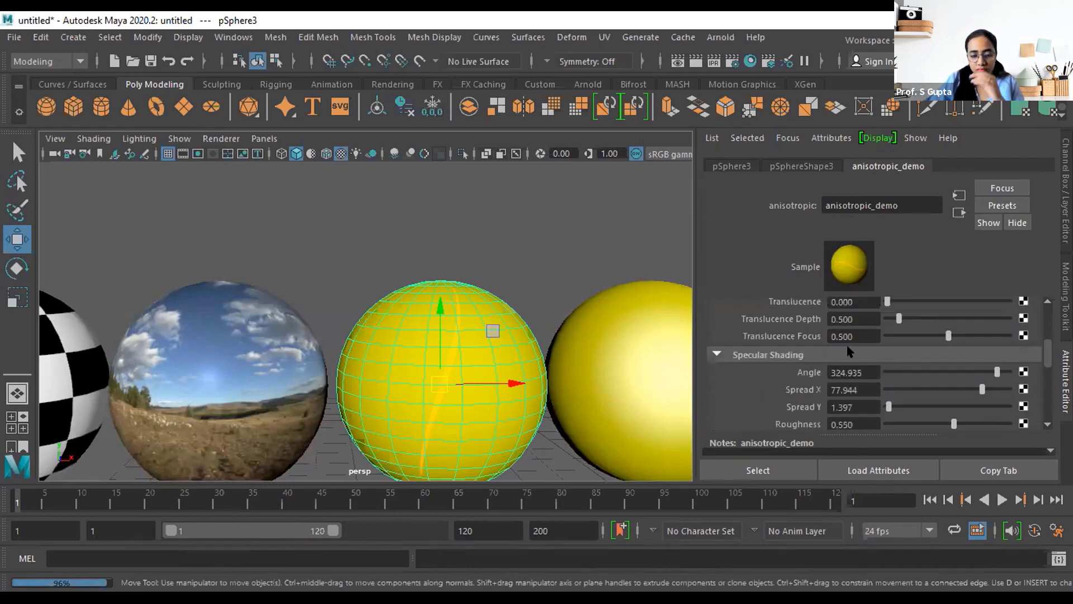
# Reselect the panorama sphere and review Blinn_demo's specular attributes for comparison with the anisotropic material
pyautogui.click(278, 383)
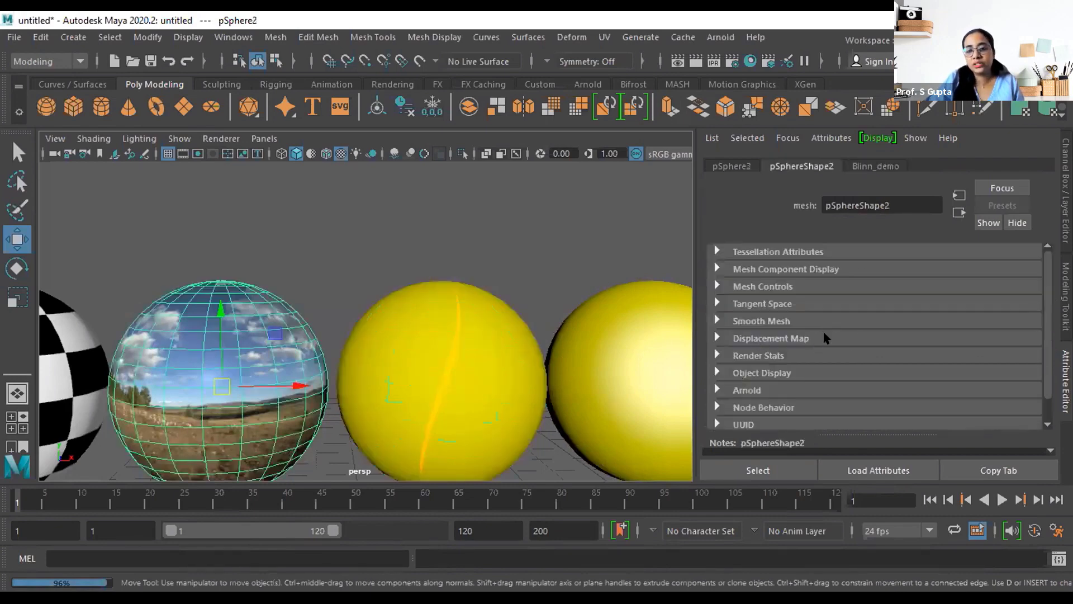
pyautogui.click(874, 166)
pyautogui.scroll(-3, 383, 352)
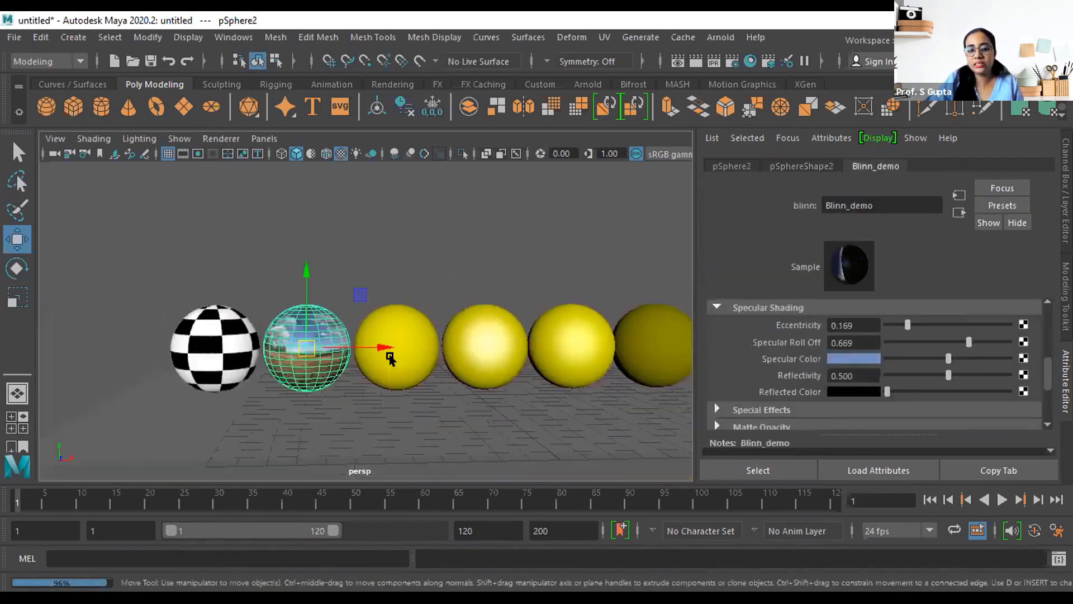
pyautogui.click(478, 358)
pyautogui.click(306, 353)
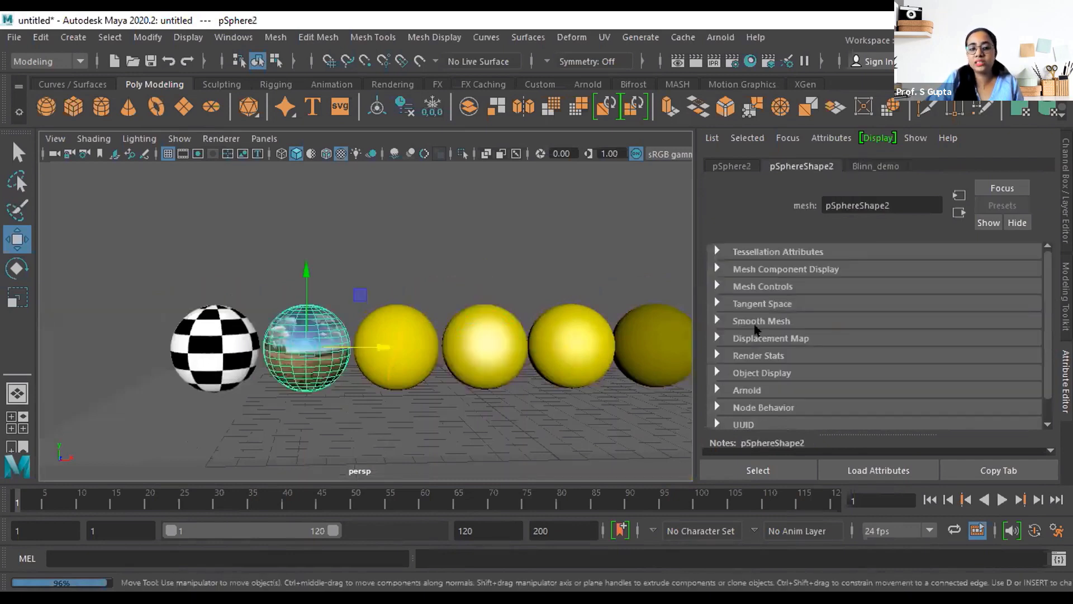
pyautogui.click(865, 166)
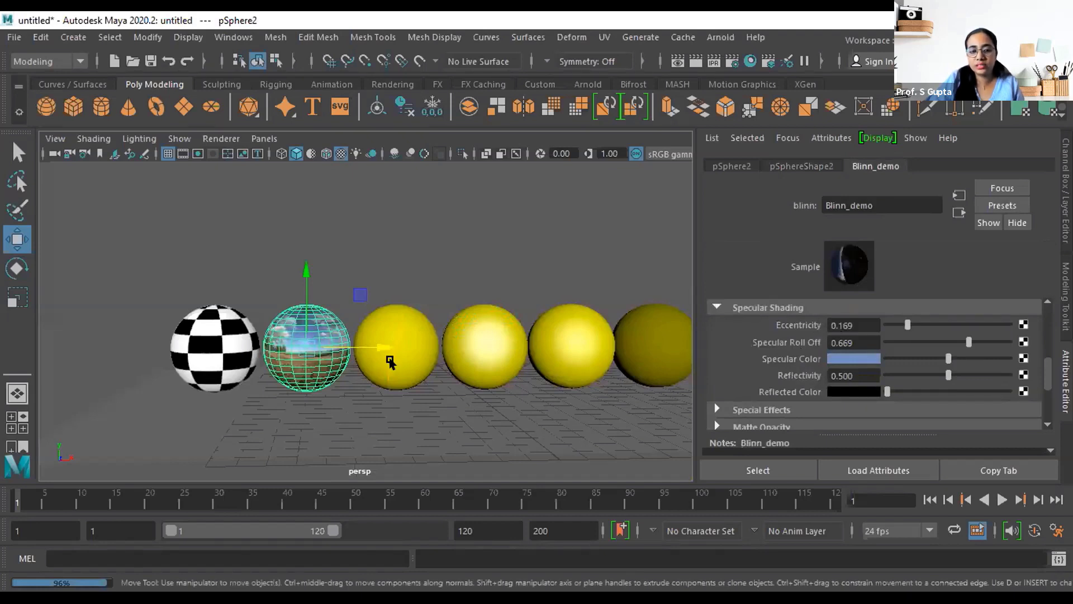
# On the third sphere's anisotropic_demo material, set Spread X to 54.591, Roughness to 0.794 and Fresnel Index to 6.625
pyautogui.click(408, 350)
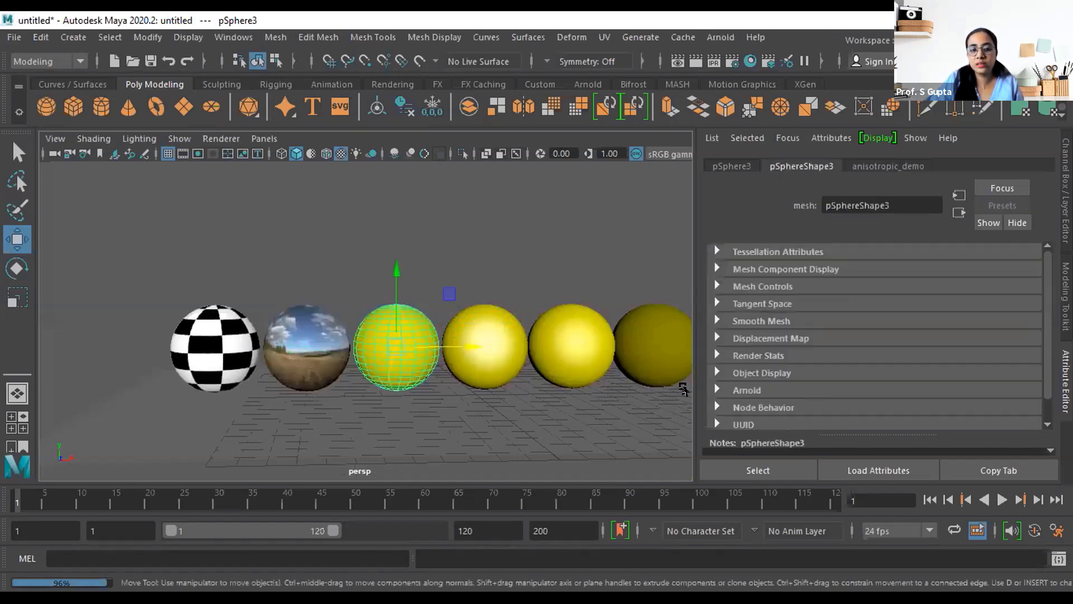
pyautogui.click(901, 165)
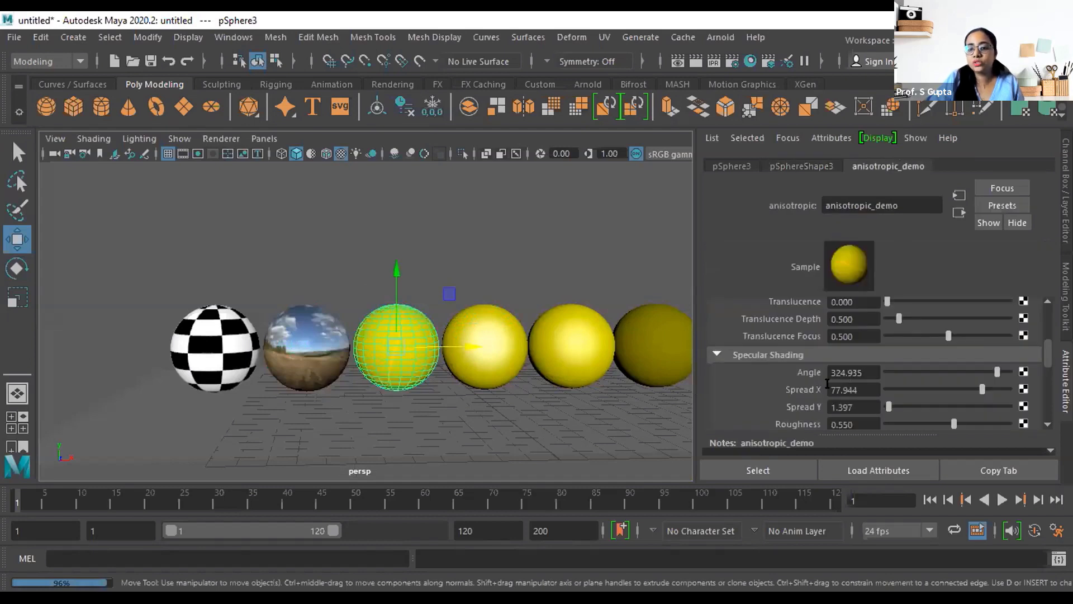
pyautogui.scroll(-4, 814, 391)
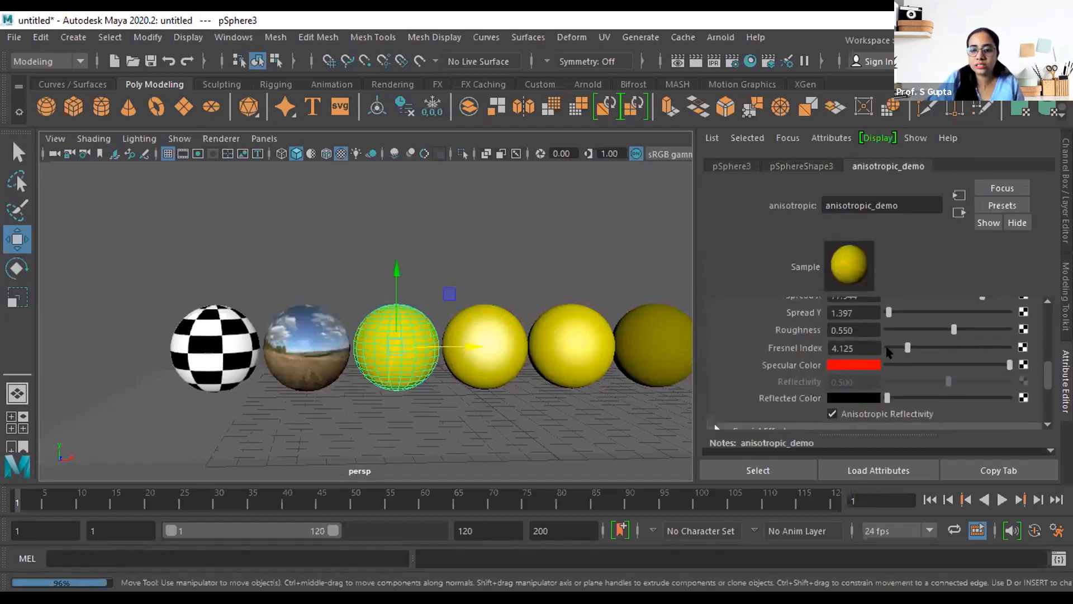
pyautogui.scroll(2, 404, 363)
pyautogui.scroll(2, 404, 363)
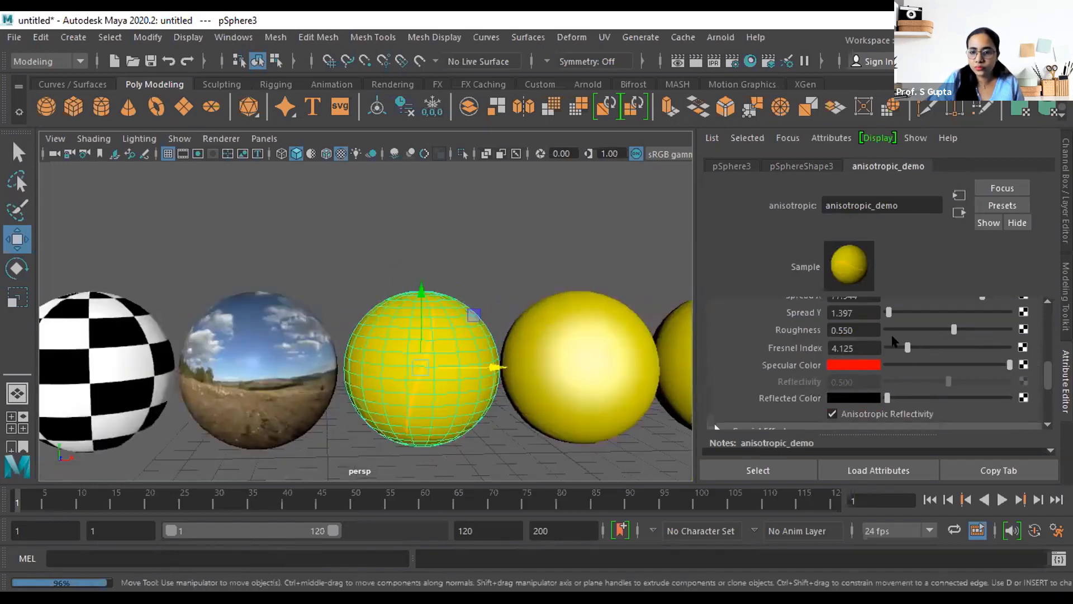
pyautogui.moveTo(905, 347)
pyautogui.mouseDown()
pyautogui.moveTo(993, 347)
pyautogui.moveTo(922, 347)
pyautogui.moveTo(930, 331)
pyautogui.moveTo(997, 325)
pyautogui.moveTo(889, 342)
pyautogui.moveTo(952, 343)
pyautogui.mouseUp()
pyautogui.scroll(2, 945, 374)
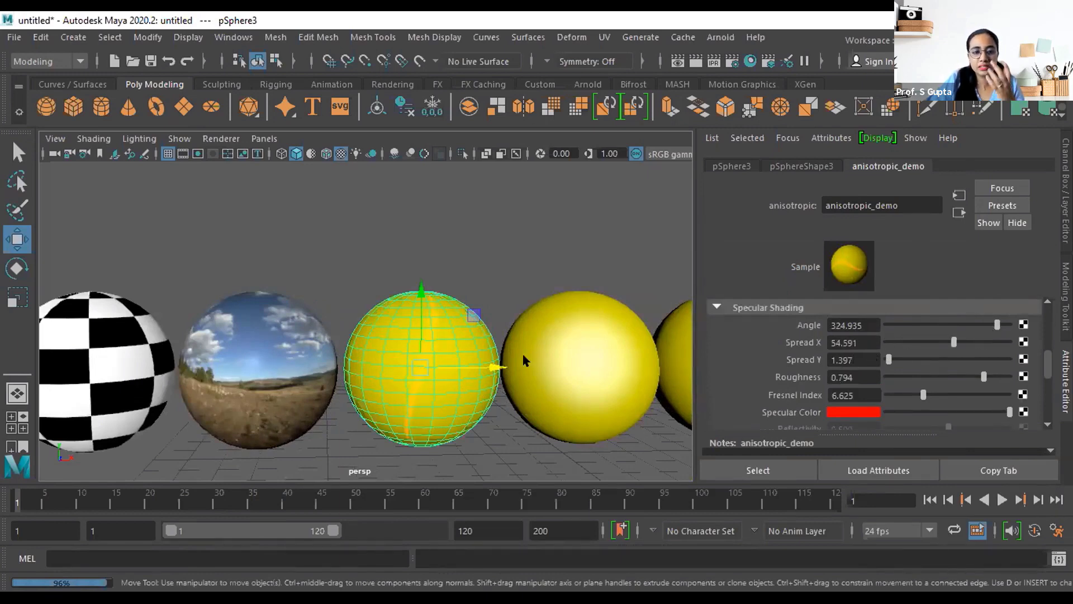
# Compare the panorama and anisotropic spheres, then set anisotropic_demo's Angle to 317.922, Spread X to 87.675 and Roughness to 0.338
pyautogui.keyDown('alt'); pyautogui.moveTo(602, 385); pyautogui.dragTo(475, 391); pyautogui.keyUp('alt')
pyautogui.click(232, 350)
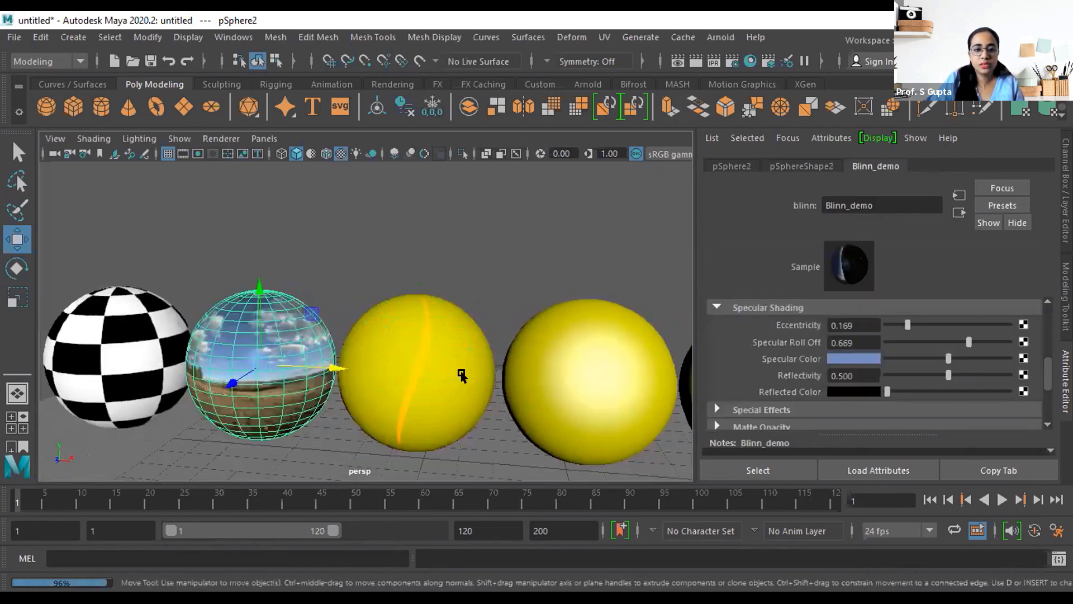
pyautogui.keyDown('alt'); pyautogui.moveTo(462, 375); pyautogui.dragTo(491, 431); pyautogui.keyUp('alt')
pyautogui.click(335, 376)
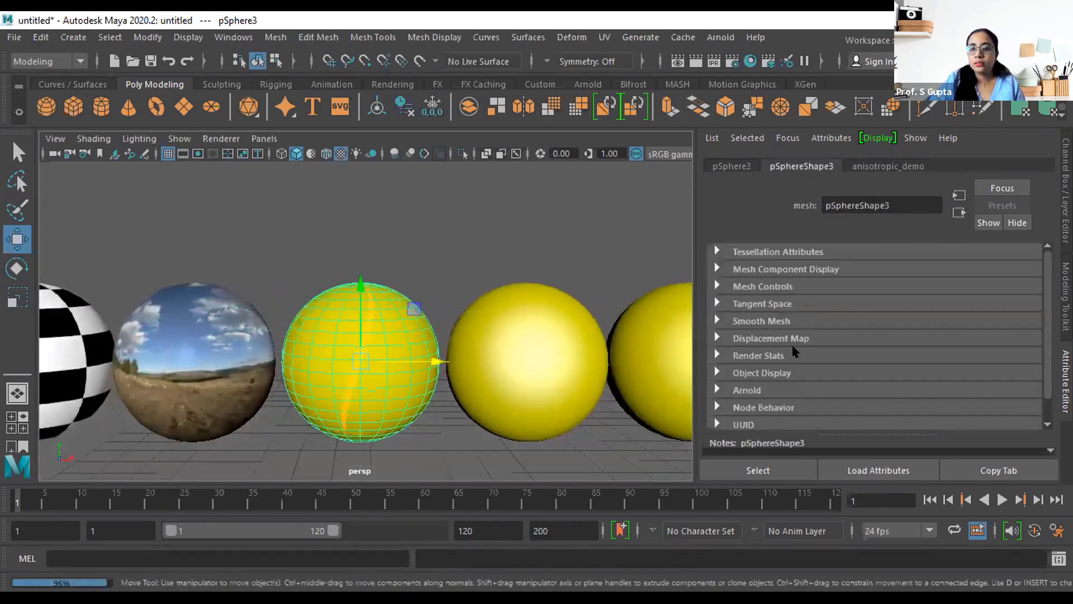
pyautogui.click(942, 326)
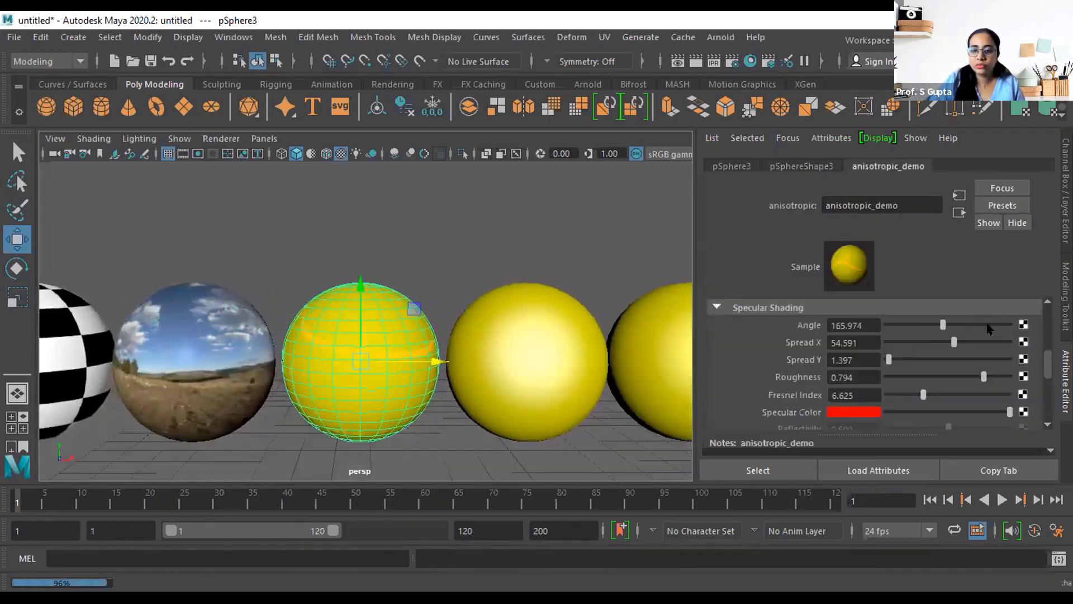
pyautogui.moveTo(953, 342); pyautogui.dragTo(927, 376)
# Change anisotropic_demo's Specular Color to green and deselect the sphere to view the highlight up close
pyautogui.scroll(4, 407, 359)
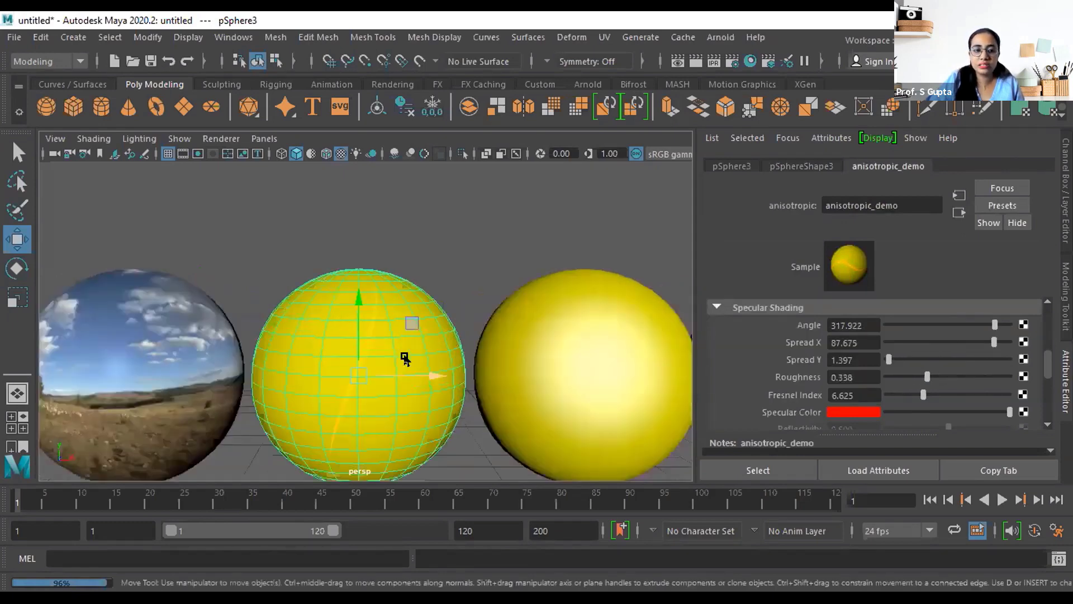
pyautogui.scroll(5, 481, 336)
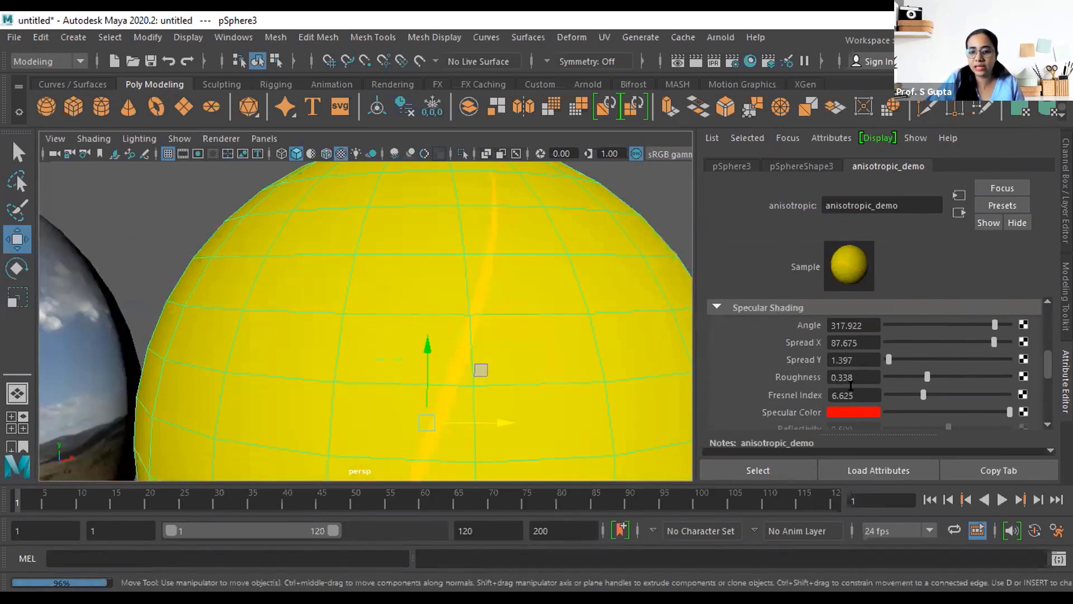
pyautogui.scroll(-3, 850, 385)
pyautogui.click(852, 316)
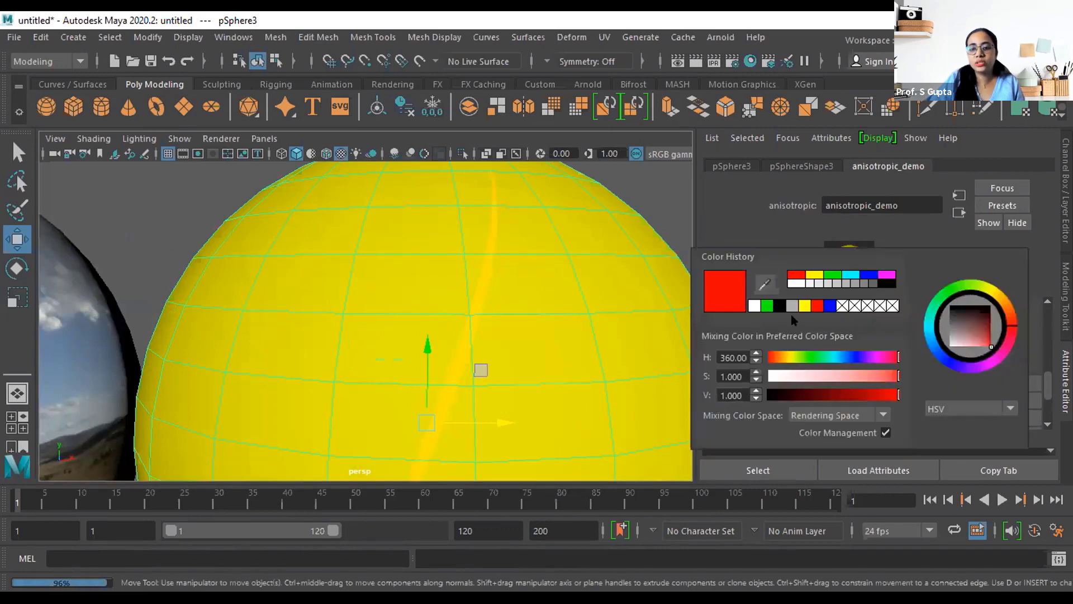
pyautogui.click(767, 305)
pyautogui.click(678, 246)
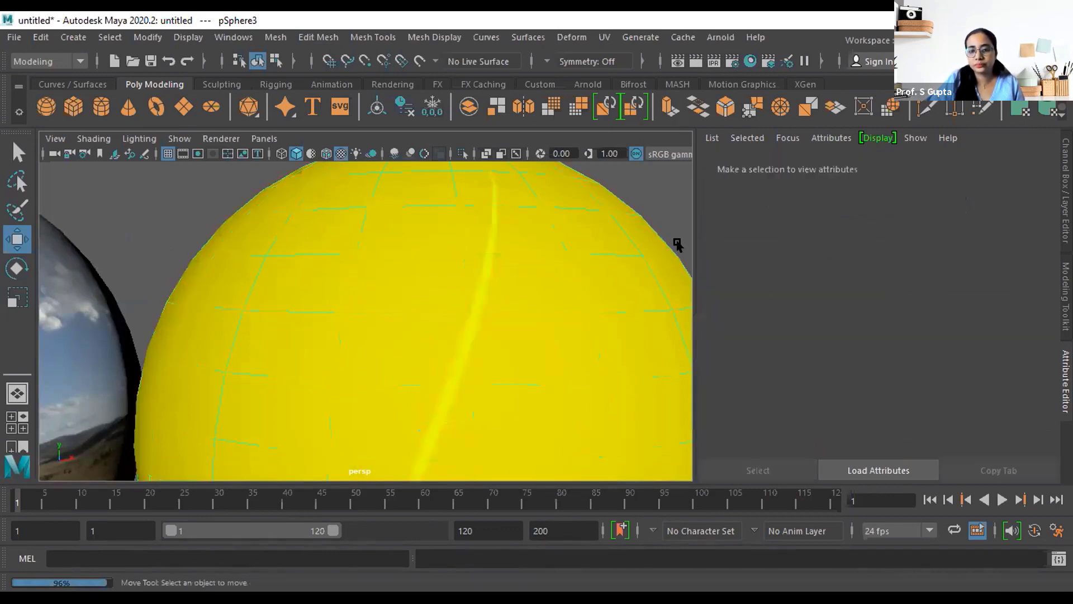
# Reselect the anisotropic sphere and switch its Anisotropic Reflectivity off and back on to compare the effect
pyautogui.click(447, 390)
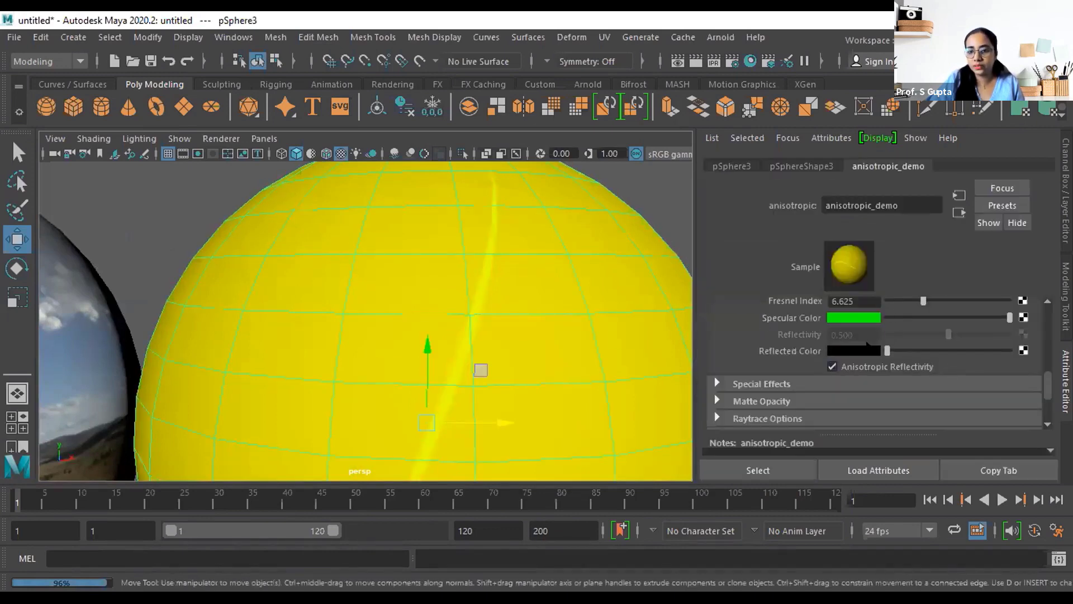
pyautogui.scroll(-5, 582, 347)
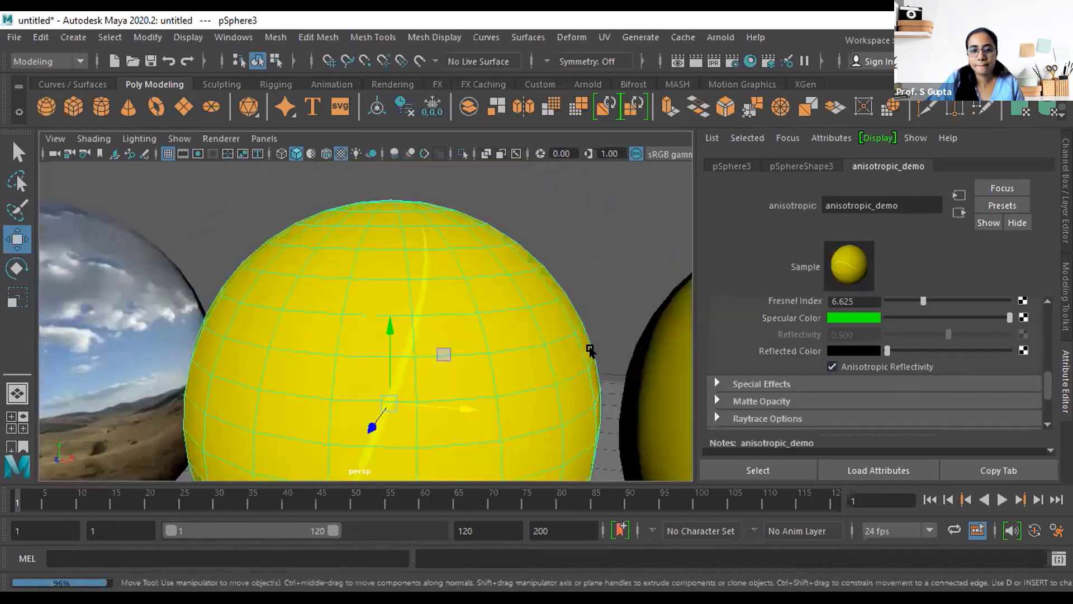
pyautogui.scroll(-4, 590, 351)
pyautogui.keyDown('alt'); pyautogui.moveTo(541, 377); pyautogui.dragTo(668, 373); pyautogui.keyUp('alt')
pyautogui.click(833, 367)
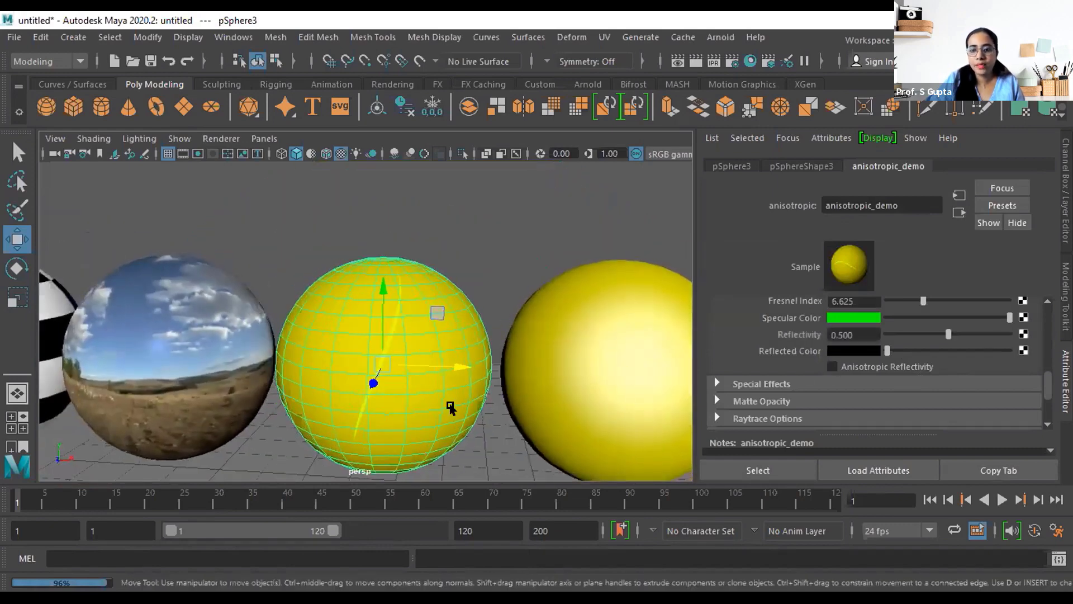
pyautogui.keyDown('alt'); pyautogui.moveTo(450, 404); pyautogui.dragTo(485, 397); pyautogui.keyUp('alt')
pyautogui.click(832, 367)
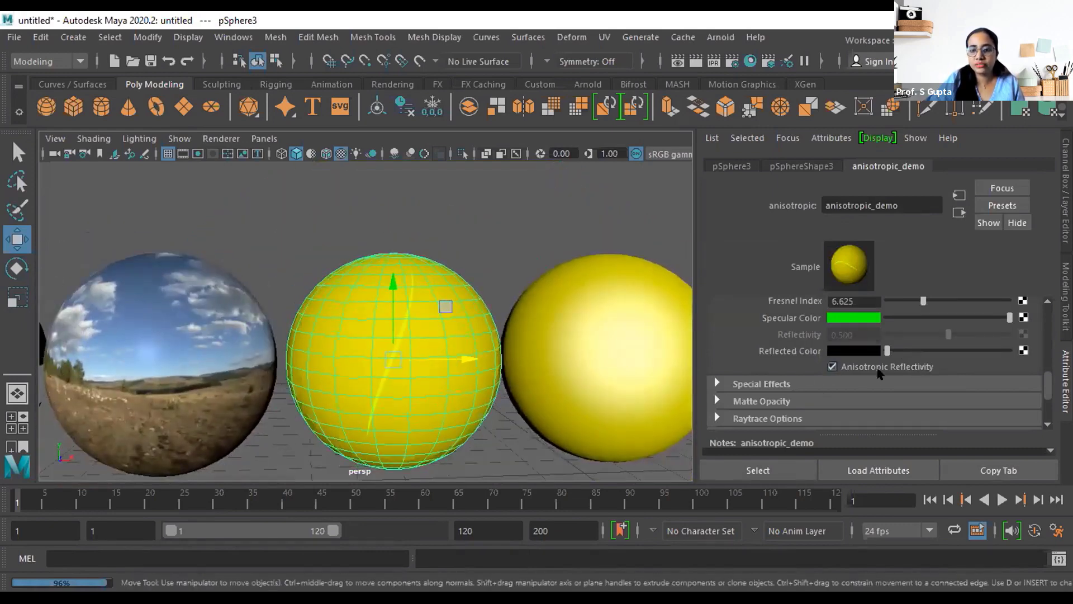
# Turn off Anisotropic Reflectivity for anisotropic_demo while viewing the sphere's highlight up close
pyautogui.scroll(3, 380, 416)
pyautogui.keyDown('alt'); pyautogui.moveTo(388, 422); pyautogui.dragTo(676, 381); pyautogui.keyUp('alt')
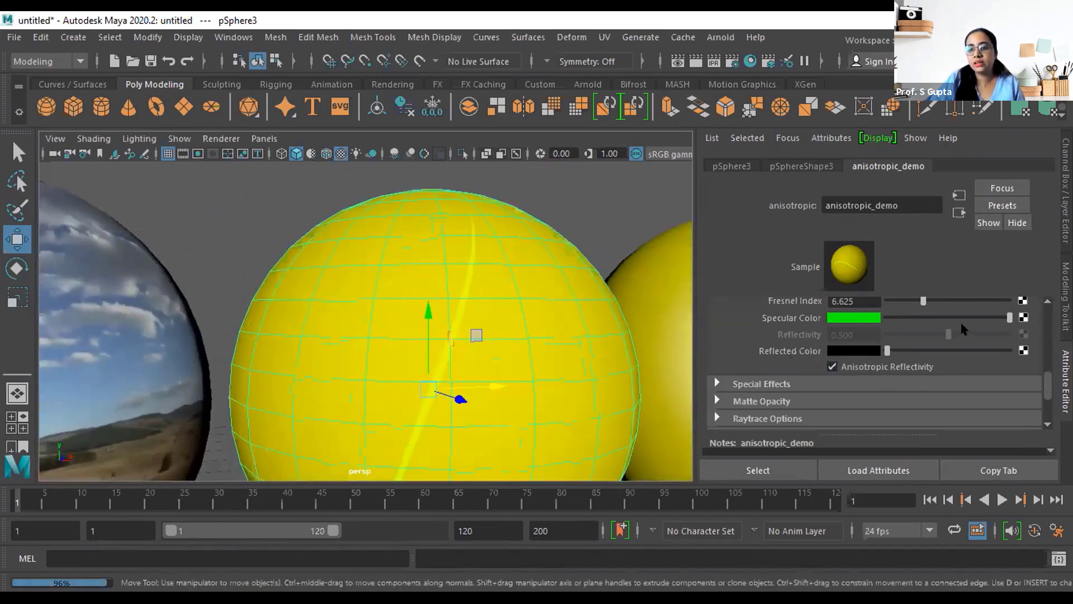
pyautogui.click(832, 366)
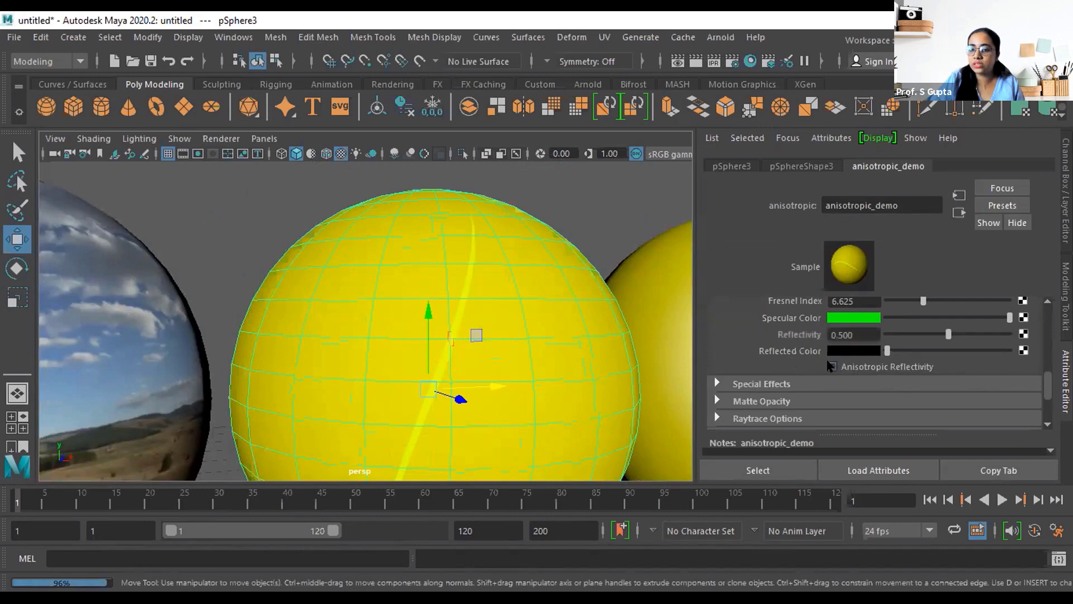
# Raise anisotropic_demo's Reflectivity to 0.766 and turn Anisotropic Reflectivity back on
pyautogui.moveTo(949, 334); pyautogui.dragTo(975, 334)
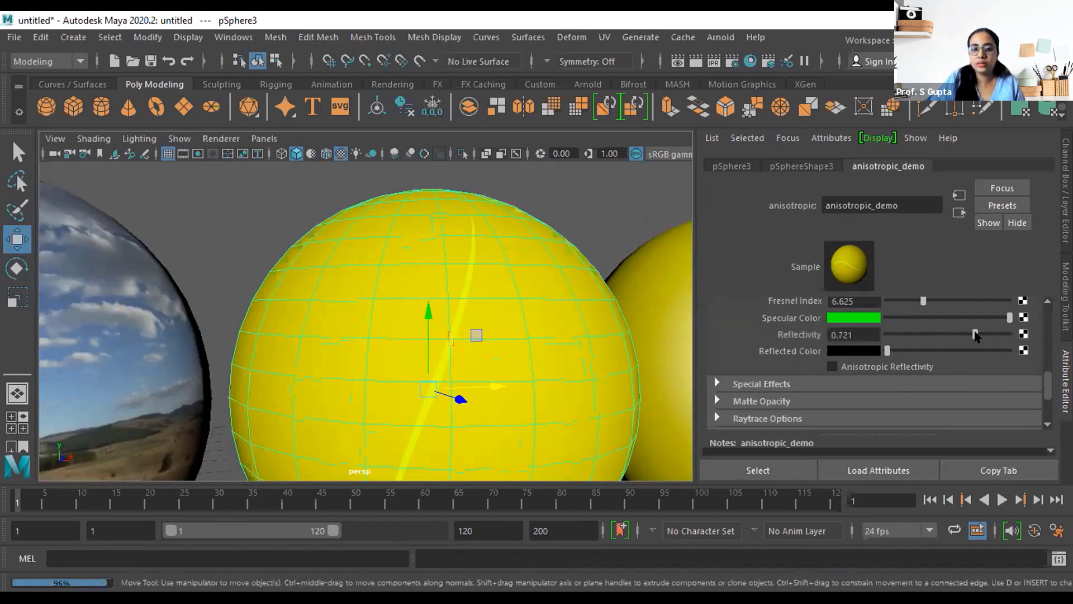
pyautogui.click(831, 366)
pyautogui.keyDown('alt'); pyautogui.moveTo(479, 335); pyautogui.dragTo(439, 400); pyautogui.keyUp('alt')
pyautogui.keyDown('alt'); pyautogui.moveTo(354, 379); pyautogui.dragTo(223, 371, button='middle'); pyautogui.keyUp('alt')
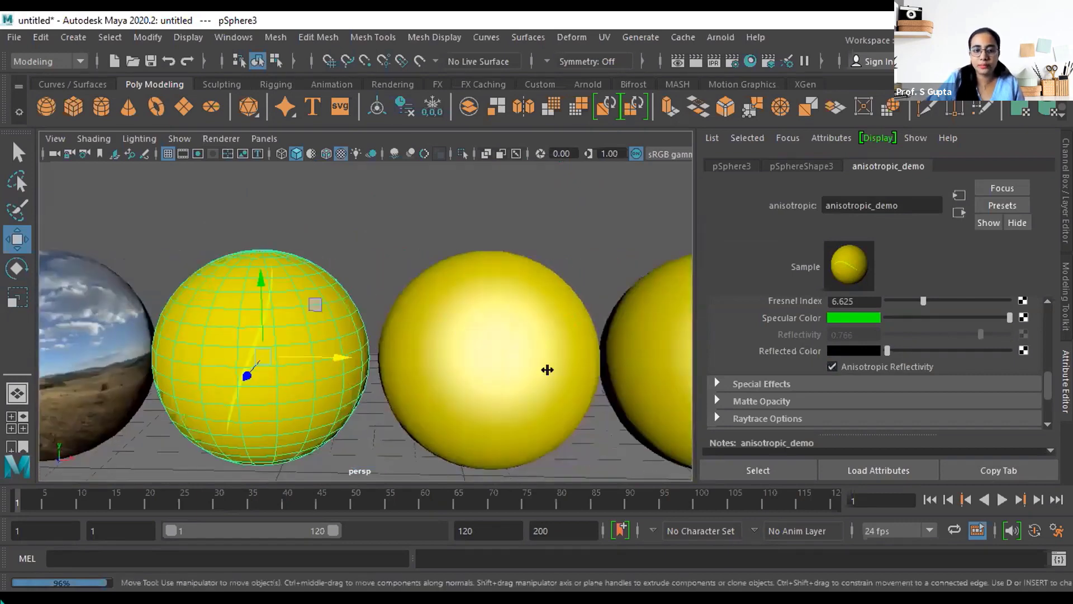
# Select the sphere beside the anisotropic one and set phong_demo's Cosine Power to 2.636
pyautogui.click(546, 369)
pyautogui.click(876, 166)
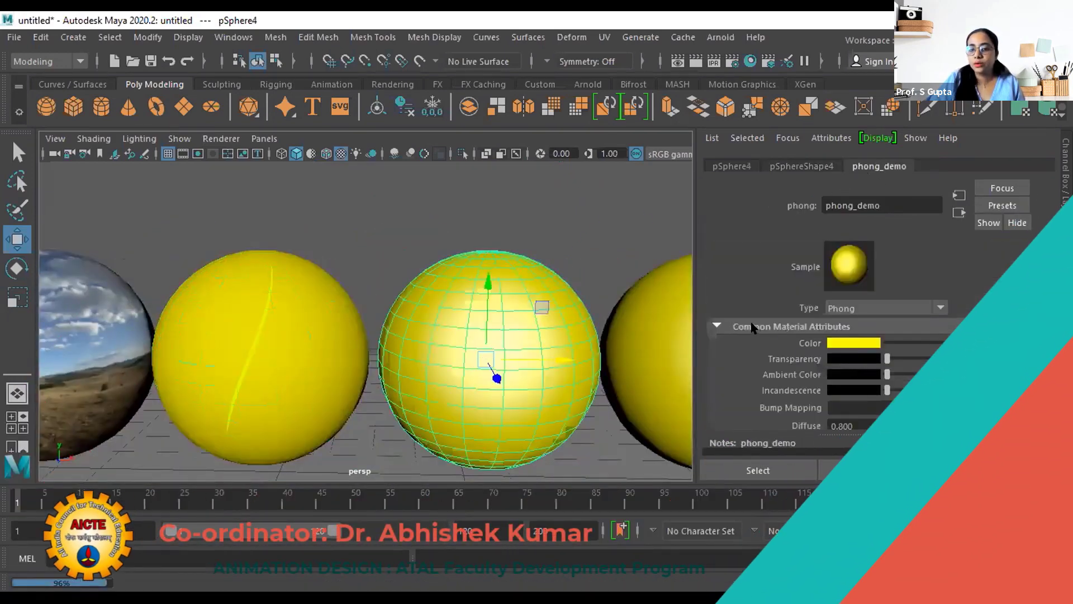
pyautogui.scroll(-5, 838, 363)
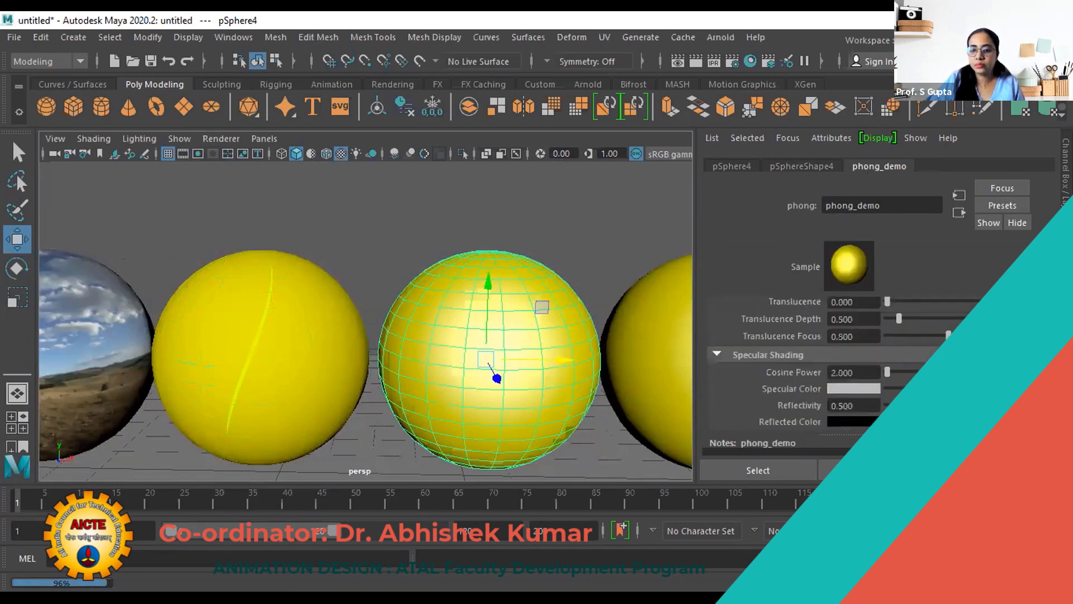
pyautogui.scroll(-1, 860, 362)
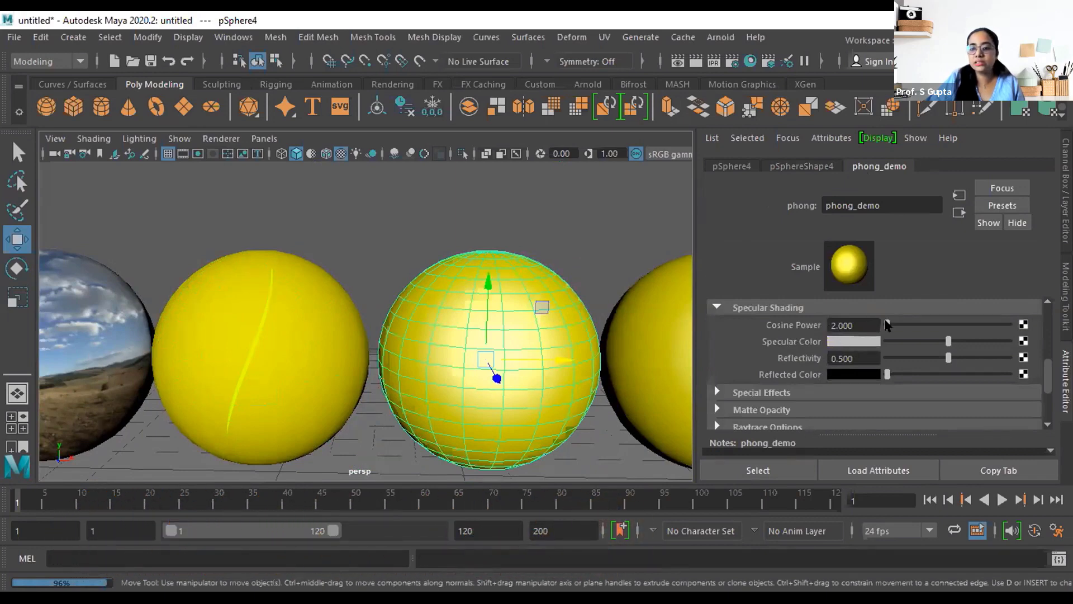
pyautogui.moveTo(900, 327)
pyautogui.mouseDown()
pyautogui.moveTo(978, 329)
pyautogui.moveTo(889, 332)
pyautogui.moveTo(940, 331)
pyautogui.moveTo(891, 340)
pyautogui.moveTo(904, 341)
pyautogui.mouseUp()
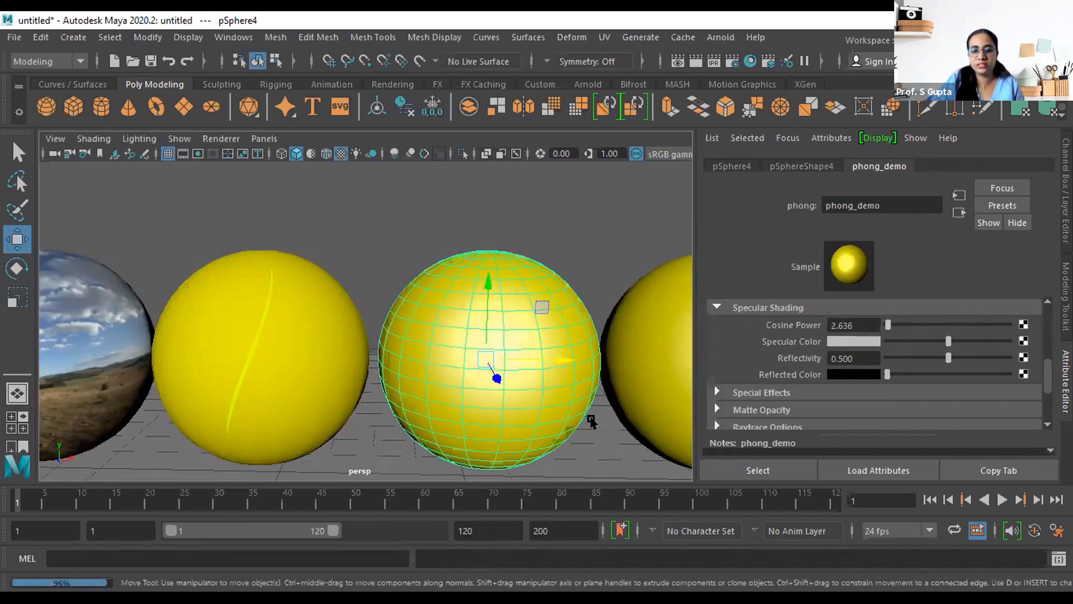
# Select the PhongE sphere and set phongE_demo's Highlight Size to 0.558 and Roughness to 0.506
pyautogui.keyDown('alt'); pyautogui.moveTo(592, 418); pyautogui.dragTo(519, 397, button='middle'); pyautogui.keyUp('alt')
pyautogui.click(523, 394)
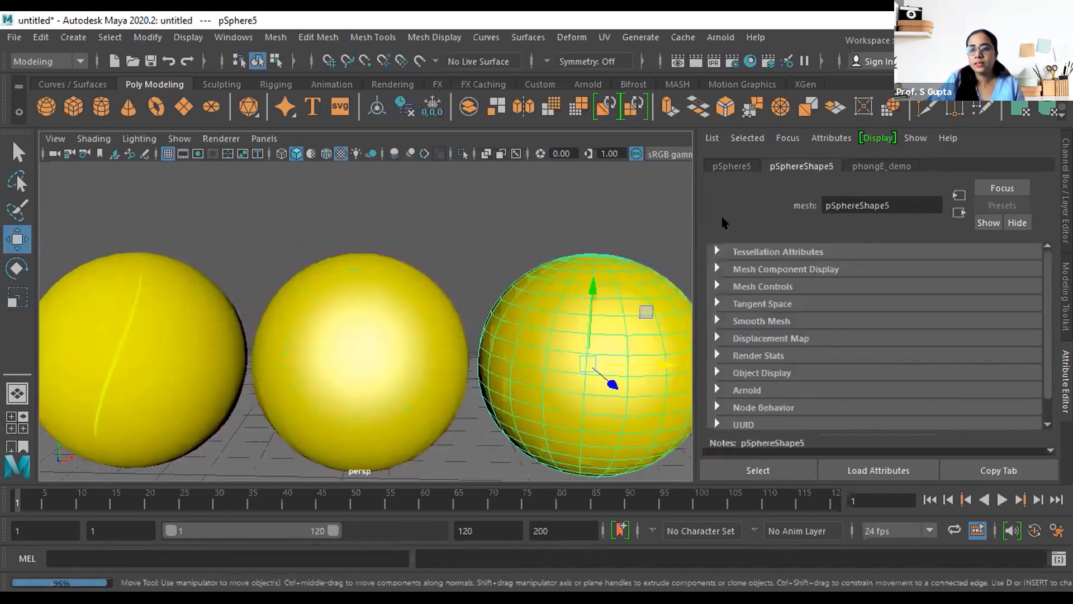
pyautogui.click(881, 166)
pyautogui.scroll(-4, 838, 360)
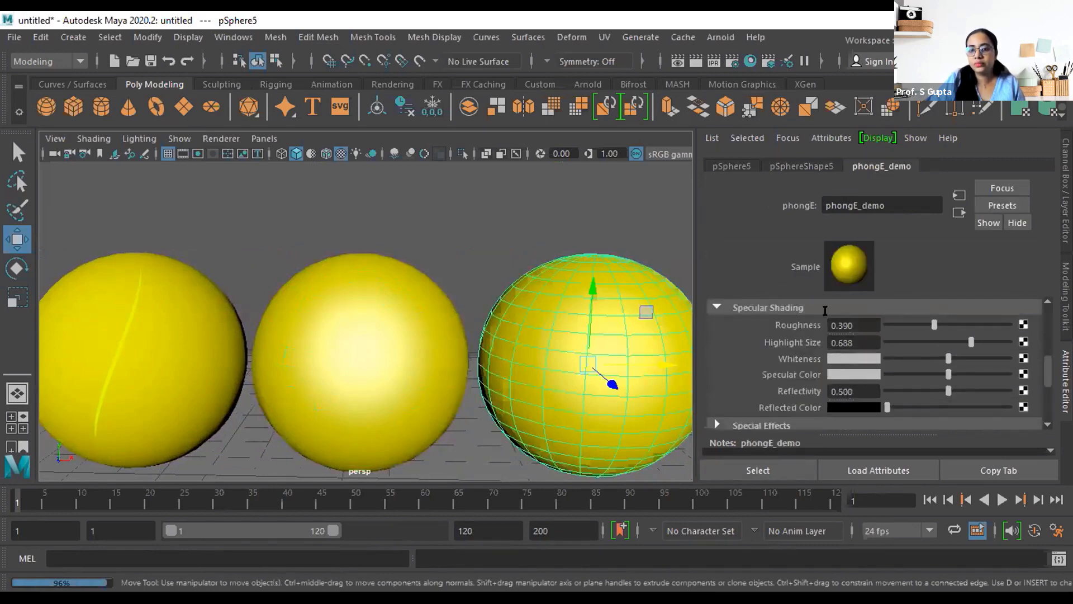
pyautogui.moveTo(970, 342)
pyautogui.mouseDown()
pyautogui.moveTo(944, 342)
pyautogui.moveTo(955, 342)
pyautogui.mouseUp()
pyautogui.scroll(-5, 292, 385)
pyautogui.scroll(-1, 292, 386)
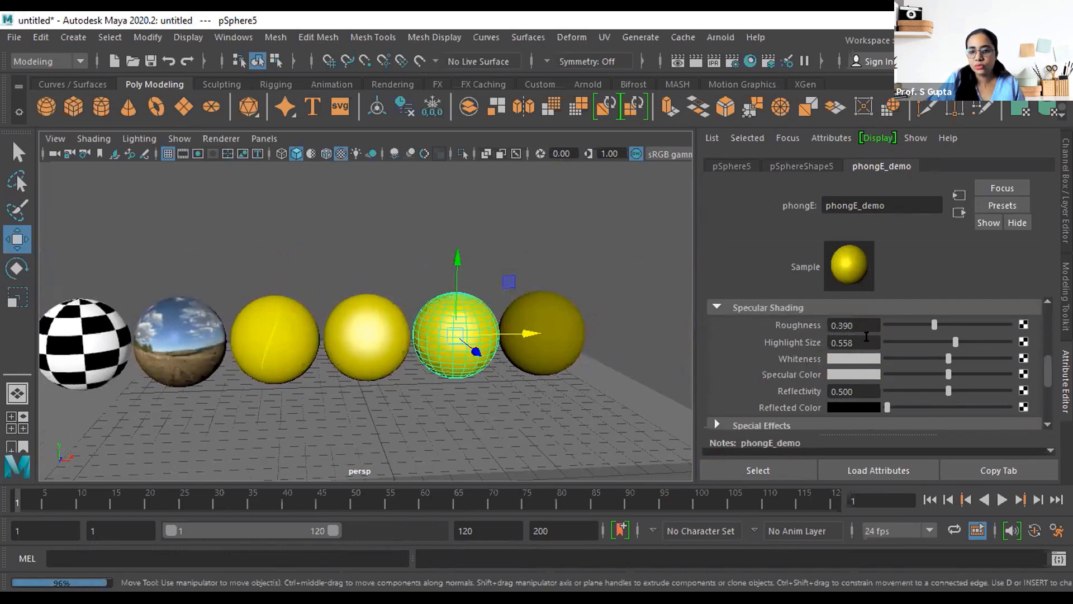
pyautogui.moveTo(933, 324); pyautogui.dragTo(949, 324)
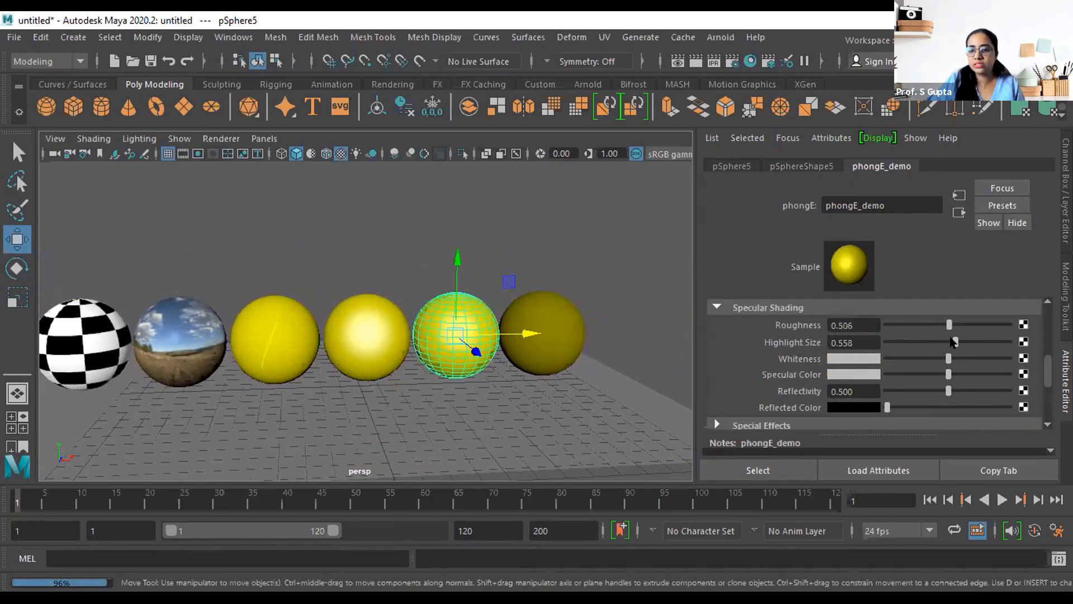
# Compare the Specular Shading attributes of Blinn_demo, anisotropic_demo and phong_demo by selecting their spheres in turn
pyautogui.click(163, 346)
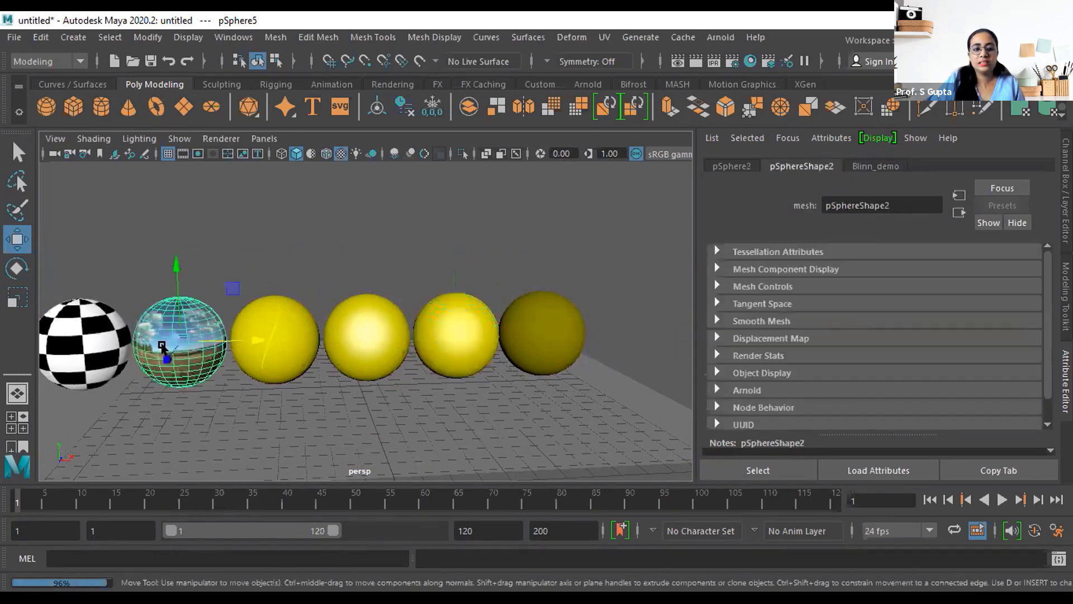
pyautogui.click(876, 167)
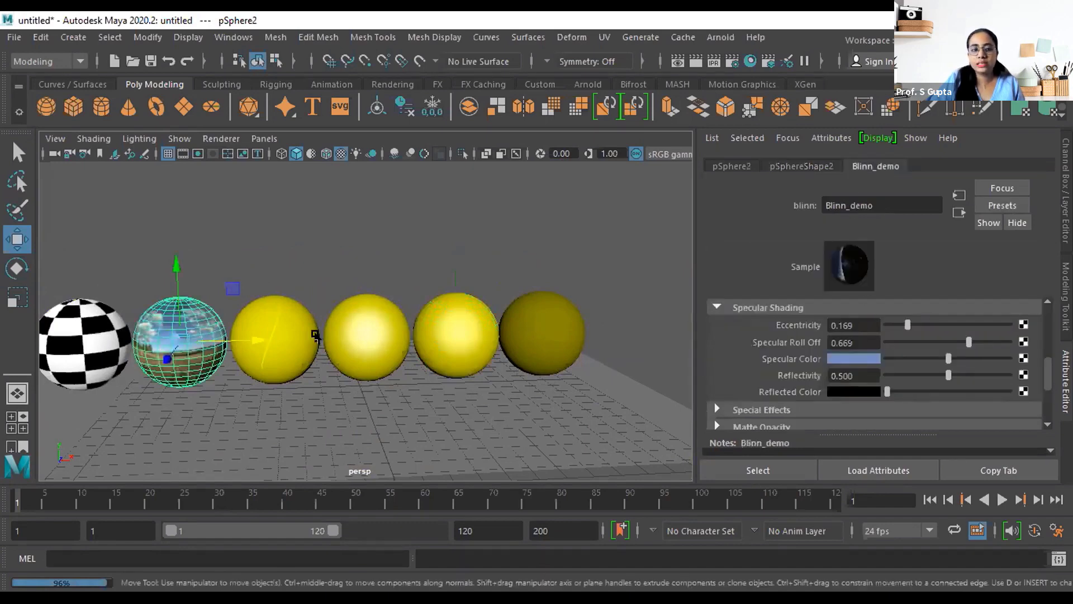
pyautogui.click(276, 342)
pyautogui.click(888, 166)
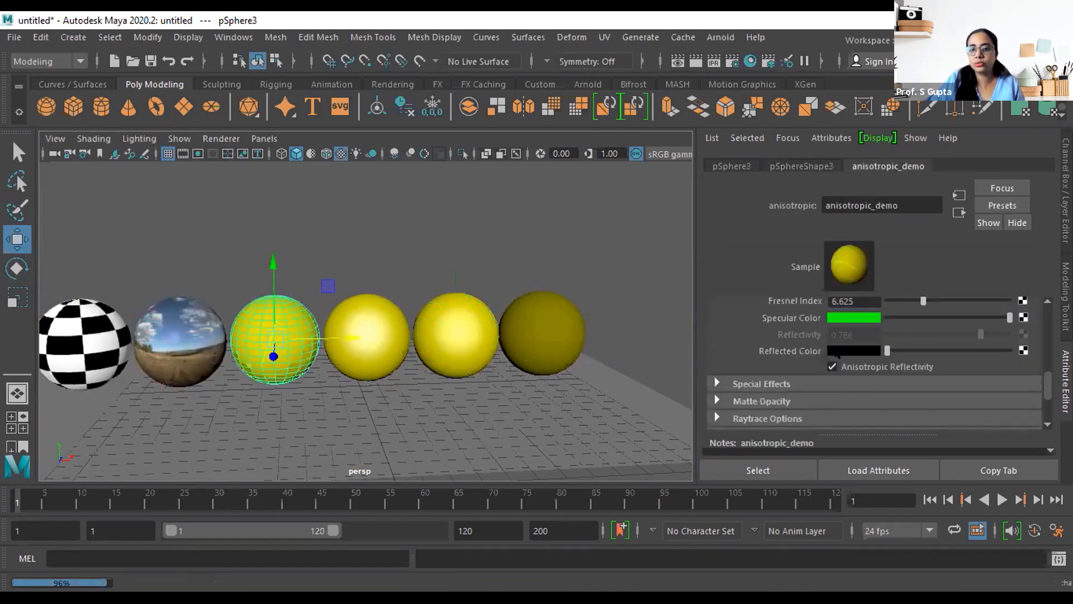
pyautogui.scroll(3, 819, 335)
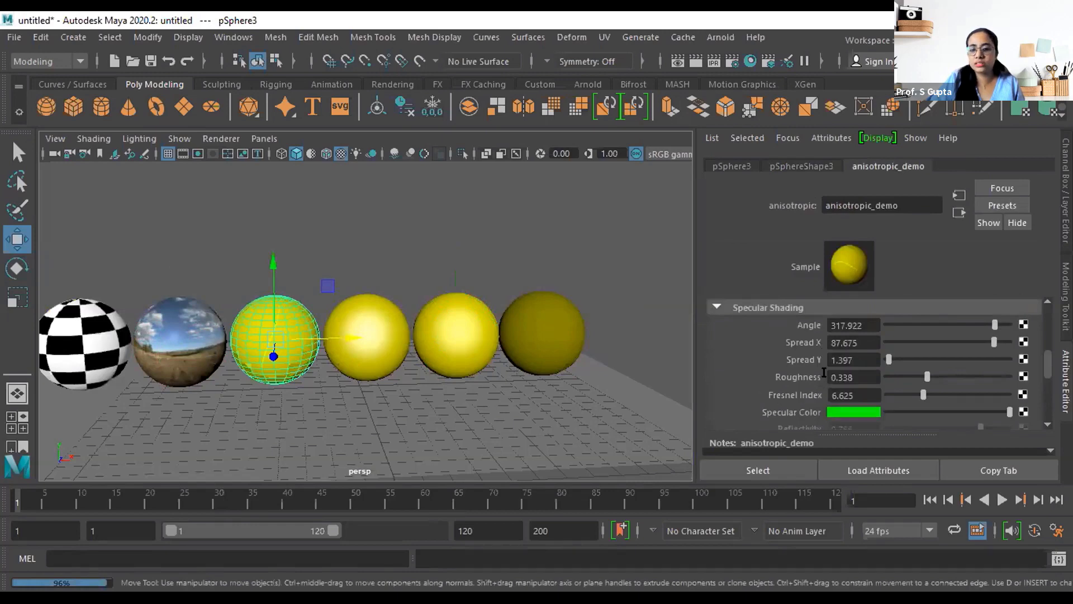
pyautogui.click(378, 335)
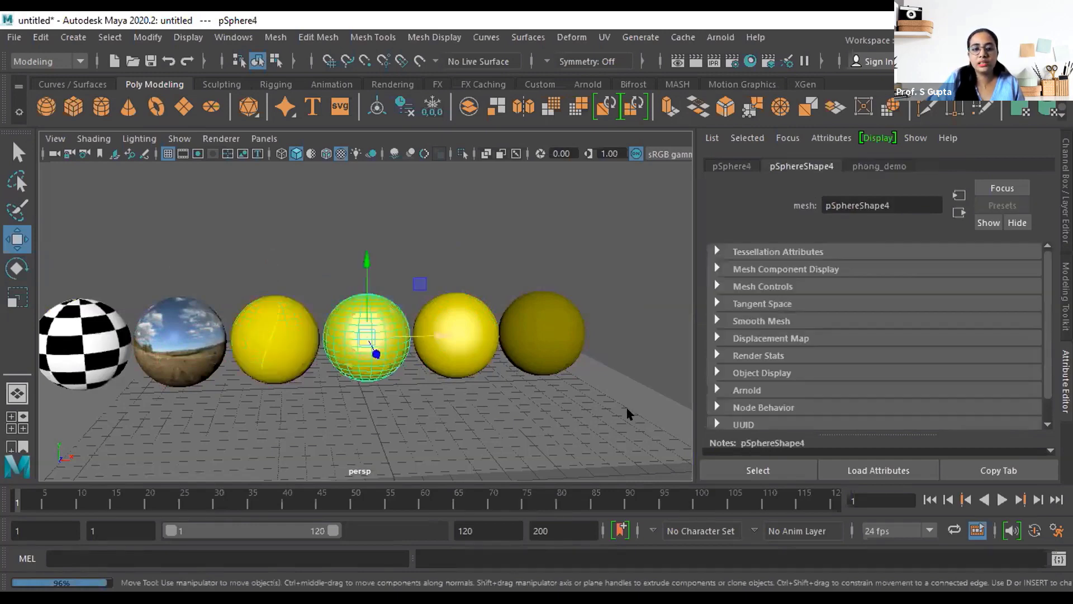
pyautogui.click(877, 165)
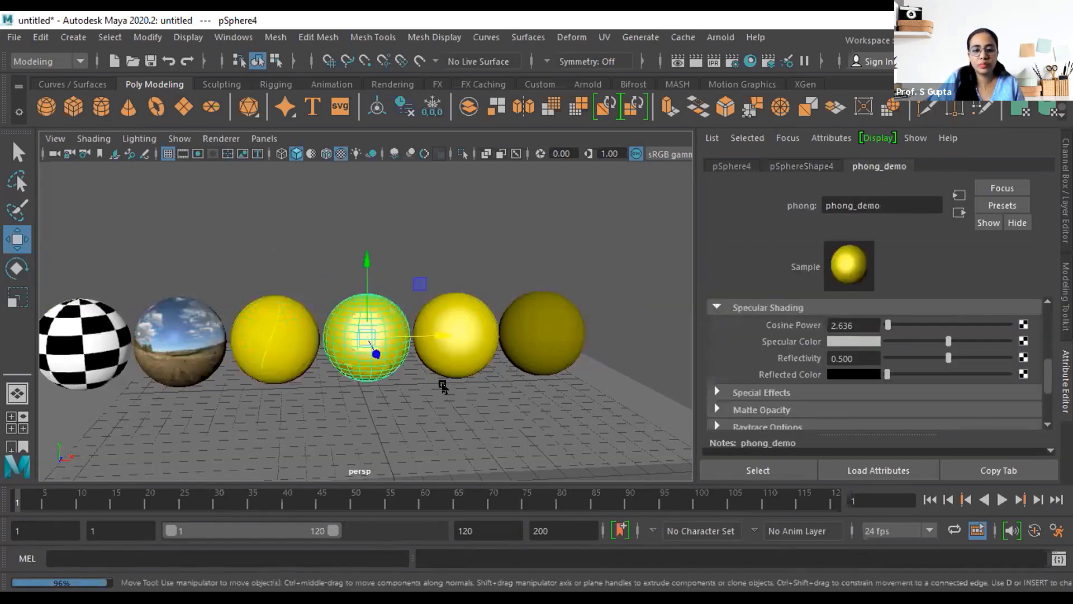
# Reselect the PhongE sphere, set phongE_demo's Highlight Size to 0.812, darken its Whiteness and slightly lighten its Specular Color
pyautogui.scroll(5, 443, 387)
pyautogui.click(568, 363)
pyautogui.keyDown('alt'); pyautogui.moveTo(558, 413); pyautogui.dragTo(468, 406, button='middle'); pyautogui.keyUp('alt')
pyautogui.click(869, 164)
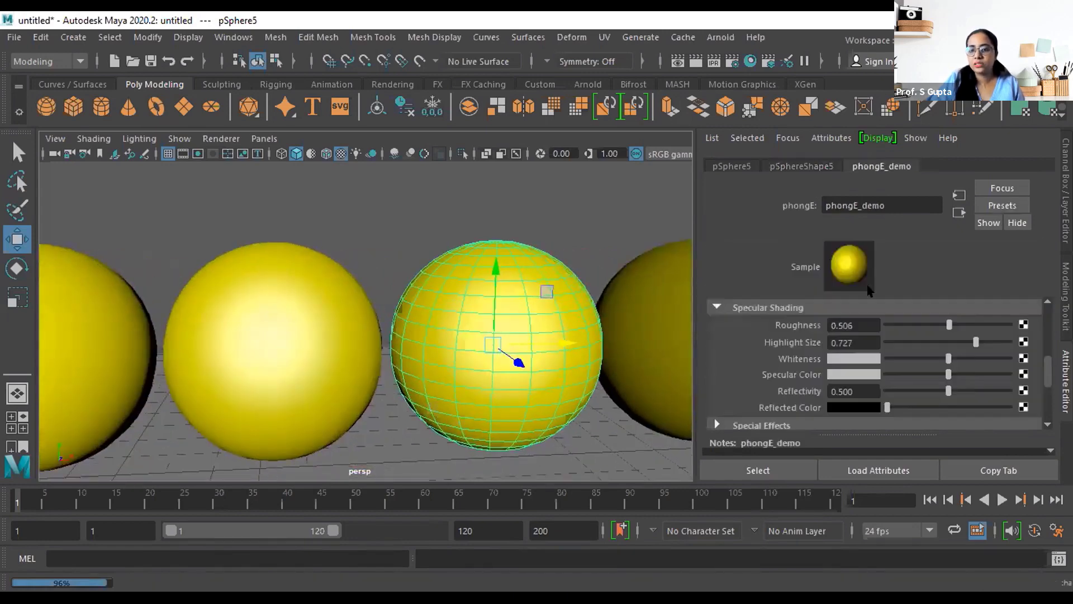
pyautogui.moveTo(965, 342); pyautogui.dragTo(956, 374)
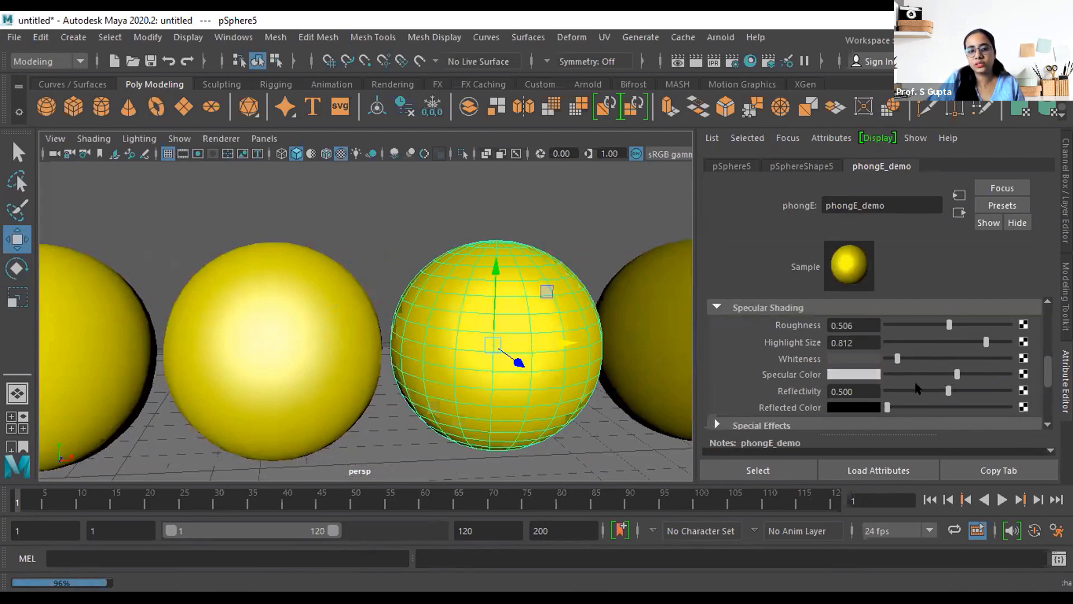
# Make phongE_demo's Specular Color yellow and its Whiteness red, darken both colors somewhat, and deselect the sphere
pyautogui.click(870, 376)
pyautogui.click(820, 365)
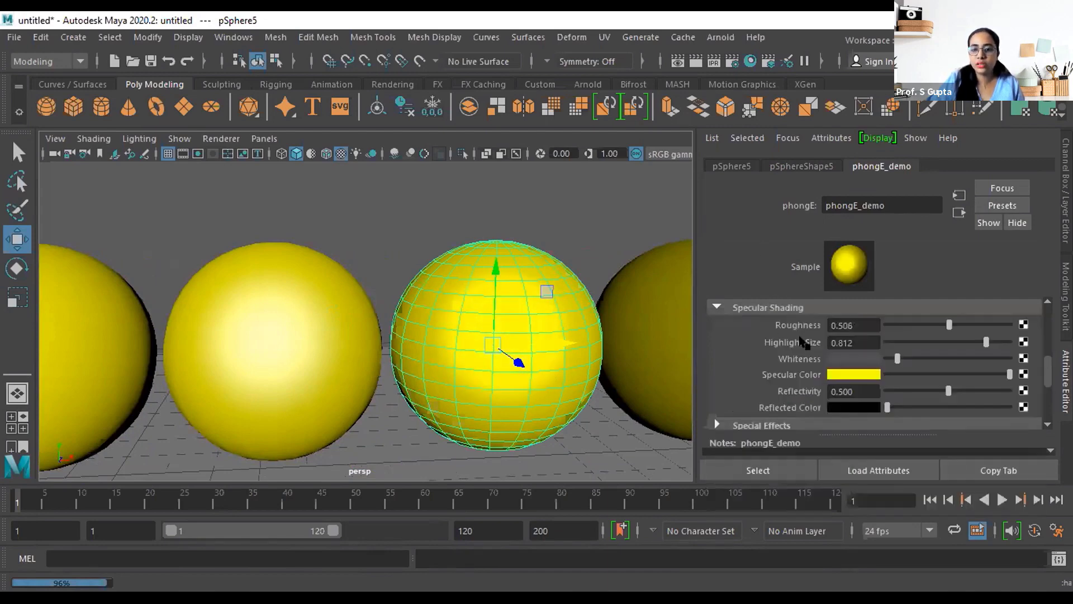
pyautogui.click(852, 359)
pyautogui.click(794, 320)
pyautogui.moveTo(1008, 357); pyautogui.dragTo(938, 359)
pyautogui.moveTo(1007, 375); pyautogui.dragTo(966, 374)
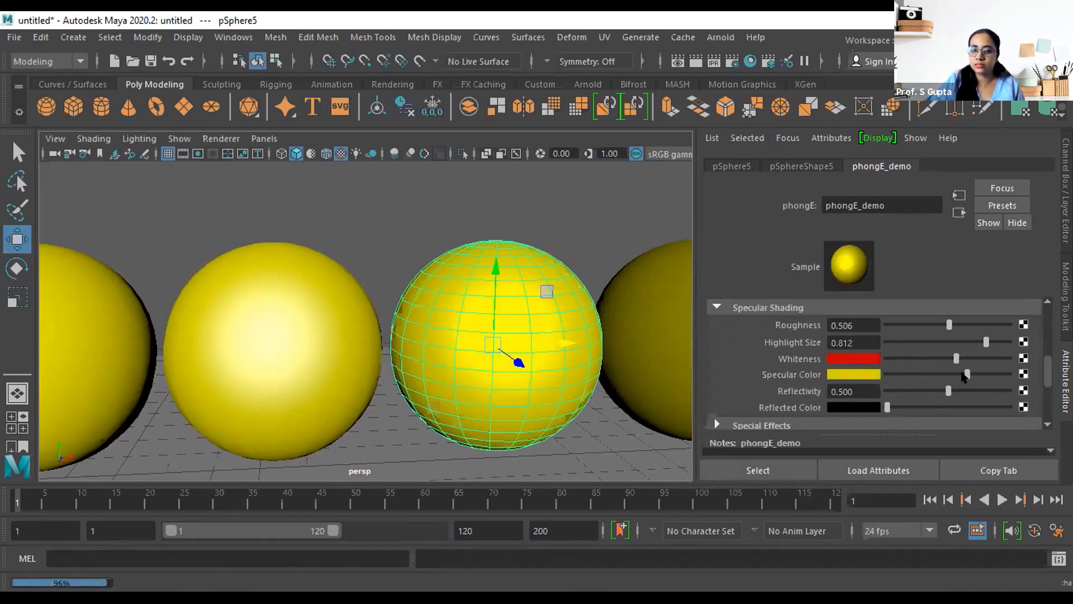
pyautogui.keyDown('alt'); pyautogui.moveTo(554, 353); pyautogui.dragTo(518, 360); pyautogui.keyUp('alt')
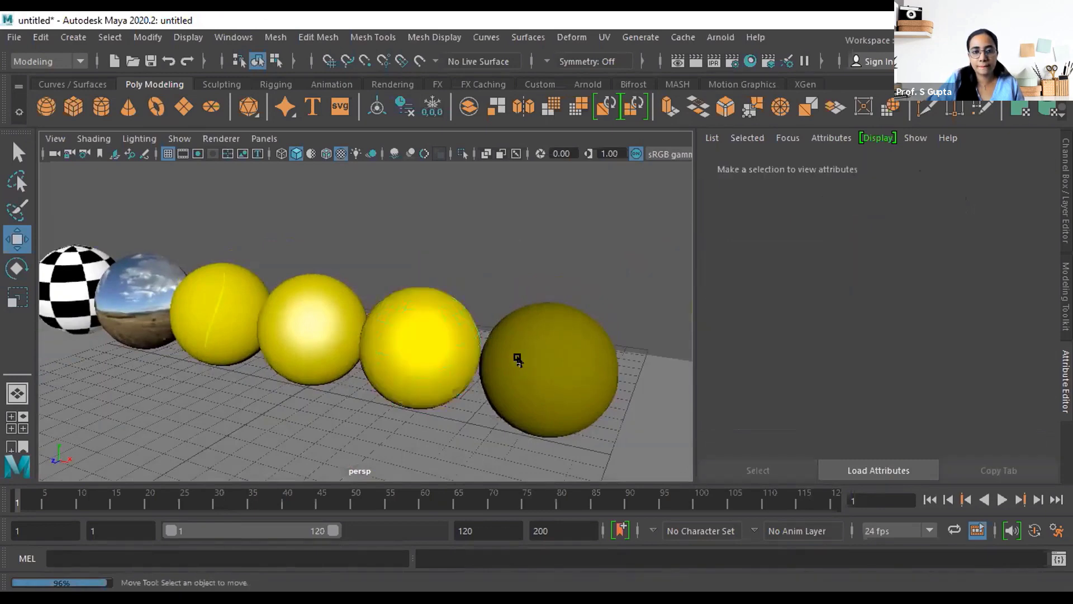
# Show the aiStandardSurface1 attributes of the dark yellow end sphere and switch the renderer to Arnold Renderer
pyautogui.click(555, 359)
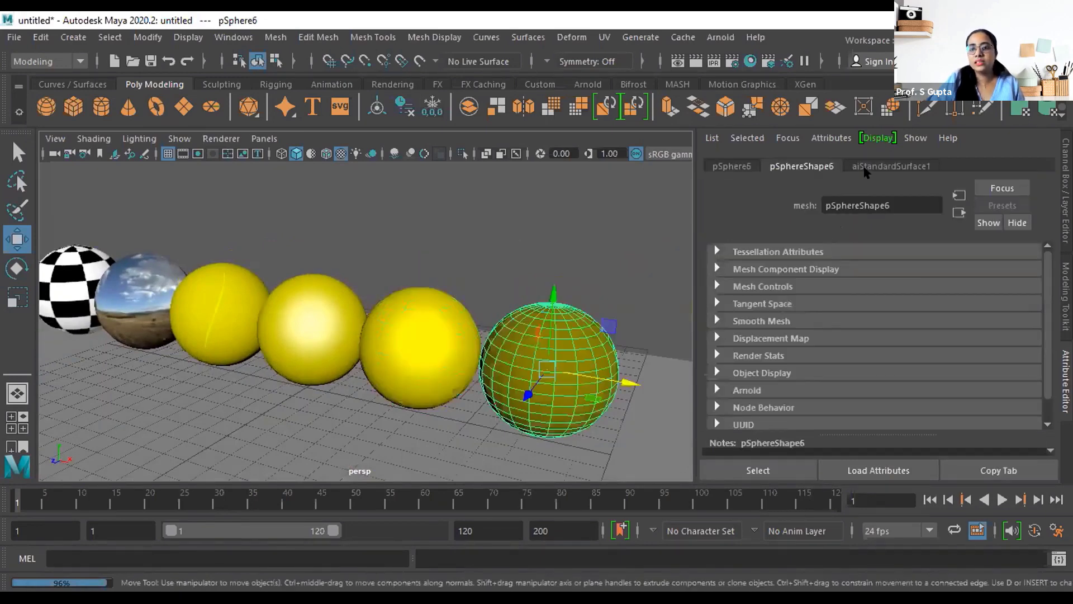
pyautogui.click(865, 165)
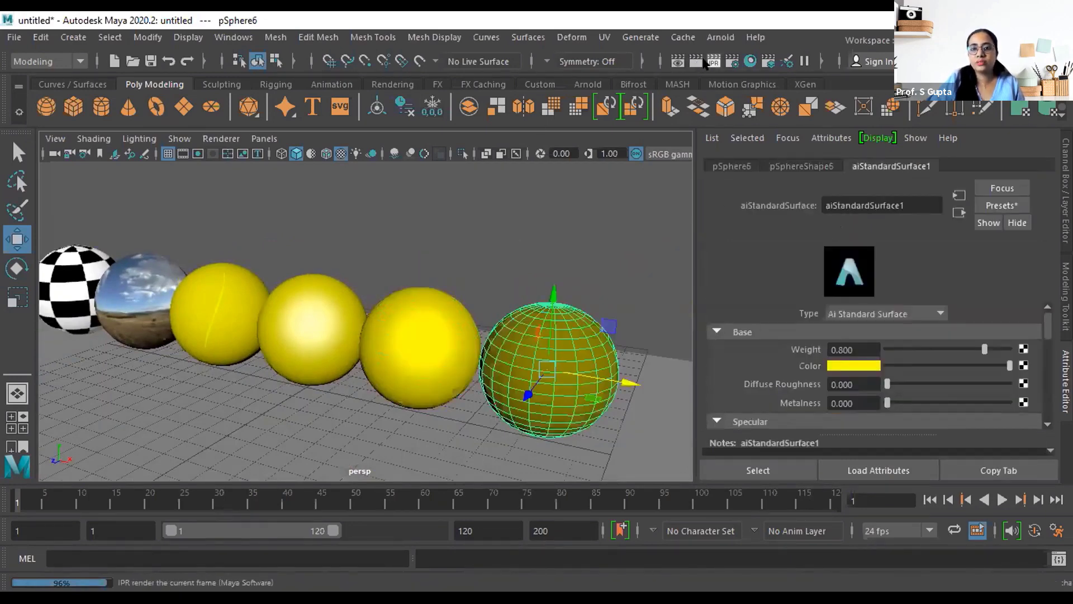
pyautogui.click(736, 61)
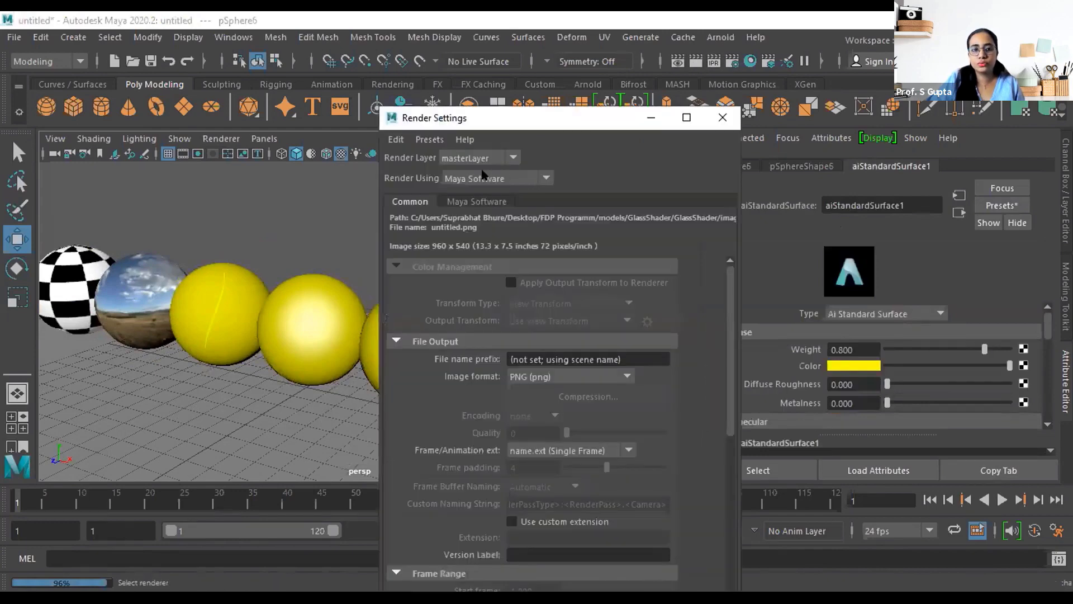
pyautogui.click(484, 177)
pyautogui.click(490, 244)
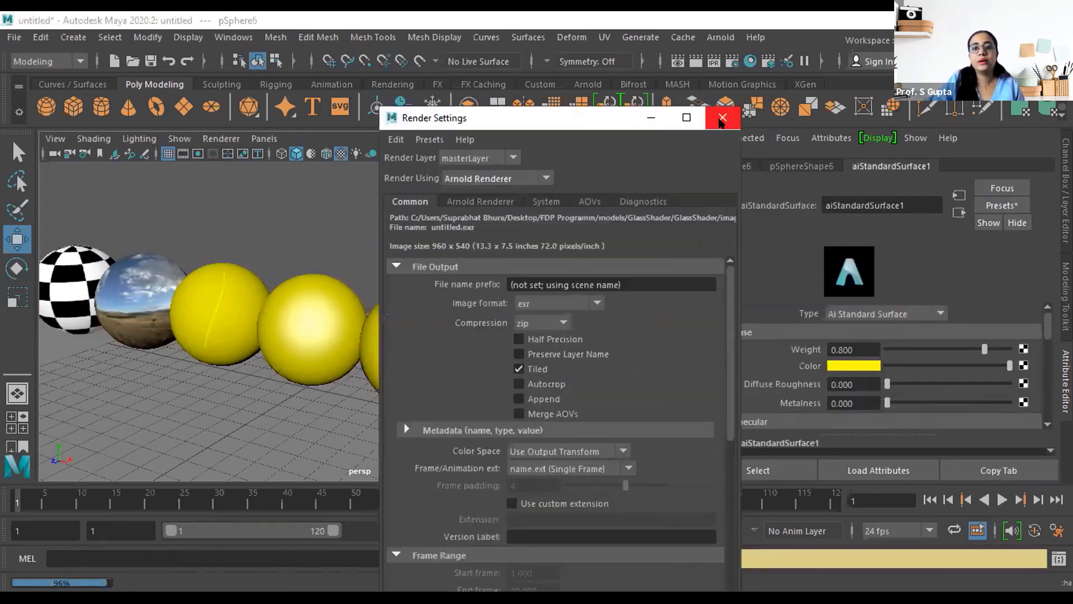
pyautogui.click(722, 117)
pyautogui.scroll(-5, 526, 346)
pyautogui.keyDown('alt'); pyautogui.moveTo(480, 387); pyautogui.dragTo(534, 387); pyautogui.keyUp('alt')
pyautogui.scroll(5, 462, 356)
pyautogui.scroll(-5, 261, 369)
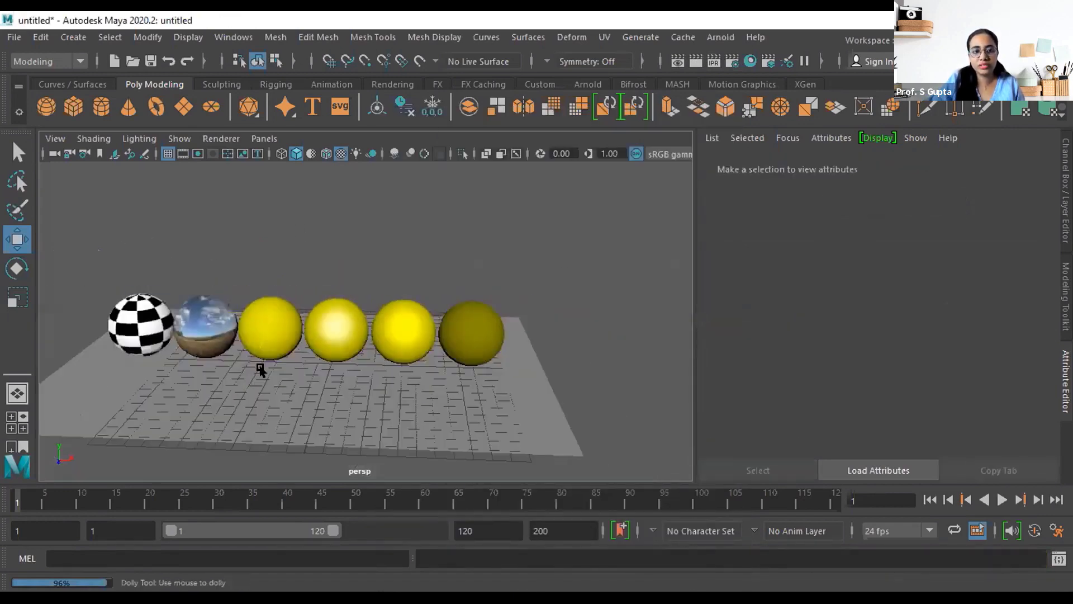
pyautogui.keyDown('alt'); pyautogui.moveTo(261, 369); pyautogui.dragTo(338, 371, button='middle'); pyautogui.keyUp('alt')
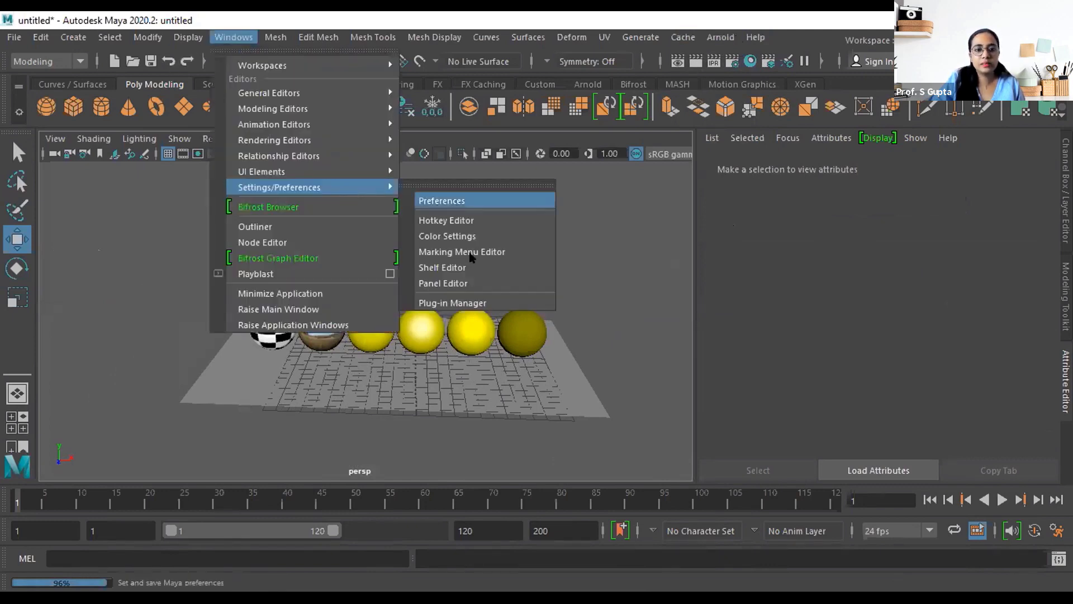
# Check the Loaded and Auto load settings of Arnold's mtoa.mll in the Plug-in Manager, and close it
pyautogui.click(472, 302)
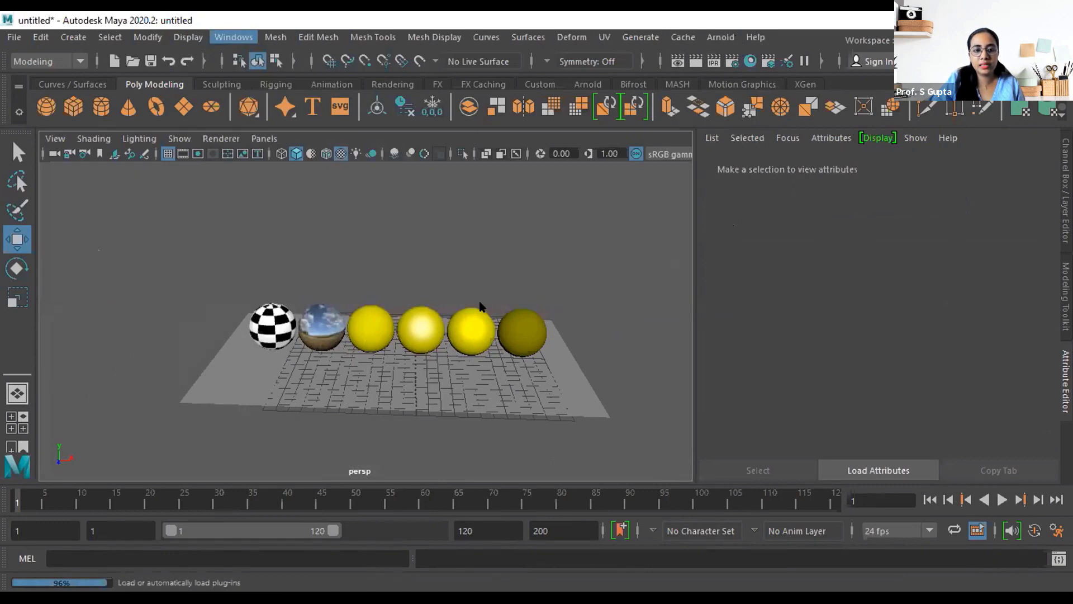
pyautogui.moveTo(578, 217); pyautogui.dragTo(534, 103)
pyautogui.scroll(-8, 447, 280)
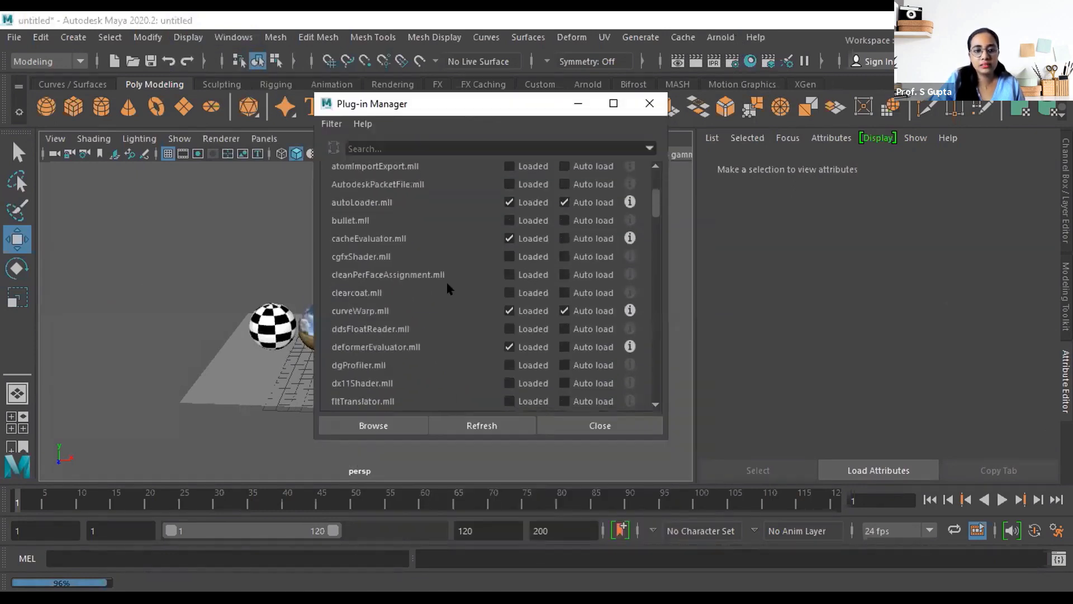
pyautogui.scroll(-5, 447, 288)
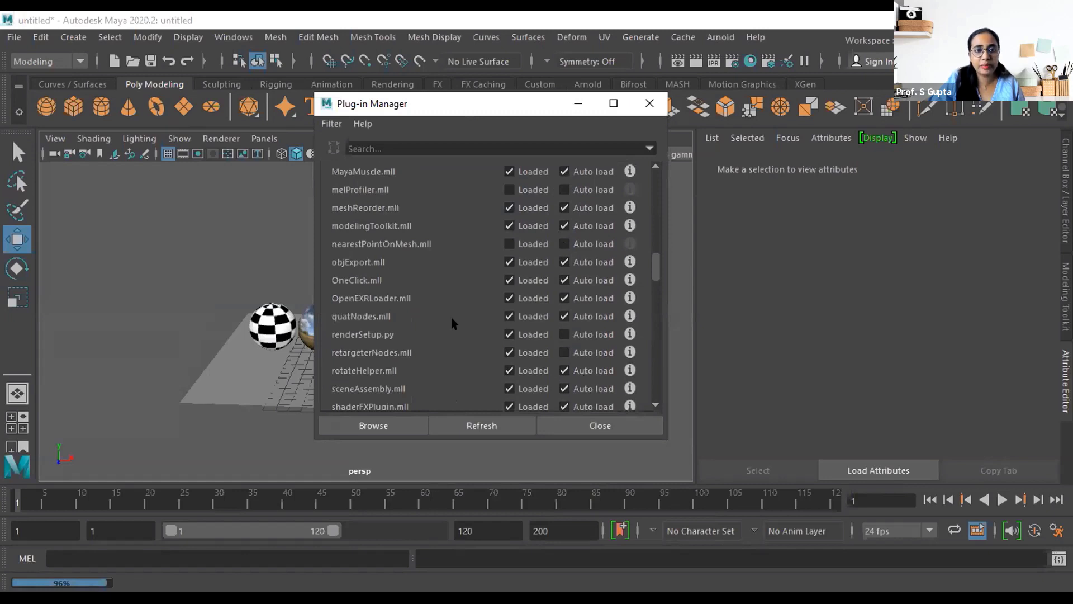
pyautogui.scroll(-3, 452, 323)
pyautogui.scroll(-3, 453, 323)
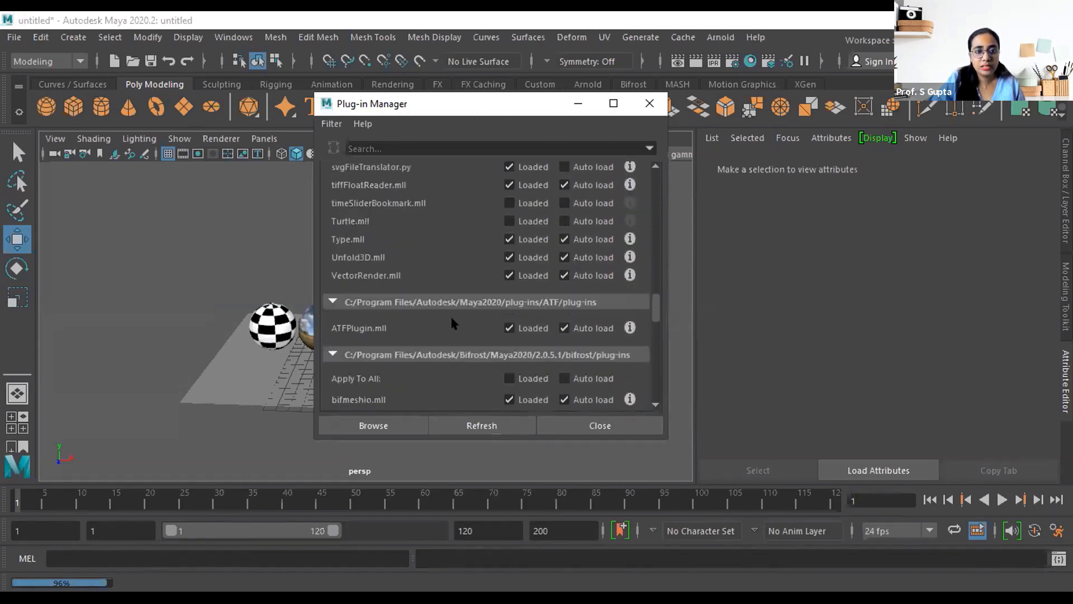
pyautogui.scroll(-3, 453, 323)
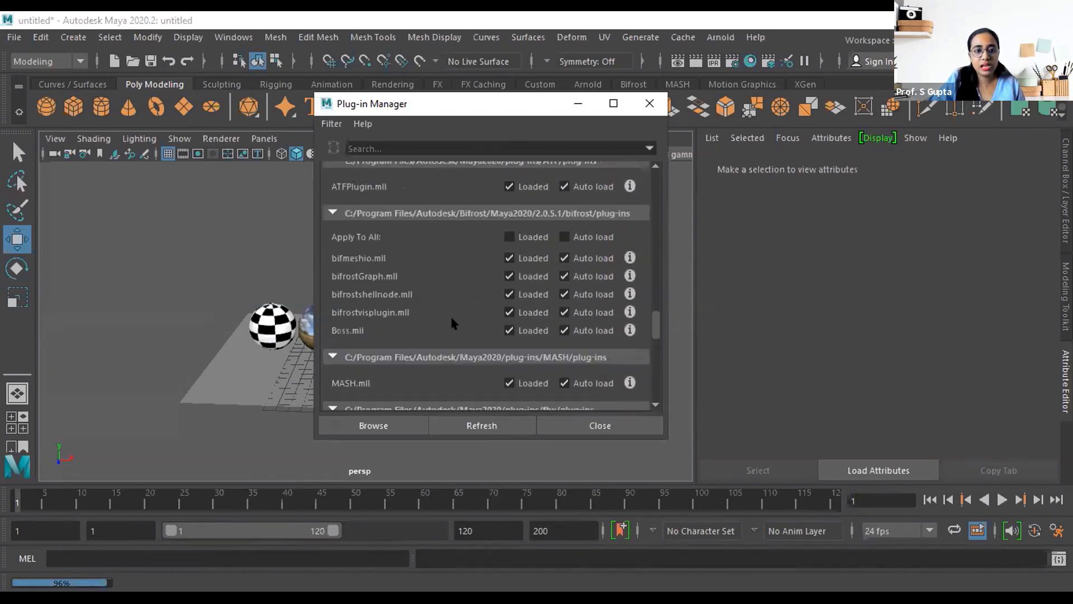
pyautogui.scroll(-3, 452, 323)
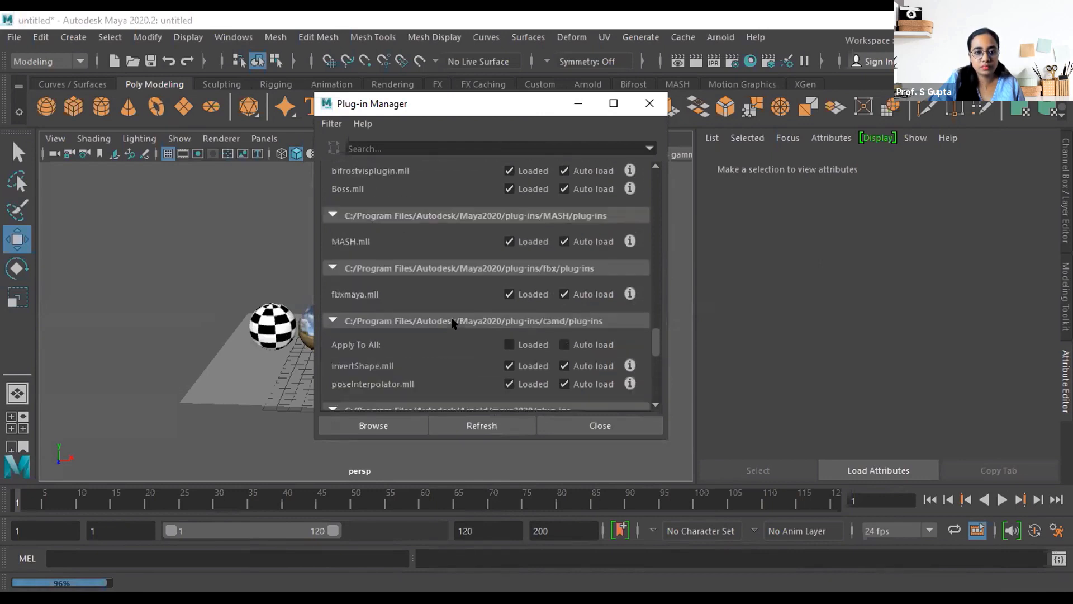
pyautogui.scroll(-3, 453, 323)
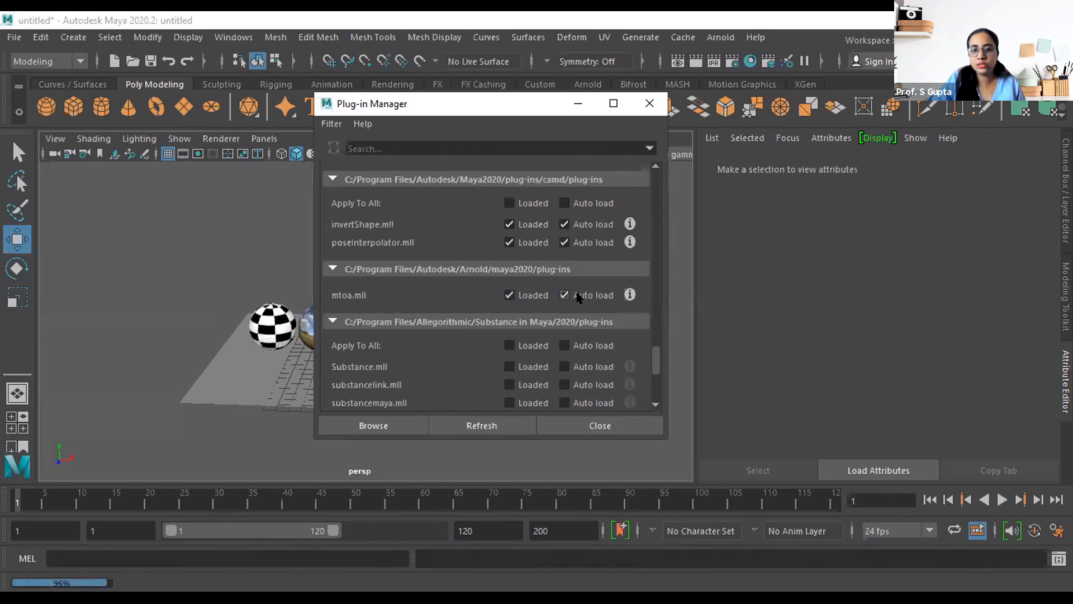
pyautogui.click(600, 425)
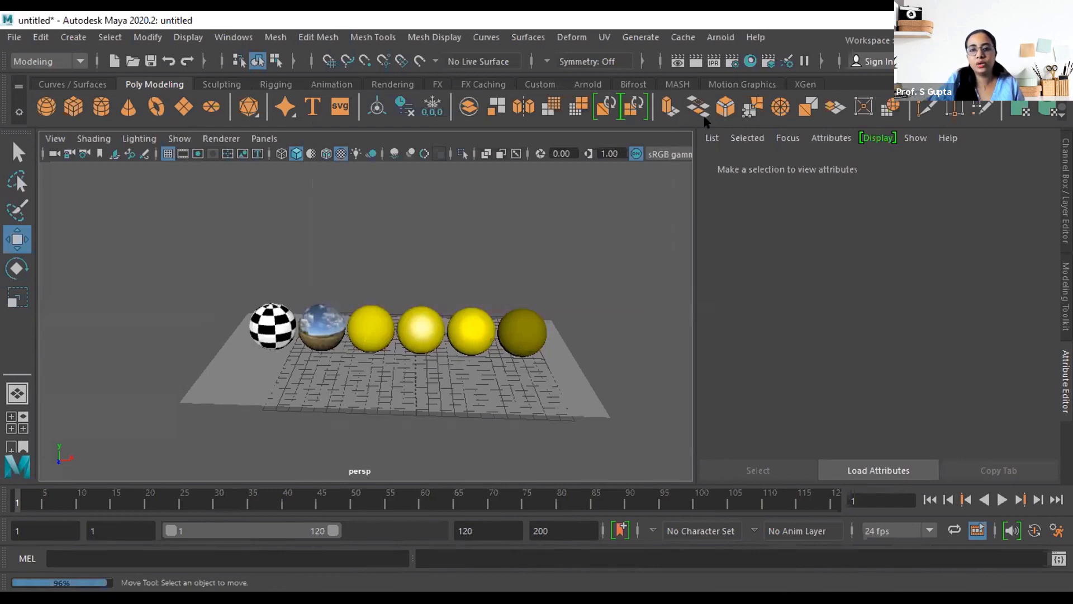
# Force-unload Arnold's mtoa.mll in the Plug-in Manager despite its services being in use, and close the manager
pyautogui.click(233, 37)
pyautogui.moveTo(327, 190)
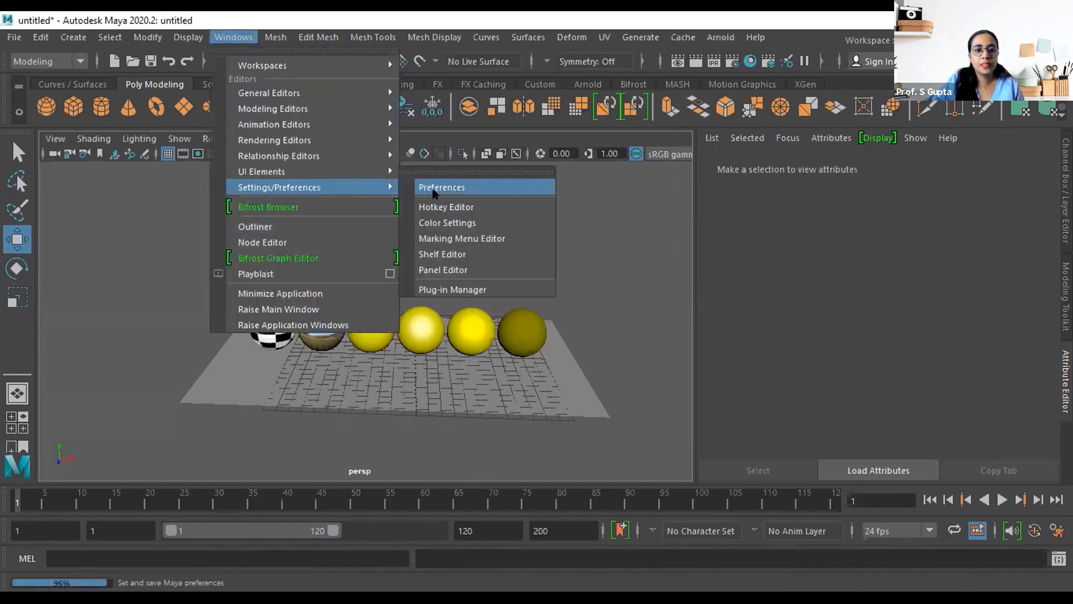
pyautogui.click(445, 290)
pyautogui.click(509, 291)
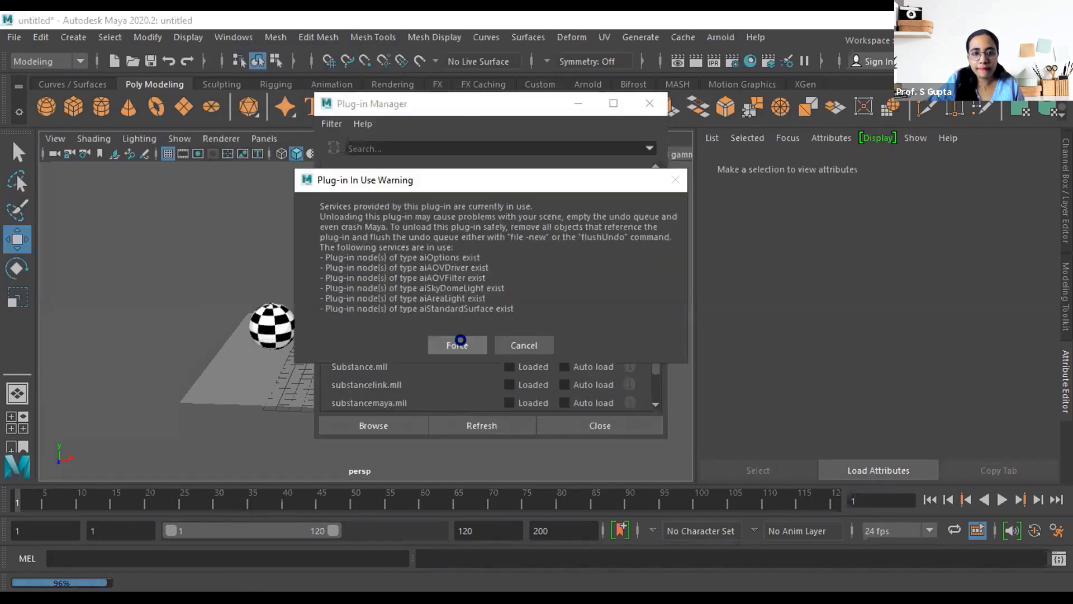
pyautogui.click(523, 345)
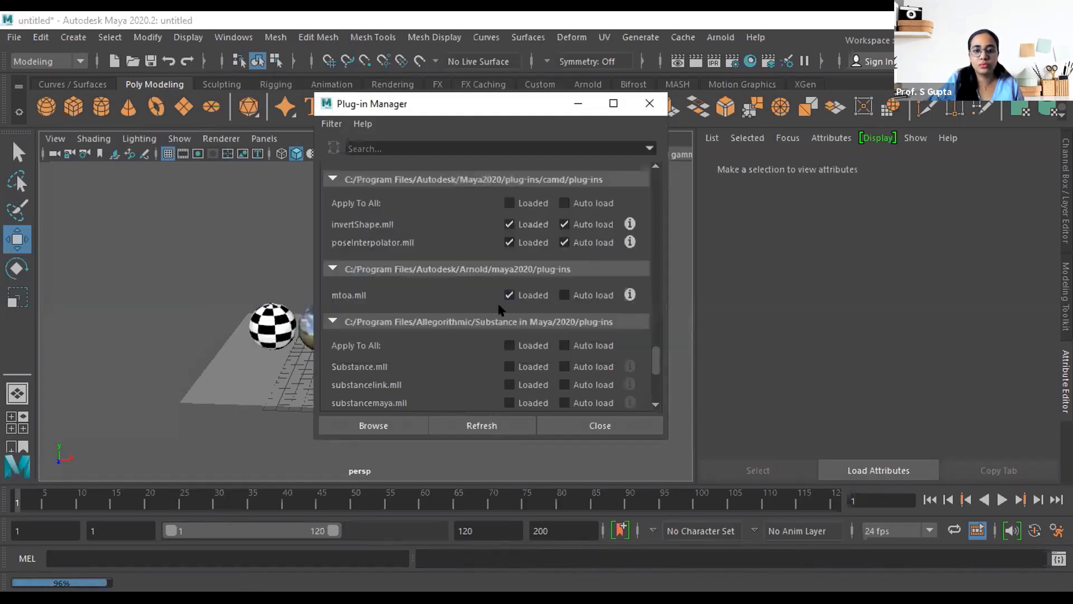
pyautogui.click(507, 296)
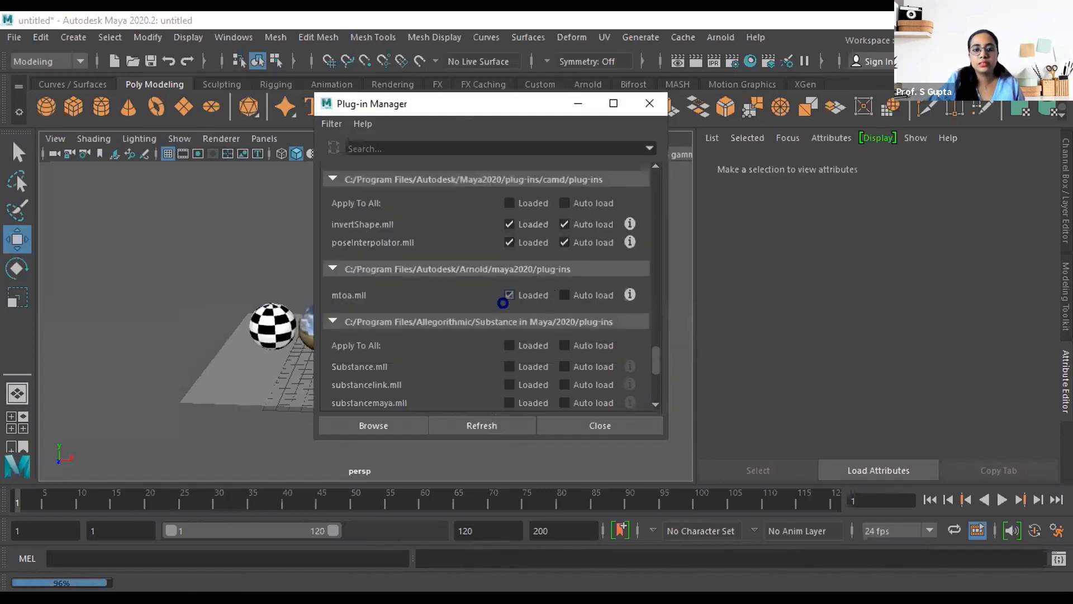
pyautogui.click(455, 343)
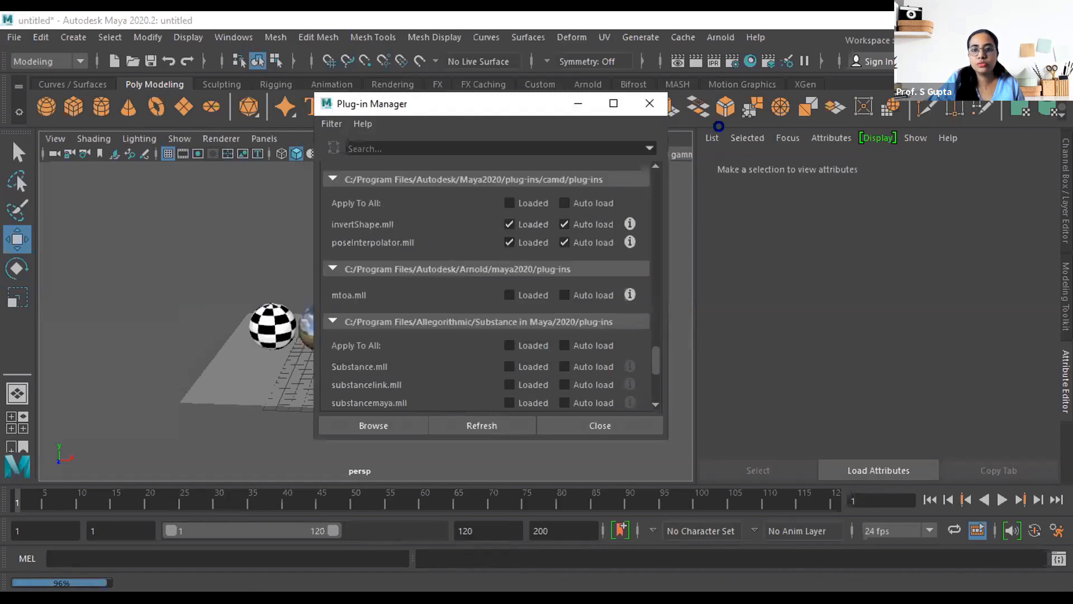
pyautogui.click(601, 426)
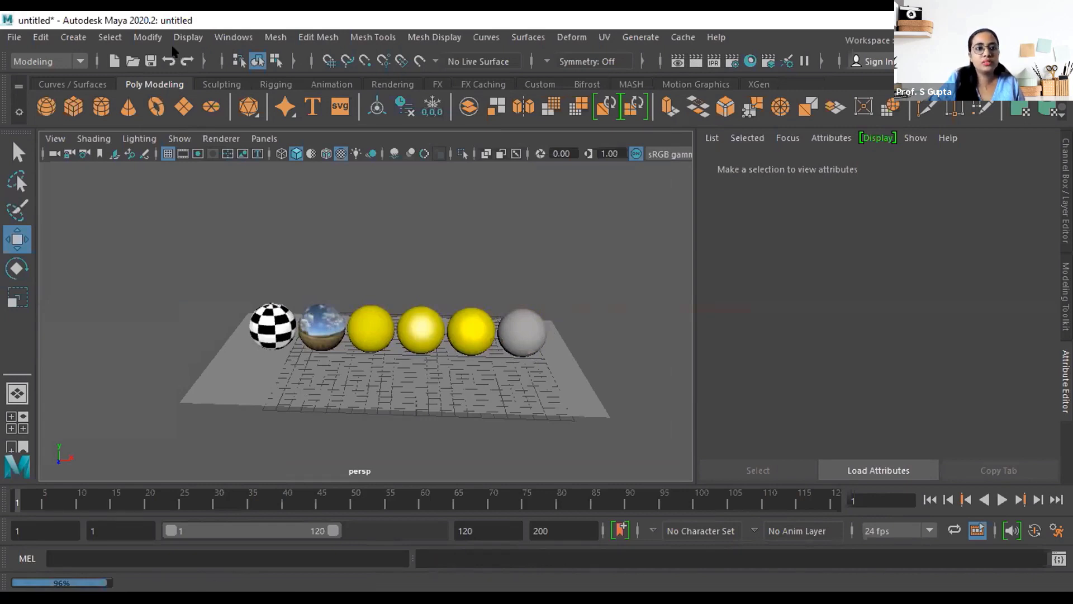
# Load Arnold's mtoa.mll again in the Plug-in Manager
pyautogui.click(233, 37)
pyautogui.moveTo(343, 186)
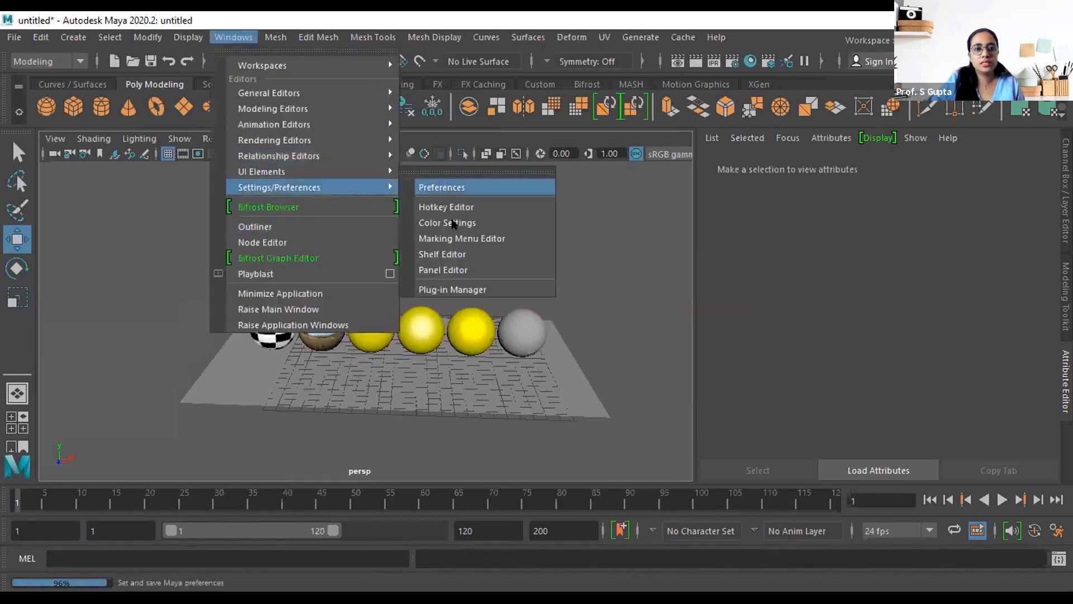
pyautogui.click(457, 289)
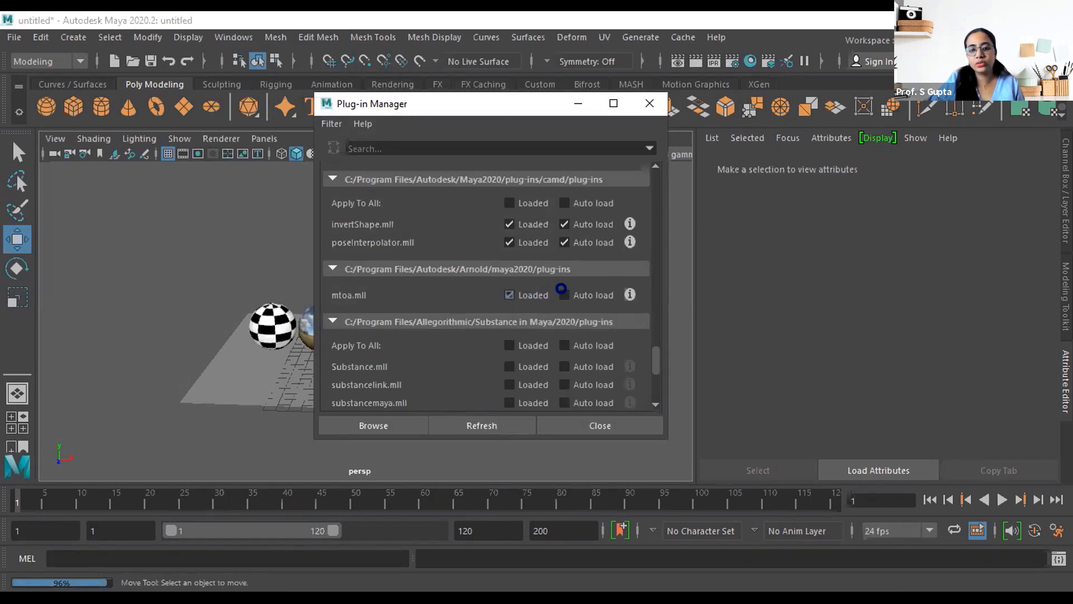
pyautogui.click(527, 312)
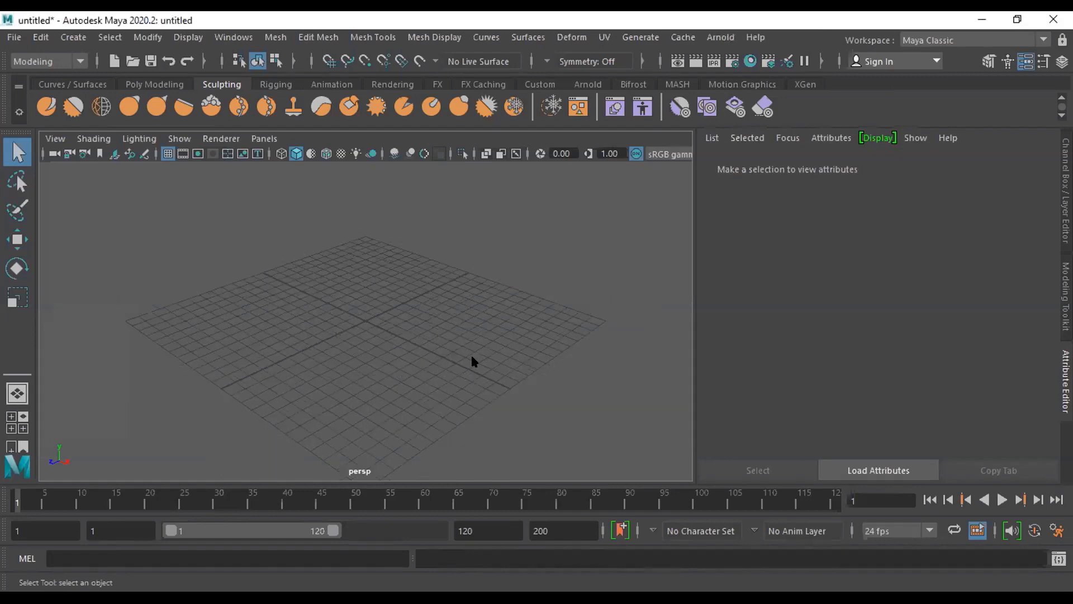
# Bring up the Poly Modeling tools for the empty scene
pyautogui.keyDown('alt'); pyautogui.moveTo(496, 367); pyautogui.dragTo(478, 250); pyautogui.keyUp('alt')
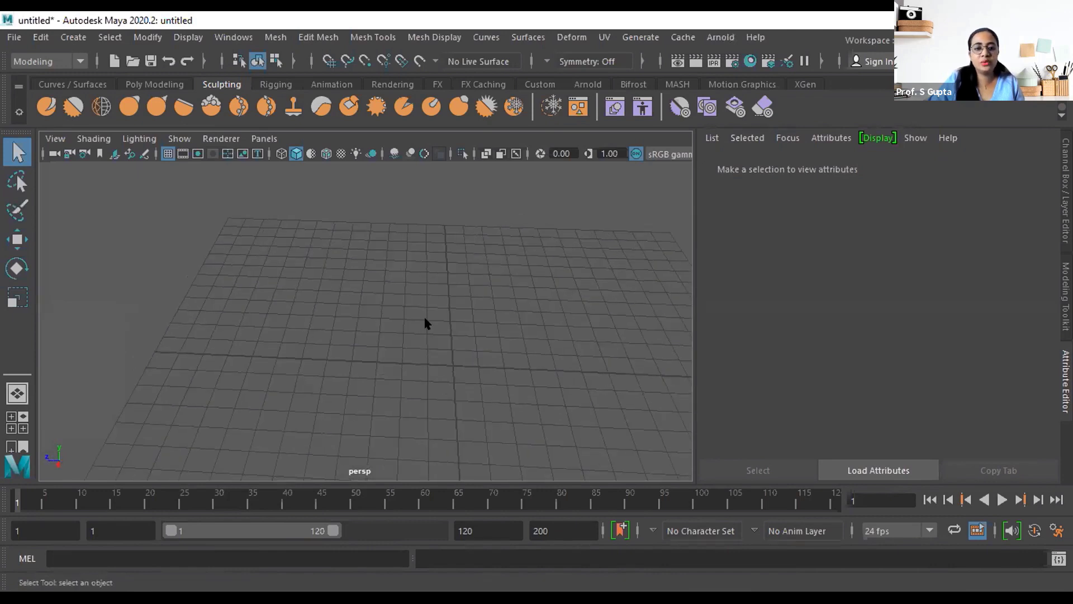
pyautogui.moveTo(371, 364)
pyautogui.keyDown('alt'); pyautogui.mouseDown()
pyautogui.moveTo(390, 354)
pyautogui.moveTo(488, 385)
pyautogui.moveTo(525, 338)
pyautogui.moveTo(425, 313)
pyautogui.mouseUp(); pyautogui.keyUp('alt')
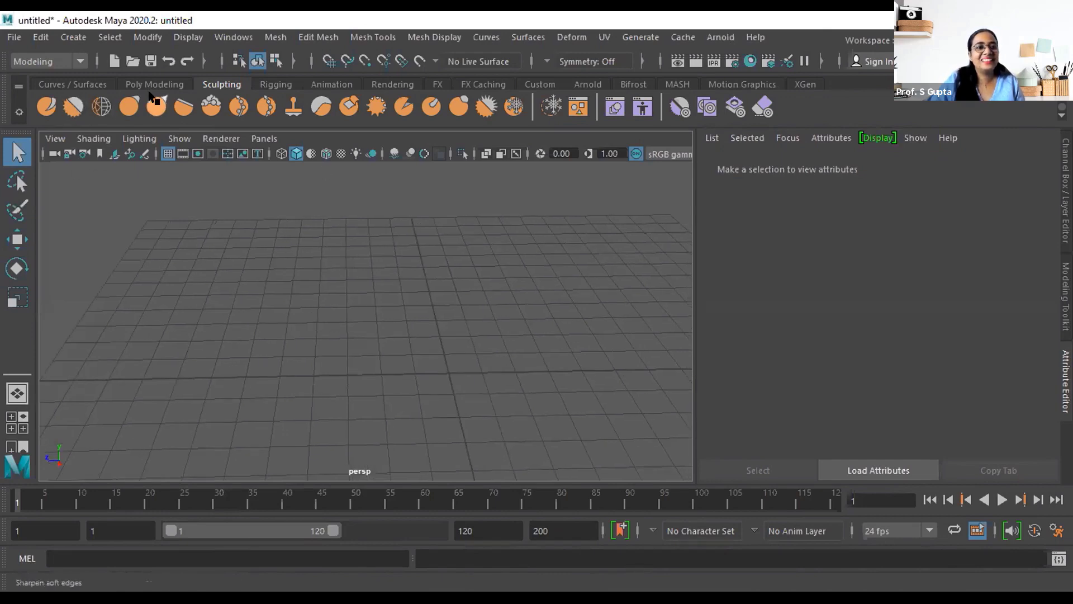
pyautogui.click(154, 83)
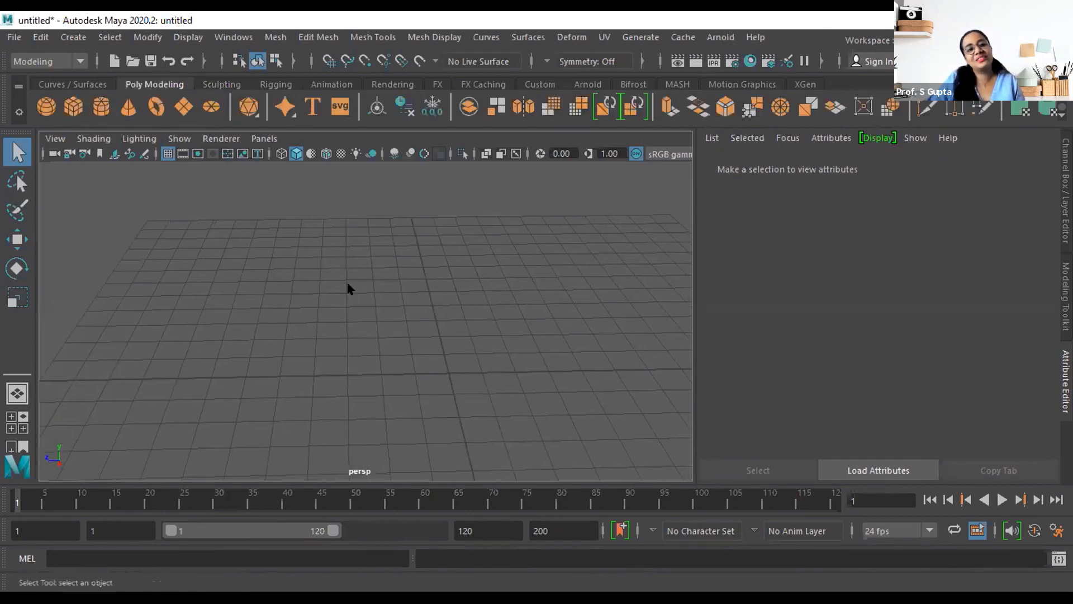
pyautogui.click(14, 37)
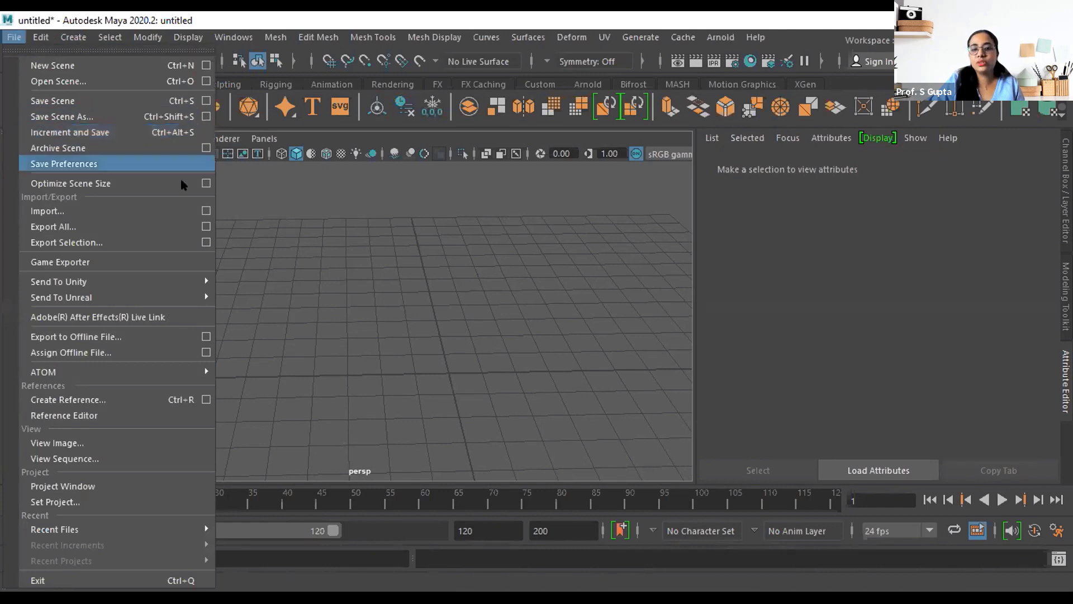
pyautogui.click(475, 346)
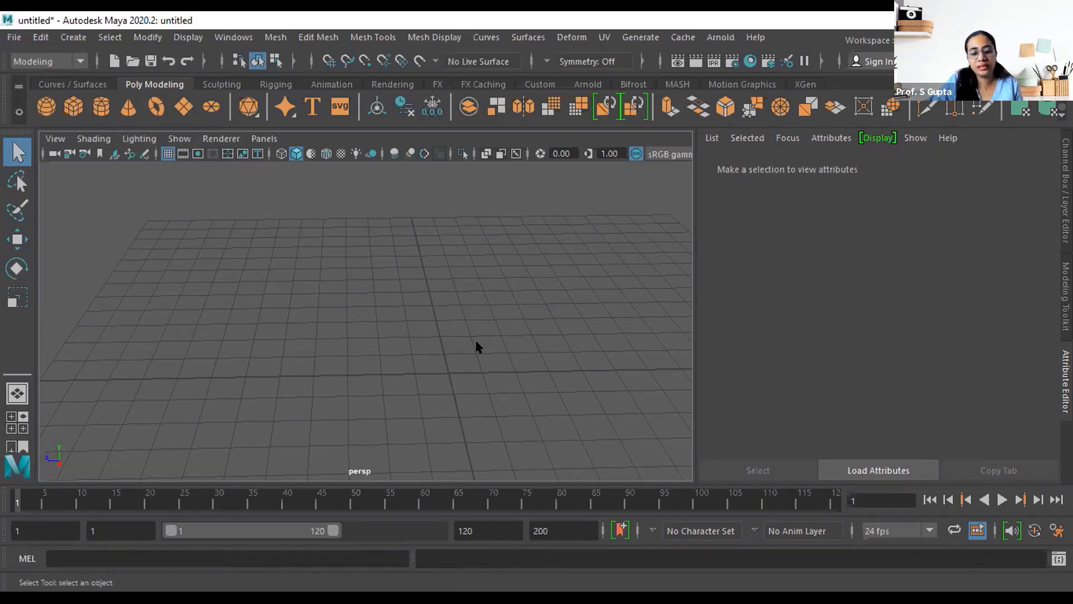
pyautogui.scroll(-5, 476, 347)
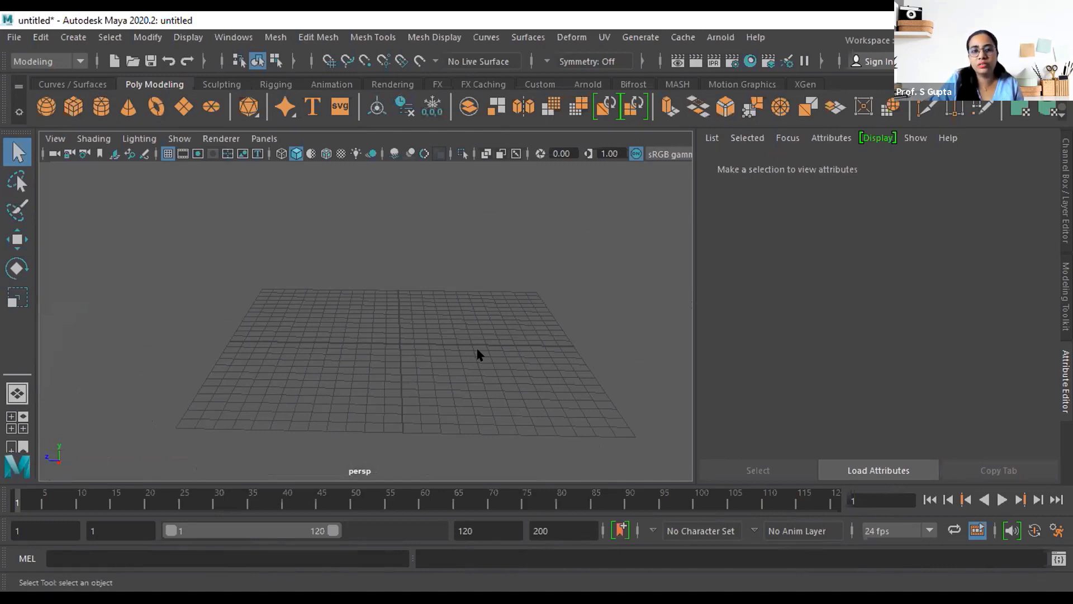
pyautogui.scroll(3, 457, 379)
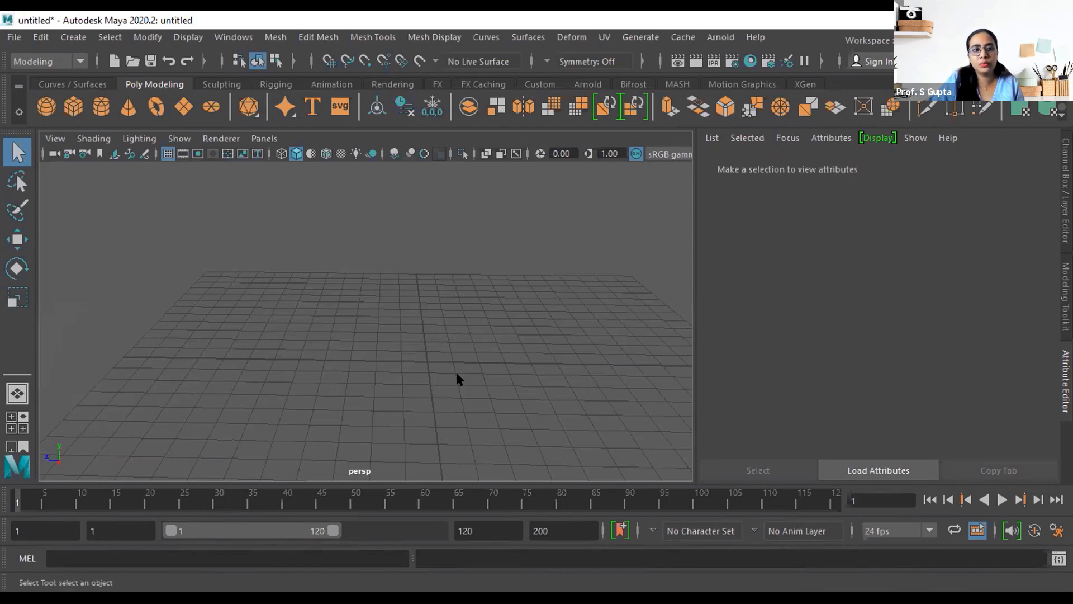
pyautogui.keyDown('alt'); pyautogui.moveTo(457, 380); pyautogui.dragTo(480, 394); pyautogui.keyUp('alt')
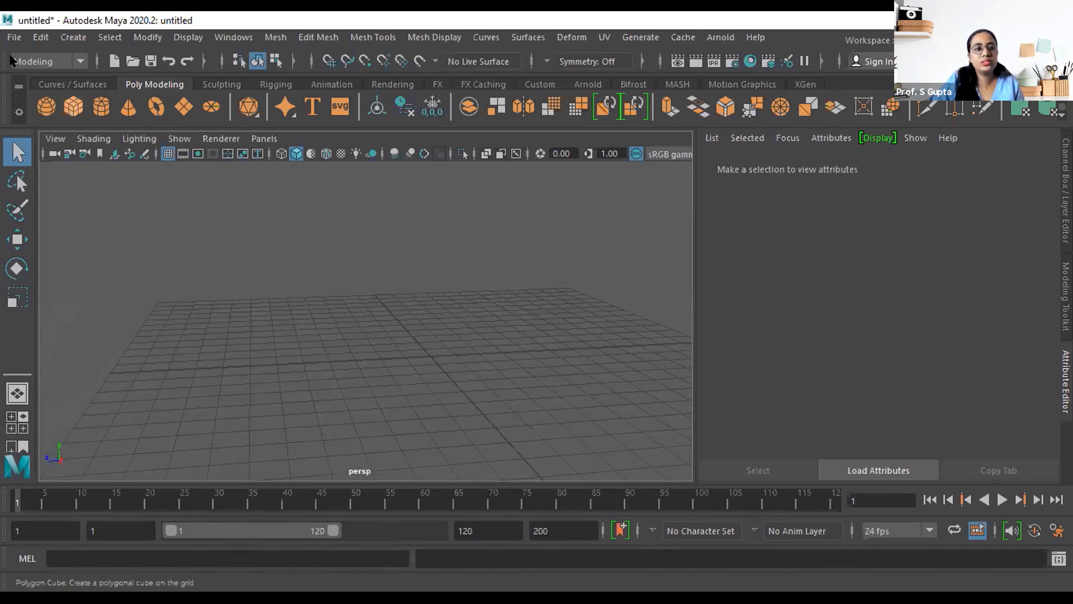
pyautogui.click(14, 37)
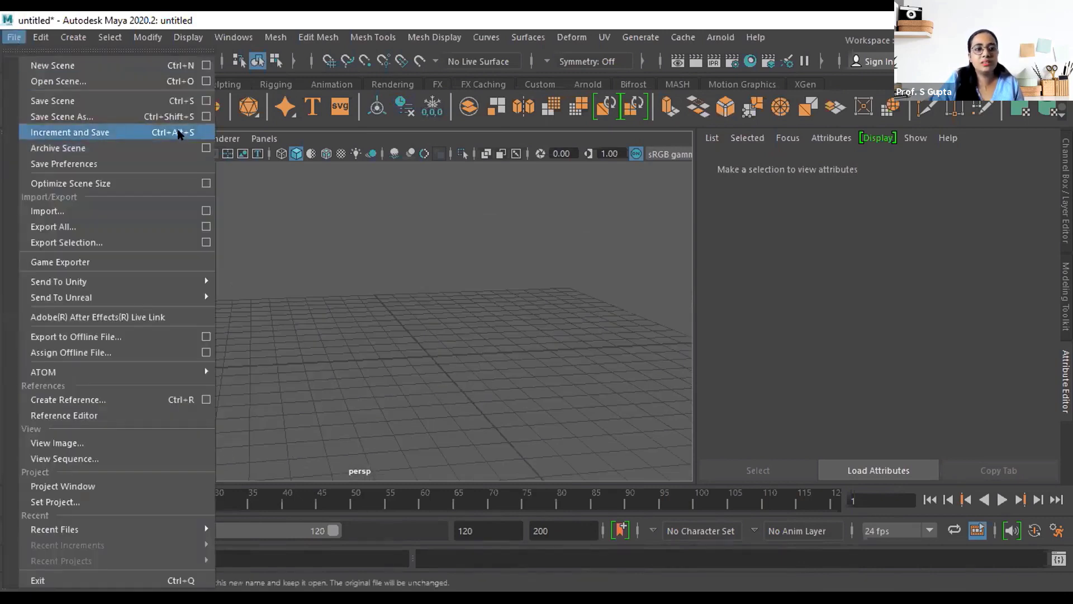
pyautogui.click(498, 364)
pyautogui.keyDown('alt'); pyautogui.moveTo(498, 364); pyautogui.dragTo(374, 334); pyautogui.keyUp('alt')
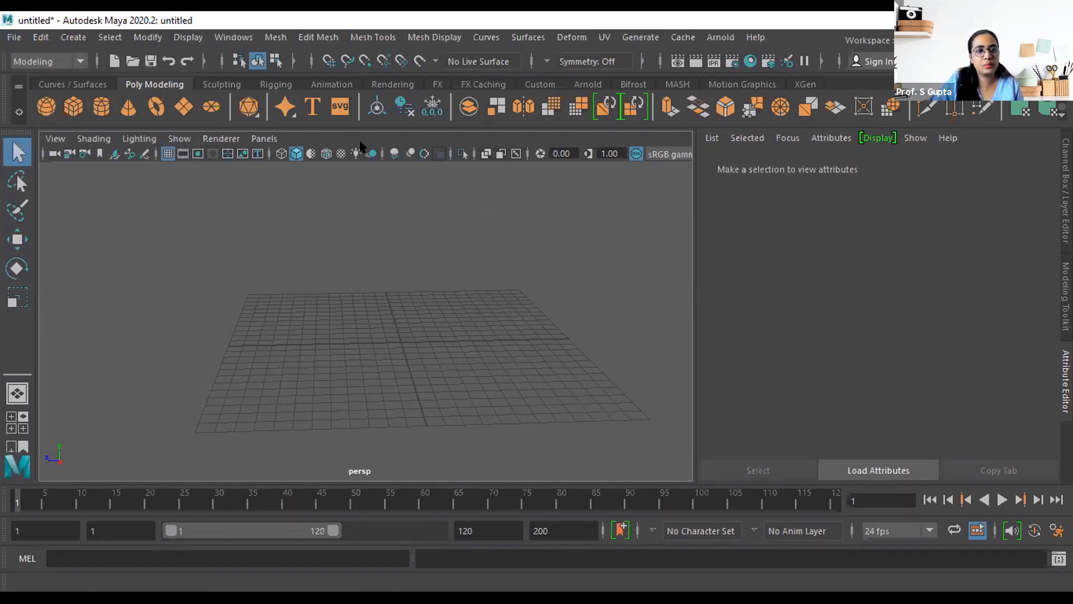
# Create a polygon plane at the origin and scale it up uniformly well beyond the grid
pyautogui.click(184, 107)
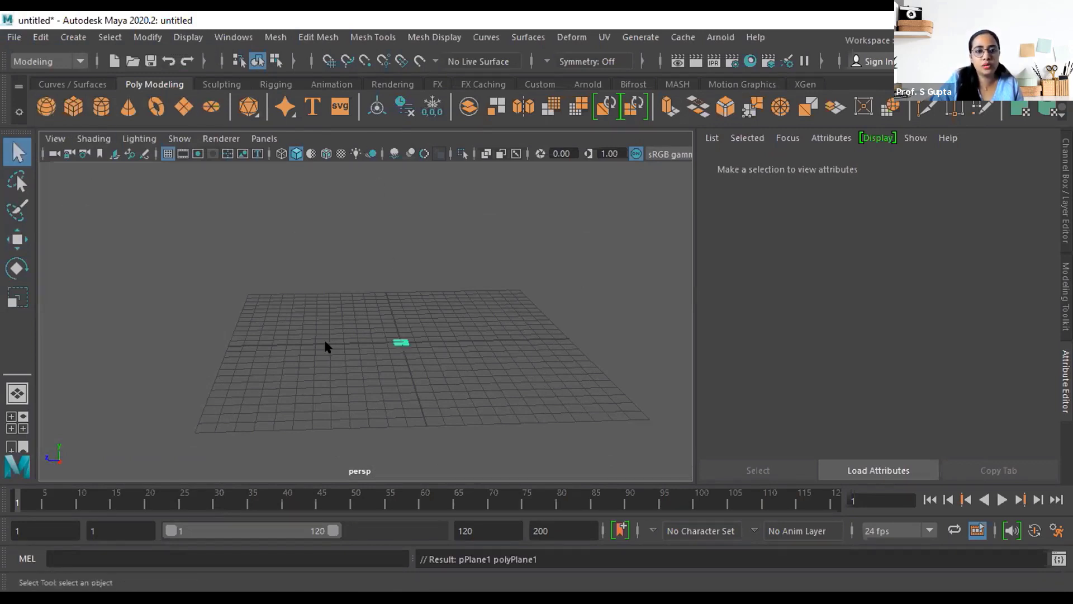
pyautogui.press('r')
pyautogui.moveTo(401, 342); pyautogui.dragTo(251, 146)
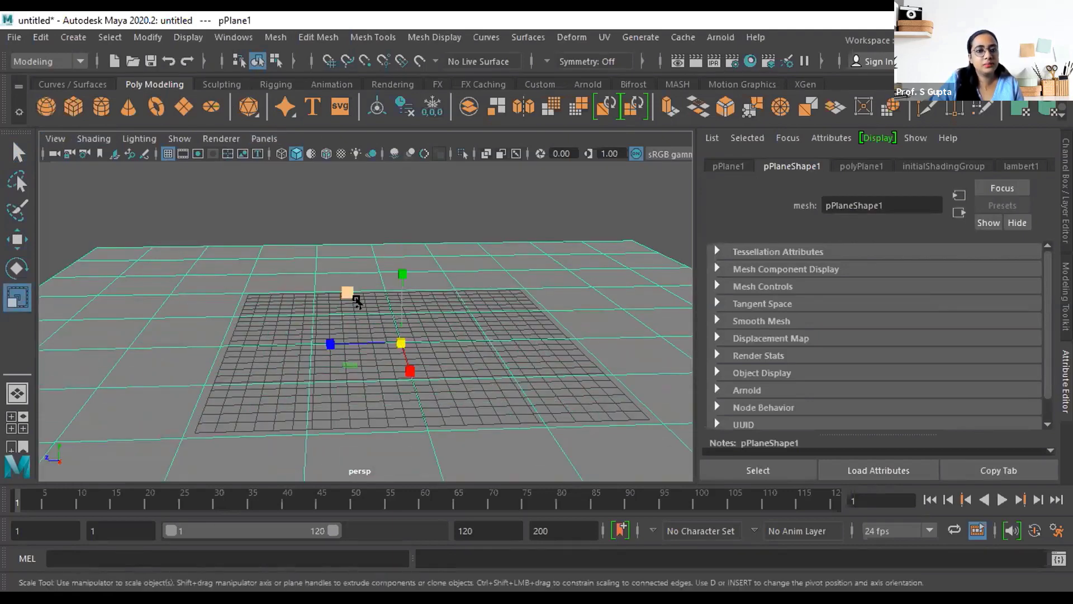
# Create a polygon sphere at the origin and scale it up uniformly to a large ball on the plane
pyautogui.click(46, 106)
pyautogui.press('w')
pyautogui.moveTo(380, 281); pyautogui.dragTo(383, 229)
pyautogui.press('r')
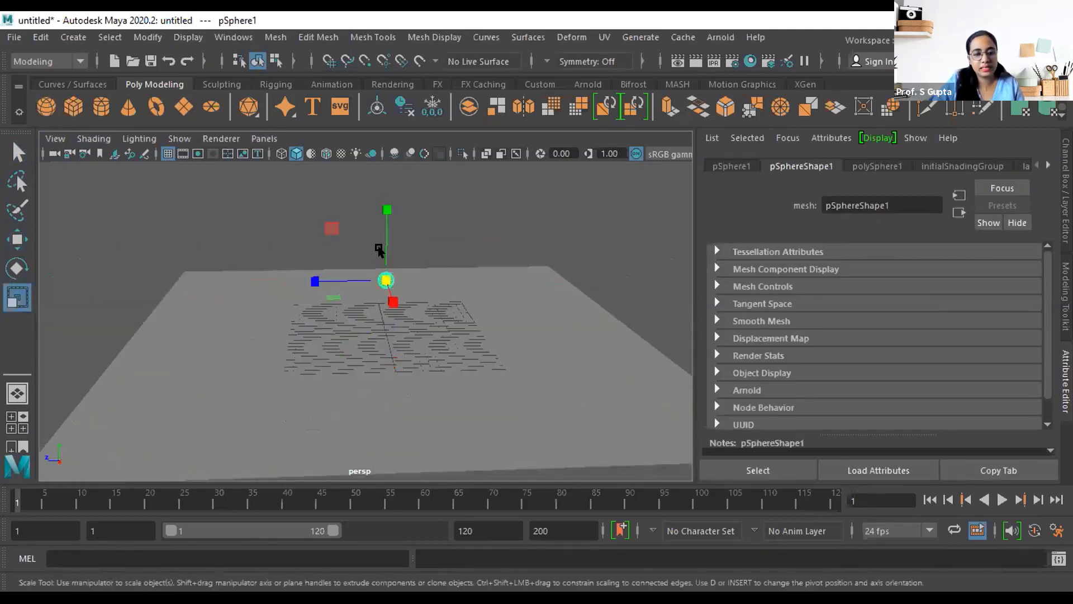
pyautogui.moveTo(386, 280); pyautogui.dragTo(495, 247)
# Raise the sphere about 11.2 cm along Y so it clears the ground plane
pyautogui.press('w')
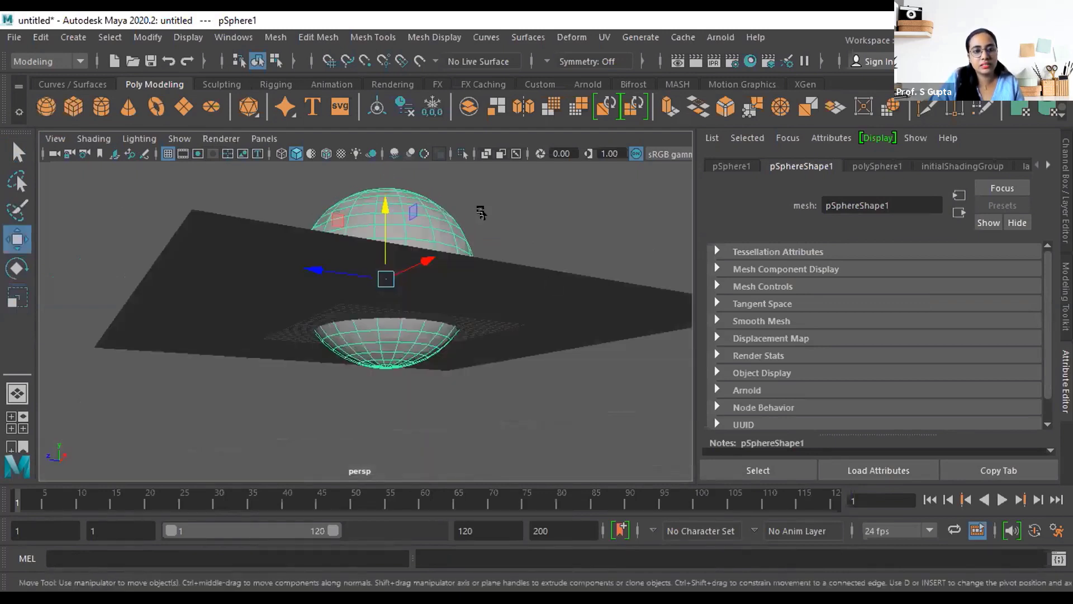
pyautogui.click(480, 212)
pyautogui.keyDown('alt'); pyautogui.moveTo(349, 202); pyautogui.dragTo(380, 244); pyautogui.keyUp('alt')
pyautogui.click(366, 207)
pyautogui.moveTo(366, 208); pyautogui.dragTo(383, 168)
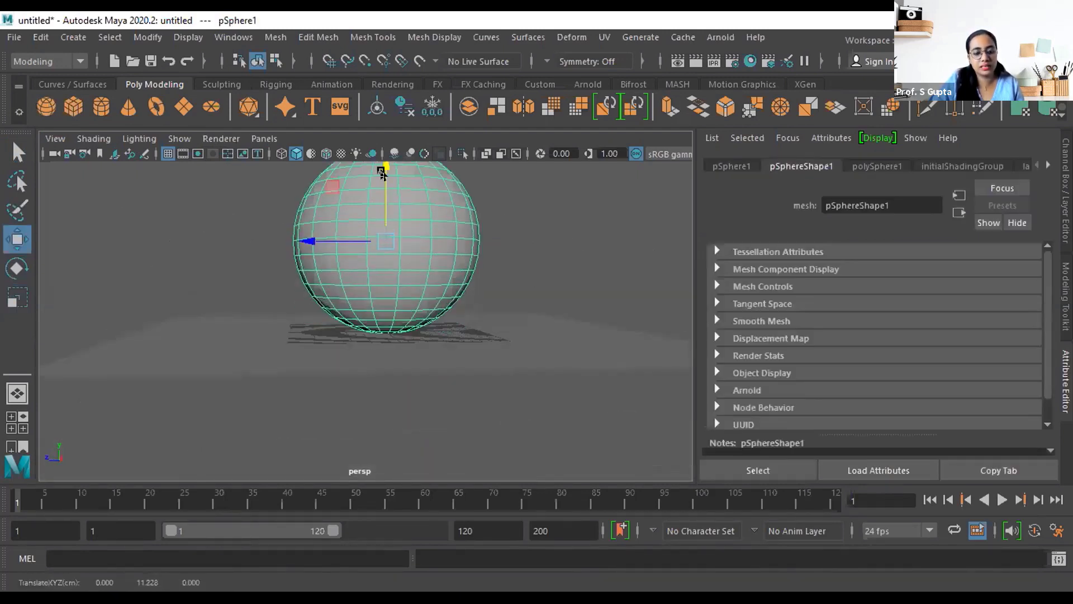
# Rescale the sphere uniformly, lower it to rest on the ground plane, and deselect it
pyautogui.press('r')
pyautogui.moveTo(377, 234); pyautogui.dragTo(438, 318)
pyautogui.press('w')
pyautogui.moveTo(378, 195); pyautogui.dragTo(377, 227)
pyautogui.click(566, 236)
pyautogui.keyDown('alt'); pyautogui.moveTo(569, 263); pyautogui.dragTo(501, 281); pyautogui.keyUp('alt')
pyautogui.scroll(4, 476, 293)
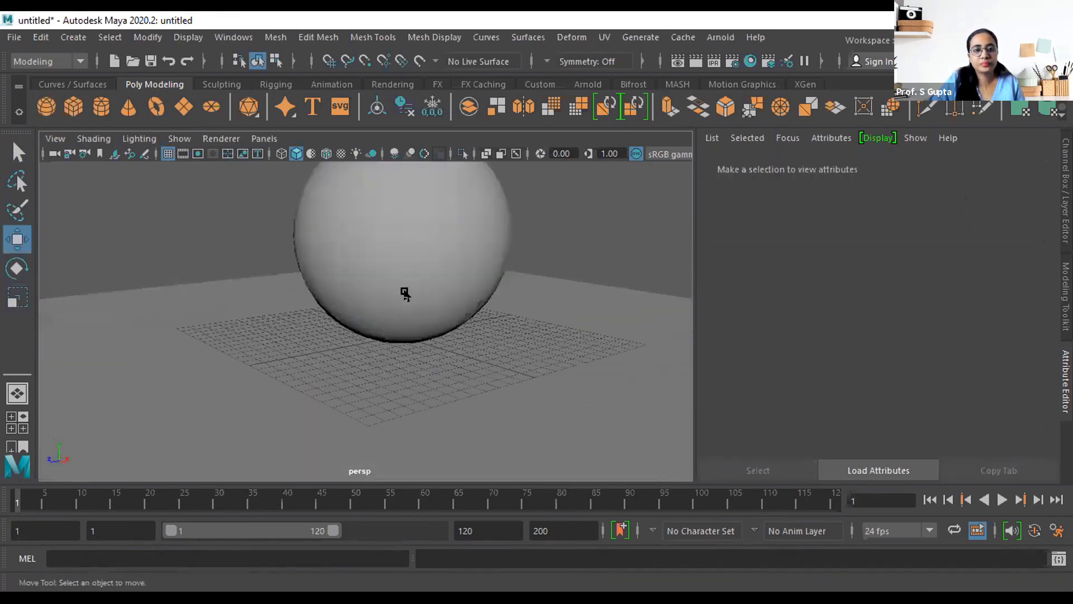
pyautogui.click(403, 292)
pyautogui.click(593, 274)
pyautogui.keyDown('alt'); pyautogui.moveTo(592, 276); pyautogui.dragTo(558, 281); pyautogui.keyUp('alt')
pyautogui.keyDown('alt'); pyautogui.moveTo(642, 236); pyautogui.dragTo(598, 298, button='middle'); pyautogui.keyUp('alt')
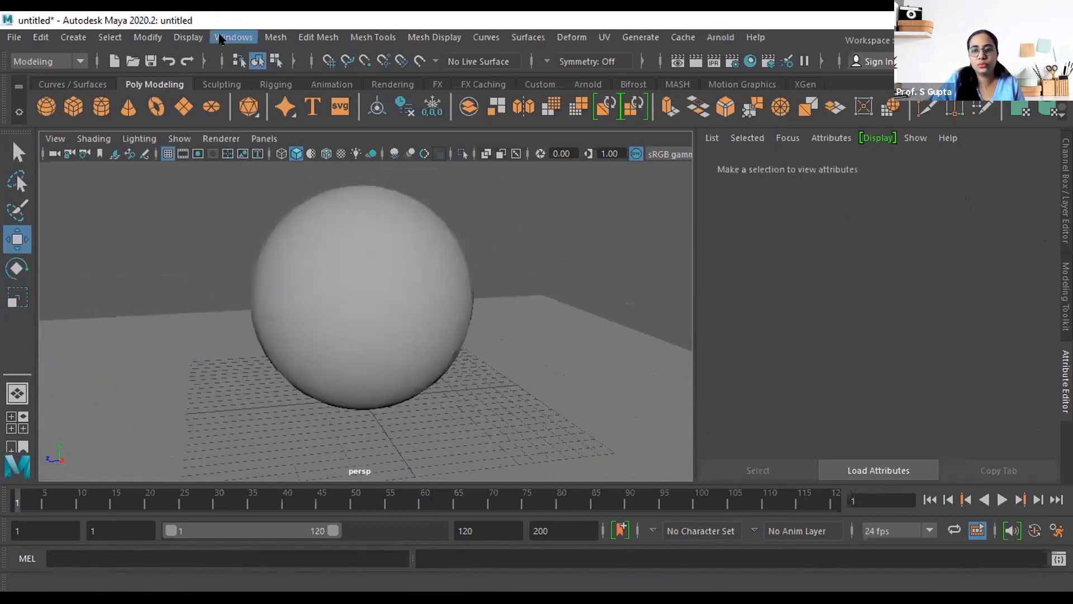
pyautogui.click(220, 39)
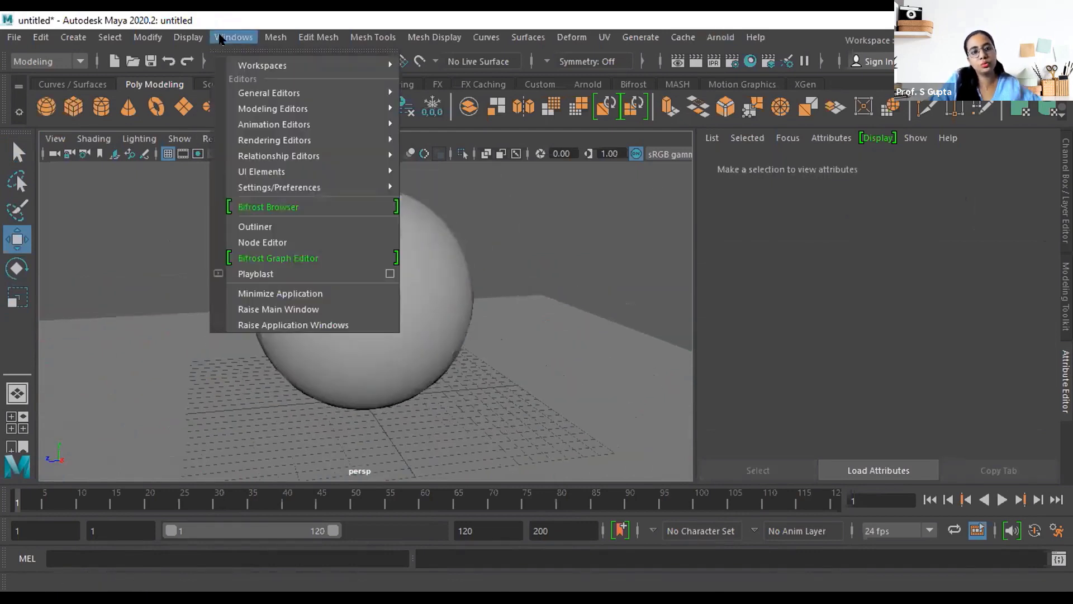
pyautogui.moveTo(308, 184)
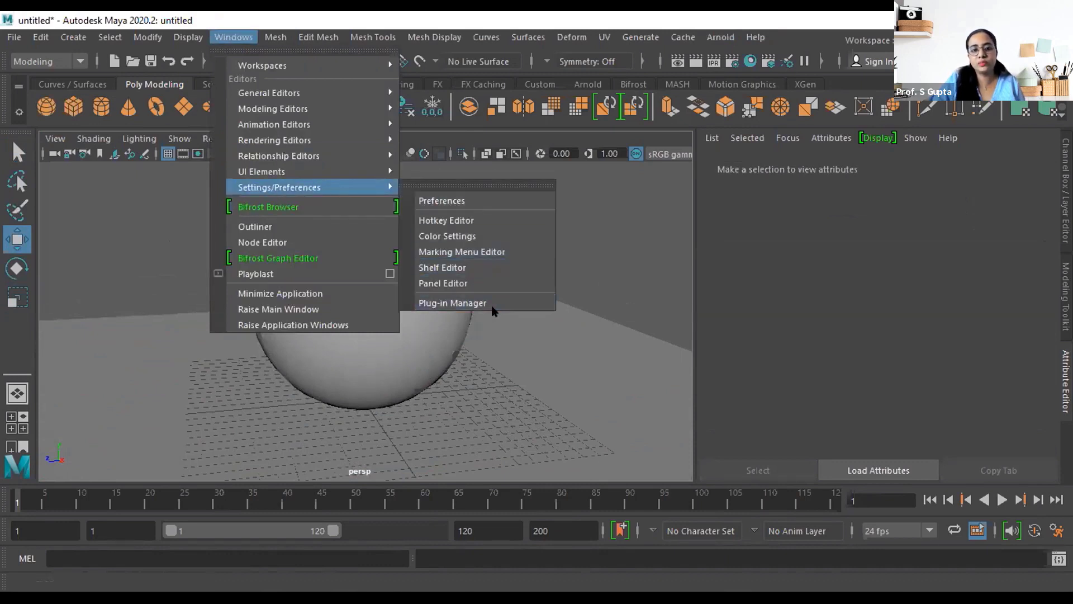
pyautogui.click(644, 271)
pyautogui.scroll(-5, 518, 322)
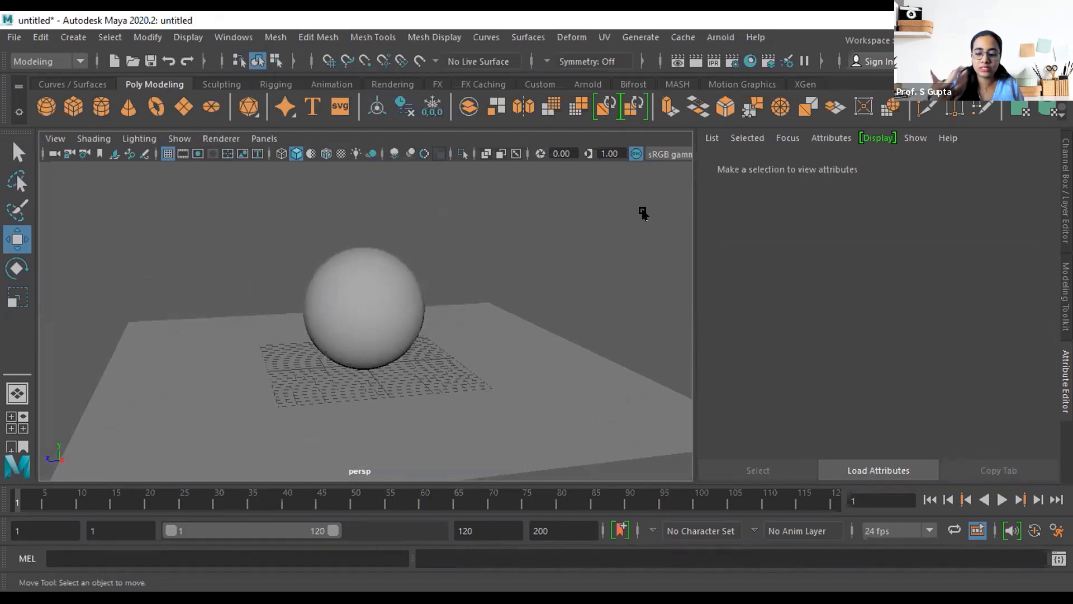
pyautogui.keyDown('alt'); pyautogui.moveTo(539, 285); pyautogui.dragTo(527, 253); pyautogui.keyUp('alt')
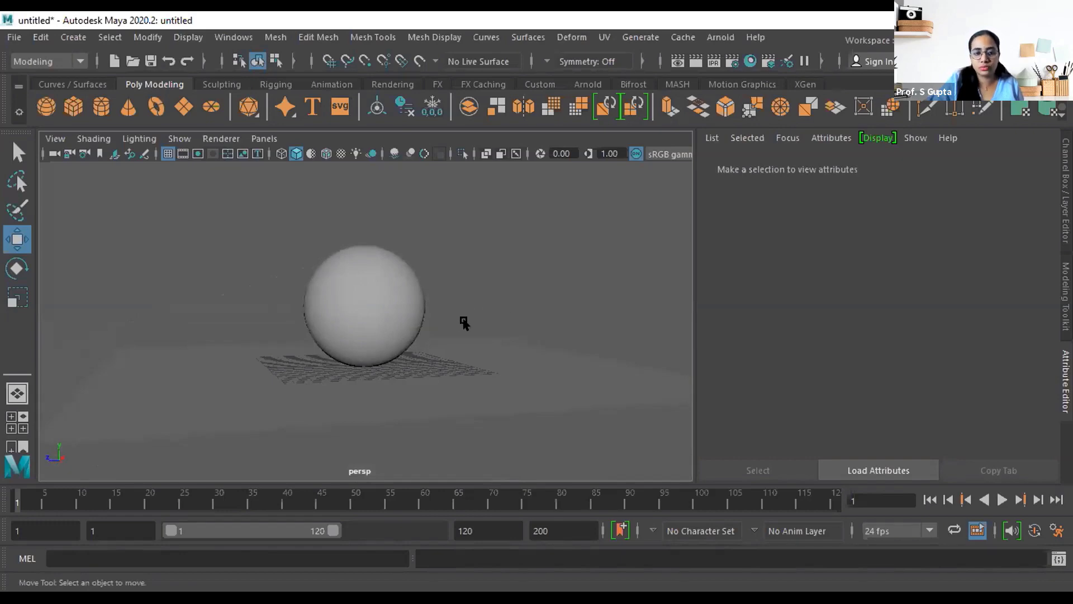
# Select the sphere and check the renderer and common output options in the Render Settings, and close them
pyautogui.scroll(5, 463, 322)
pyautogui.click(417, 347)
pyautogui.keyDown('alt'); pyautogui.moveTo(417, 347); pyautogui.dragTo(492, 335); pyautogui.keyUp('alt')
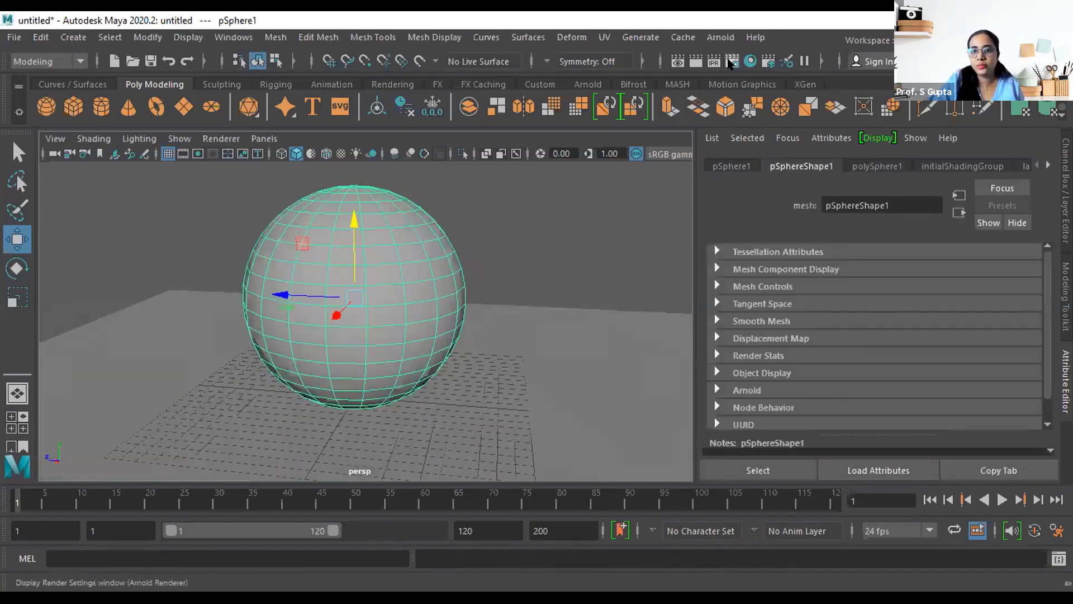
pyautogui.click(727, 62)
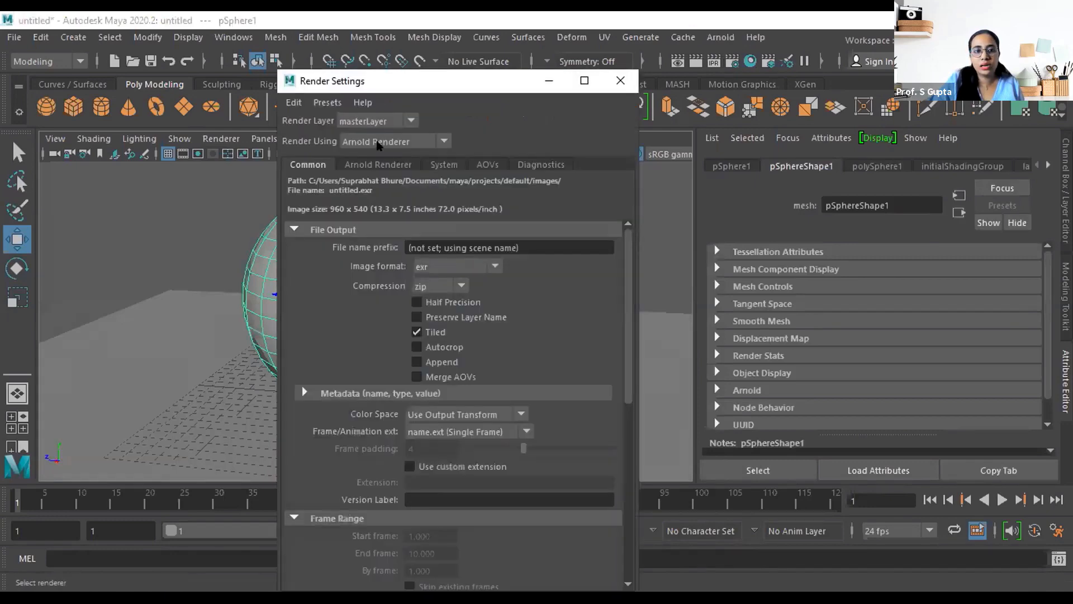
pyautogui.click(620, 80)
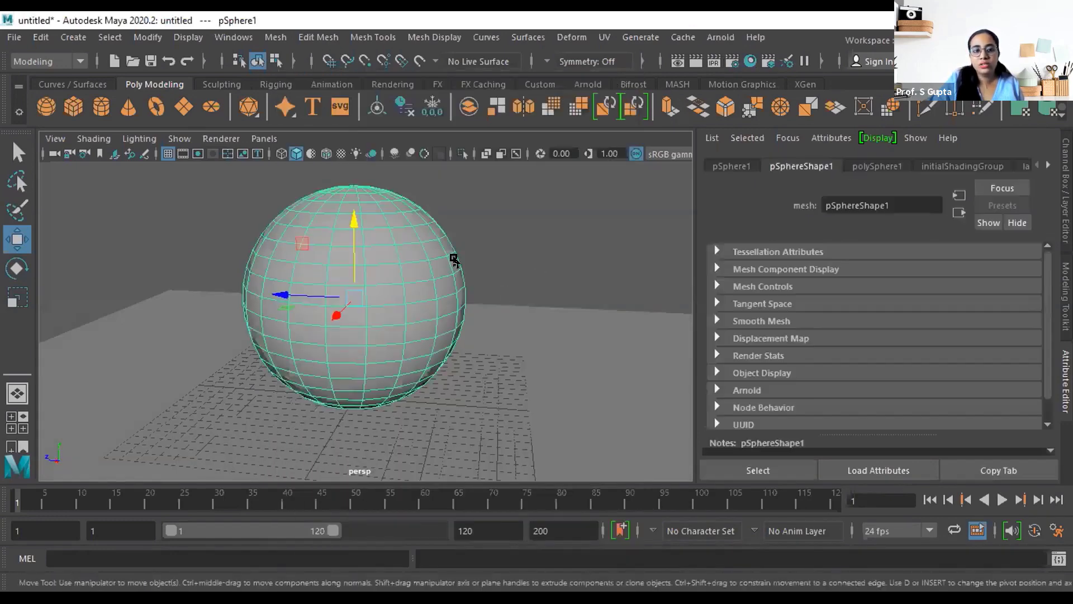
pyautogui.click(727, 63)
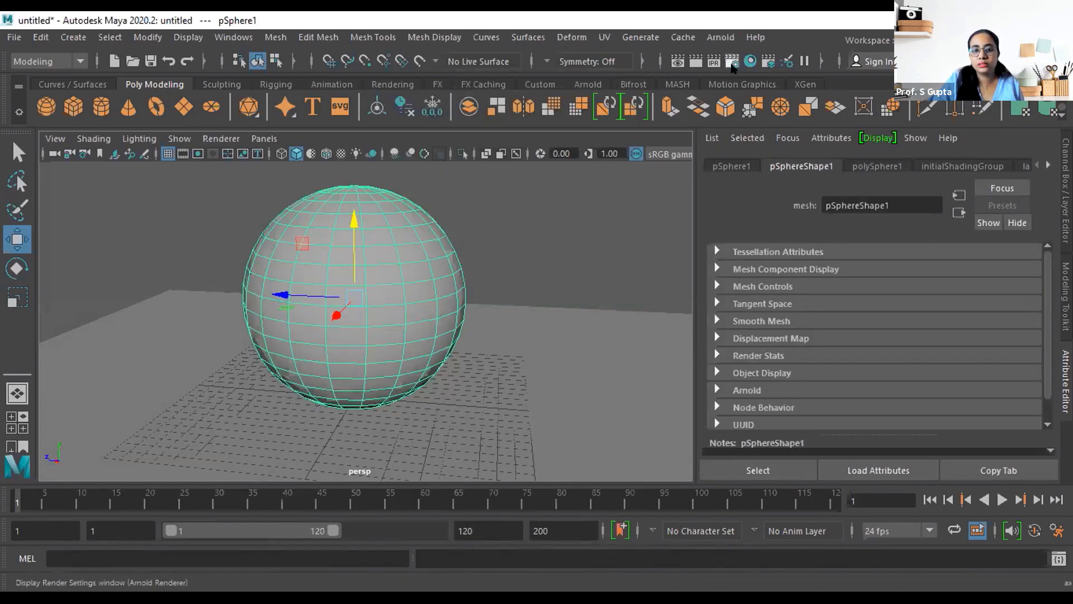
pyautogui.click(623, 80)
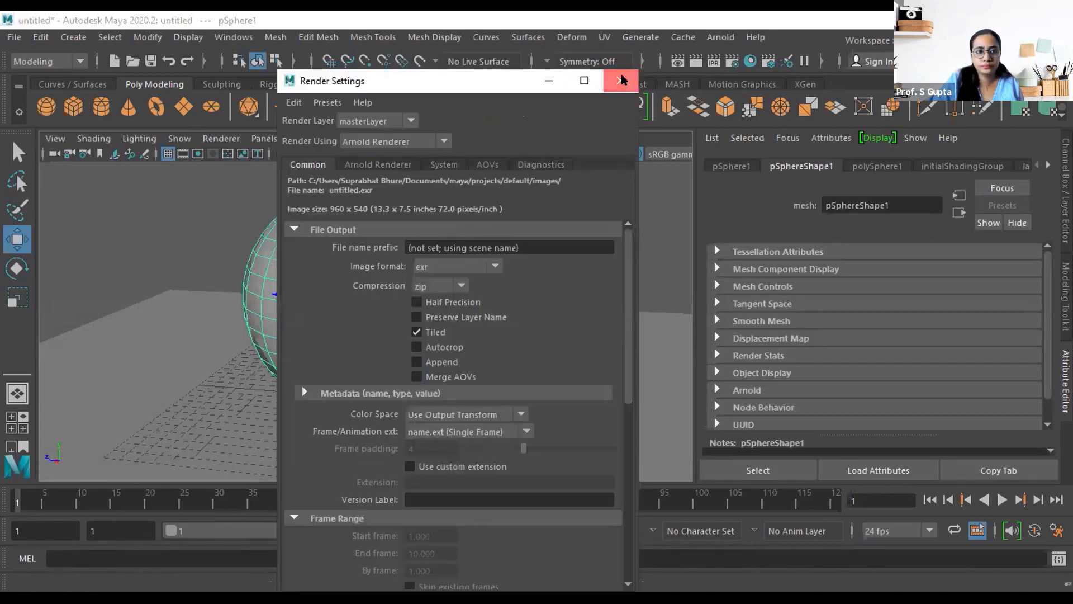
# Assign a new Arnold aiStandardSurface material to the large sphere
pyautogui.click(531, 240)
pyautogui.click(402, 326)
pyautogui.keyDown('alt'); pyautogui.moveTo(541, 268); pyautogui.dragTo(538, 287); pyautogui.keyUp('alt')
pyautogui.click(537, 287)
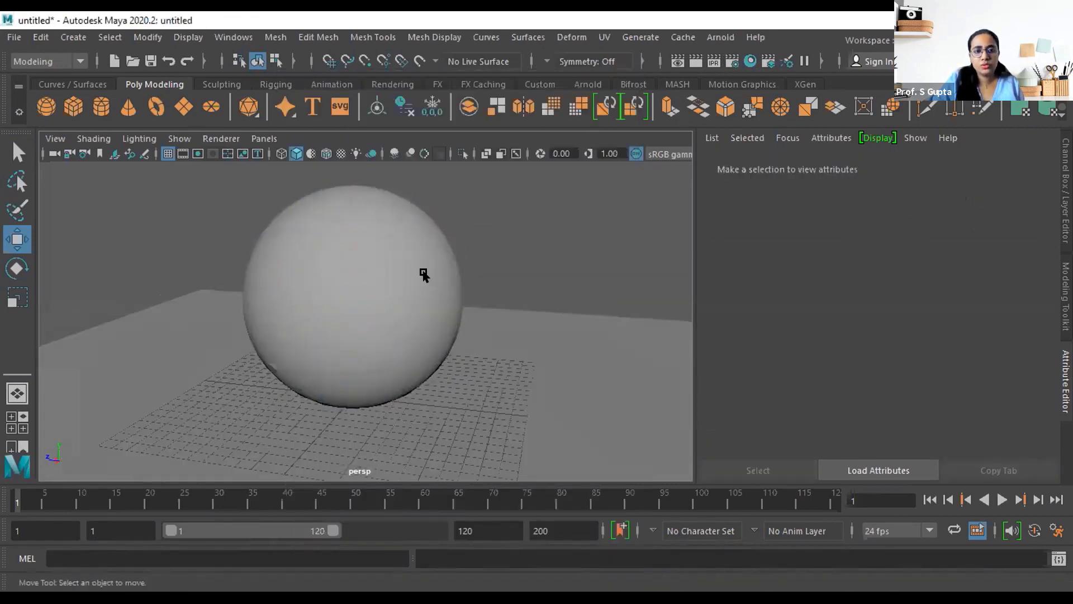
pyautogui.click(424, 275)
pyautogui.moveTo(422, 261); pyautogui.dragTo(411, 587, button='right')
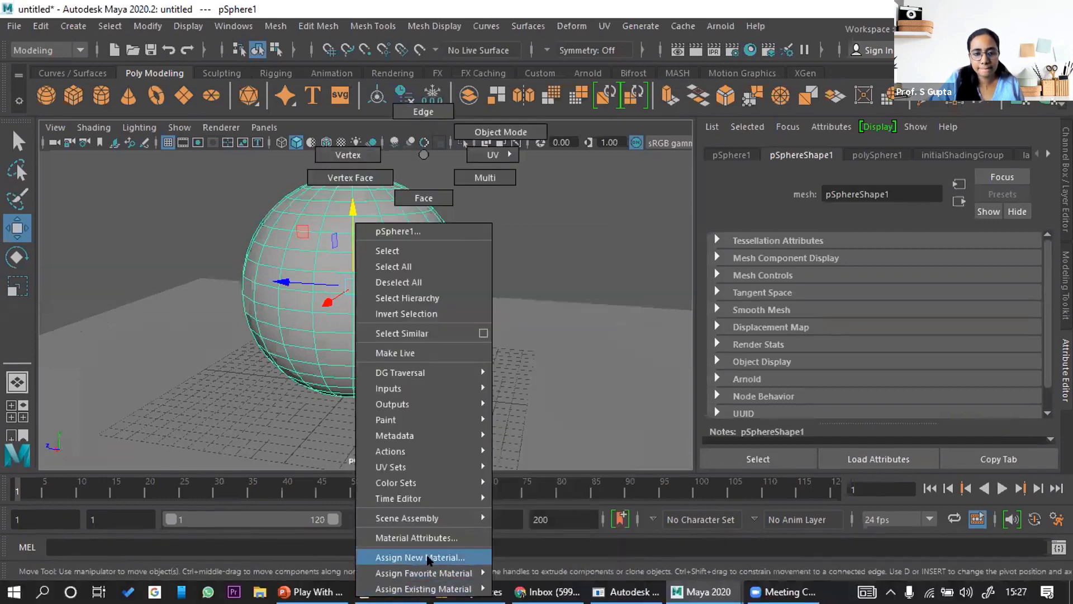
pyautogui.click(428, 558)
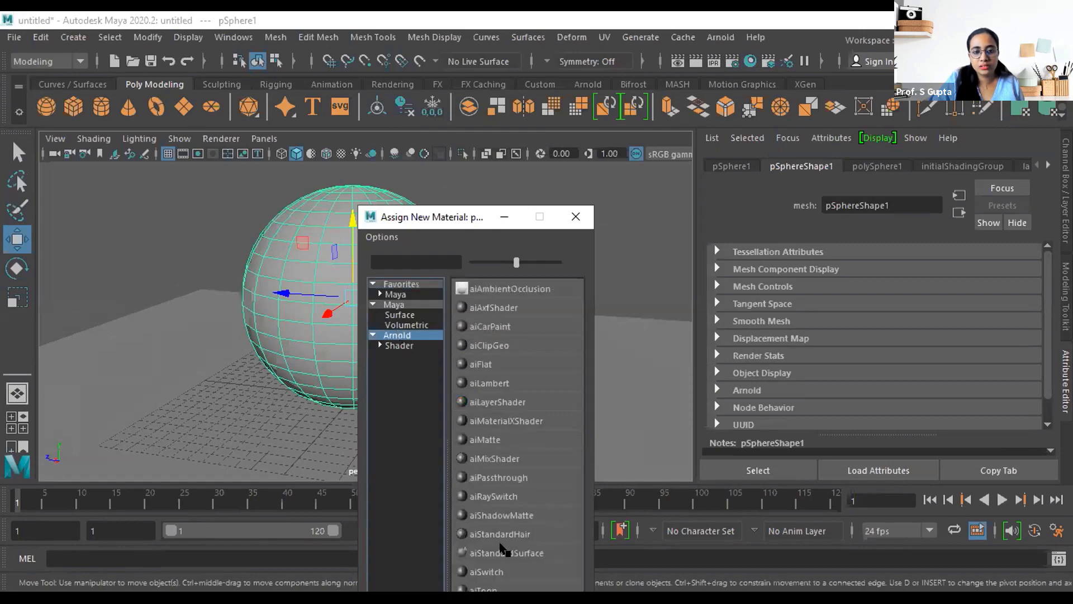
pyautogui.click(506, 553)
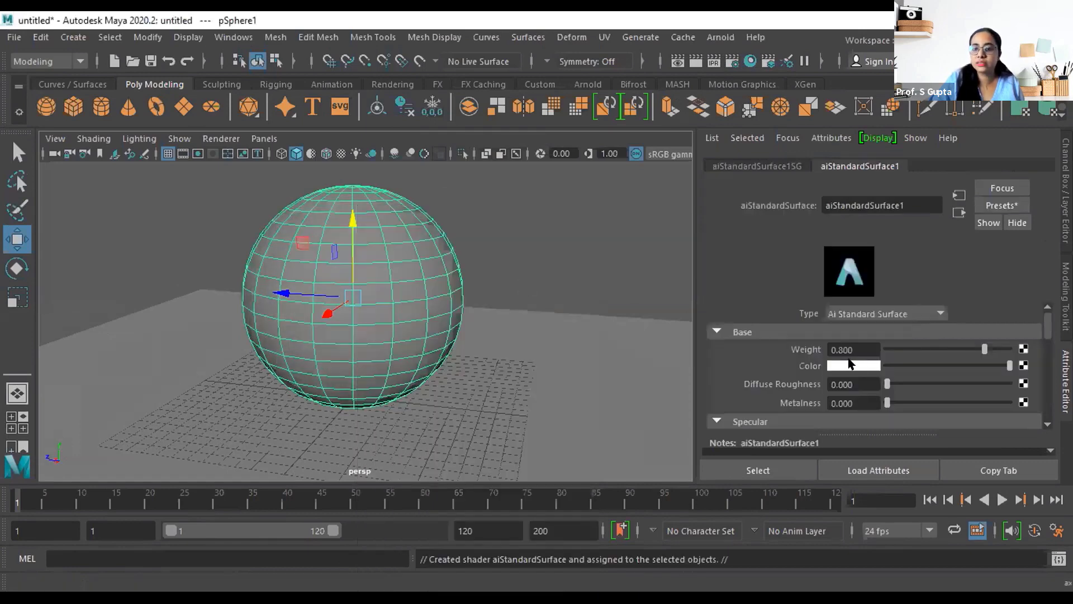
pyautogui.keyDown('alt'); pyautogui.moveTo(491, 297); pyautogui.dragTo(562, 257); pyautogui.keyUp('alt')
pyautogui.keyDown('alt'); pyautogui.moveTo(566, 283); pyautogui.dragTo(573, 326, button='middle'); pyautogui.keyUp('alt')
pyautogui.keyDown('alt'); pyautogui.moveTo(574, 326); pyautogui.dragTo(477, 350); pyautogui.keyUp('alt')
pyautogui.click(537, 294)
pyautogui.scroll(-5, 502, 284)
pyautogui.scroll(5, 505, 323)
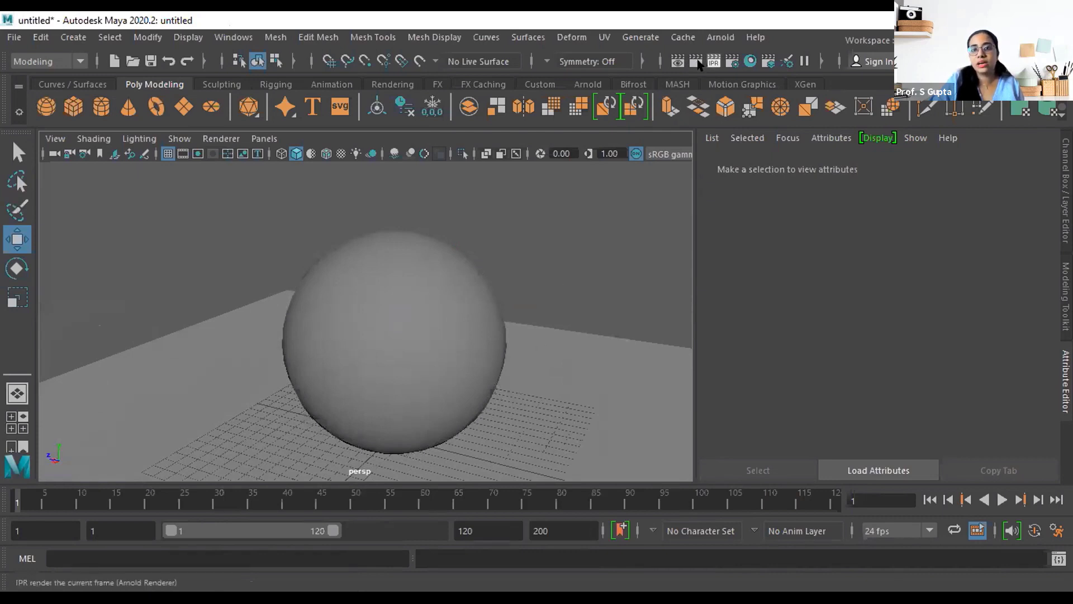
pyautogui.click(709, 37)
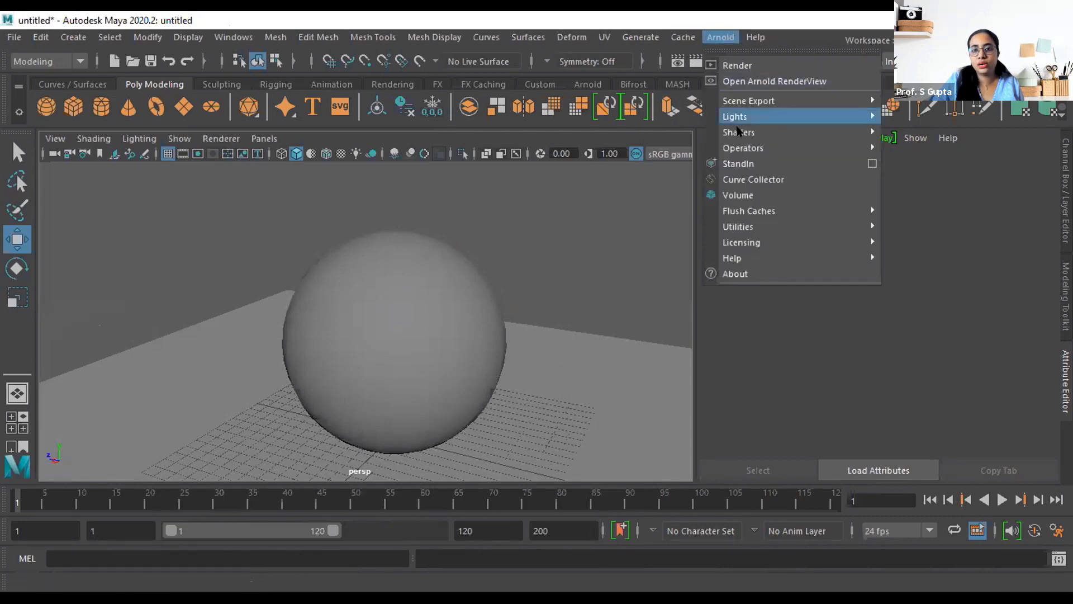
pyautogui.moveTo(748, 120)
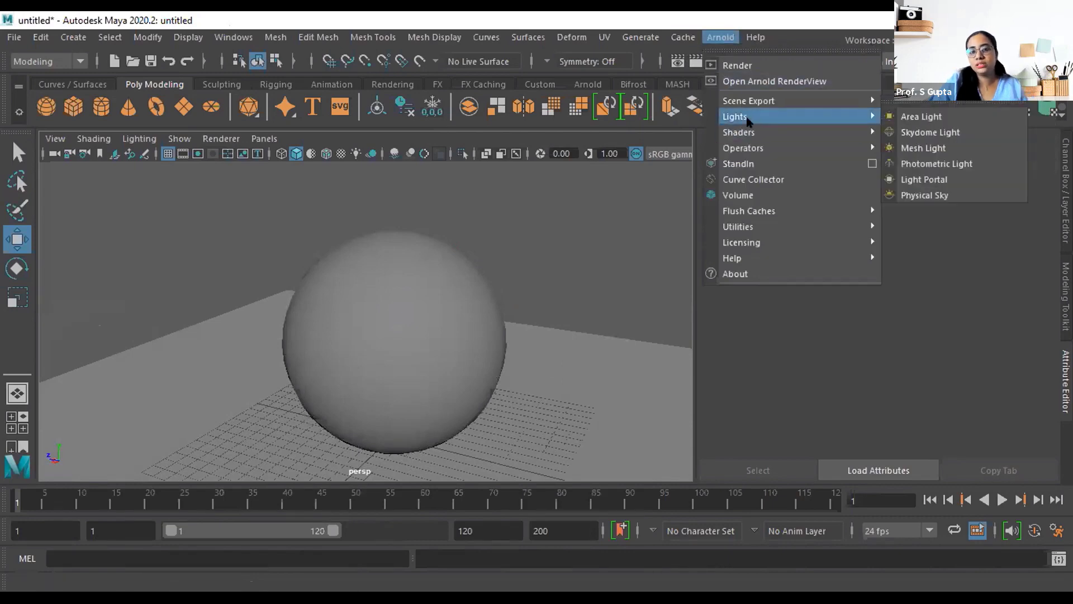
pyautogui.click(482, 335)
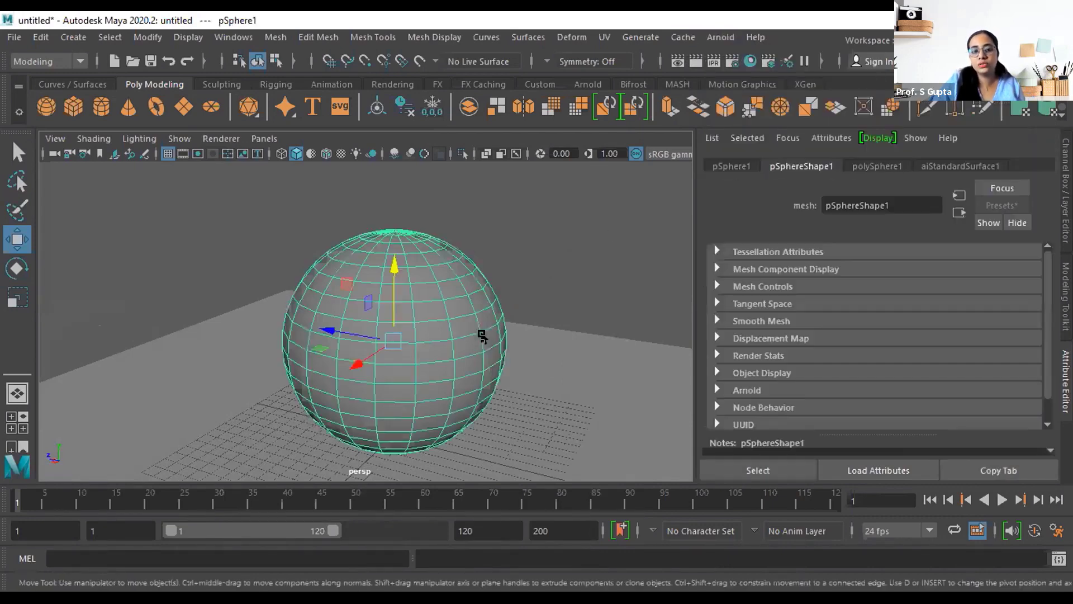
# Add an Arnold Skydome Light to the scene
pyautogui.click(569, 285)
pyautogui.scroll(-4, 569, 285)
pyautogui.keyDown('alt'); pyautogui.moveTo(388, 371); pyautogui.dragTo(503, 364); pyautogui.keyUp('alt')
pyautogui.scroll(4, 479, 347)
pyautogui.click(417, 348)
pyautogui.keyDown('alt'); pyautogui.moveTo(552, 308); pyautogui.dragTo(510, 329); pyautogui.keyUp('alt')
pyautogui.click(721, 37)
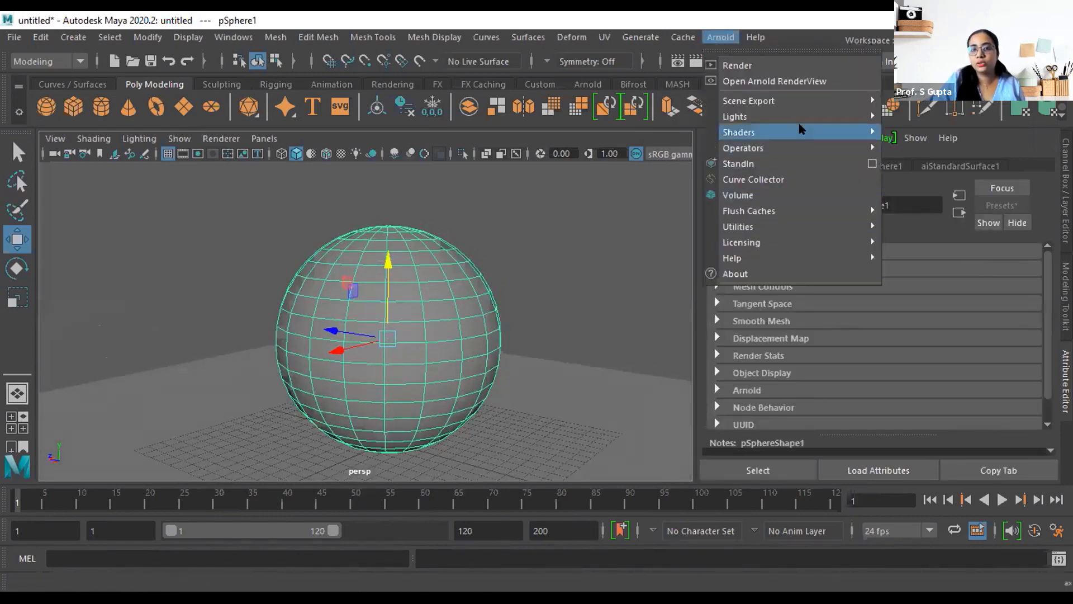
pyautogui.moveTo(798, 115)
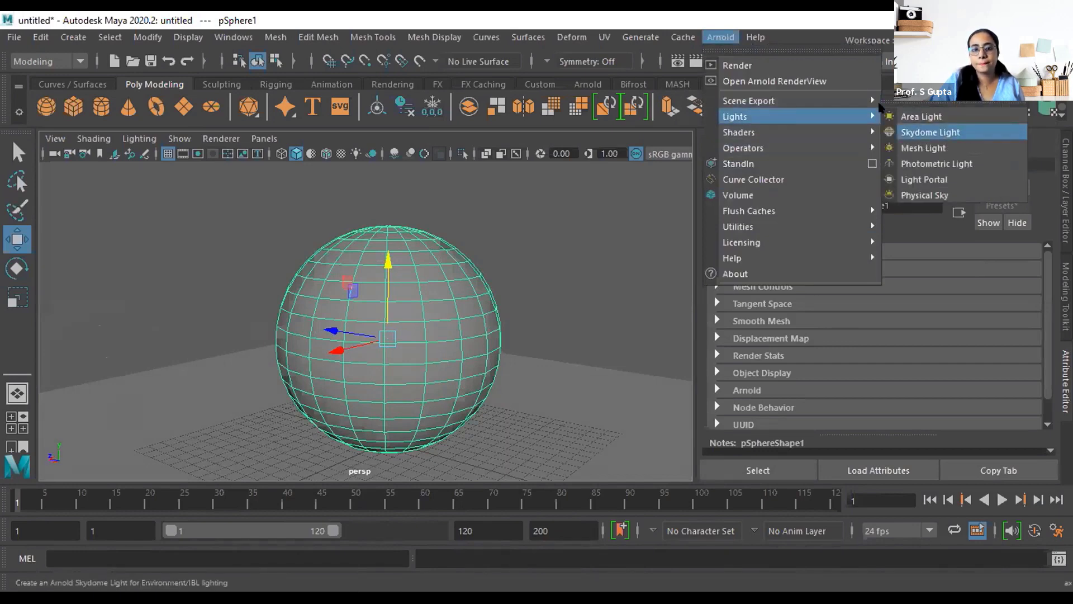
pyautogui.click(930, 132)
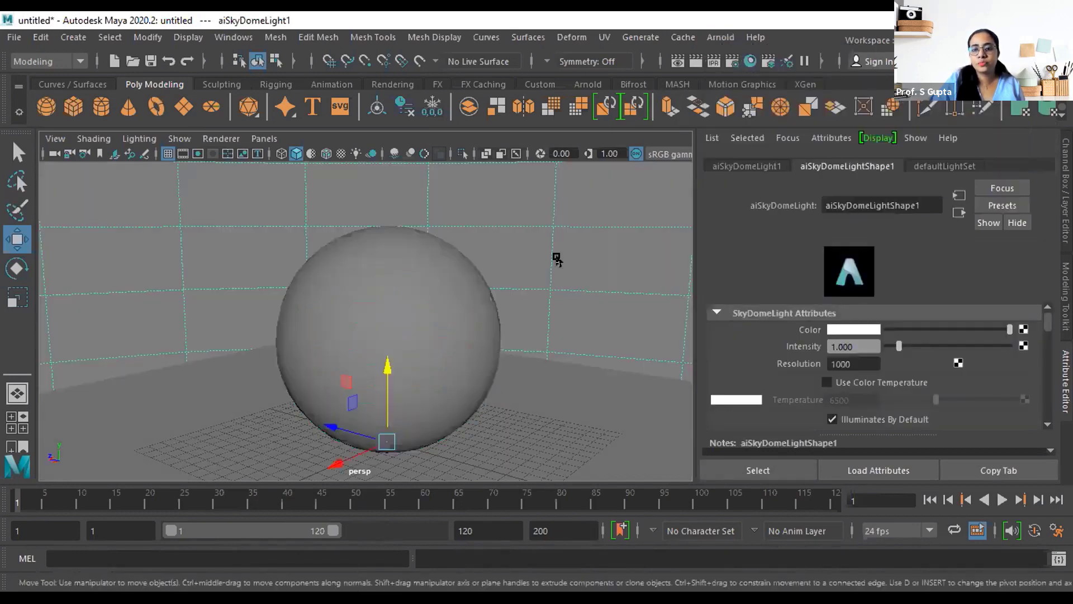
# Render the current frame with Arnold, inspect the skydome-lit sphere and plane, and close the render
pyautogui.click(474, 262)
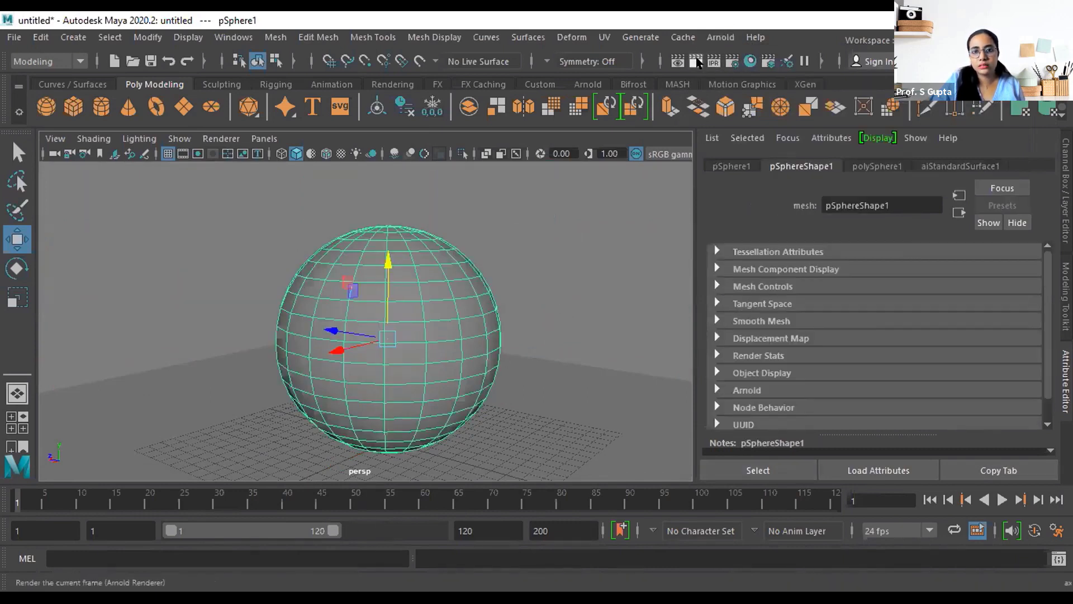
pyautogui.click(696, 61)
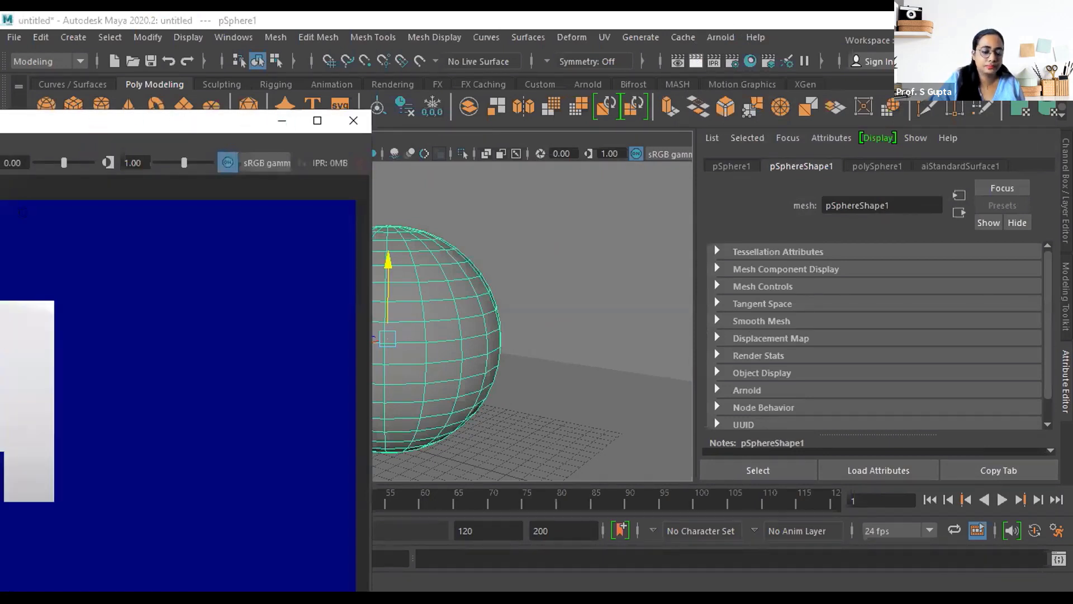
pyautogui.moveTo(1, 107); pyautogui.dragTo(480, 76)
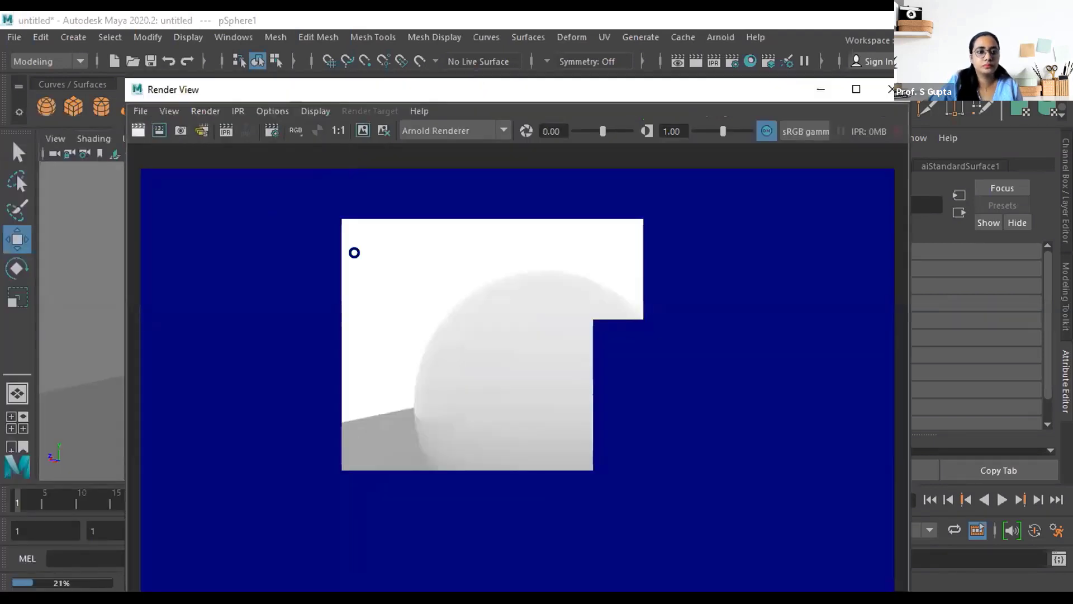
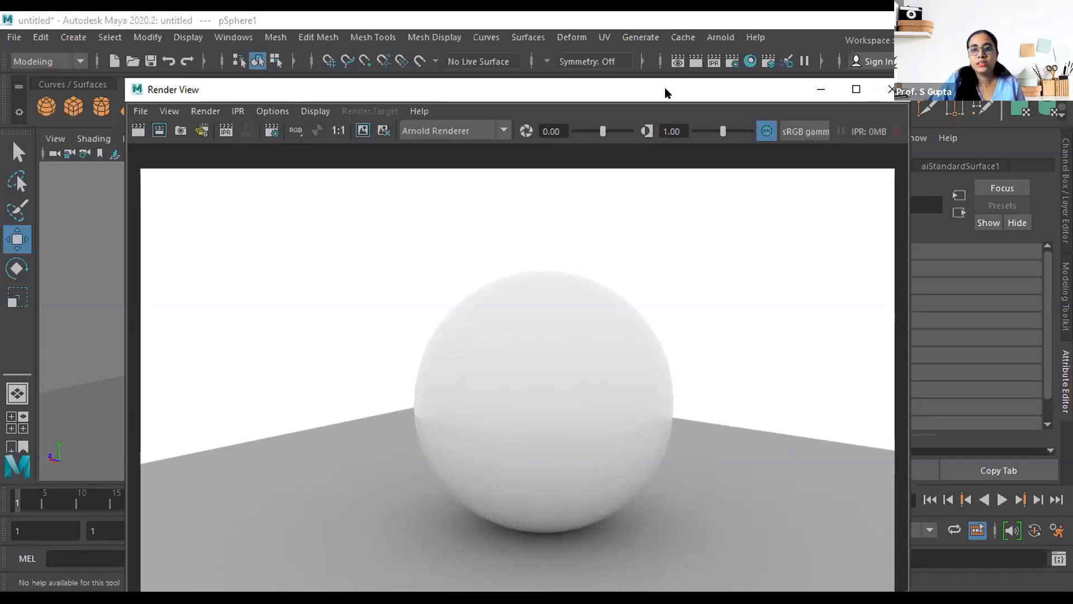
pyautogui.moveTo(665, 87); pyautogui.dragTo(605, 79)
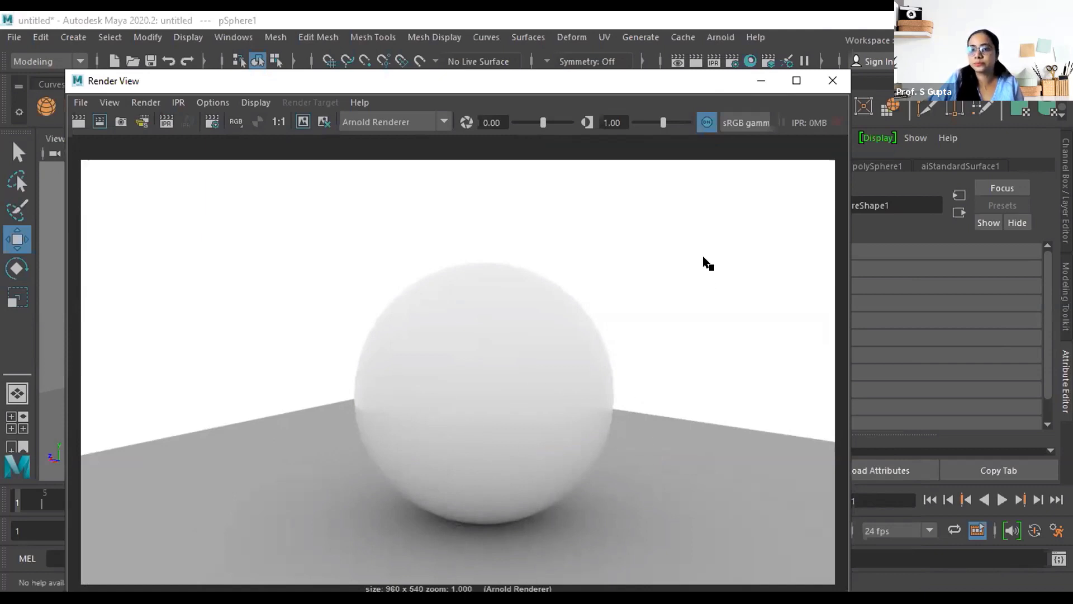
pyautogui.click(832, 80)
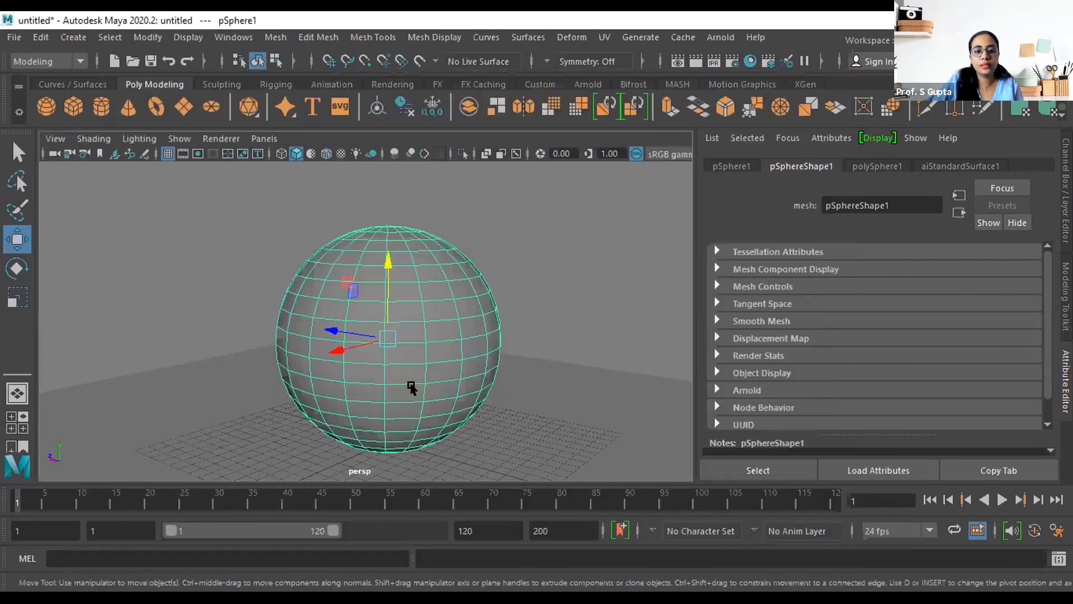
# Rename the sphere's material to aiStandardSurface_demo and set its base weight to 0.838
pyautogui.click(955, 168)
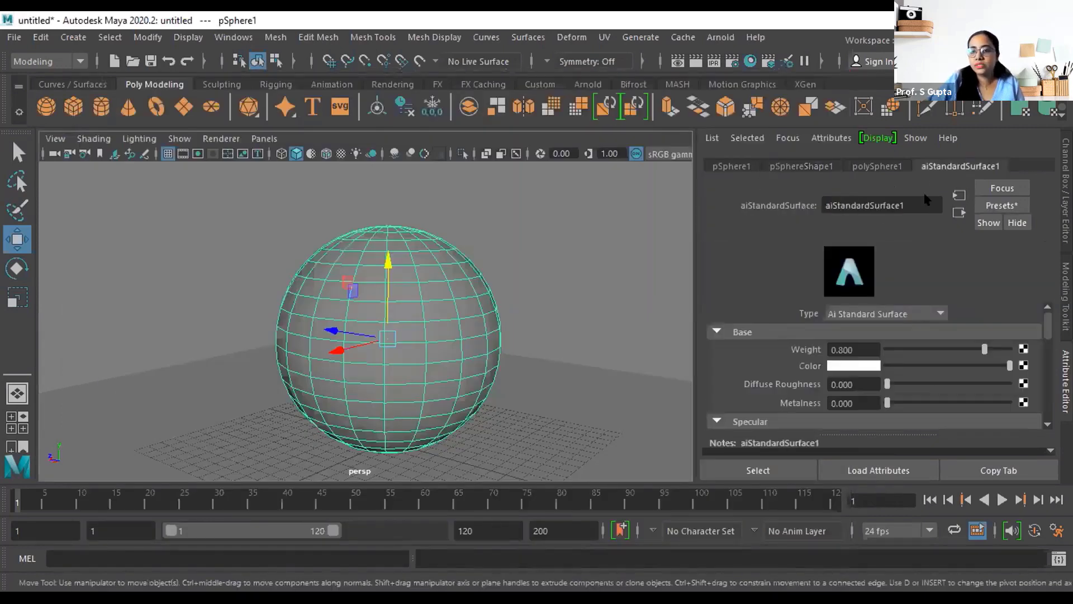
pyautogui.click(912, 204)
pyautogui.write('_demo')
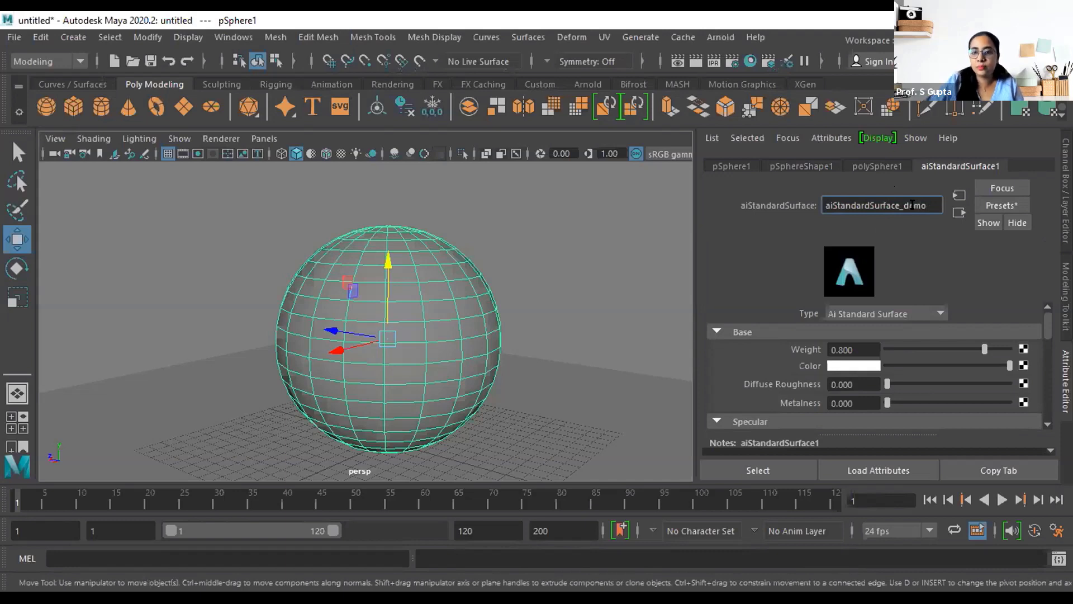
pyautogui.moveTo(968, 349)
pyautogui.mouseDown()
pyautogui.moveTo(915, 347)
pyautogui.moveTo(988, 347)
pyautogui.mouseUp()
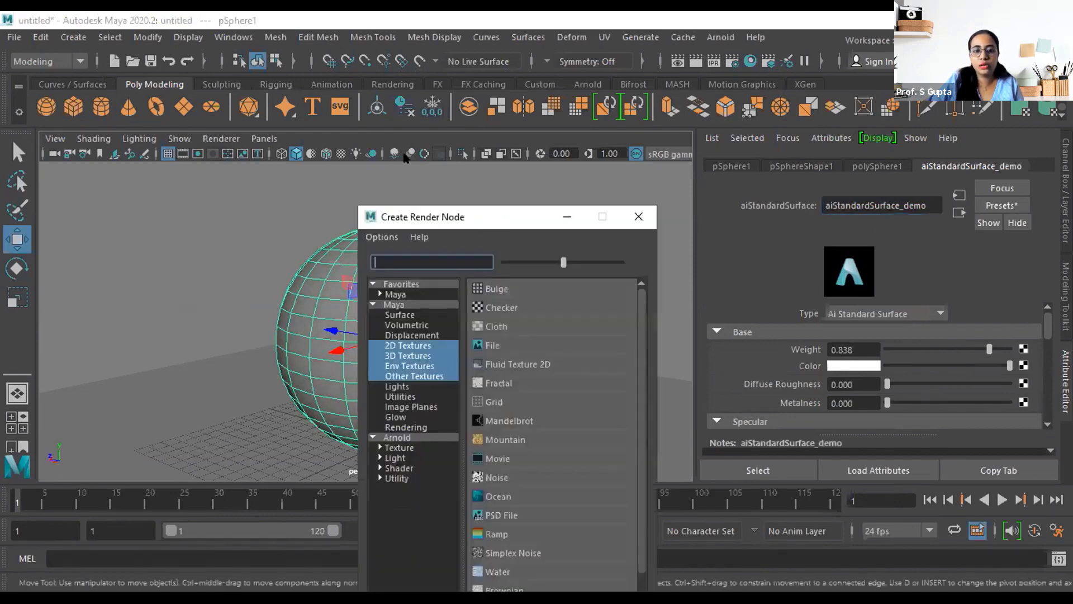
# Try to map a File texture to the material's base attributes and browse for its image
pyautogui.moveTo(501, 221); pyautogui.dragTo(406, 159)
pyautogui.click(395, 283)
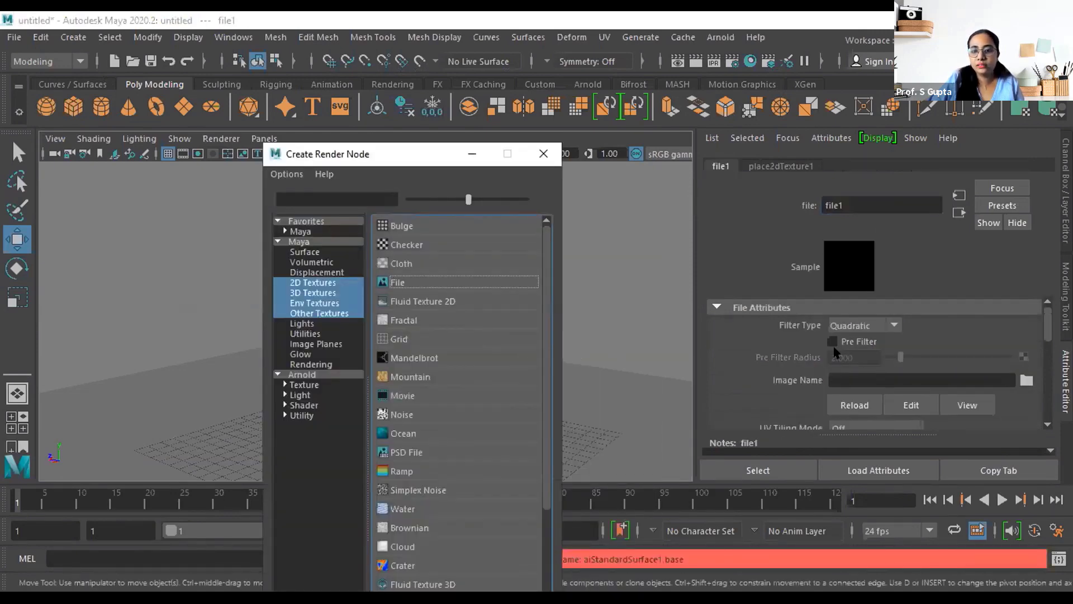
pyautogui.click(1027, 381)
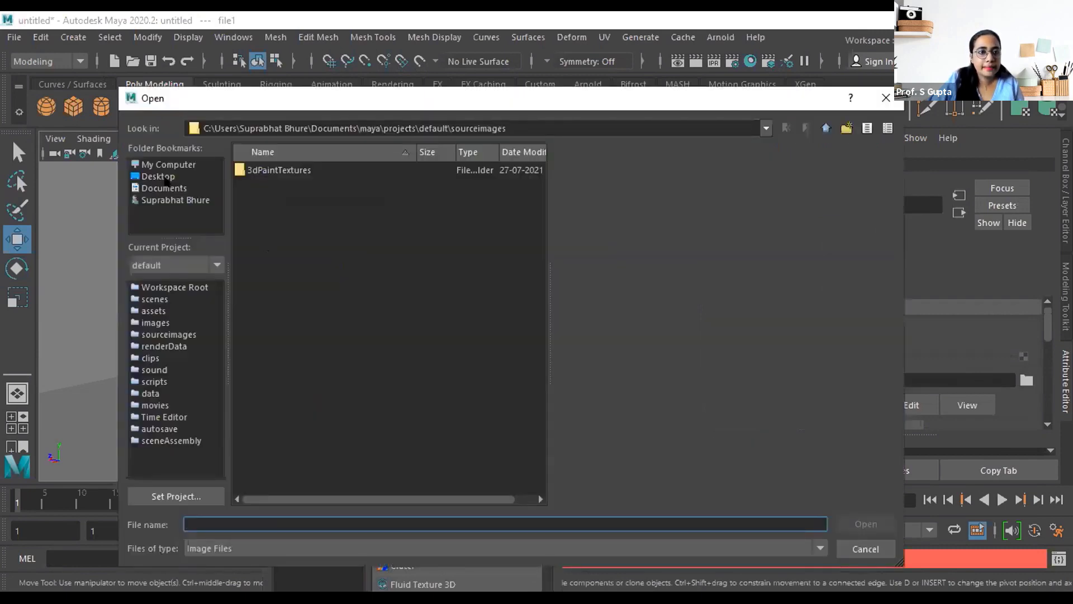
pyautogui.moveTo(687, 104); pyautogui.dragTo(568, 98)
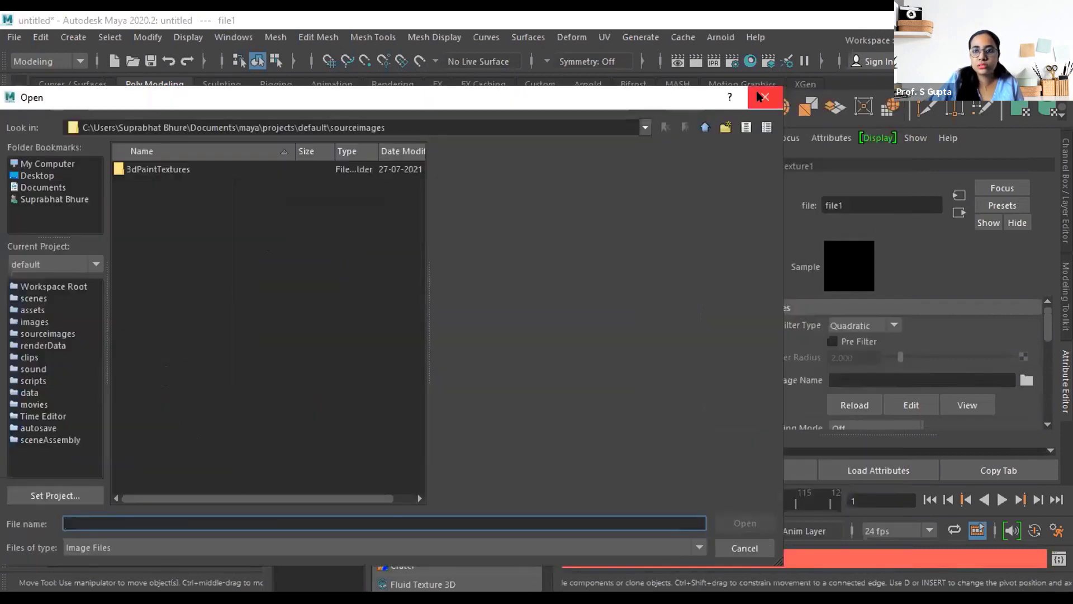
pyautogui.click(767, 98)
pyautogui.click(543, 154)
# Map a Checker texture to the base color of aiStandardSurface_demo and show textures on the sphere in the viewport
pyautogui.click(426, 307)
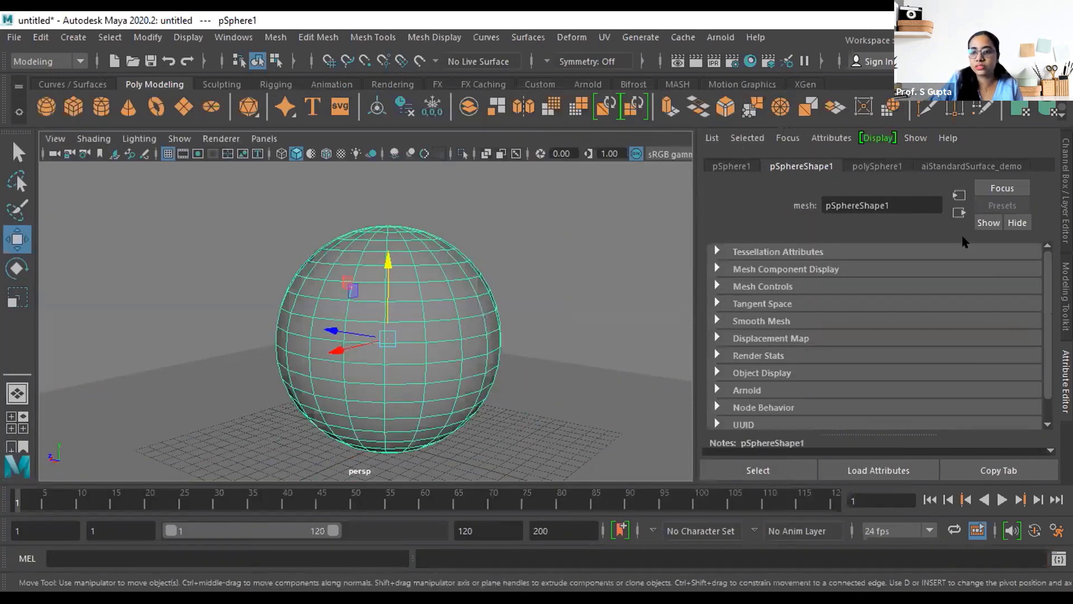
pyautogui.click(971, 166)
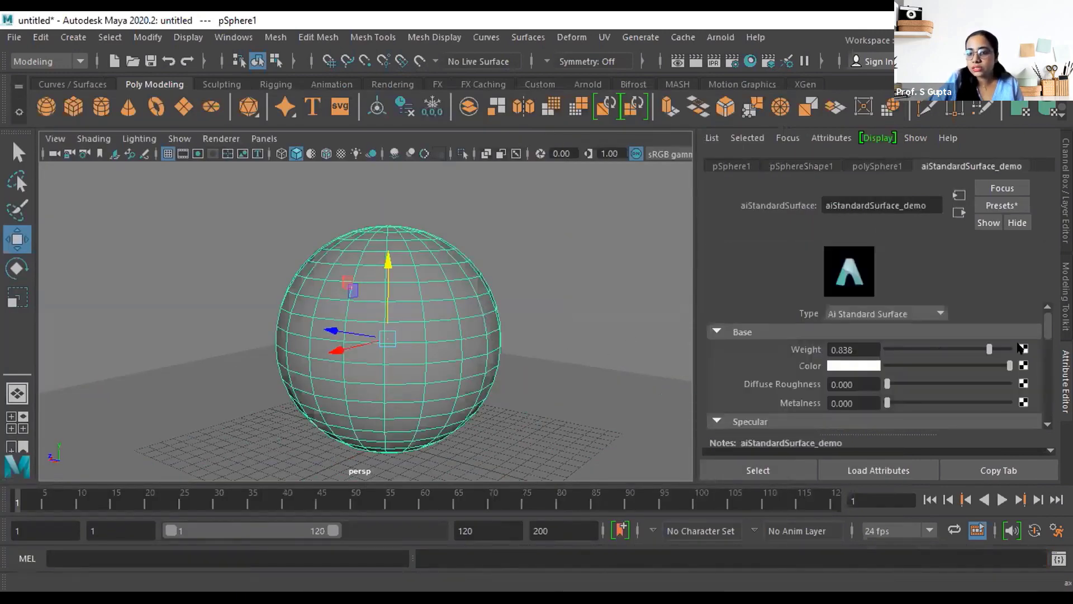
pyautogui.click(544, 154)
pyautogui.click(1024, 366)
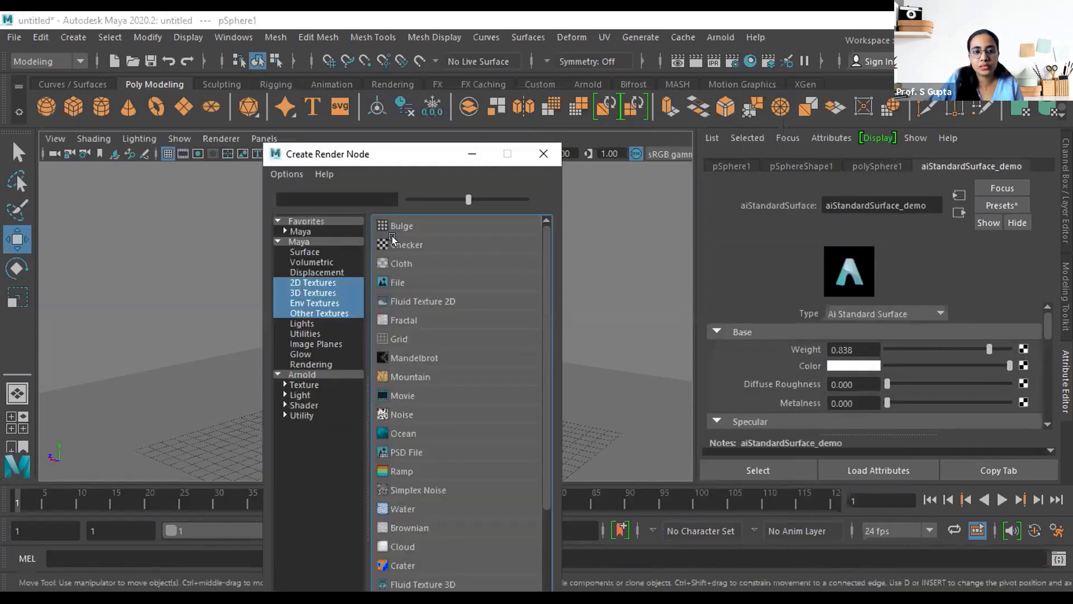
pyautogui.click(391, 236)
pyautogui.press('6')
pyautogui.click(423, 323)
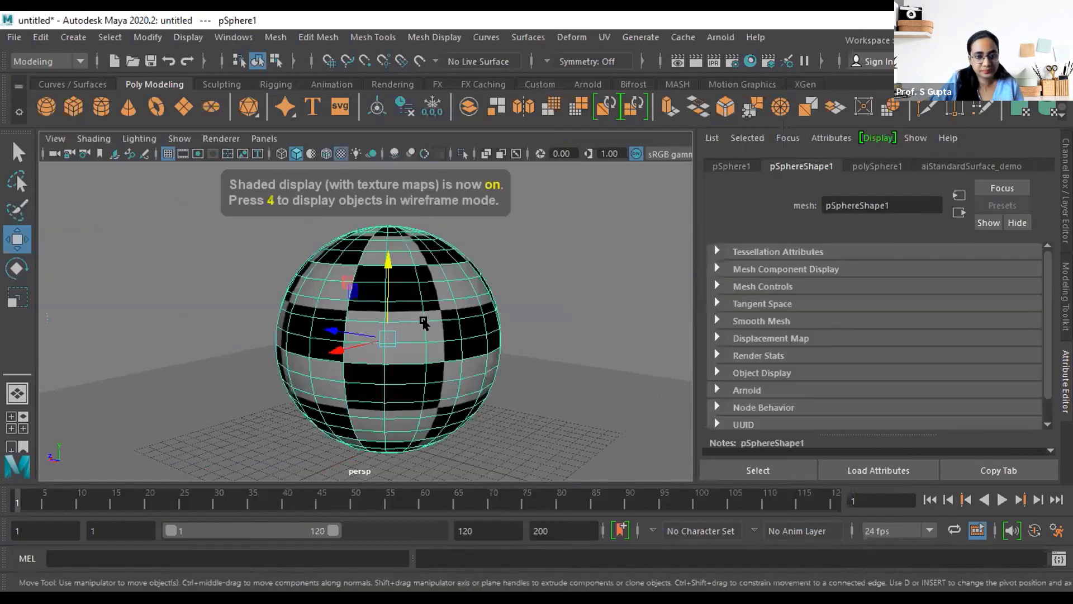
# Render the checkered sphere with Arnold from a closer, rotated view and close the render
pyautogui.keyDown('alt'); pyautogui.moveTo(408, 376); pyautogui.dragTo(608, 292); pyautogui.keyUp('alt')
pyautogui.click(609, 292)
pyautogui.keyDown('alt'); pyautogui.moveTo(449, 373); pyautogui.dragTo(451, 368); pyautogui.keyUp('alt')
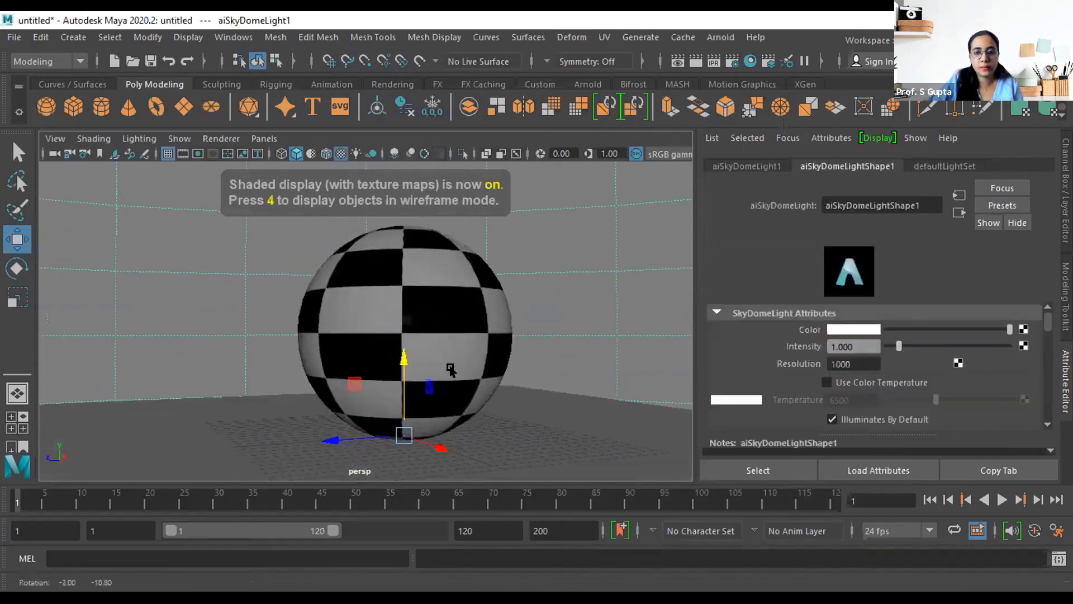
pyautogui.scroll(5, 451, 370)
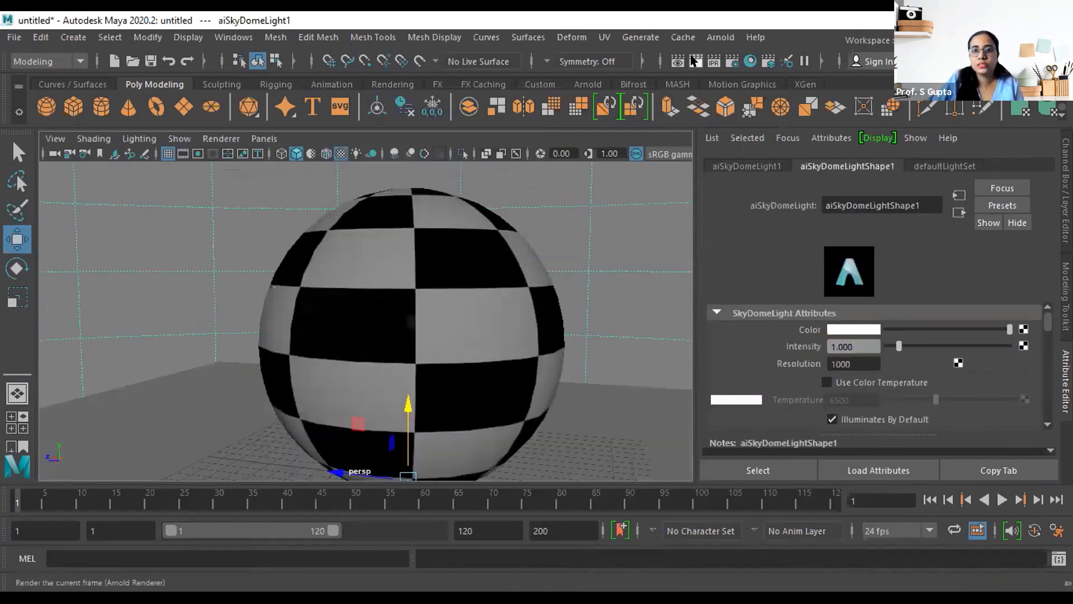
pyautogui.click(695, 61)
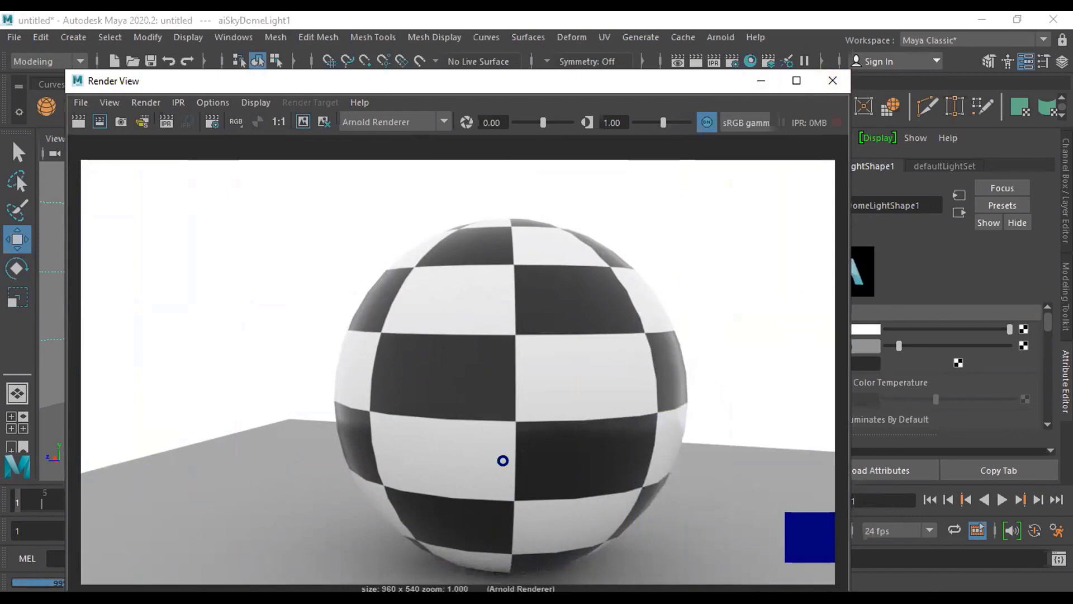
pyautogui.click(832, 80)
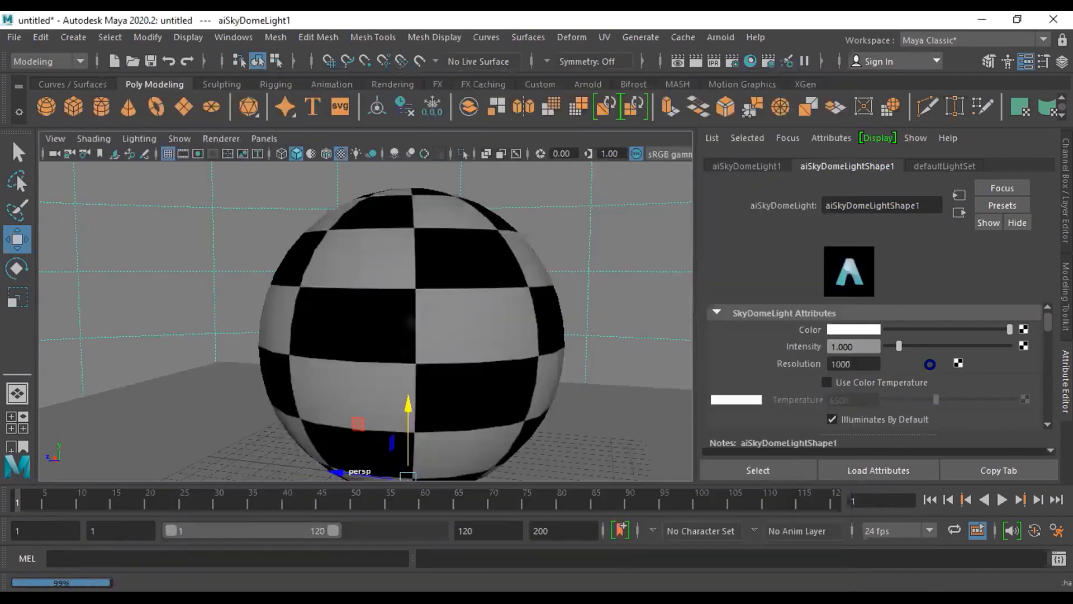
# Examine the base, specular and remaining attribute sections of the sphere's aiStandardSurface_demo material
pyautogui.click(488, 302)
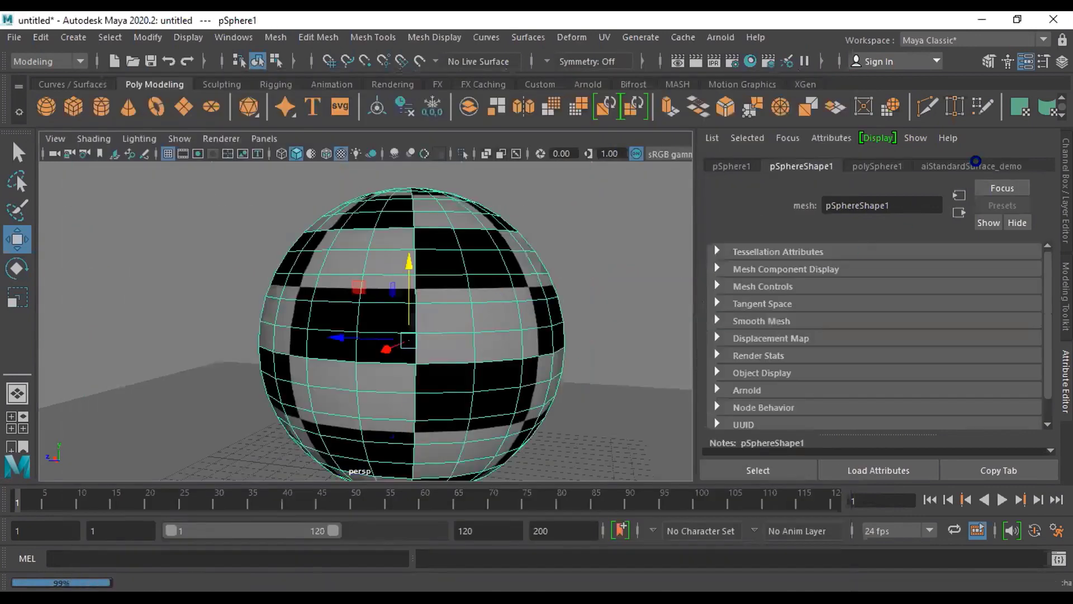
pyautogui.click(975, 162)
pyautogui.scroll(-2, 870, 374)
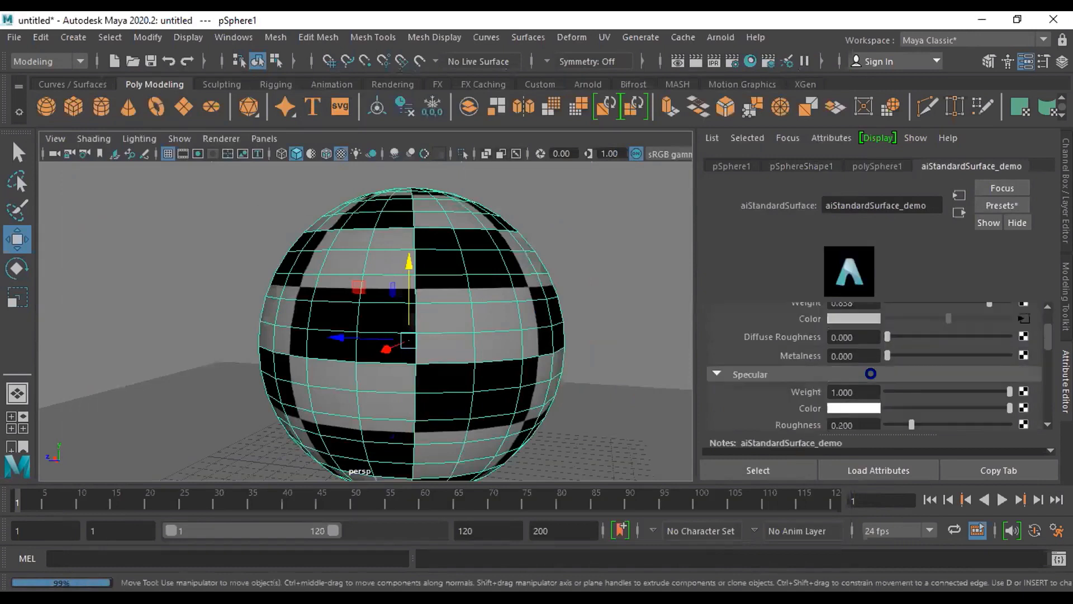
pyautogui.scroll(-4, 870, 373)
pyautogui.scroll(3, 870, 374)
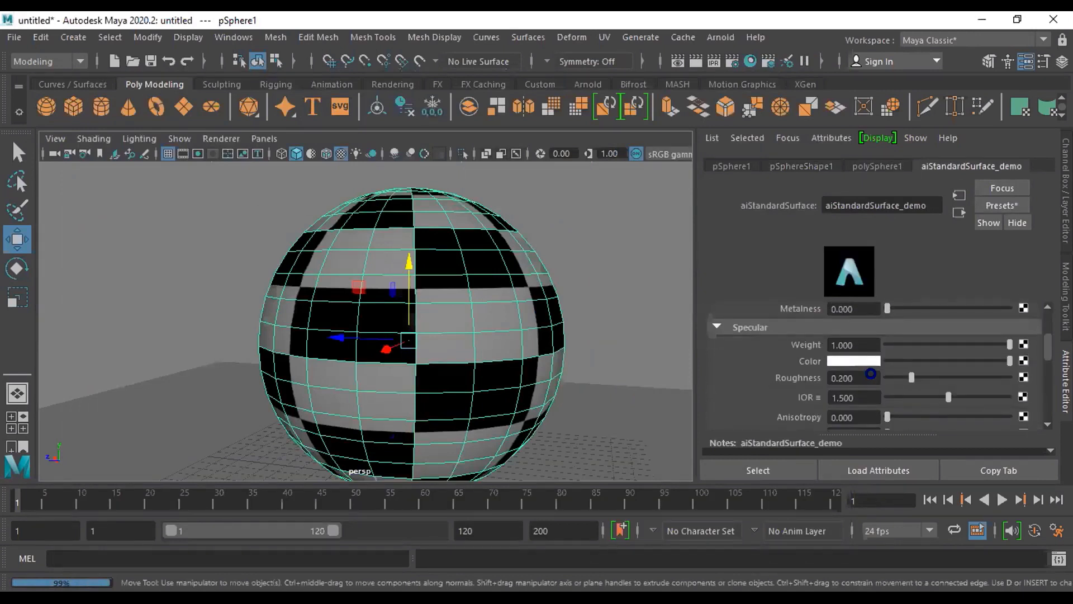
pyautogui.scroll(-8, 870, 373)
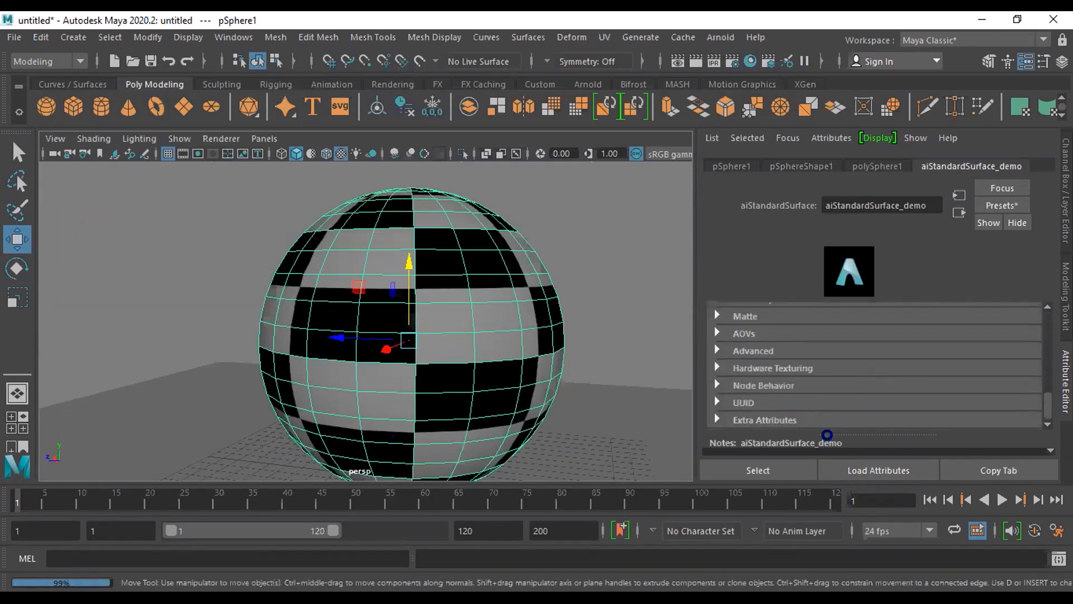
# Check the Subsurface section of aiStandardSurface_demo, then reselect the sphere and show its material attributes again
pyautogui.scroll(4, 751, 404)
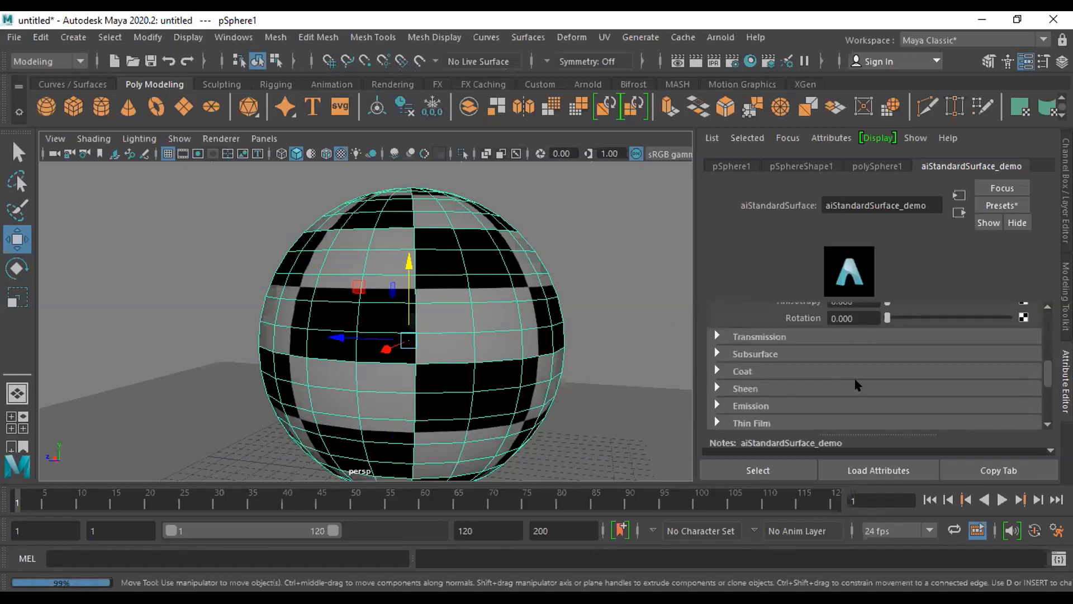
pyautogui.click(788, 354)
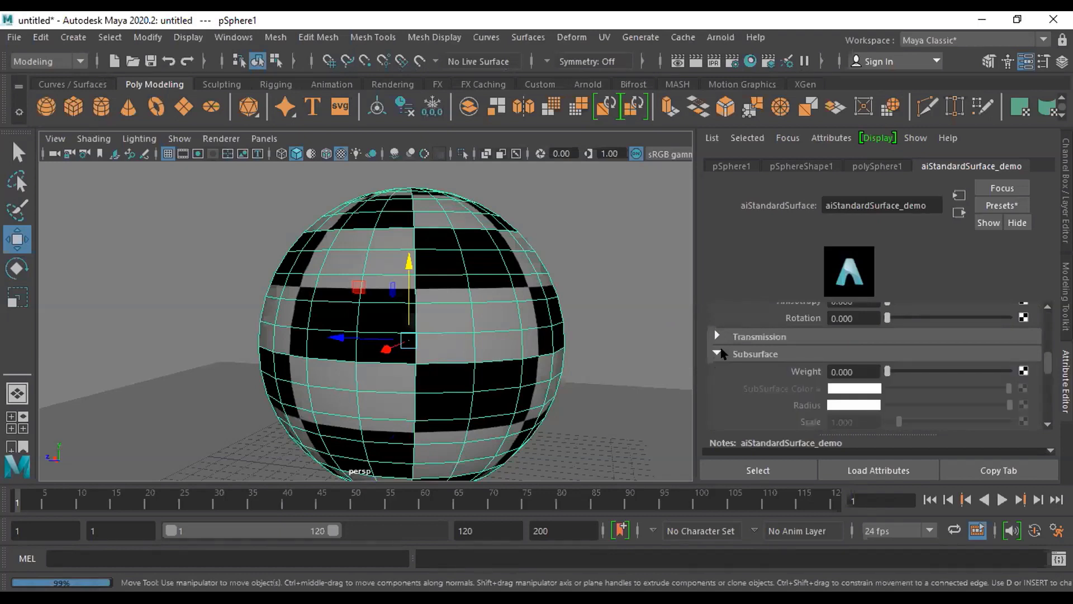
pyautogui.click(719, 354)
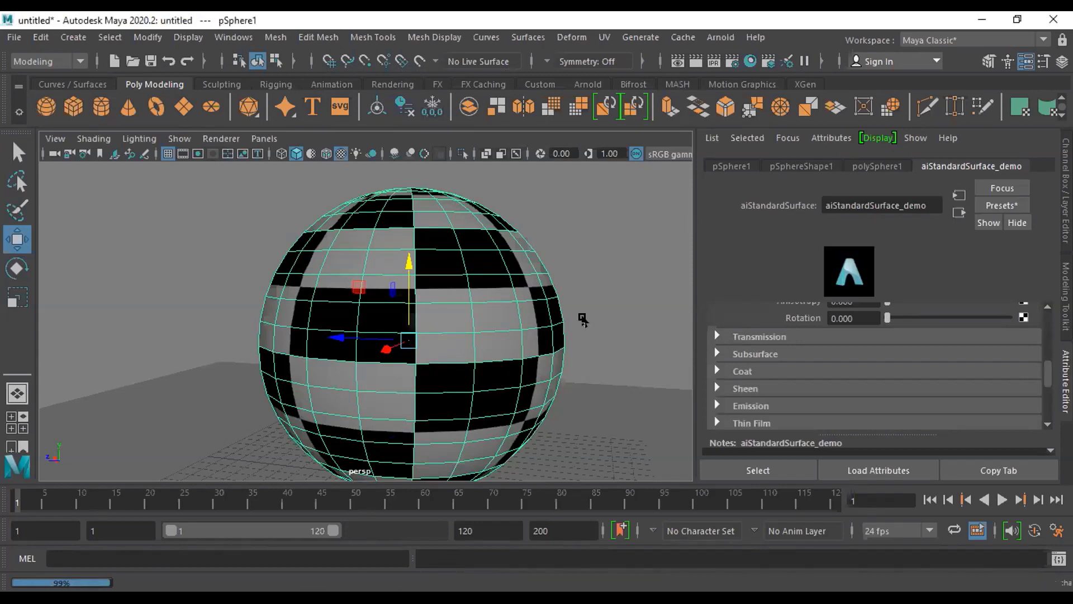
pyautogui.click(565, 376)
pyautogui.scroll(-3, 495, 419)
pyautogui.keyDown('alt'); pyautogui.moveTo(581, 360); pyautogui.dragTo(502, 377); pyautogui.keyUp('alt')
pyautogui.scroll(6, 502, 377)
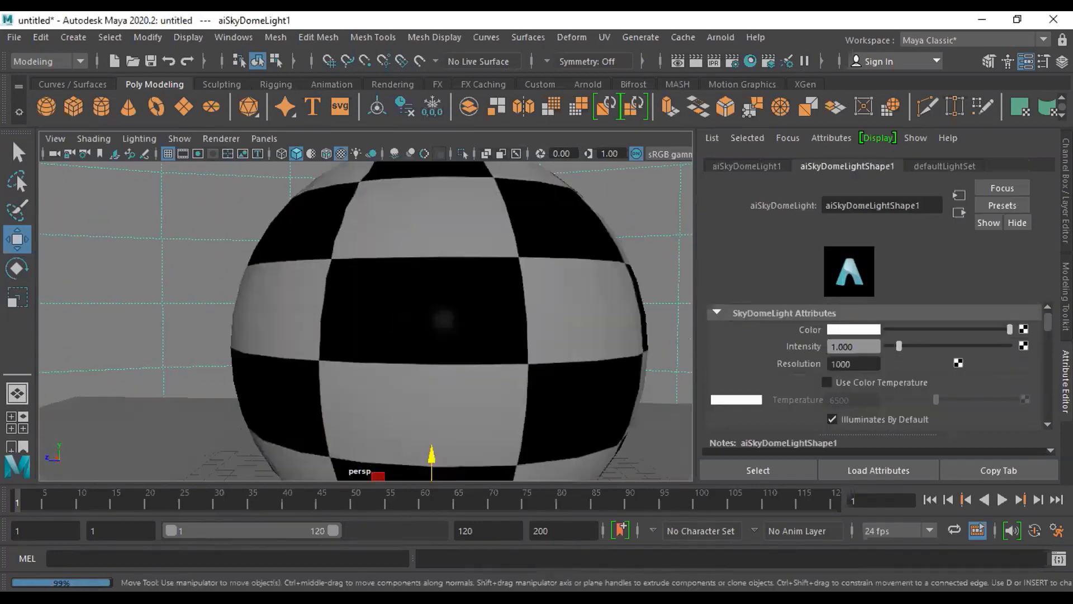
pyautogui.click(530, 339)
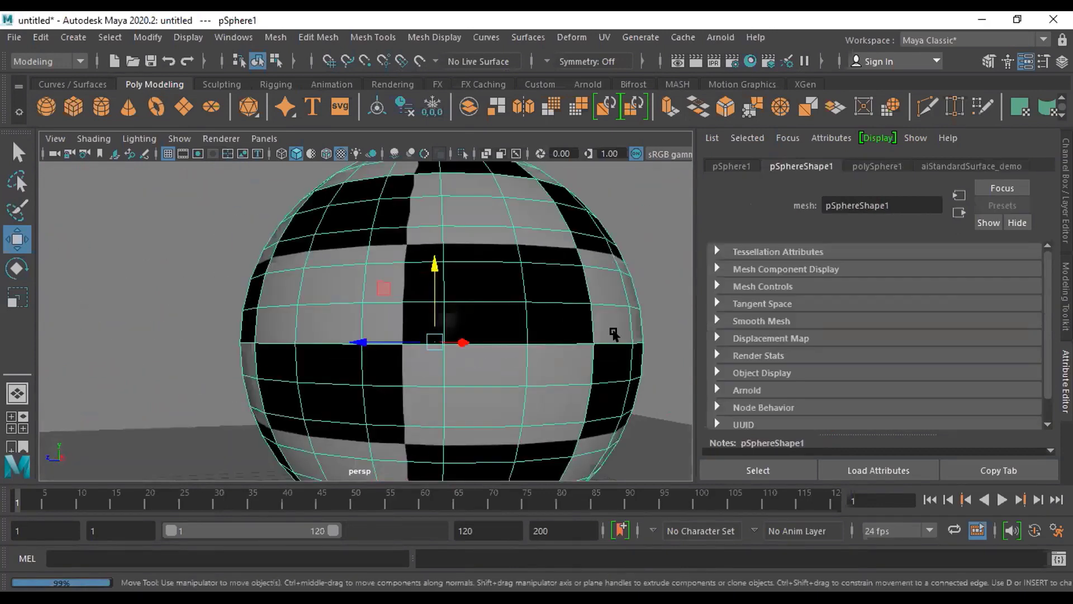
pyautogui.click(964, 162)
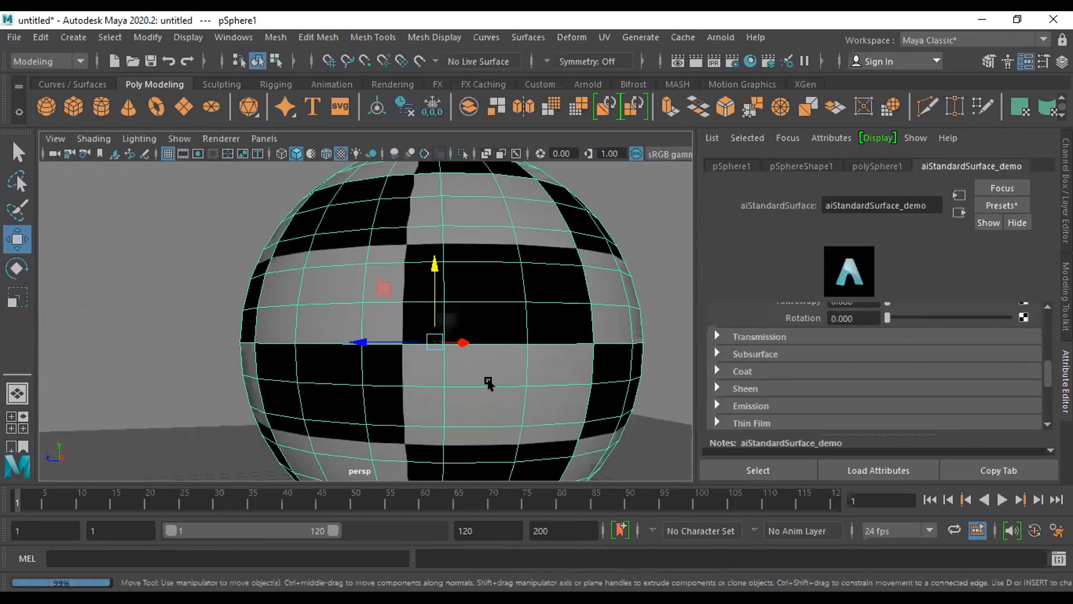
# Examine the checkered sphere from several angles and distances and frame it in the viewport
pyautogui.scroll(-5, 492, 383)
pyautogui.keyDown('alt'); pyautogui.moveTo(491, 383); pyautogui.dragTo(489, 387); pyautogui.keyUp('alt')
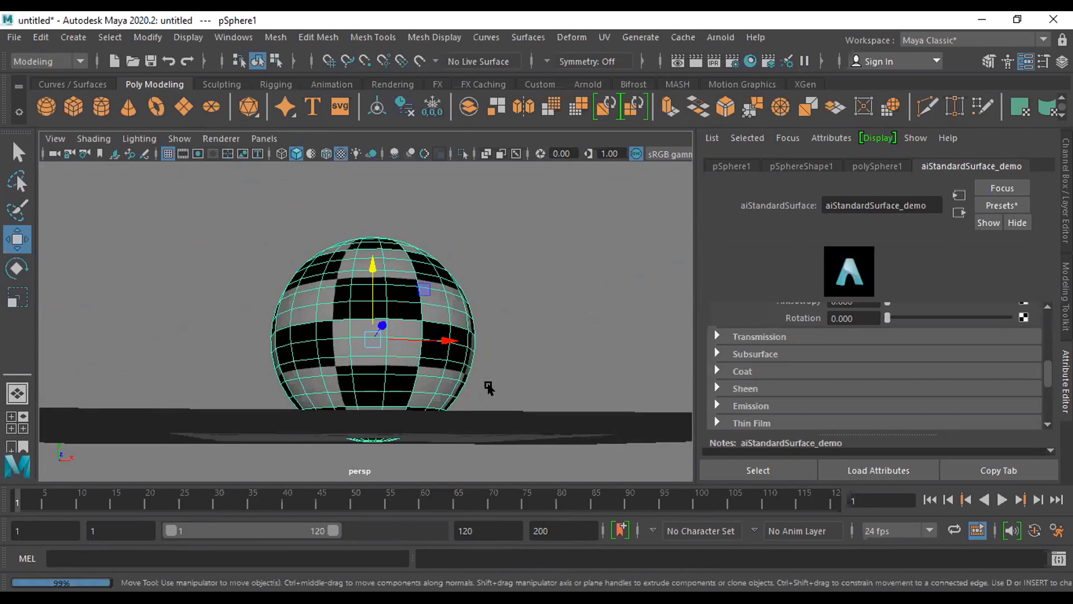
pyautogui.keyDown('alt'); pyautogui.moveTo(443, 373); pyautogui.dragTo(479, 395); pyautogui.keyUp('alt')
pyautogui.scroll(4, 476, 389)
pyautogui.scroll(-5, 481, 400)
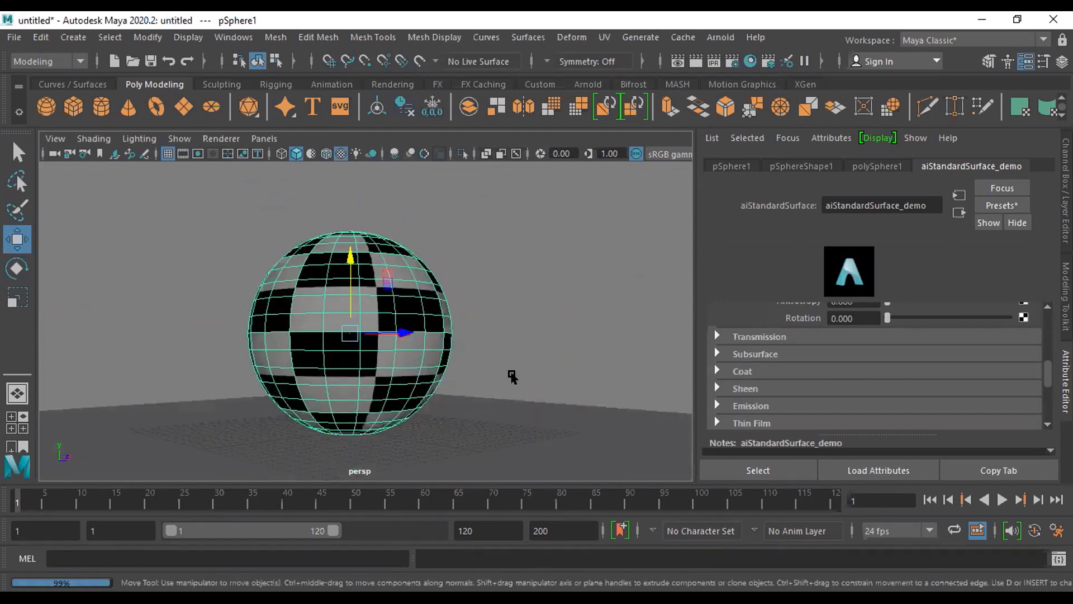
pyautogui.keyDown('alt'); pyautogui.moveTo(510, 376); pyautogui.dragTo(489, 357); pyautogui.keyUp('alt')
pyautogui.scroll(6, 488, 357)
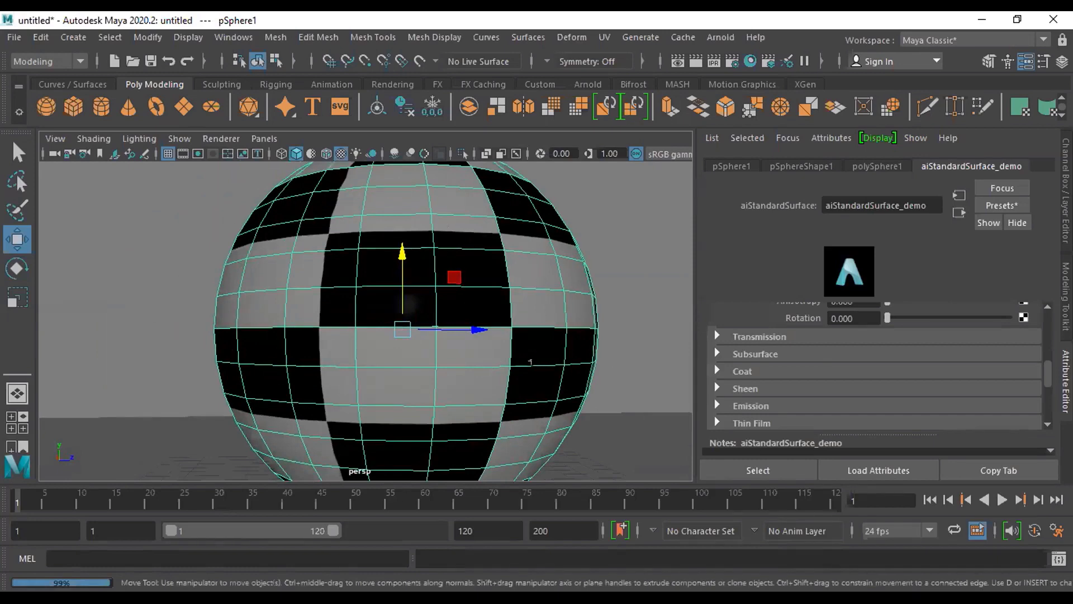
pyautogui.press('f')
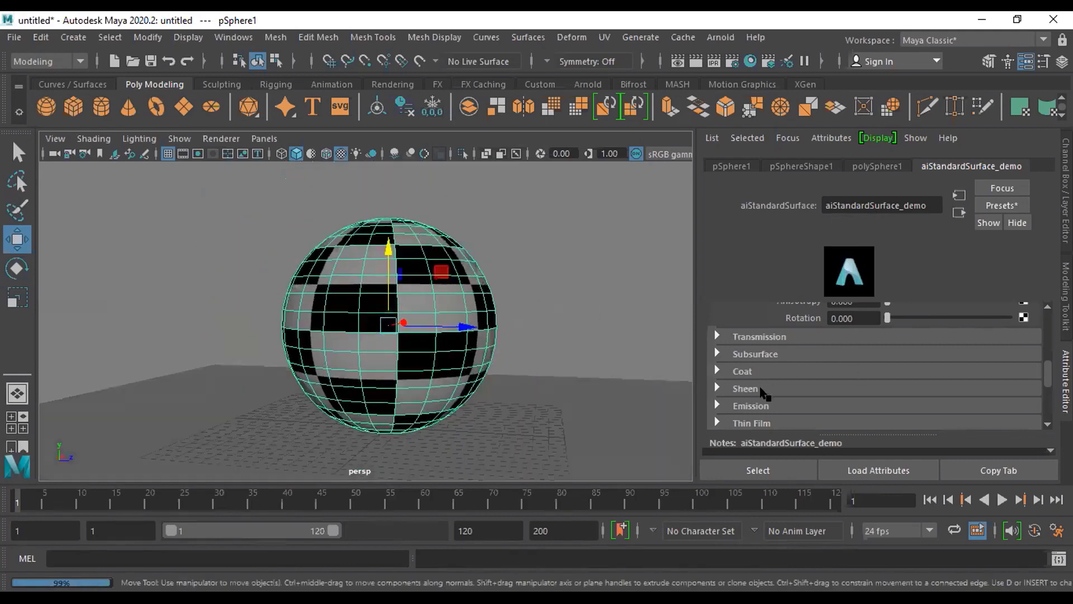
# Set the specular weight of the sphere's aiStandardSurface_demo material to 0
pyautogui.scroll(4, 815, 377)
pyautogui.scroll(-2, 850, 345)
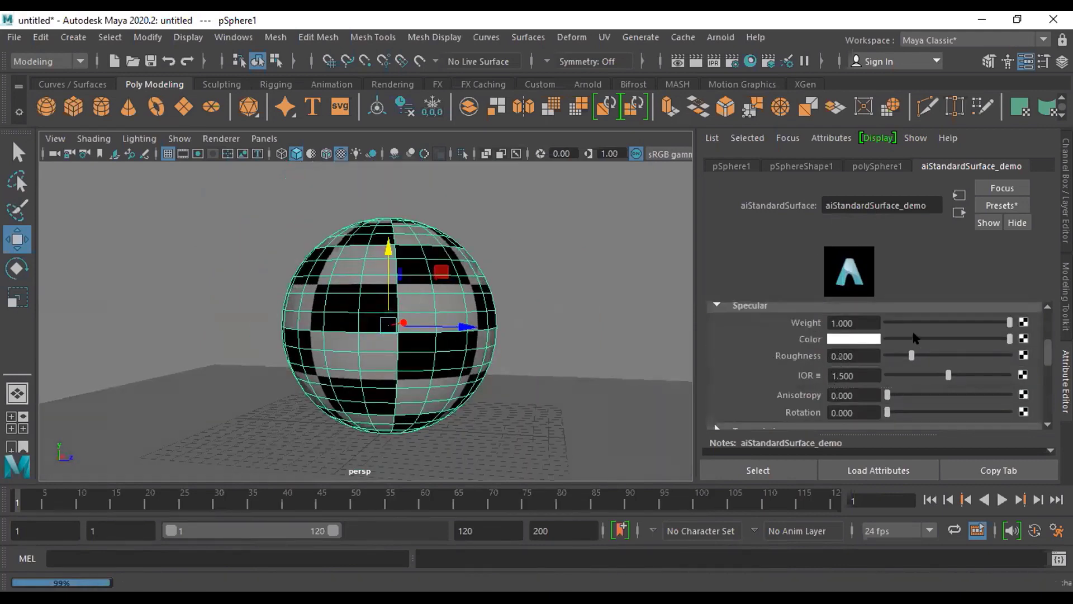
pyautogui.keyDown('alt'); pyautogui.moveTo(848, 375); pyautogui.dragTo(887, 370); pyautogui.keyUp('alt')
pyautogui.scroll(2, 950, 376)
pyautogui.scroll(2, 363, 218)
pyautogui.keyDown('alt'); pyautogui.moveTo(364, 219); pyautogui.dragTo(315, 243); pyautogui.keyUp('alt')
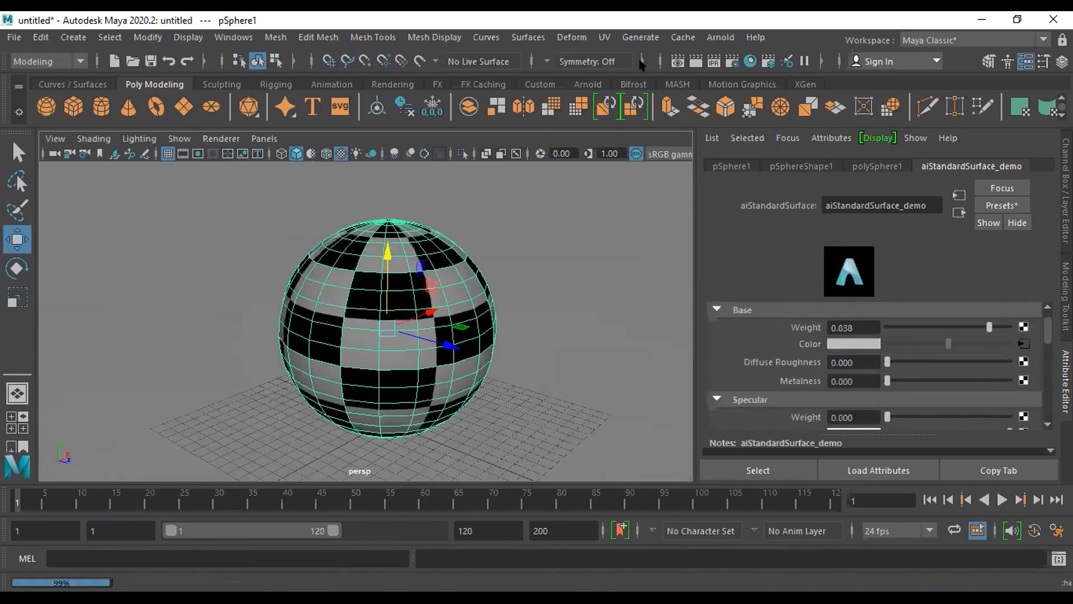
# Set the Metalness of the sphere's material to 1 in the base attributes
pyautogui.keyDown('alt'); pyautogui.moveTo(394, 323); pyautogui.dragTo(479, 310); pyautogui.keyUp('alt')
pyautogui.keyDown('alt'); pyautogui.moveTo(479, 311); pyautogui.dragTo(867, 359, button='right'); pyautogui.keyUp('alt')
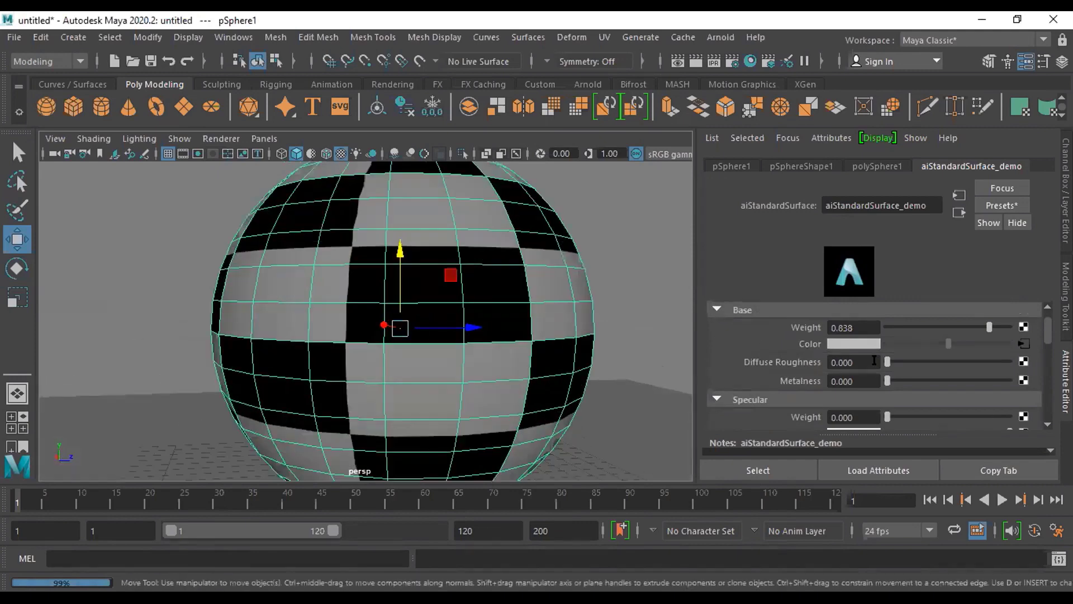
pyautogui.scroll(1, 950, 354)
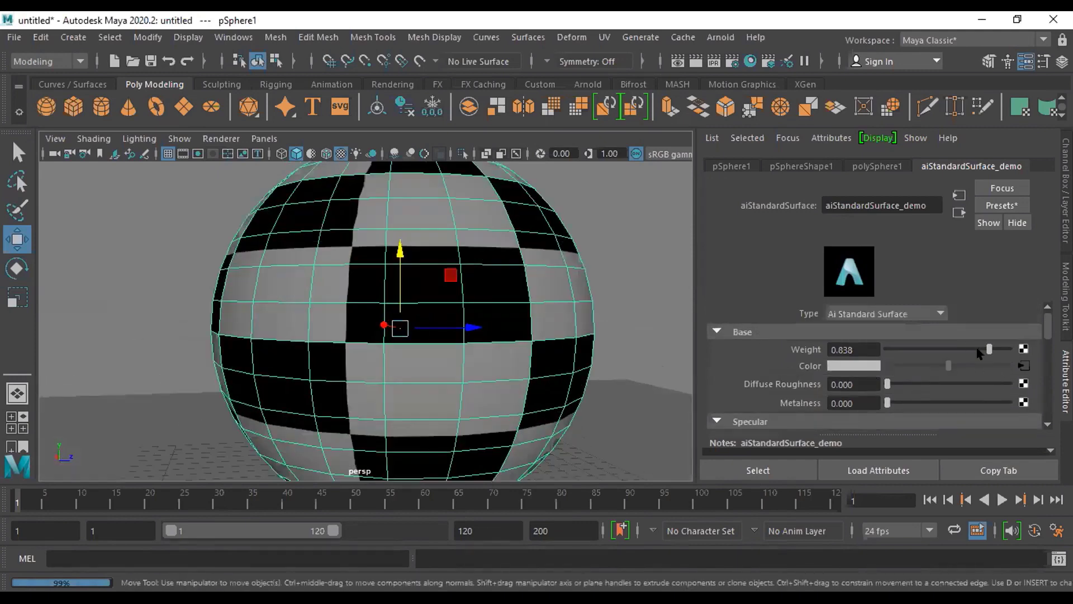
pyautogui.scroll(-4, 936, 354)
pyautogui.scroll(2, 914, 352)
pyautogui.click(1006, 355)
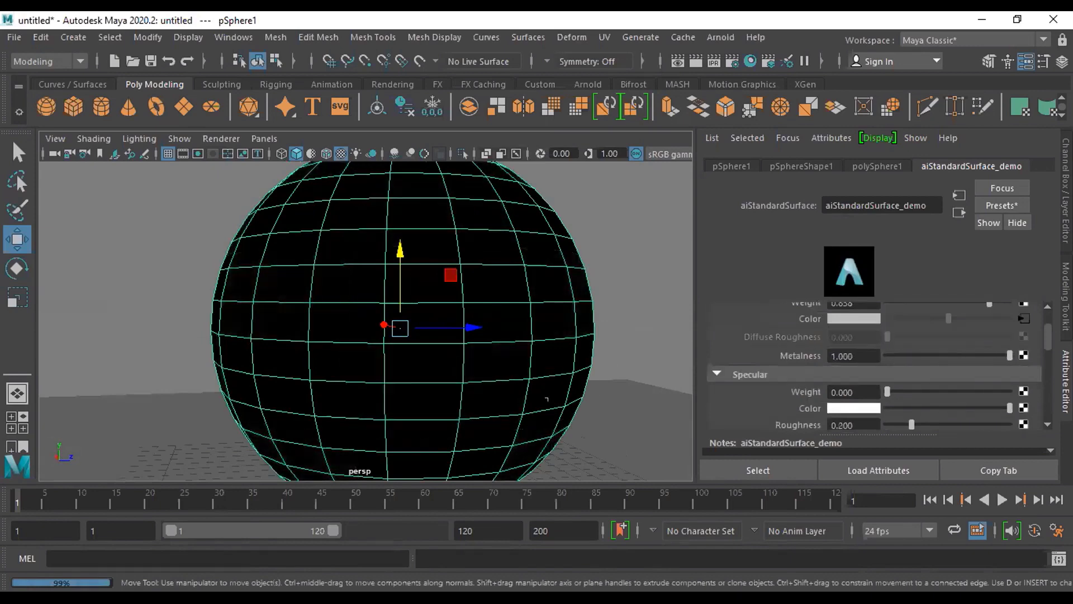
# Set the material's specular weight to 0.552 and render the metallic checkered sphere with Arnold, keeping the material attributes visible beside the render
pyautogui.keyDown('alt'); pyautogui.moveTo(546, 399); pyautogui.dragTo(514, 396); pyautogui.keyUp('alt')
pyautogui.scroll(-3, 565, 369)
pyautogui.keyDown('alt'); pyautogui.moveTo(565, 368); pyautogui.dragTo(531, 376); pyautogui.keyUp('alt')
pyautogui.keyDown('alt'); pyautogui.moveTo(531, 376); pyautogui.dragTo(557, 392, button='middle'); pyautogui.keyUp('alt')
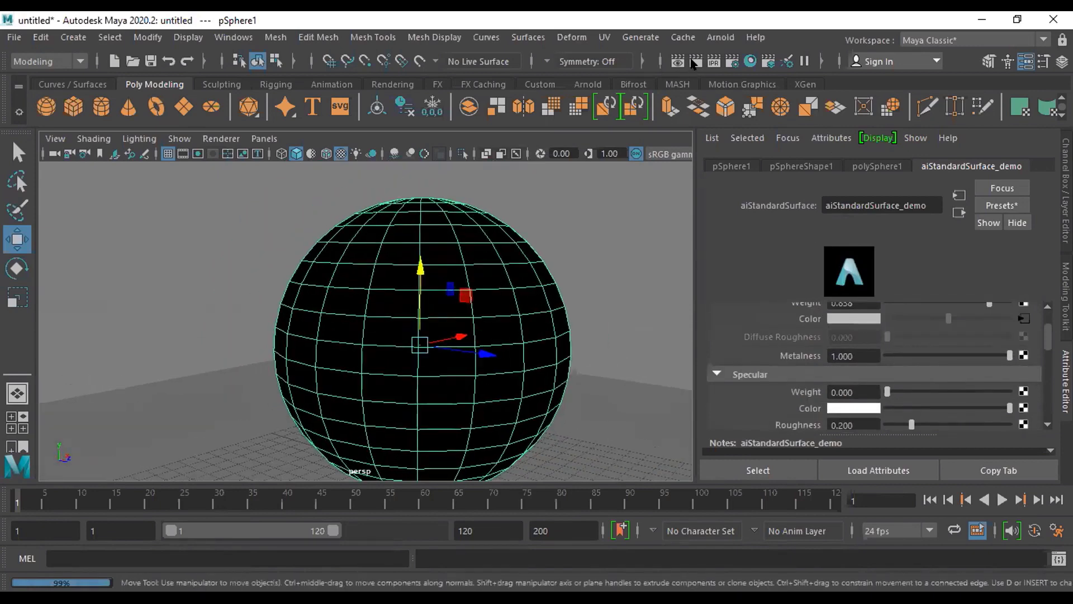
pyautogui.click(696, 61)
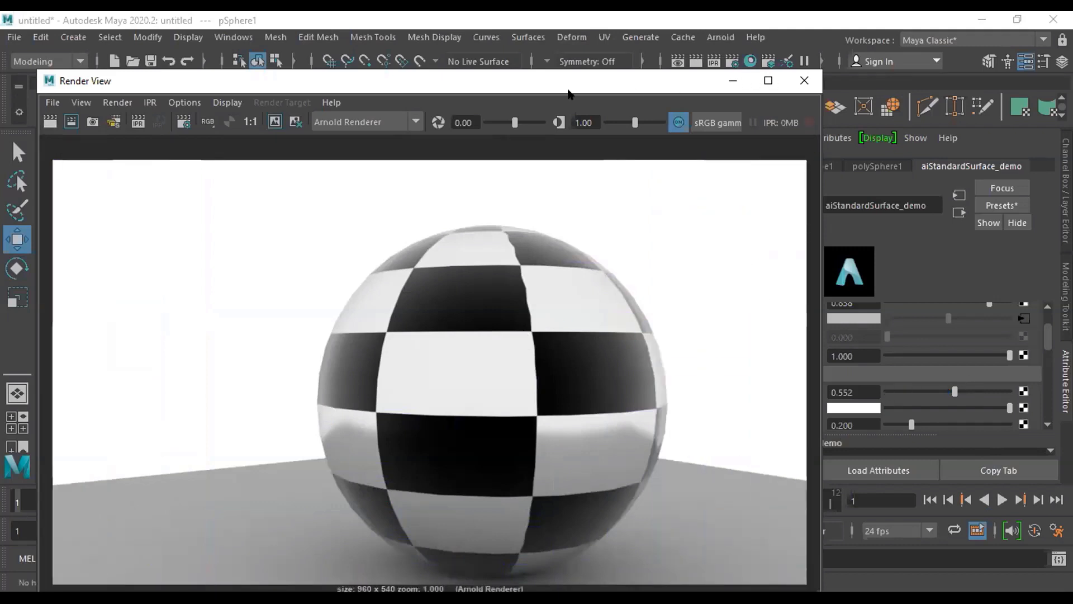
pyautogui.moveTo(685, 81); pyautogui.dragTo(625, 85)
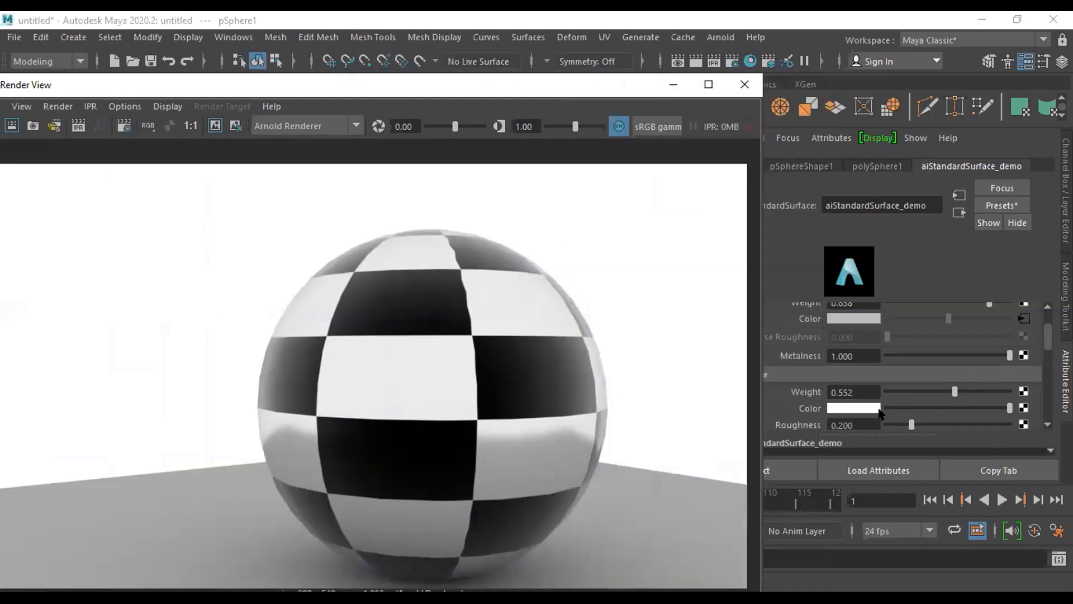
# Set the material's specular roughness to 0.045 and raise its base weight close to the maximum
pyautogui.scroll(-3, 895, 391)
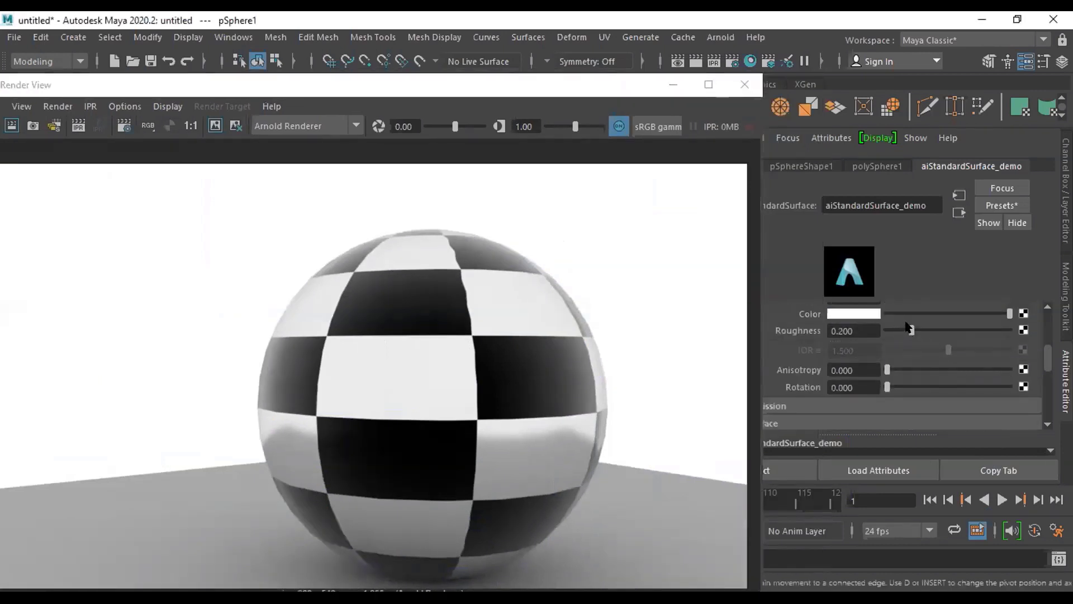
pyautogui.moveTo(911, 330); pyautogui.dragTo(893, 330)
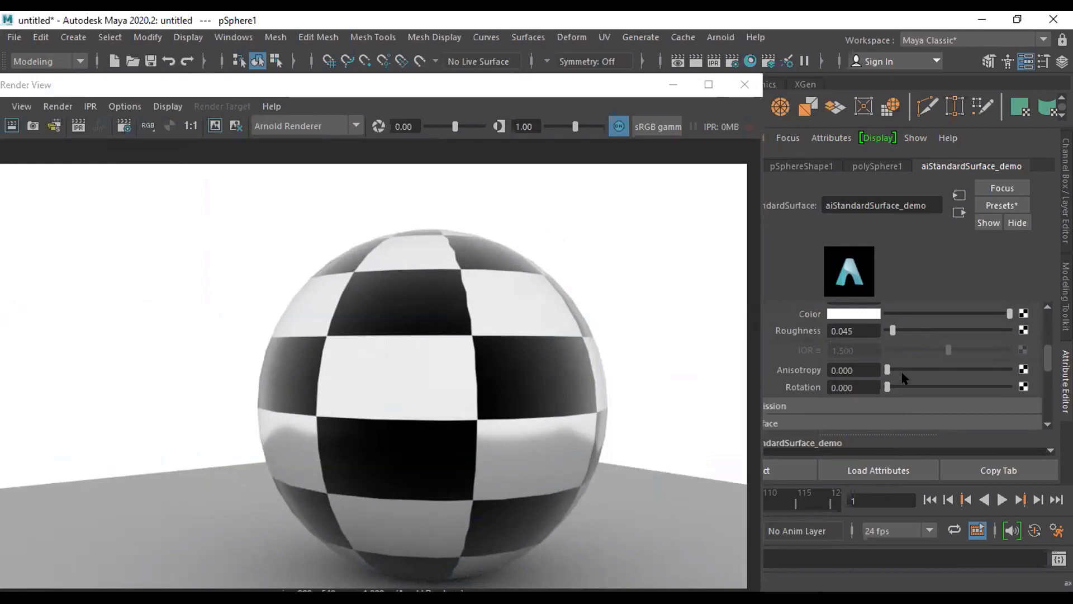
pyautogui.scroll(5, 903, 377)
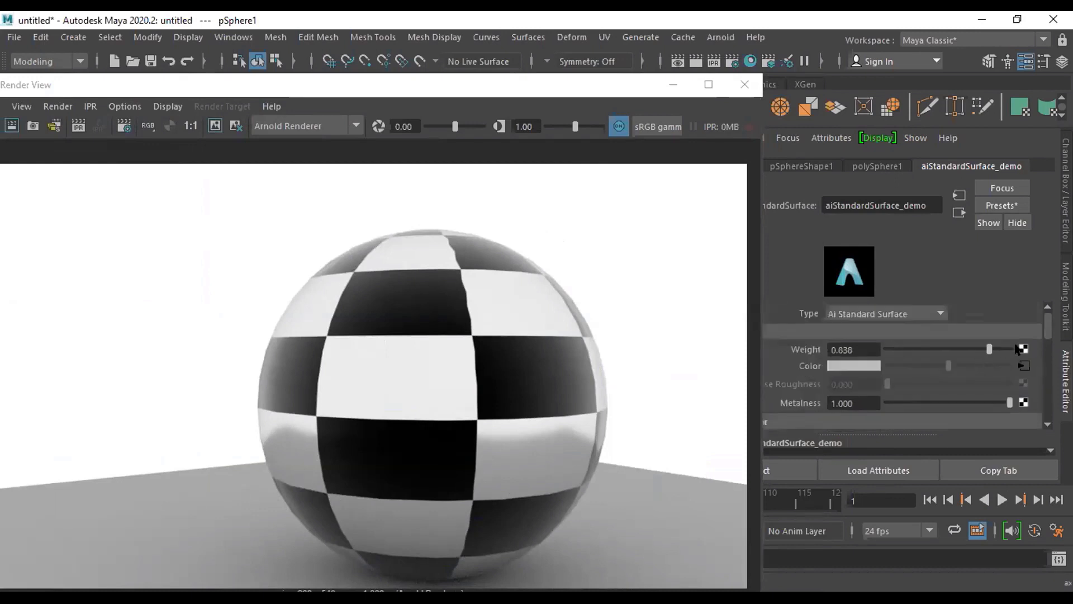
pyautogui.click(1006, 349)
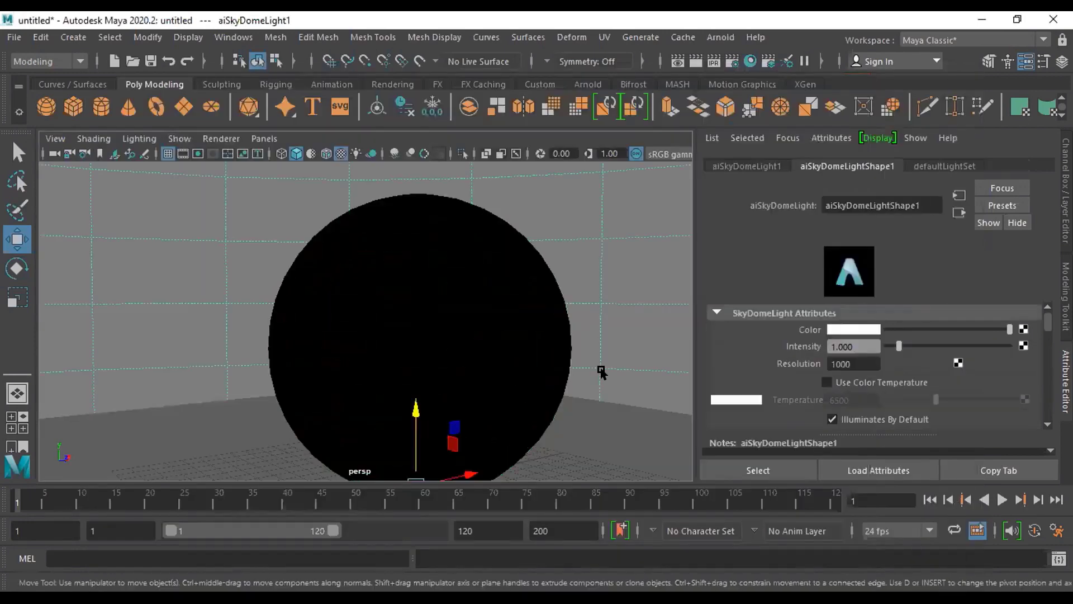
# Start a new empty scene, discarding the unsaved sphere scene
pyautogui.scroll(-4, 601, 372)
pyautogui.keyDown('alt'); pyautogui.moveTo(505, 412); pyautogui.dragTo(570, 398); pyautogui.keyUp('alt')
pyautogui.scroll(-4, 570, 398)
pyautogui.scroll(4, 570, 398)
pyautogui.click(387, 299)
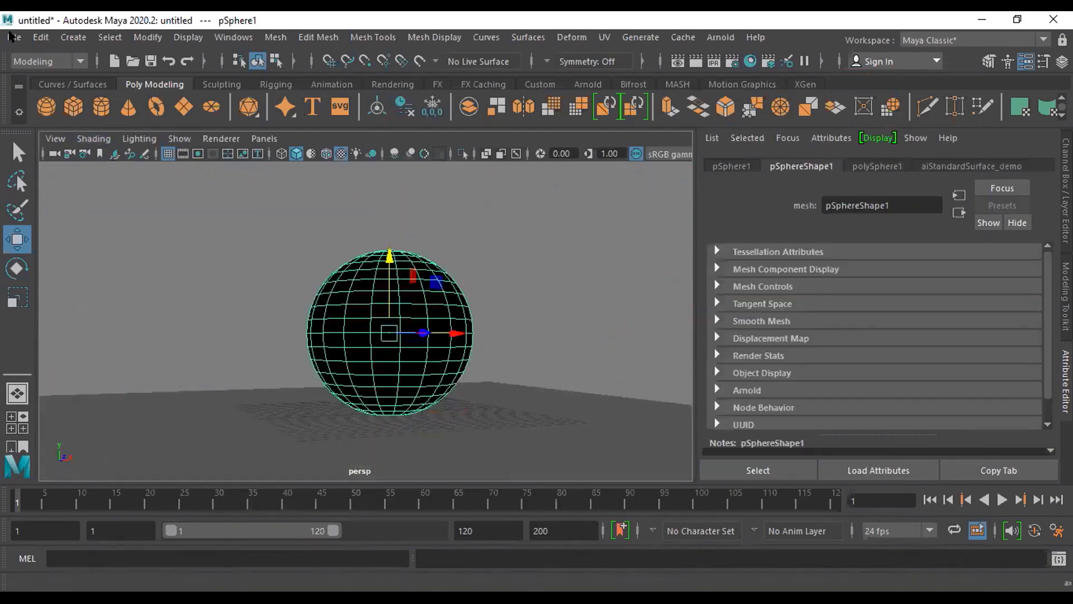
pyautogui.click(10, 35)
pyautogui.click(54, 63)
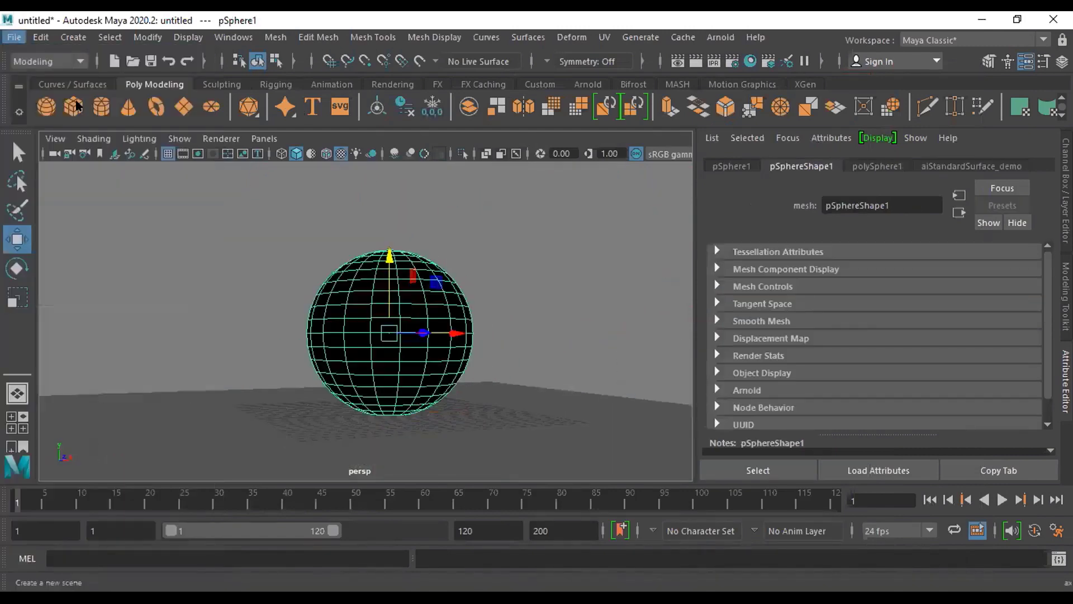
pyautogui.click(530, 312)
pyautogui.keyDown('alt'); pyautogui.moveTo(526, 378); pyautogui.dragTo(509, 358); pyautogui.keyUp('alt')
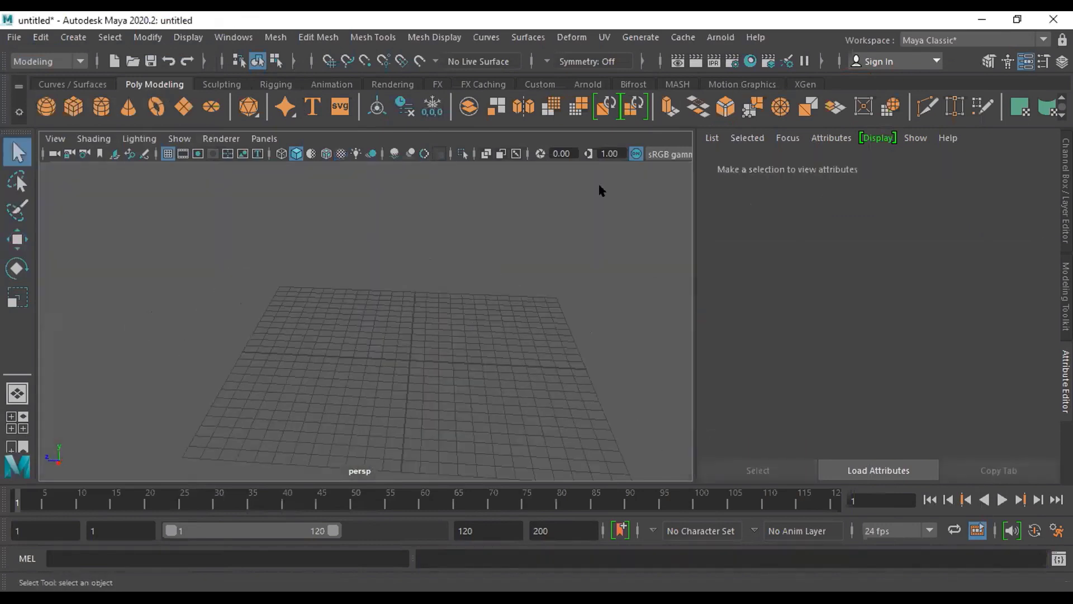
# Review the default project's primary locations in the Project Window and close it
pyautogui.click(14, 37)
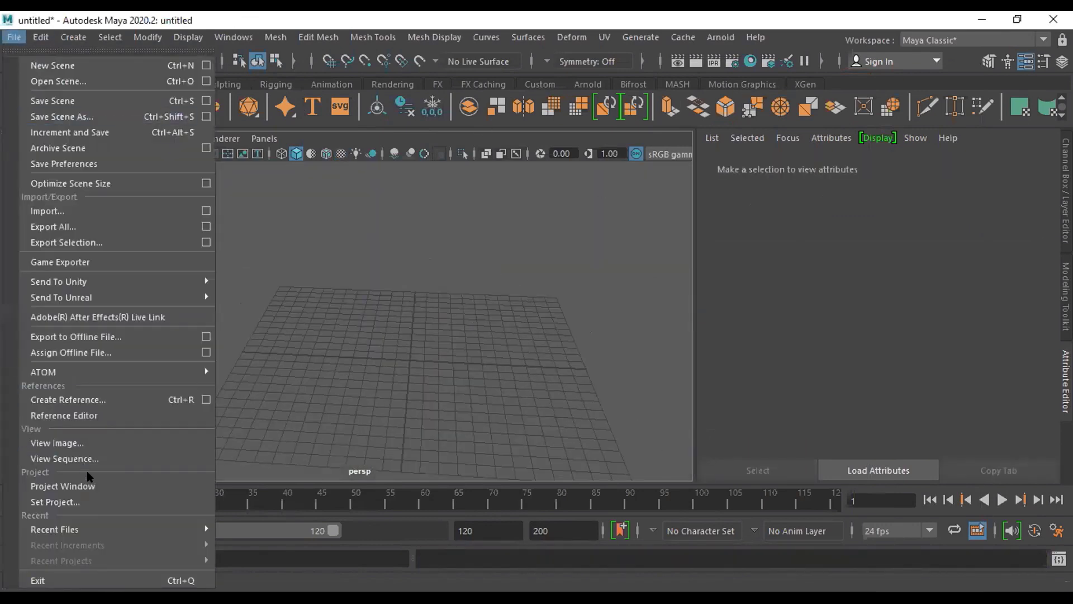
pyautogui.click(376, 425)
pyautogui.keyDown('alt'); pyautogui.moveTo(300, 376); pyautogui.dragTo(426, 387); pyautogui.keyUp('alt')
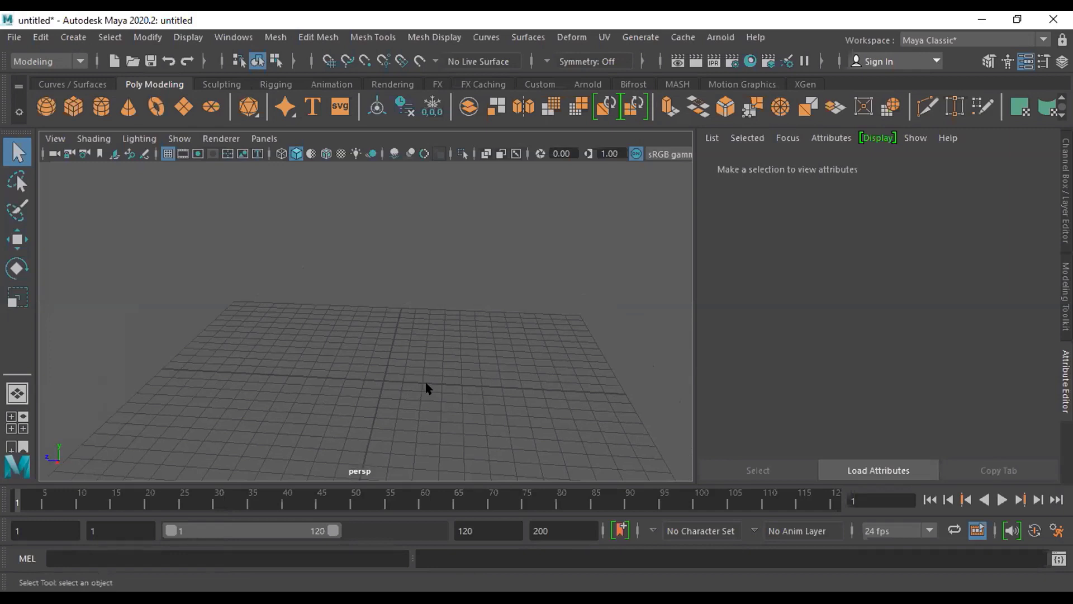
pyautogui.click(14, 36)
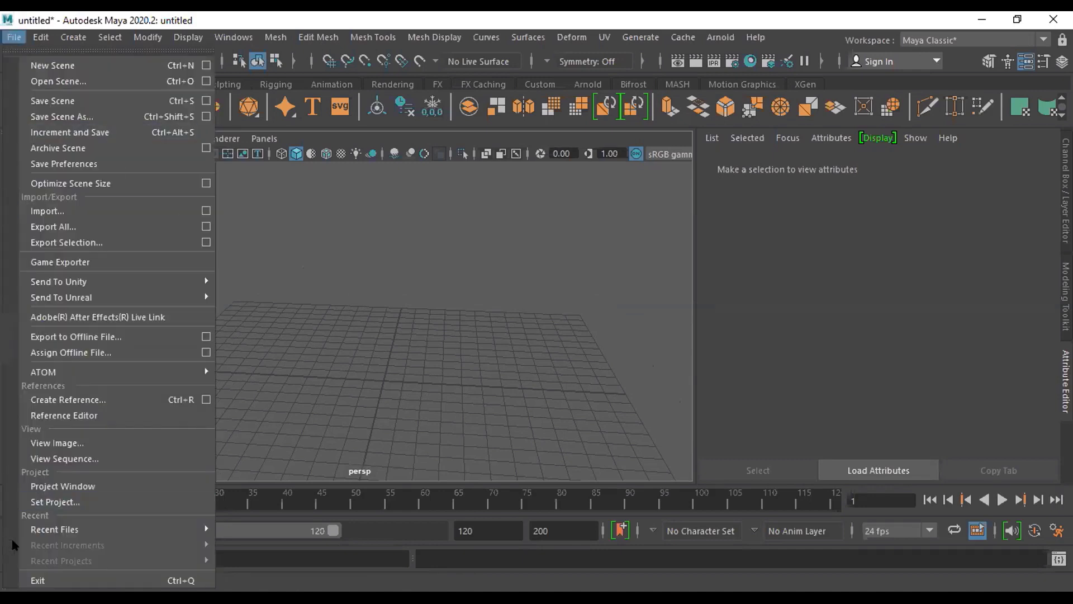
pyautogui.click(82, 484)
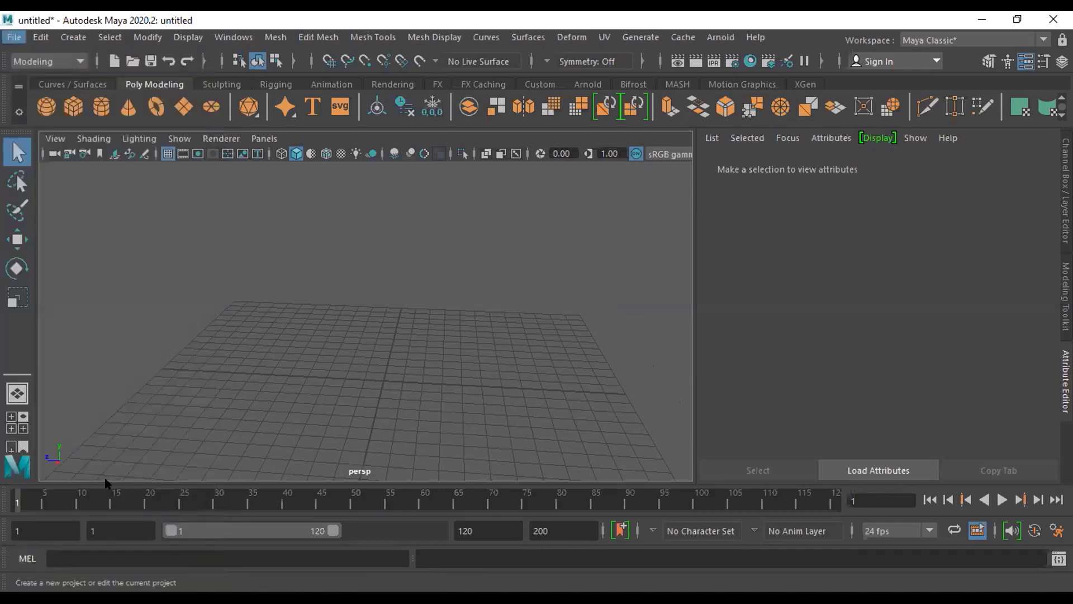
pyautogui.moveTo(562, 229); pyautogui.dragTo(507, 167)
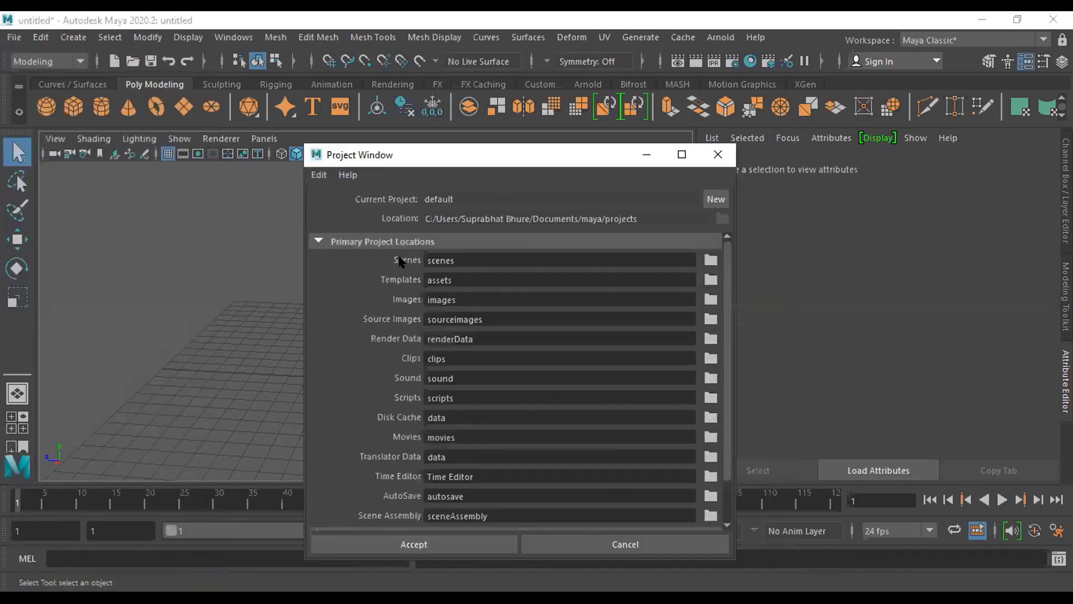
pyautogui.scroll(-2, 415, 503)
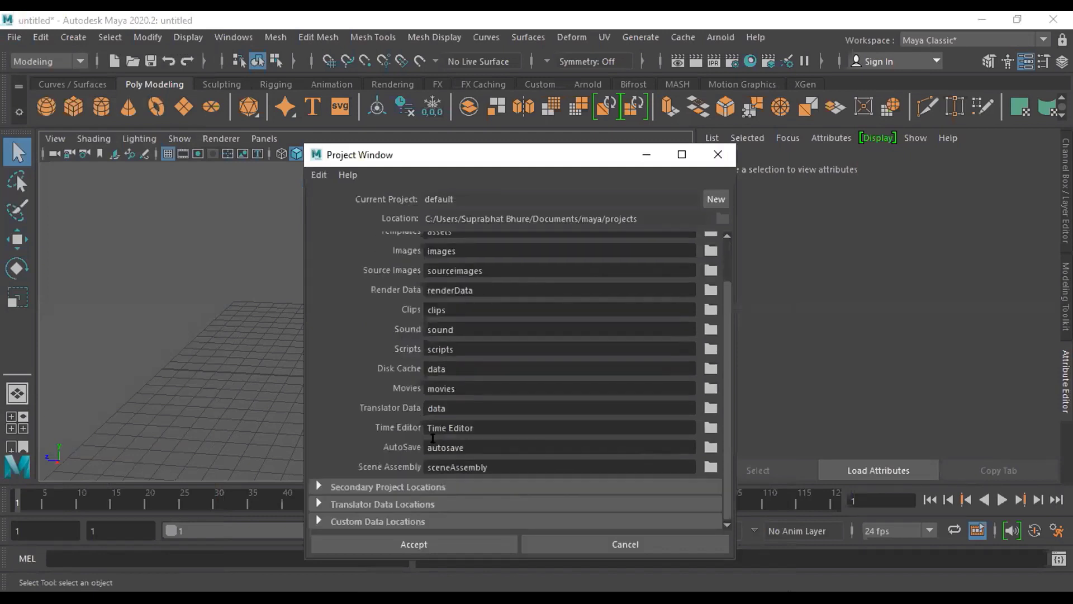
pyautogui.scroll(2, 433, 438)
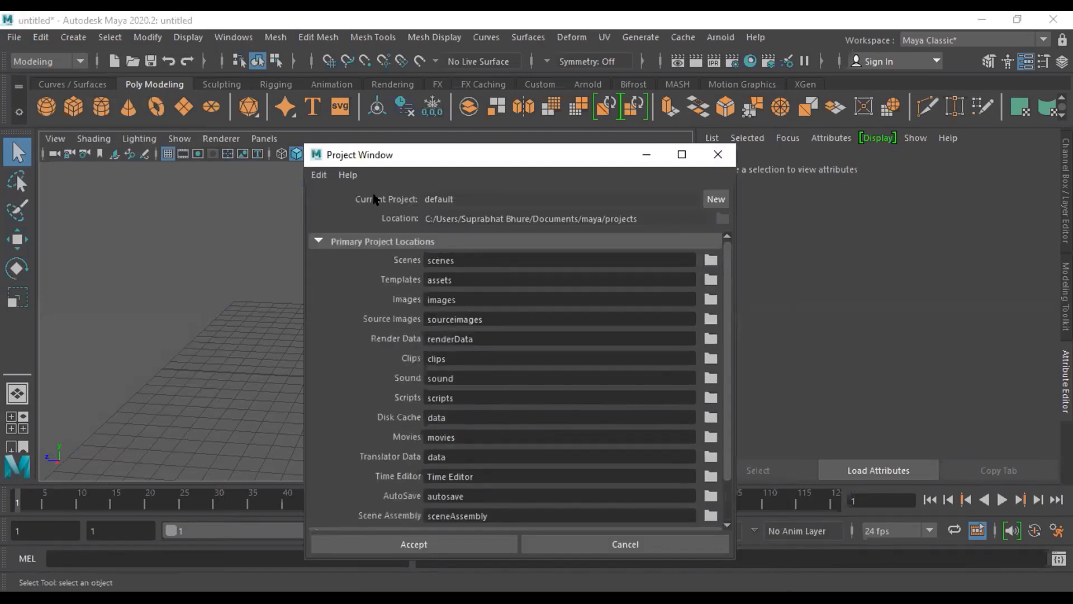
pyautogui.click(718, 154)
# Set the project to the inner GlassShader folder in models\GlassShader, within the desktop's FDP Programm folder
pyautogui.click(14, 37)
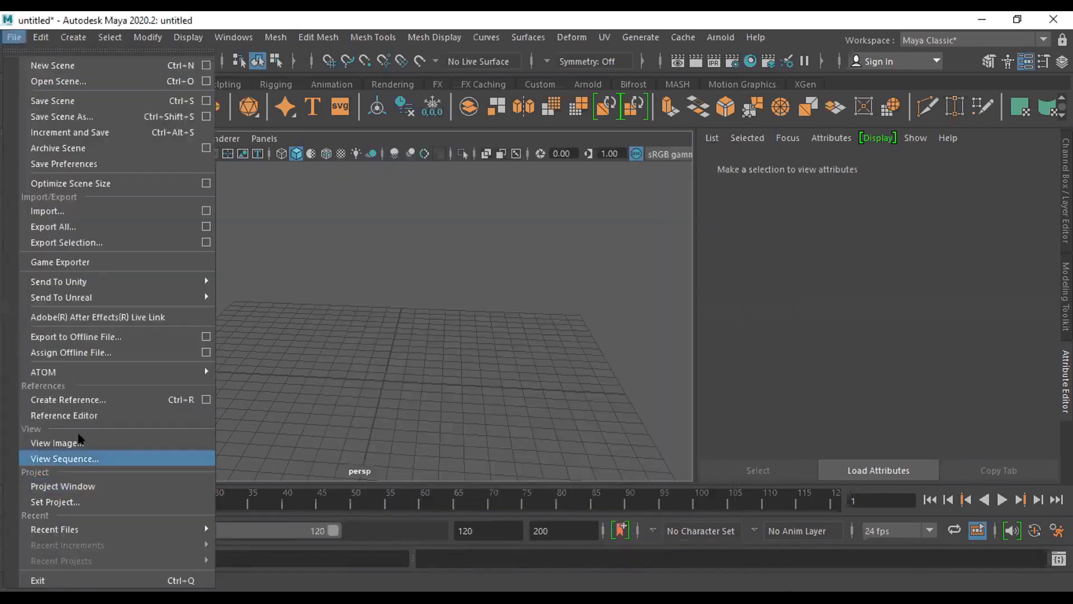
pyautogui.click(56, 502)
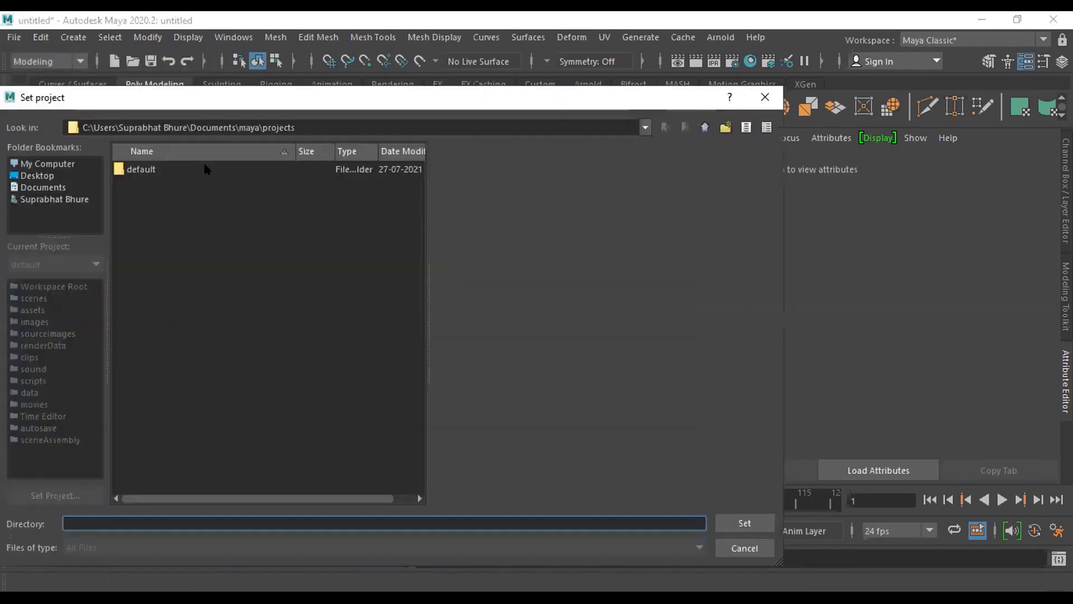
pyautogui.click(38, 176)
pyautogui.doubleClick(132, 184)
pyautogui.doubleClick(144, 170)
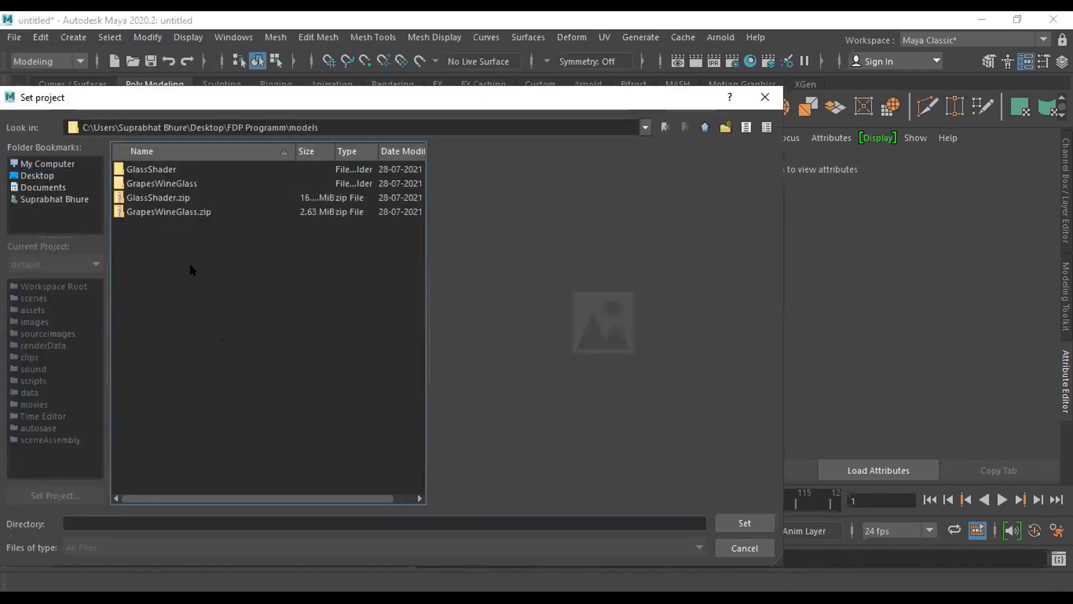
pyautogui.doubleClick(153, 170)
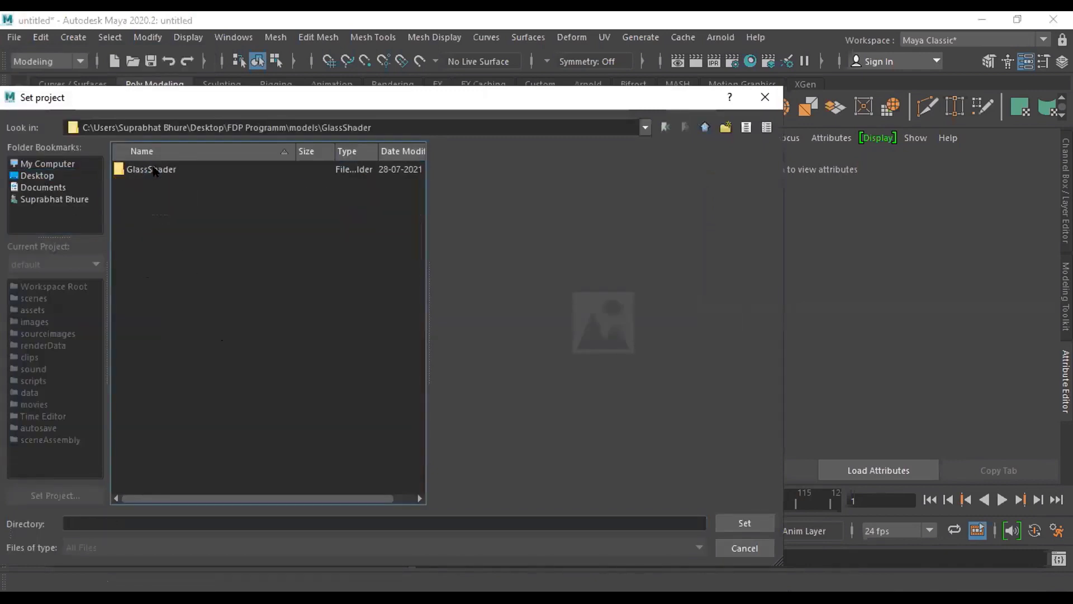
pyautogui.click(156, 171)
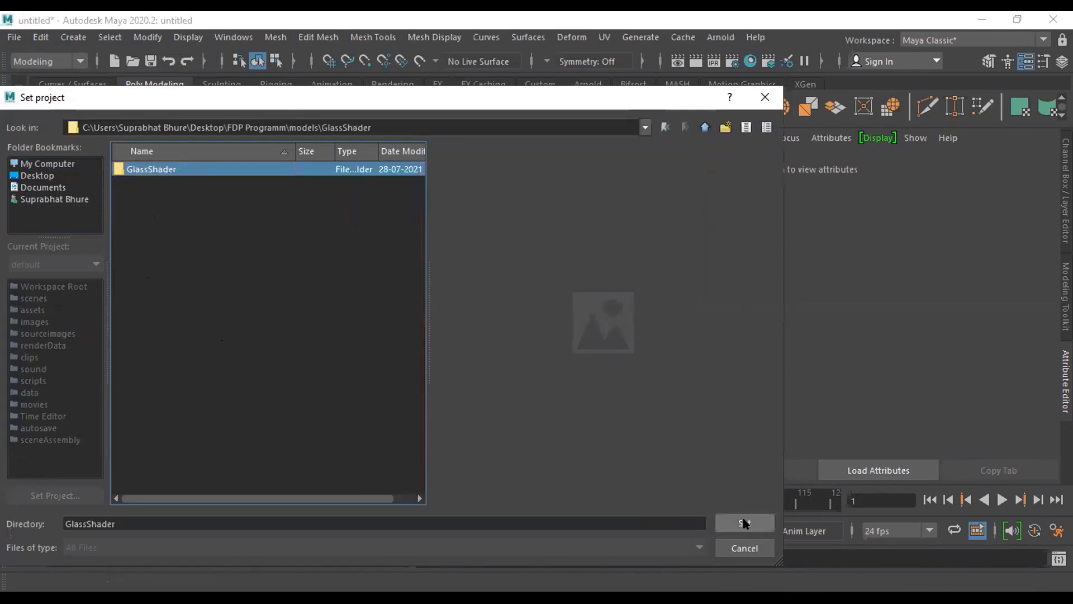
pyautogui.doubleClick(176, 169)
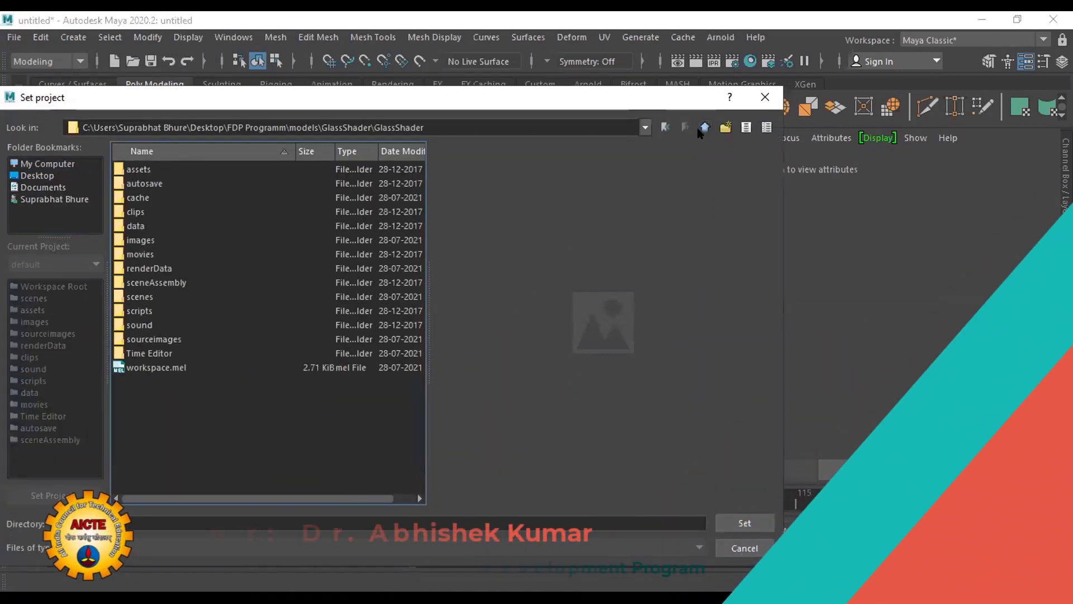
pyautogui.click(703, 127)
pyautogui.click(185, 169)
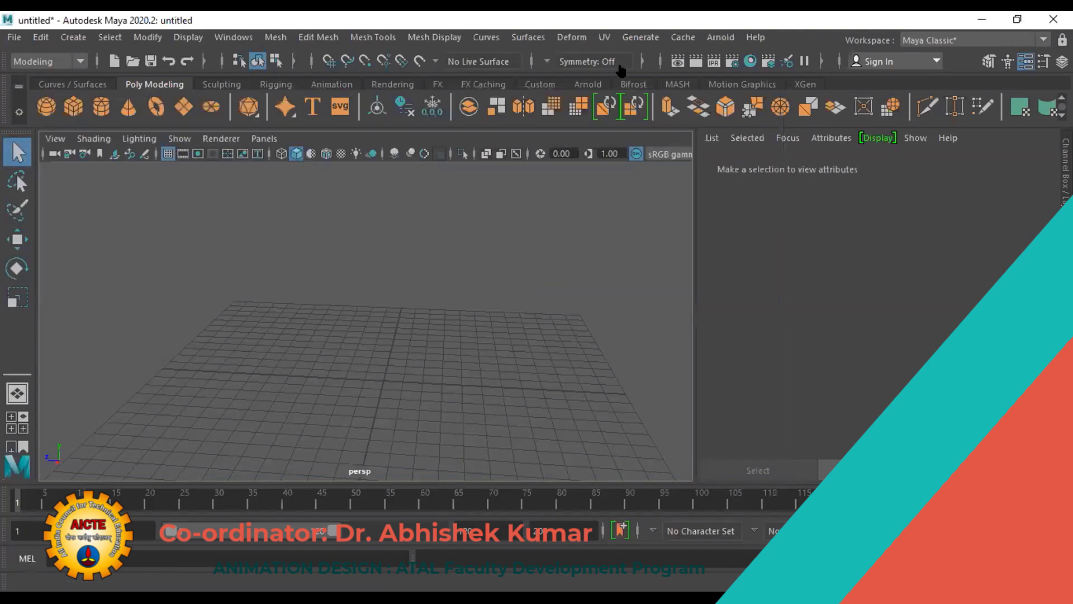
# Open the scene HappyBuddha_glass.ma from the project's scenes folder without saving the untitled scene
pyautogui.keyDown('alt'); pyautogui.moveTo(503, 385); pyautogui.dragTo(347, 404); pyautogui.keyUp('alt')
pyautogui.keyDown('alt'); pyautogui.moveTo(517, 390); pyautogui.dragTo(495, 411); pyautogui.keyUp('alt')
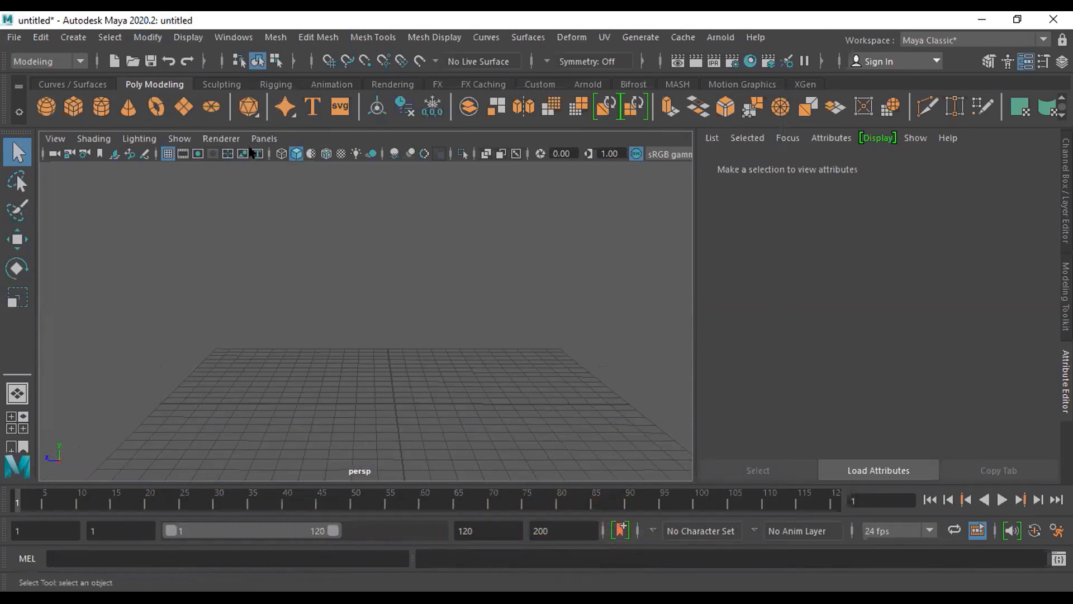
pyautogui.click(14, 37)
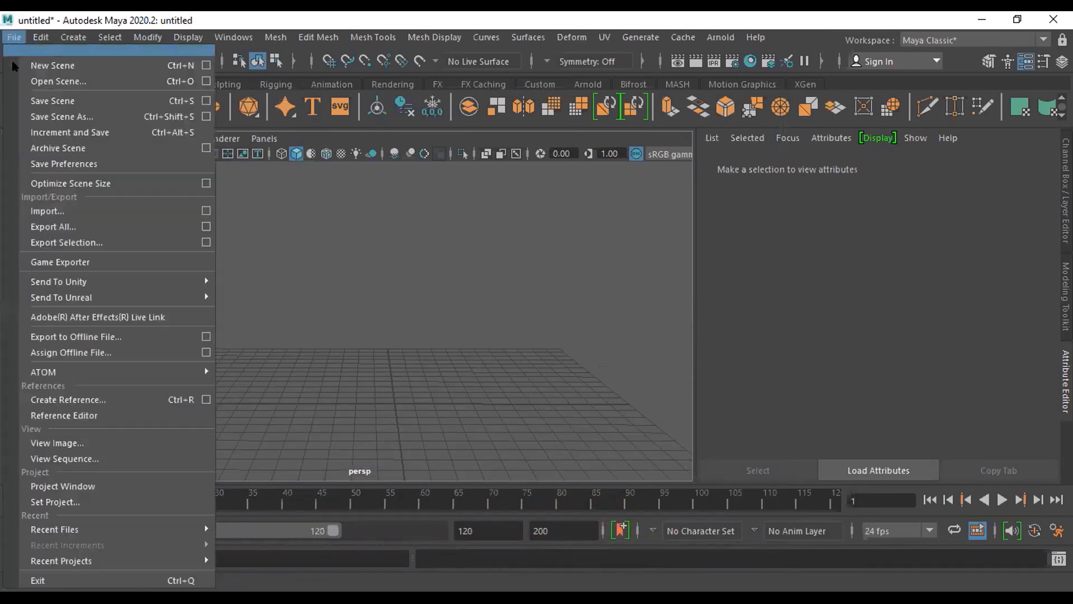
pyautogui.click(42, 78)
pyautogui.click(189, 198)
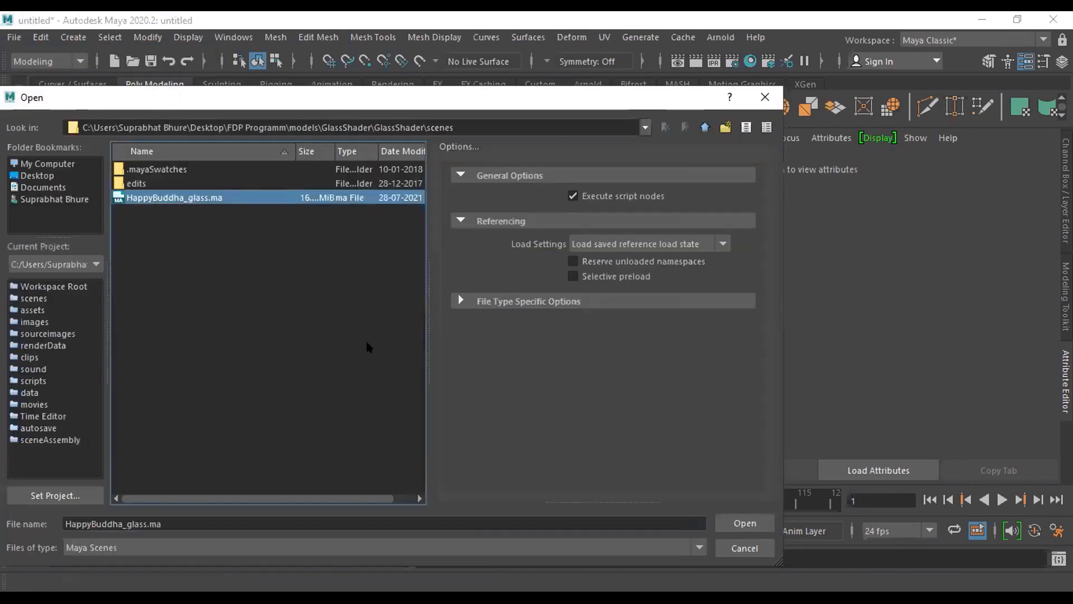
pyautogui.click(753, 525)
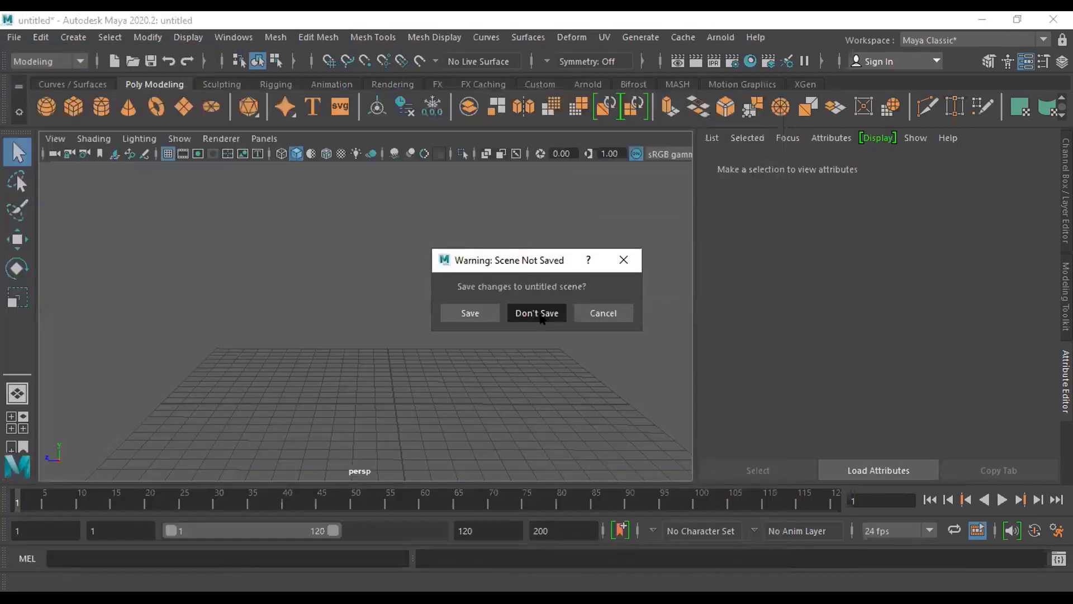
pyautogui.click(538, 311)
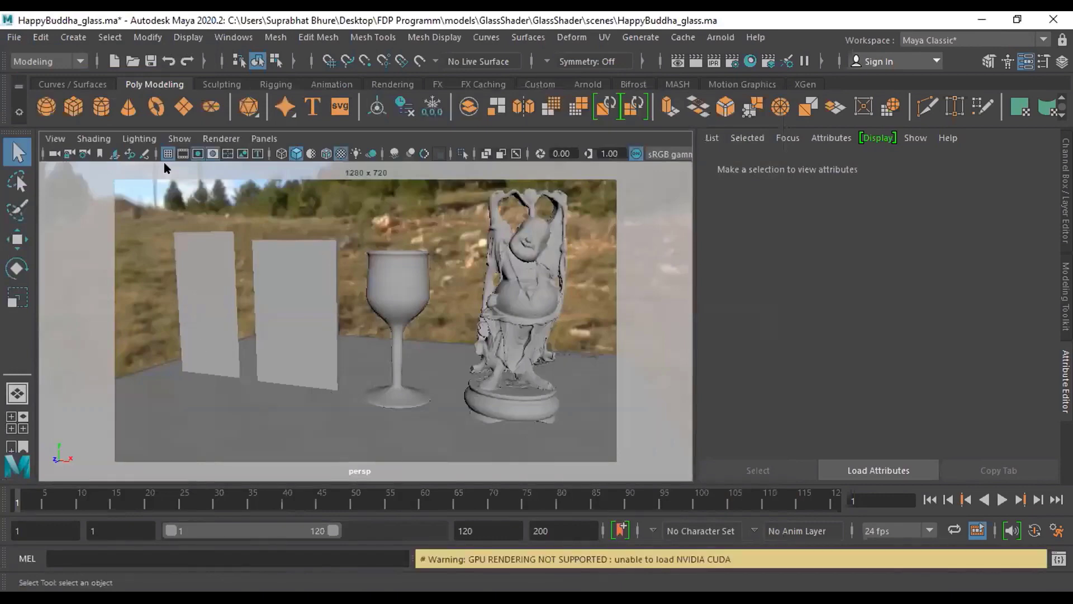
# Select the floor plane and open the file texture connected to its floor_lambert material
pyautogui.click(14, 36)
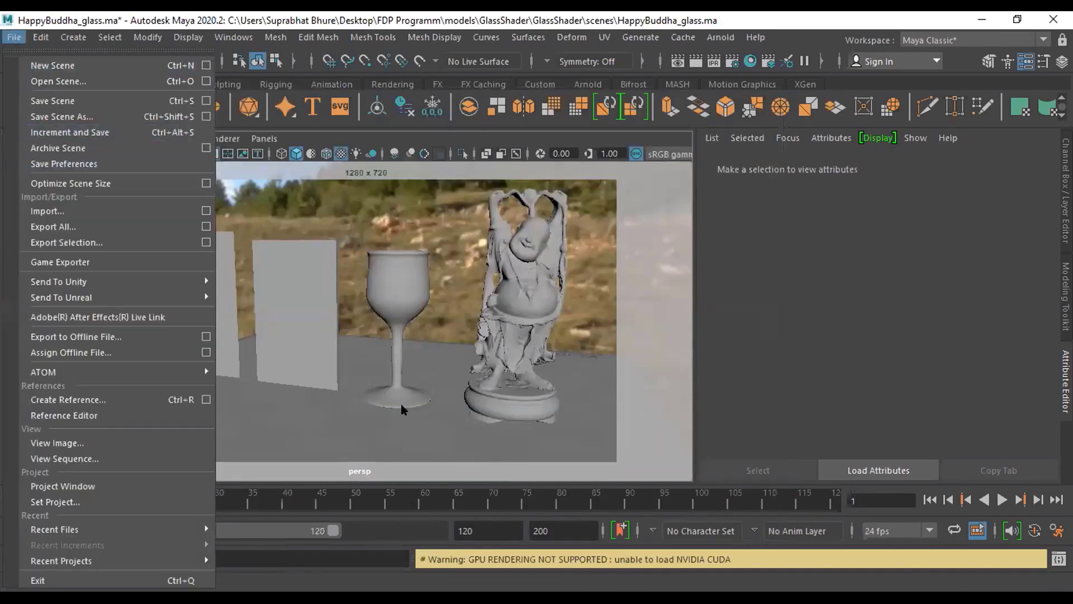
pyautogui.click(466, 420)
pyautogui.click(467, 420)
pyautogui.click(296, 416)
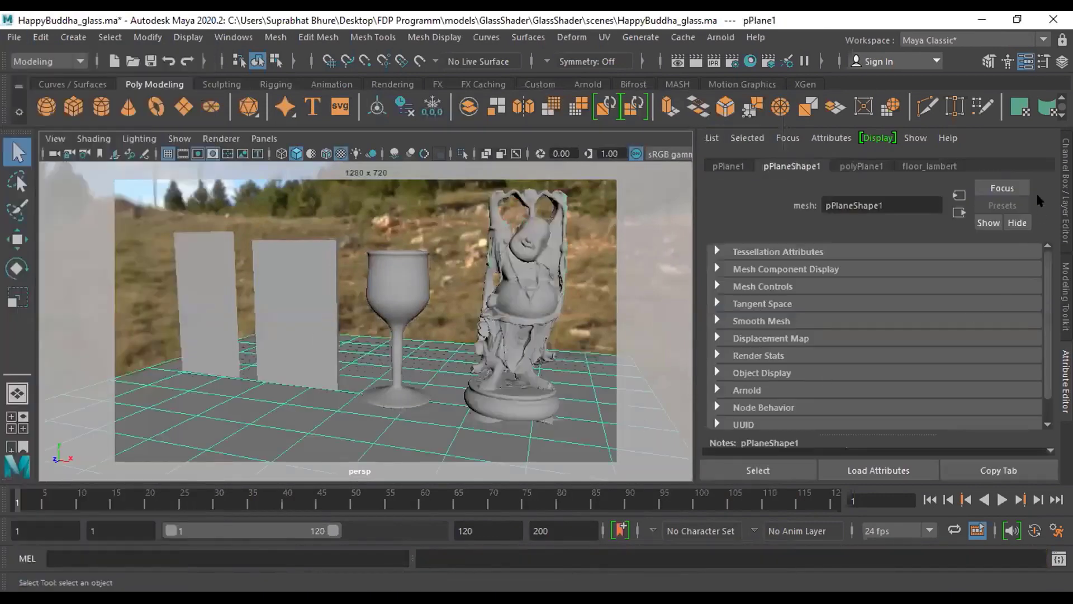
pyautogui.click(916, 165)
pyautogui.click(1023, 341)
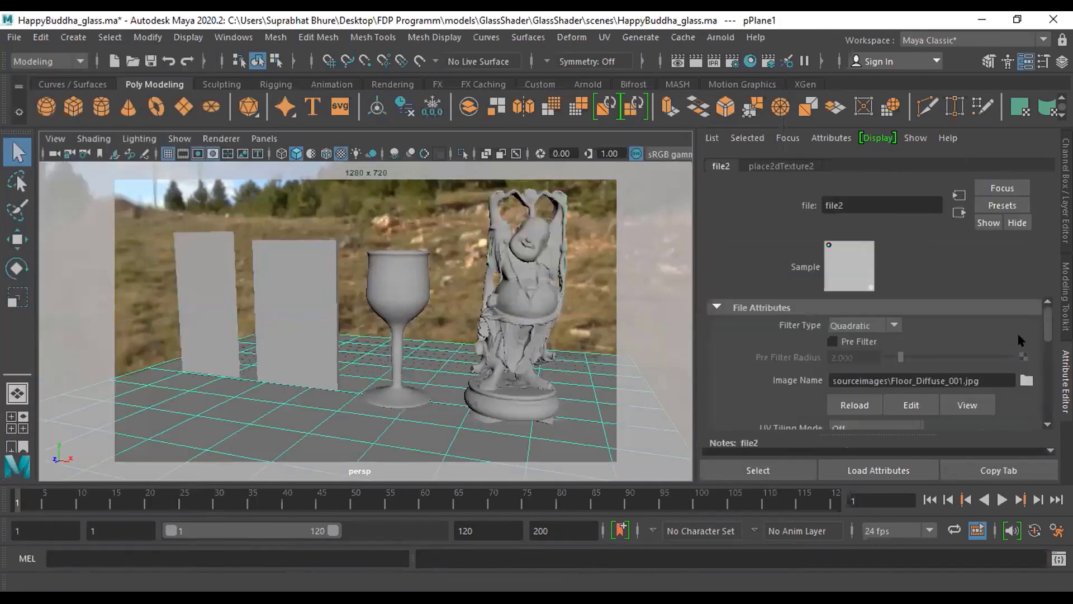
# Browse the images in the project's sourceimages folder and load Floor_Diffuse_001.jpg as the floor texture
pyautogui.click(1022, 380)
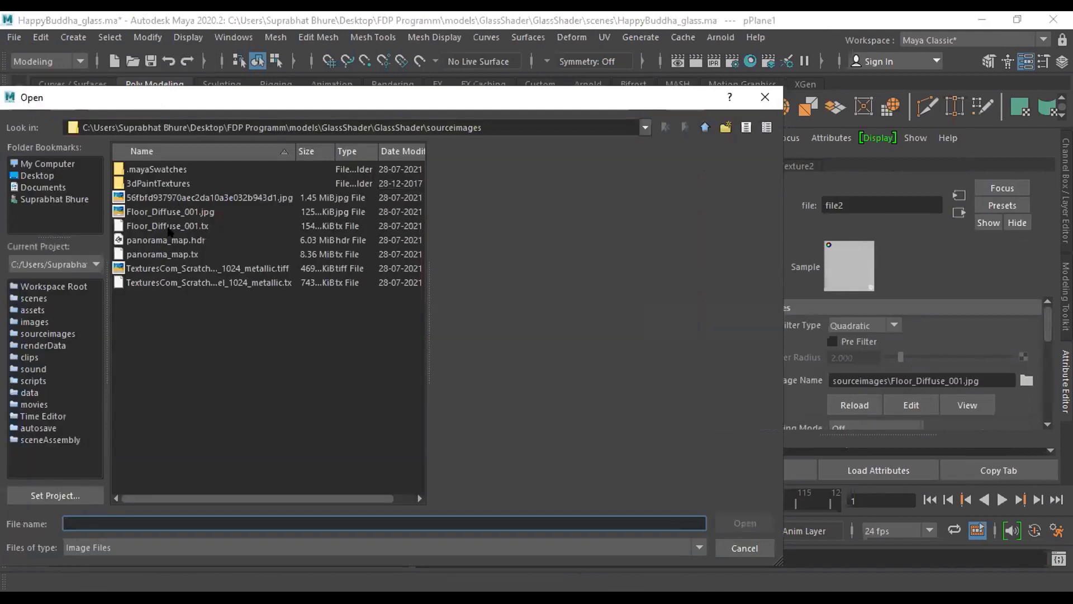
pyautogui.click(168, 227)
pyautogui.click(160, 254)
pyautogui.click(184, 230)
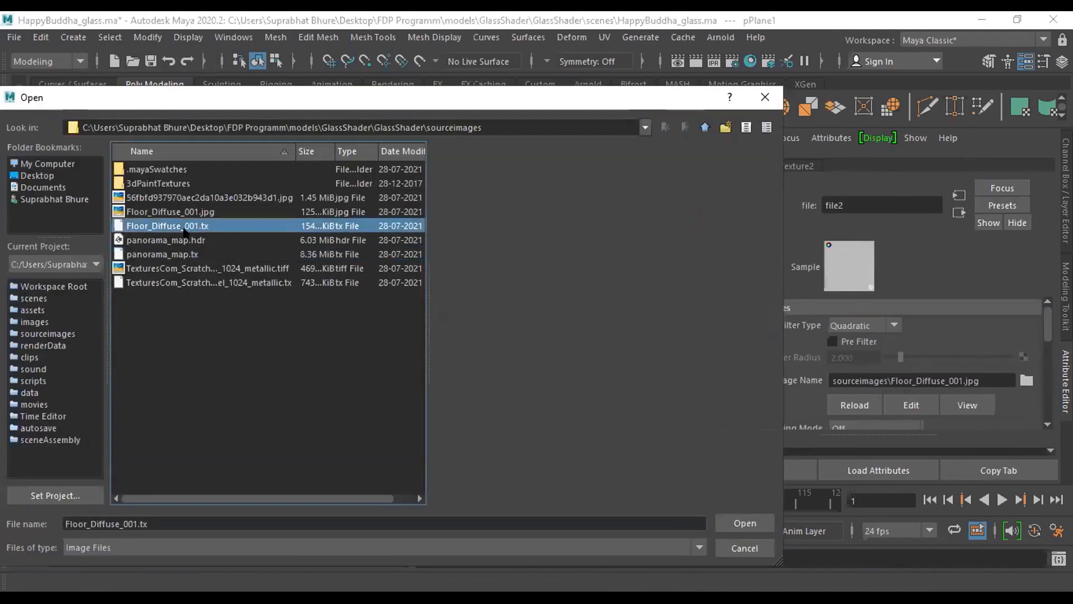
pyautogui.click(154, 241)
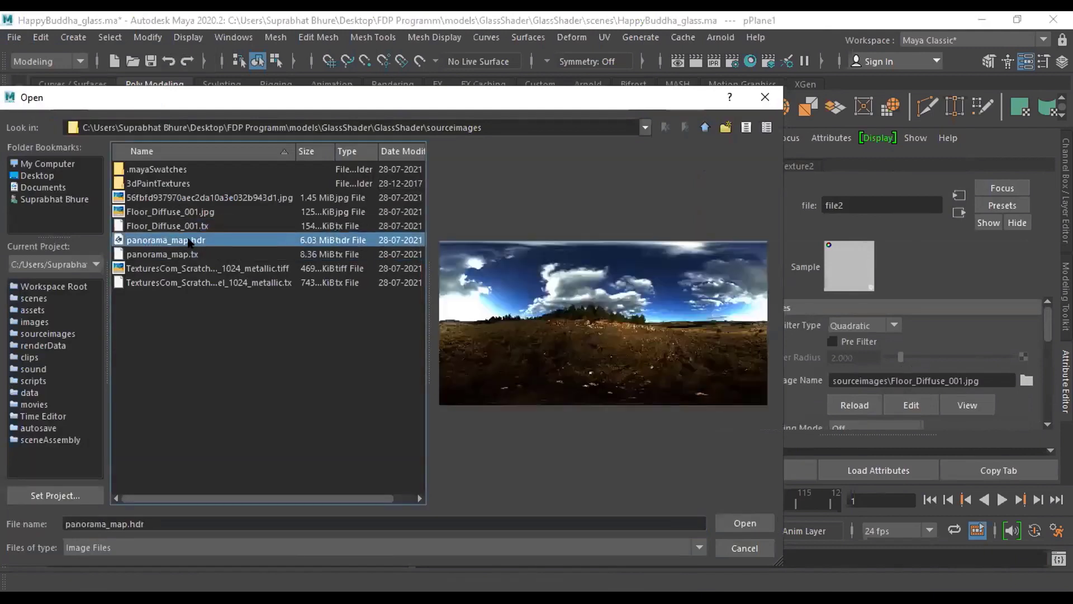
pyautogui.click(177, 212)
pyautogui.click(745, 522)
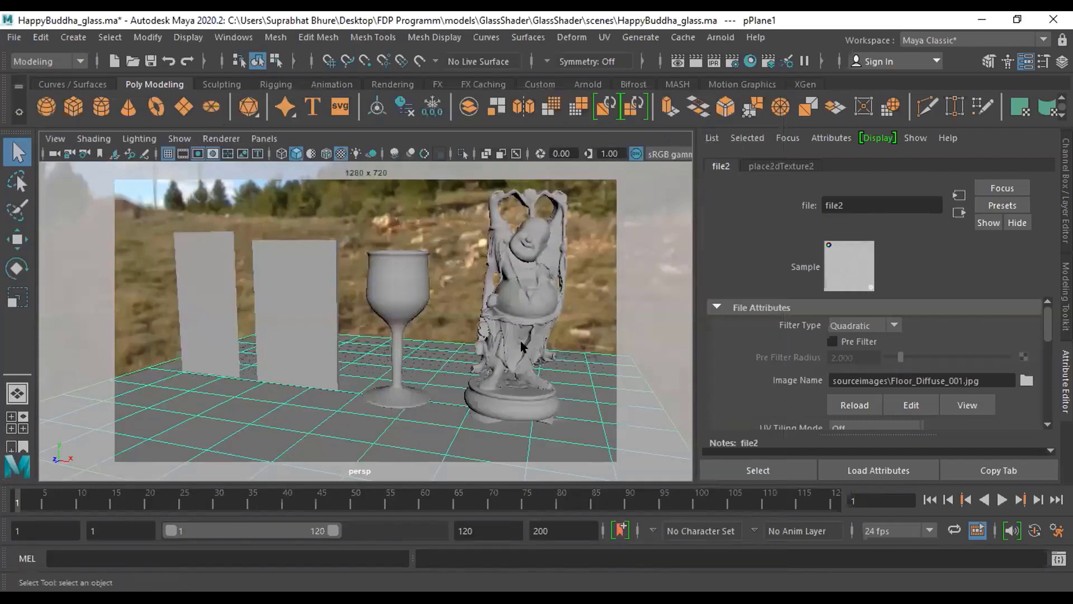
# Try darkening the lambert1 color of the leftmost upright plane to black, and undo the change
pyautogui.click(187, 321)
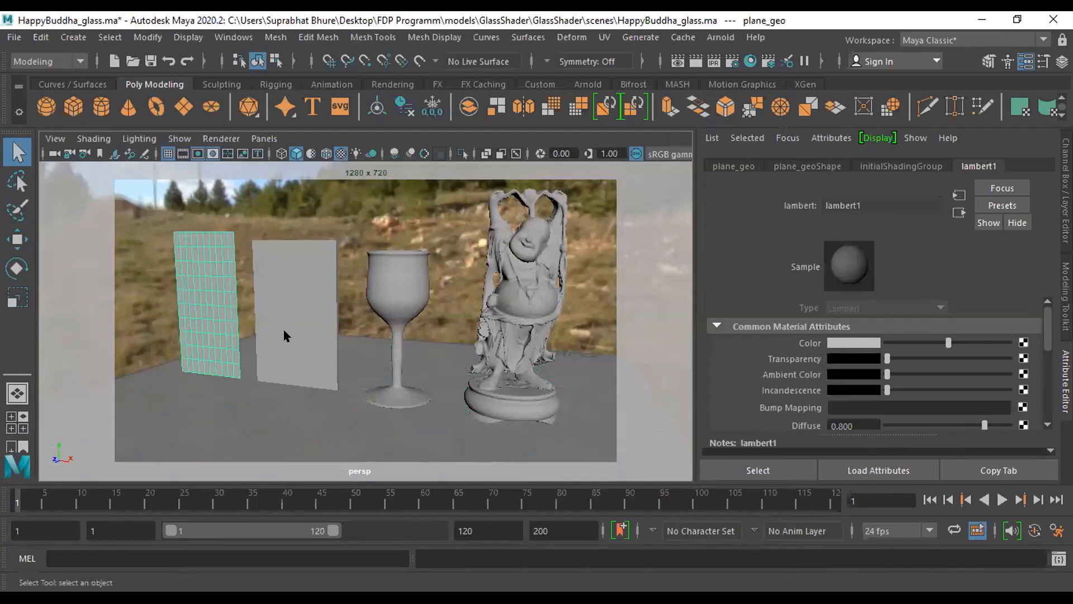
pyautogui.keyDown('alt'); pyautogui.moveTo(228, 380); pyautogui.dragTo(452, 362); pyautogui.keyUp('alt')
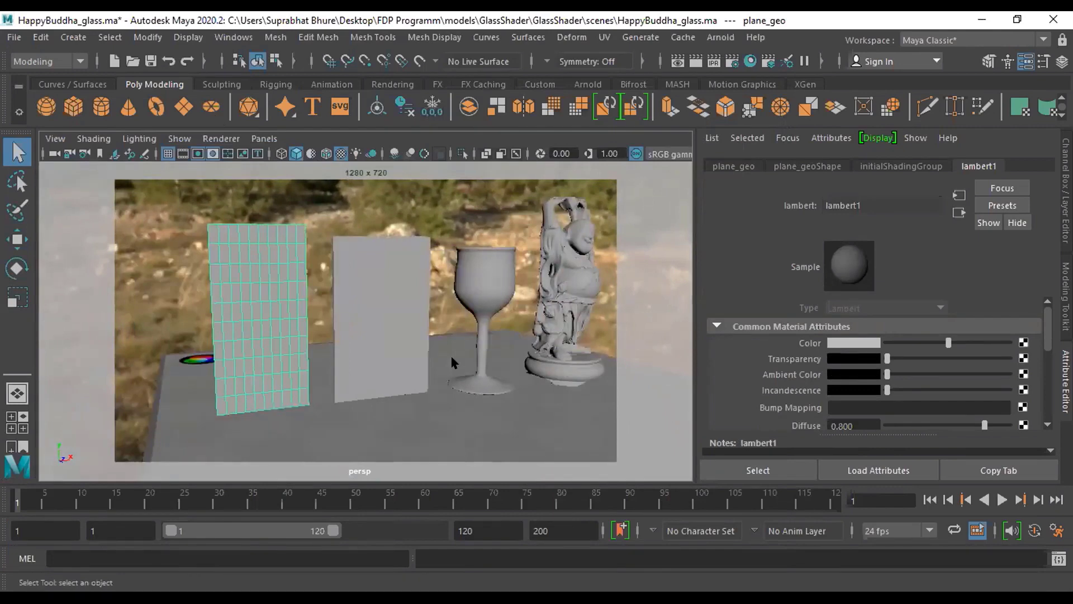
pyautogui.keyDown('alt'); pyautogui.moveTo(411, 362); pyautogui.dragTo(346, 371); pyautogui.keyUp('alt')
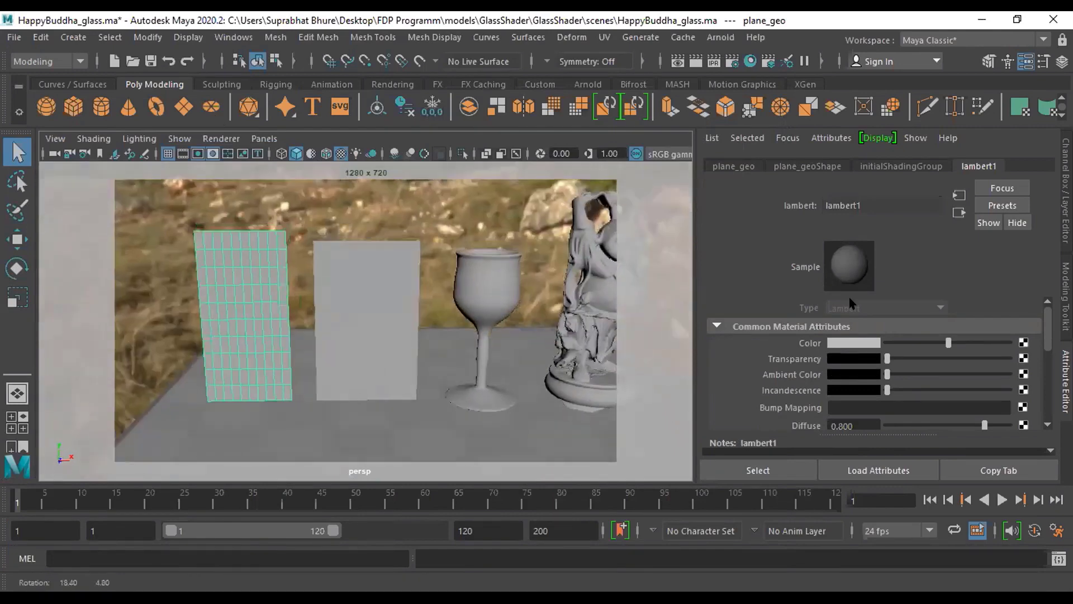
pyautogui.moveTo(948, 343); pyautogui.dragTo(882, 351)
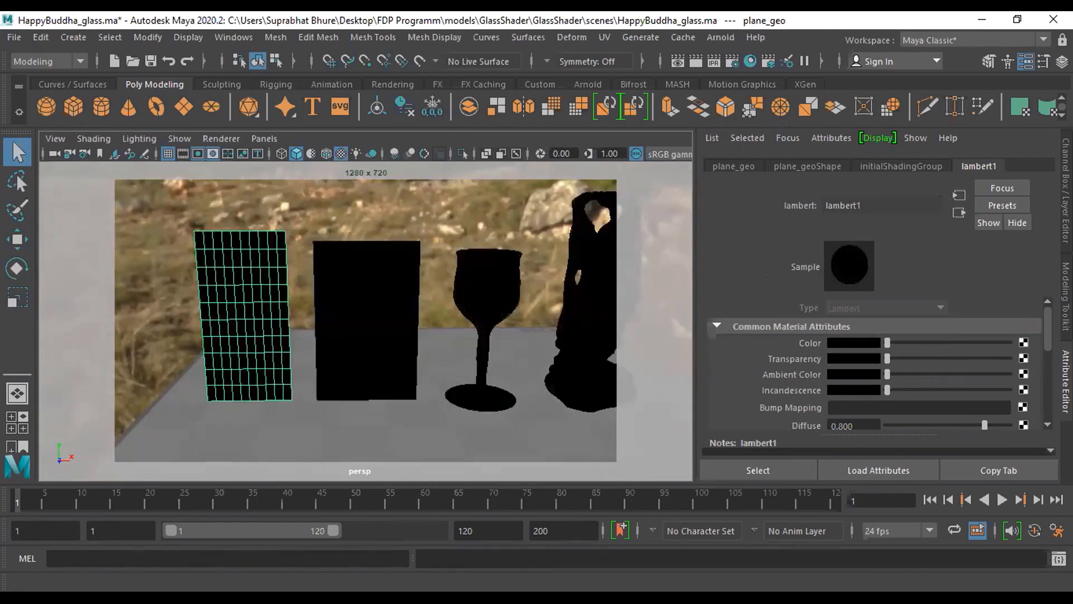
pyautogui.hotkey('ctrl', 'z')
# Assign a new aiStandardSurface material to the leftmost upright plane, with base weight 0, black base color and specular weight 0.435
pyautogui.moveTo(231, 304); pyautogui.dragTo(253, 556, button='right')
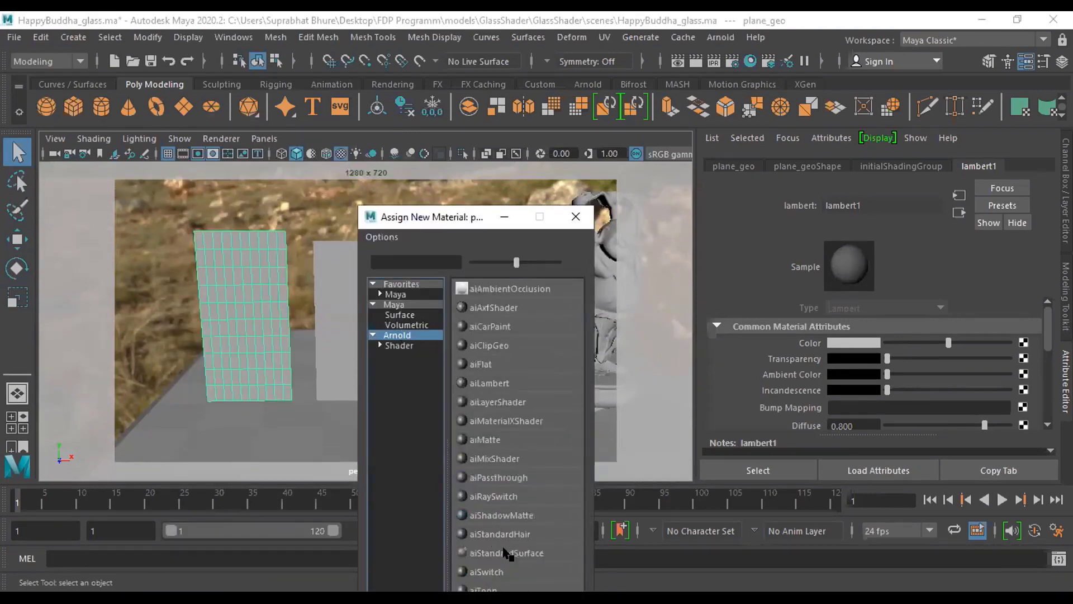
pyautogui.moveTo(983, 348); pyautogui.dragTo(786, 347)
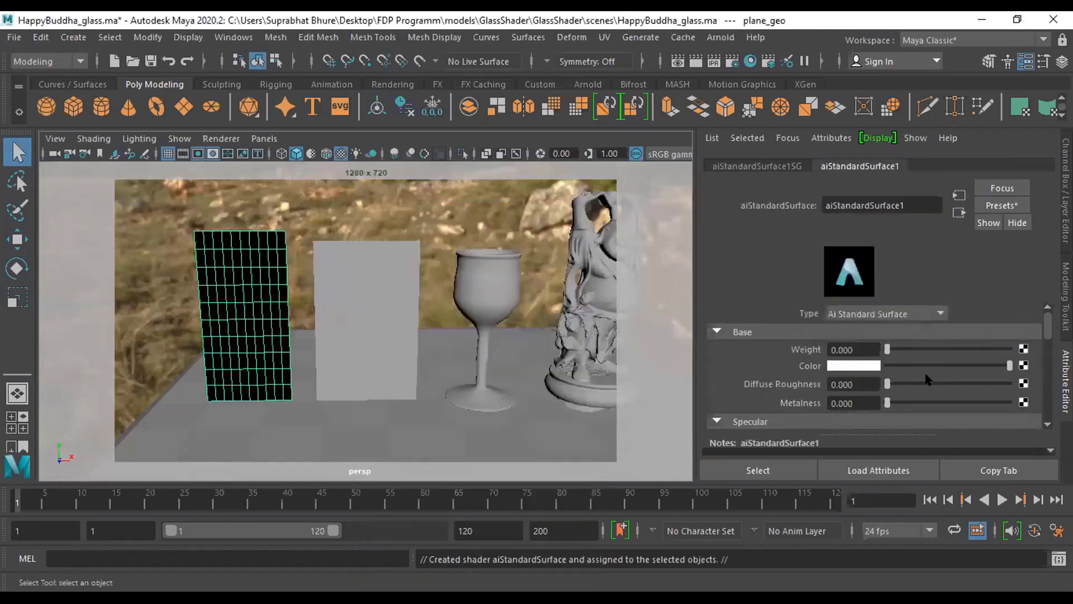
pyautogui.moveTo(903, 369); pyautogui.dragTo(888, 366)
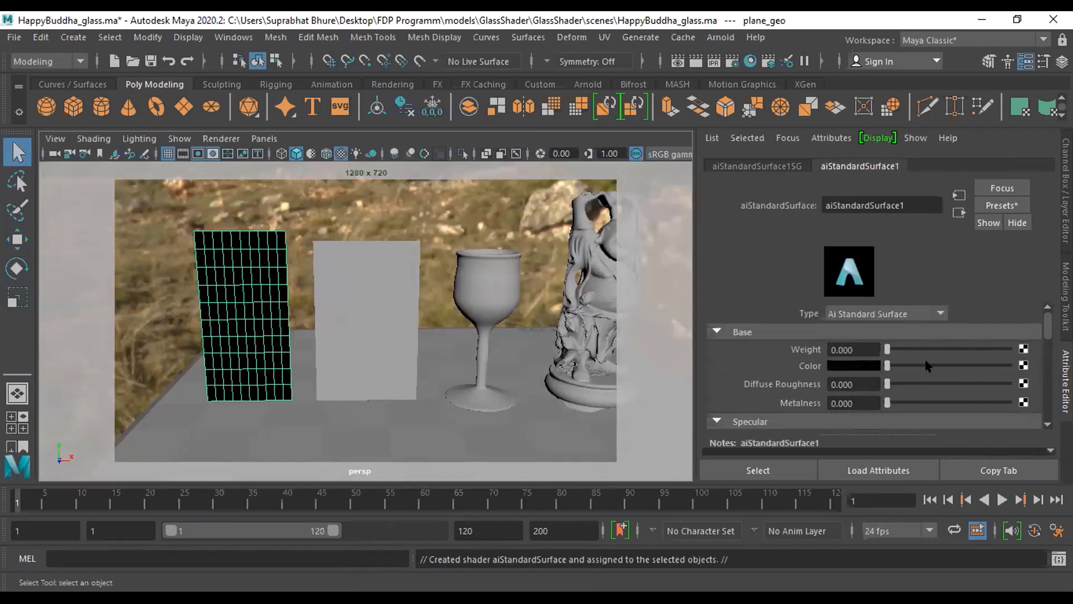
pyautogui.scroll(-3, 926, 366)
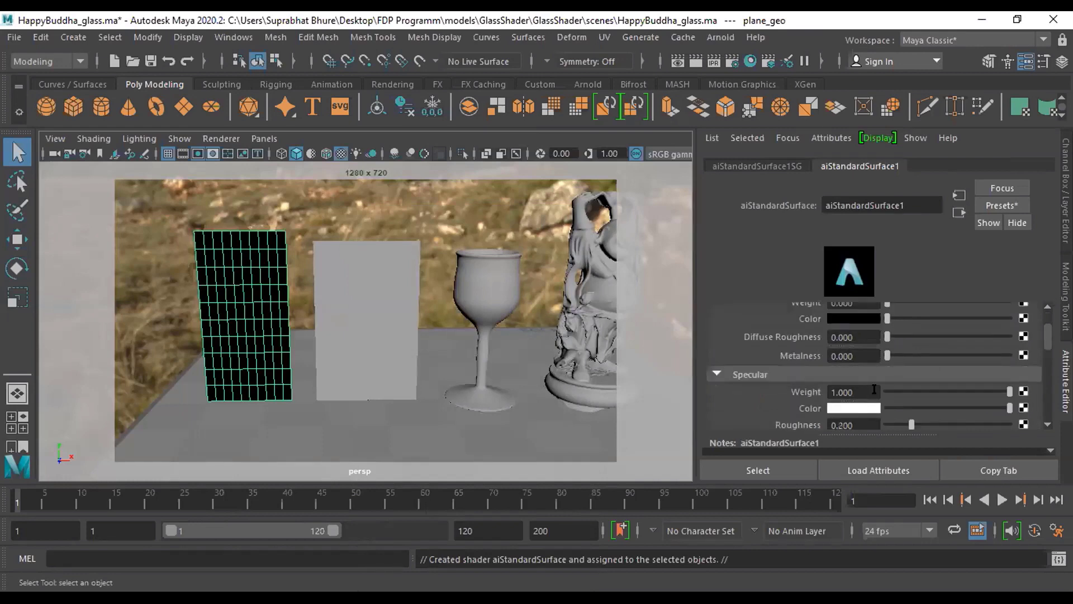
pyautogui.moveTo(1009, 391); pyautogui.dragTo(934, 390)
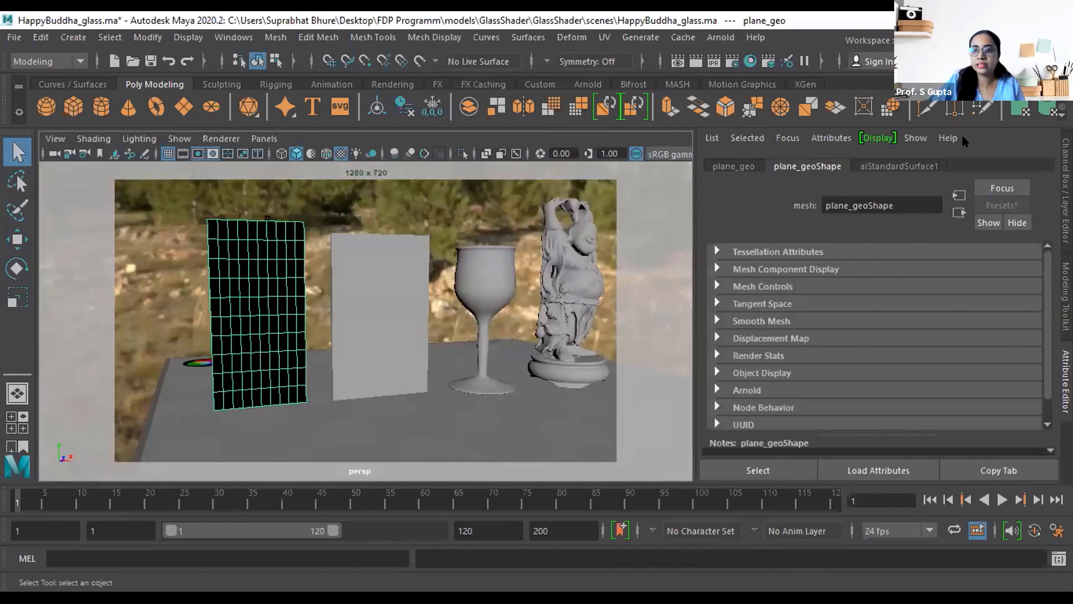
# Reopen the plane's aiStandardSurface1 material and review its base and specular attributes
pyautogui.click(899, 166)
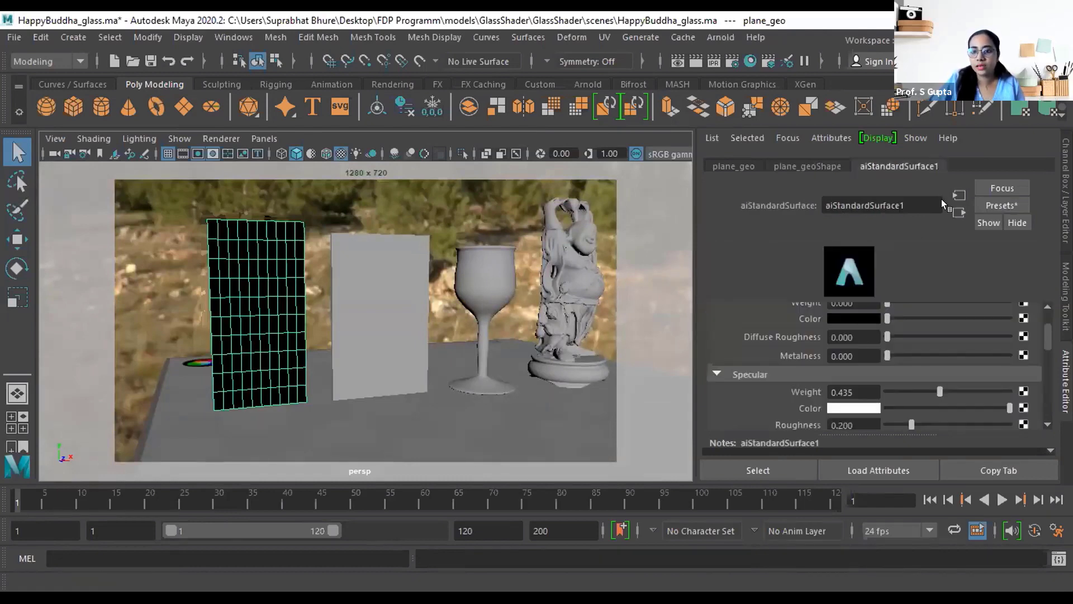
pyautogui.scroll(2, 878, 348)
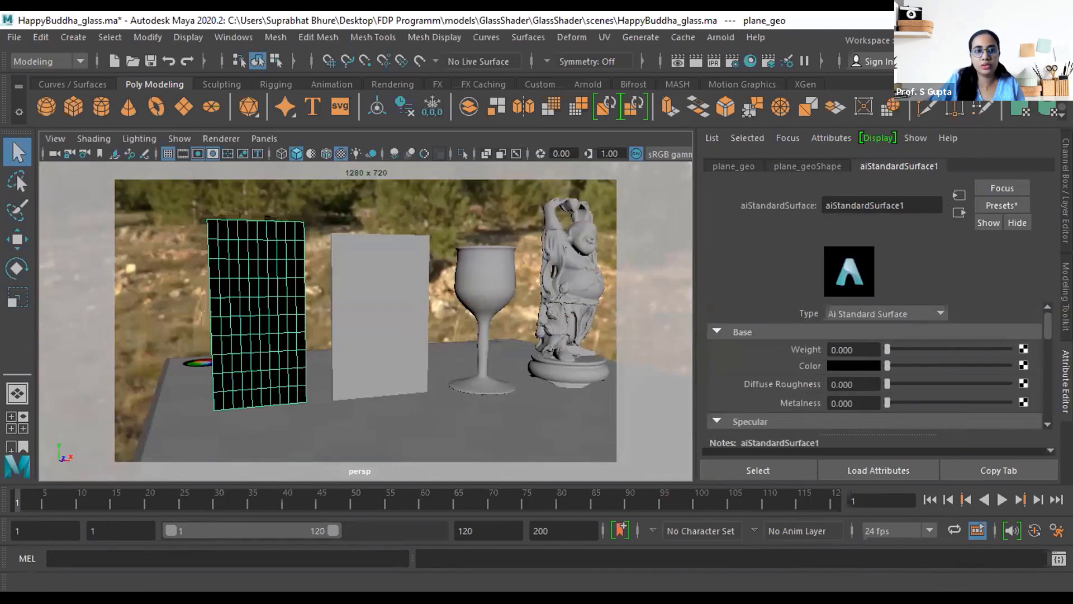
pyautogui.scroll(-2, 878, 397)
pyautogui.scroll(-2, 879, 396)
pyautogui.scroll(-2, 878, 397)
pyautogui.scroll(6, 879, 396)
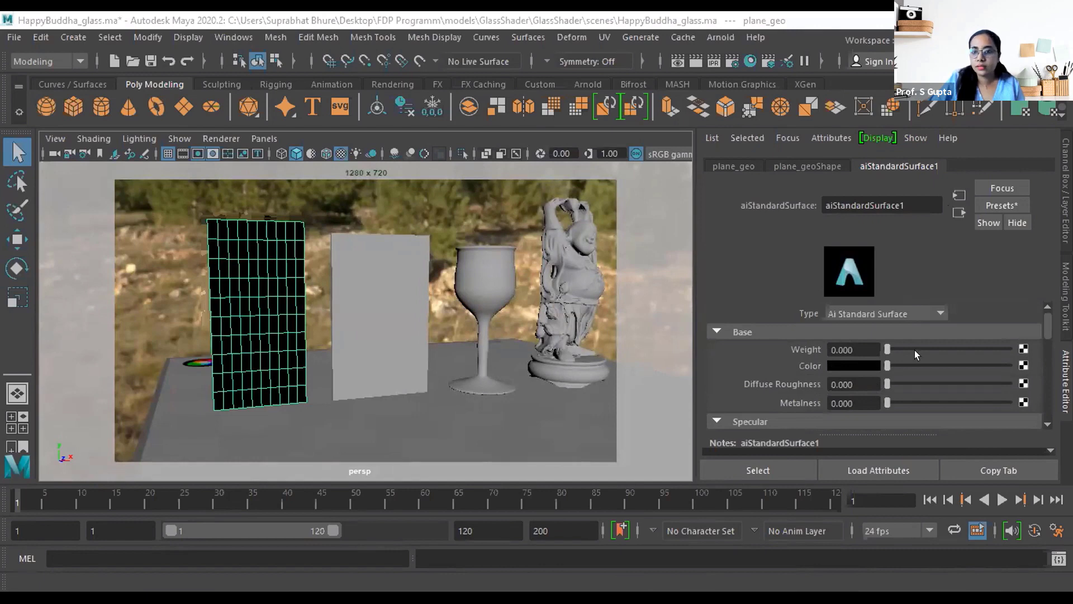
pyautogui.scroll(2, 470, 312)
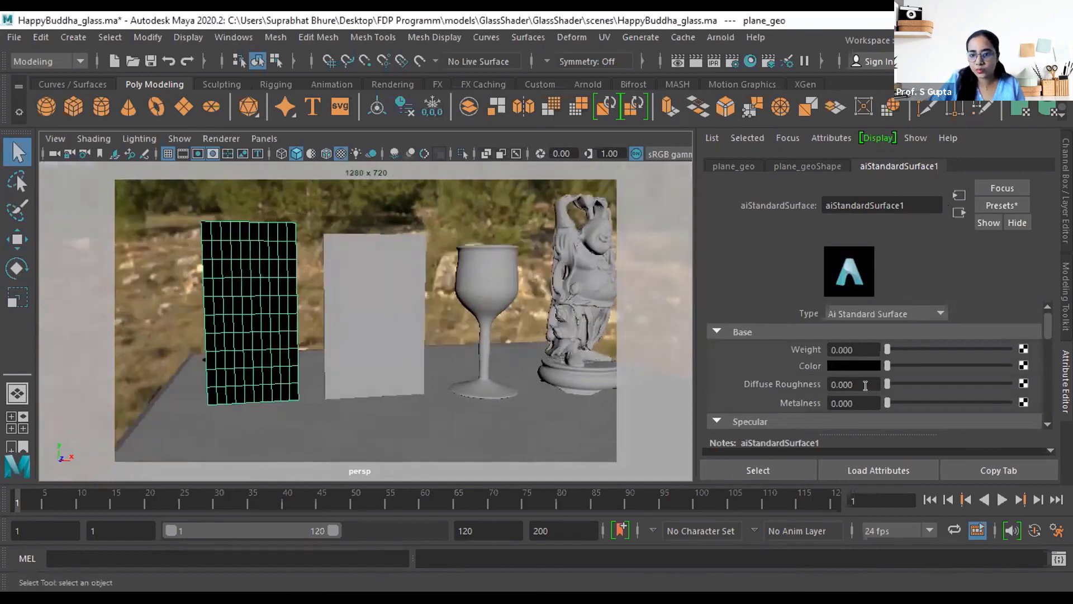
pyautogui.scroll(-3, 900, 354)
pyautogui.scroll(3, 865, 386)
# Set the transmission weight of the leftmost plane's aiStandardSurface1 material to 1
pyautogui.scroll(-3, 866, 383)
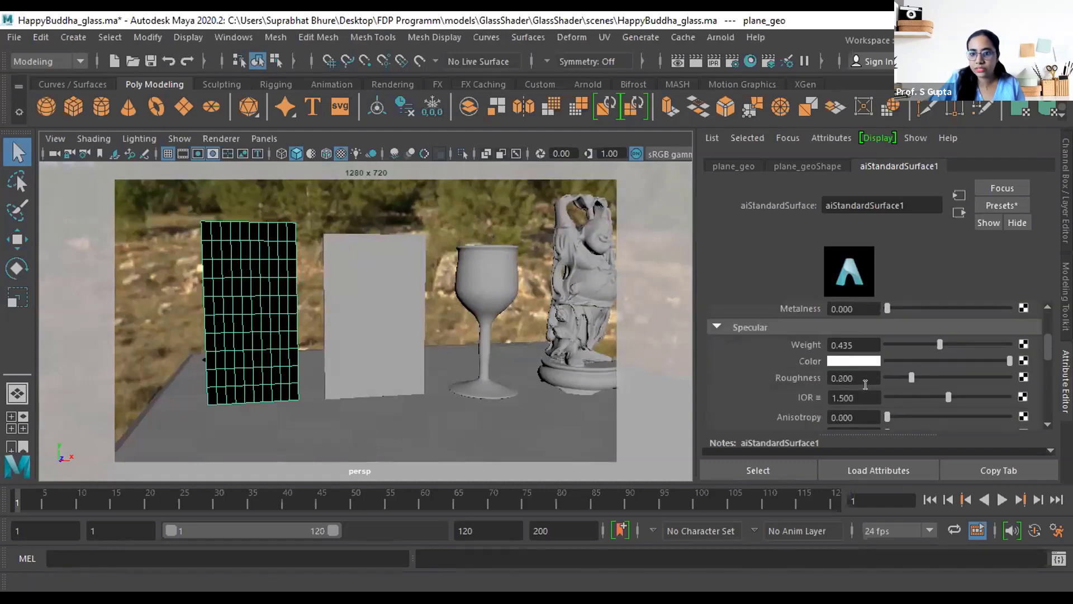
pyautogui.scroll(-4, 872, 380)
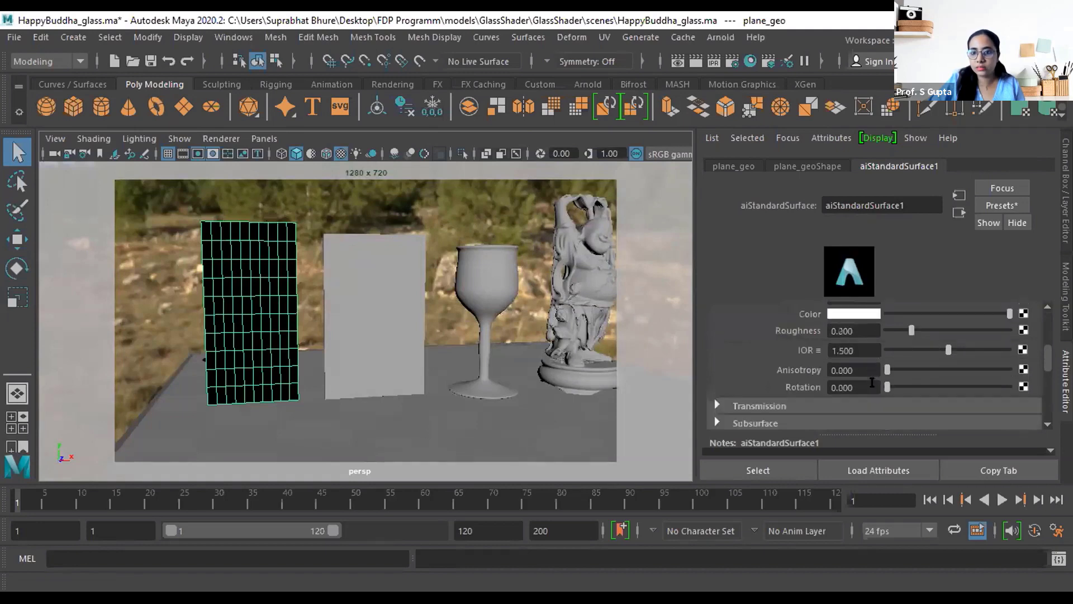
pyautogui.click(752, 358)
pyautogui.scroll(-1, 874, 360)
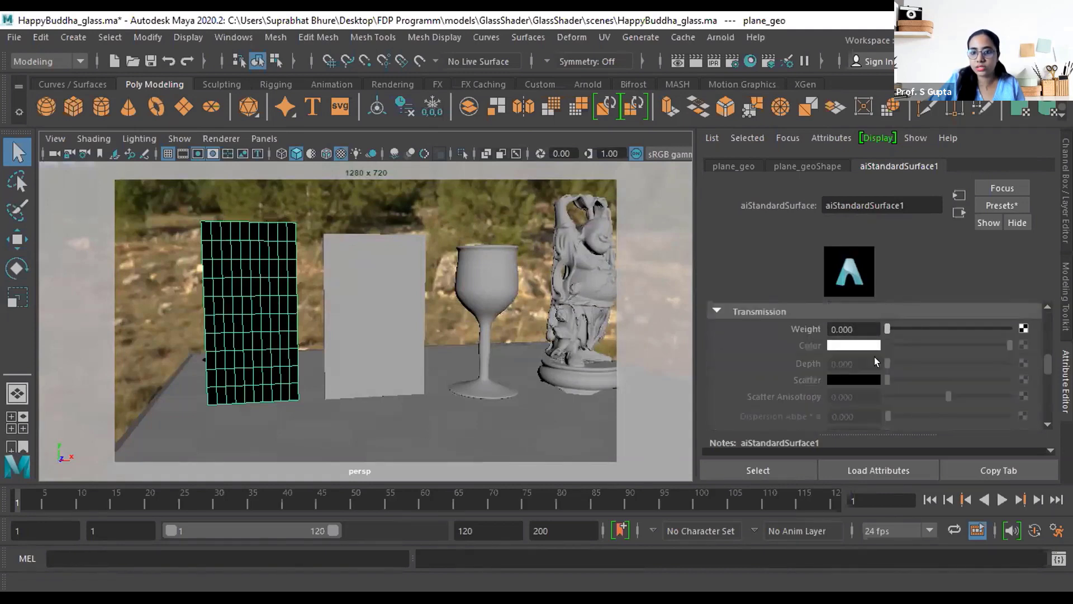
pyautogui.moveTo(881, 327); pyautogui.dragTo(996, 330)
pyautogui.keyDown('alt'); pyautogui.moveTo(275, 339); pyautogui.dragTo(311, 325); pyautogui.keyUp('alt')
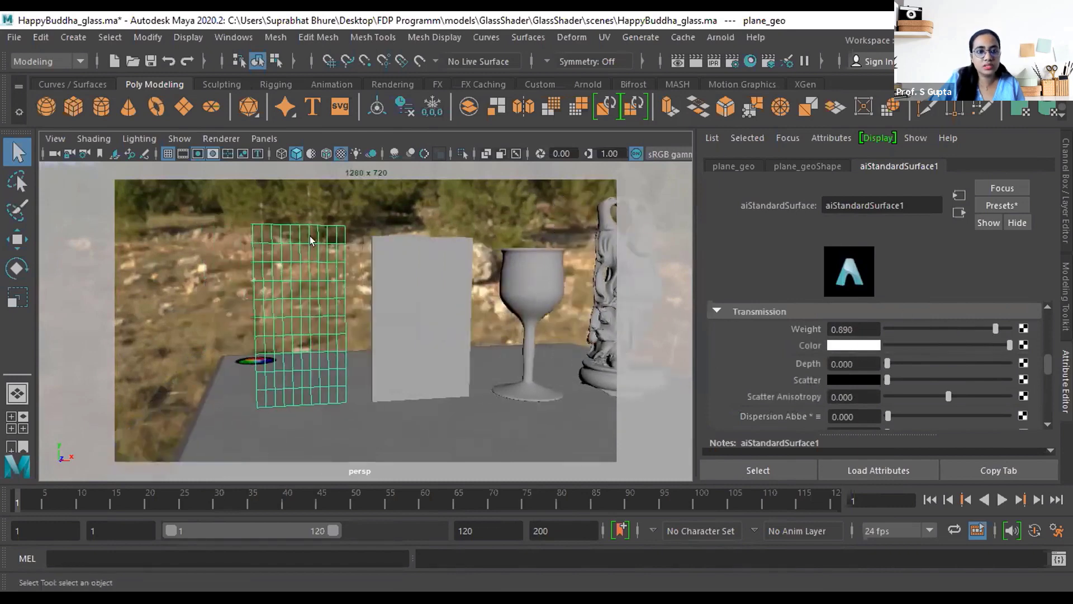
pyautogui.scroll(3, 226, 242)
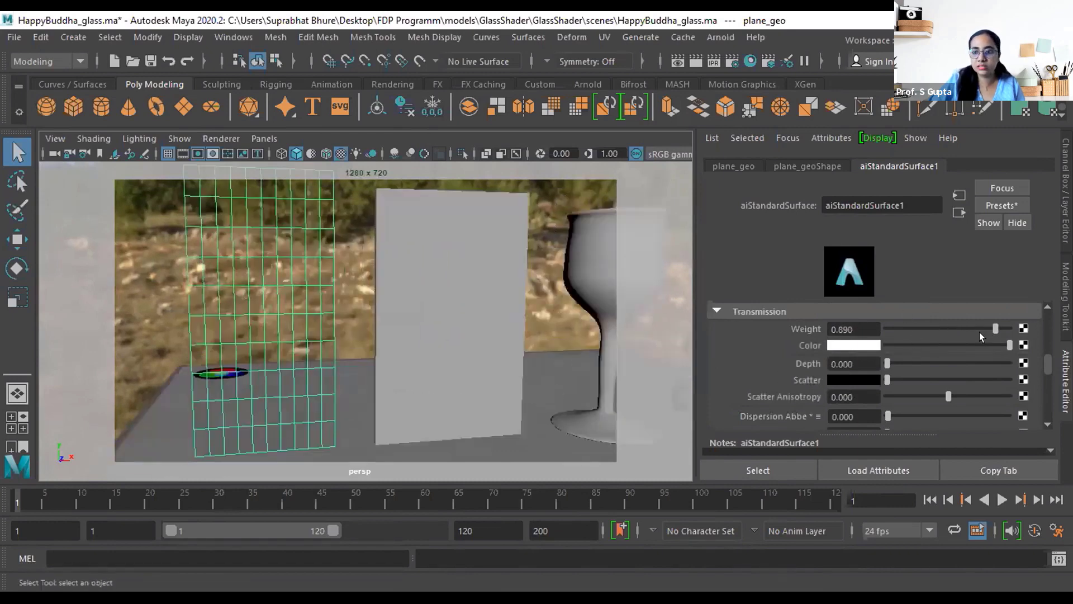
pyautogui.moveTo(991, 327); pyautogui.dragTo(1016, 331)
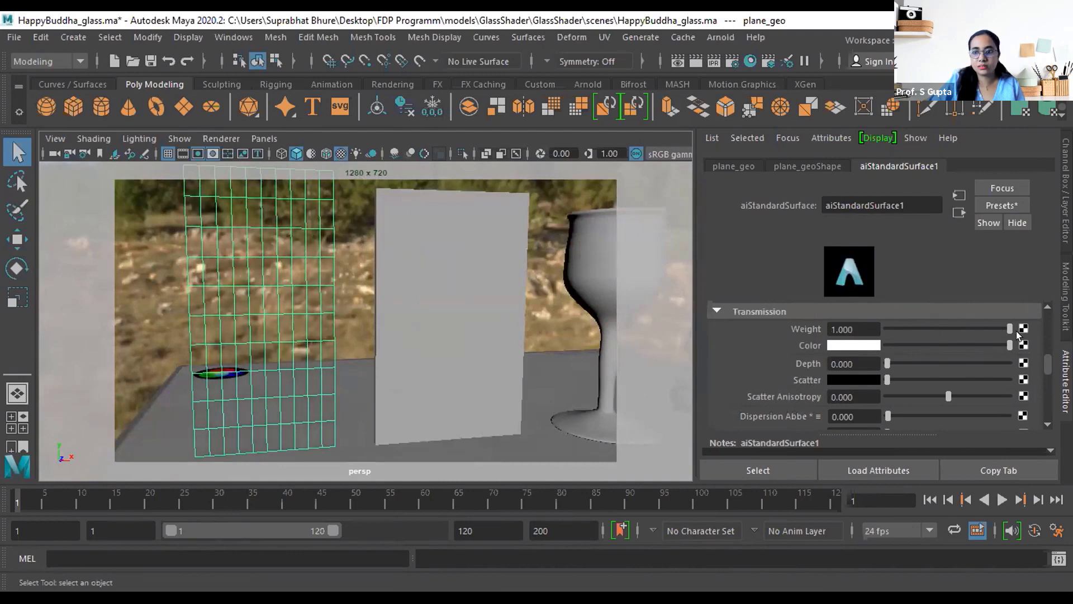
pyautogui.moveTo(428, 313)
pyautogui.keyDown('alt'); pyautogui.mouseDown()
pyautogui.moveTo(438, 312)
pyautogui.moveTo(427, 314)
pyautogui.mouseUp(); pyautogui.keyUp('alt')
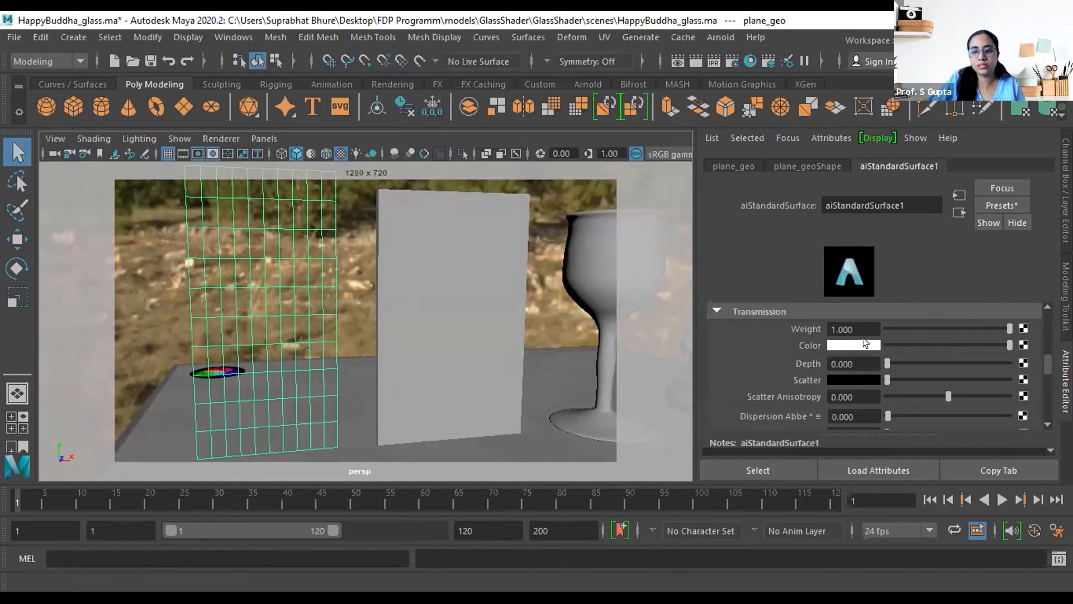
# Reselect the leftmost upright plane and turn on wireframe display over the shaded objects in the viewport
pyautogui.click(147, 324)
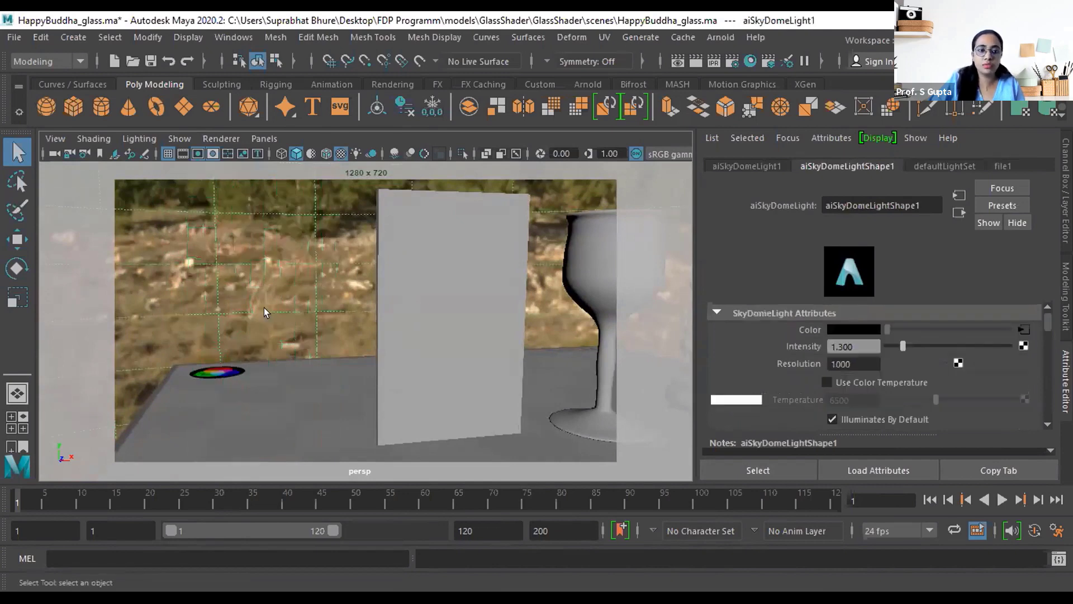
pyautogui.click(273, 311)
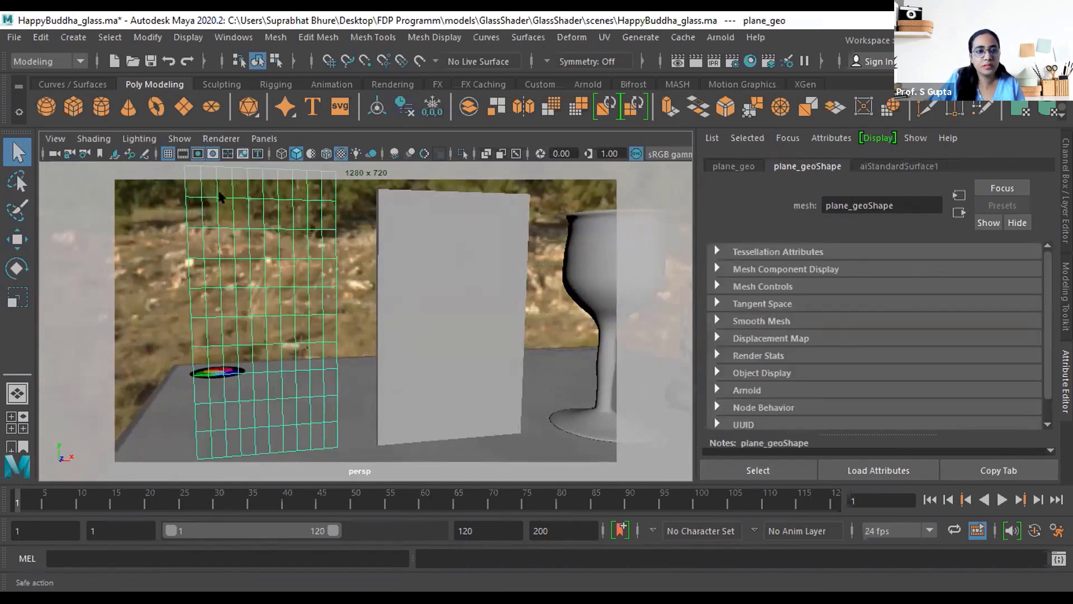
pyautogui.click(326, 153)
pyautogui.click(376, 314)
pyautogui.click(336, 330)
pyautogui.keyDown('alt'); pyautogui.moveTo(362, 338); pyautogui.dragTo(396, 356); pyautogui.keyUp('alt')
pyautogui.scroll(-4, 396, 356)
pyautogui.keyDown('alt'); pyautogui.moveTo(396, 355); pyautogui.dragTo(407, 363, button='middle'); pyautogui.keyUp('alt')
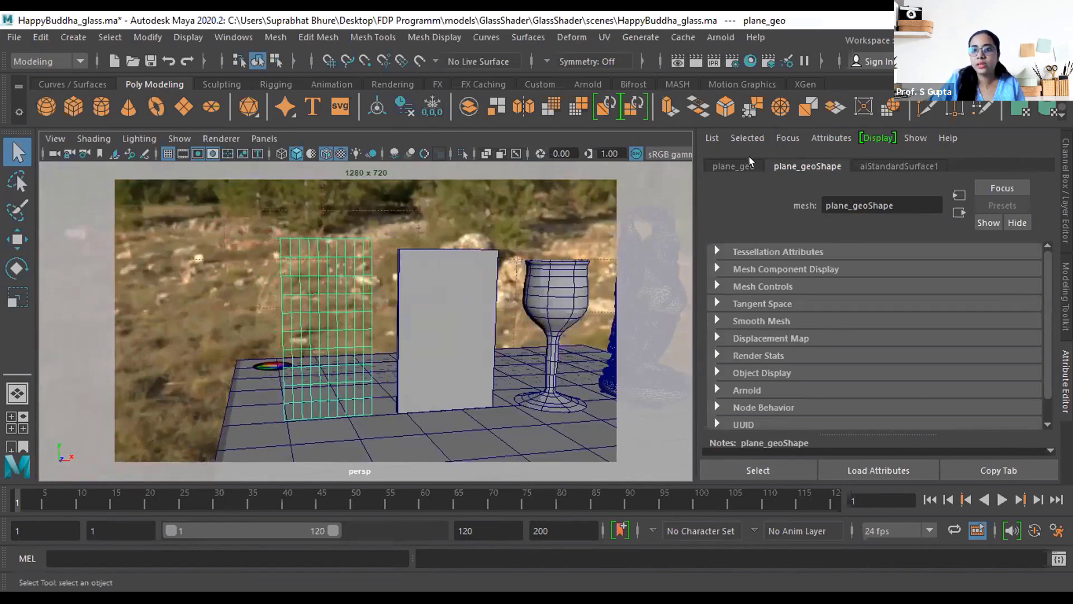
# Turn off Opaque in the Arnold attributes of the leftmost plane's shape node
pyautogui.click(734, 166)
pyautogui.click(805, 166)
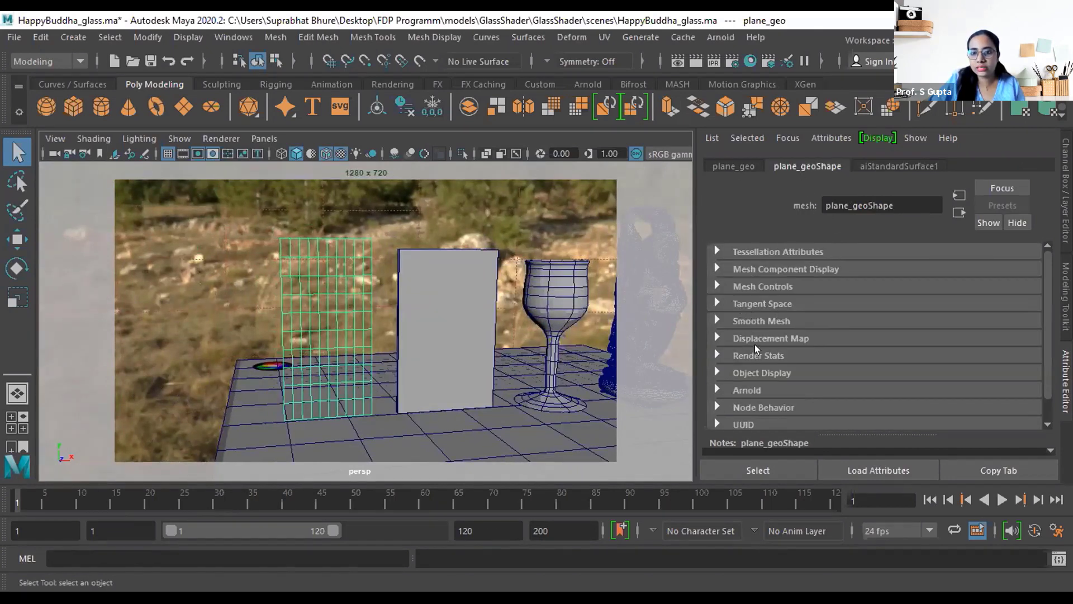
pyautogui.click(748, 389)
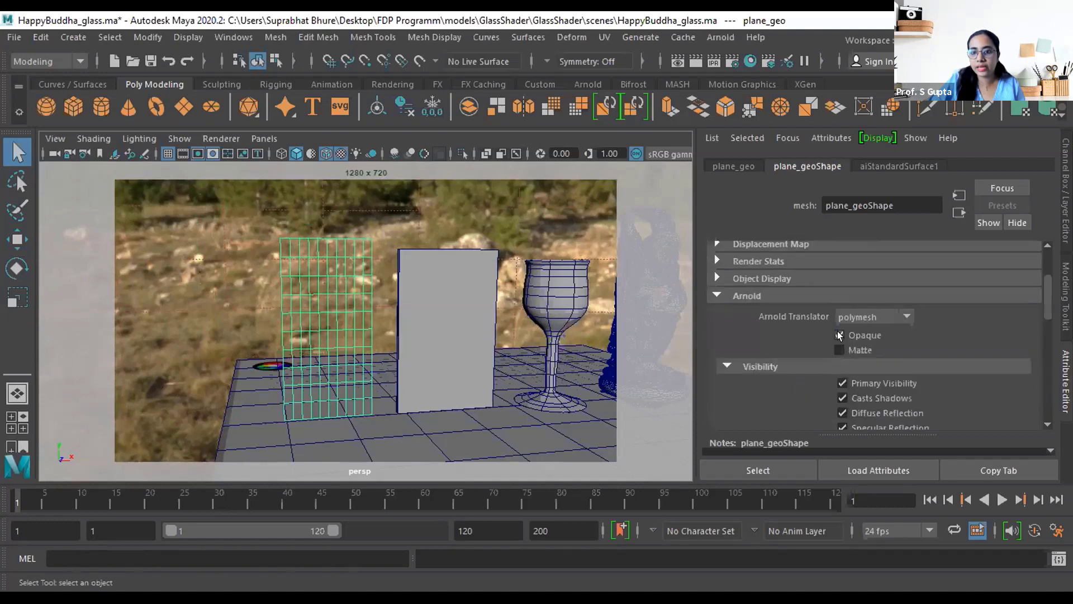
# Render the current frame to check the transmissive plane, and close the render window
pyautogui.click(254, 300)
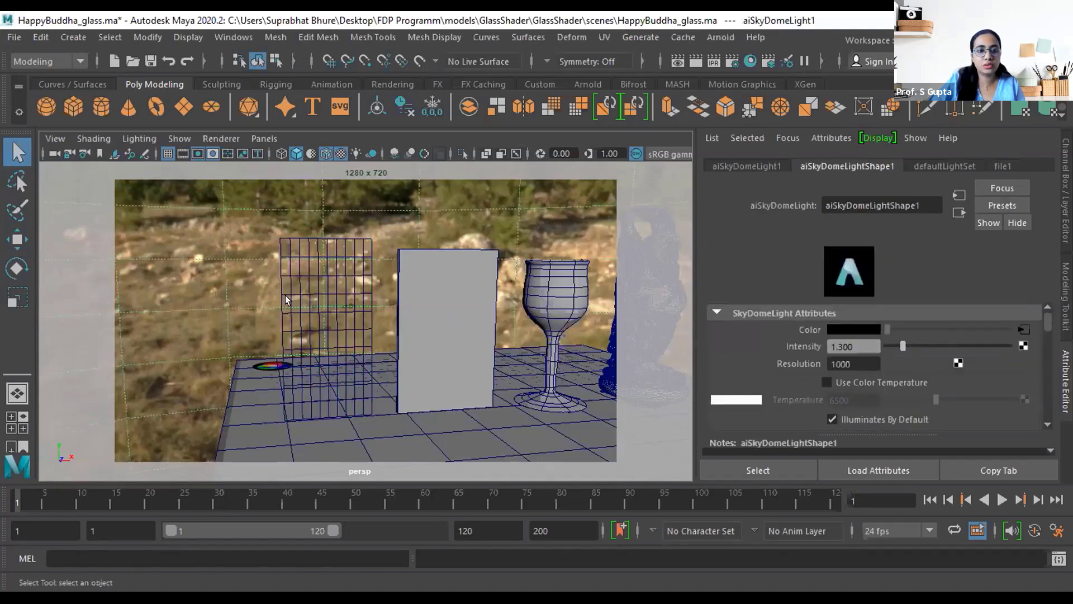
pyautogui.scroll(3, 362, 327)
pyautogui.scroll(-4, 362, 327)
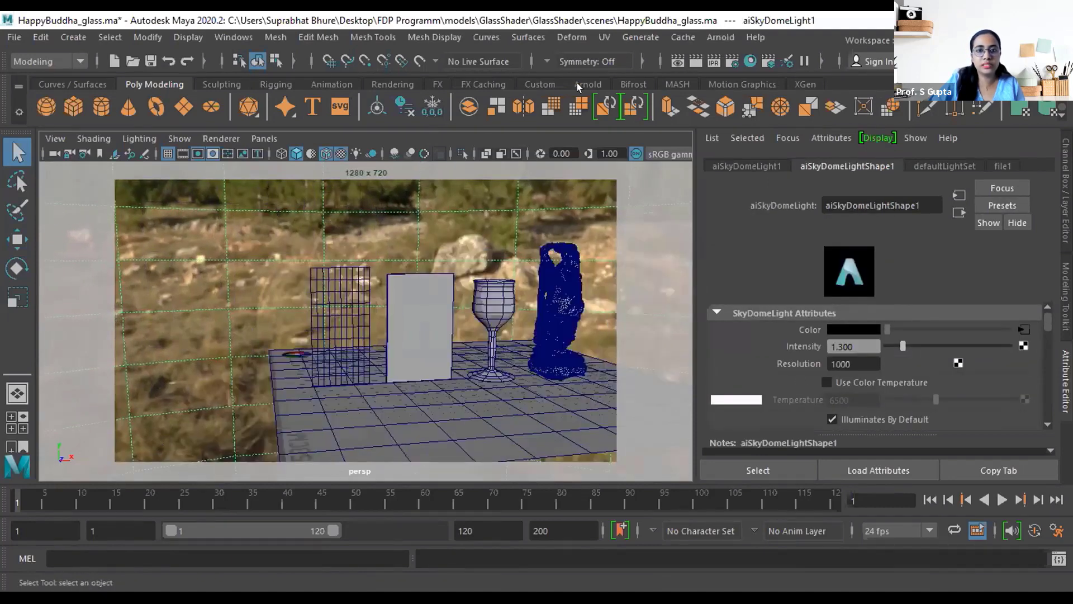
pyautogui.click(695, 62)
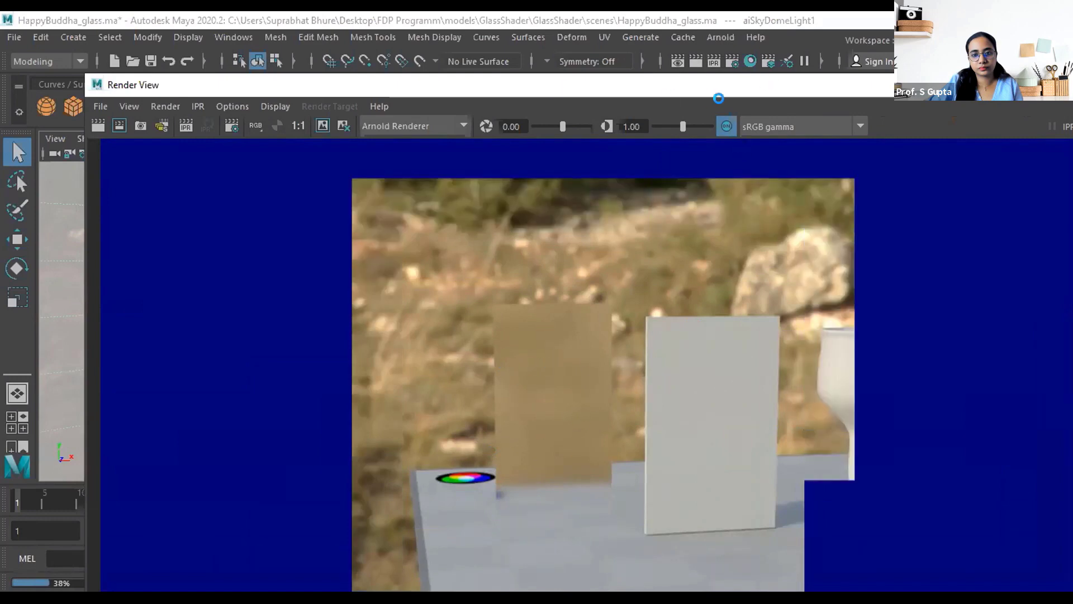
pyautogui.moveTo(719, 95); pyautogui.dragTo(504, 104)
pyautogui.click(879, 91)
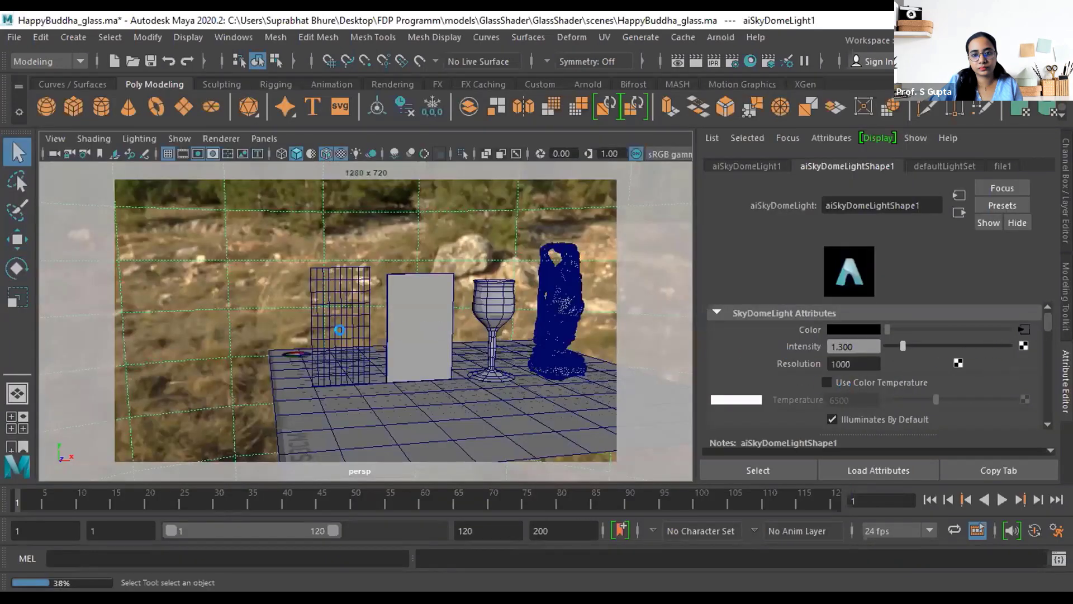
# Set the specular roughness of the leftmost plane's material to 0.013 and render the frame again
pyautogui.click(340, 329)
pyautogui.scroll(3, 838, 366)
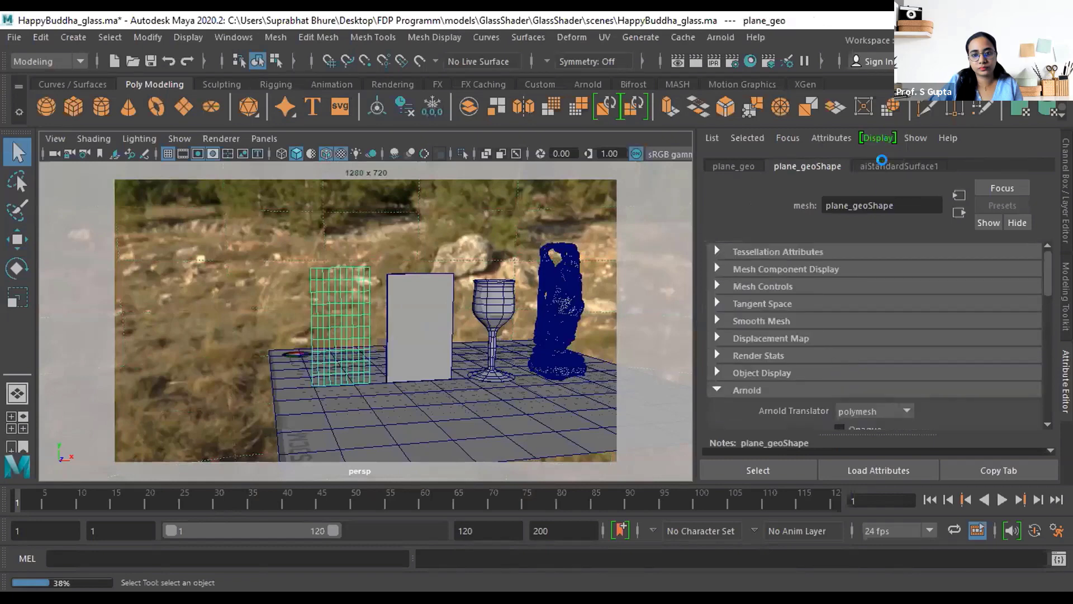
pyautogui.click(880, 165)
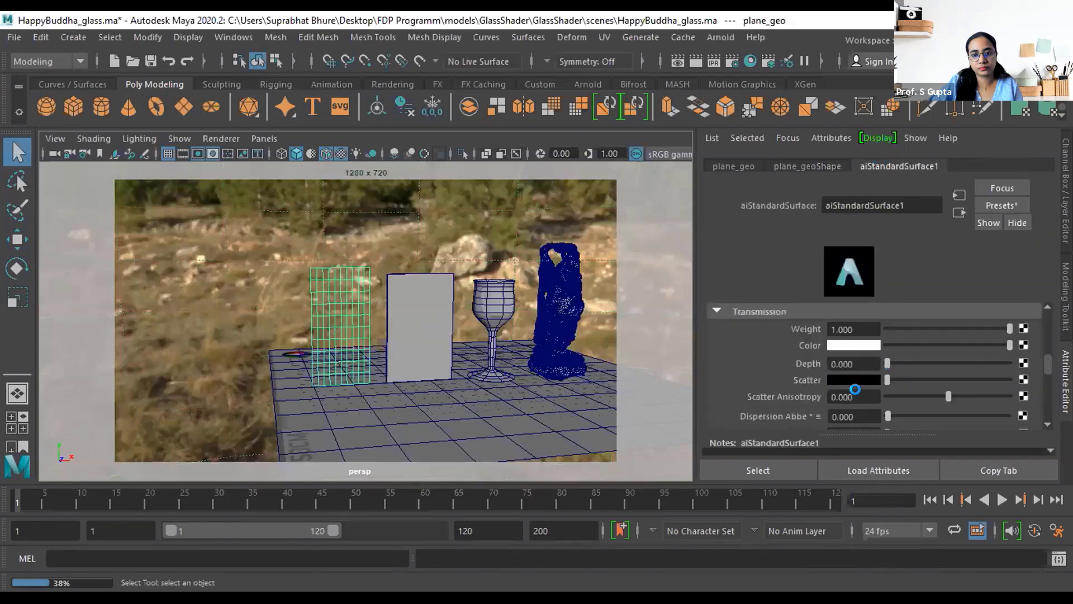
pyautogui.scroll(-5, 856, 389)
pyautogui.scroll(8, 855, 389)
pyautogui.scroll(2, 855, 389)
pyautogui.scroll(-3, 856, 389)
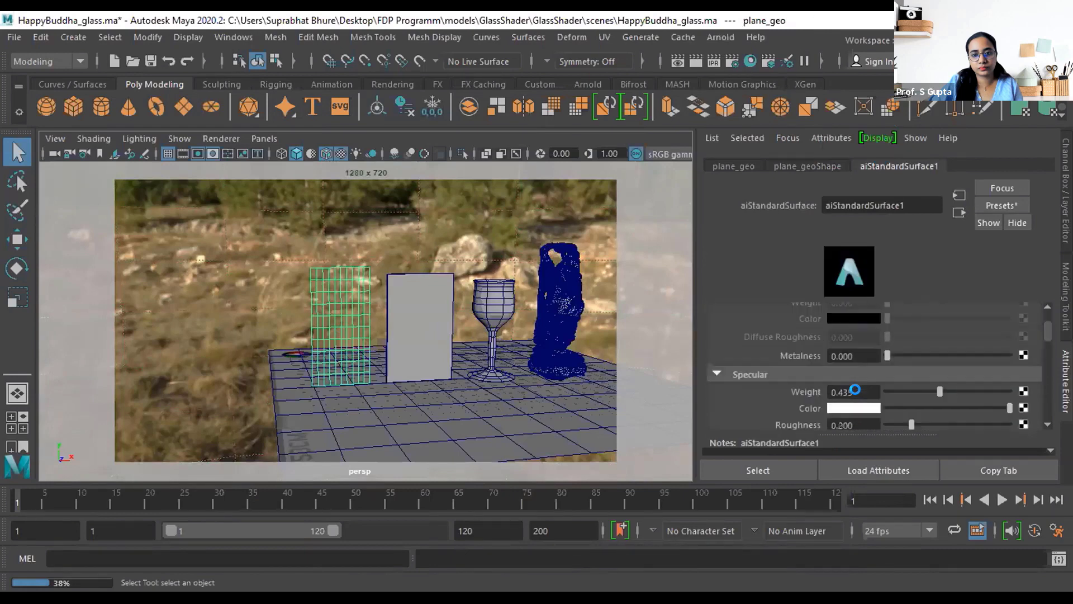
pyautogui.scroll(1, 855, 385)
pyautogui.moveTo(909, 375); pyautogui.dragTo(877, 374)
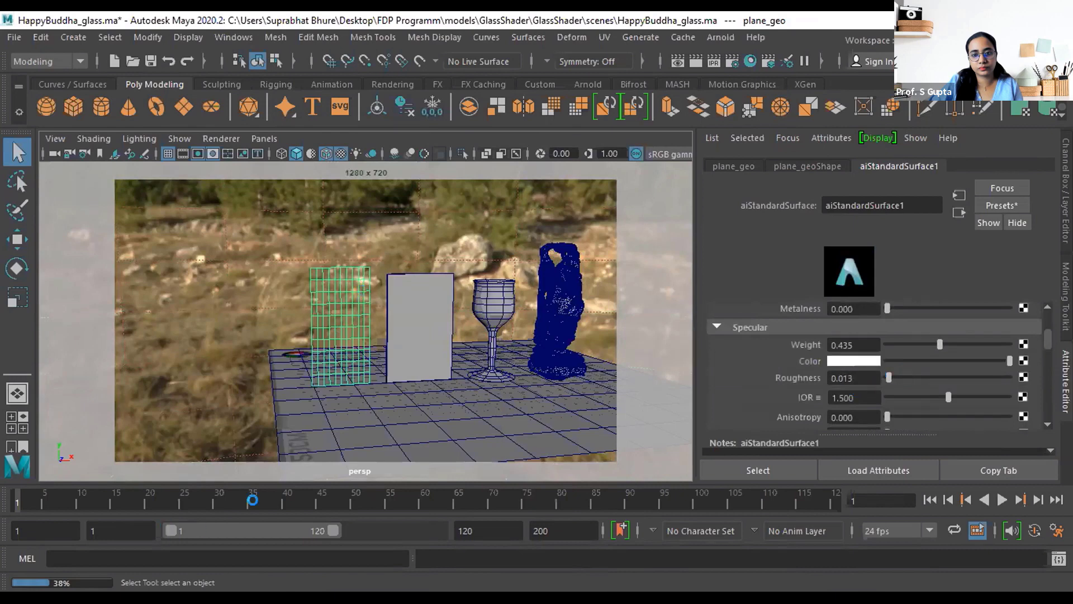
pyautogui.click(694, 61)
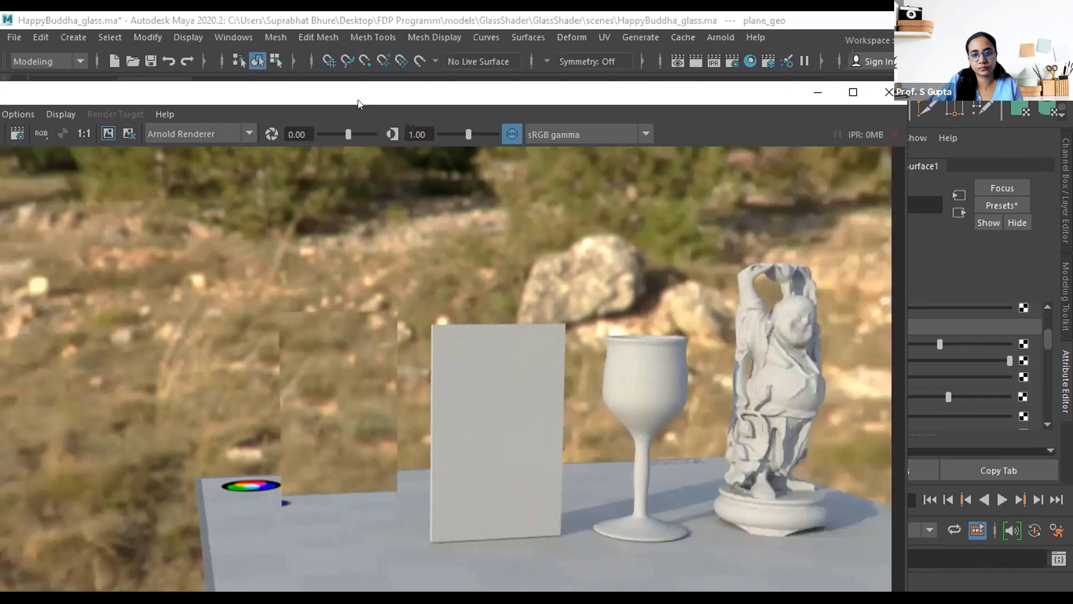
pyautogui.moveTo(359, 94); pyautogui.dragTo(471, 87)
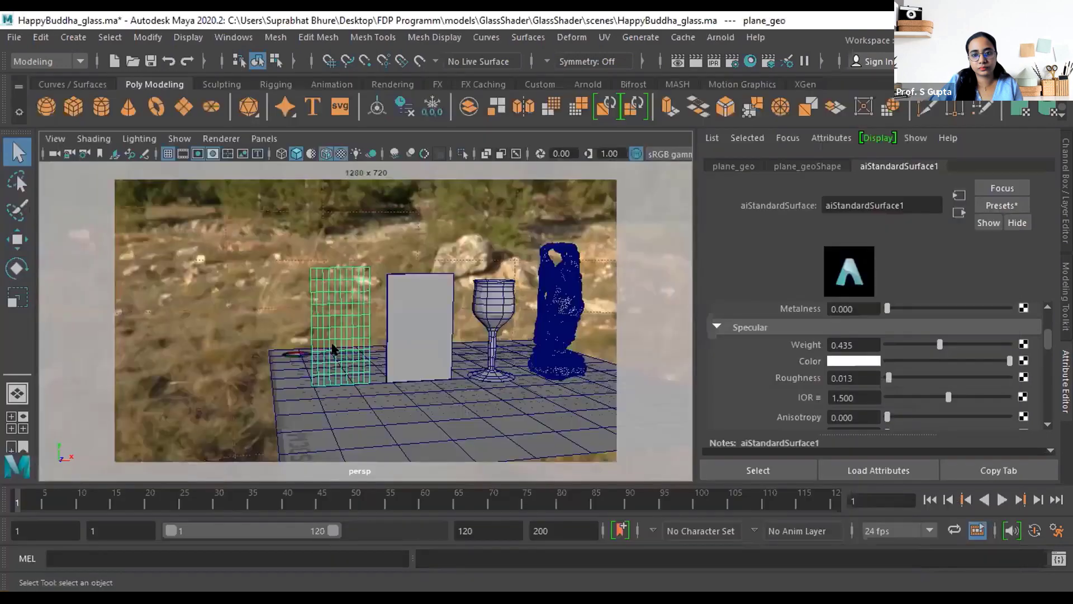
# Set the specular IOR of the leftmost plane's material to 0.75
pyautogui.scroll(3, 334, 349)
pyautogui.keyDown('alt'); pyautogui.moveTo(350, 374); pyautogui.dragTo(340, 383); pyautogui.keyUp('alt')
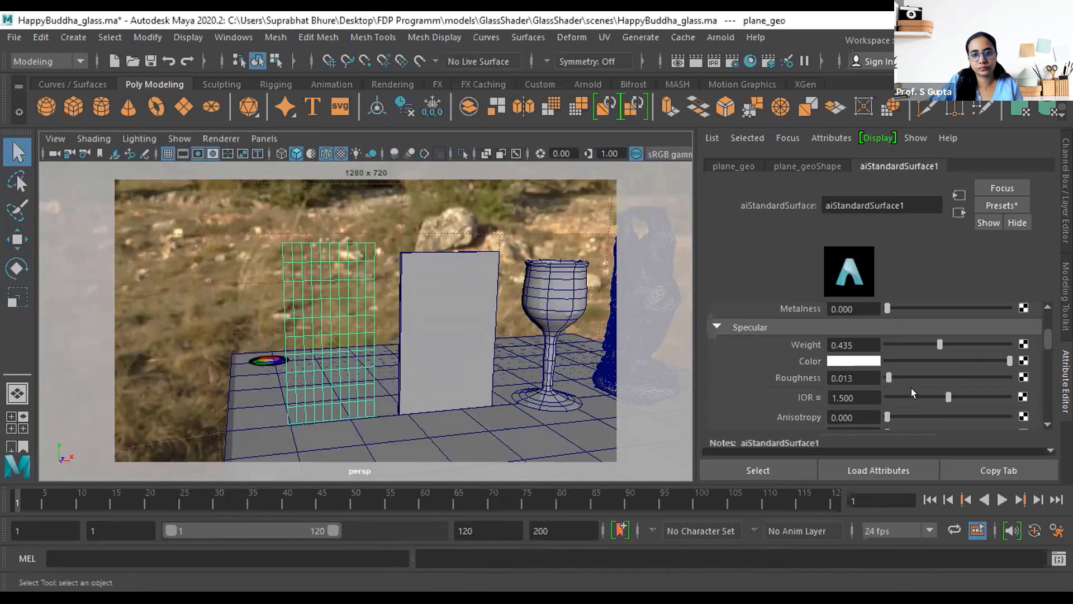
pyautogui.moveTo(941, 398); pyautogui.dragTo(918, 398)
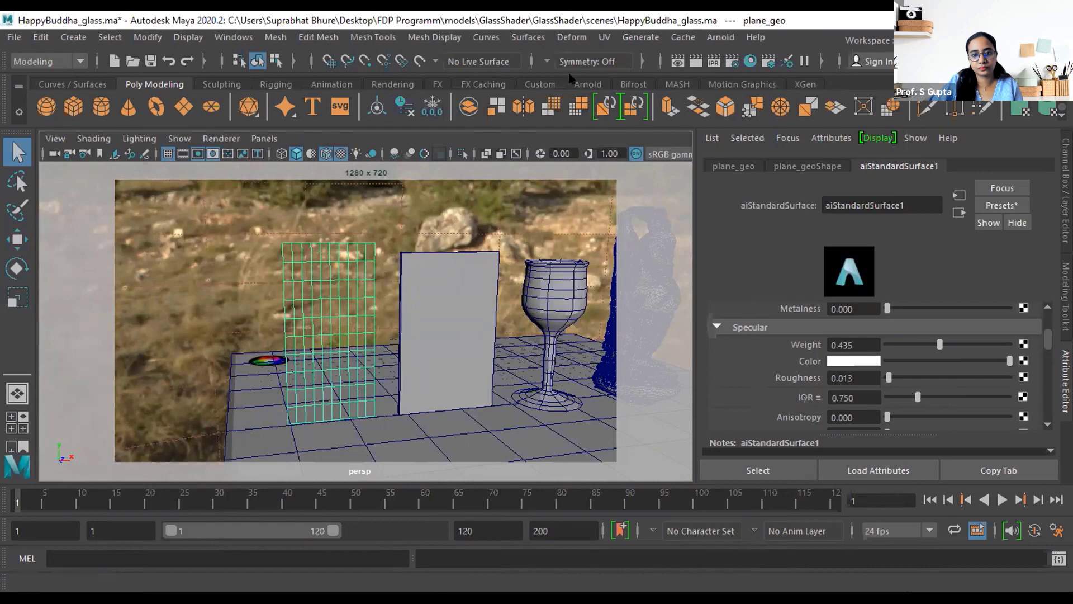
# Reframe the perspective view on the leftmost plane and its neighbours and render the frame with the changed IOR
pyautogui.keyDown('alt'); pyautogui.moveTo(339, 337); pyautogui.dragTo(411, 355, button='middle'); pyautogui.keyUp('alt')
pyautogui.scroll(5, 390, 334)
pyautogui.scroll(-5, 438, 352)
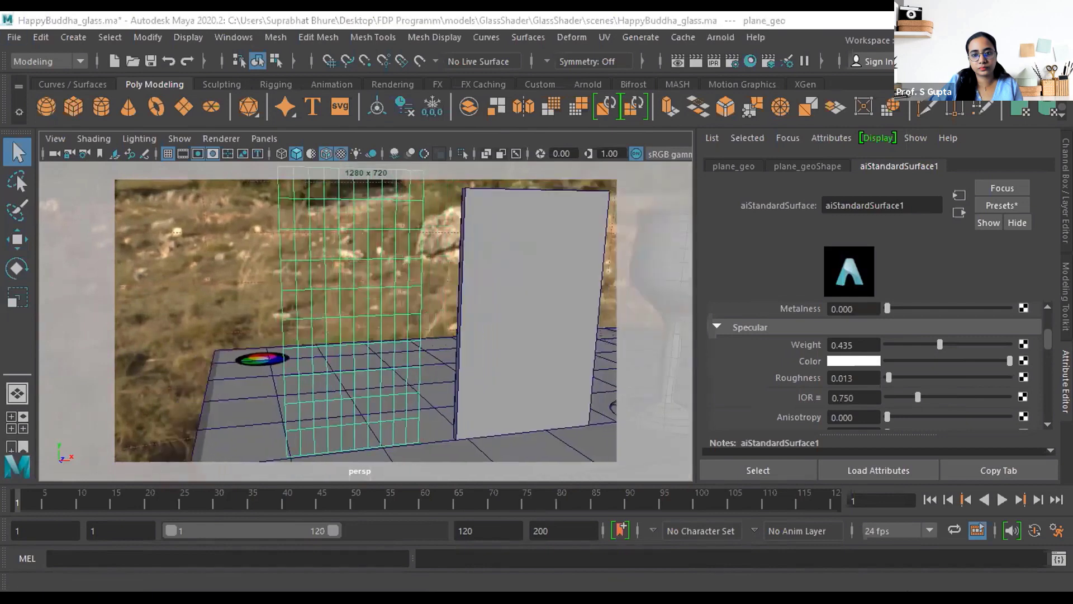
pyautogui.moveTo(401, 347)
pyautogui.keyDown('alt'); pyautogui.mouseDown(button='middle')
pyautogui.moveTo(410, 310)
pyautogui.moveTo(408, 343)
pyautogui.mouseUp(button='middle'); pyautogui.keyUp('alt')
pyautogui.scroll(-5, 408, 343)
pyautogui.keyDown('alt'); pyautogui.moveTo(490, 340); pyautogui.dragTo(461, 347); pyautogui.keyUp('alt')
pyautogui.click(751, 66)
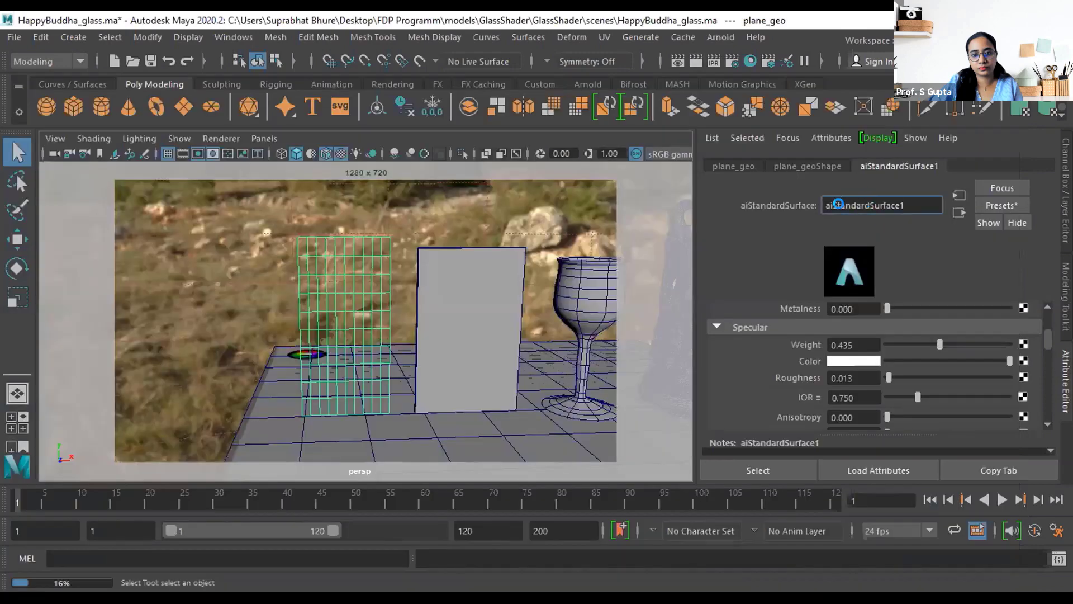
# Rename the leftmost plane's aiStandardSurface1 material to Glass
pyautogui.click(827, 200)
pyautogui.moveTo(826, 200); pyautogui.dragTo(891, 199)
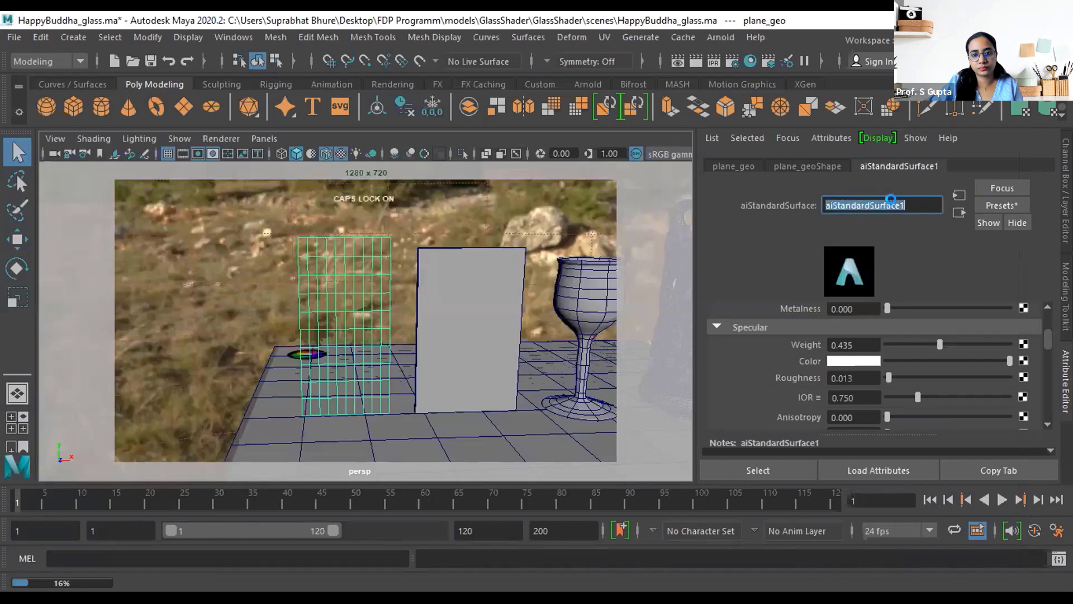
pyautogui.write('Glaa')
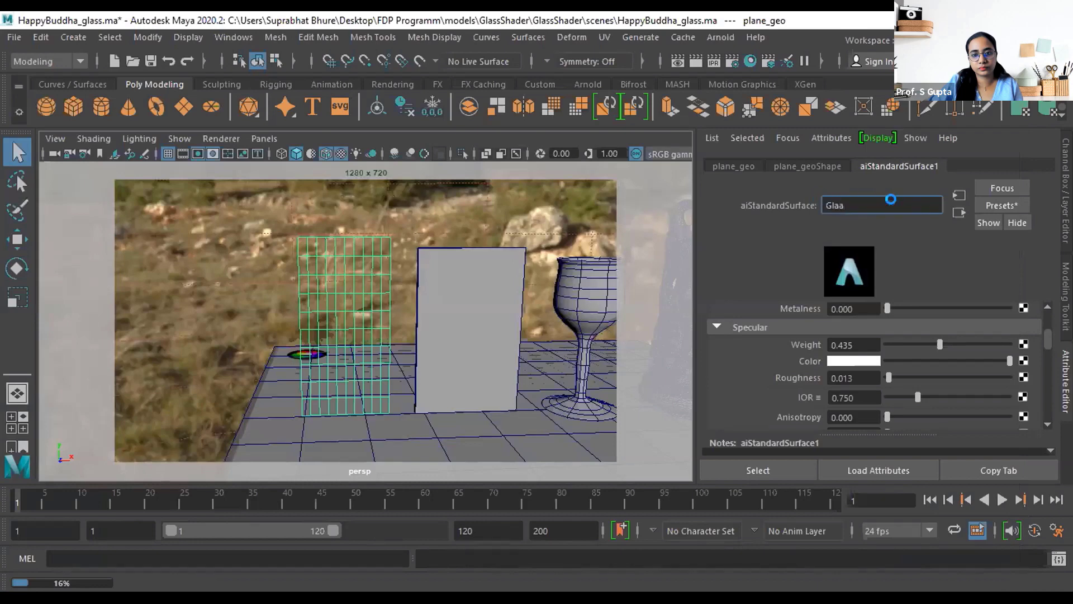
pyautogui.press('Return')
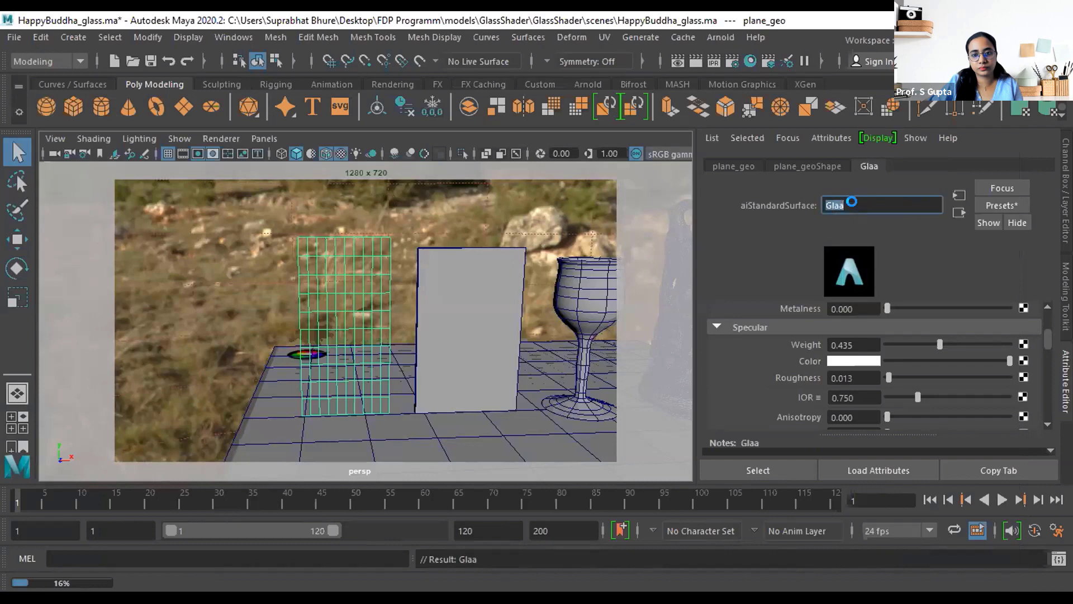
pyautogui.write('Ga')
pyautogui.press('BackSpace')
pyautogui.write('lass')
pyautogui.press('Return')
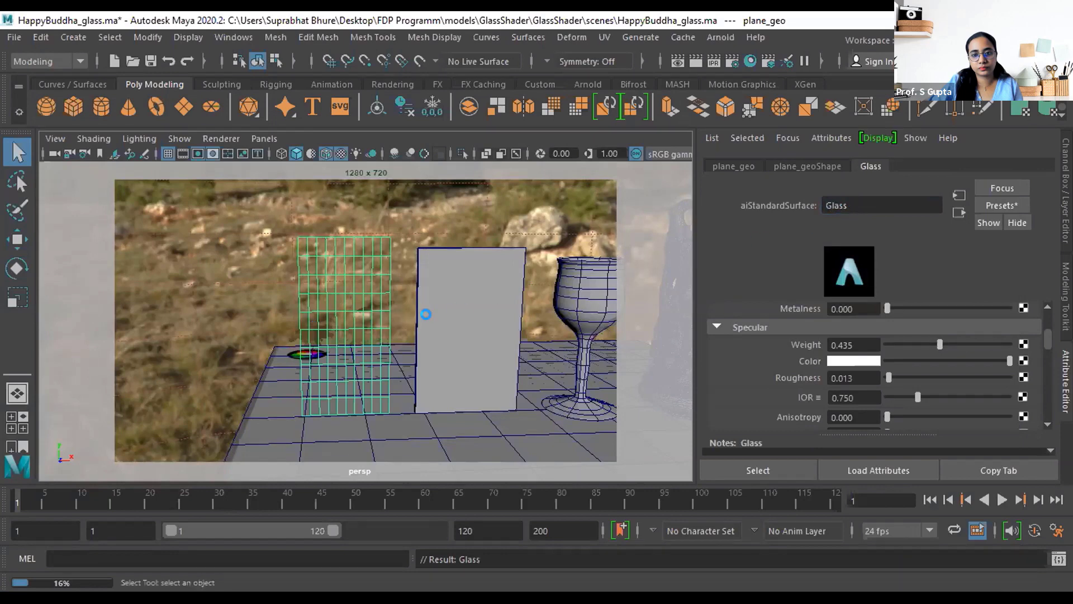
# Select the upright box, the goblet and the Buddha statue together and assign the existing Glass material to them
pyautogui.scroll(-4, 426, 314)
pyautogui.click(413, 375)
pyautogui.click(362, 330)
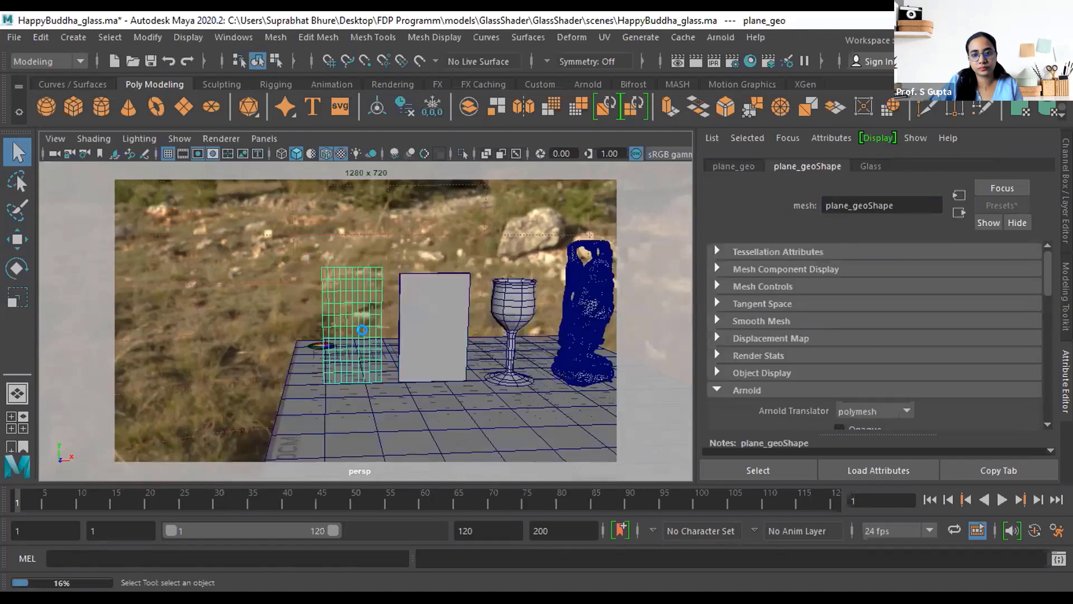
pyautogui.click(429, 328)
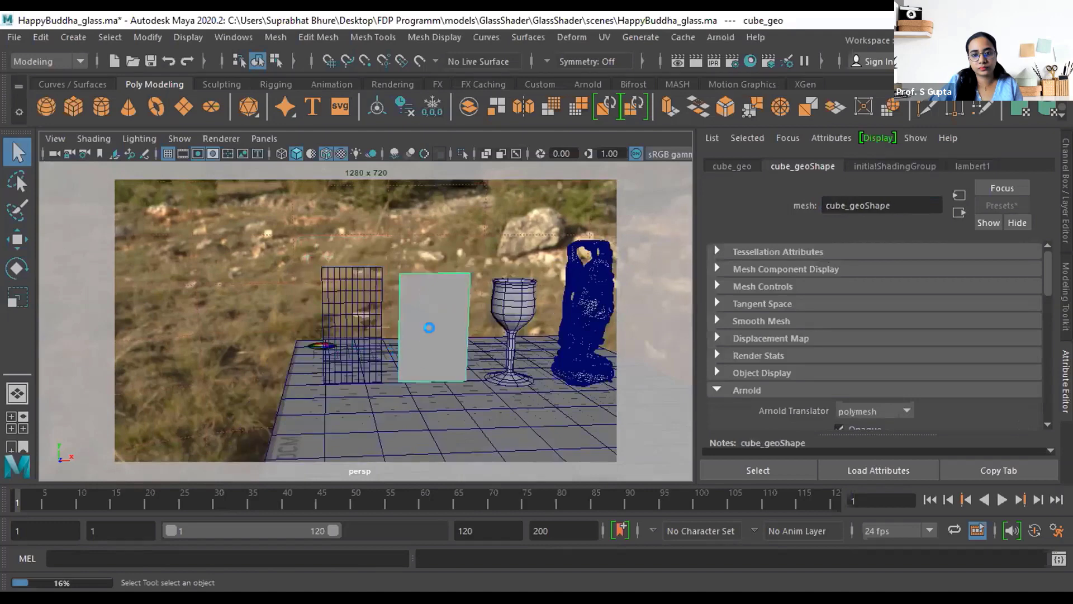
pyautogui.click(503, 304)
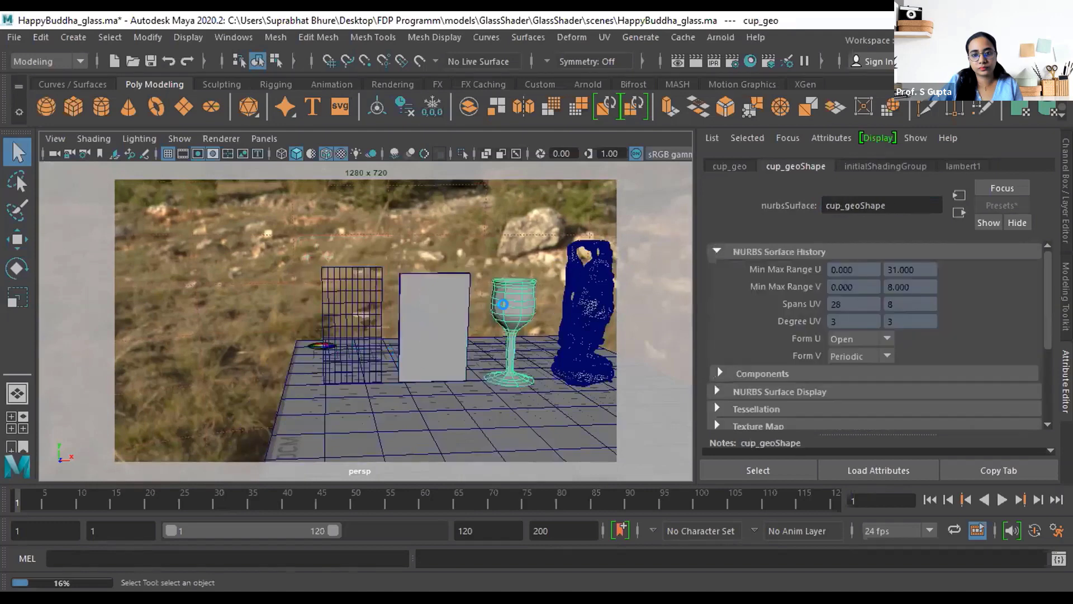
pyautogui.click(565, 299)
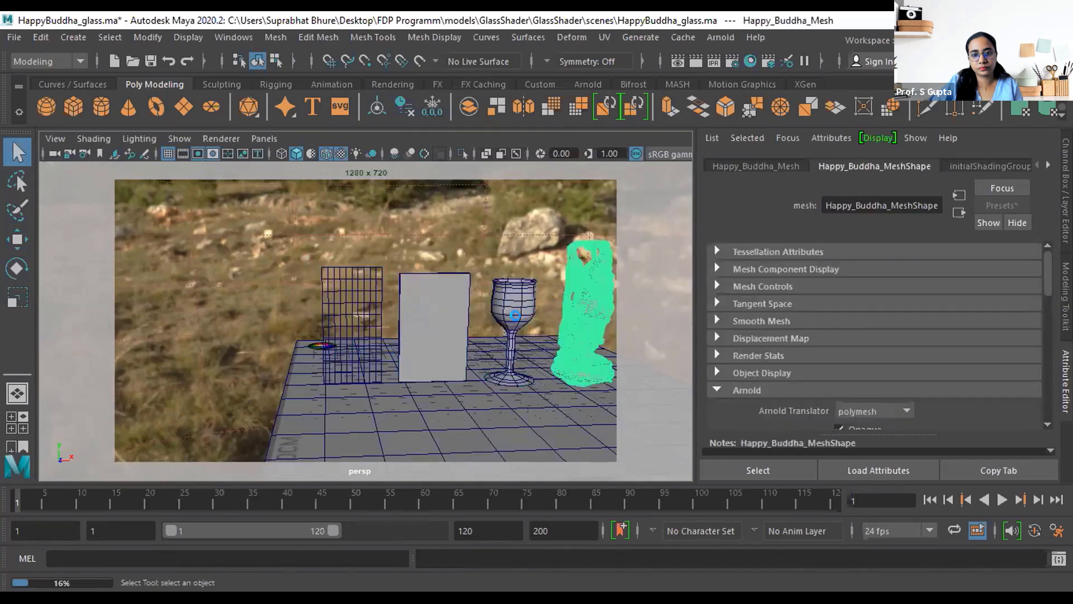
pyautogui.click(422, 325)
pyautogui.click(500, 297)
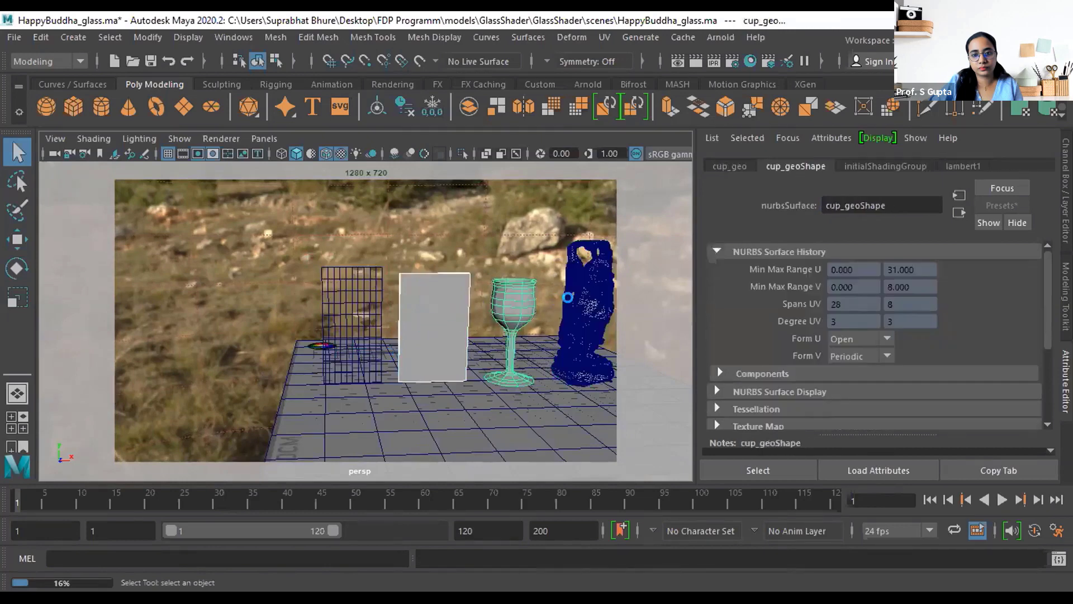
pyautogui.click(567, 296)
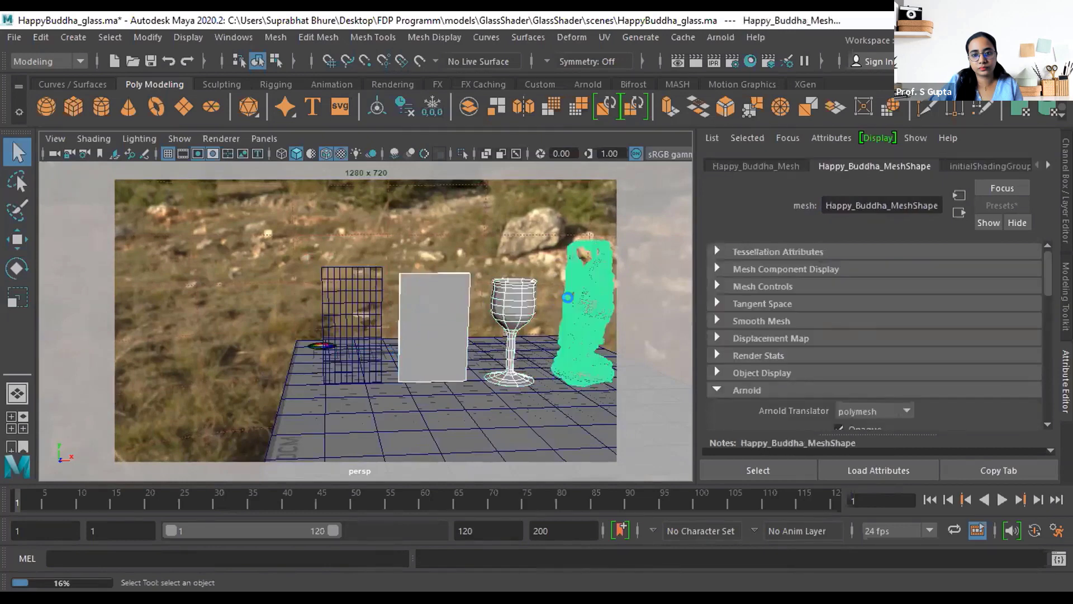
pyautogui.moveTo(572, 301); pyautogui.dragTo(672, 519, button='right')
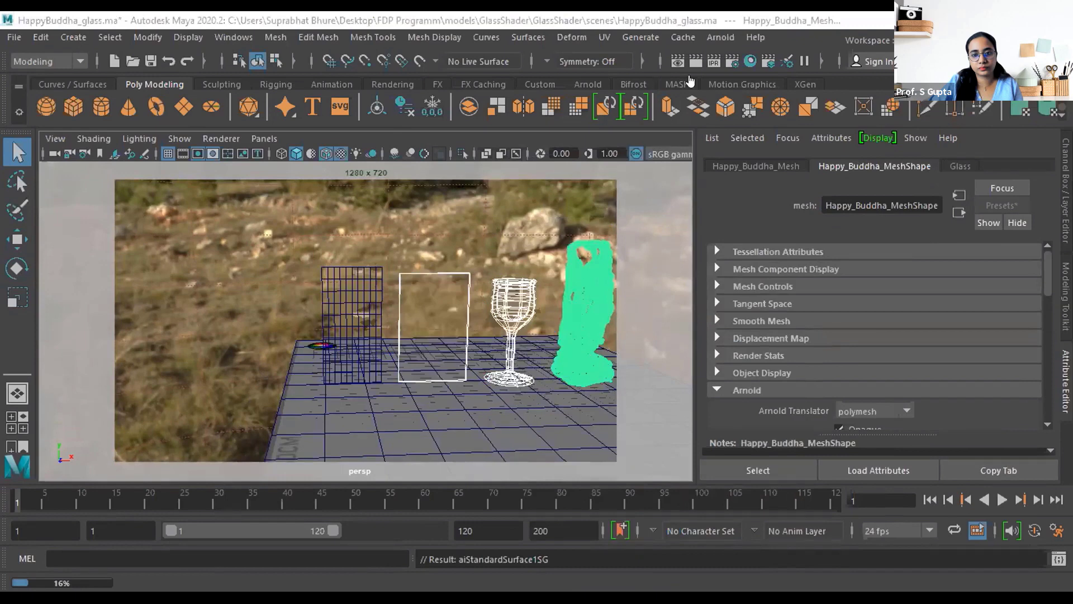
# Reframe the perspective view on all four glass objects, render the frame and examine the glass in the render
pyautogui.click(463, 393)
pyautogui.keyDown('alt'); pyautogui.moveTo(467, 398); pyautogui.dragTo(458, 422); pyautogui.keyUp('alt')
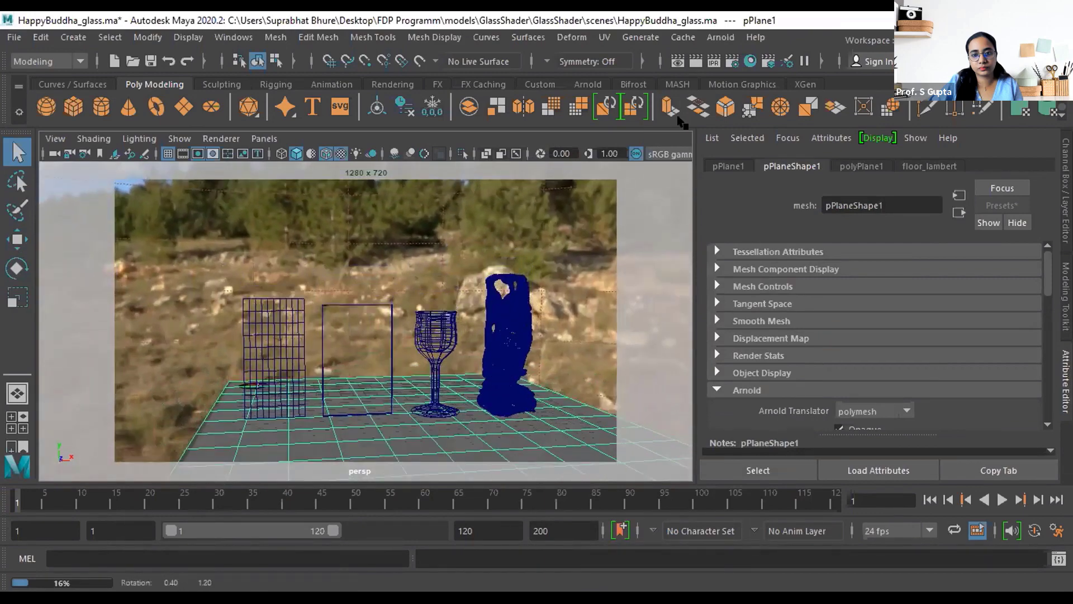
pyautogui.click(695, 60)
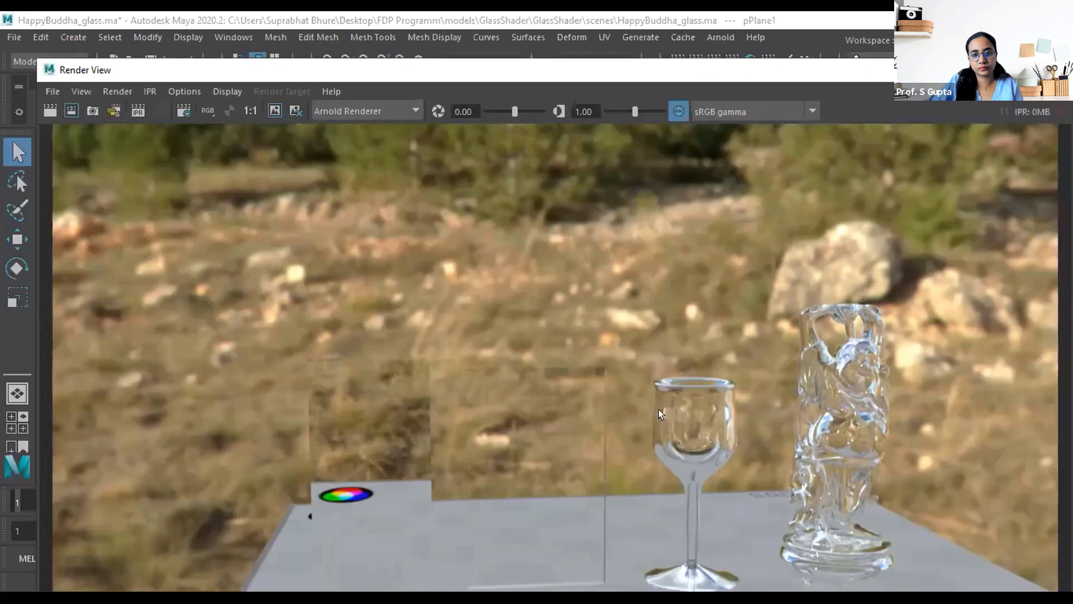
pyautogui.scroll(-4, 658, 409)
pyautogui.scroll(3, 700, 433)
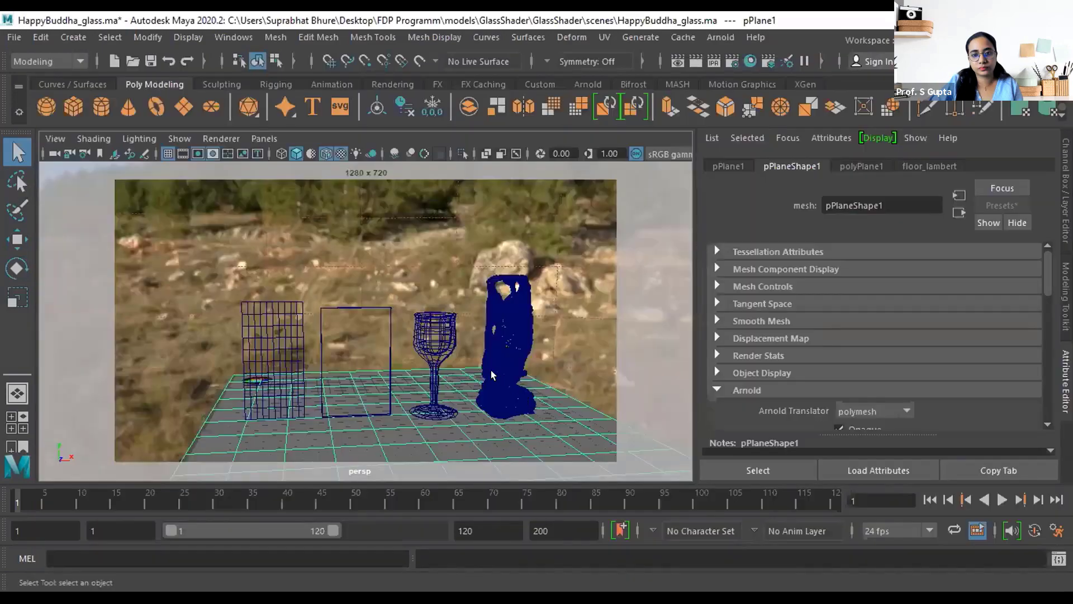
# Select the upright box and review the specular and transmission attributes of its Glass material
pyautogui.click(491, 375)
pyautogui.keyDown('alt'); pyautogui.moveTo(491, 374); pyautogui.dragTo(376, 397); pyautogui.keyUp('alt')
pyautogui.click(376, 397)
pyautogui.scroll(5, 604, 328)
pyautogui.click(455, 330)
pyautogui.click(865, 165)
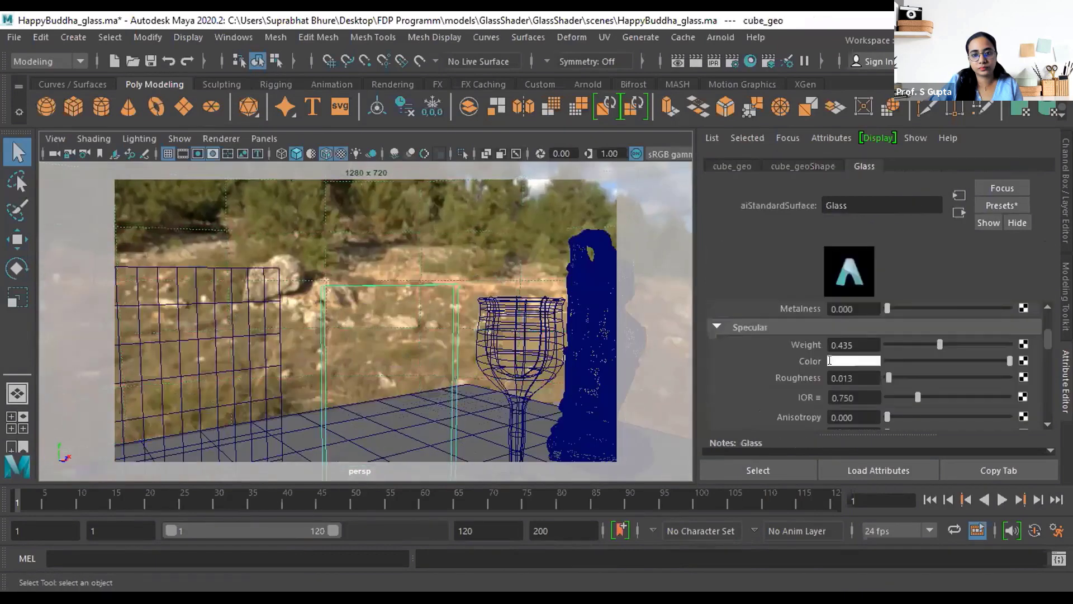
pyautogui.scroll(-3, 829, 360)
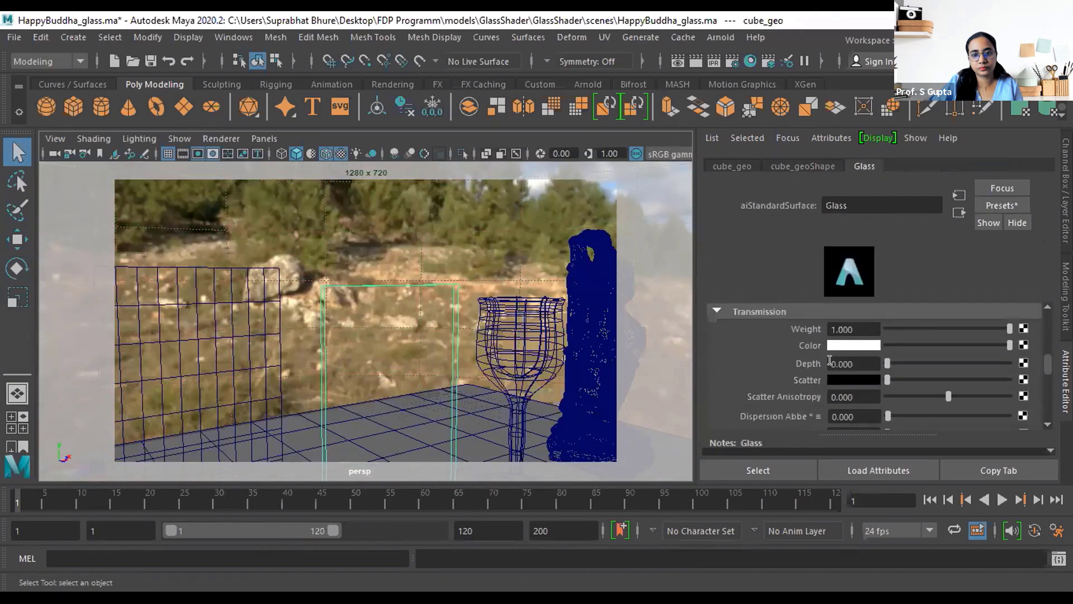
pyautogui.scroll(-3, 830, 360)
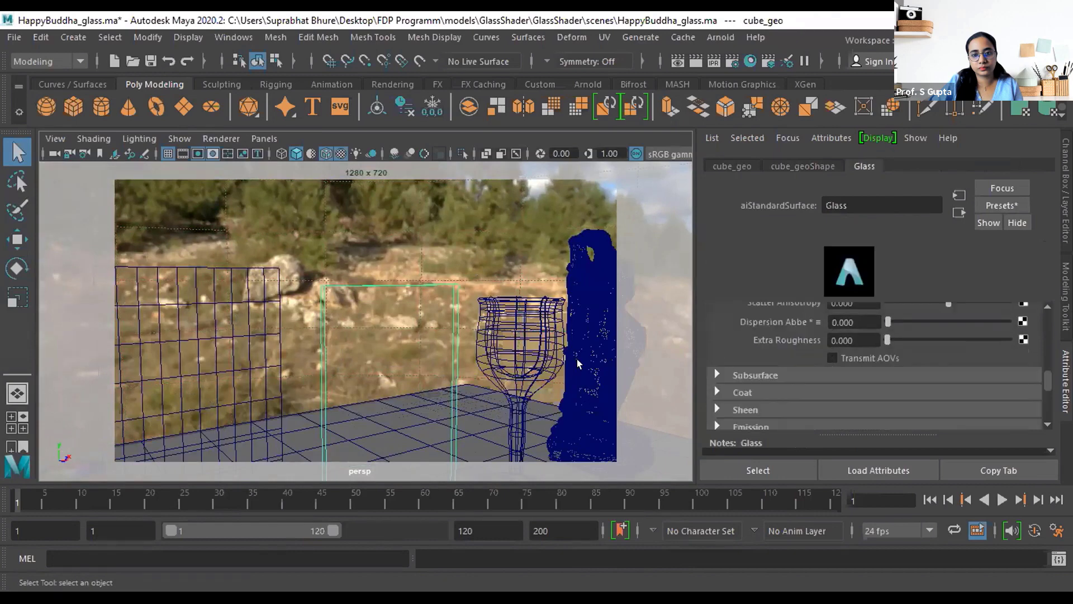
# Select the Buddha statue and raise its Glass material's specular IOR in turn to 3, 10 and 20
pyautogui.scroll(-5, 482, 347)
pyautogui.keyDown('alt'); pyautogui.moveTo(482, 345); pyautogui.dragTo(497, 368); pyautogui.keyUp('alt')
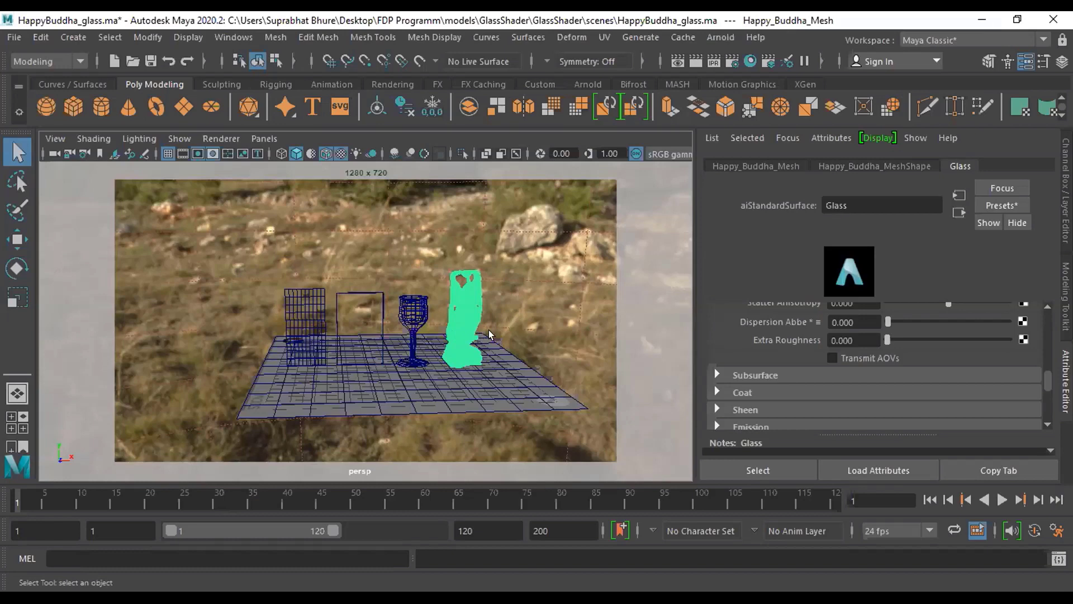
pyautogui.scroll(5, 488, 342)
pyautogui.scroll(-3, 486, 350)
pyautogui.keyDown('alt'); pyautogui.moveTo(486, 350); pyautogui.dragTo(518, 346); pyautogui.keyUp('alt')
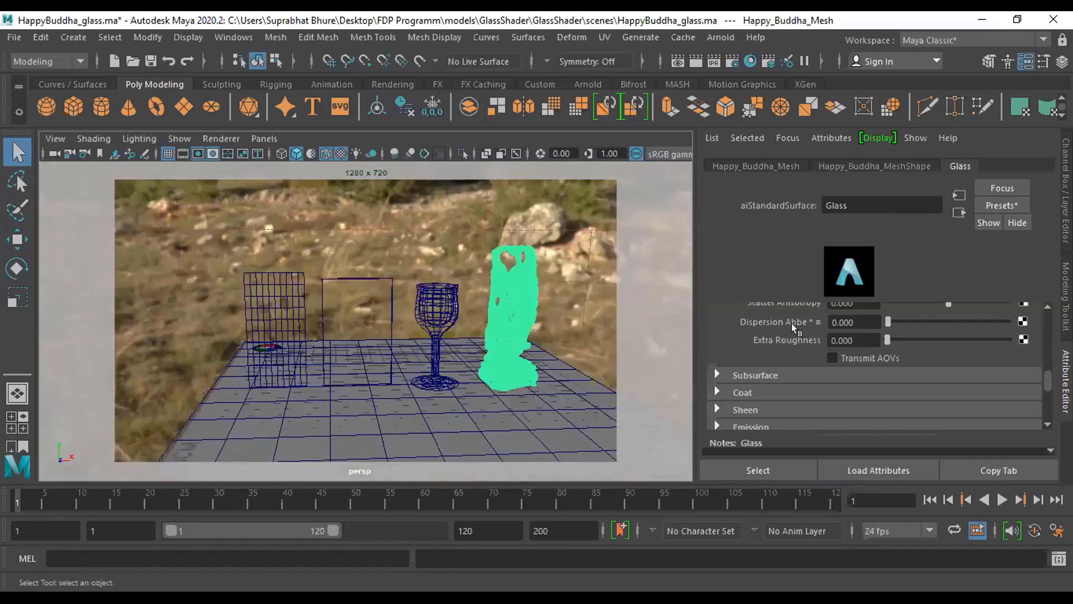
pyautogui.scroll(6, 877, 381)
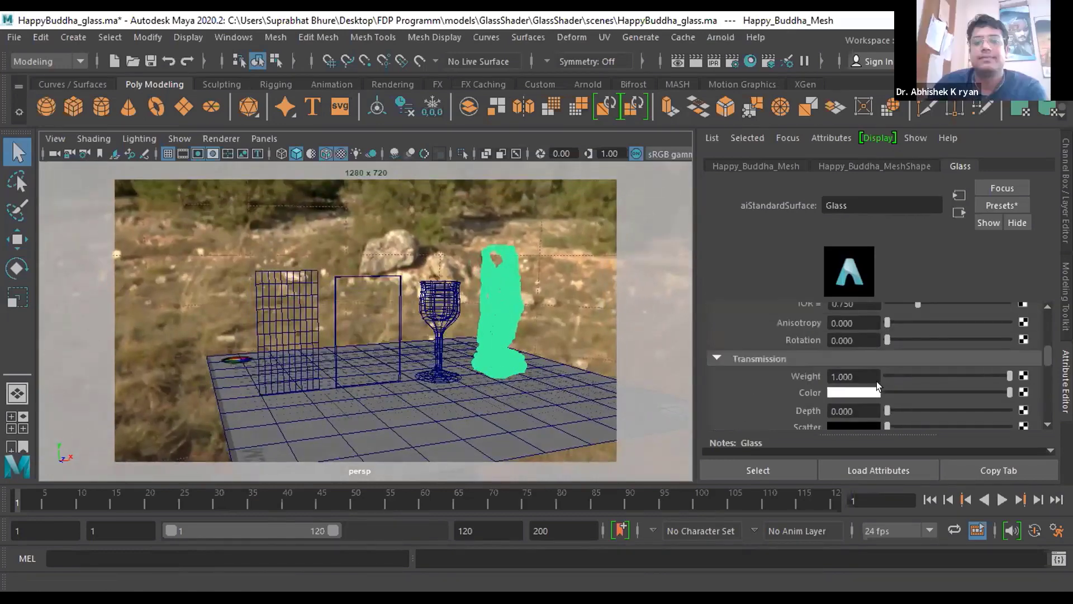
pyautogui.moveTo(917, 397); pyautogui.dragTo(1009, 397)
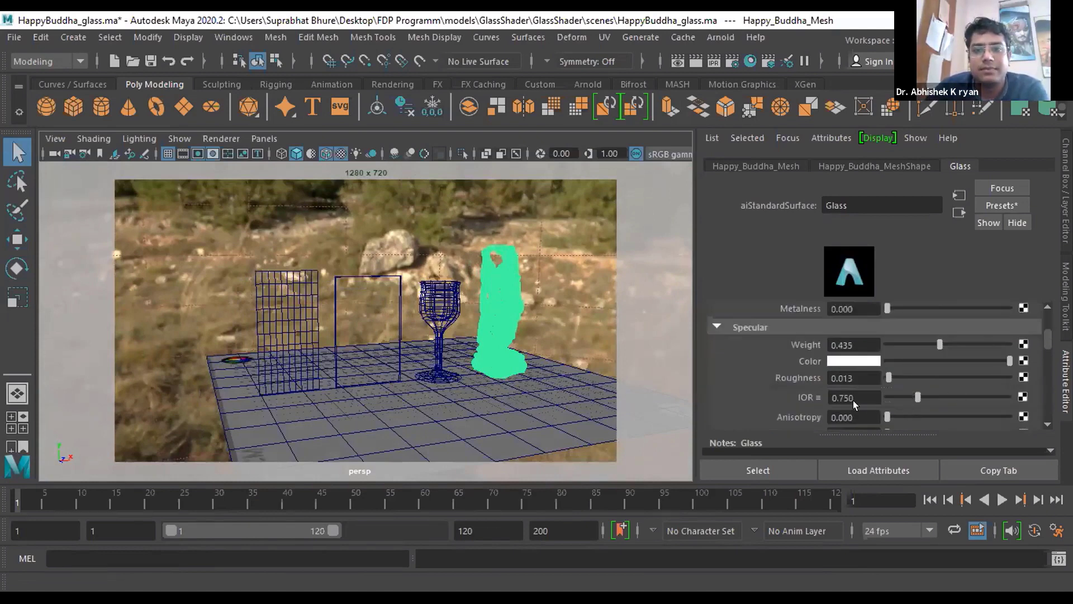
pyautogui.click(854, 396)
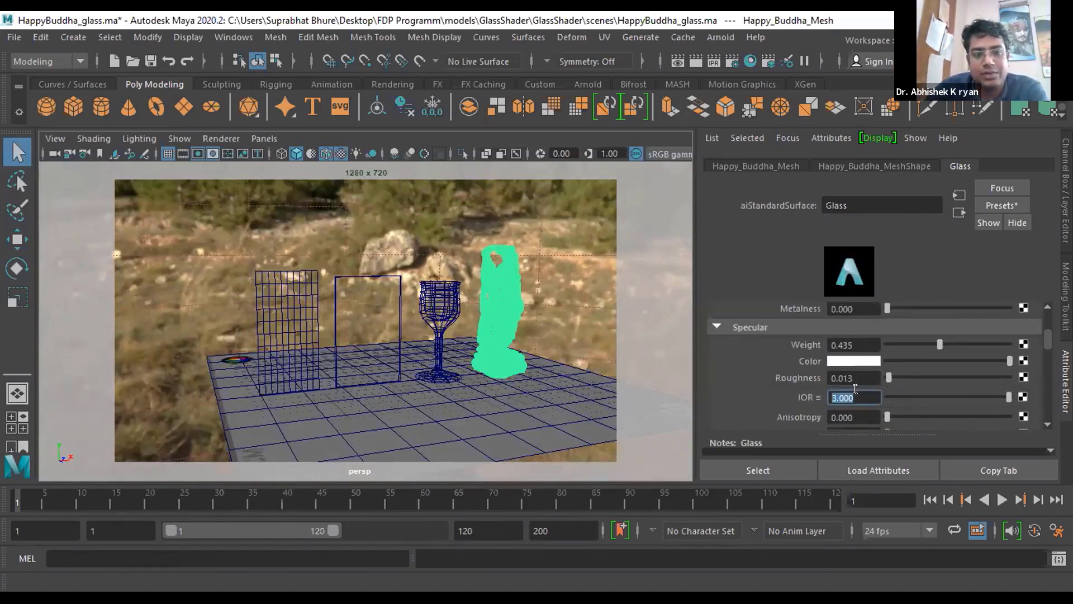
pyautogui.write('10')
pyautogui.press('Return')
pyautogui.click(948, 397)
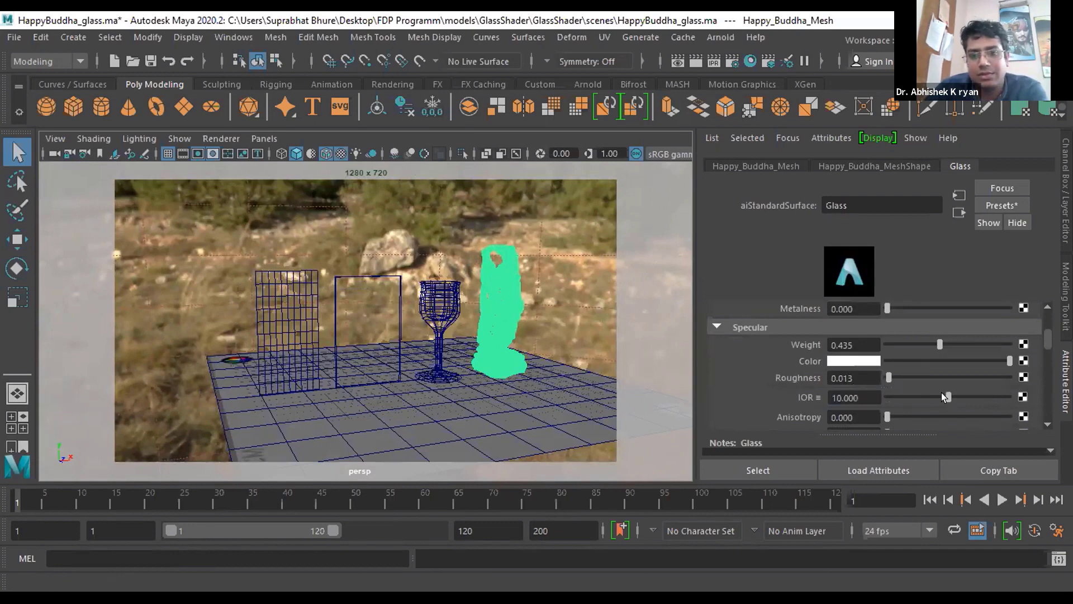
pyautogui.moveTo(874, 395); pyautogui.dragTo(824, 394)
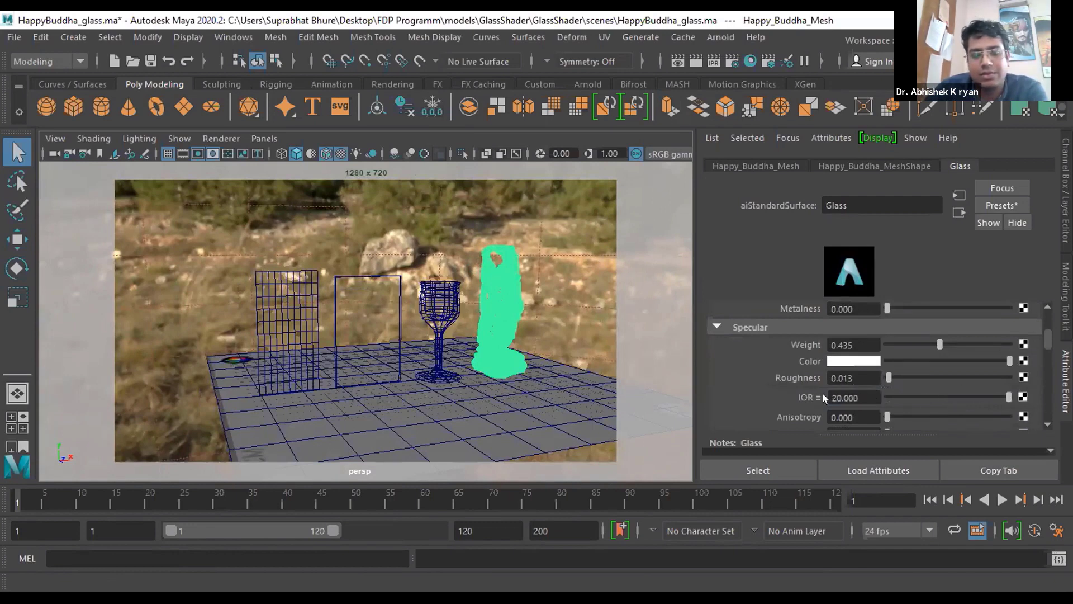